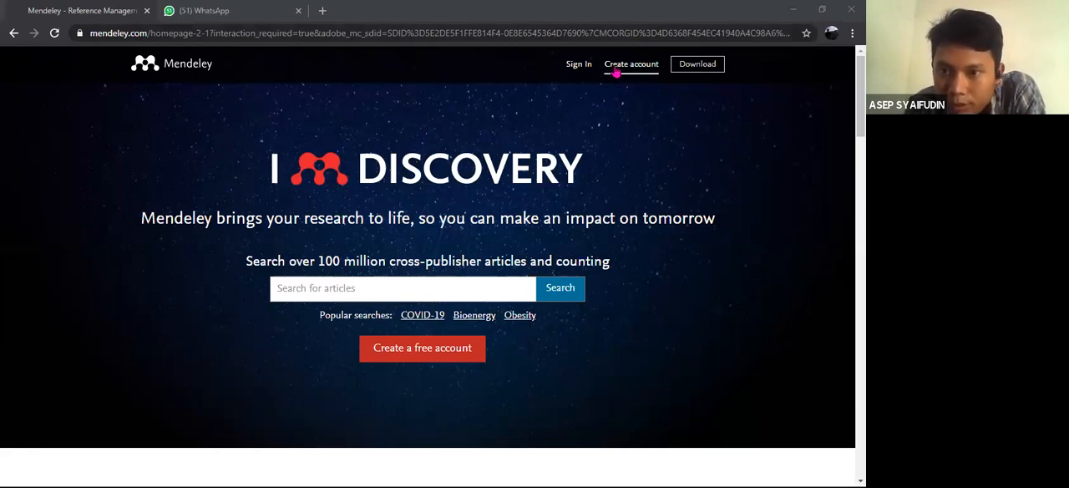
click(615, 72)
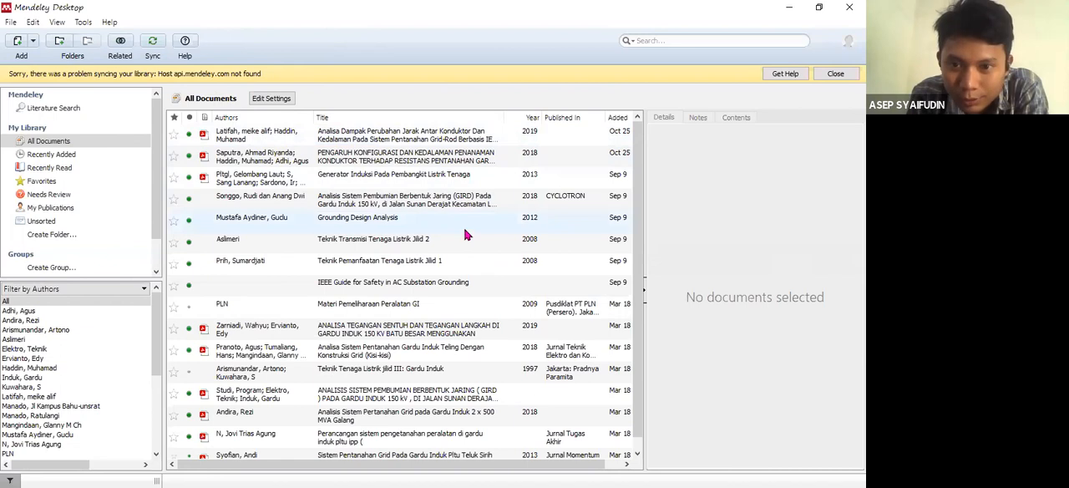
- Delete every document in the Mendeley Desktop library
mouse_move(637, 204)
mouse_down()
mouse_move(638, 227)
mouse_move(635, 196)
mouse_up()
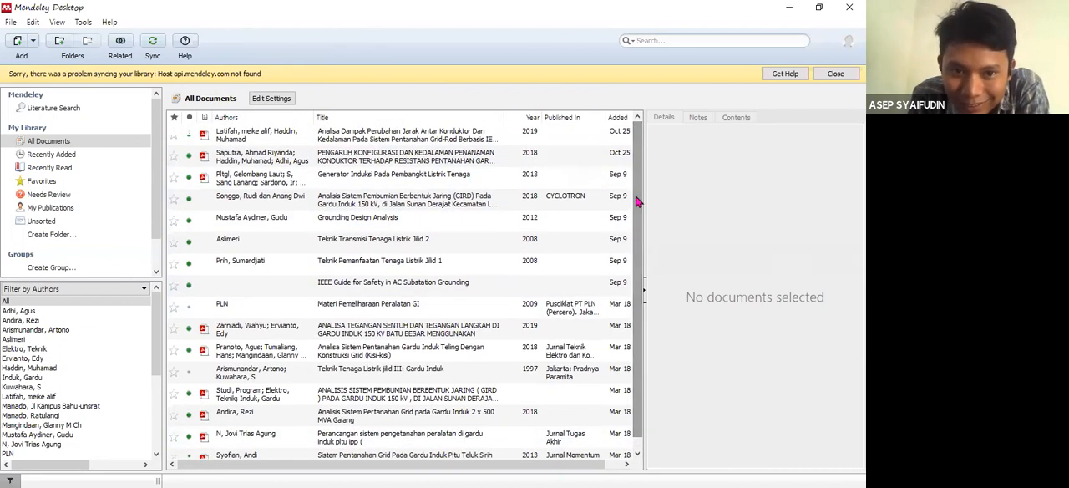
key(ctrl+a)
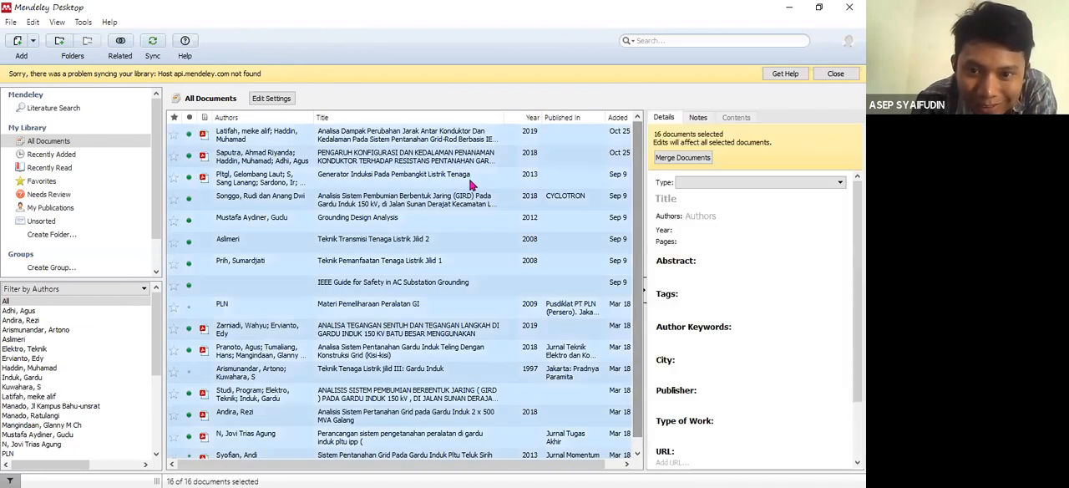
right_click(373, 206)
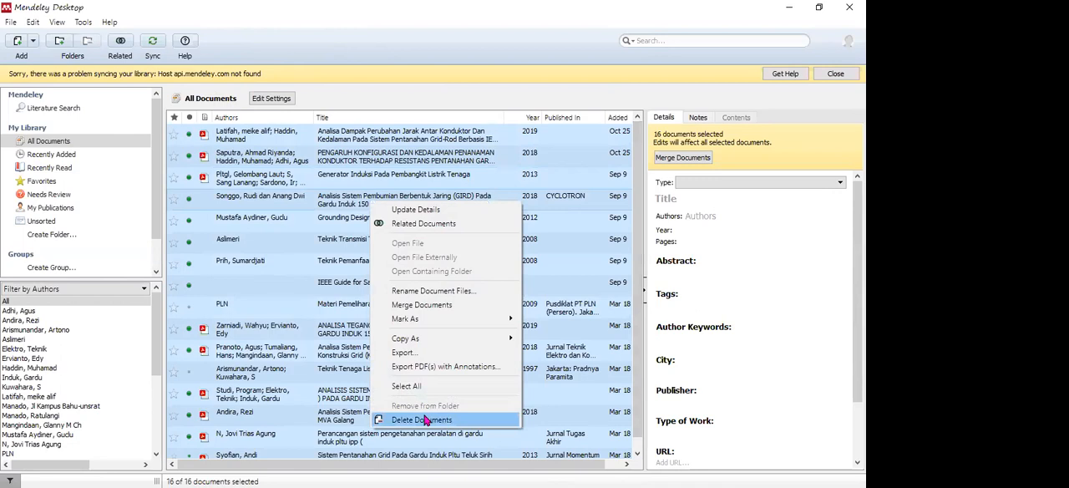
click(425, 419)
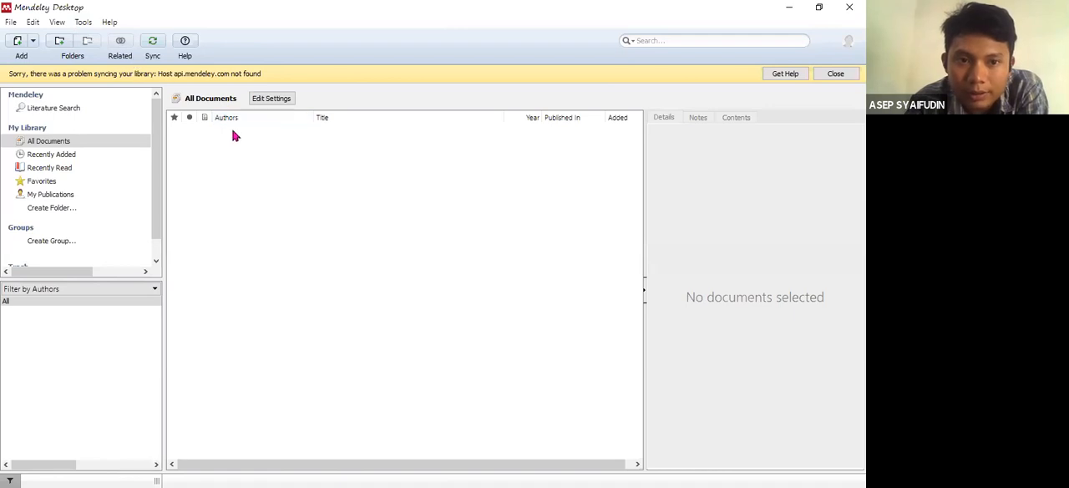
click(81, 25)
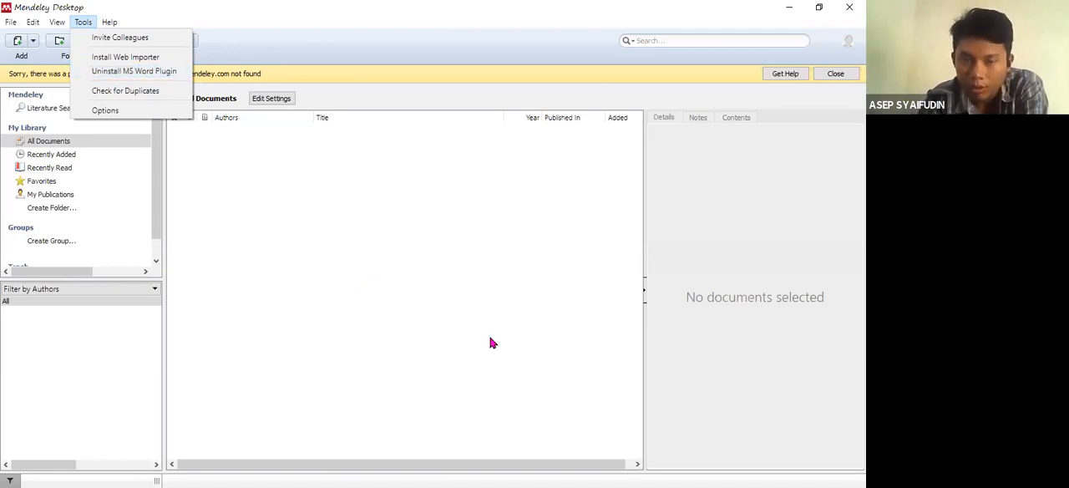
click(421, 241)
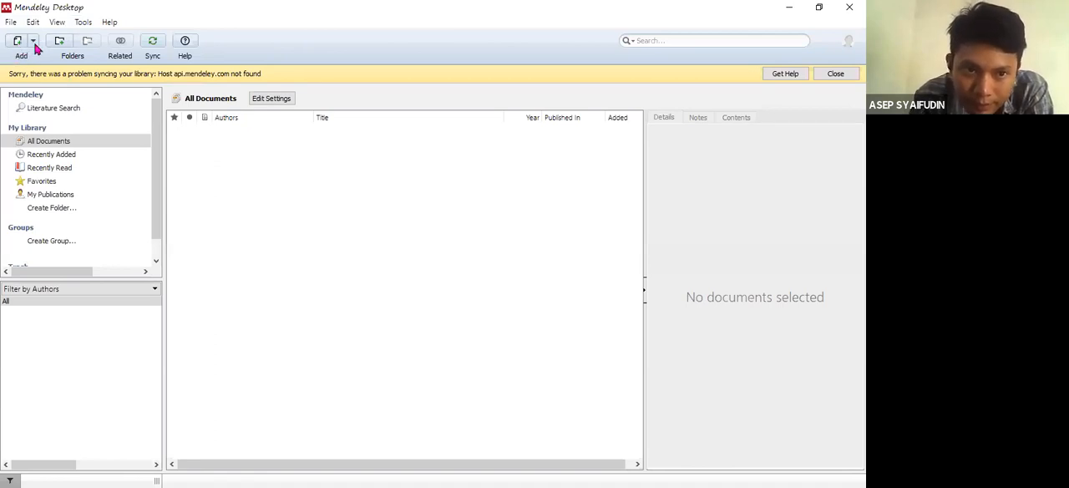
- Add the 7,883 KB IEEE_Std_80-2013 revision PDF from New Volume (D:) to the library
click(32, 42)
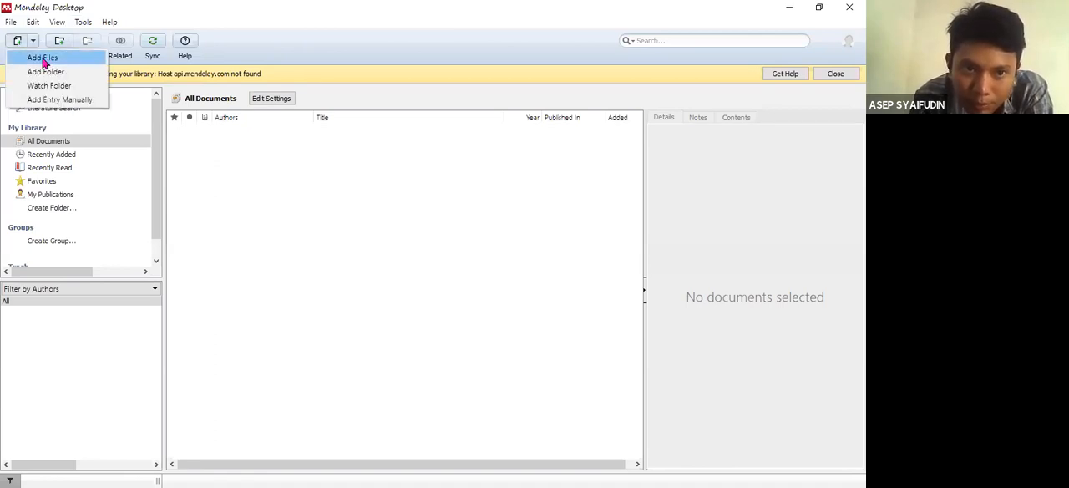
click(43, 58)
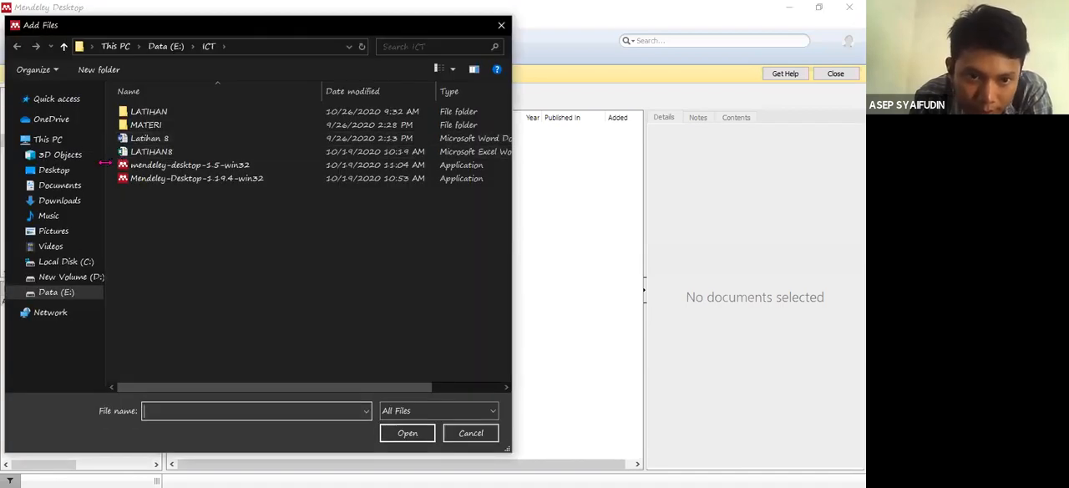
click(75, 281)
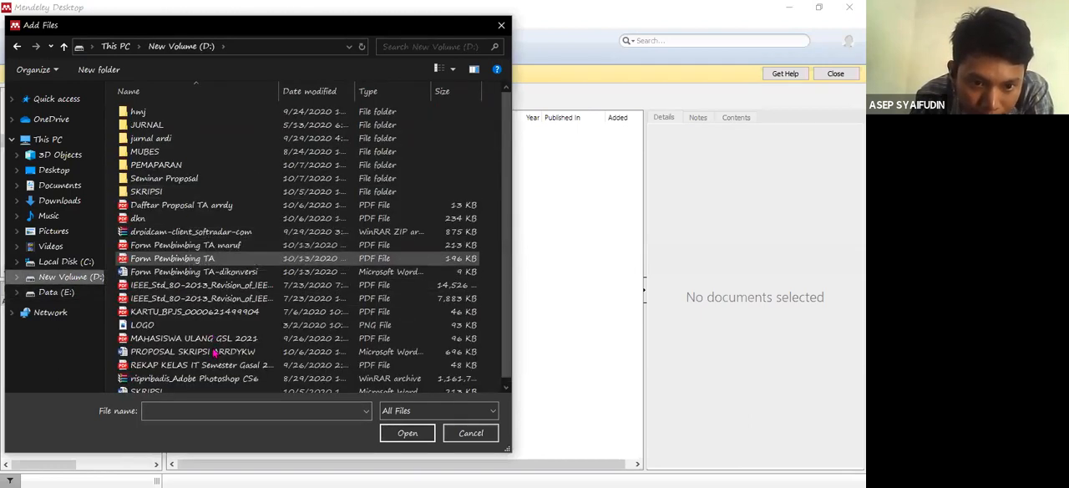
click(203, 297)
click(399, 442)
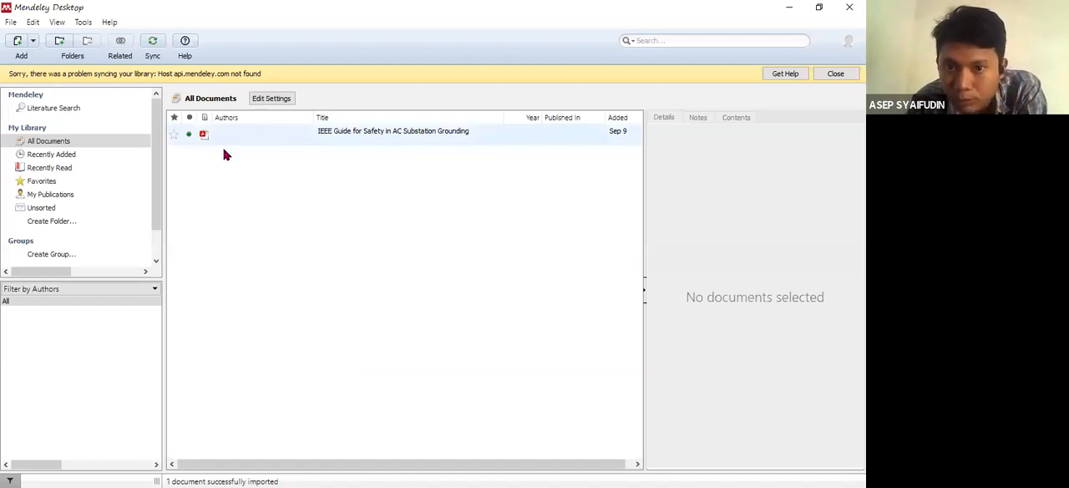
- Review the document types offered for a manually added entry and close the form without saving
click(33, 41)
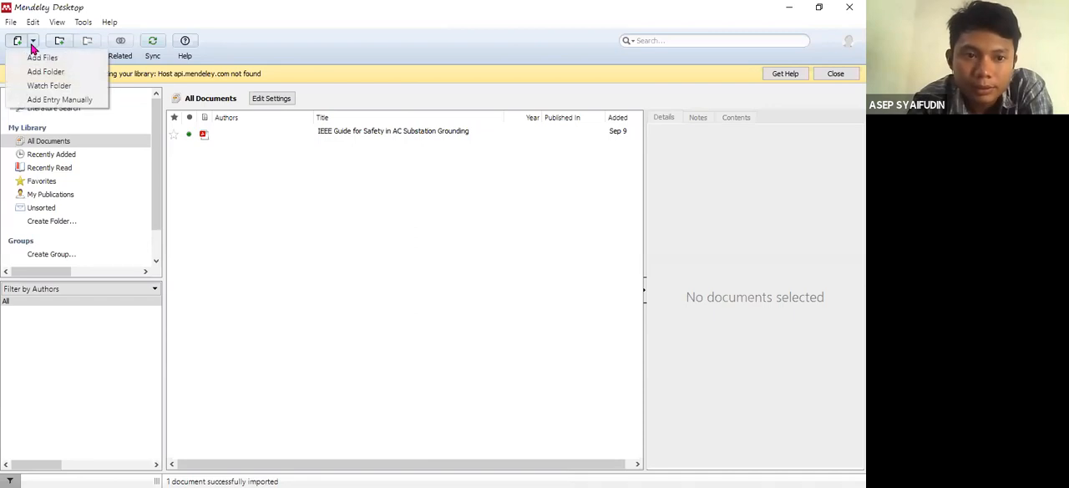
click(46, 100)
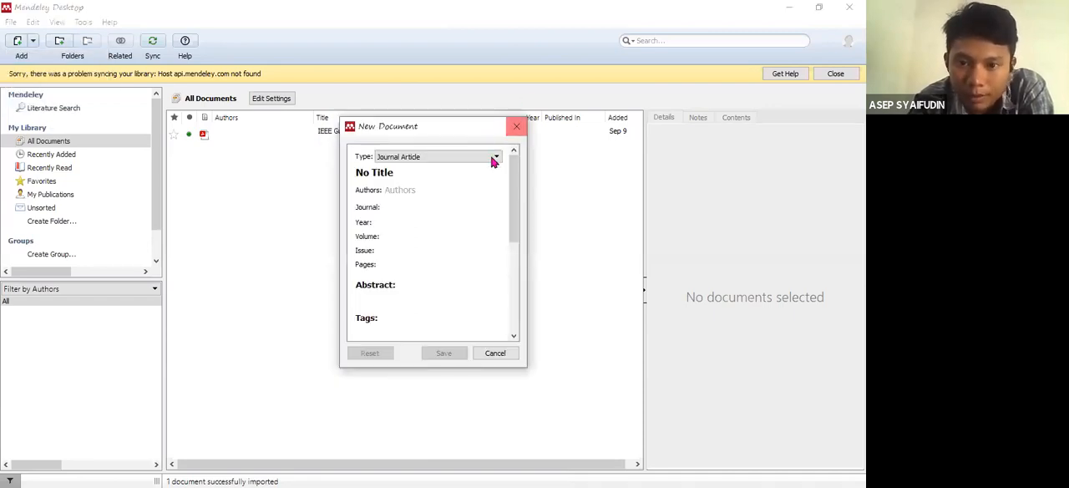
click(460, 170)
scroll(498, 219, up, 3)
scroll(496, 223, down, 3)
scroll(496, 219, up, 4)
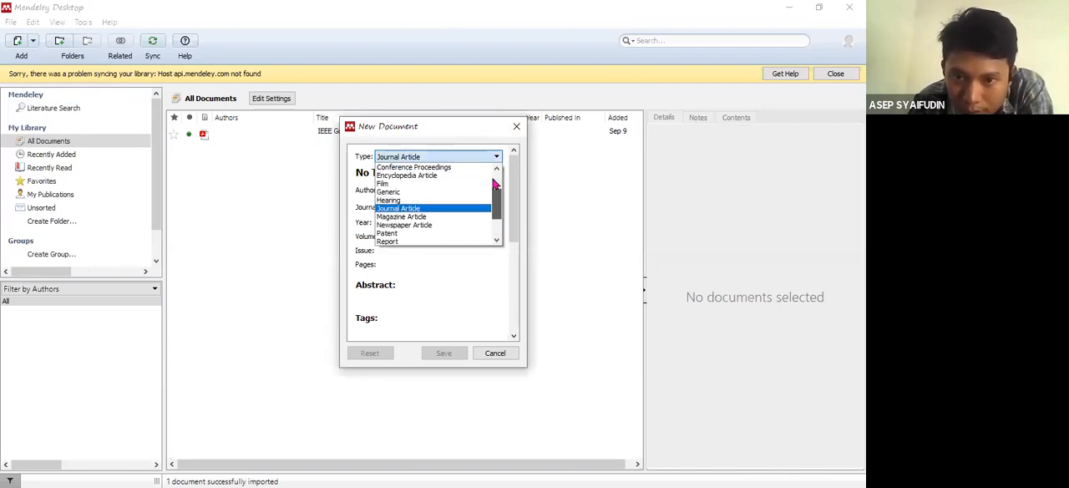
click(495, 354)
click(495, 353)
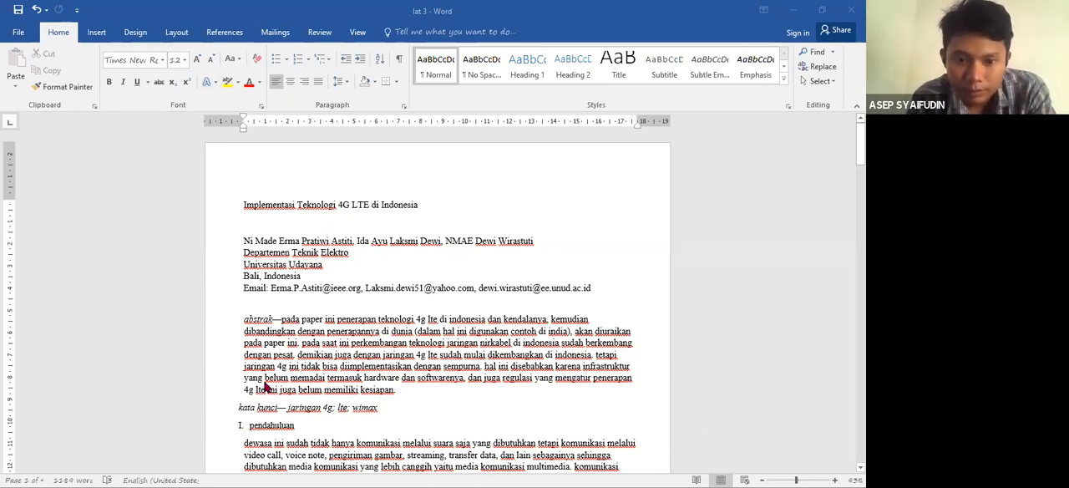
click(243, 206)
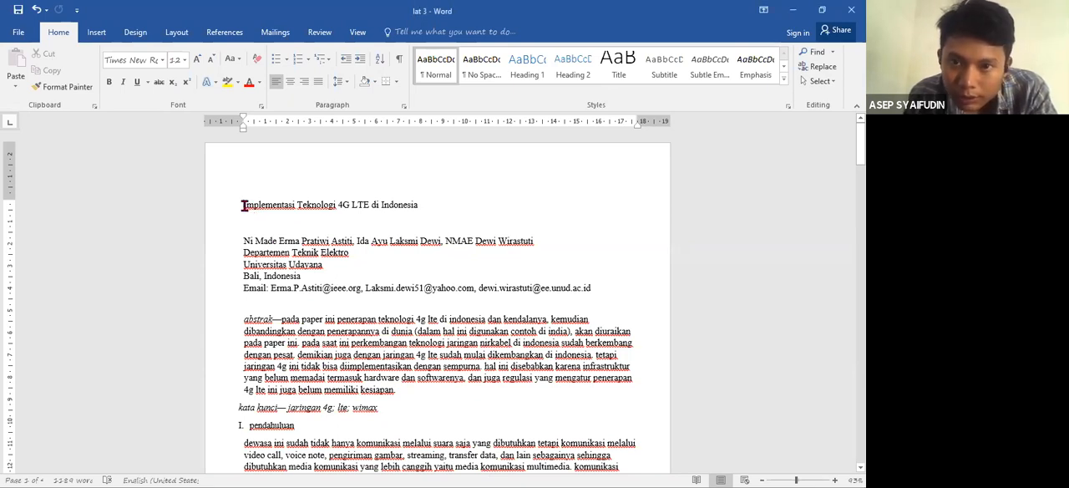
drag(243, 205, 321, 252)
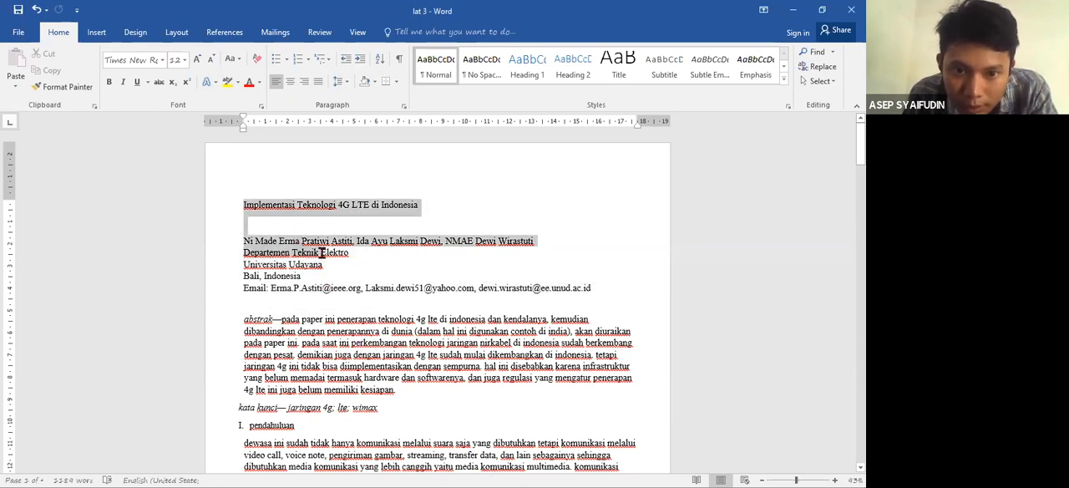
click(354, 275)
click(595, 301)
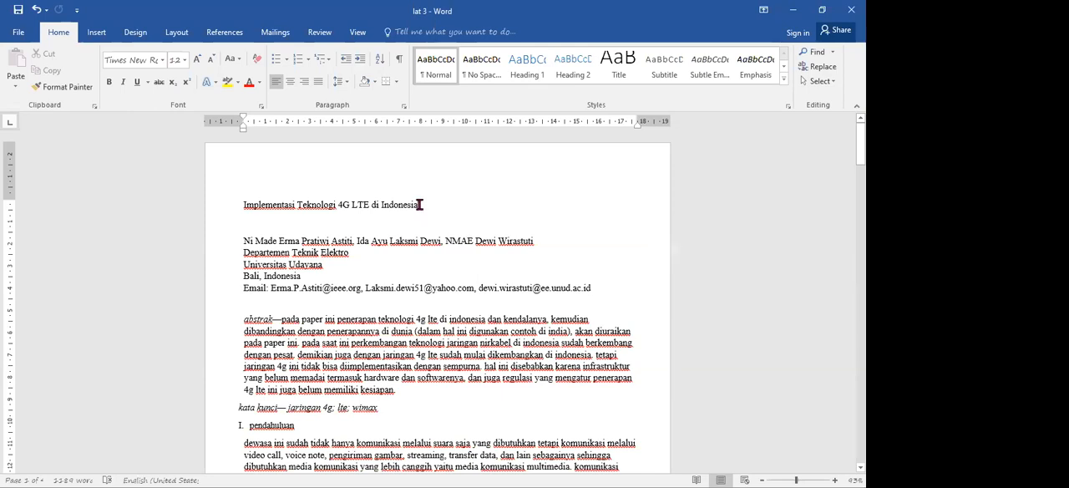
- Centre the paper title and the author details block, and enlarge the title's font to one size above 16 pt
drag(420, 204, 248, 209)
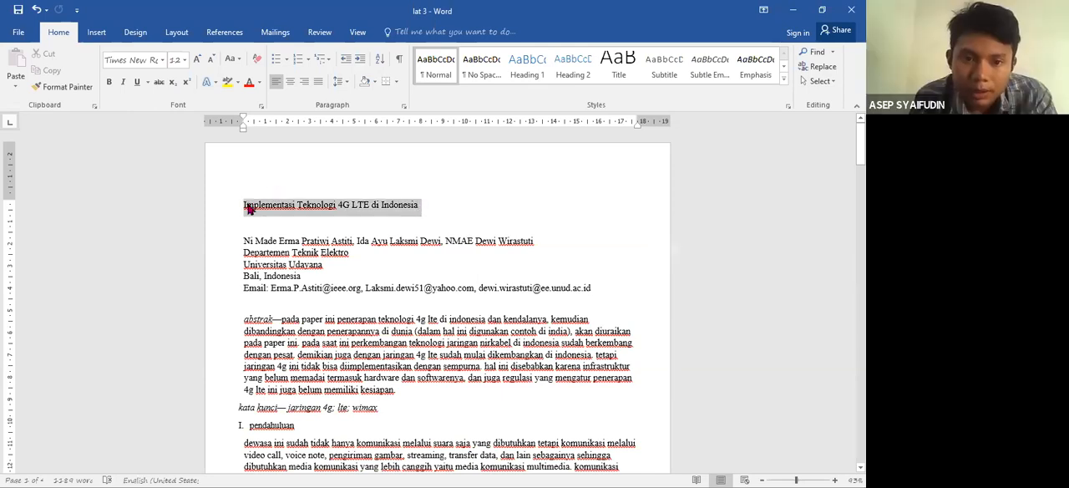
key(ctrl+e)
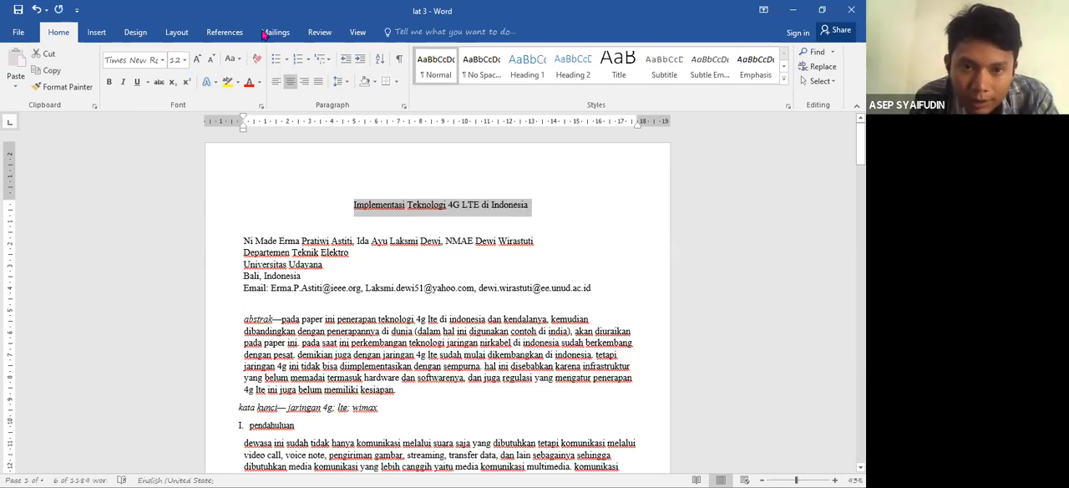
click(199, 60)
click(198, 60)
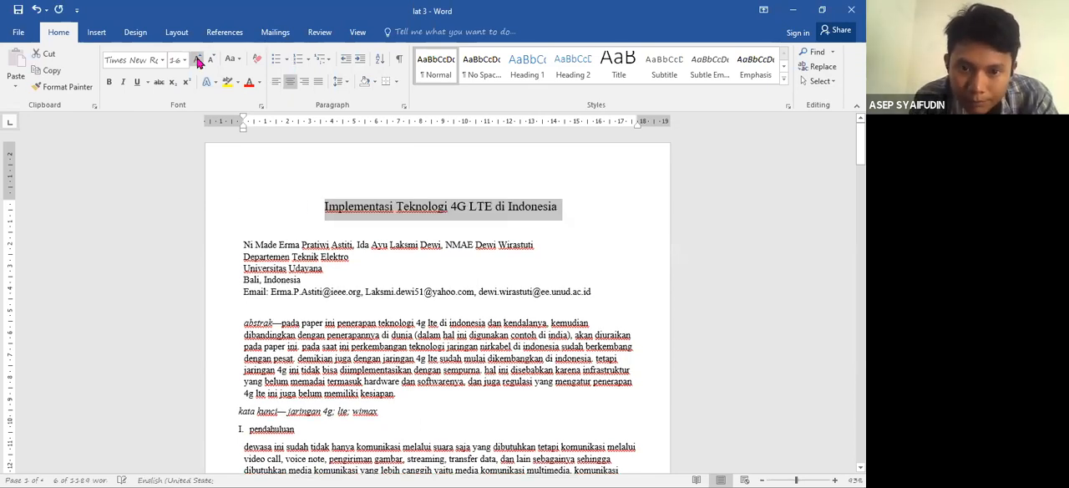
click(199, 60)
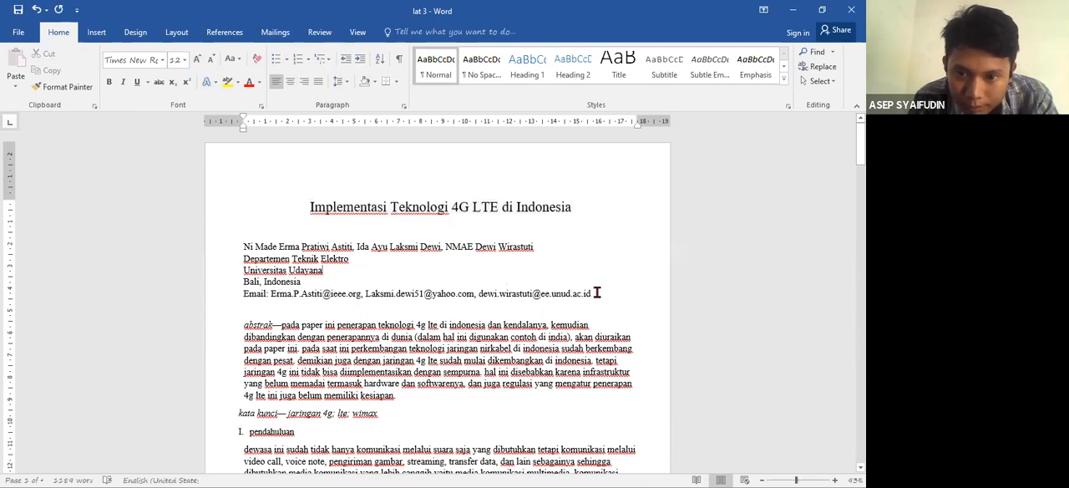
drag(594, 294, 248, 257)
key(ctrl+e)
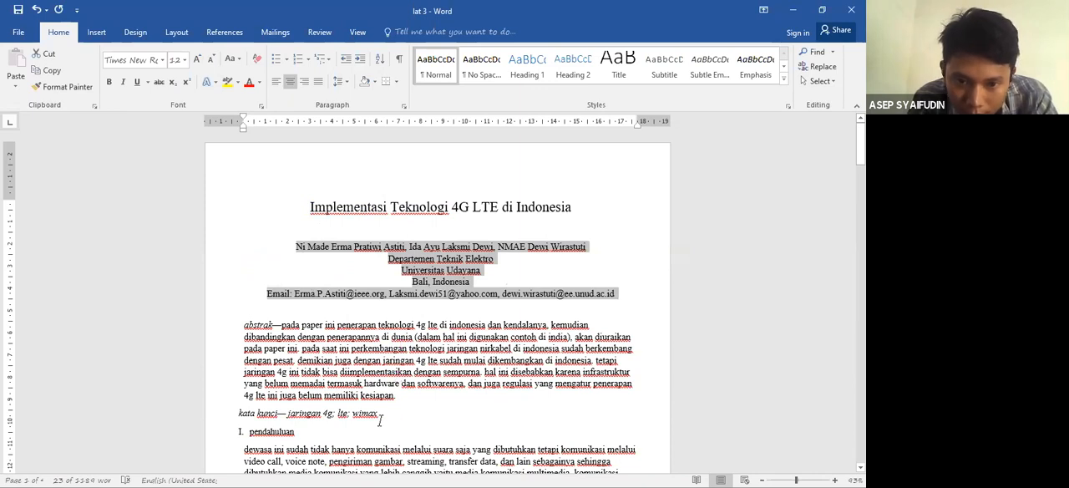
- Make the abstract and the "kata kunci" line bold, and align the "kata kunci" line's left indent with the abstract
drag(380, 414, 233, 334)
key(ctrl+b)
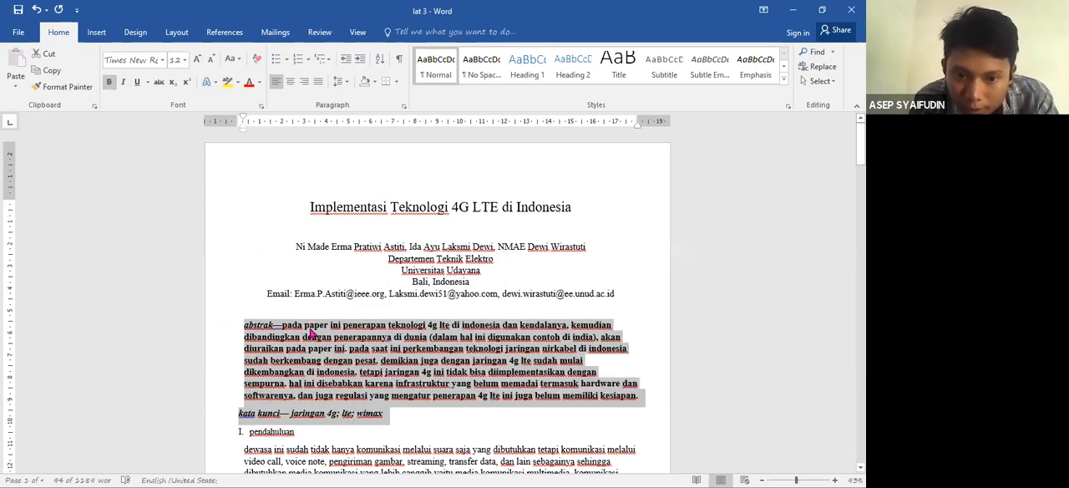
click(235, 415)
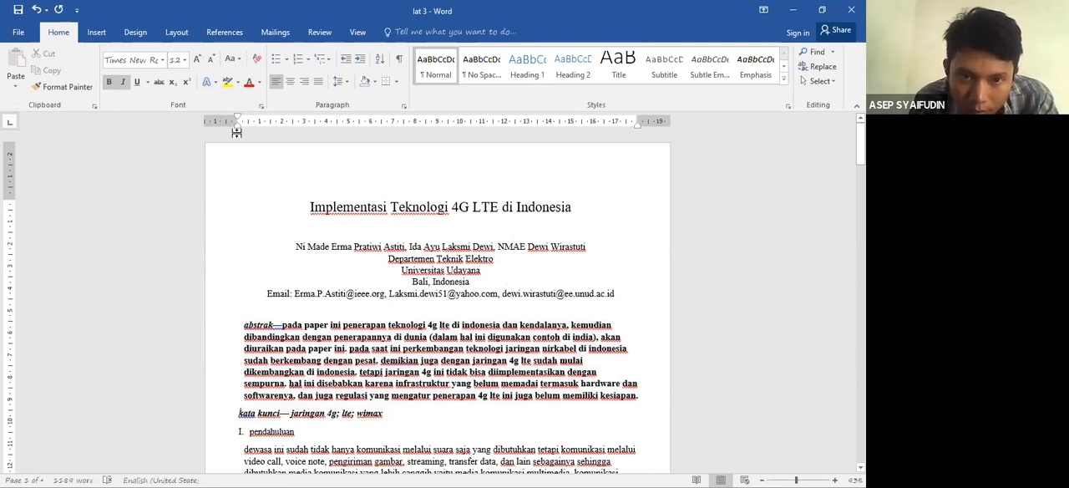
drag(238, 136, 245, 135)
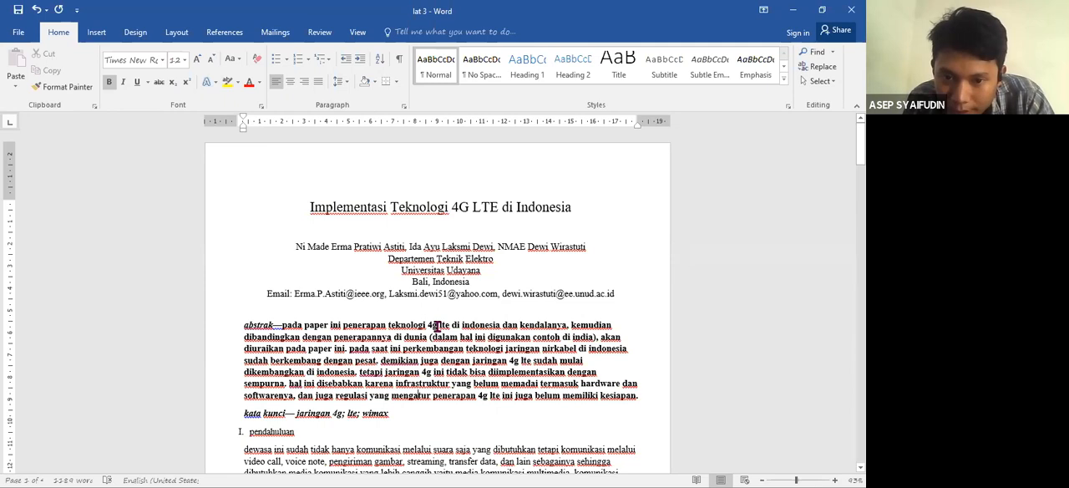
- Correct "4g" to "4G" in the abstract's first line, and replace every remaining "4g" in the document with "4G"
key(BackSpace)
text(G)
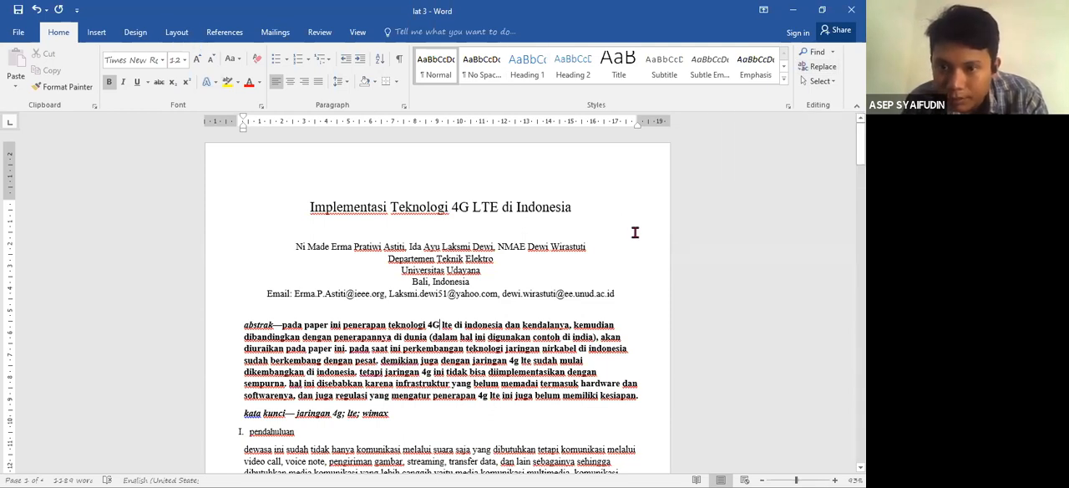
click(820, 66)
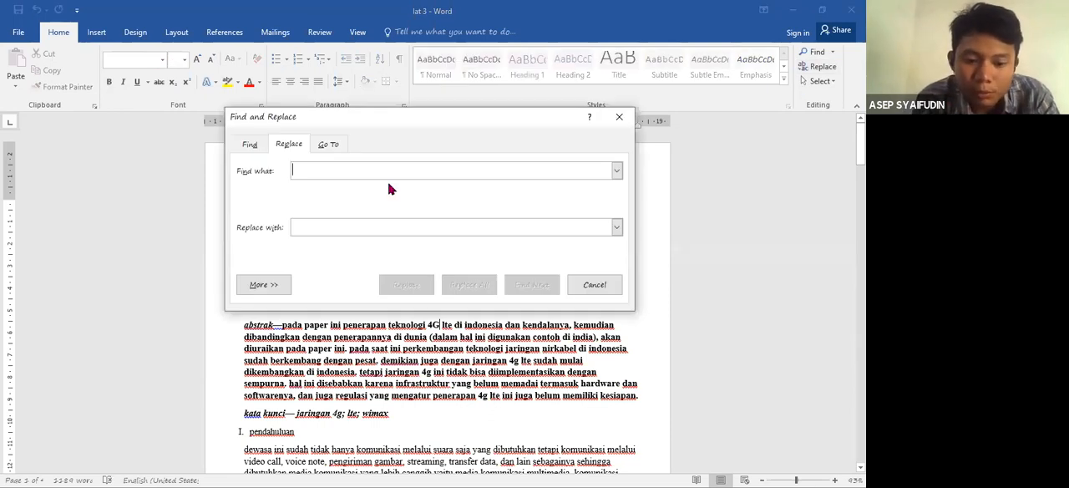
text(4g)
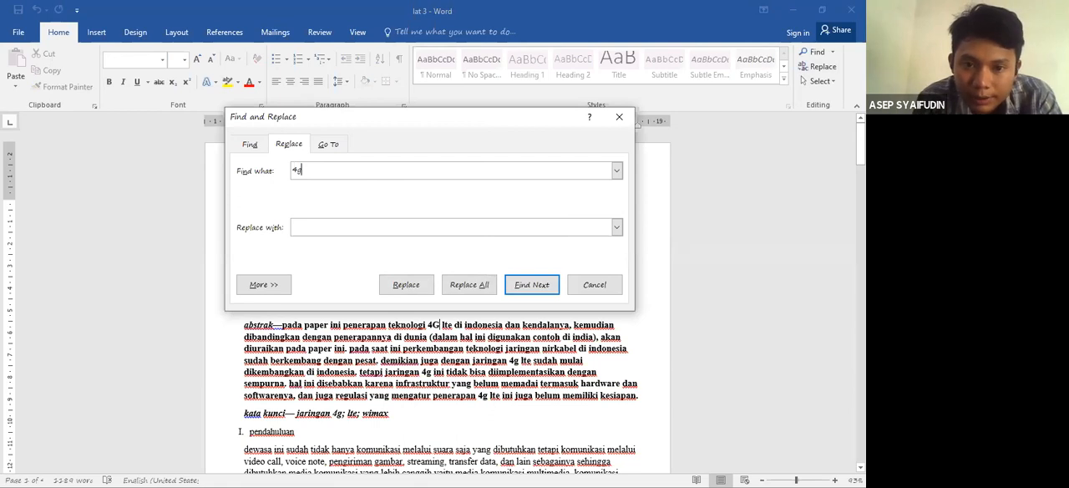
click(326, 232)
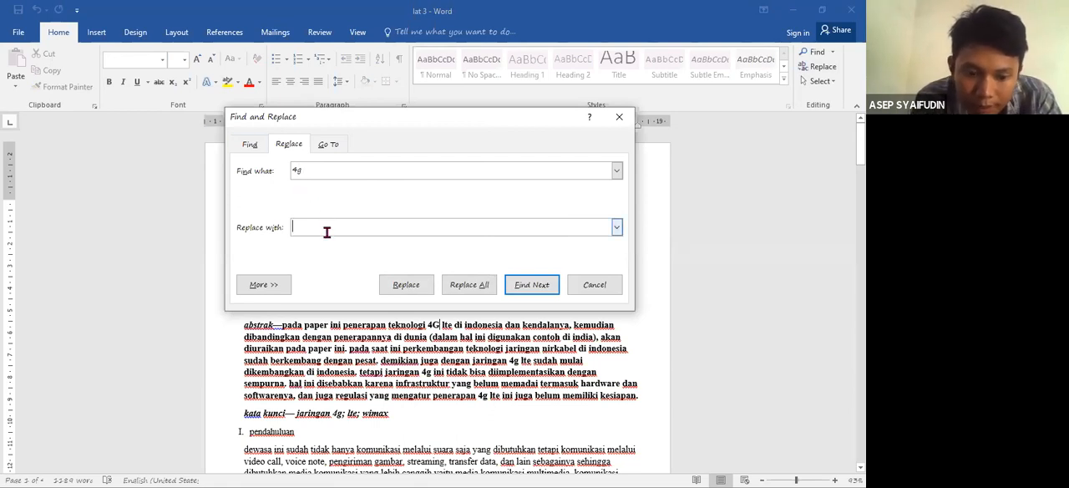
text(5G)
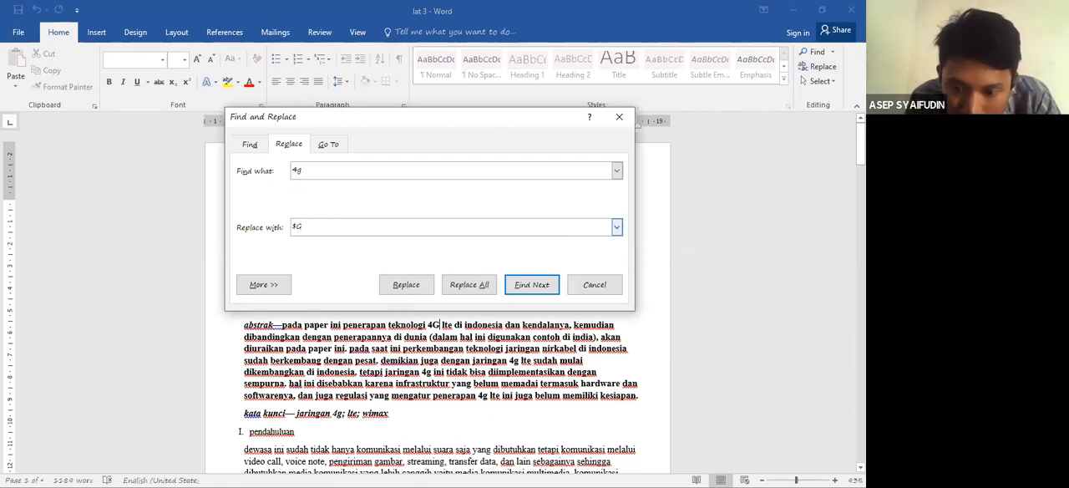
text(4)
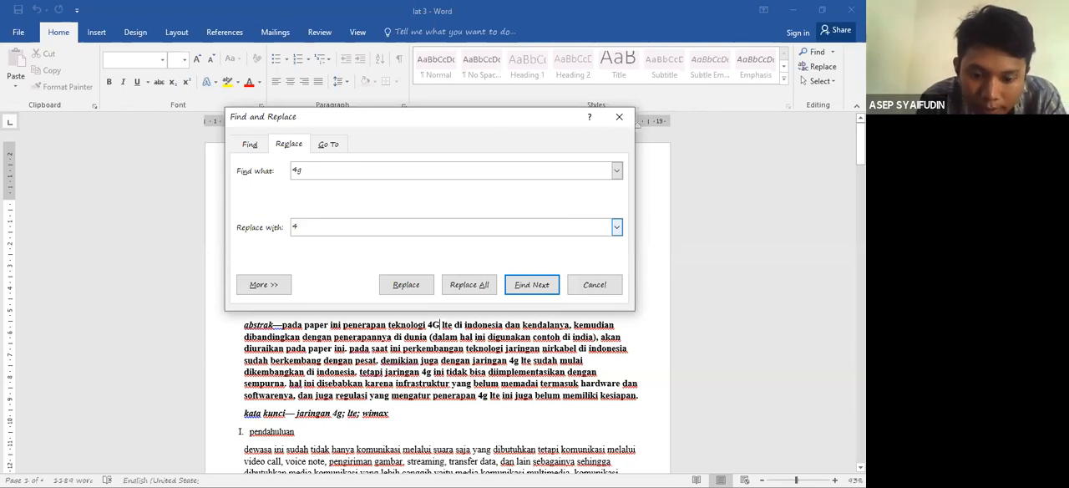
text(G)
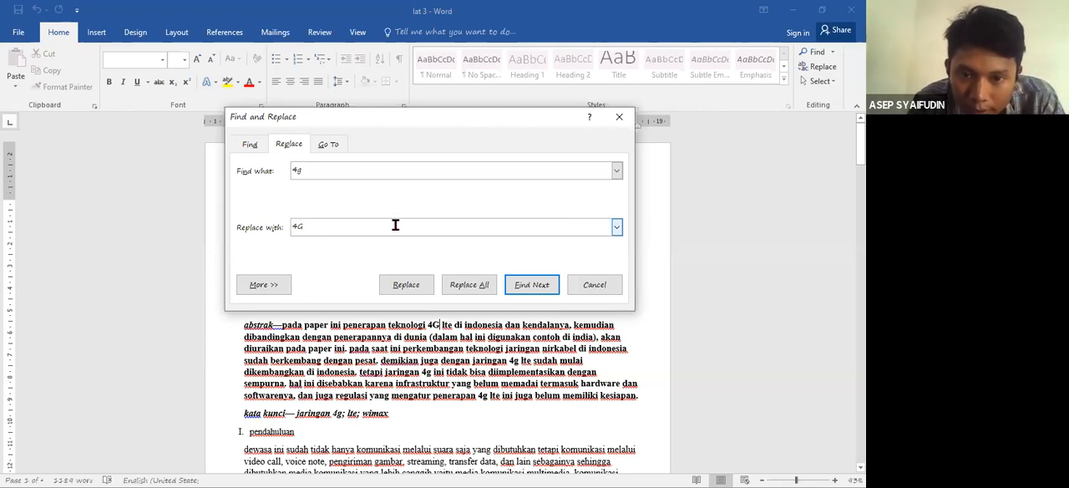
click(457, 289)
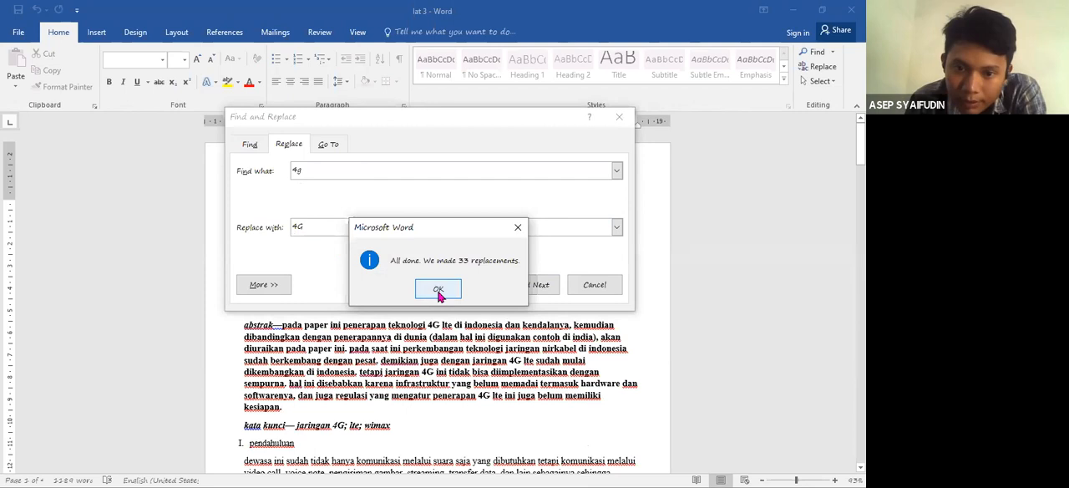
key(Return)
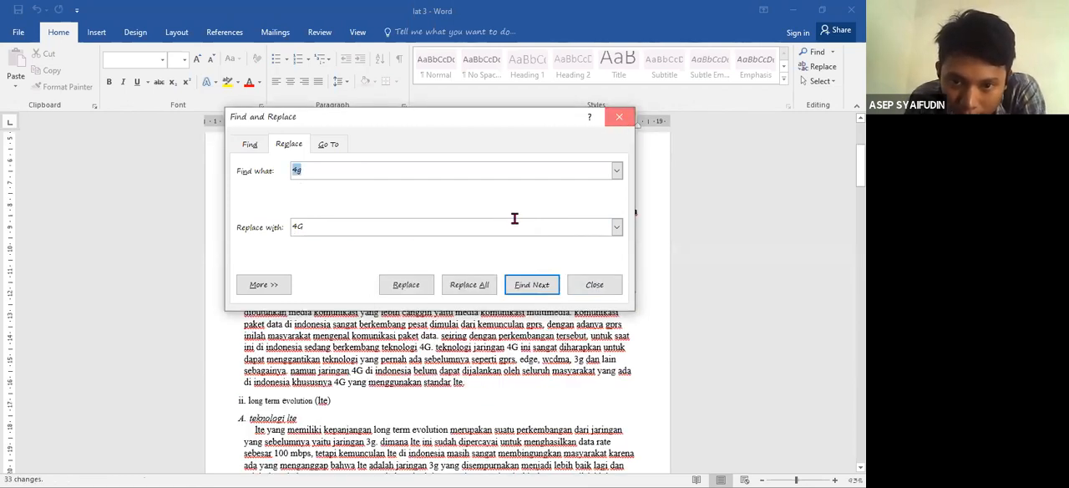
- Replace every "lte" in the document with "LTE" and close the replacement dialog
key(Escape)
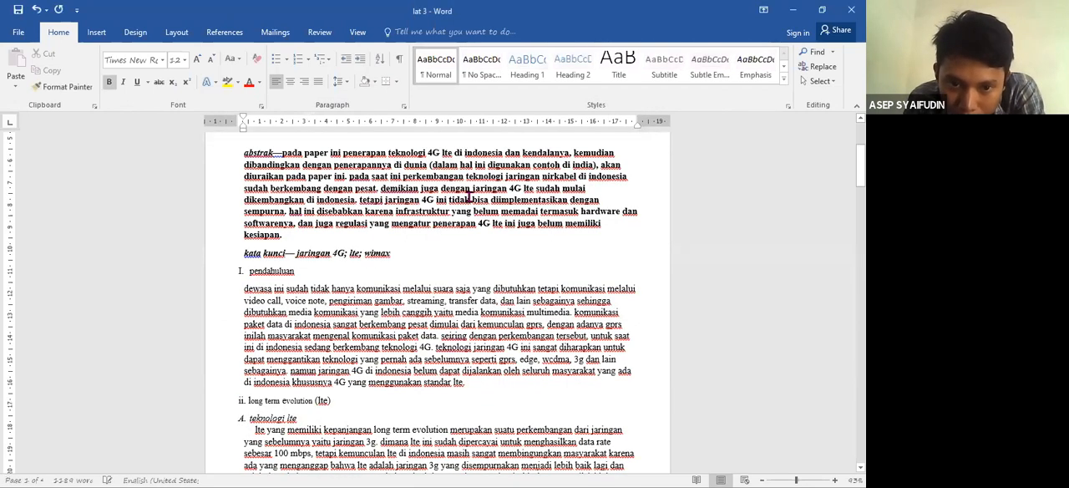
click(437, 156)
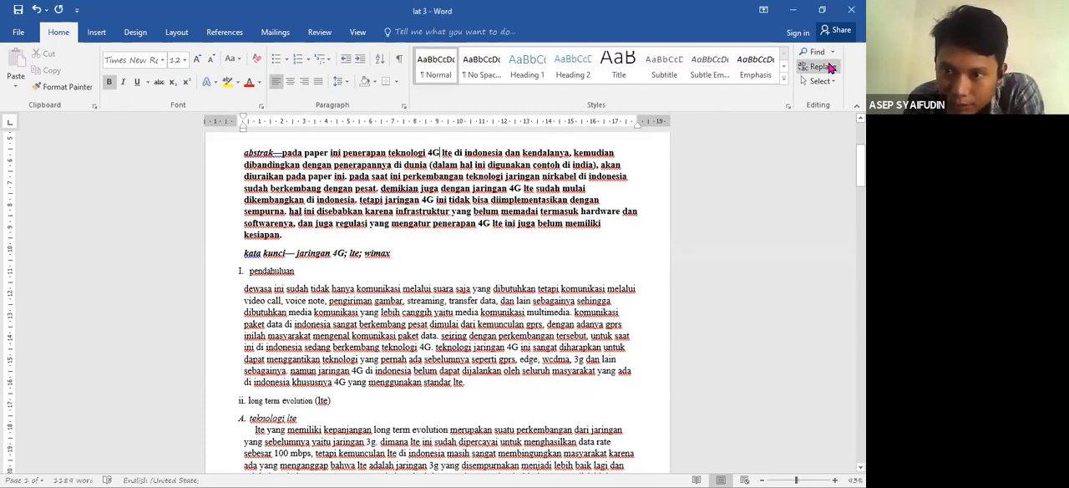
click(820, 67)
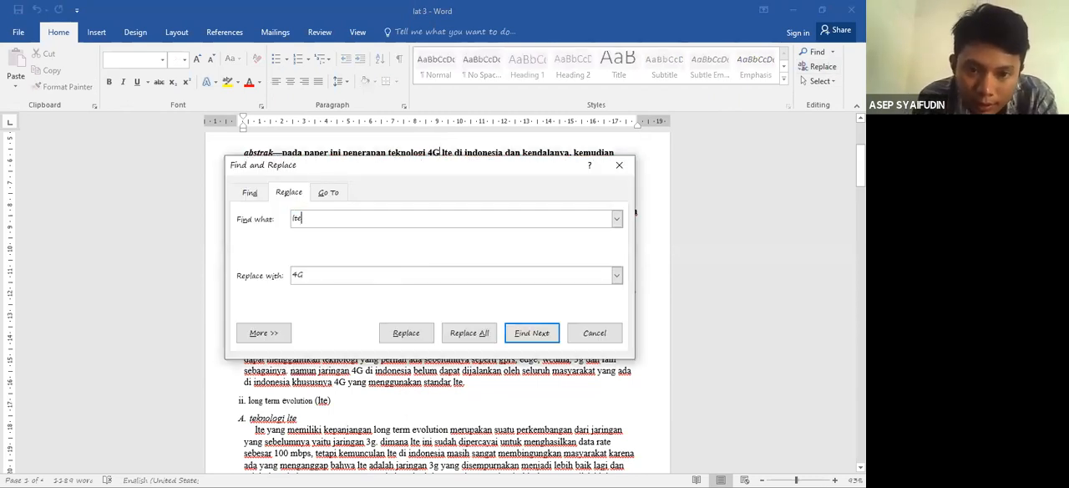
click(294, 277)
double_click(293, 277)
text(L)
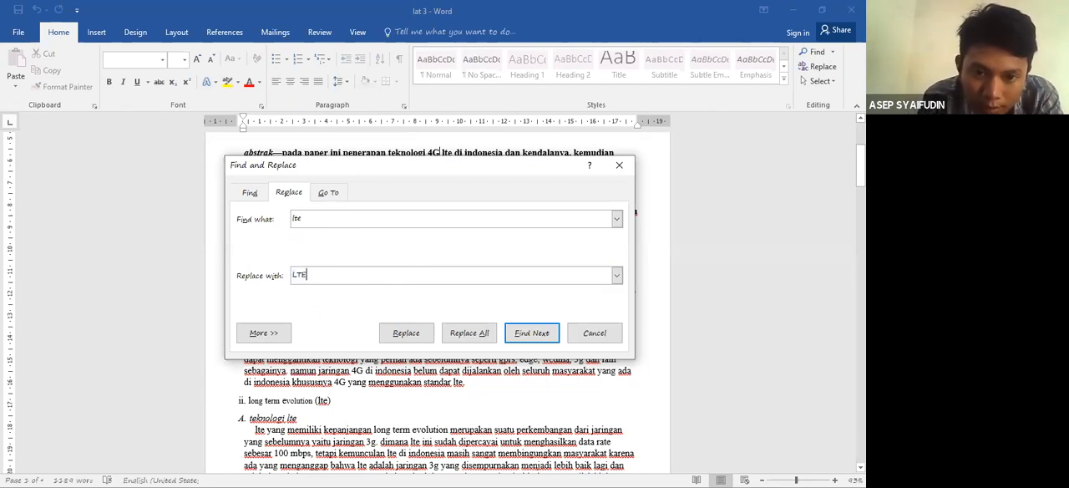
text(TE)
click(475, 329)
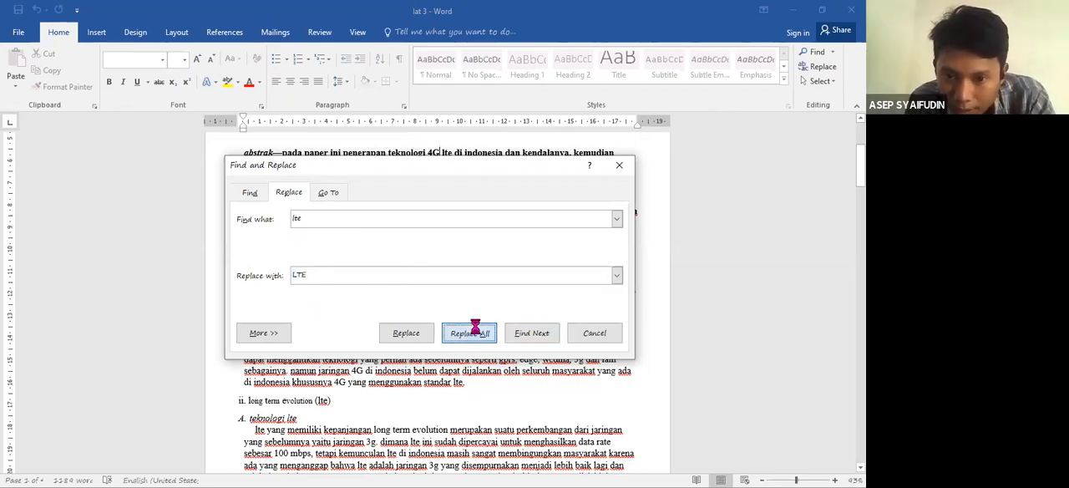
key(Return)
click(593, 331)
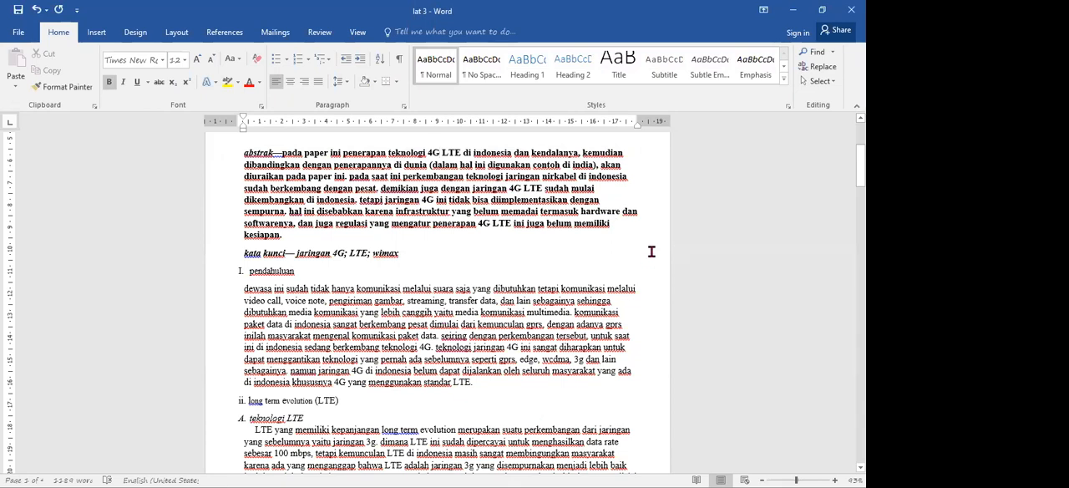
- Change the "pendahuluan" section heading to uppercase
mouse_move(861, 161)
mouse_down()
mouse_move(860, 140)
mouse_move(860, 157)
mouse_up()
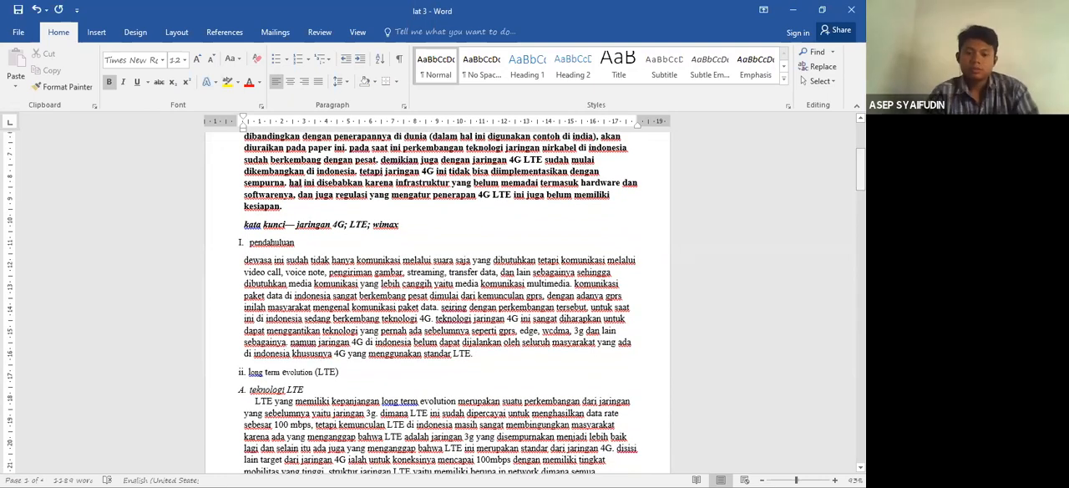
click(249, 243)
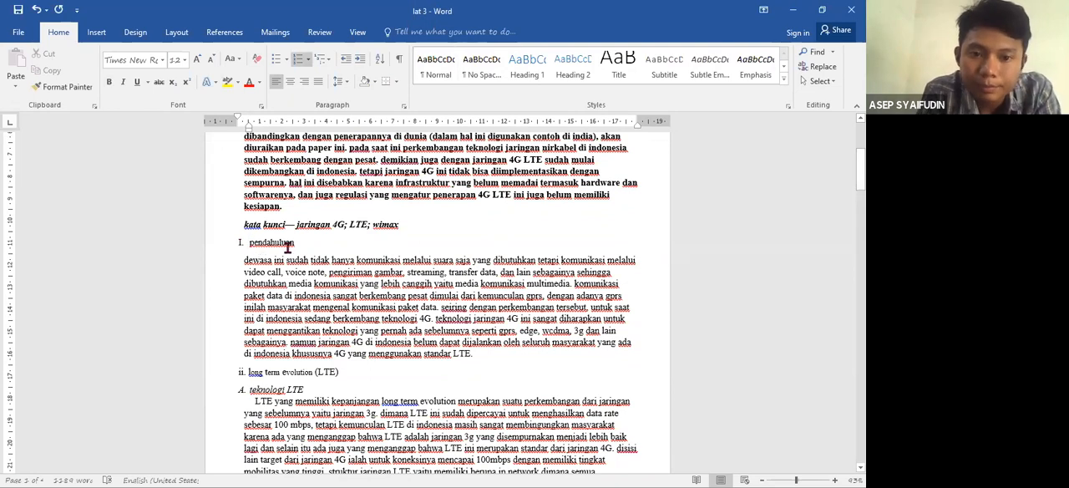
drag(296, 243, 249, 243)
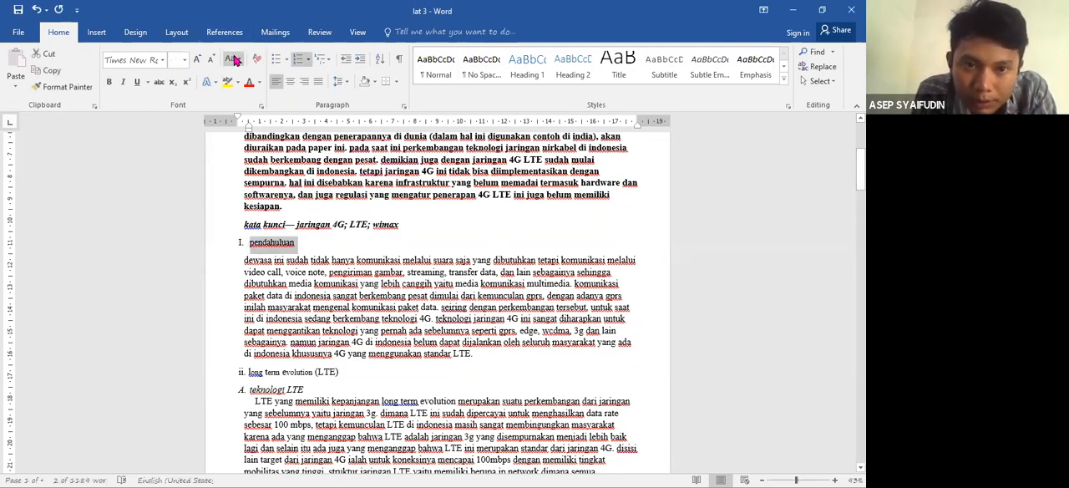
click(234, 58)
click(263, 102)
click(273, 242)
- Renumber the "PENDAHULUAN" heading with the I., II., III. list format and align its text with the body text's left edge
click(242, 241)
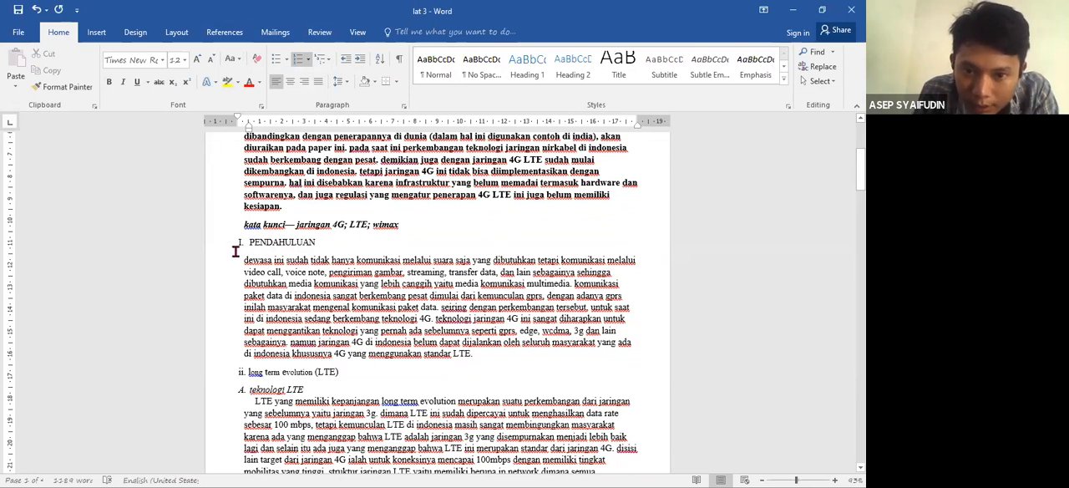
key(BackSpace)
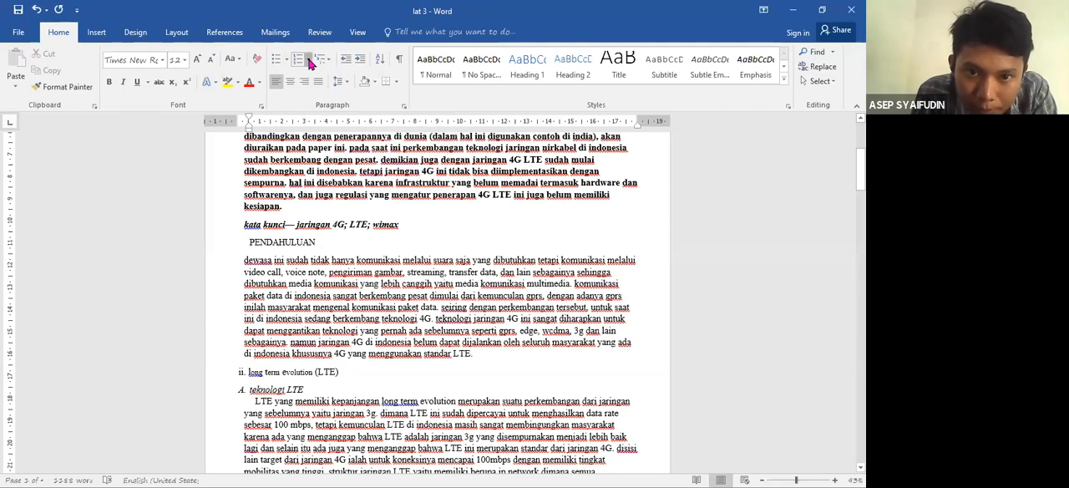
click(308, 60)
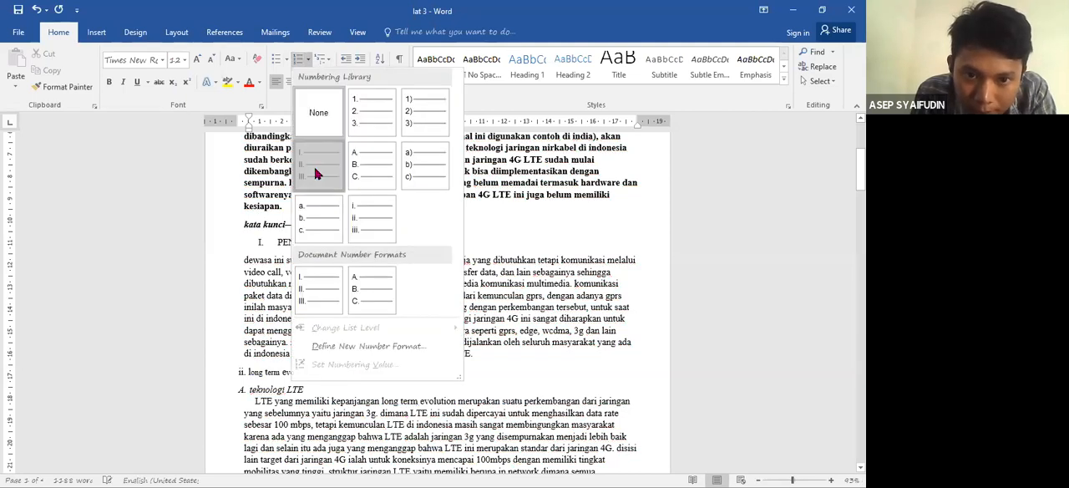
click(279, 133)
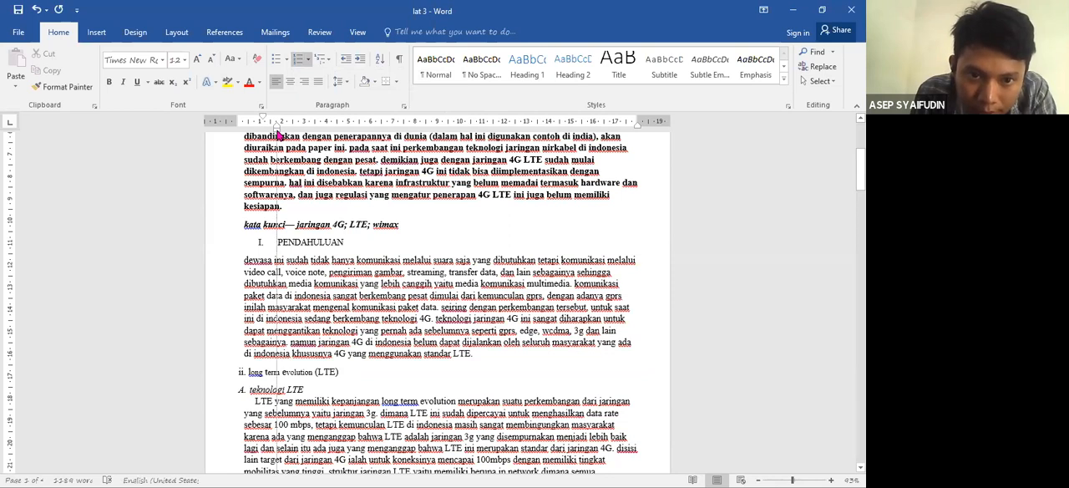
drag(277, 131, 244, 132)
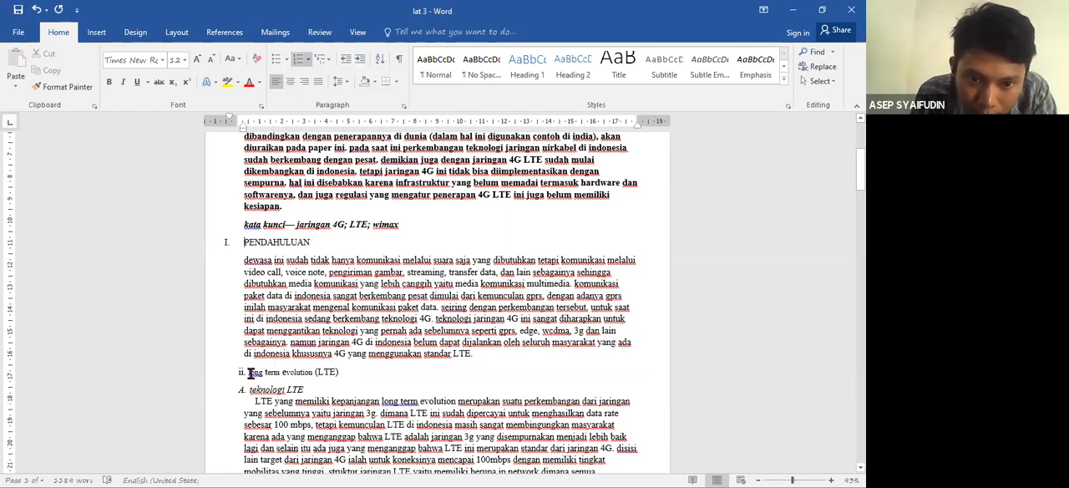
- Remove the "ii." number from the "long term evolution (LTE)" heading and capitalize each of its words
click(250, 373)
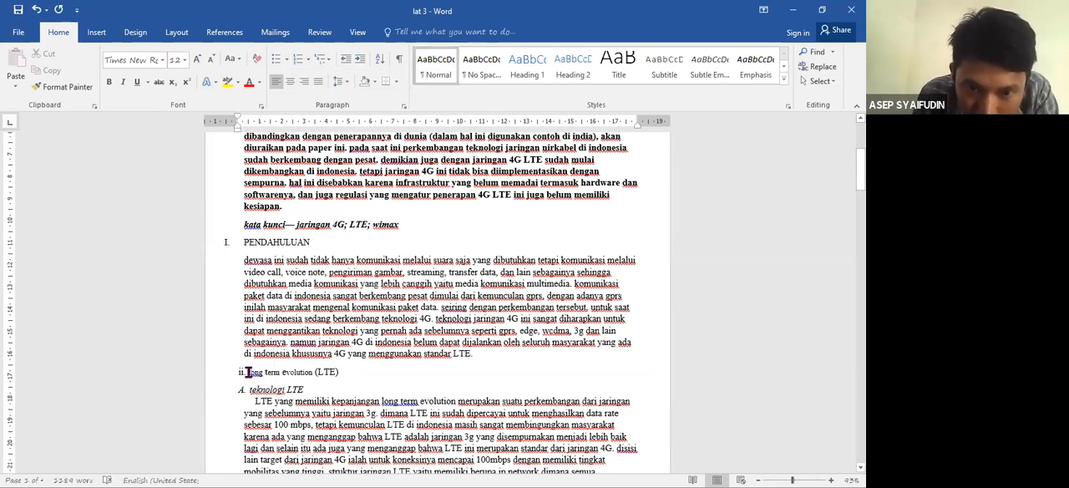
key(BackSpace)
key(BackSpace)
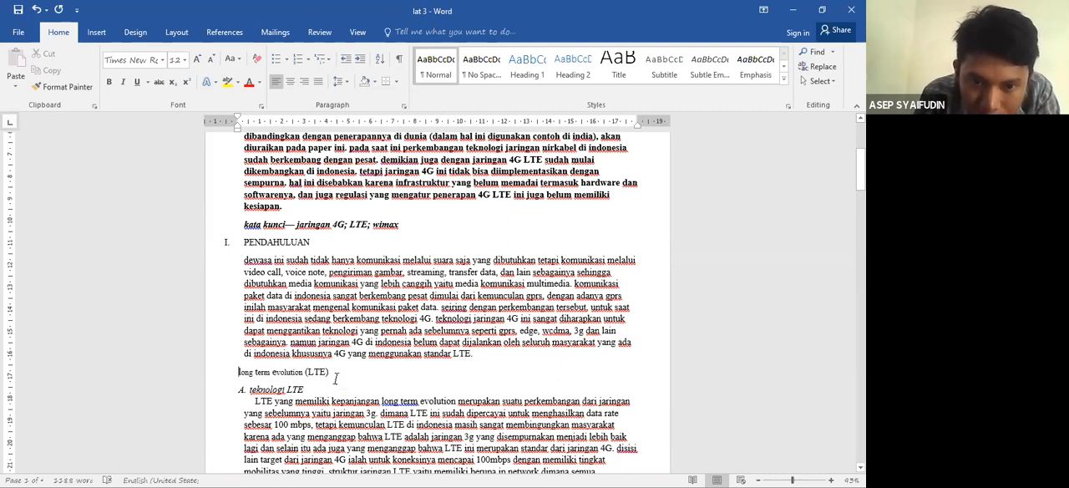
click(221, 373)
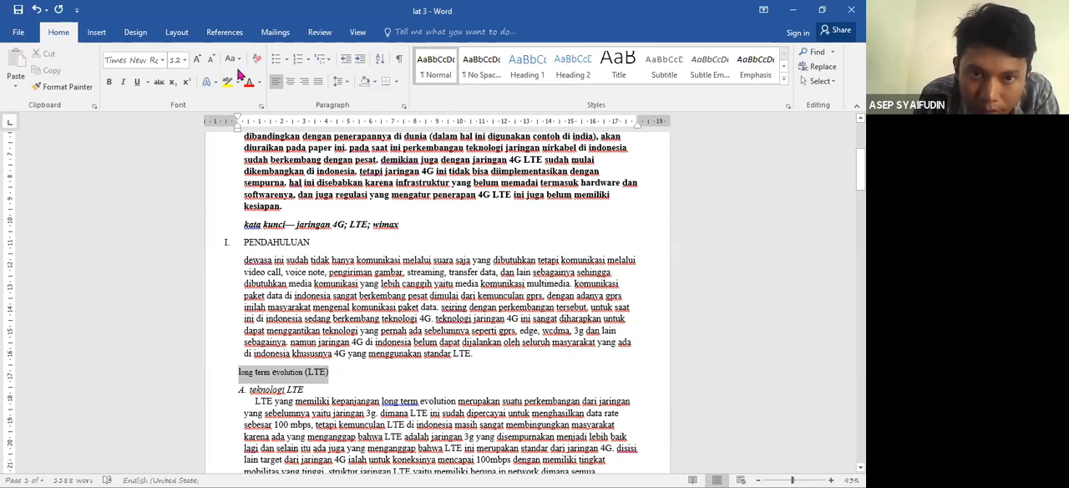
click(252, 116)
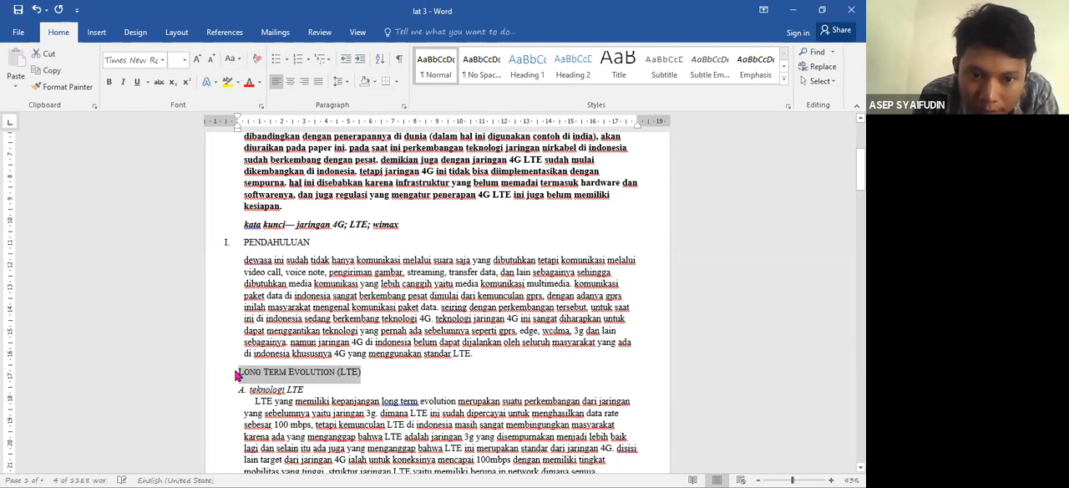
- Copy the Roman numbering format of the "PENDAHULUAN" heading to the "Long Term Evolution (LTE)" heading with Format Painter
click(237, 375)
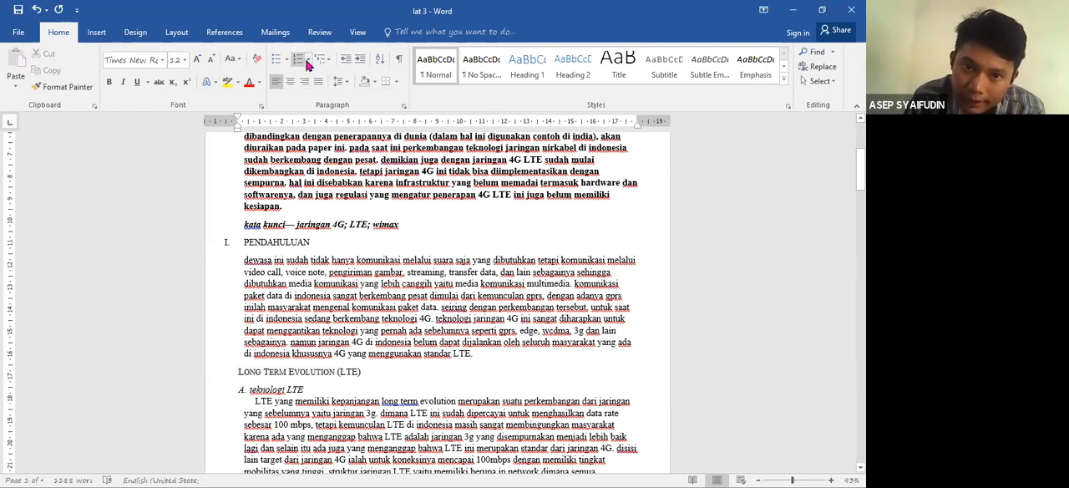
click(226, 241)
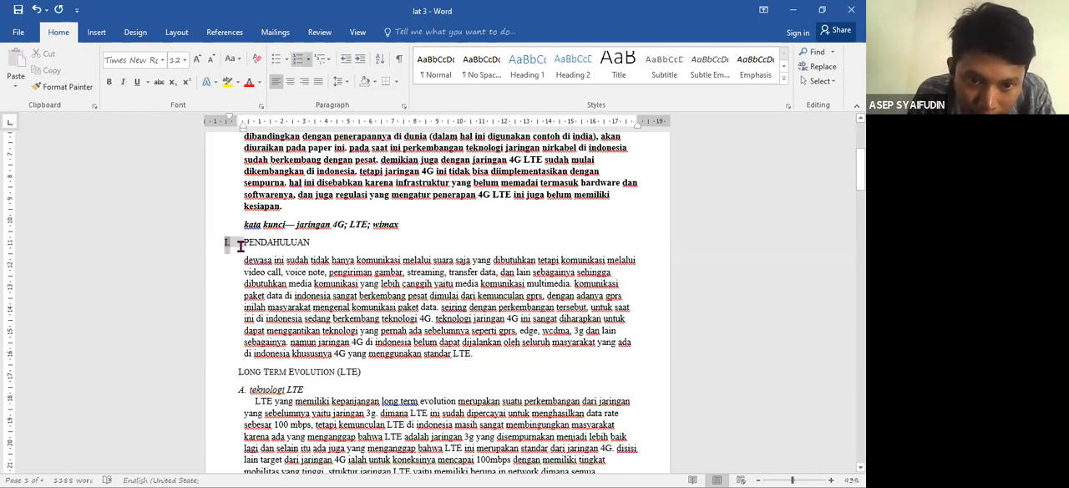
click(73, 90)
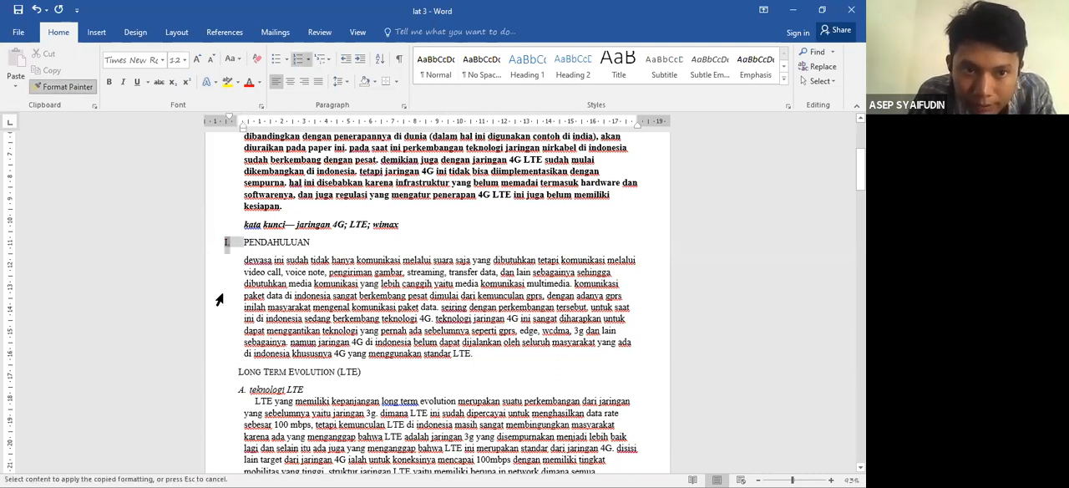
click(233, 372)
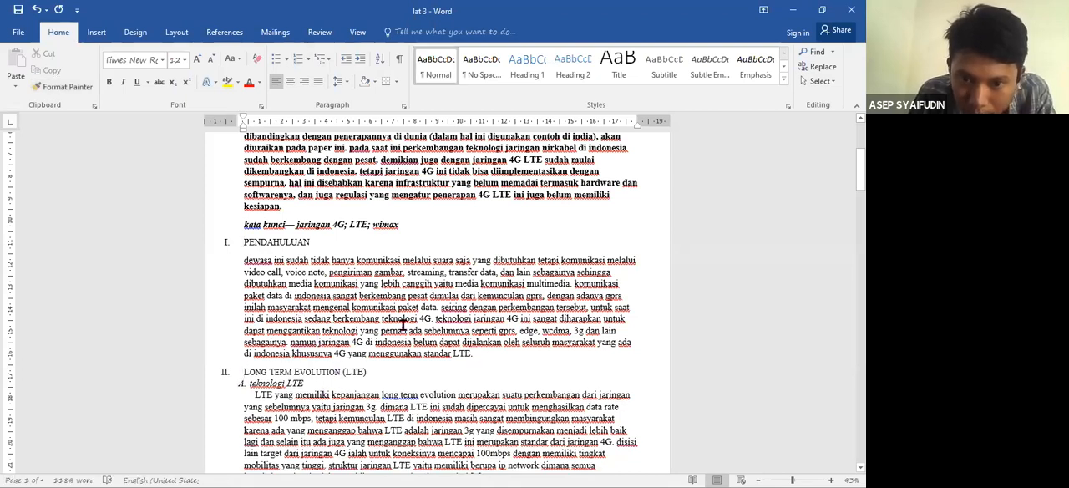
- Justify the paragraph under "PENDAHULUAN" and change its text to sentence case
shift+click(301, 273)
shift+click(250, 260)
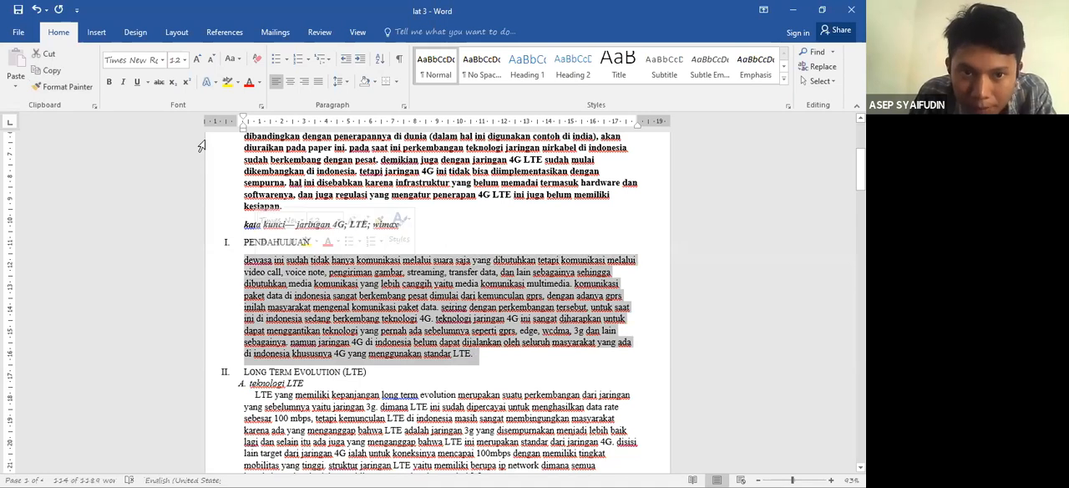
click(318, 82)
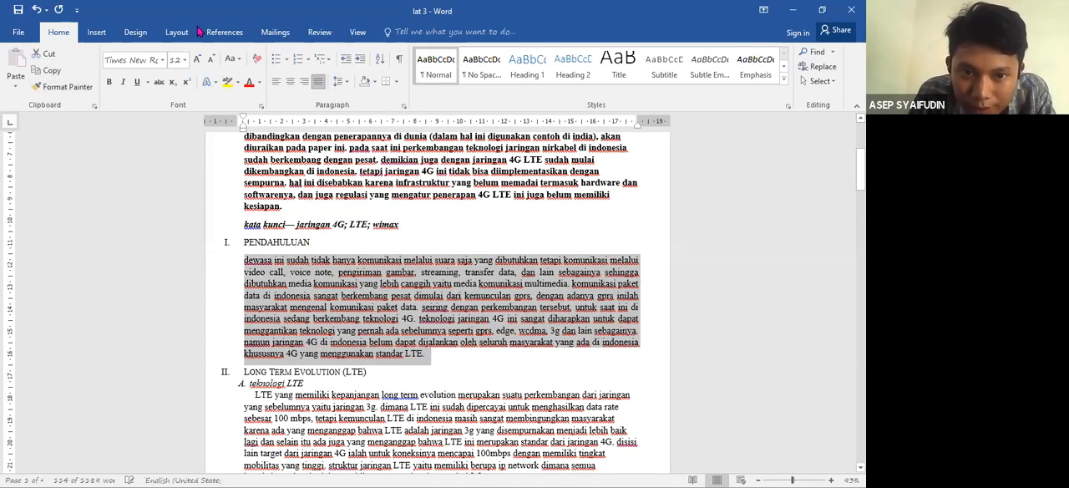
click(236, 62)
click(252, 76)
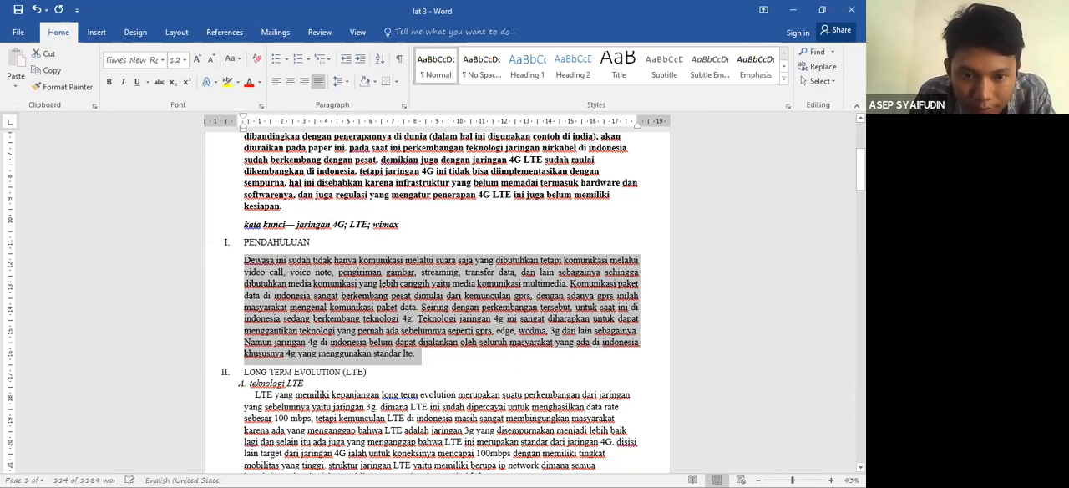
- Replace the "teknologi LTE" subheading's number with the A., B., C. list format, and justify the paragraph below it
drag(860, 163, 860, 179)
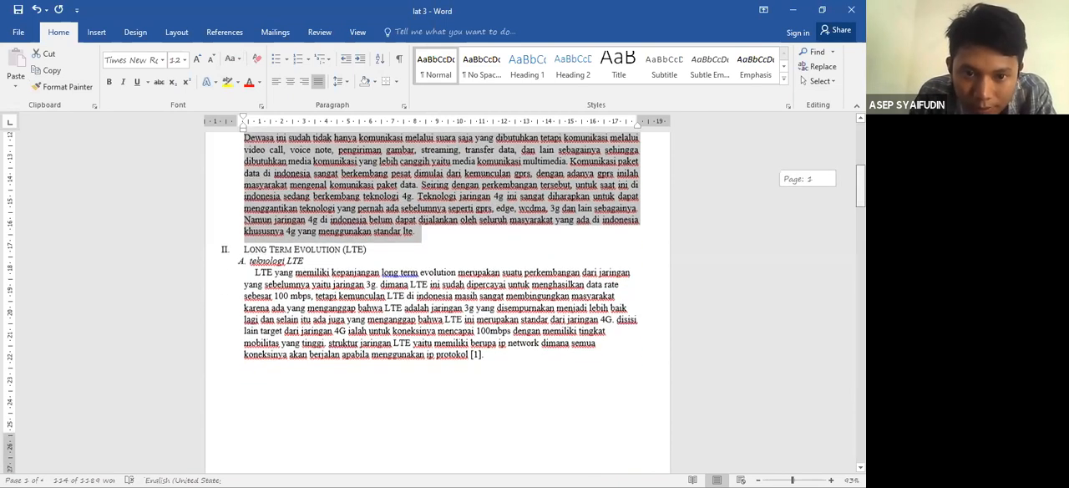
click(248, 253)
key(BackSpace)
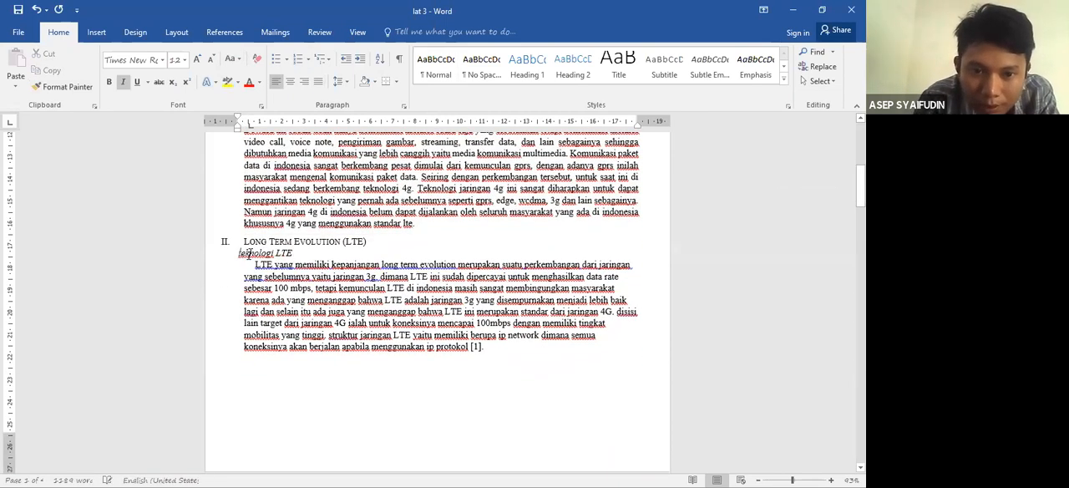
click(309, 66)
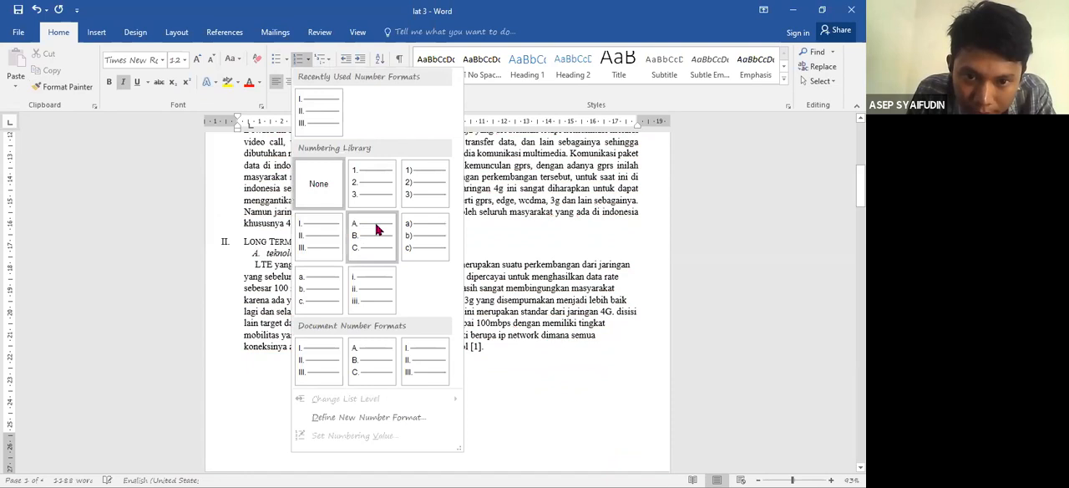
click(377, 230)
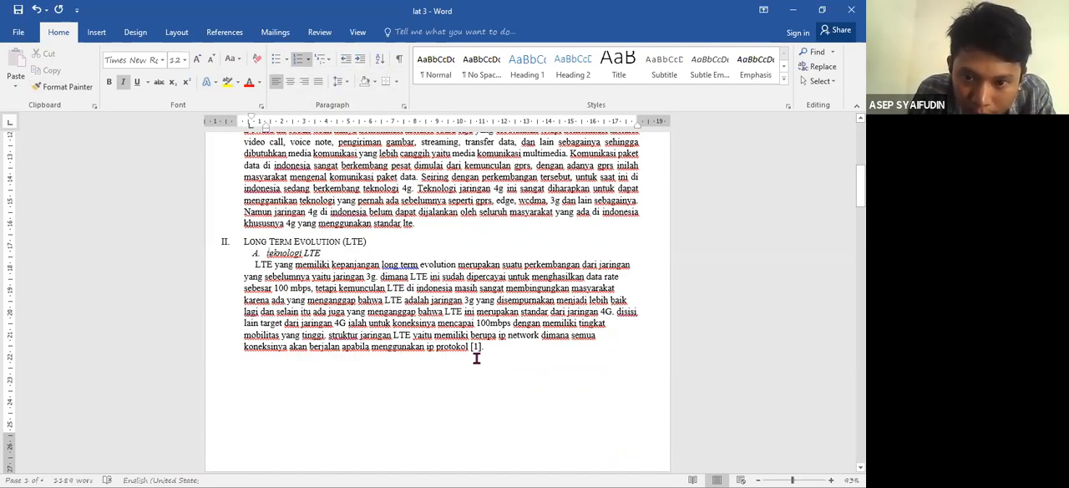
drag(280, 274, 257, 265)
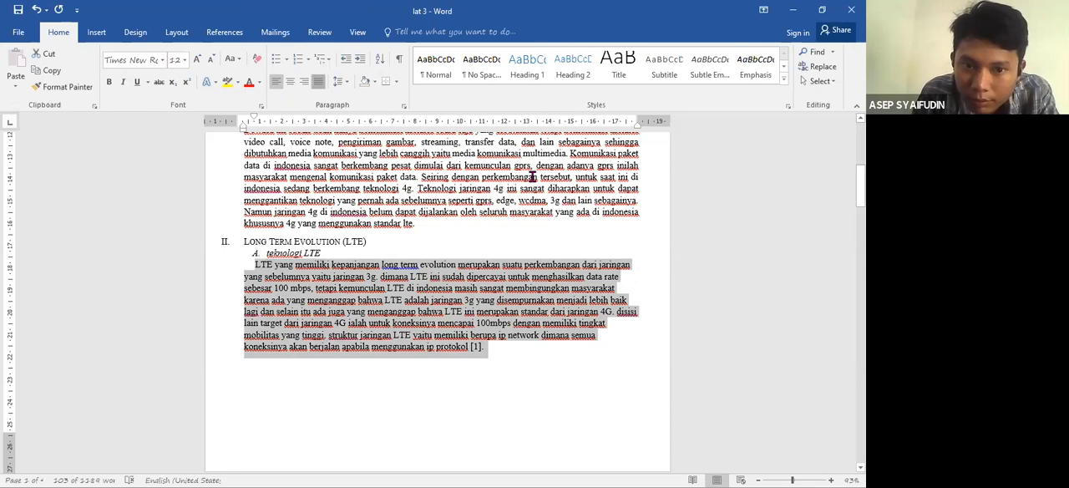
click(318, 81)
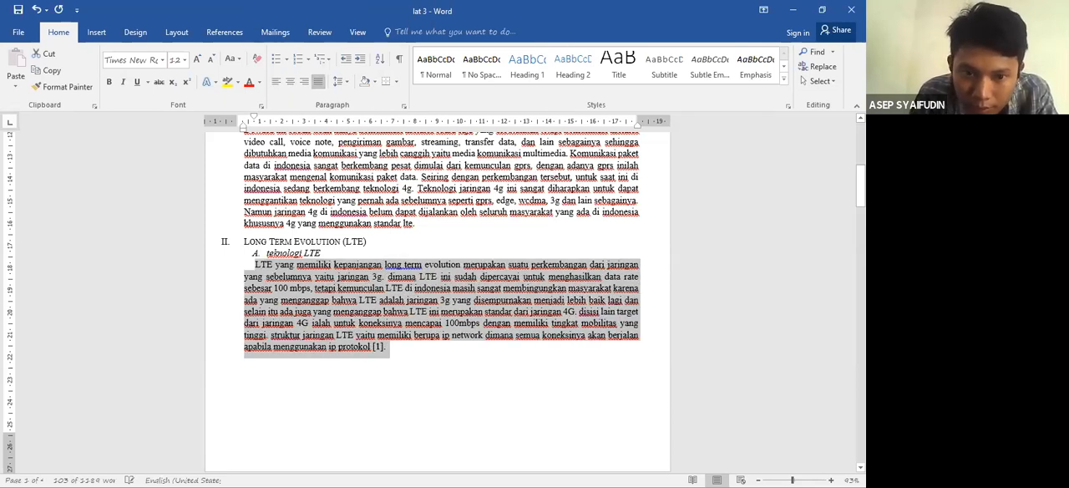
- Centre the LTE network structure picture and its "gambar 1" caption
scroll(436, 301, down, 6)
click(354, 292)
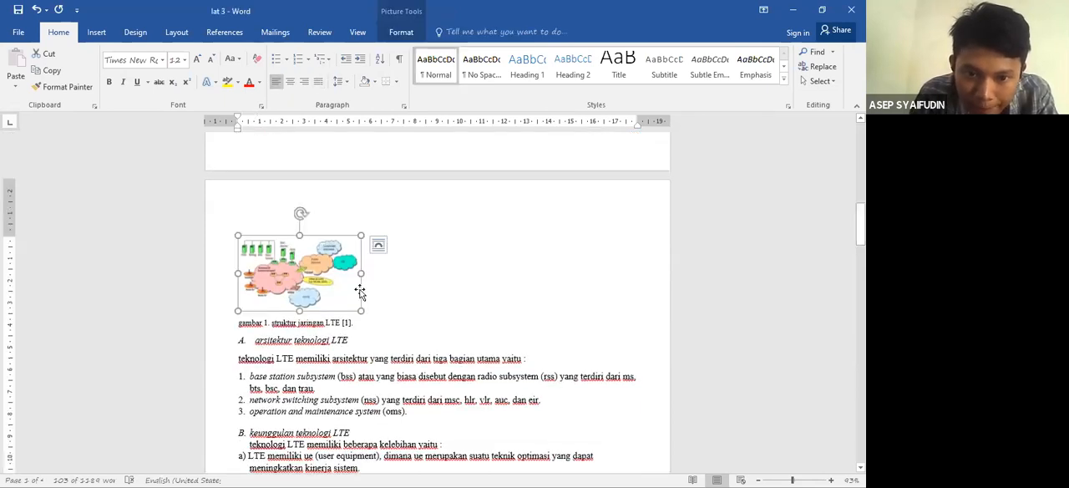
key(ctrl+e)
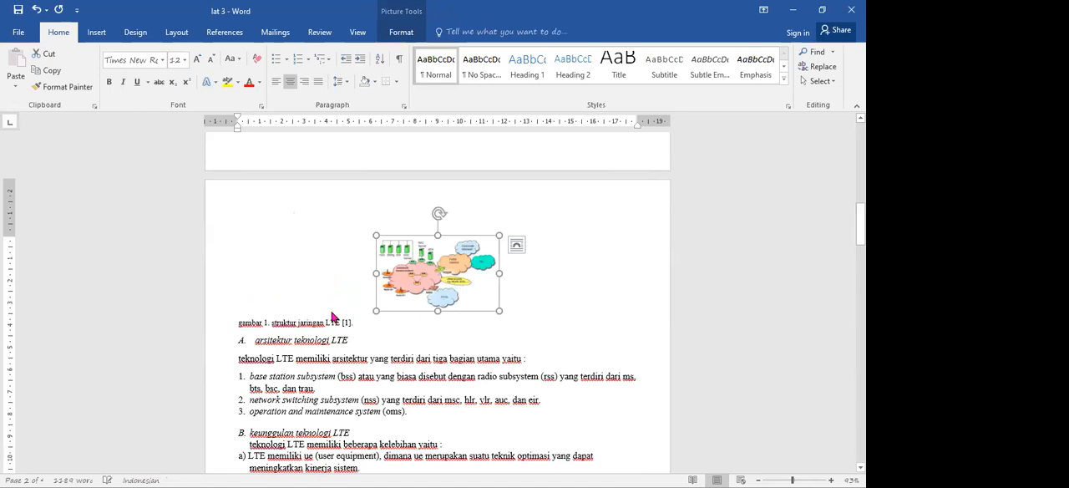
click(238, 326)
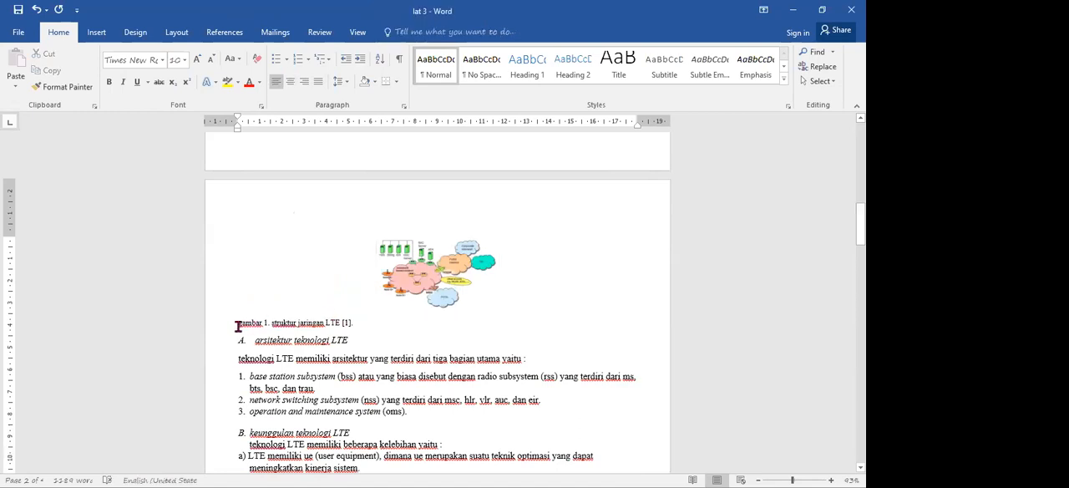
key(ctrl+e)
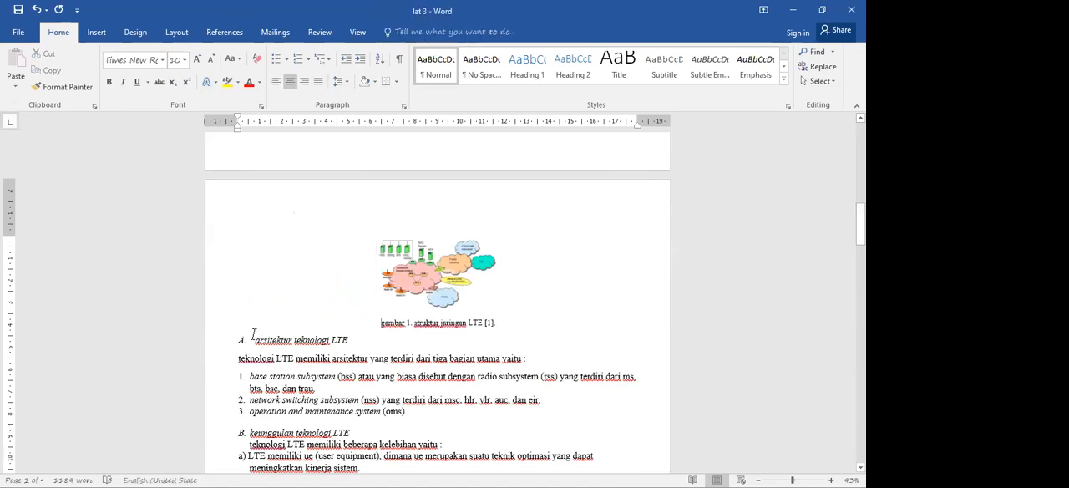
- Replace the typed letters of the "arsitektur teknologi LTE" and "keunggulan teknologi LTE" subheadings with the automatic A., B., C. numbering
click(255, 338)
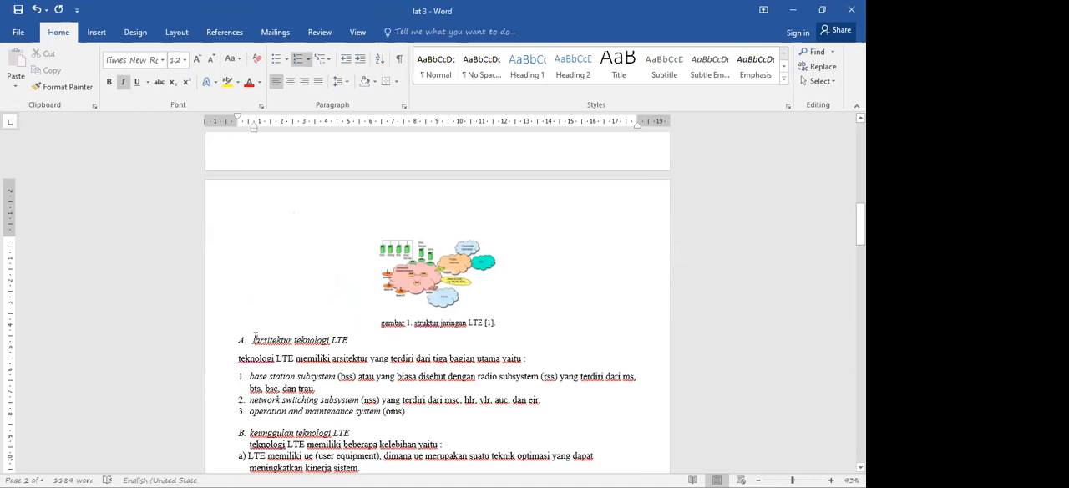
key(BackSpace)
click(308, 62)
click(324, 120)
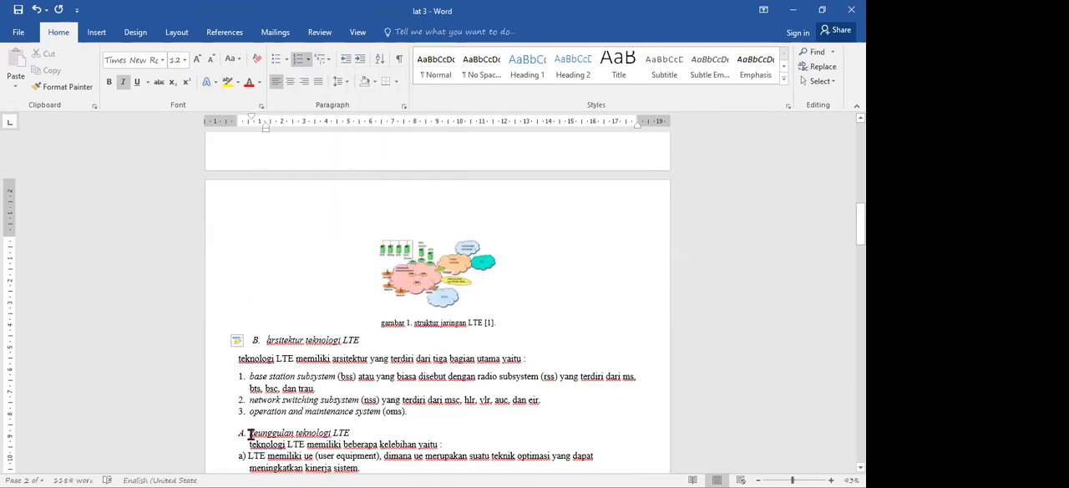
key(BackSpace)
key(BackSpace)
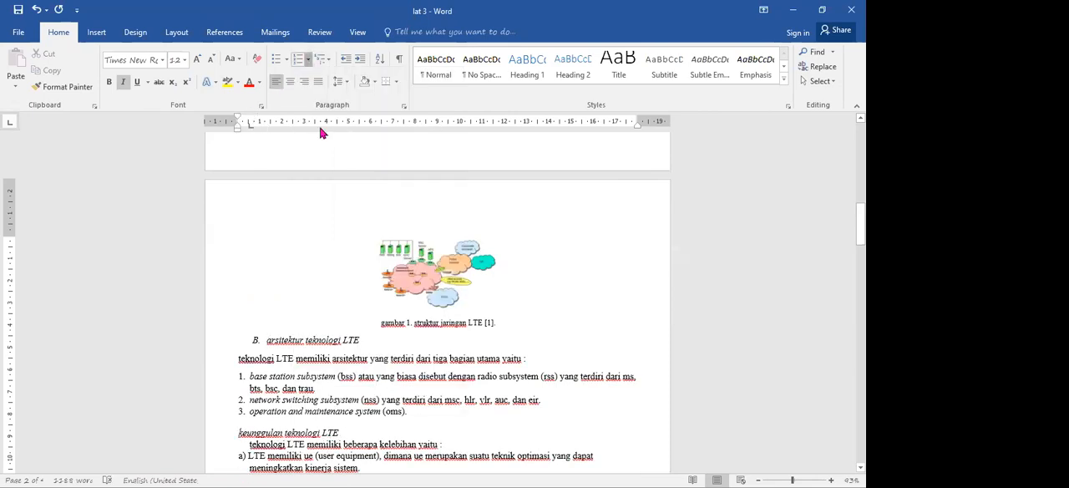
click(308, 60)
click(385, 368)
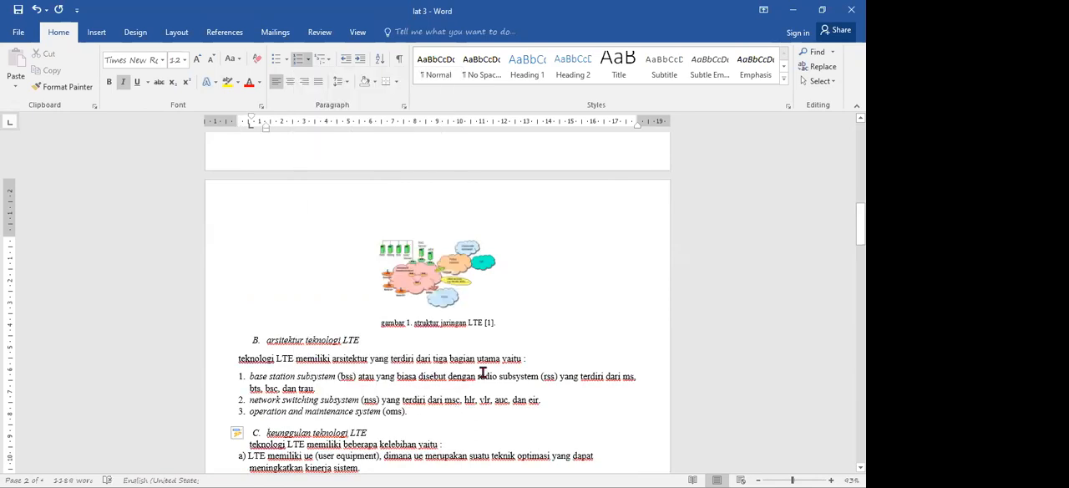
- Indent the line under "arsitektur teknologi LTE" to align with the subheading text, about 1.25 cm, and change it to sentence case
click(237, 359)
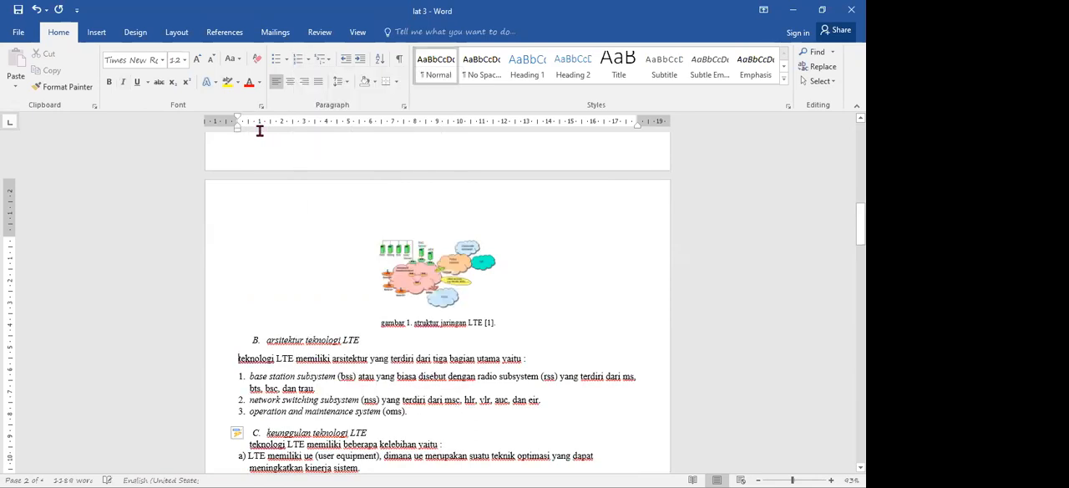
drag(238, 128, 265, 134)
drag(560, 361, 269, 358)
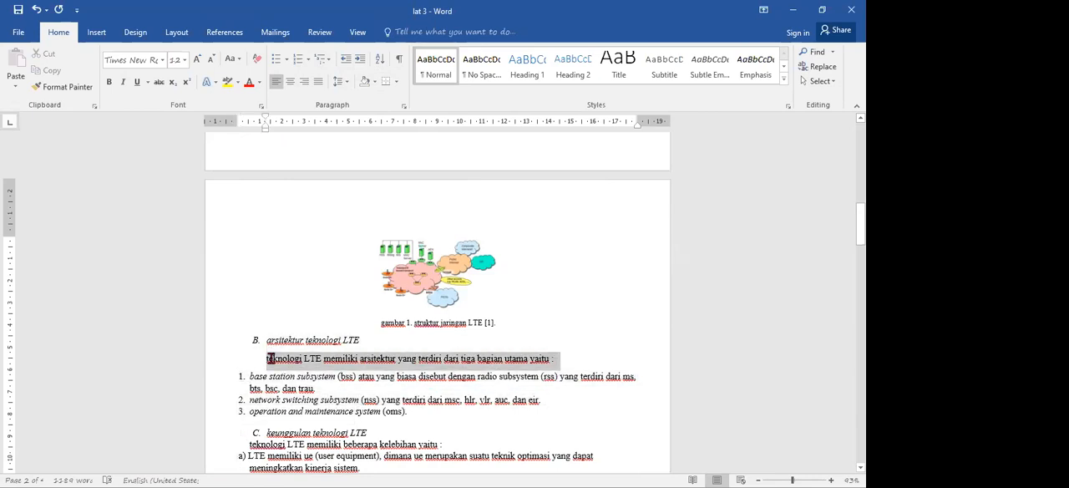
click(234, 58)
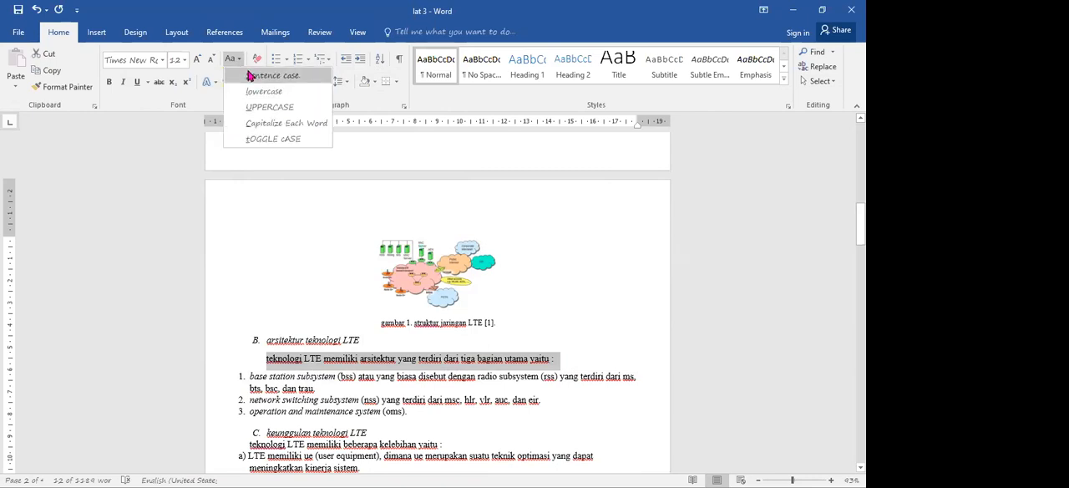
click(248, 76)
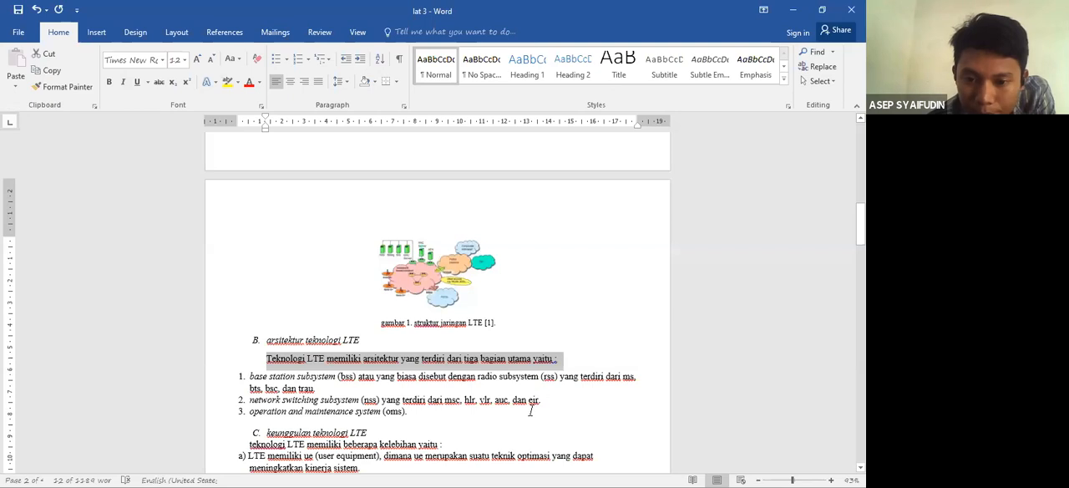
- Delete the typed numbers and spacing before the three subsystem items under "arsitektur teknologi LTE"
click(247, 410)
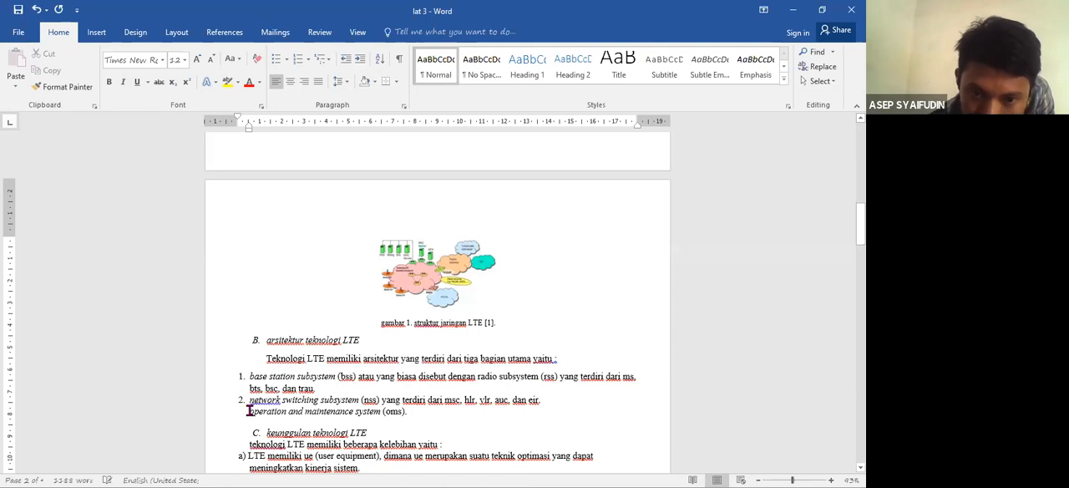
key(BackSpace)
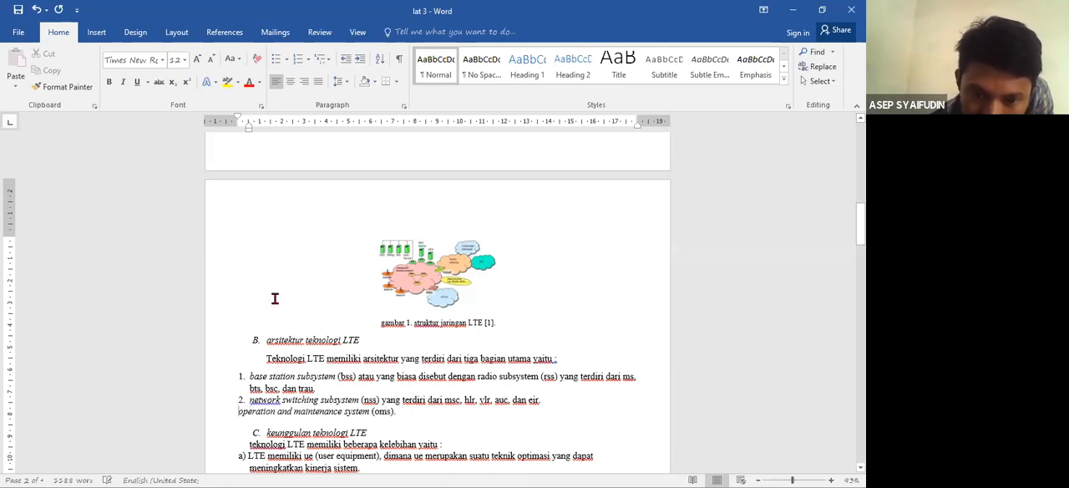
click(248, 400)
key(BackSpace)
key(BackSpace)
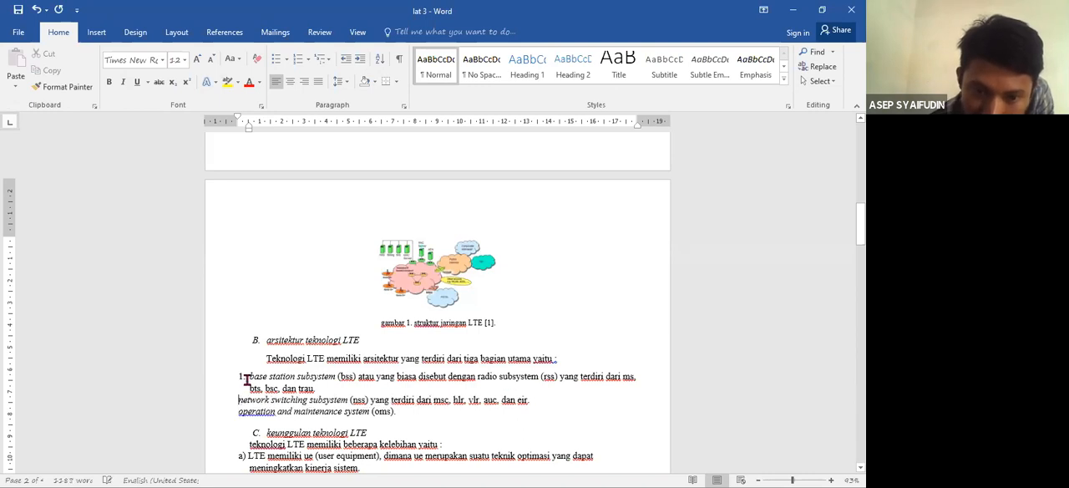
click(249, 377)
key(BackSpace)
key(BackSpace)
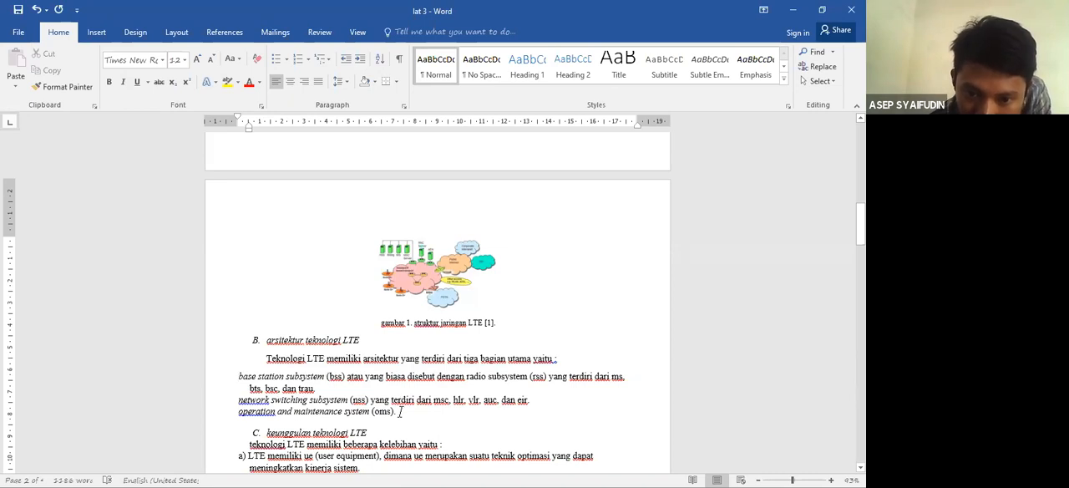
- Apply the automatic 1., 2., 3. numbering to the three subsystem items
drag(400, 410, 239, 376)
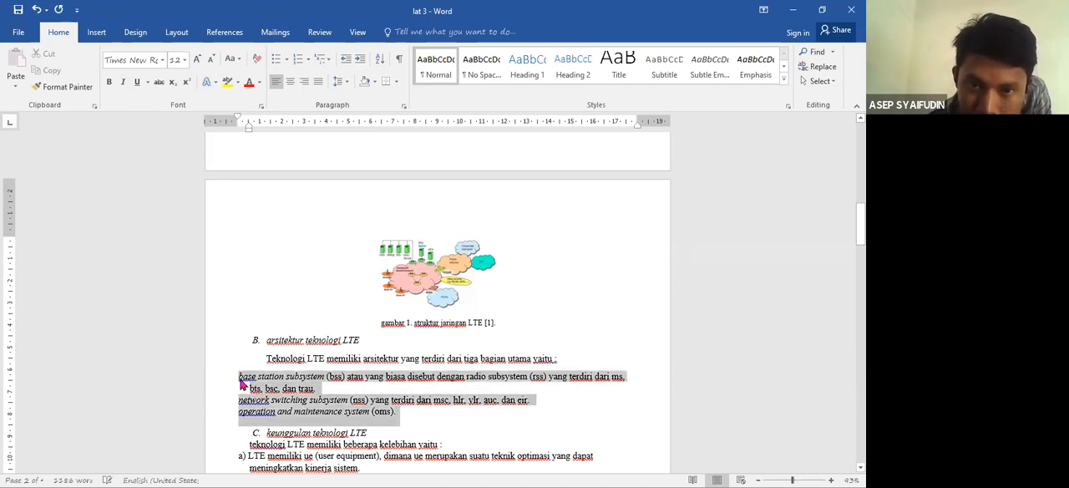
click(307, 59)
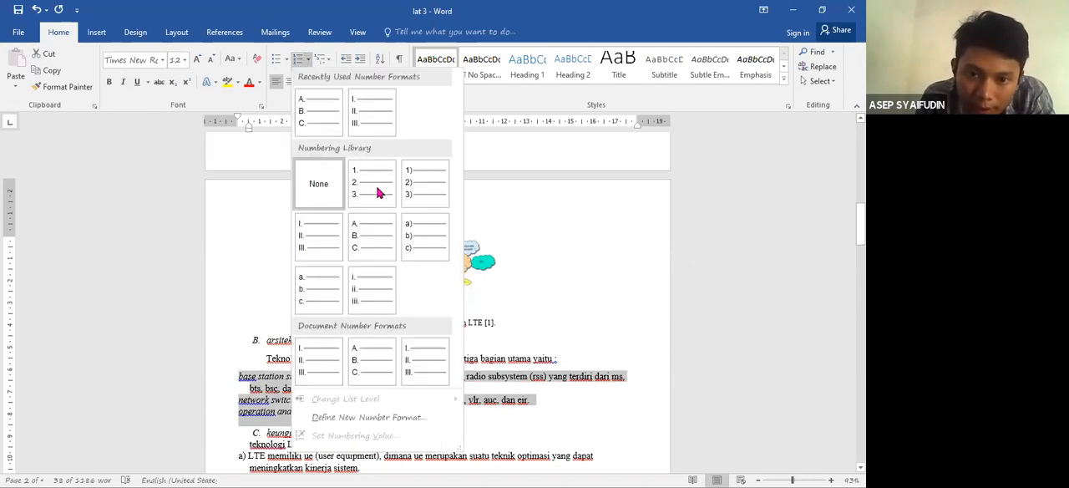
click(374, 190)
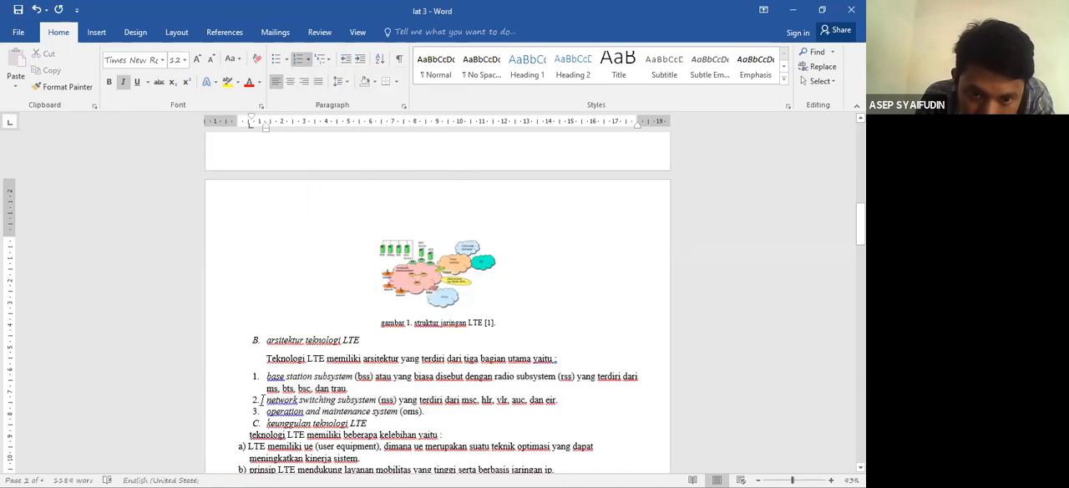
- Indent the numbered subsystem list so its text starts at about 1.75 cm, beyond the introductory line
click(266, 128)
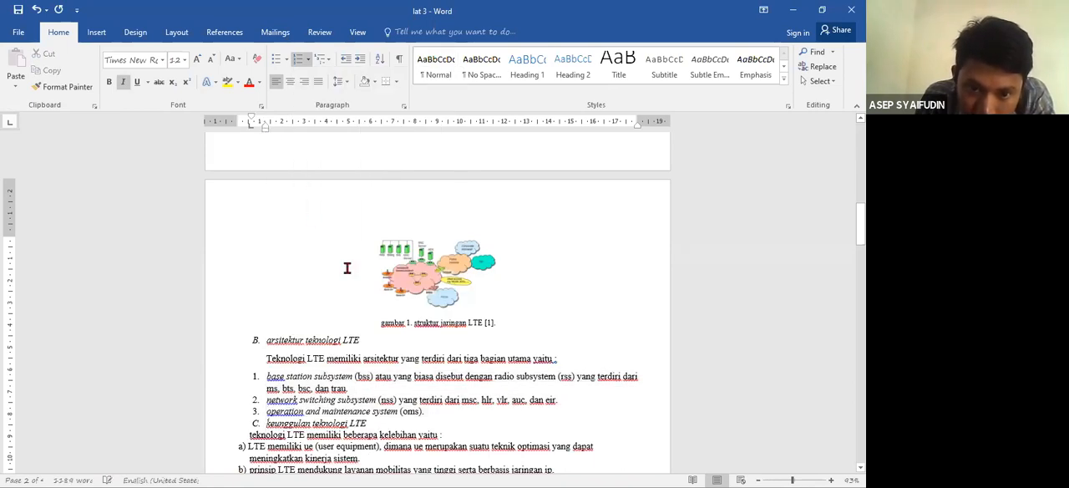
drag(374, 422, 288, 380)
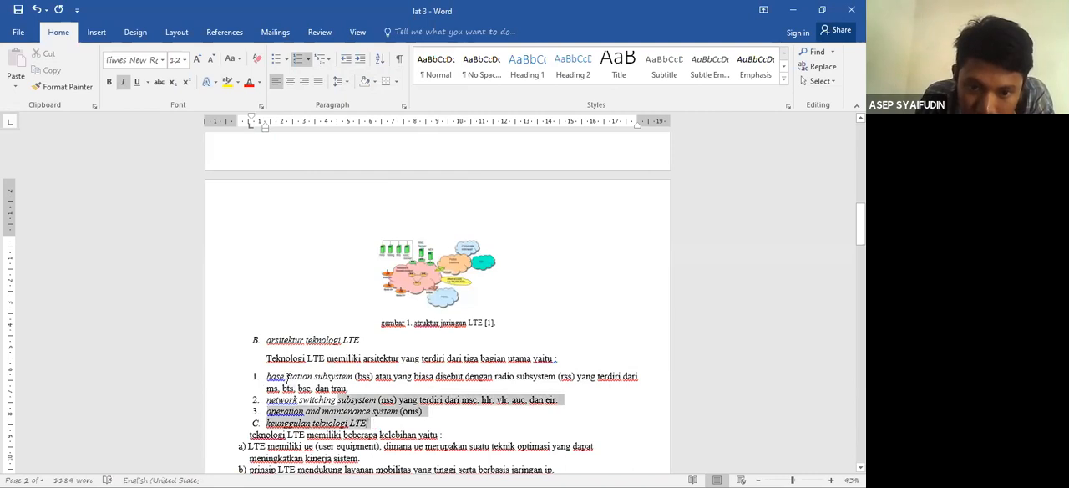
drag(426, 415, 313, 380)
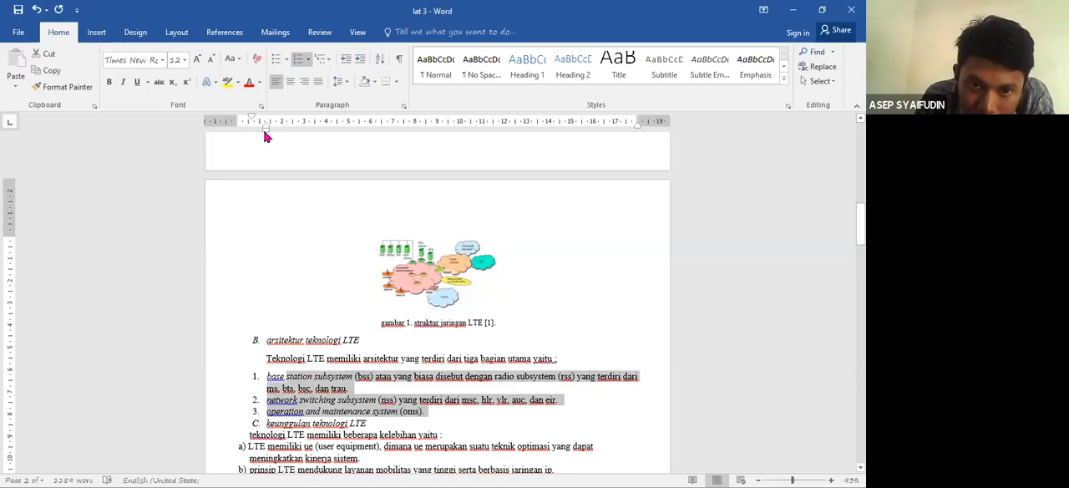
drag(265, 133, 276, 133)
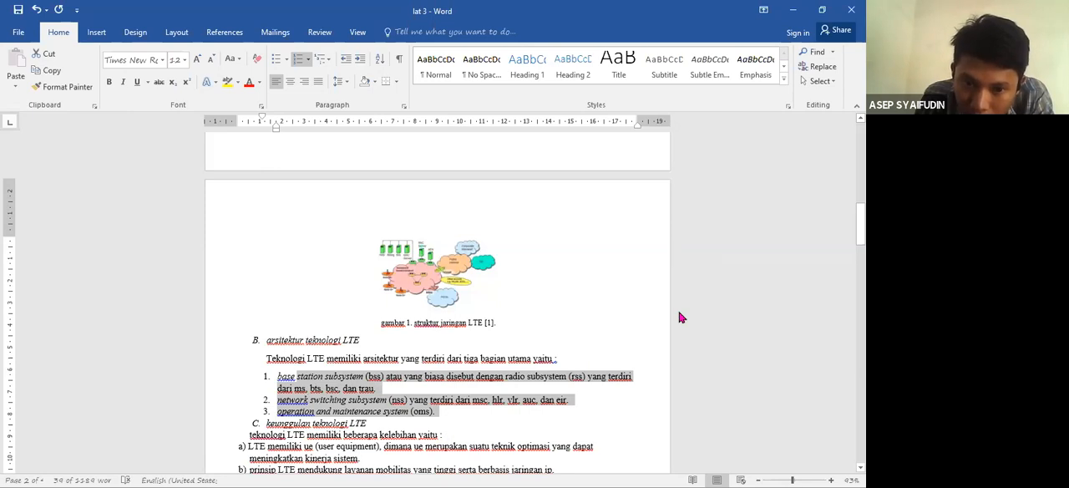
- Delete the typed letters a) to e) and their spacing from the five items under "keunggulan teknologi LTE"
scroll(229, 316, down, 4)
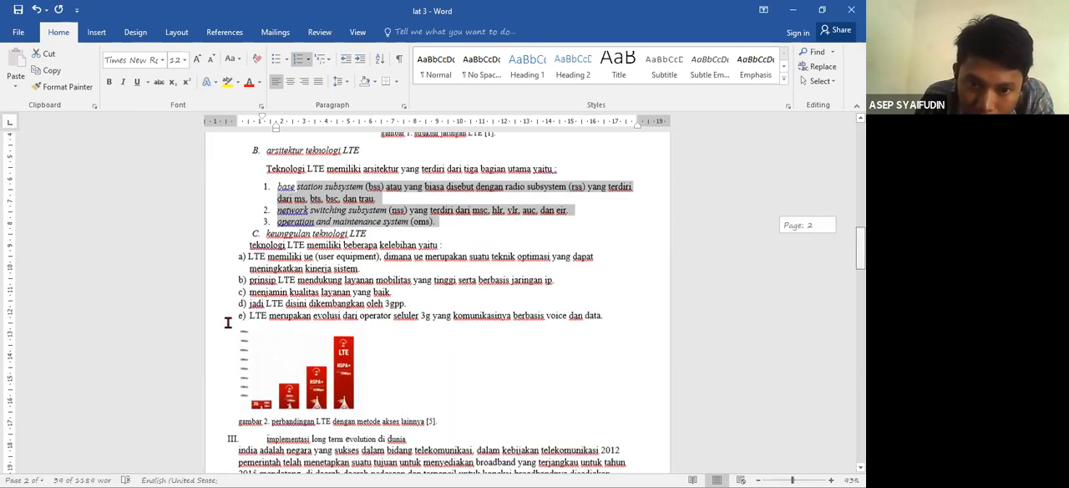
click(248, 316)
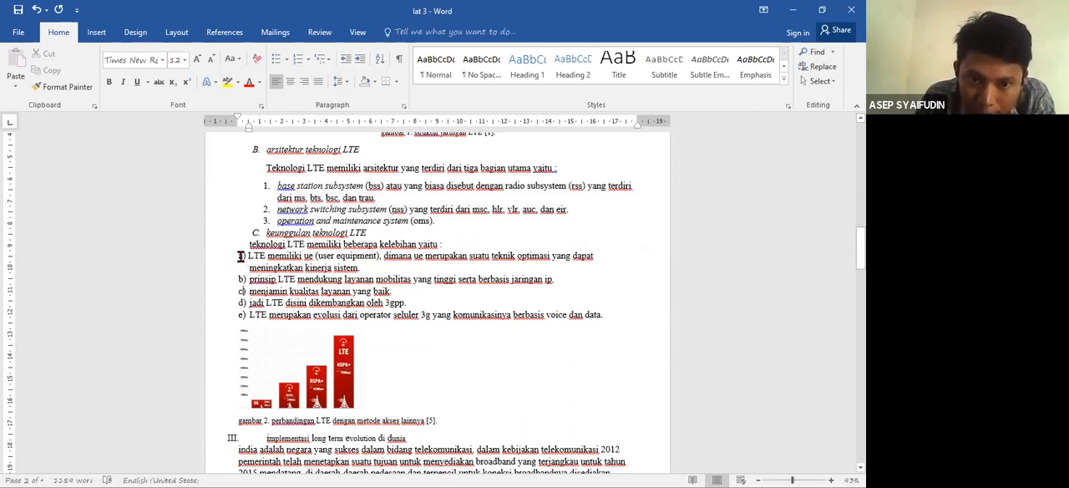
click(266, 186)
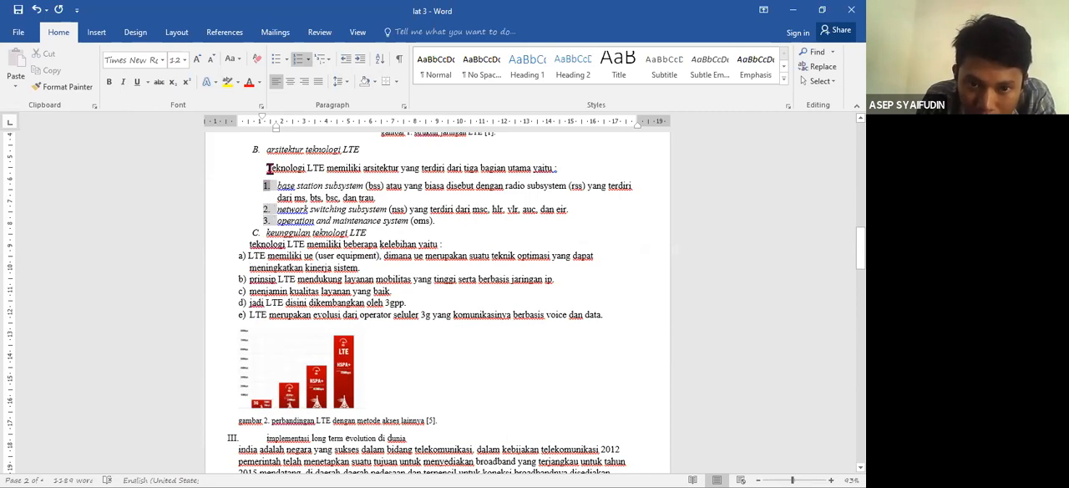
click(242, 255)
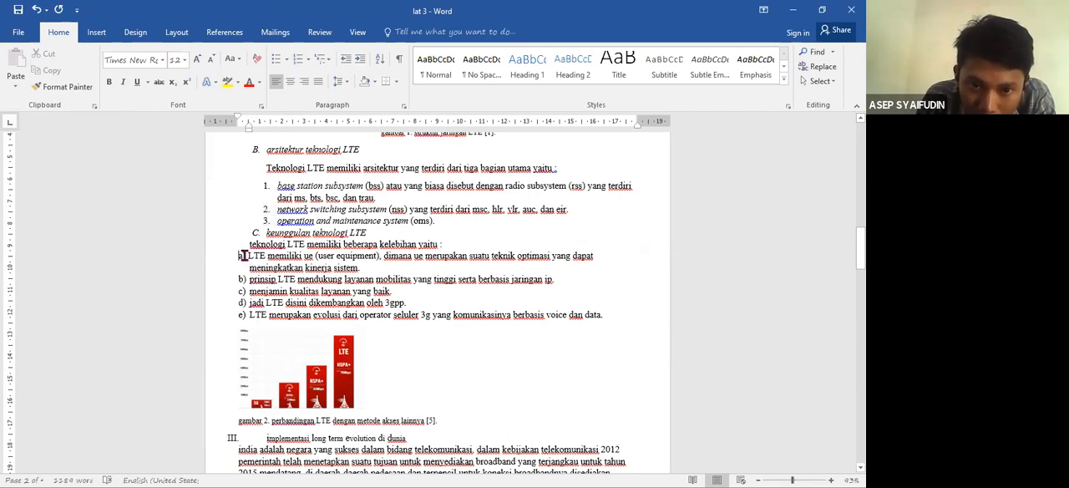
click(249, 316)
key(BackSpace)
key(BackSpace)
key(BackSpace)
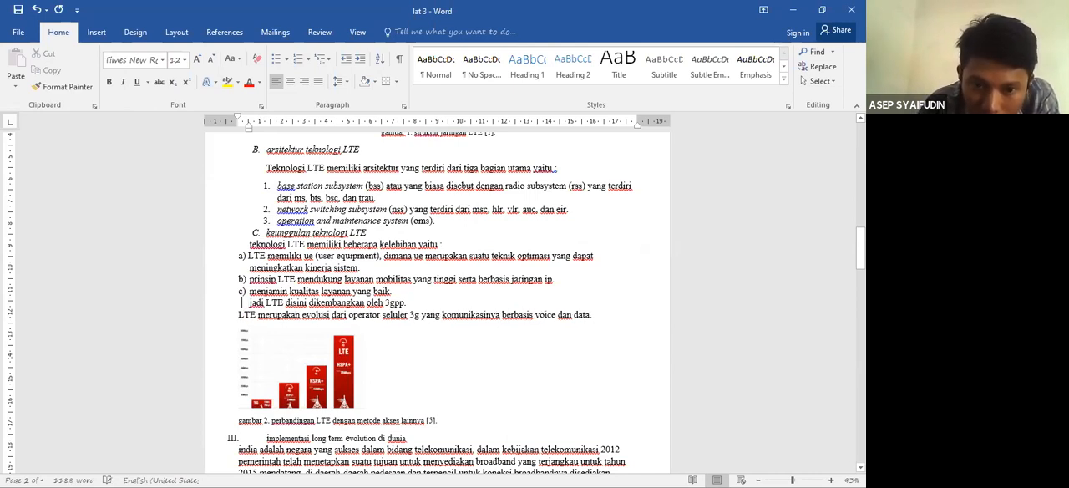
key(BackSpace)
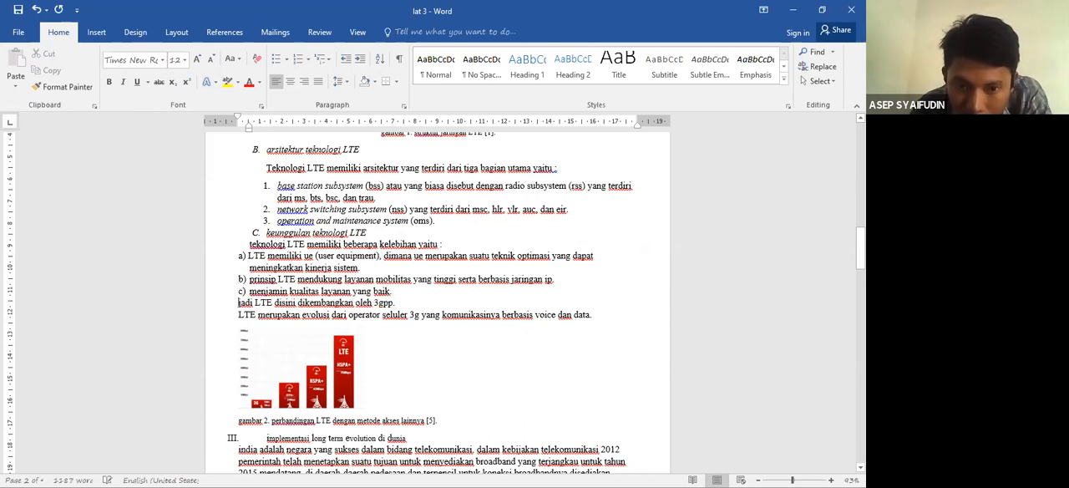
mouse_move(238, 291)
mouse_down()
mouse_move(248, 292)
mouse_move(248, 280)
mouse_up()
key(BackSpace)
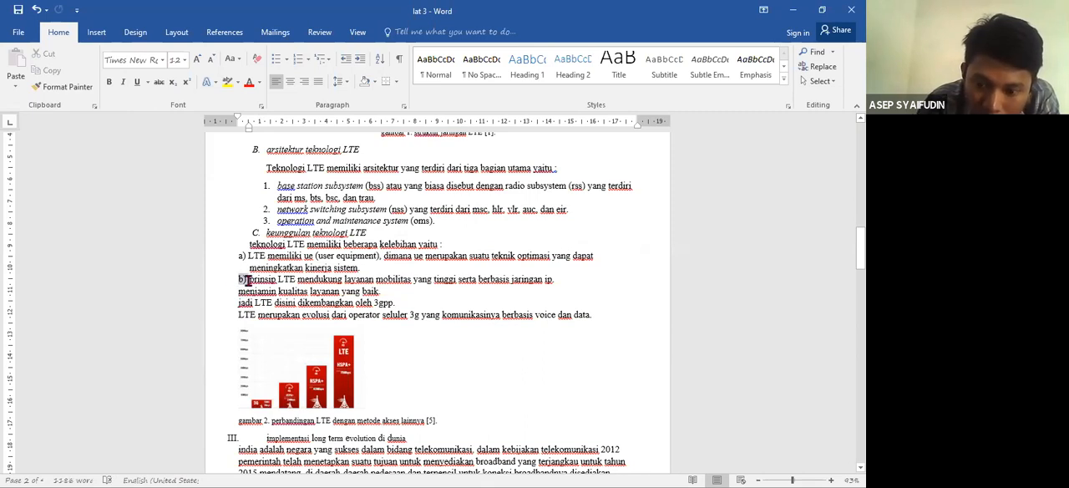
key(BackSpace)
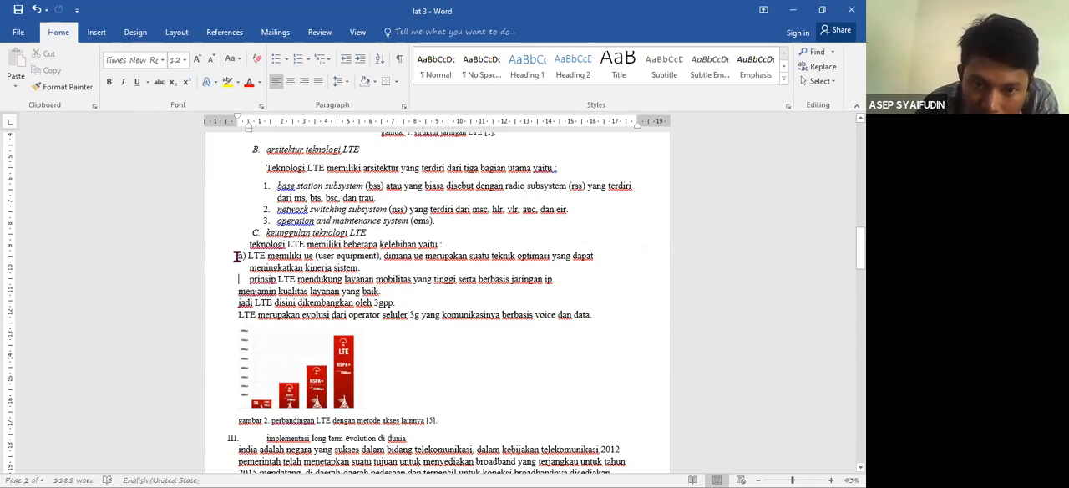
drag(238, 279, 248, 256)
key(BackSpace)
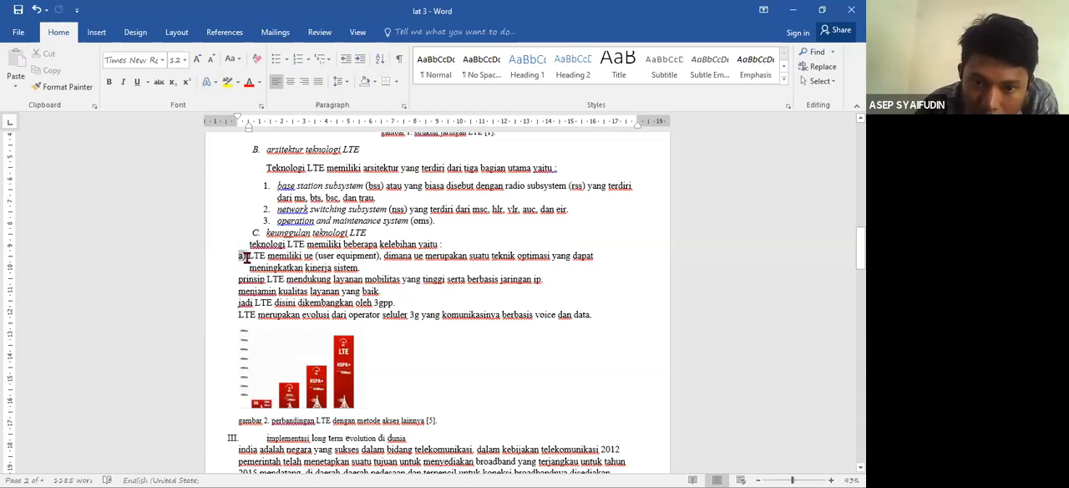
key(BackSpace)
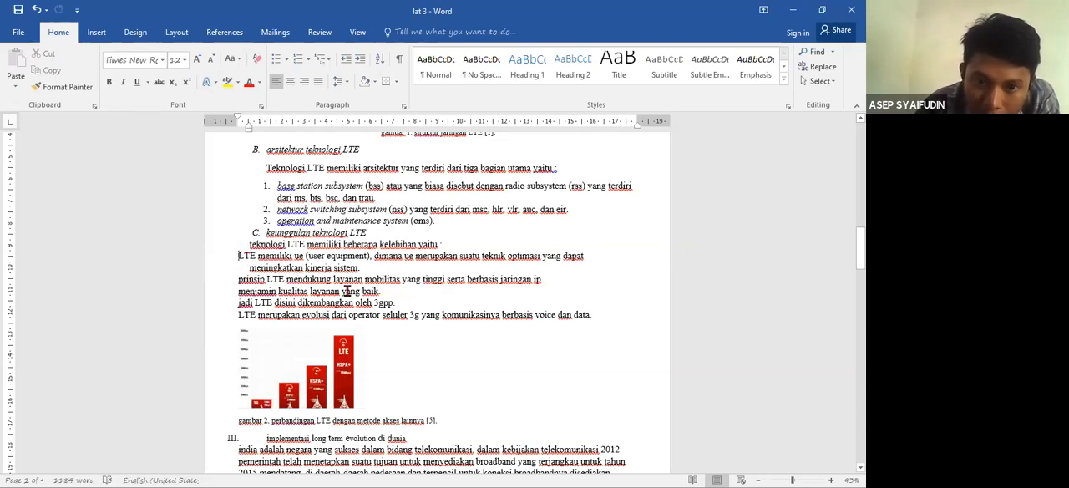
- Apply the automatic a), b), c) numbering to the five LTE advantage items
drag(598, 320, 241, 256)
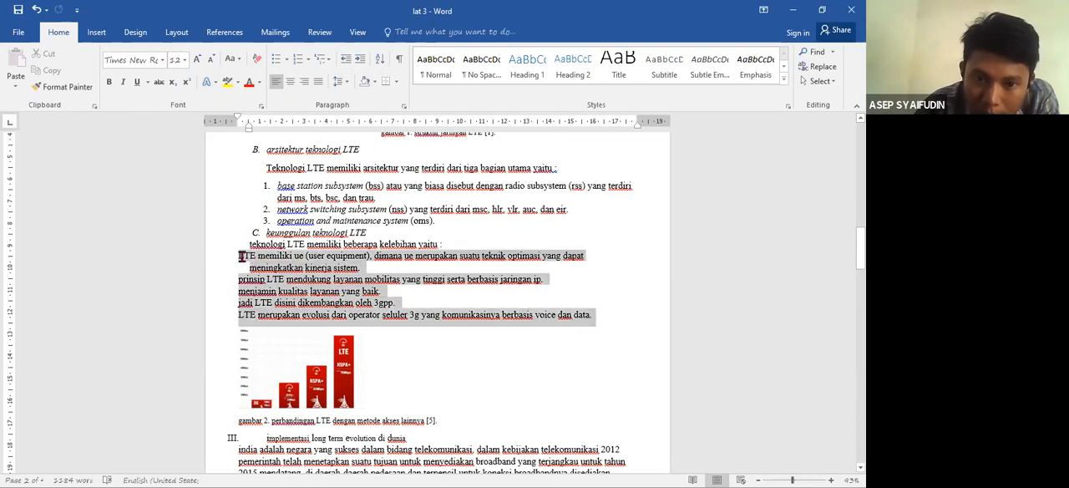
click(307, 60)
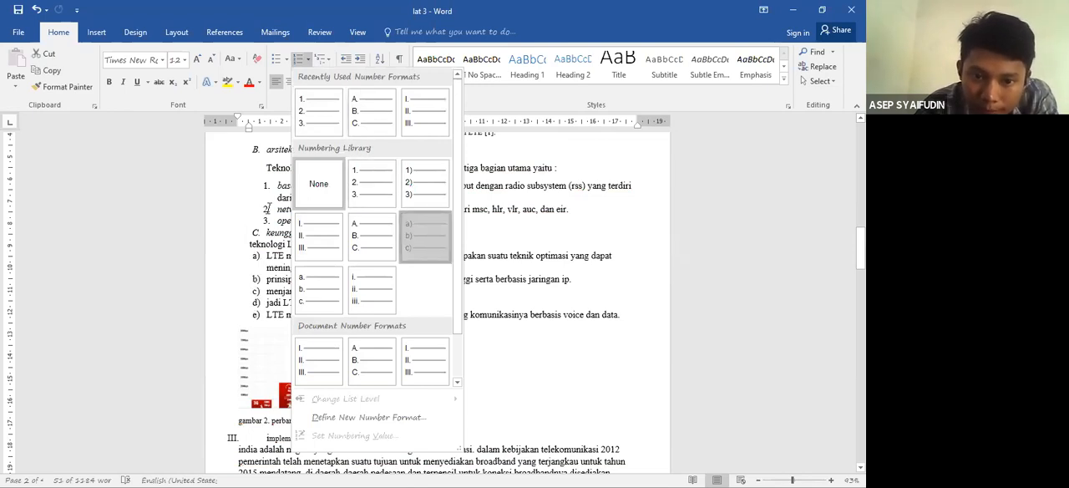
click(434, 238)
- Change the line "teknologi LTE memiliki beberapa kelebihan yaitu" to sentence case
drag(441, 244, 248, 245)
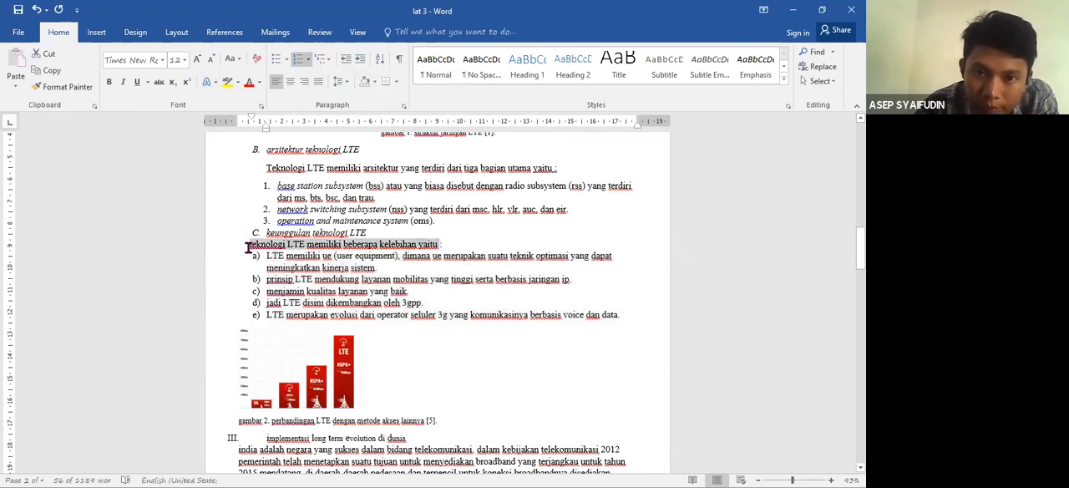
click(237, 60)
click(244, 72)
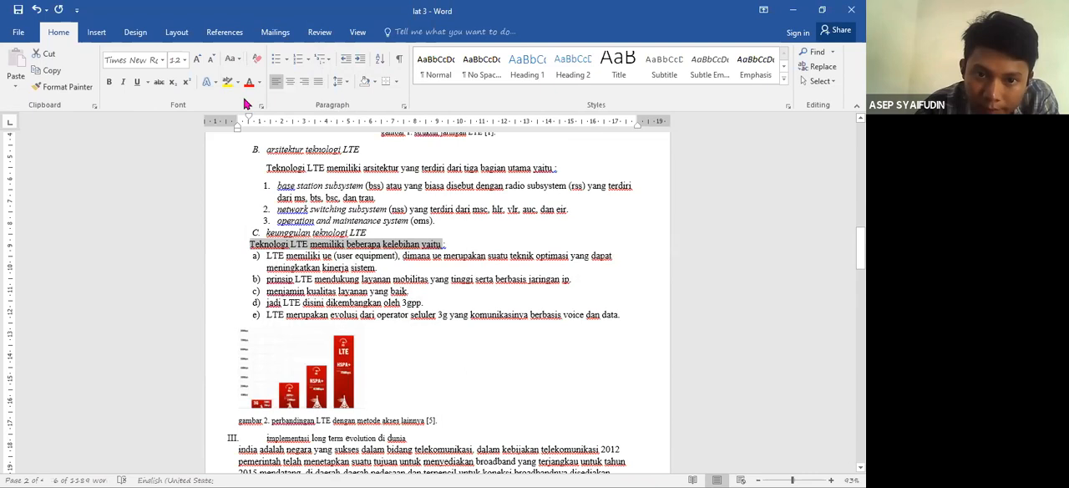
- Indent the line under "keunggulan teknologi LTE" to align with its subheading text, and the a) to e) list text to about 1.75 cm
drag(237, 130, 253, 134)
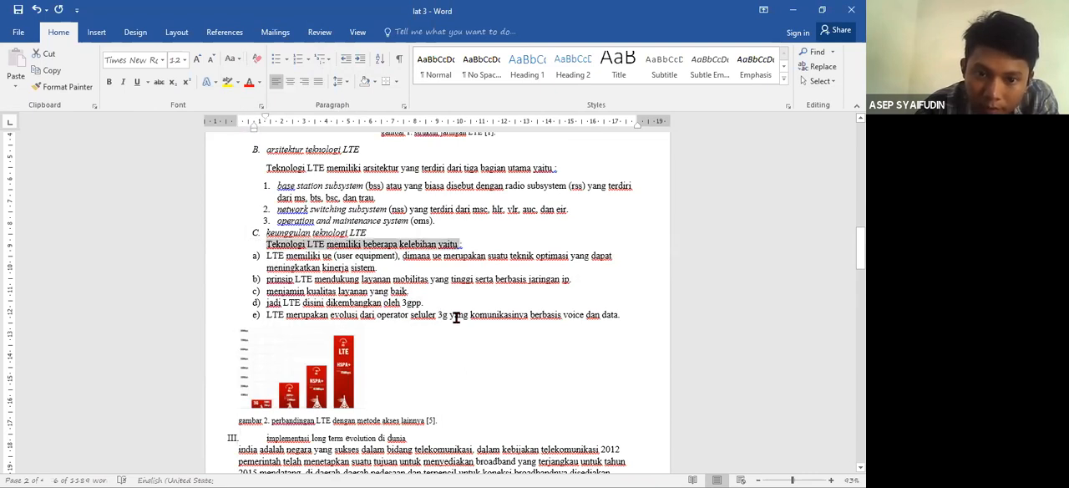
drag(319, 315, 281, 255)
drag(267, 131, 268, 130)
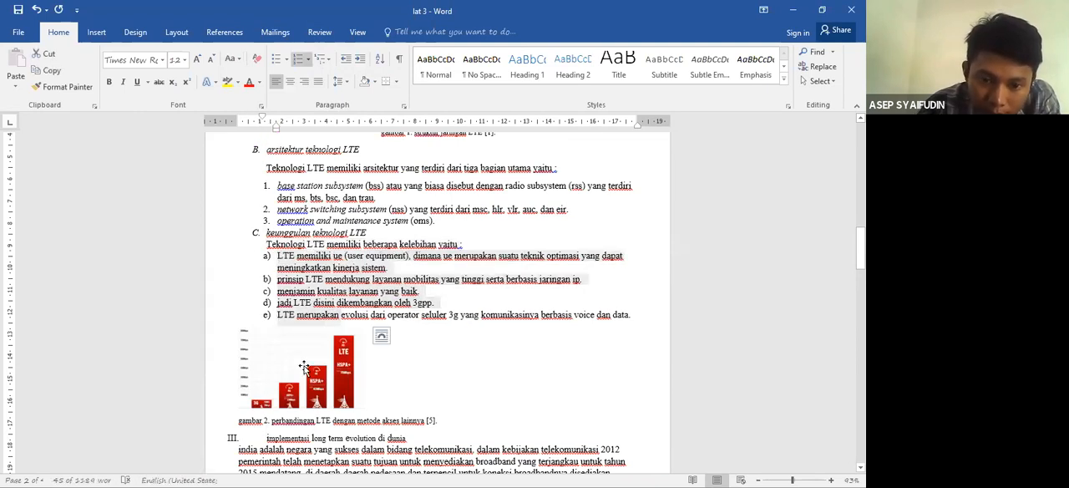
- Center the LTE comparison bar chart and its "gambar 2" caption
click(306, 371)
key(ctrl+e)
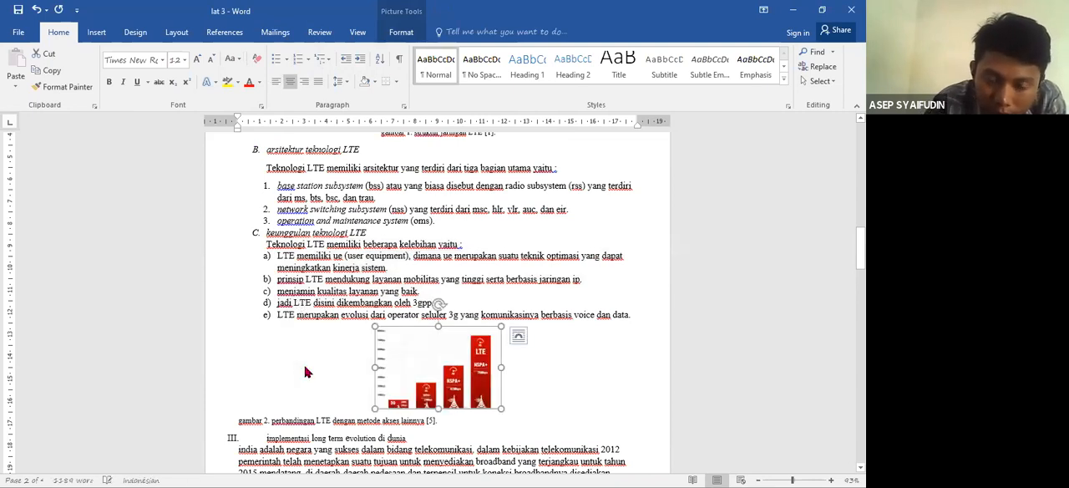
click(255, 422)
key(ctrl+e)
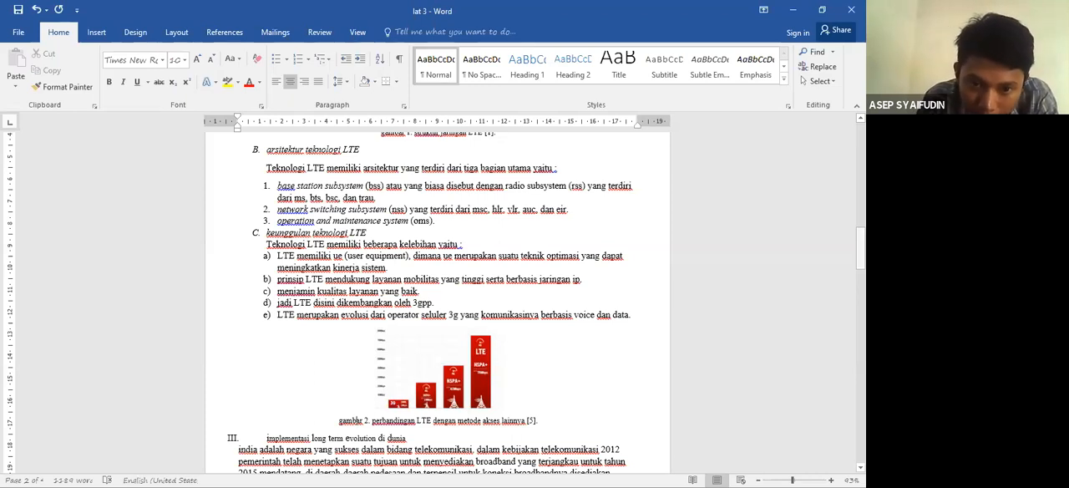
- Remove the number from the heading "implementasi long term evolution di dunia" and capitalize each word of it
scroll(265, 309, down, 3)
click(265, 309)
key(BackSpace)
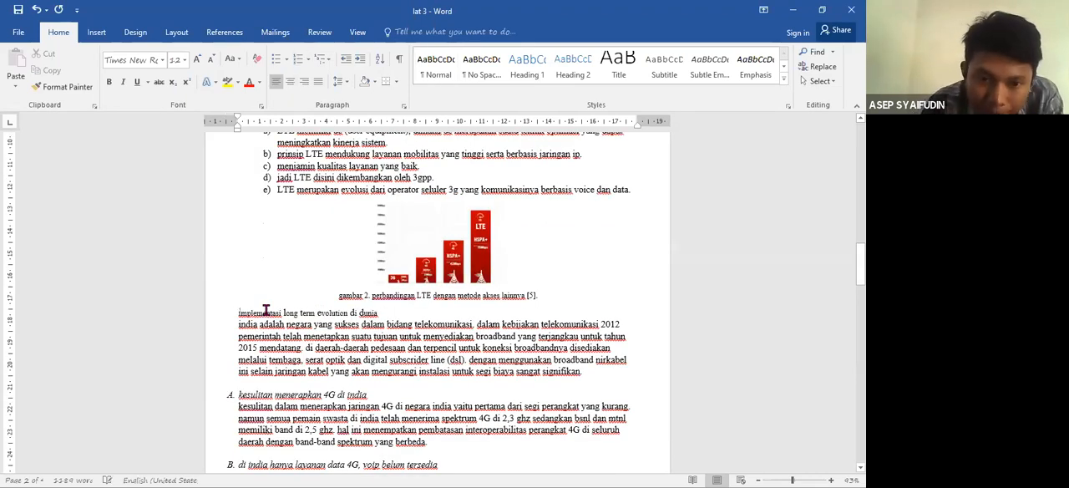
click(69, 87)
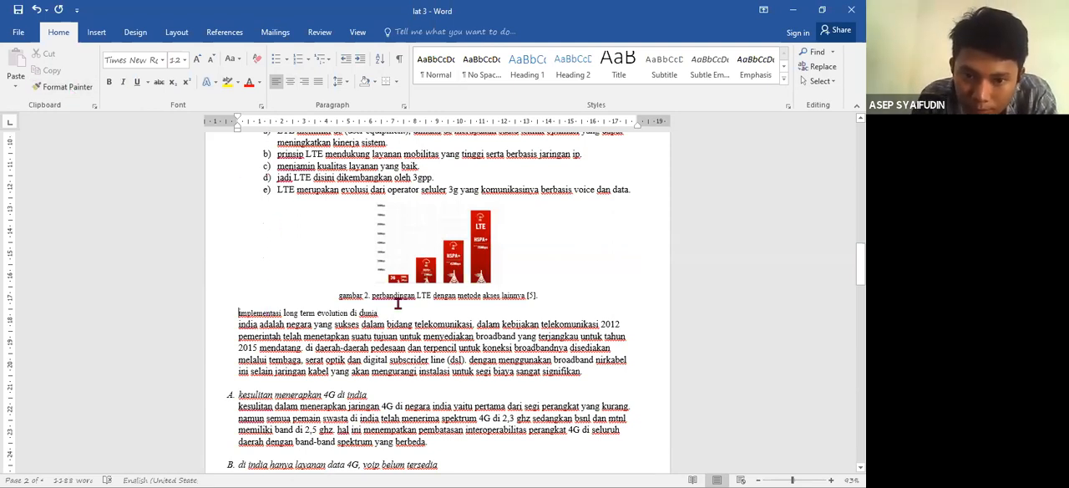
drag(379, 313, 257, 322)
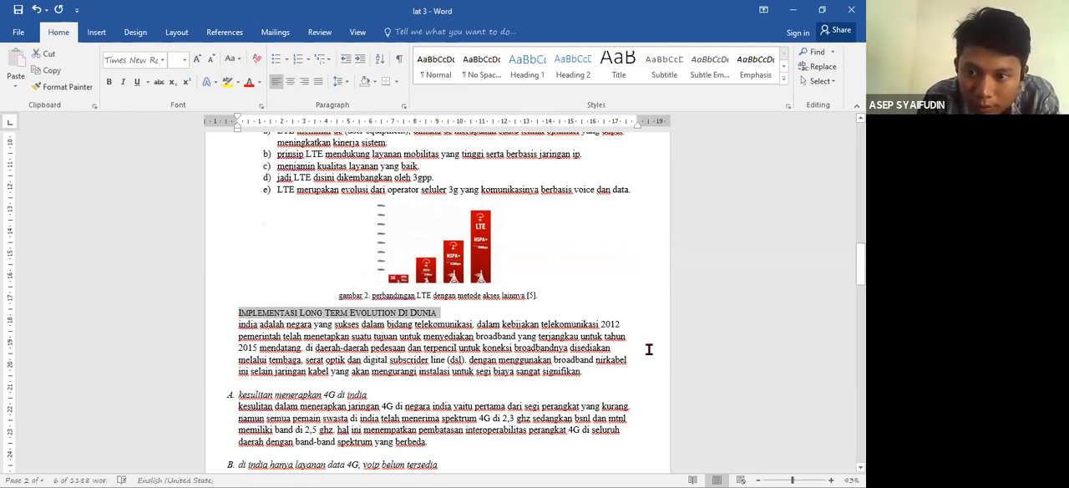
- Apply automatic I., II., III. numbering to the "Implementasi Long Term Evolution Di Dunia" heading and outdent its text to near the left margin
click(234, 315)
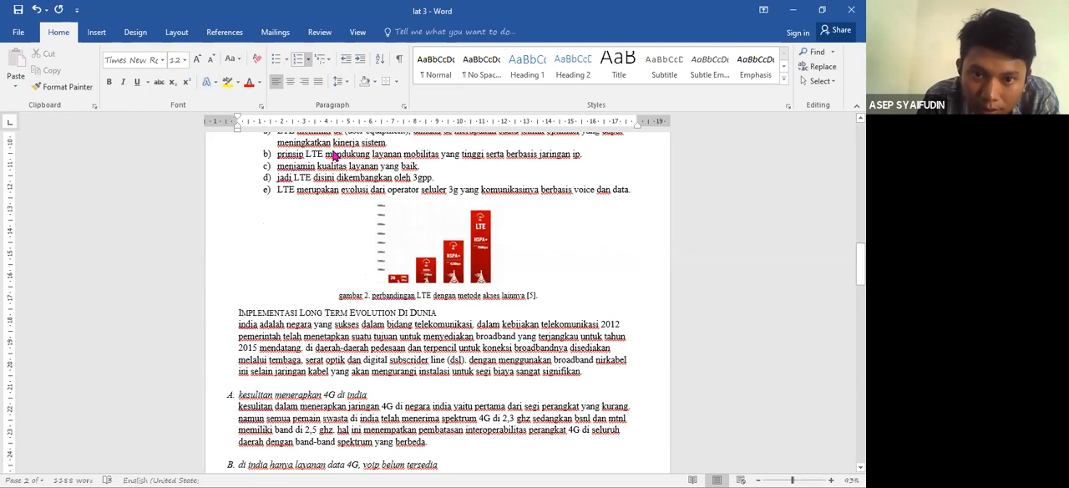
click(309, 62)
click(313, 162)
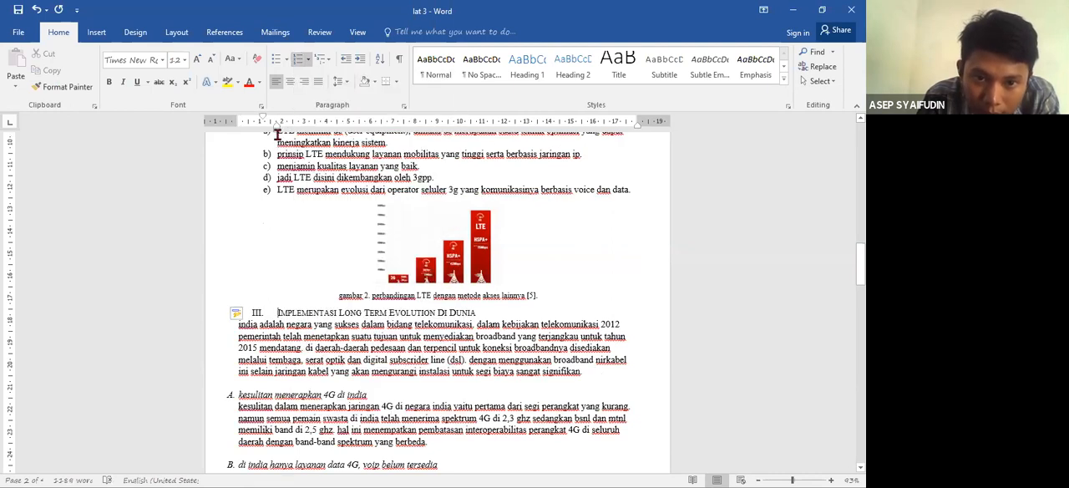
drag(277, 127, 240, 140)
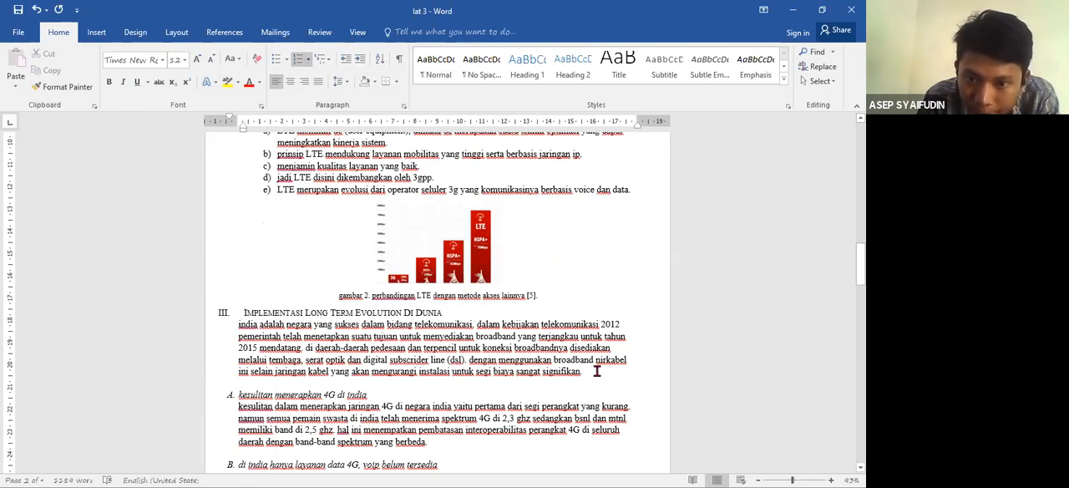
- Change the paragraph starting "india adalah negara yang sukses" to sentence case and justify it
drag(468, 359, 238, 324)
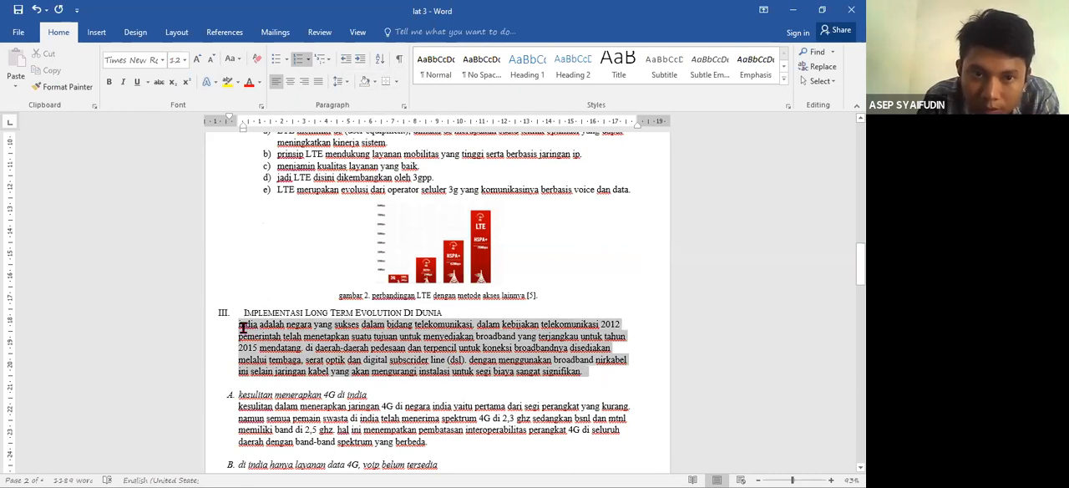
click(232, 58)
click(251, 73)
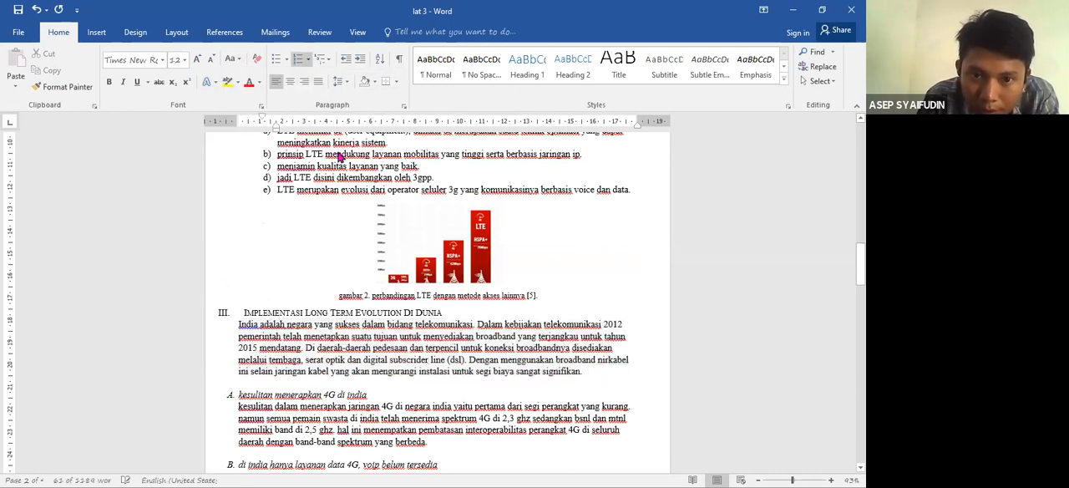
drag(618, 382, 238, 324)
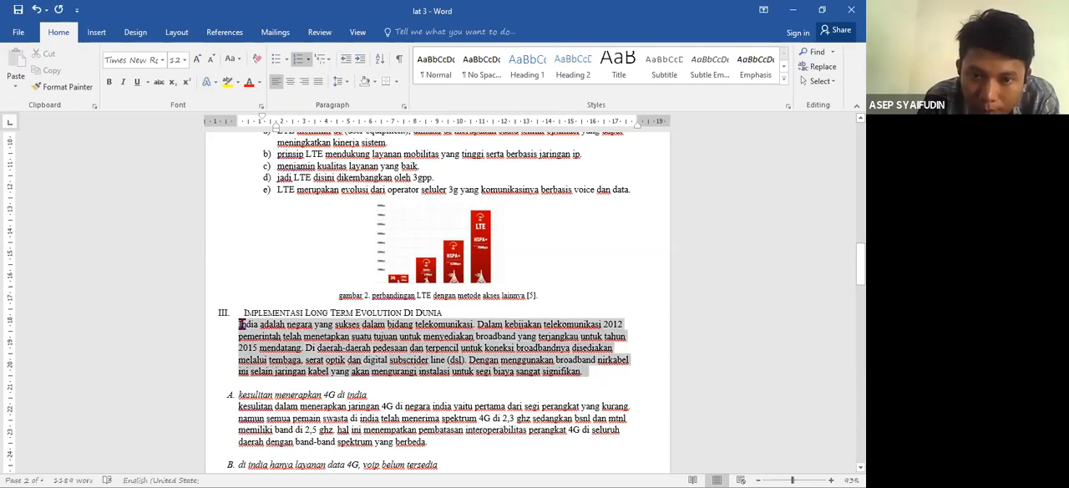
click(318, 81)
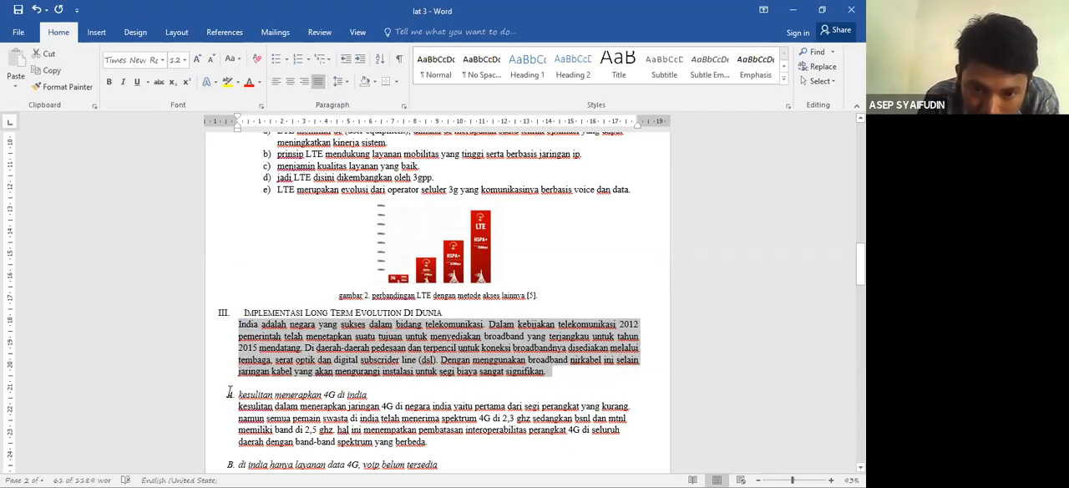
click(235, 399)
click(230, 395)
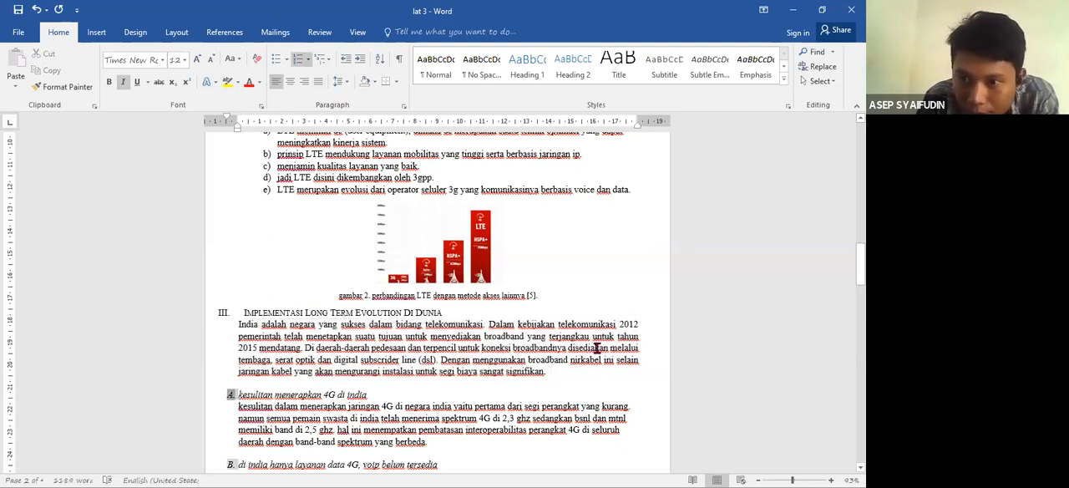
- Delete the typed letters a) and b) and their spacing from the two lines about circuit switching and packet switching
scroll(437, 300, down, 5)
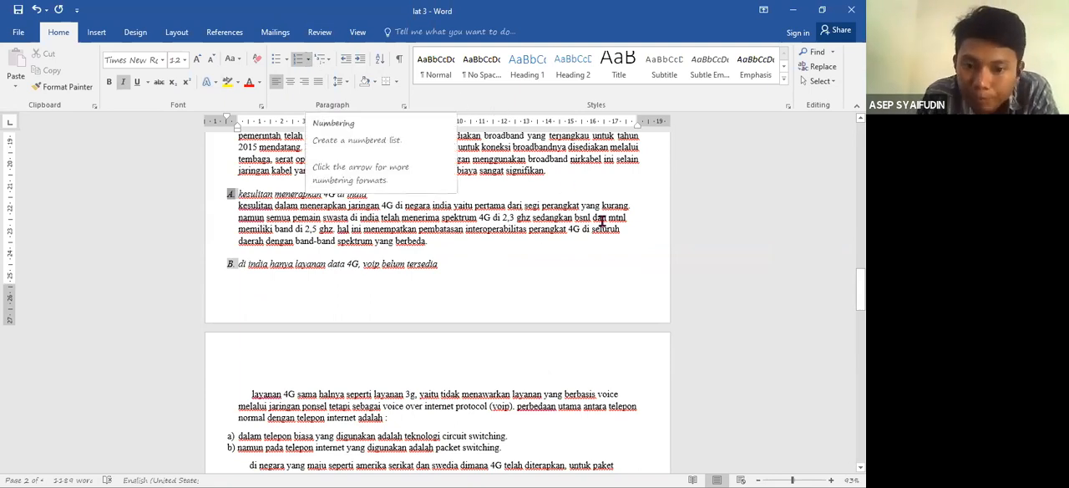
click(230, 442)
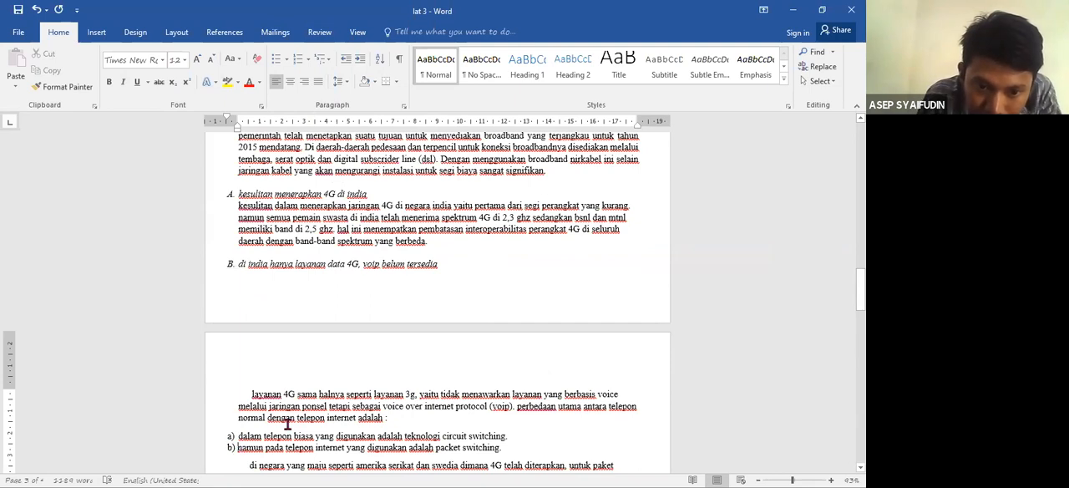
key(BackSpace)
key(BackSpace)
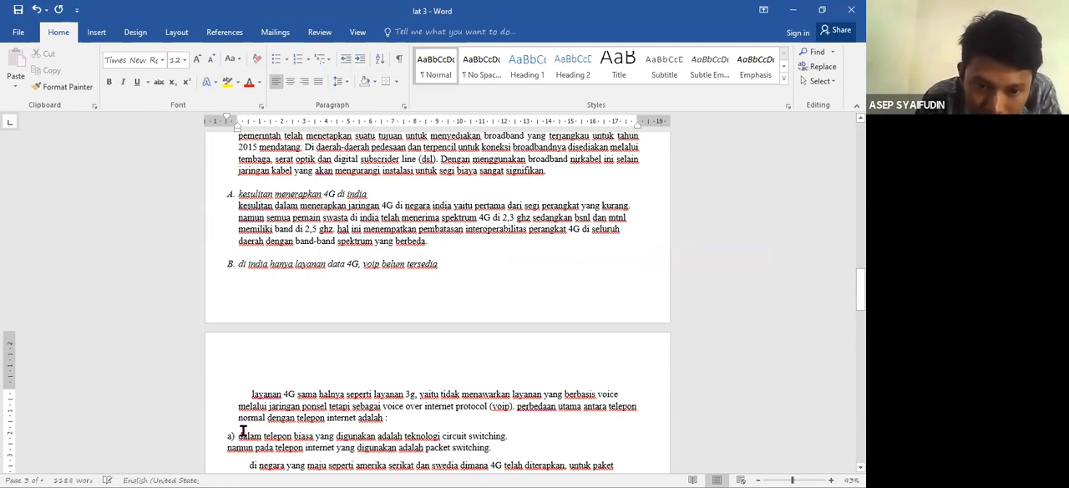
click(239, 436)
key(BackSpace)
key(BackSpace)
key(BackSpace)
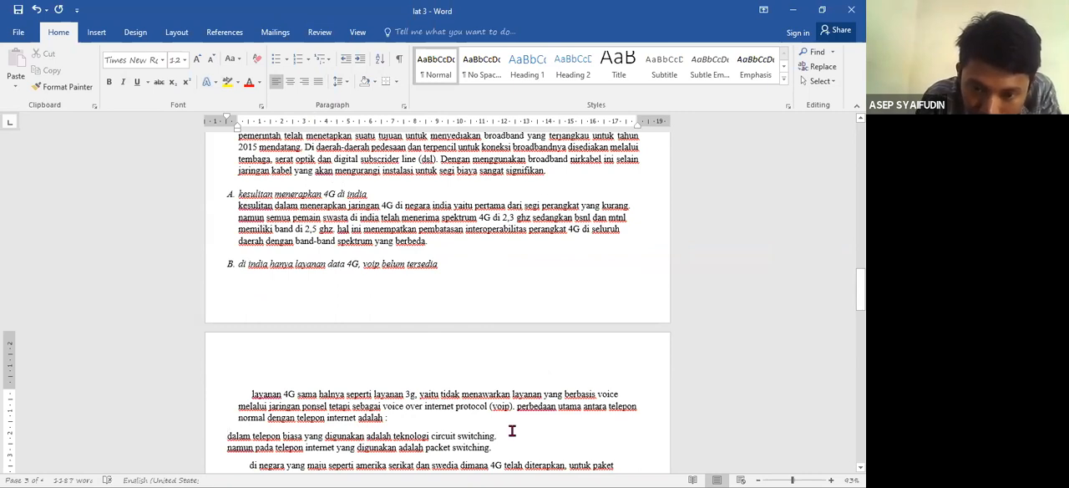
- Apply the automatic a), b), c) numbering to the circuit switching and packet switching lines
drag(511, 443, 227, 435)
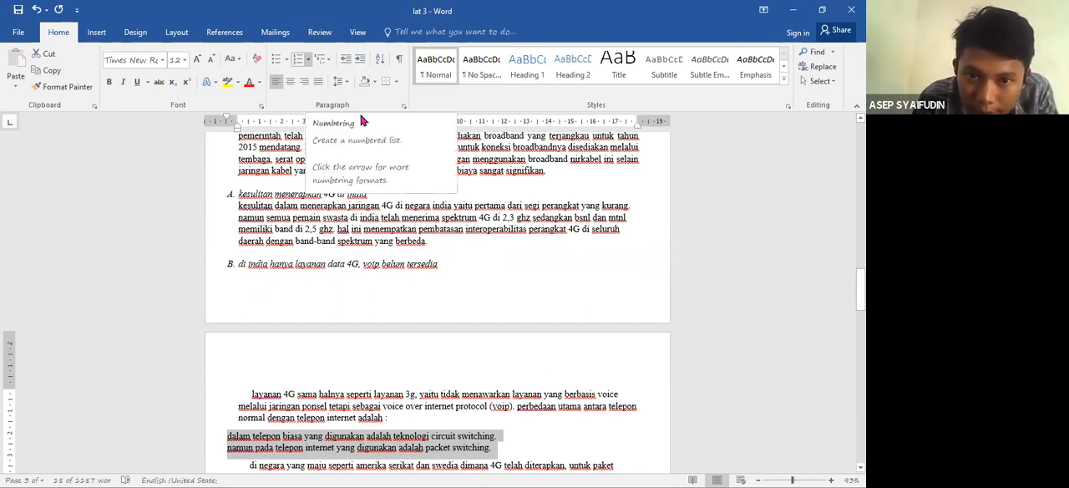
click(308, 60)
click(363, 121)
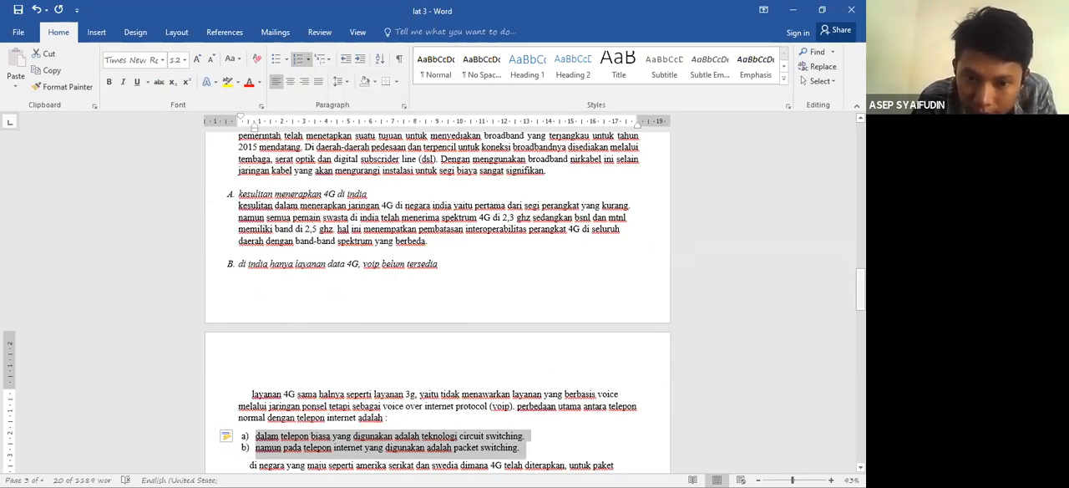
- Change the paragraph starting "di negara yang maju seperti amerika serikat" to sentence case
scroll(316, 242, down, 5)
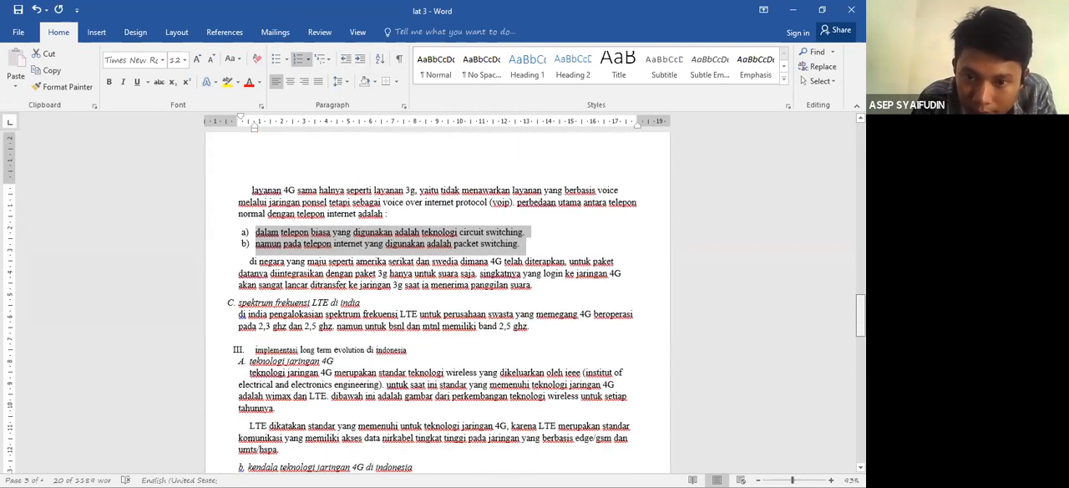
triple_click(265, 264)
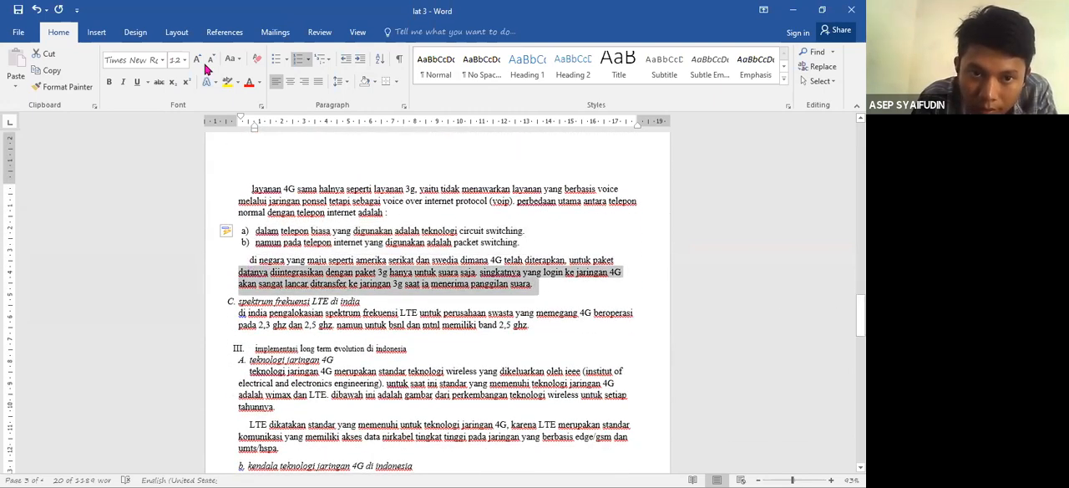
click(235, 60)
click(255, 75)
click(232, 302)
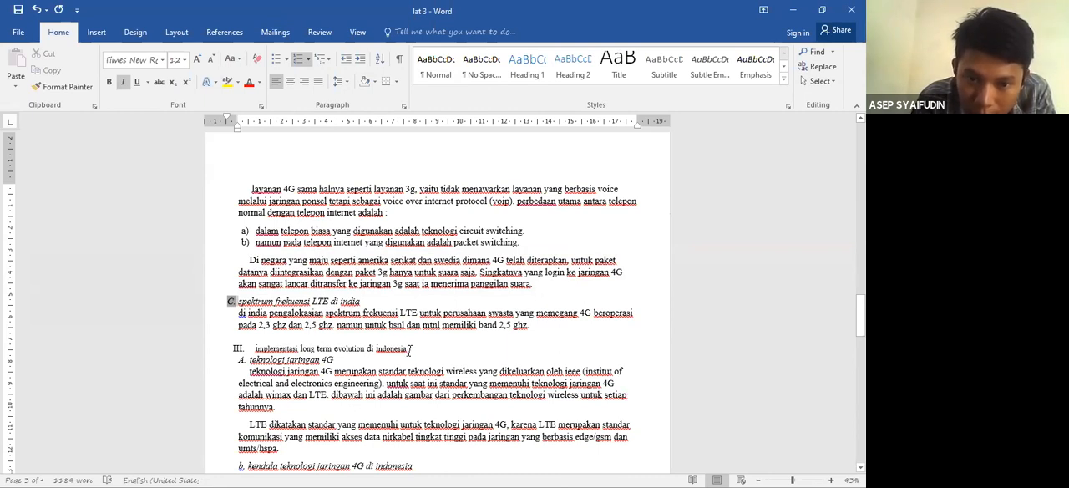
- Capitalize each word of the heading "implementasi long term evolution di indonesia"
drag(409, 351, 284, 343)
click(233, 58)
click(257, 122)
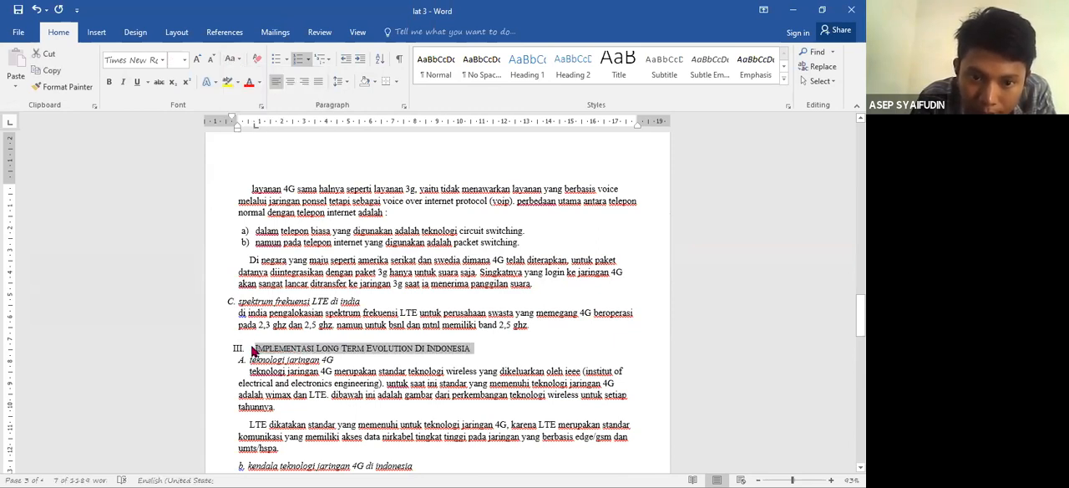
- Replace the number of the "Implementasi Long Term Evolution Di Indonesia" heading with automatic Roman numbering and outdent its text to the left margin
click(252, 348)
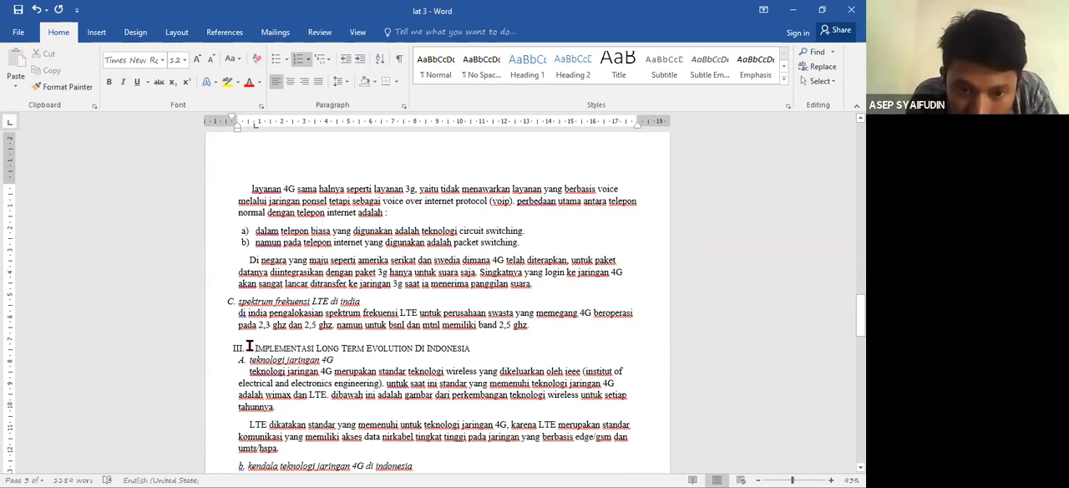
key(BackSpace)
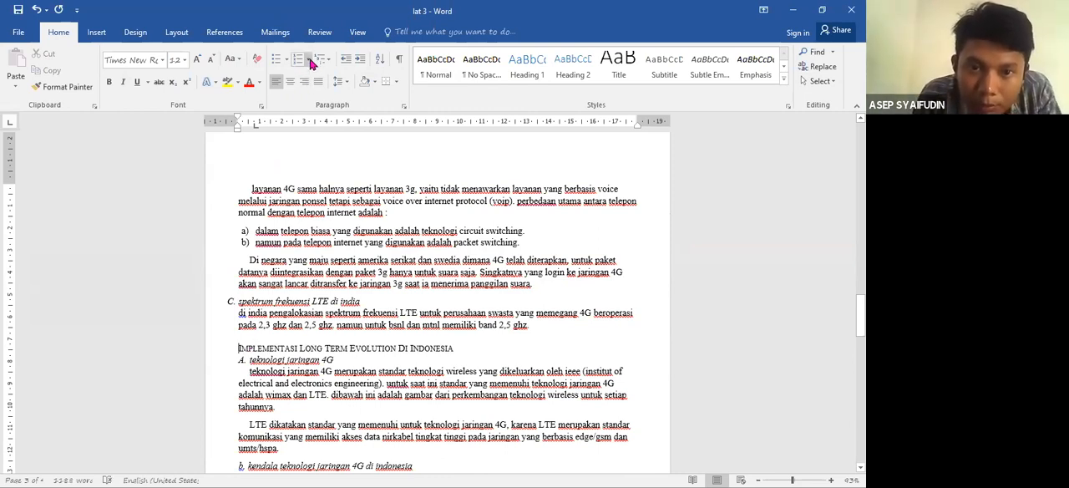
click(309, 61)
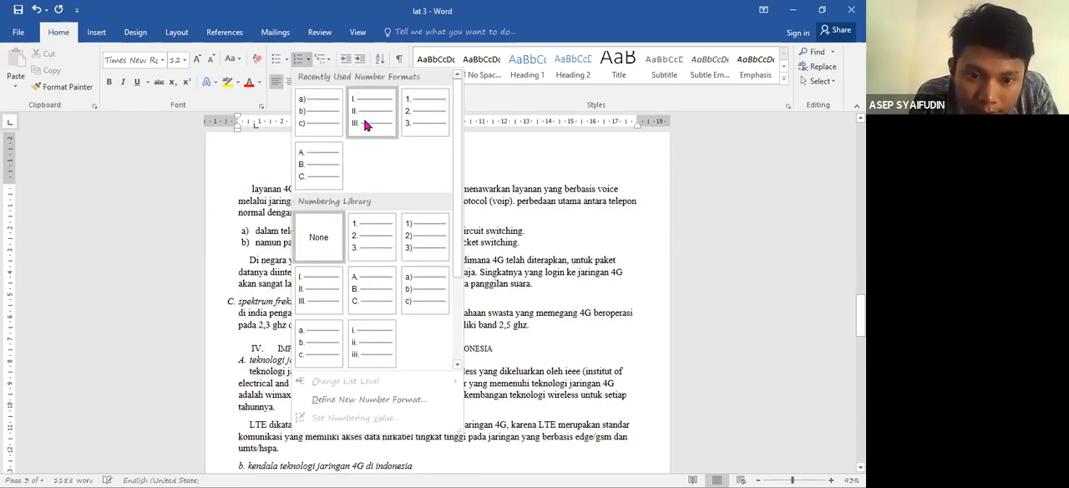
click(365, 123)
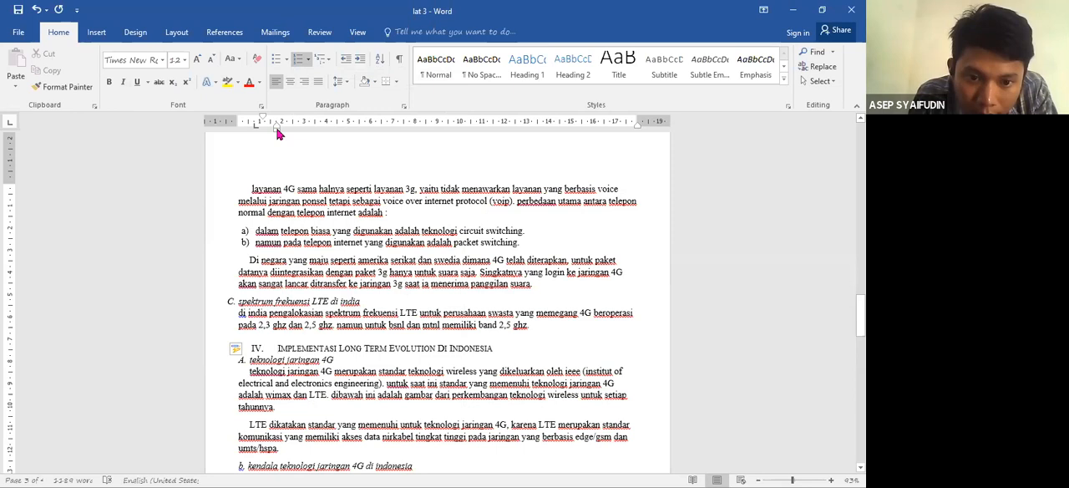
drag(278, 132, 239, 137)
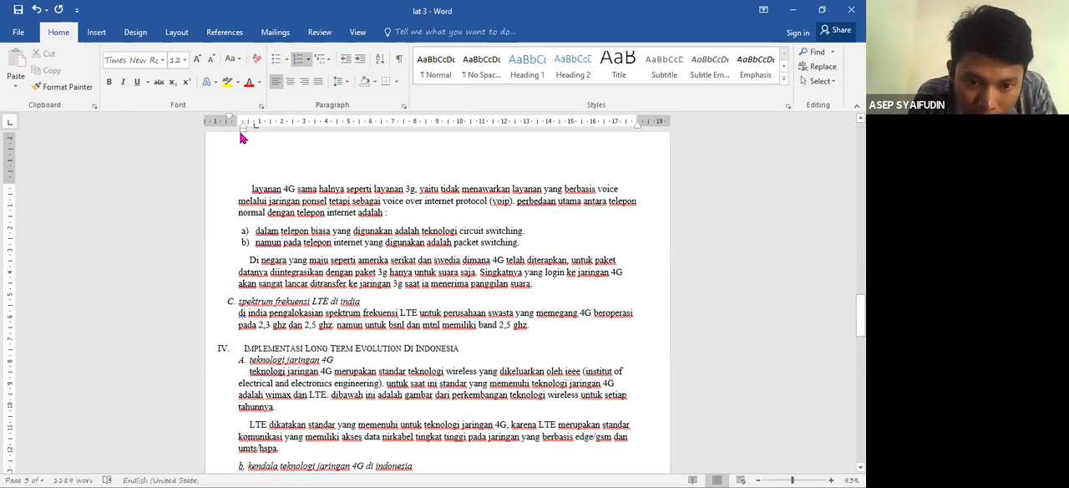
click(242, 361)
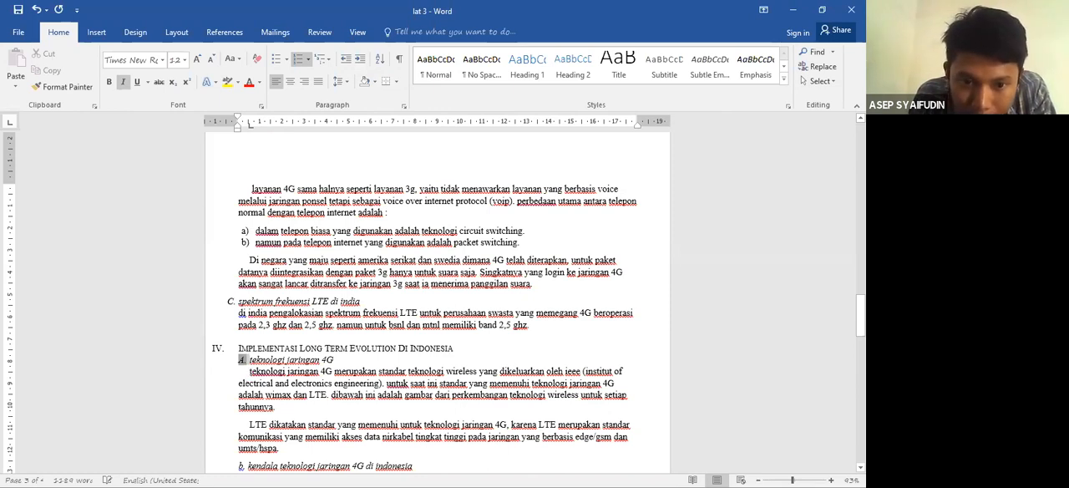
- Delete the typed "b." and its spacing before the subheading "kendala teknologi jaringan 4G di indonesia"
scroll(243, 334, down, 3)
click(248, 331)
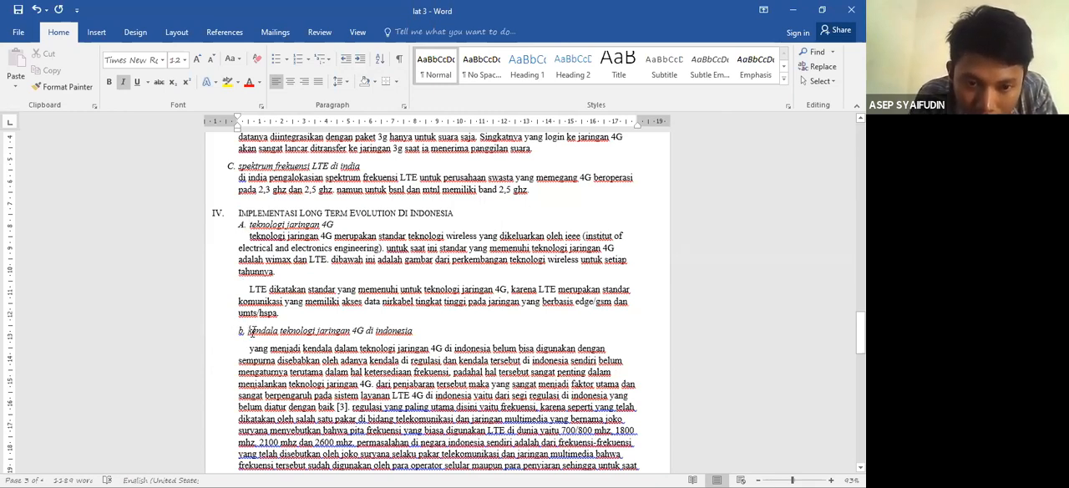
key(BackSpace)
key(BackSpace)
key(BackSpace)
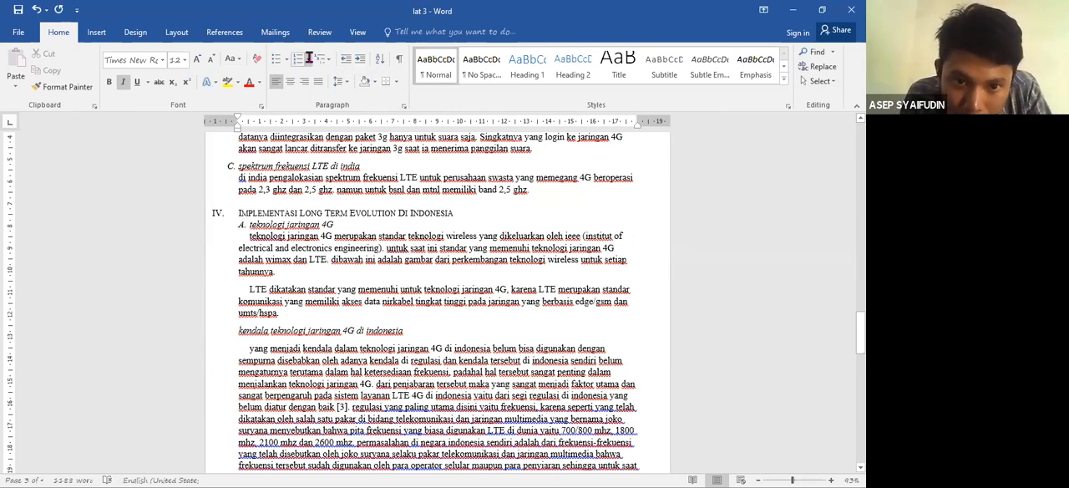
- Copy the numbered format of subheading "A. teknologi jaringan 4G" to "kendala teknologi jaringan 4G di indonesia" with Format Painter
click(241, 225)
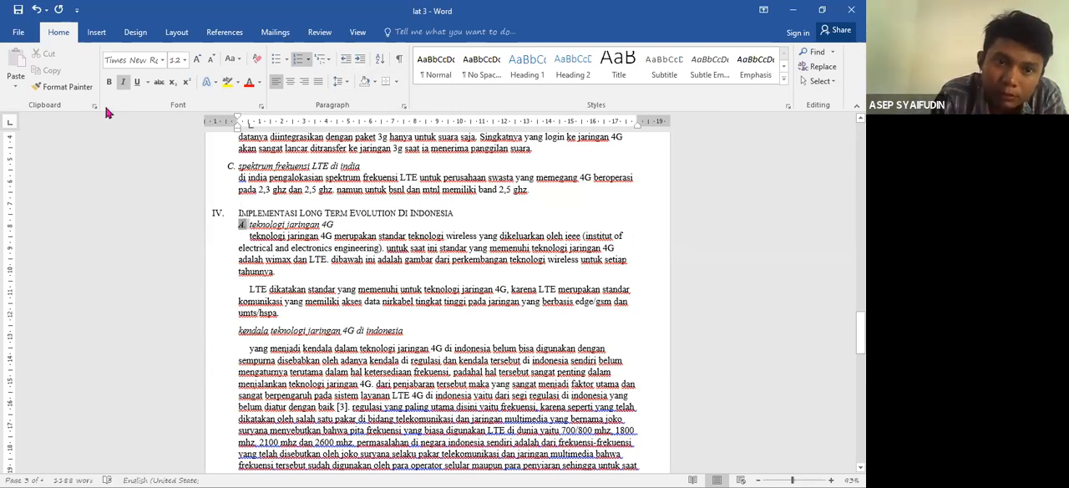
click(65, 87)
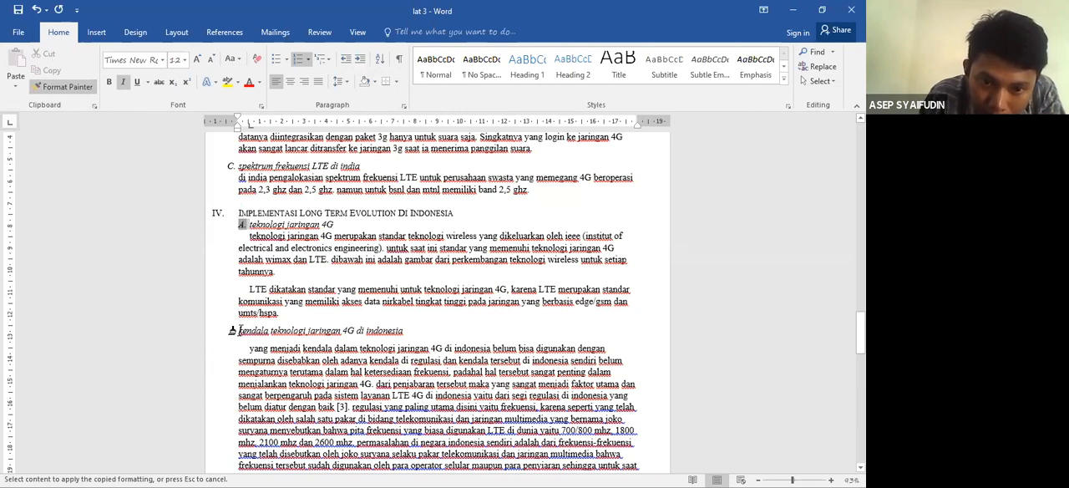
click(241, 331)
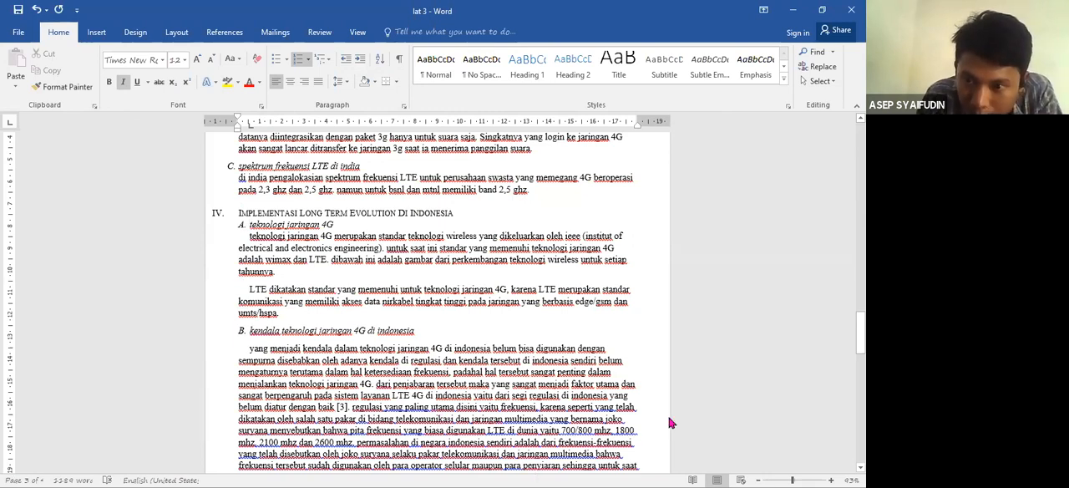
scroll(437, 301, down, 4)
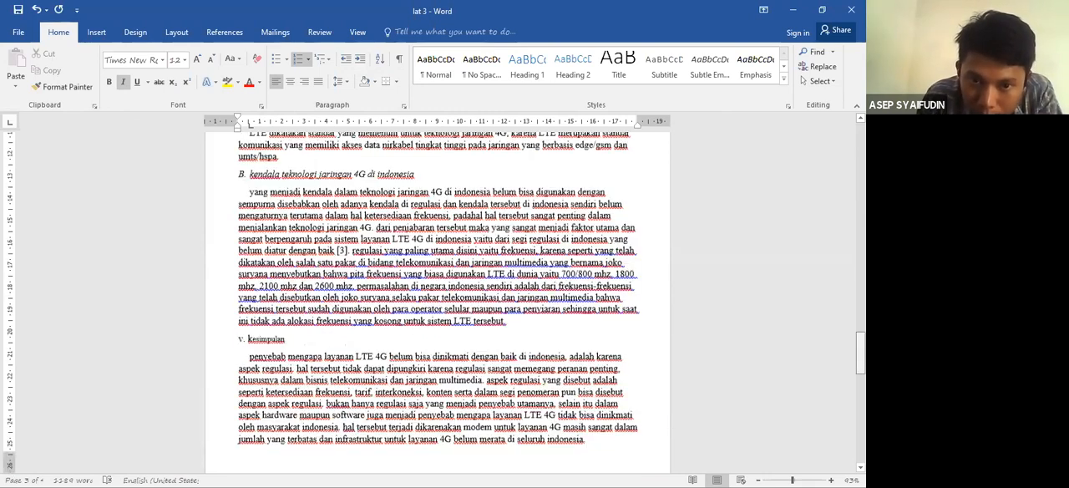
- Justify the paragraph under "kendala teknologi jaringan 4G di indonesia" and change it to sentence case
triple_click(252, 188)
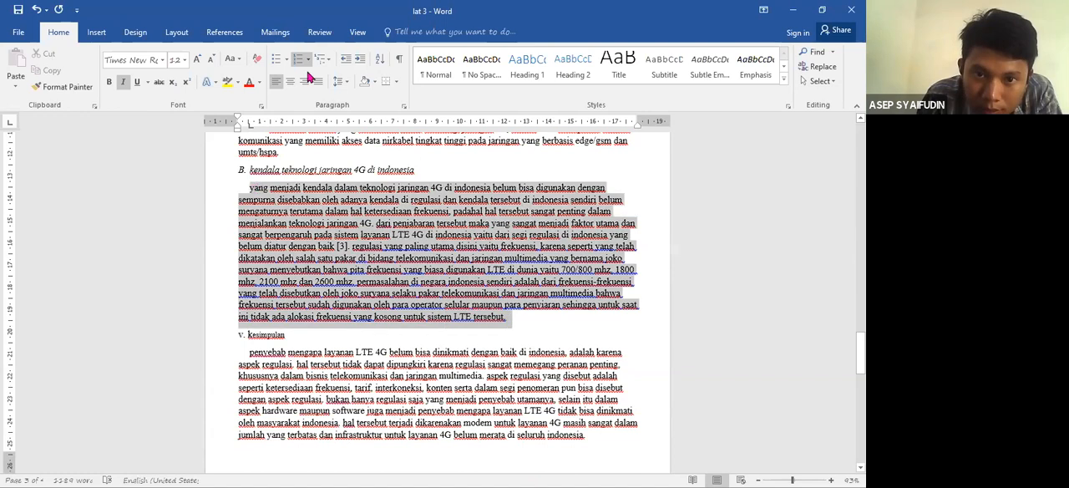
click(317, 81)
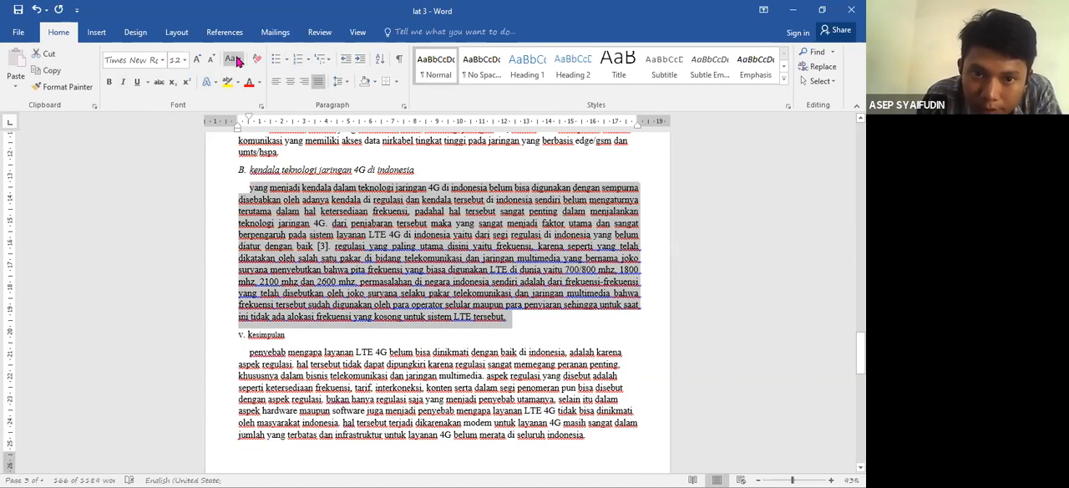
click(235, 60)
click(249, 82)
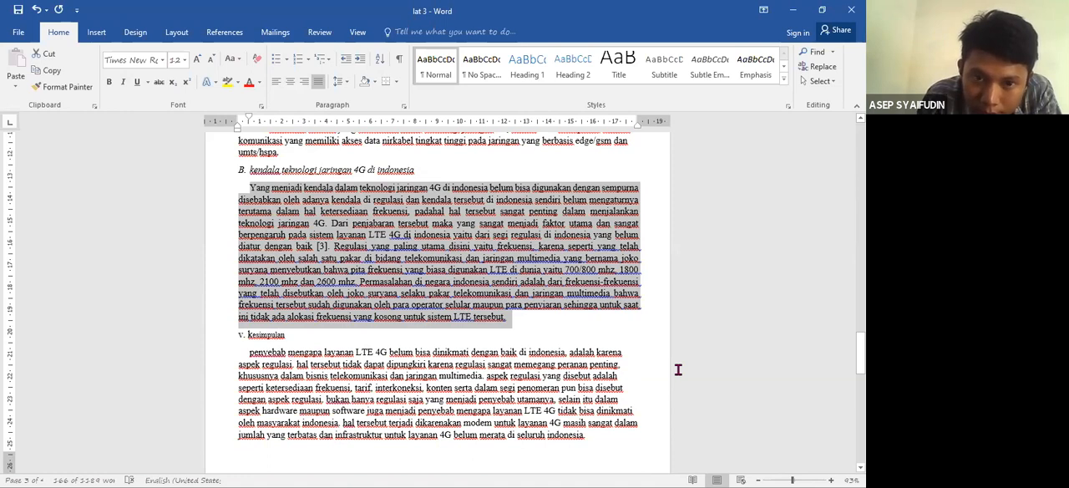
- Delete the typed "v." and its spacing before the heading "kesimpulan"
drag(860, 361, 861, 348)
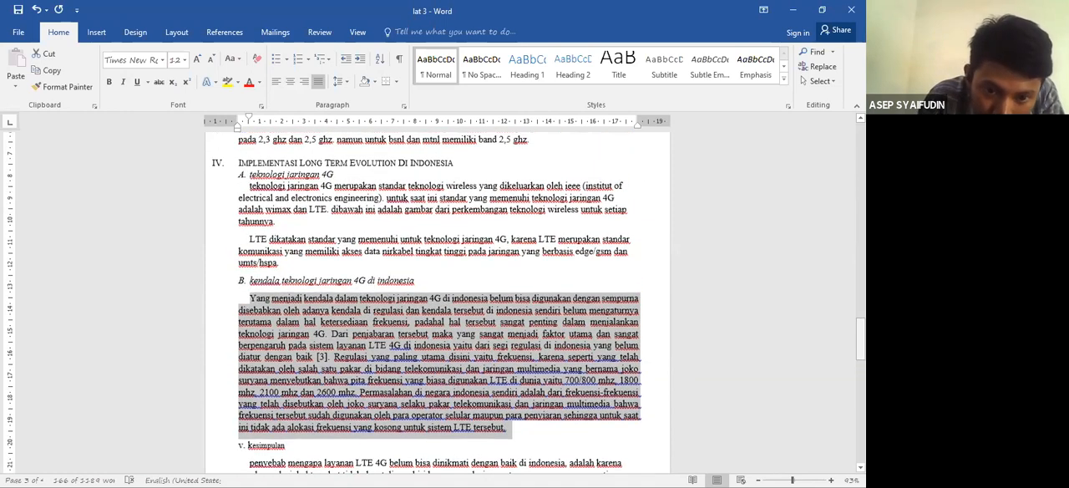
click(249, 445)
key(BackSpace)
key(BackSpace)
key(BackSpace)
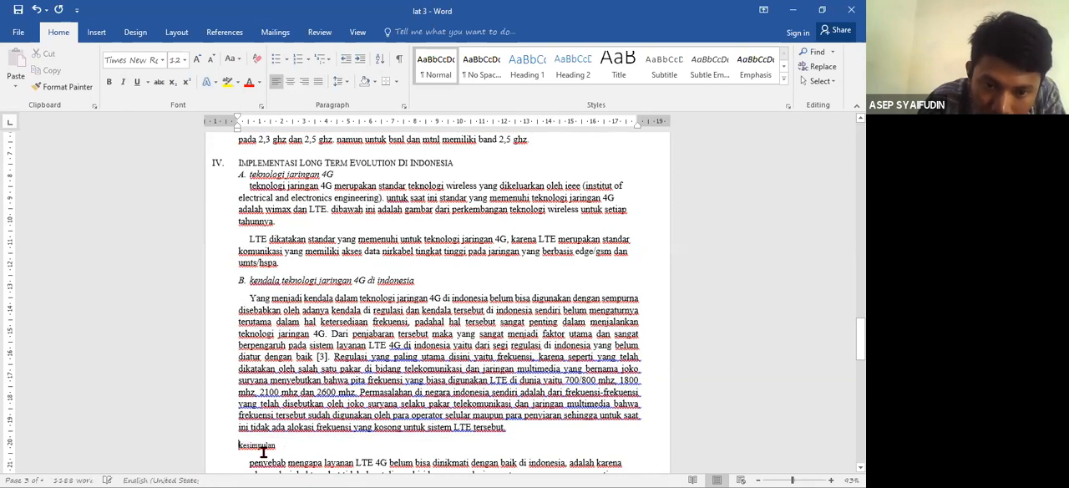
- Capitalize each word of the heading "kesimpulan"
click(224, 455)
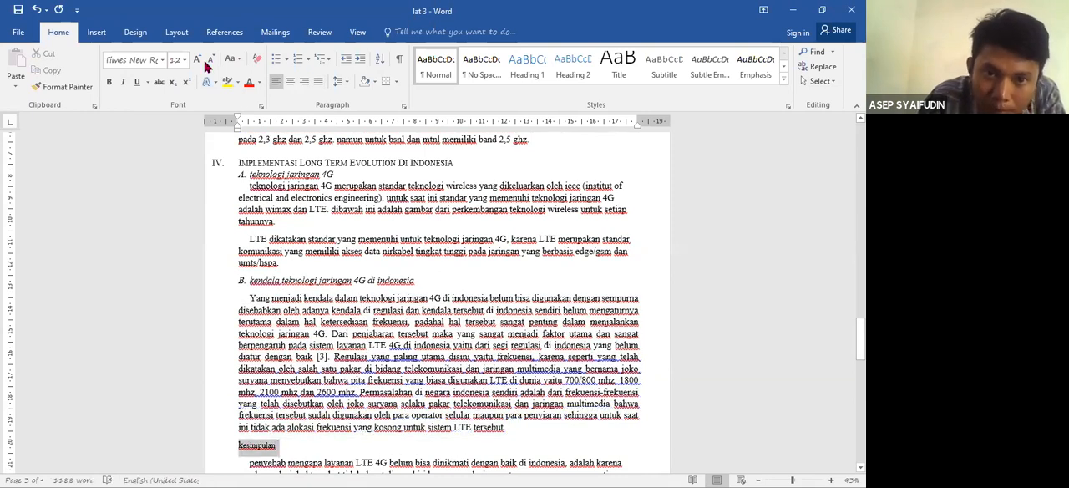
click(238, 60)
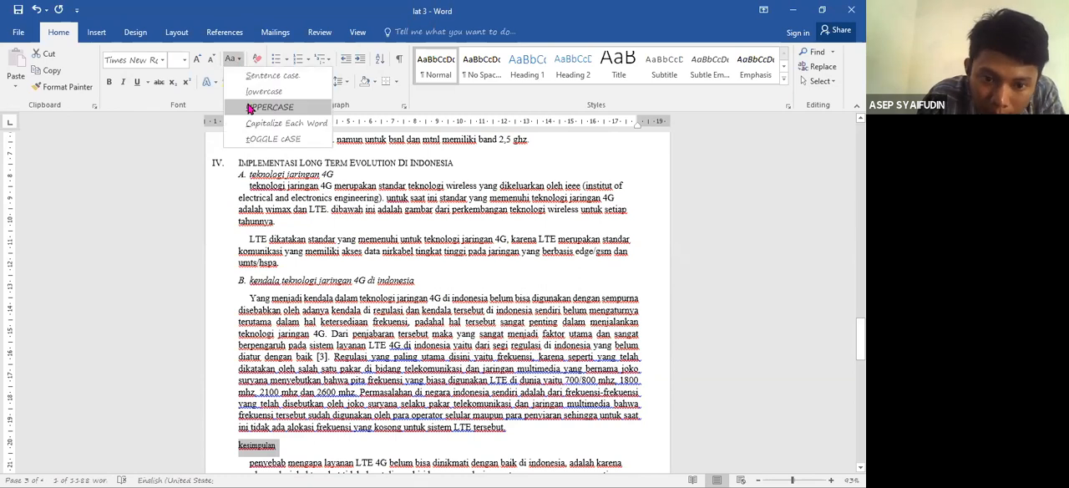
click(254, 120)
key(Left)
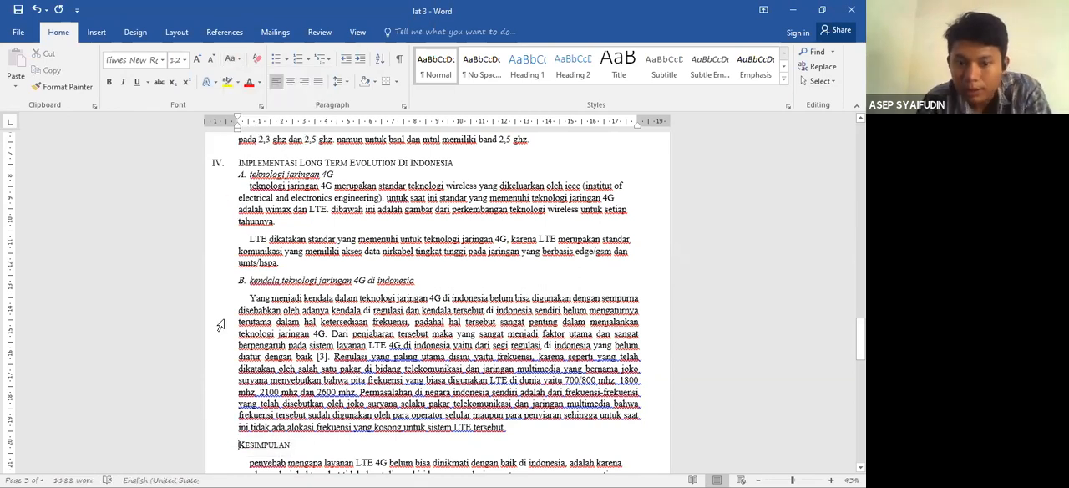
- Copy the Roman numbering format of the "Implementasi Long Term Evolution Di Indonesia" heading to "Kesimpulan" with Format Painter
click(216, 164)
click(63, 87)
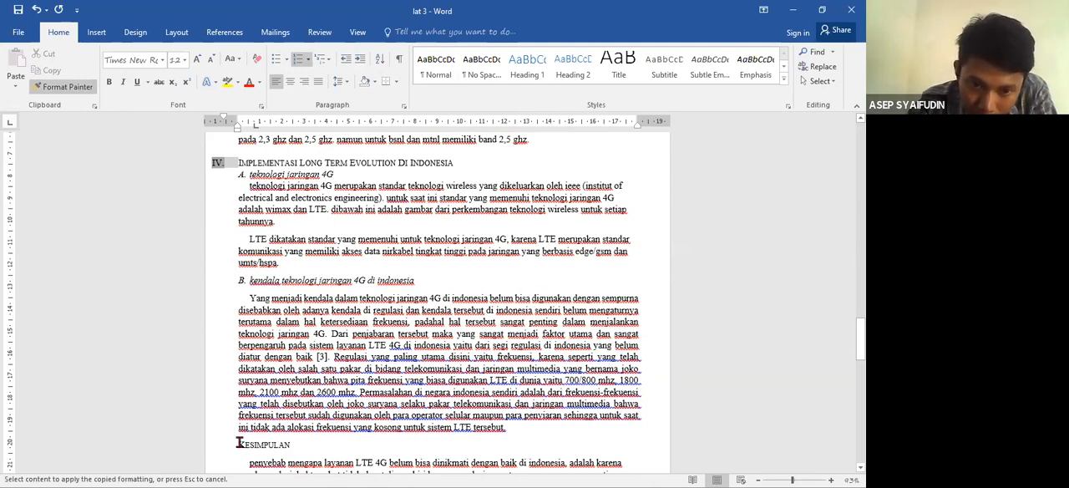
click(236, 444)
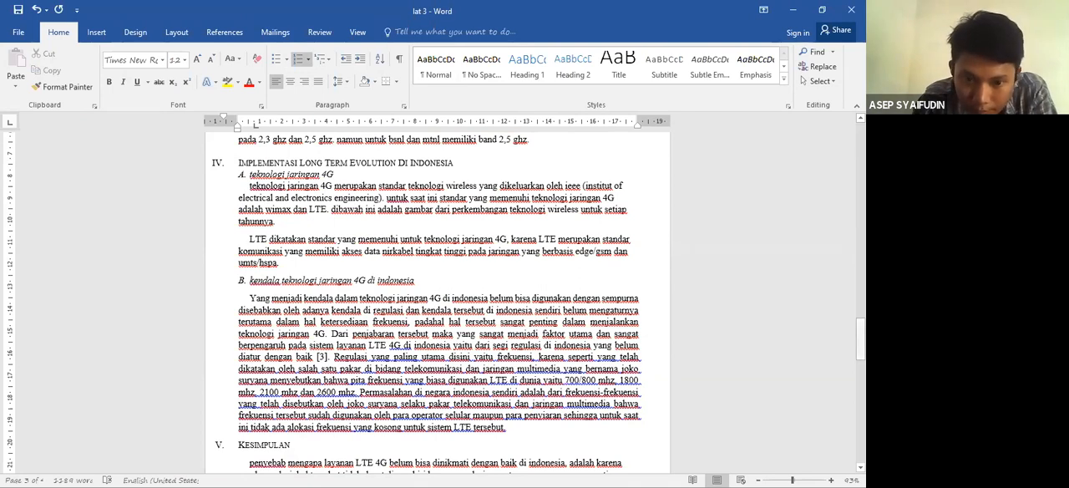
- Justify the paragraph under the heading "Kesimpulan"
scroll(438, 292, down, 5)
drag(598, 368, 255, 277)
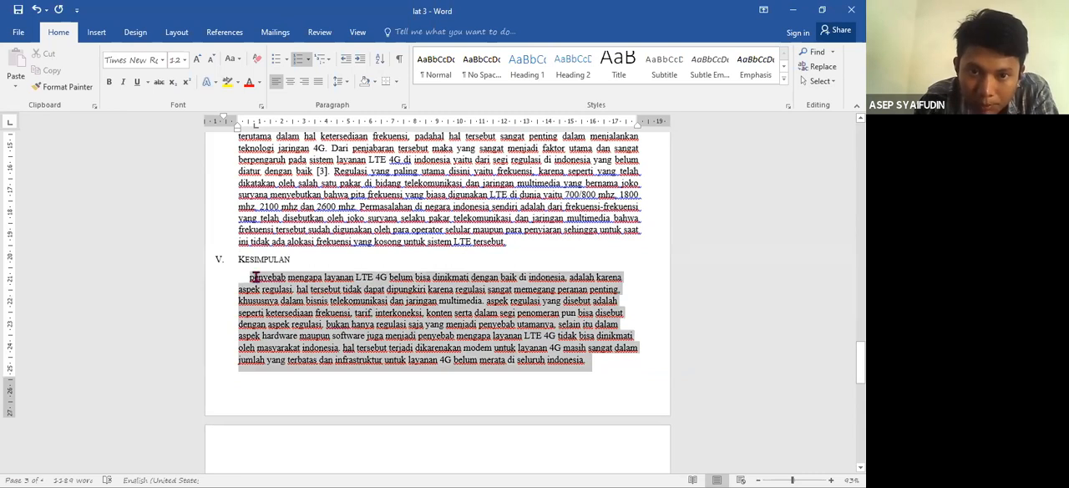
click(317, 81)
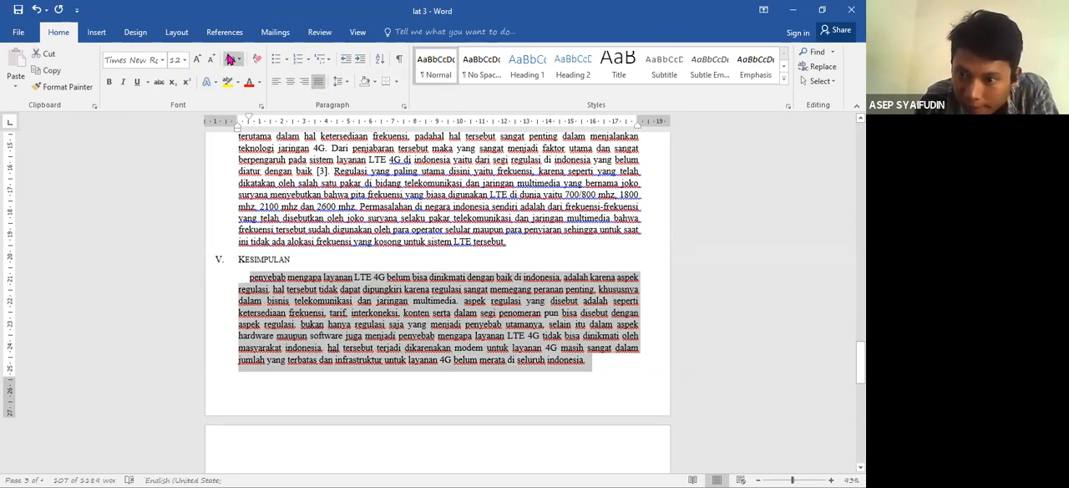
- Change the heading "referensi" on the last page to uppercase
scroll(275, 206, down, 8)
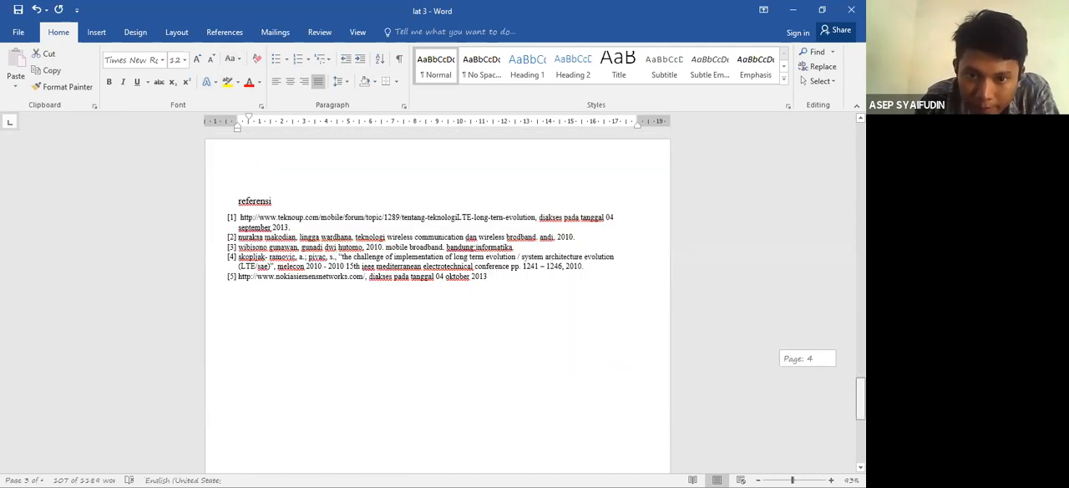
click(276, 206)
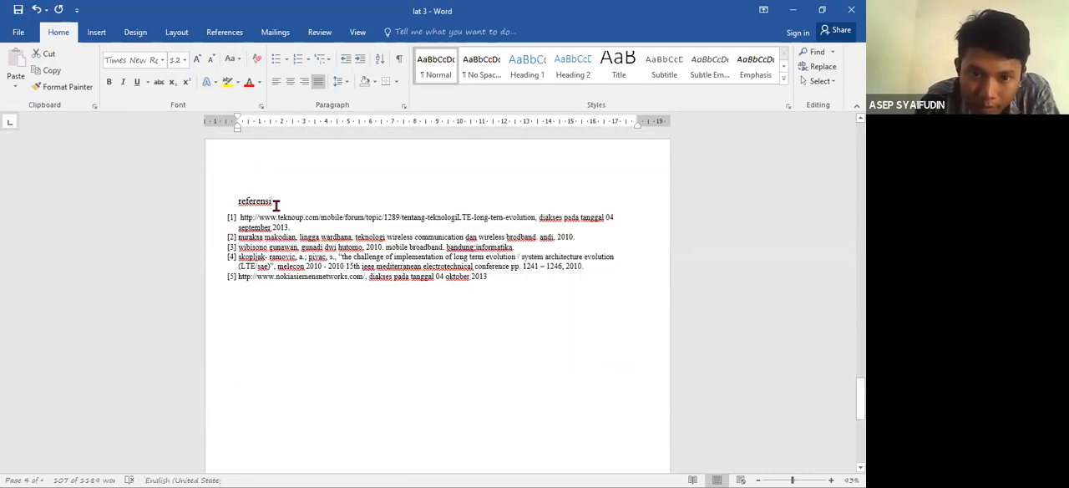
key(shift+Home)
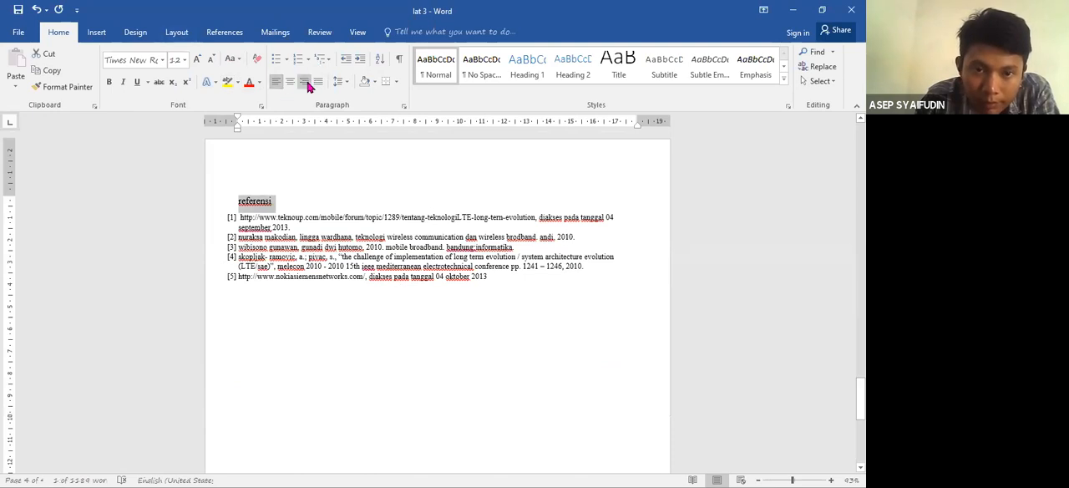
click(233, 58)
click(250, 109)
click(348, 292)
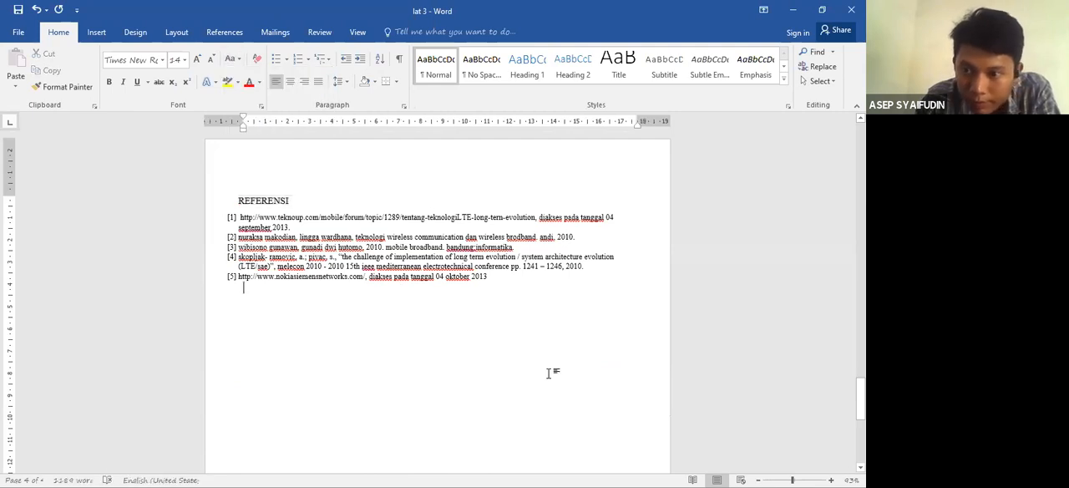
- Examine the in-text citation [1], the entries under "REFERENSI" and the available citation options
drag(860, 396, 860, 180)
scroll(710, 158, down, 1)
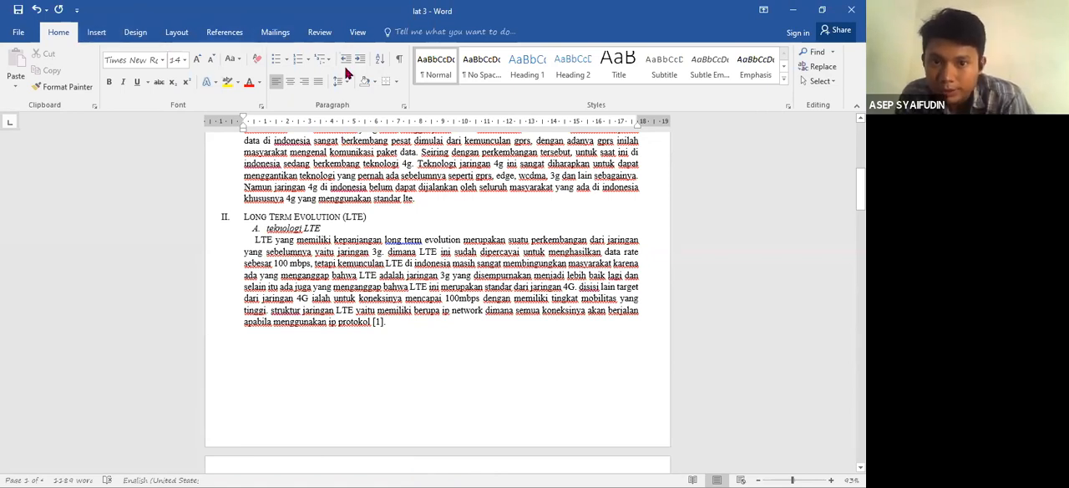
click(225, 35)
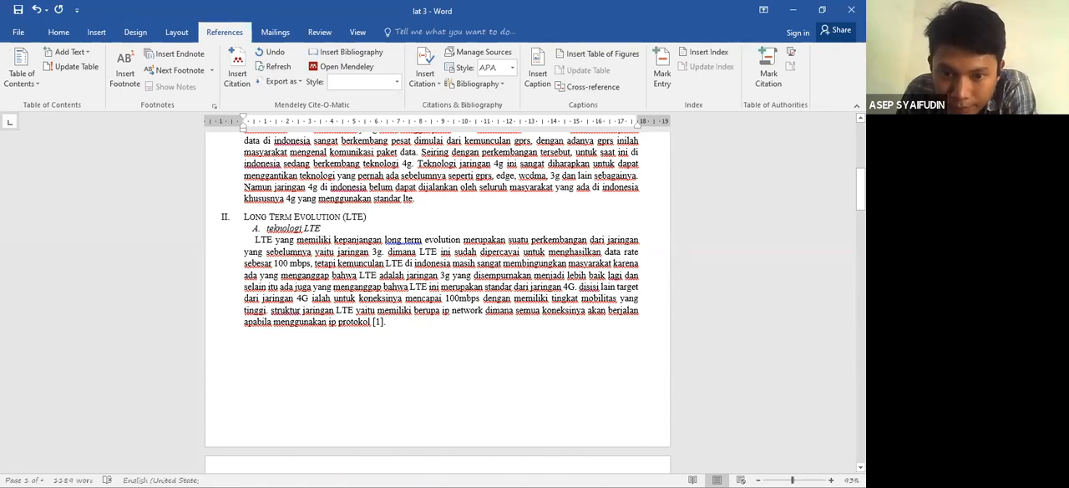
scroll(436, 300, down, 15)
scroll(436, 292, down, 8)
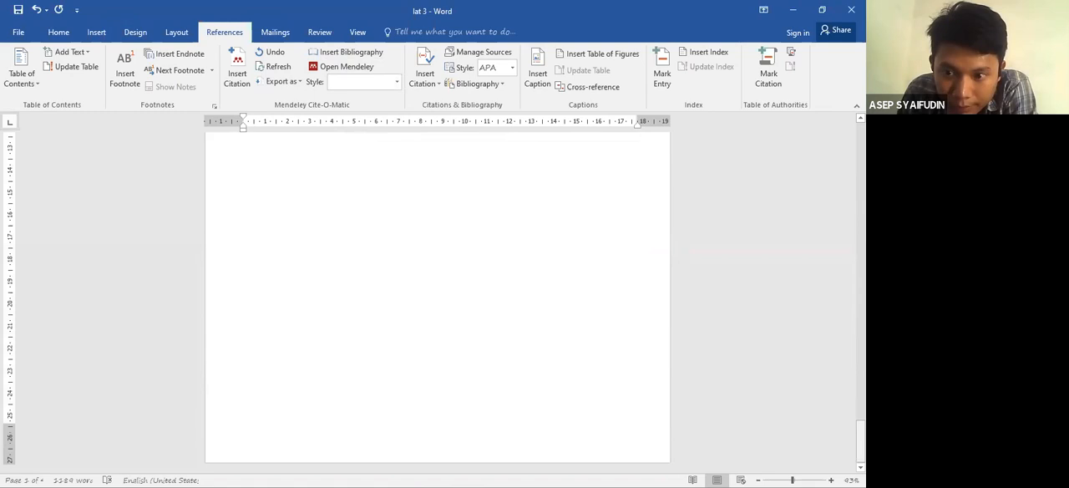
scroll(437, 293, up, 3)
scroll(437, 292, up, 3)
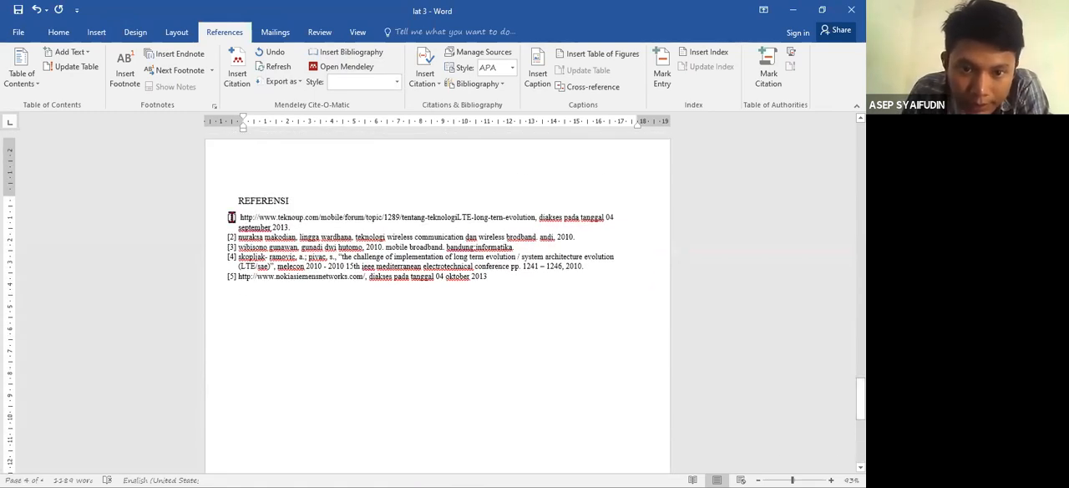
click(268, 221)
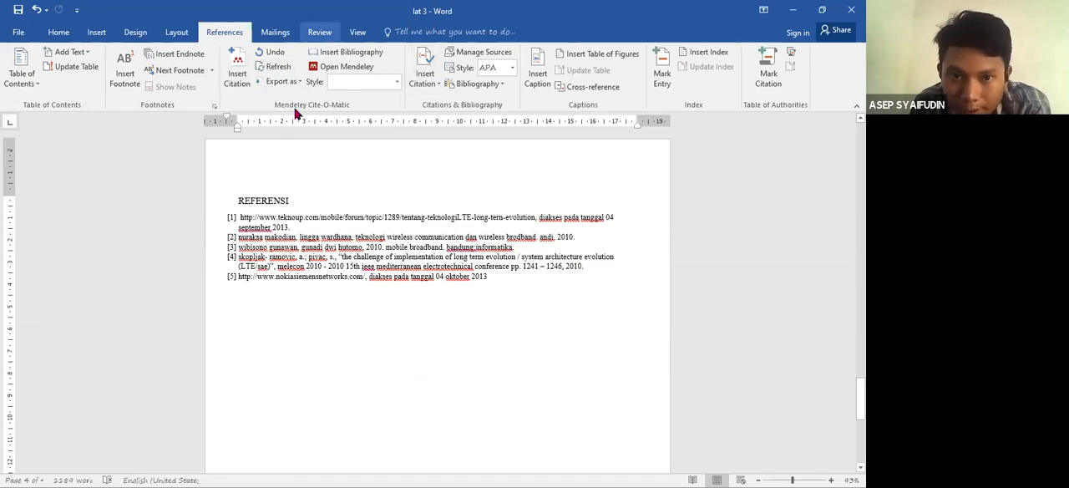
click(340, 70)
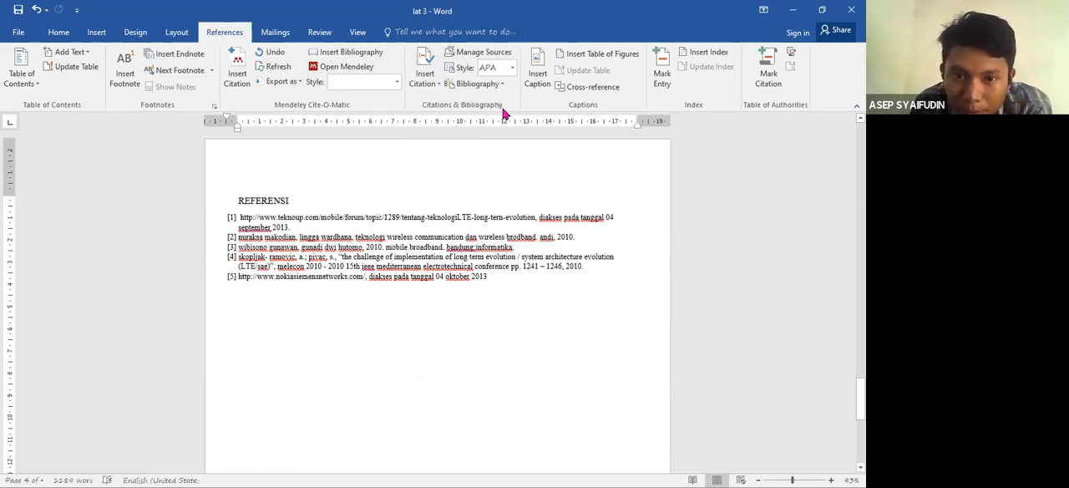
click(427, 90)
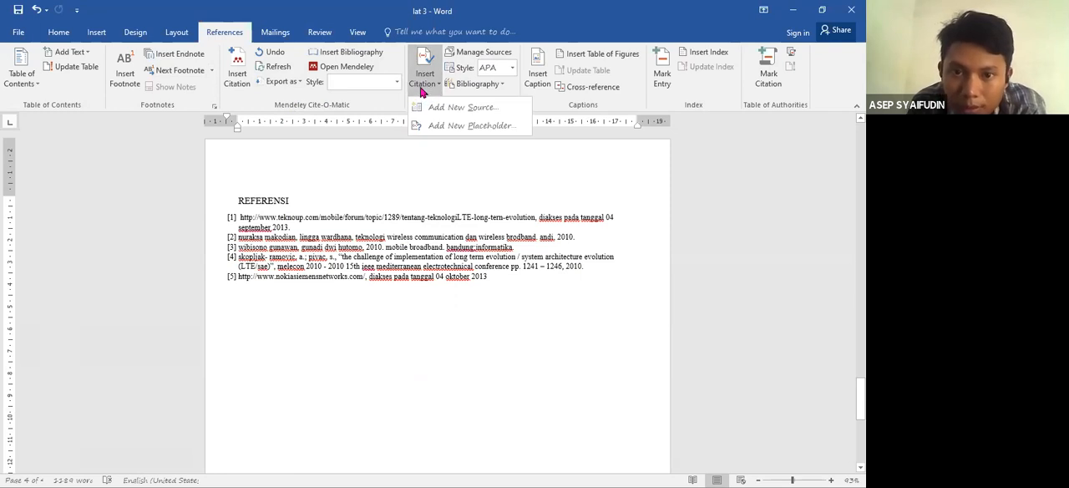
click(475, 236)
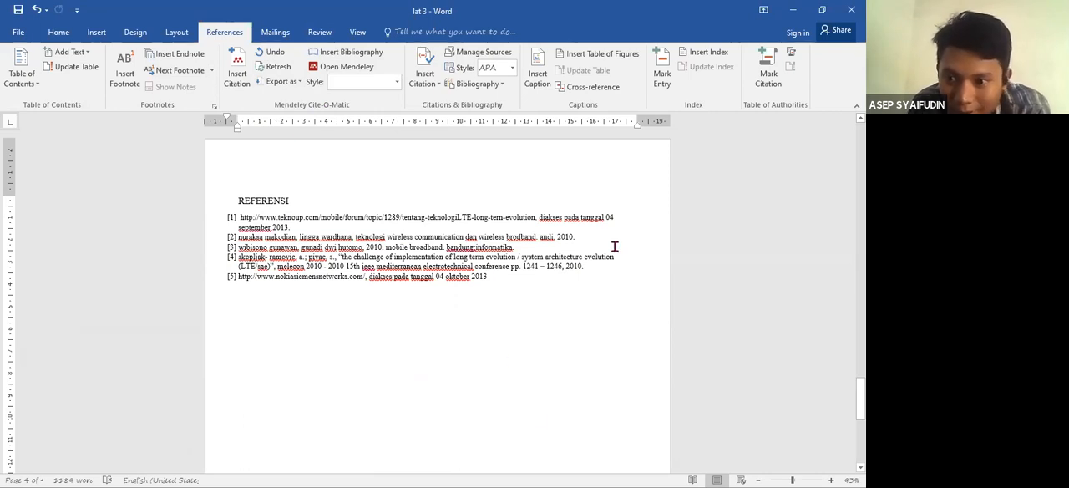
scroll(408, 247, up, 15)
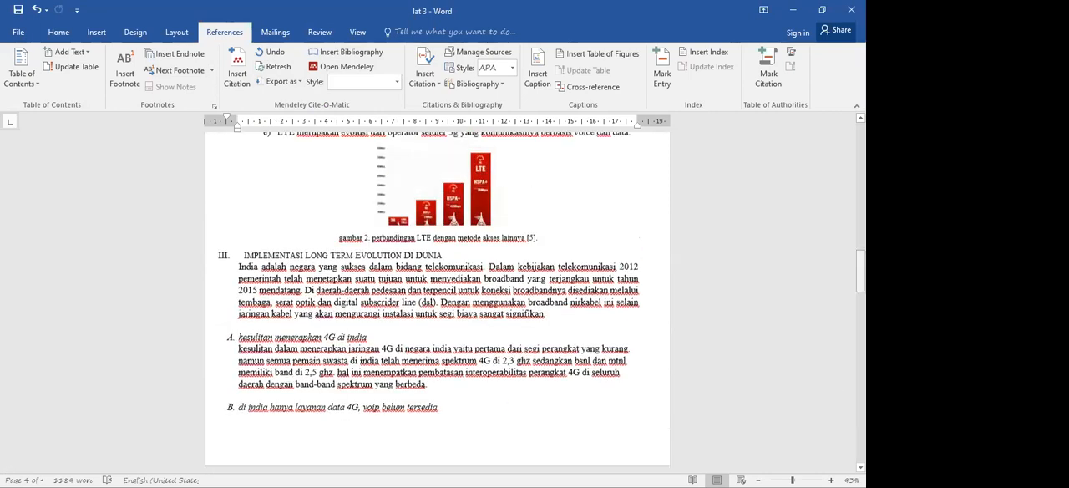
scroll(436, 301, up, 10)
scroll(436, 301, down, 5)
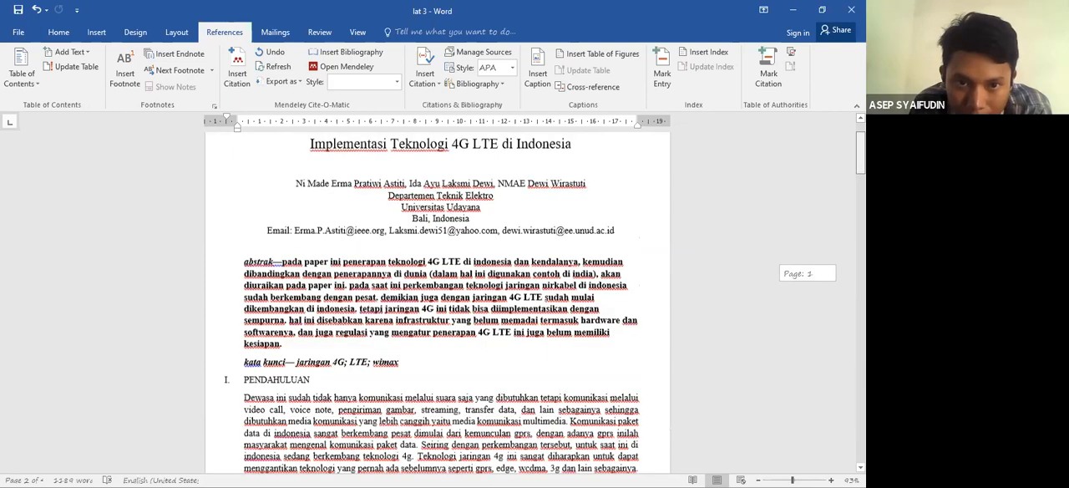
scroll(411, 232, down, 3)
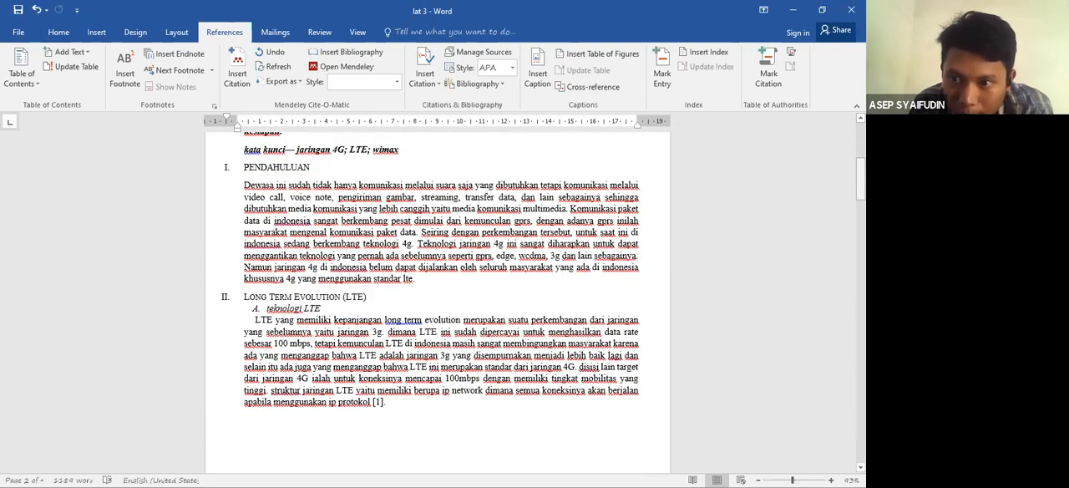
scroll(247, 167, down, 20)
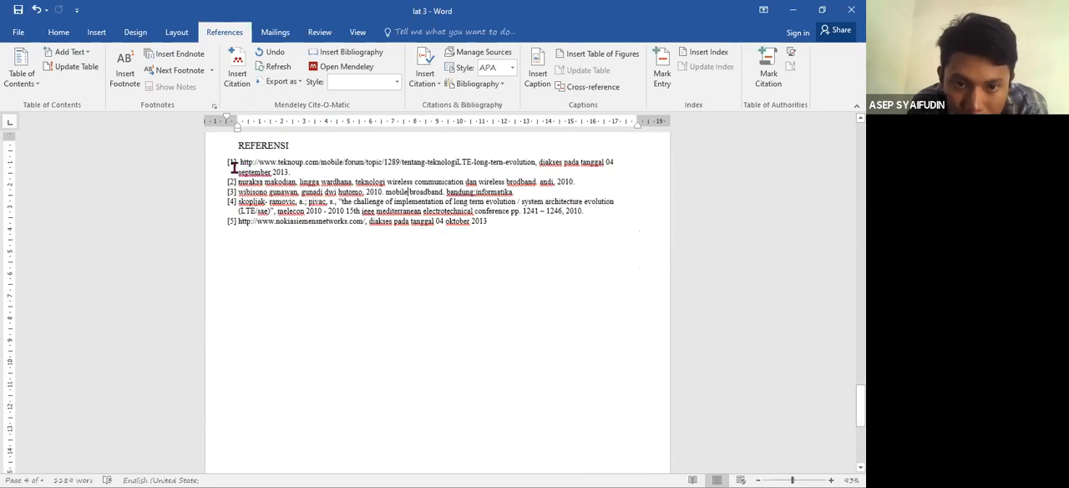
- Insert a new line directly after the heading "REFERENSI"
click(289, 145)
key(Return)
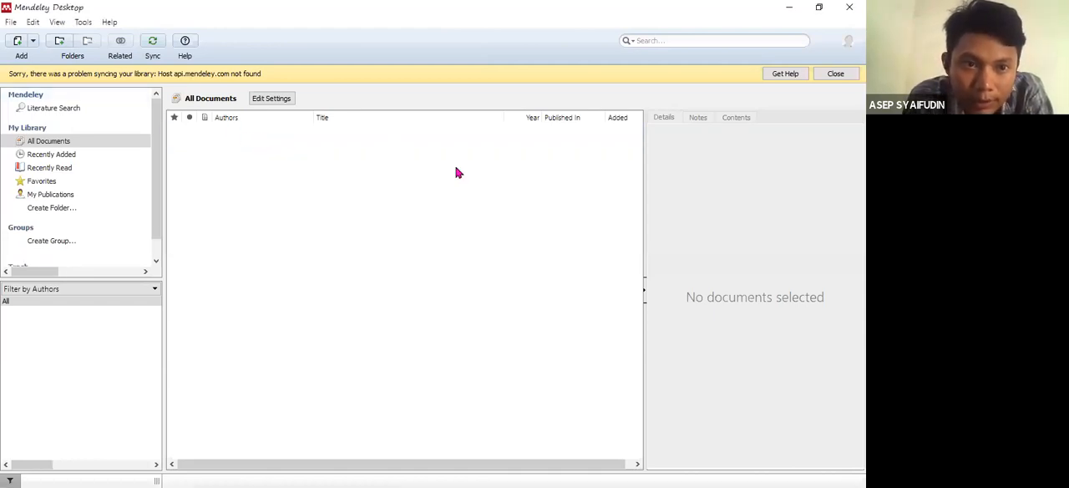
- Switch to Mendeley Desktop and start a new manual document entry
click(34, 42)
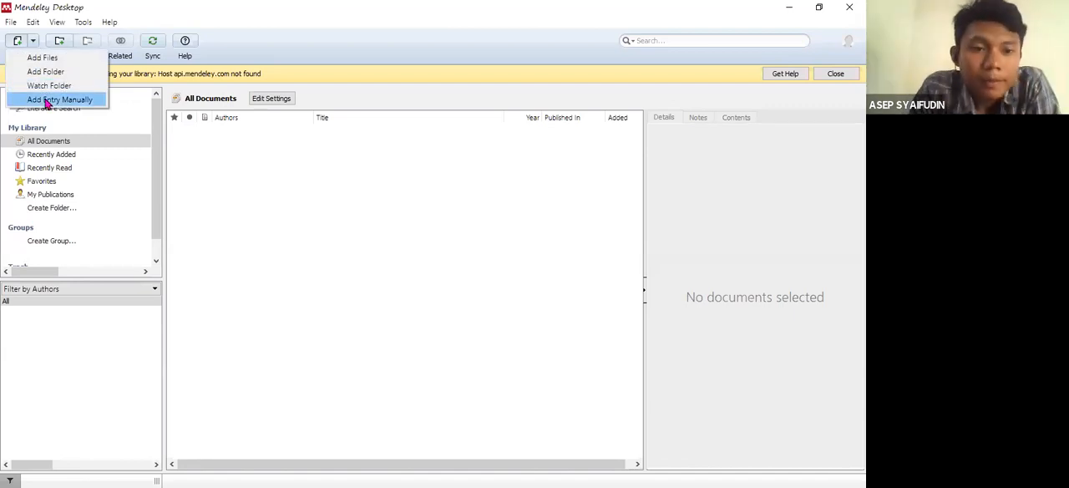
click(33, 43)
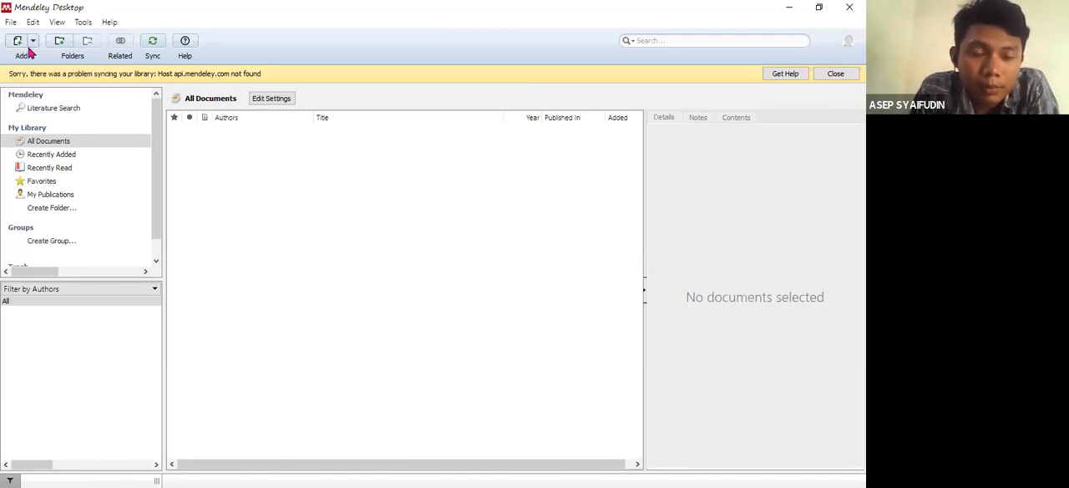
click(33, 42)
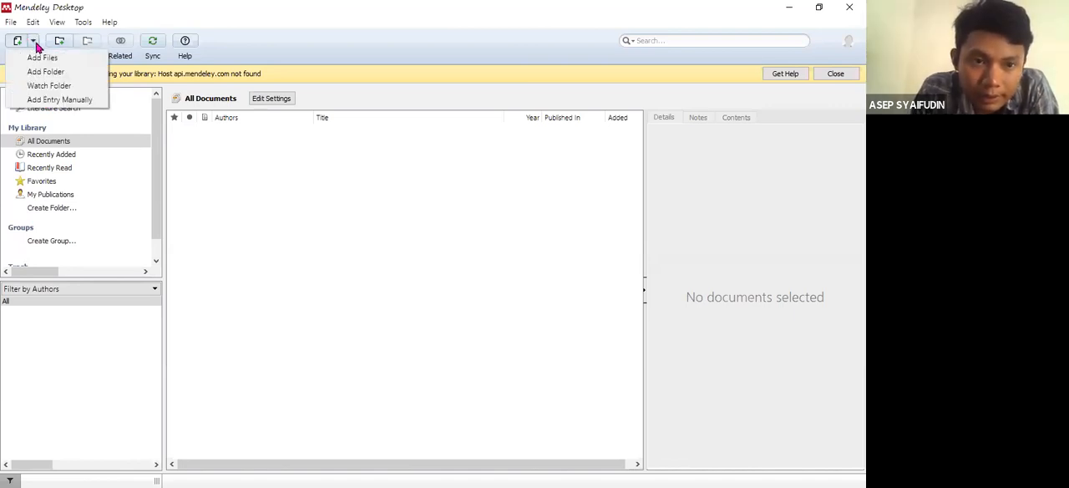
click(52, 100)
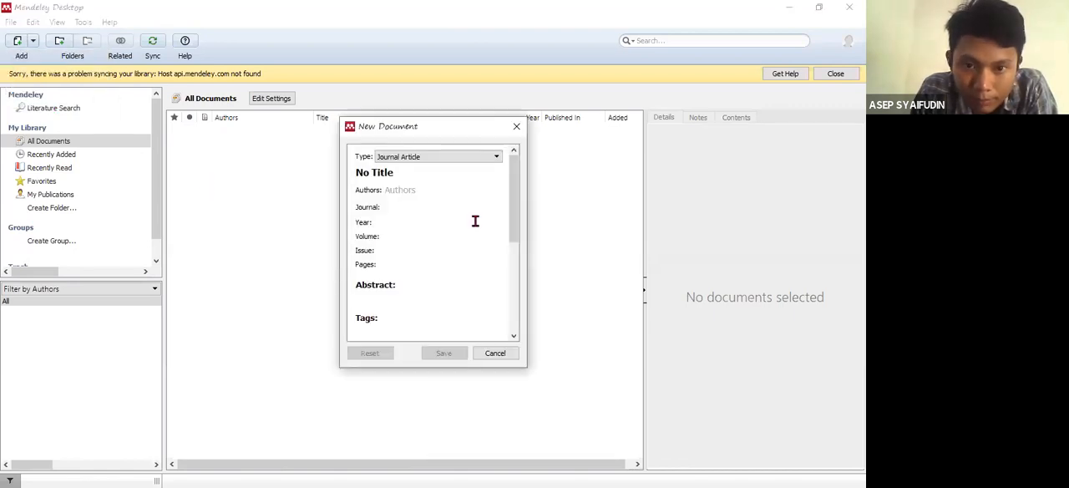
drag(514, 196, 498, 160)
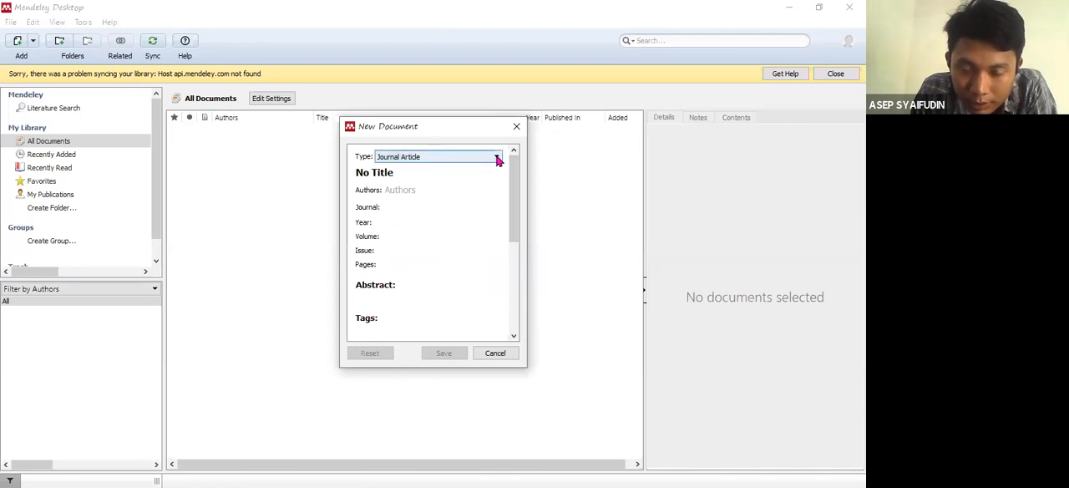
click(497, 157)
scroll(496, 209, down, 2)
scroll(496, 213, down, 2)
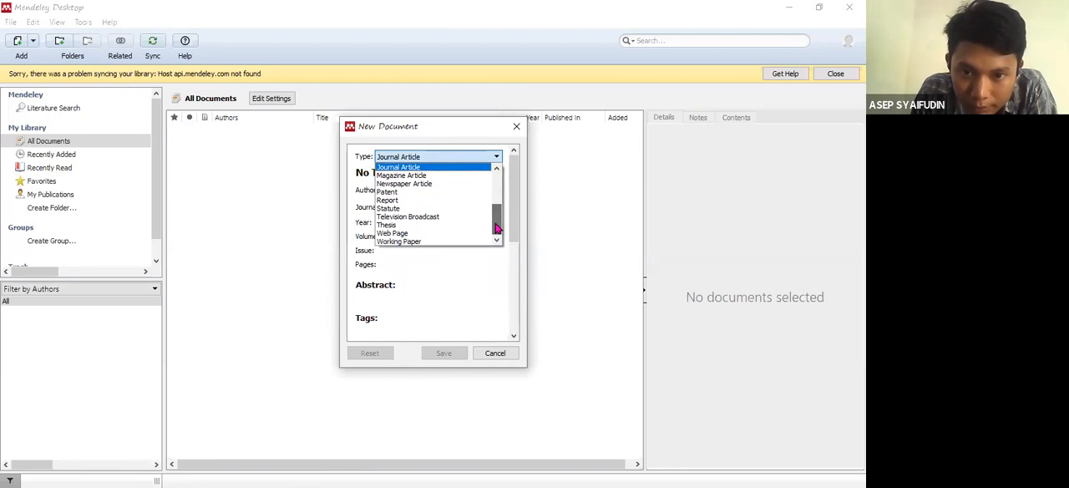
click(460, 234)
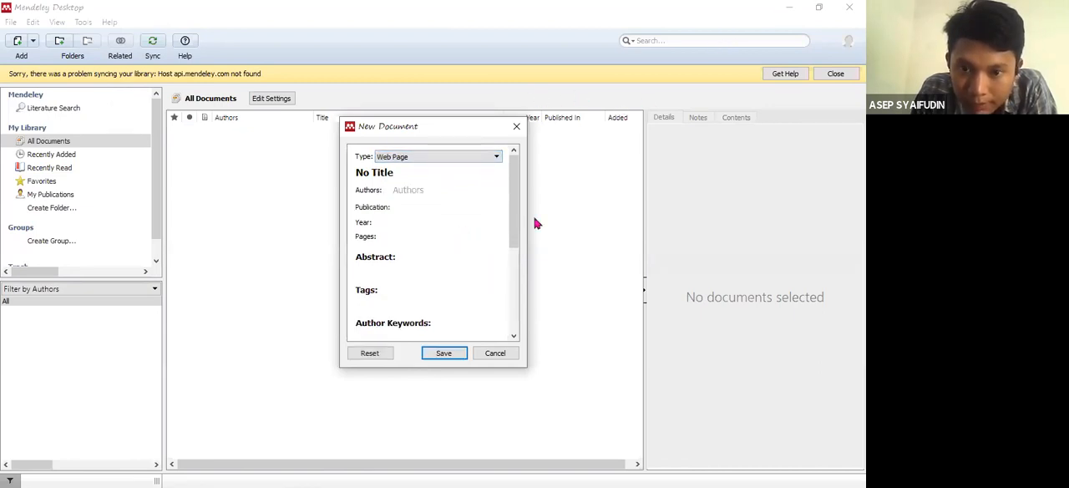
click(497, 356)
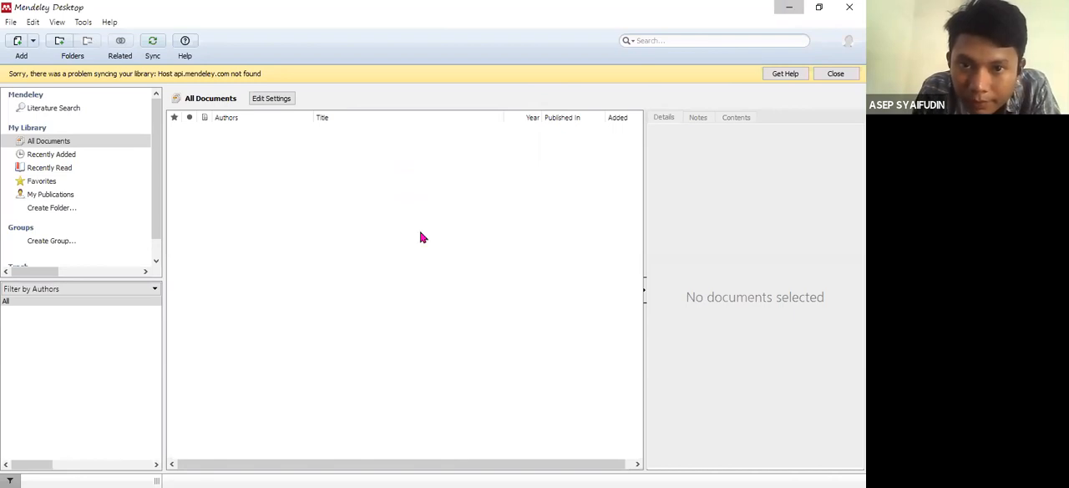
- Start a new manual document entry and set its type to Web Page
click(33, 40)
click(32, 41)
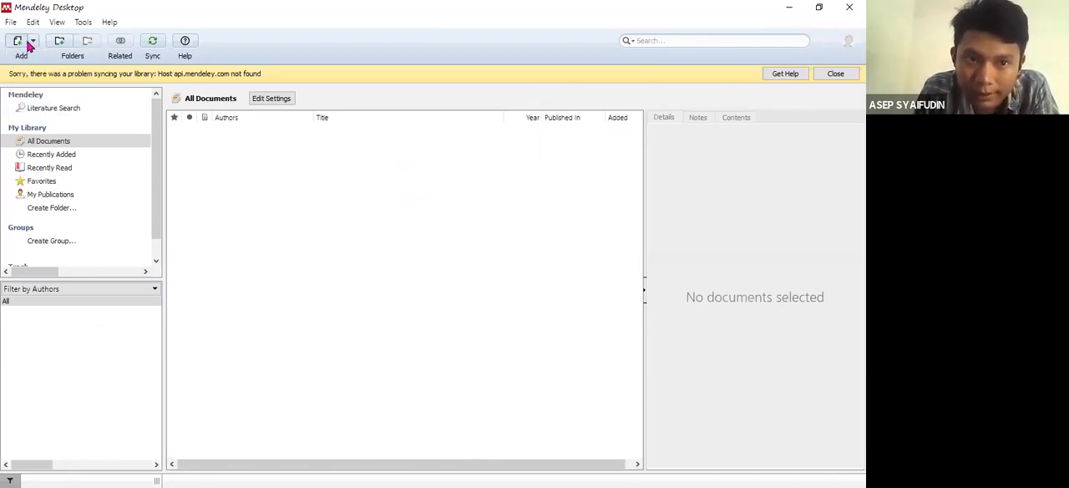
click(33, 41)
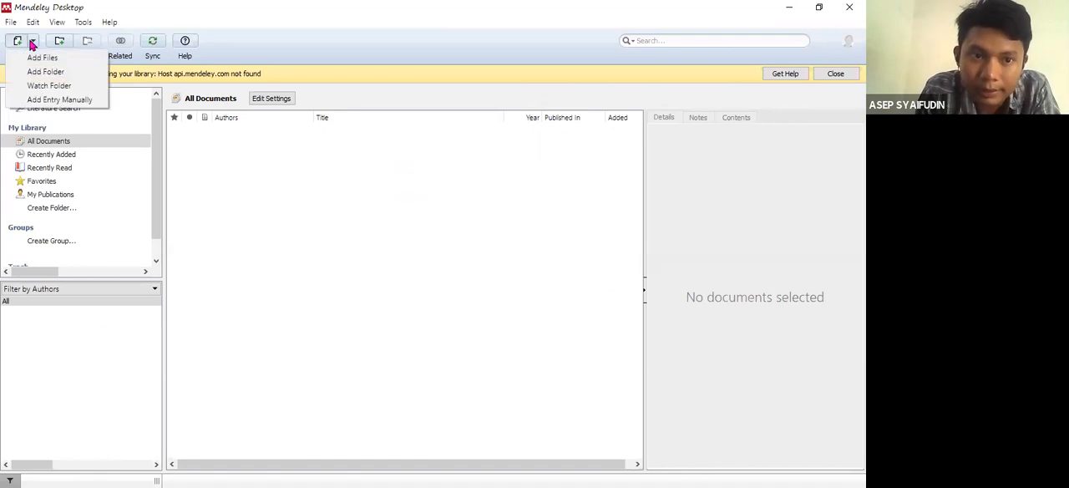
click(50, 101)
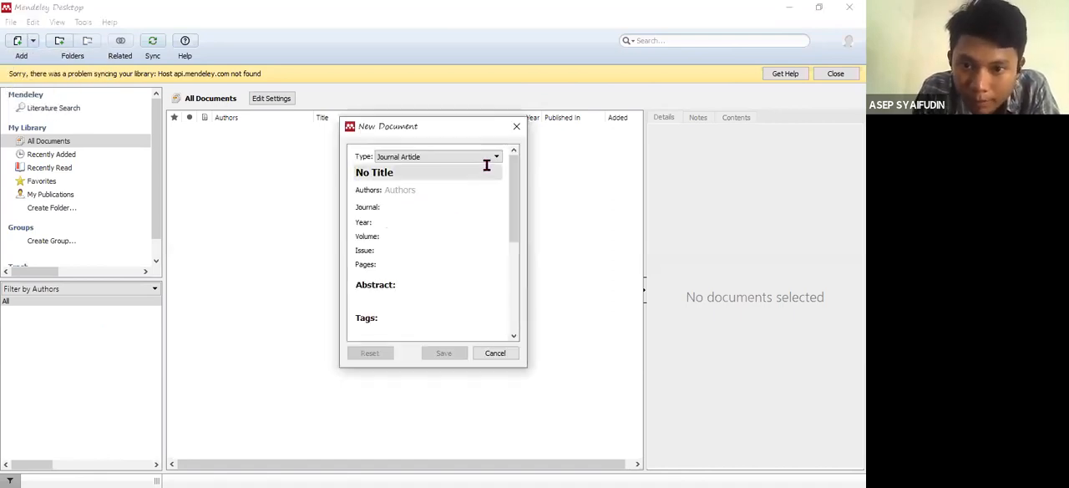
click(496, 157)
drag(498, 195, 501, 219)
click(489, 232)
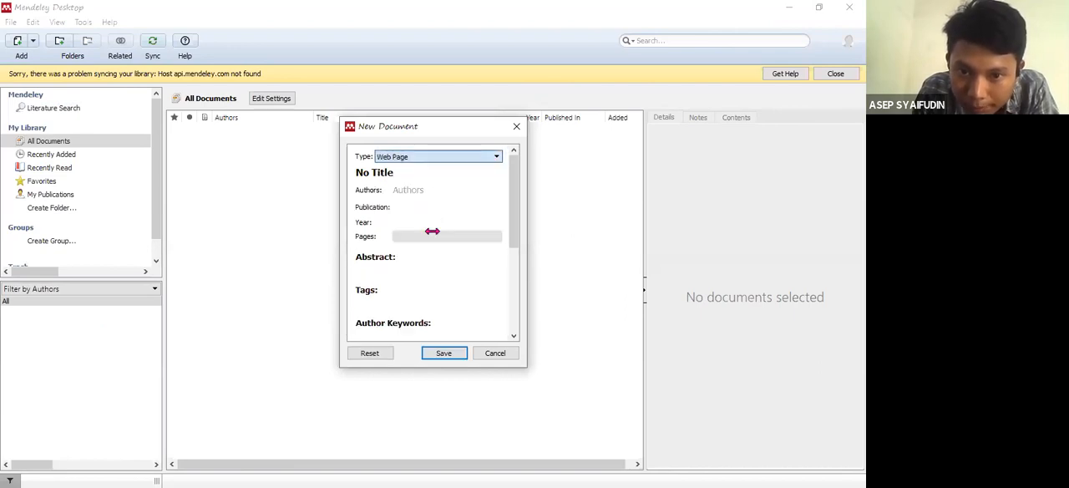
- Paste the copied teknoup.com address as the entry's URL, set the date accessed to 4 September 2013 and save the entry
drag(514, 198, 515, 248)
click(370, 289)
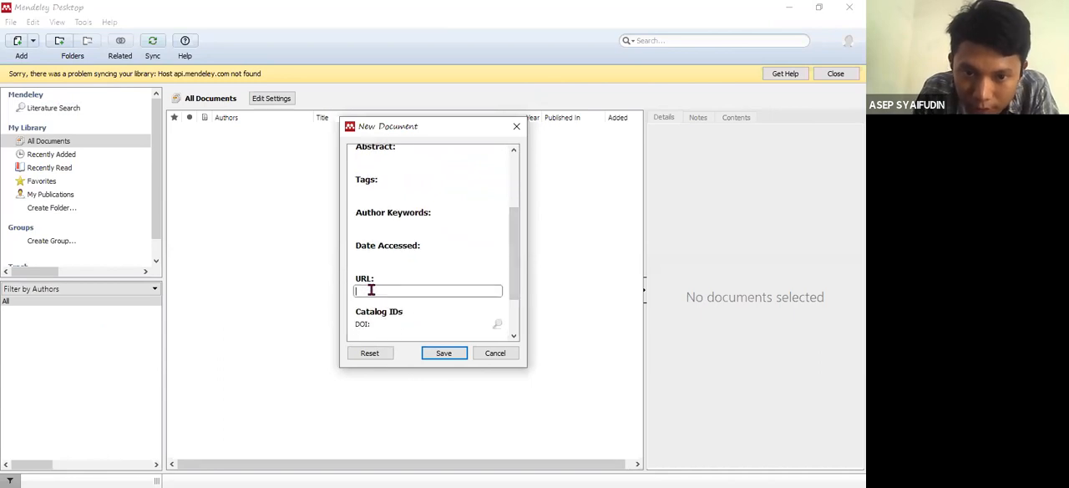
key(ctrl+v)
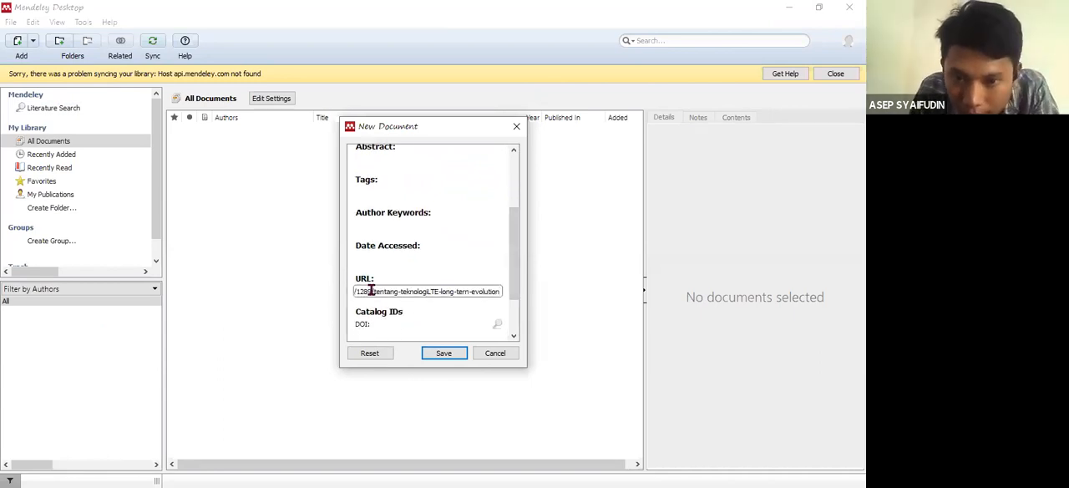
click(367, 253)
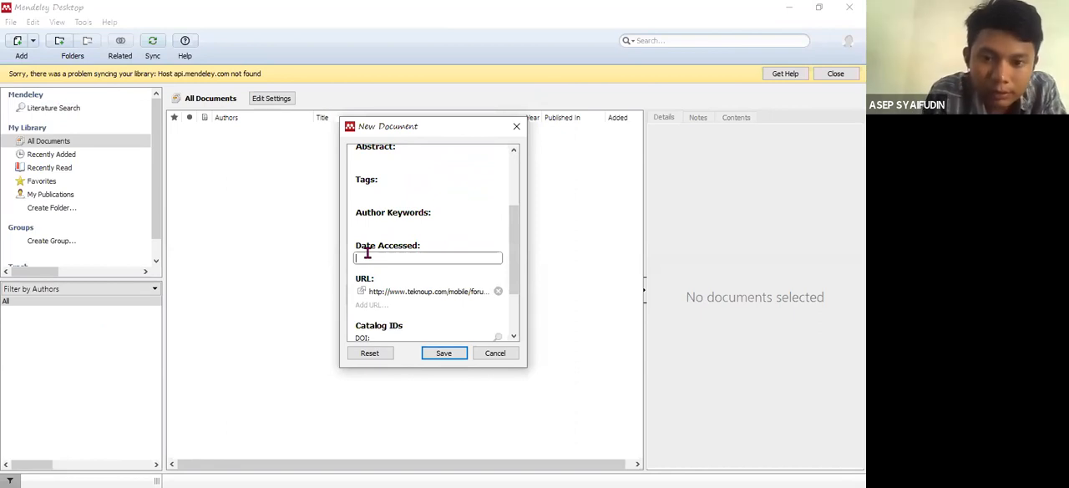
text(4 September 2013)
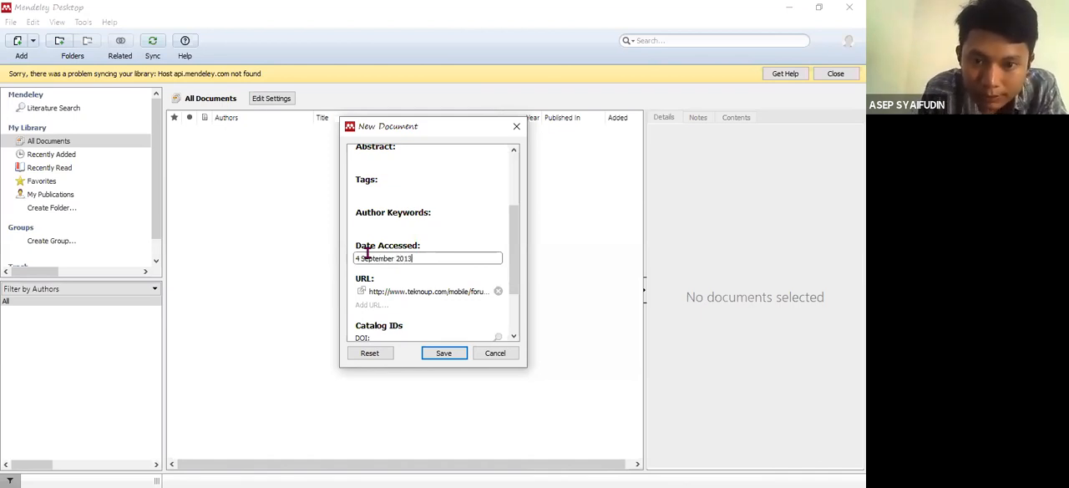
click(447, 356)
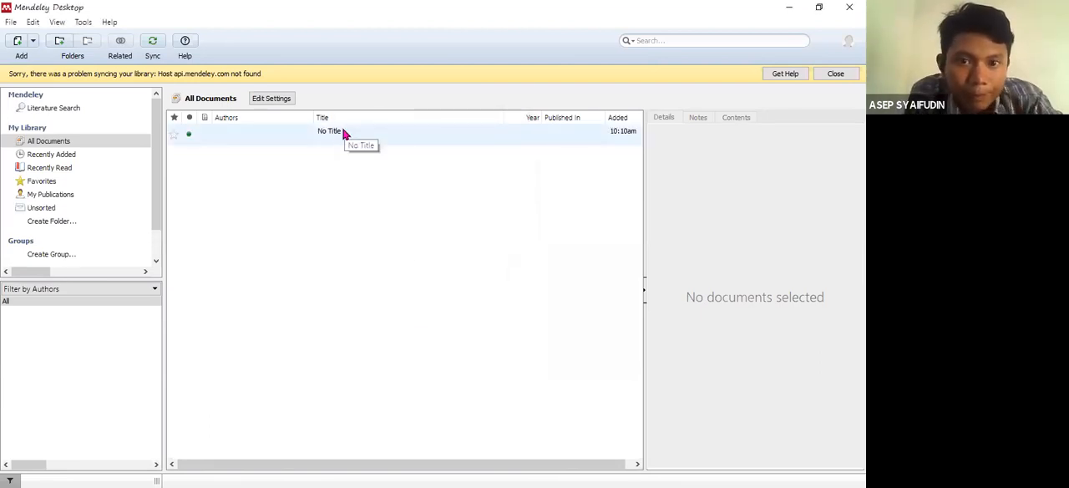
- Switch to Word and insert a Mendeley citation of the saved web page entry at the end of the PENDAHULUAN paragraph
click(790, 10)
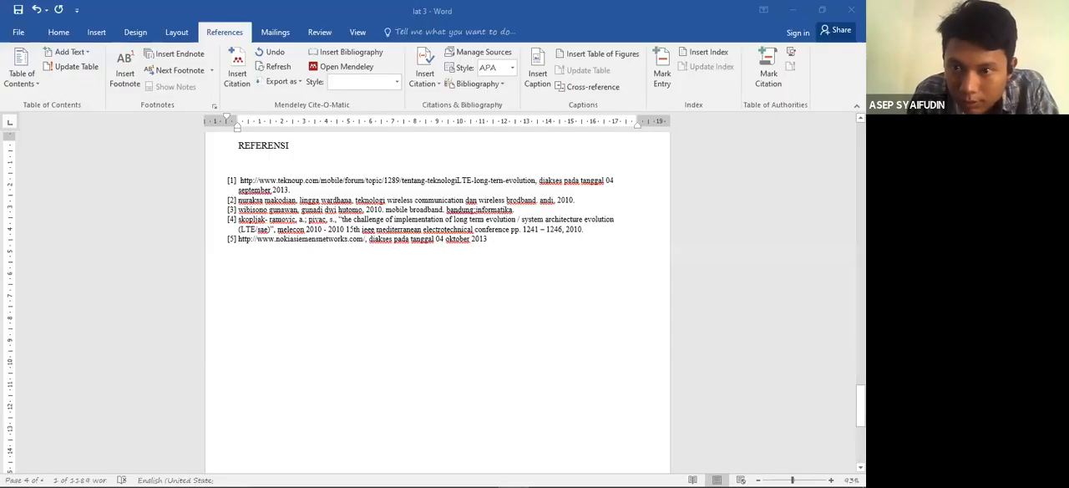
drag(860, 408, 860, 173)
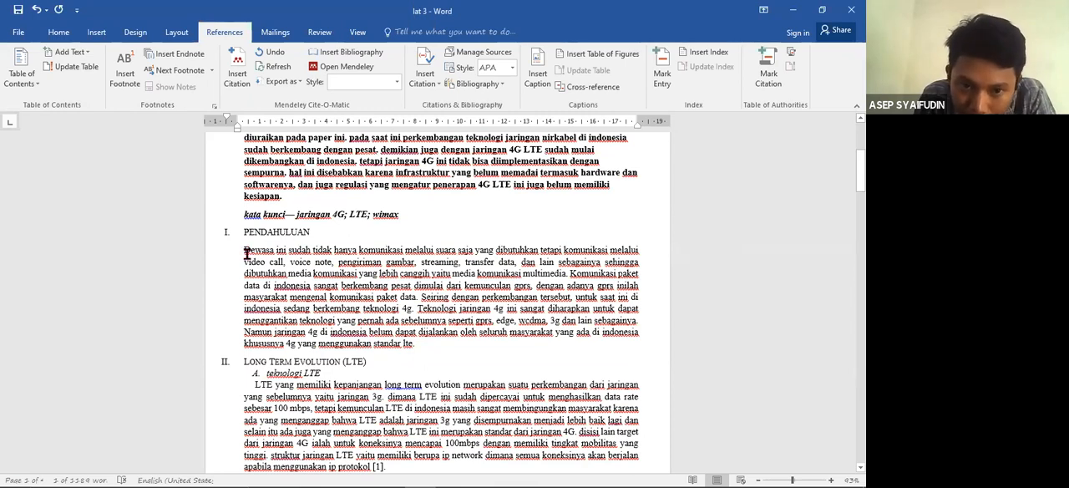
drag(247, 250, 415, 315)
click(416, 344)
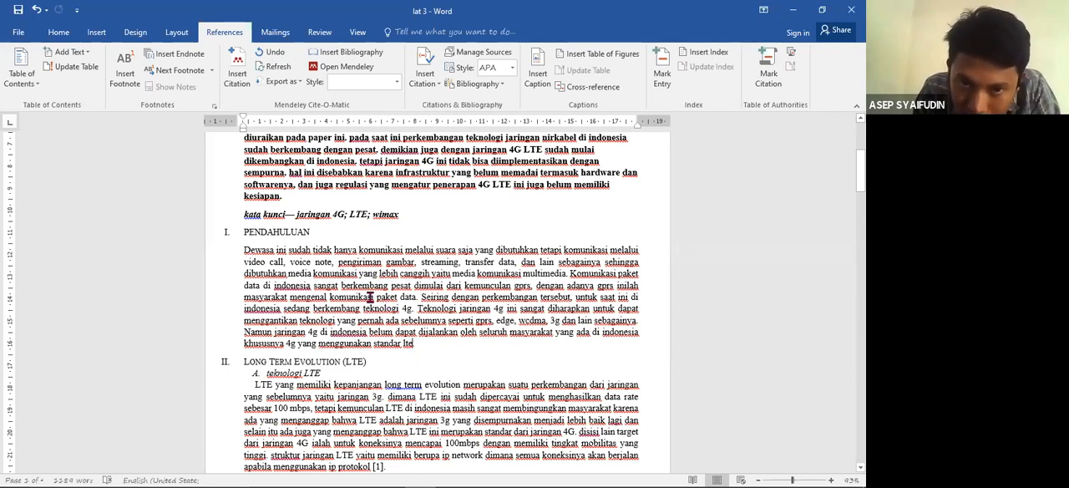
click(237, 79)
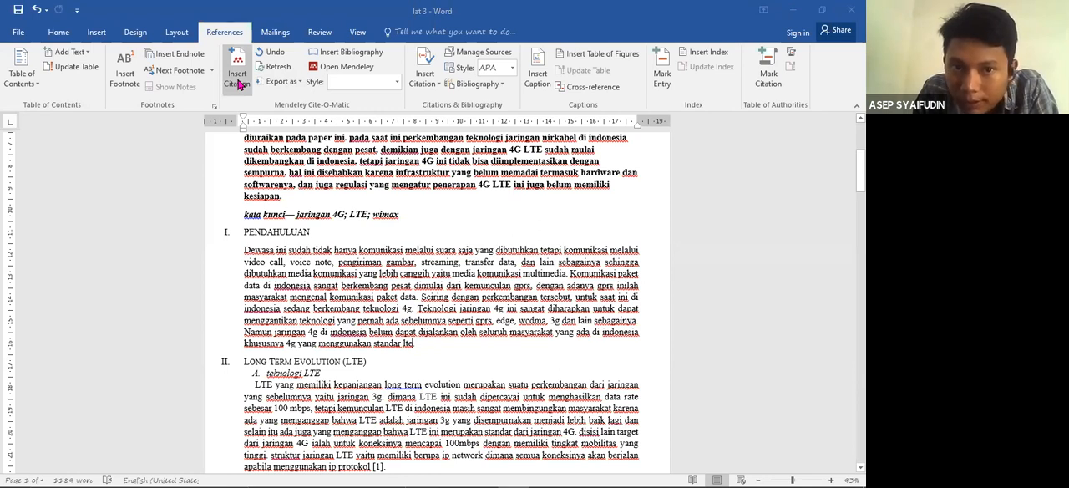
click(239, 83)
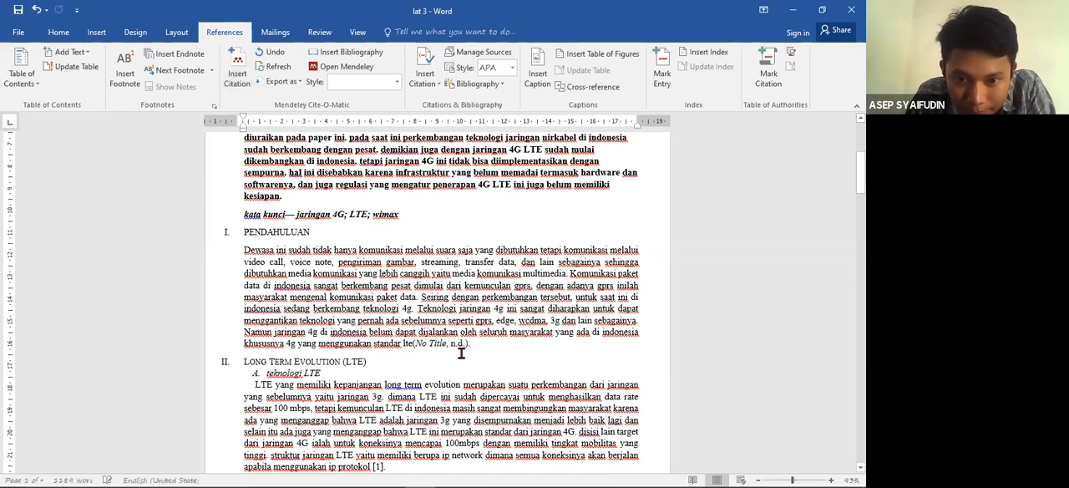
- Change the Mendeley citation style of the document to IEEE
click(445, 344)
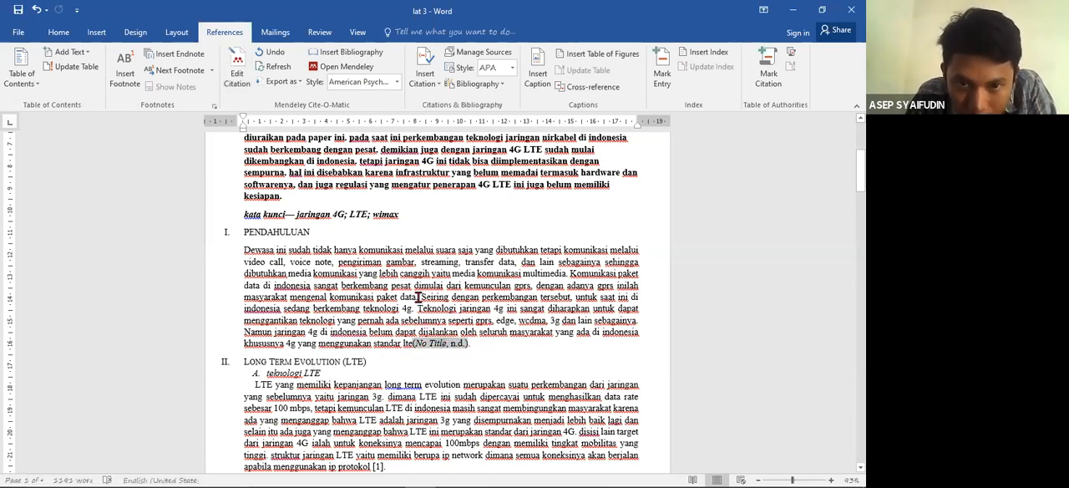
click(397, 83)
click(397, 100)
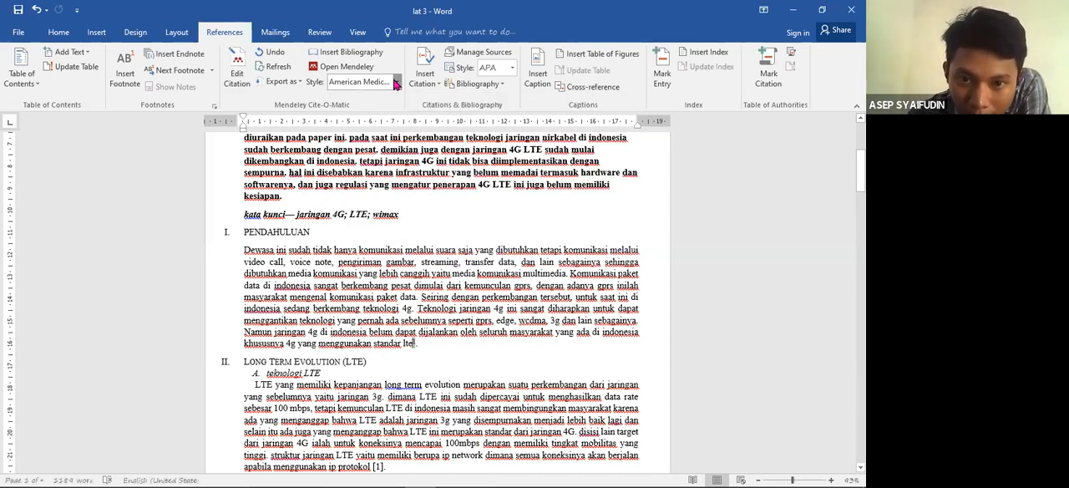
click(397, 83)
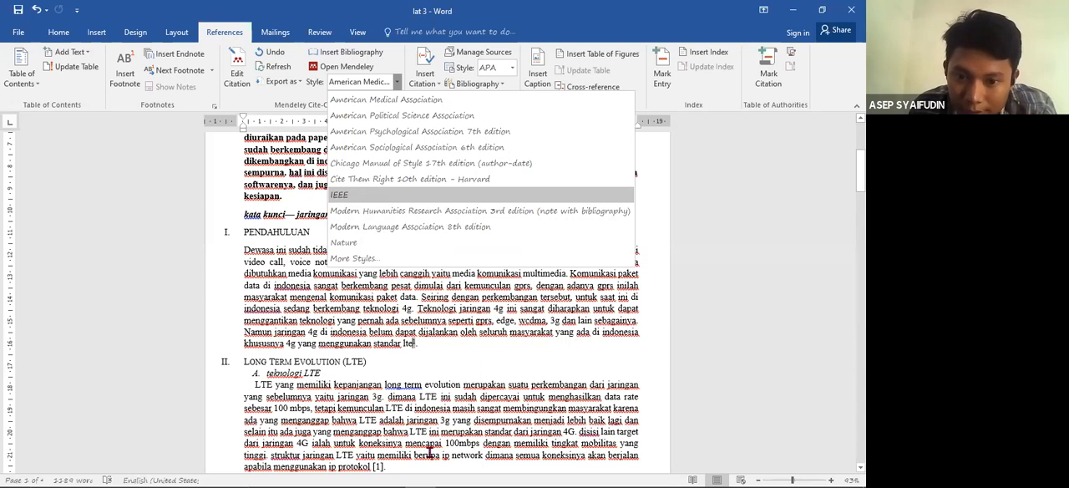
click(361, 196)
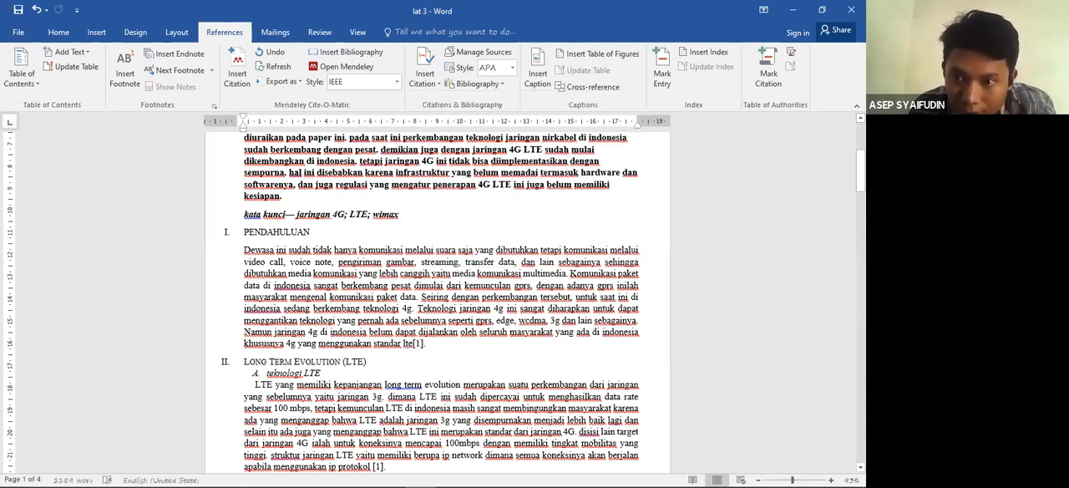
text(.)
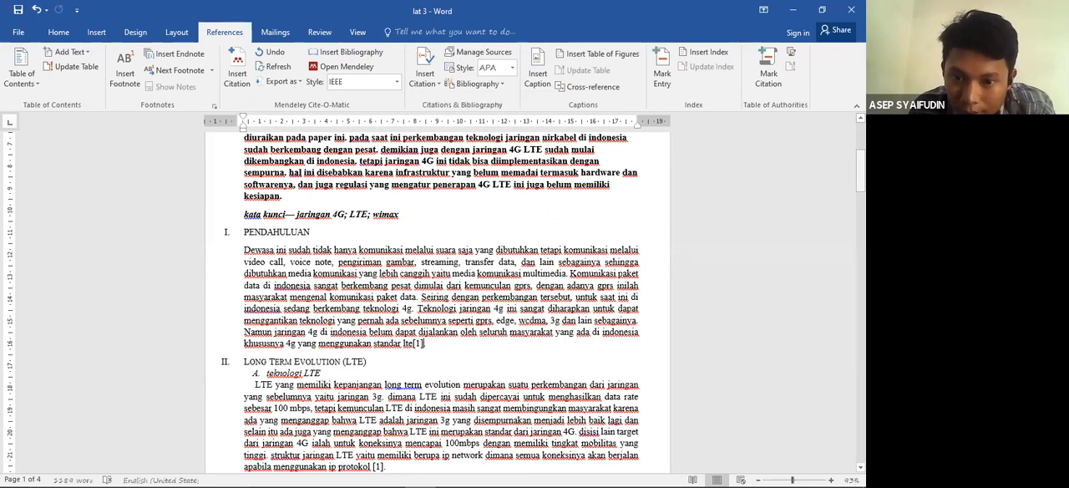
- Switch to the Chrome browser, search for "scoolar" and open Google Scholar from the results
drag(860, 168, 860, 377)
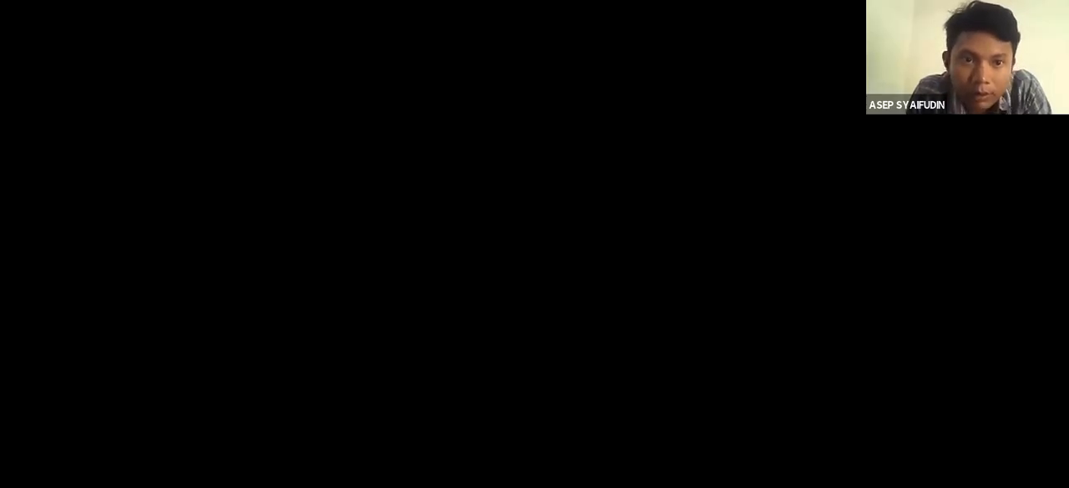
click(117, 35)
text(sc)
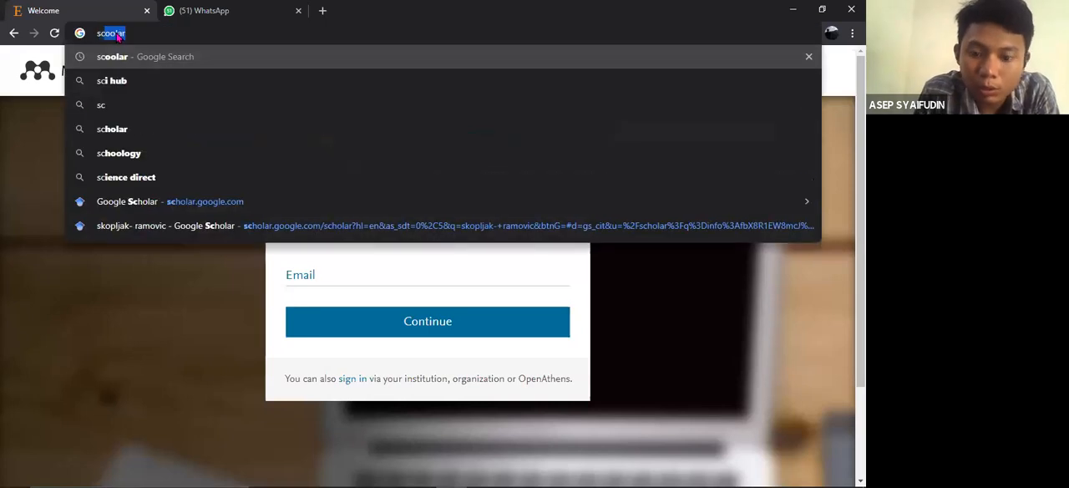
key(Return)
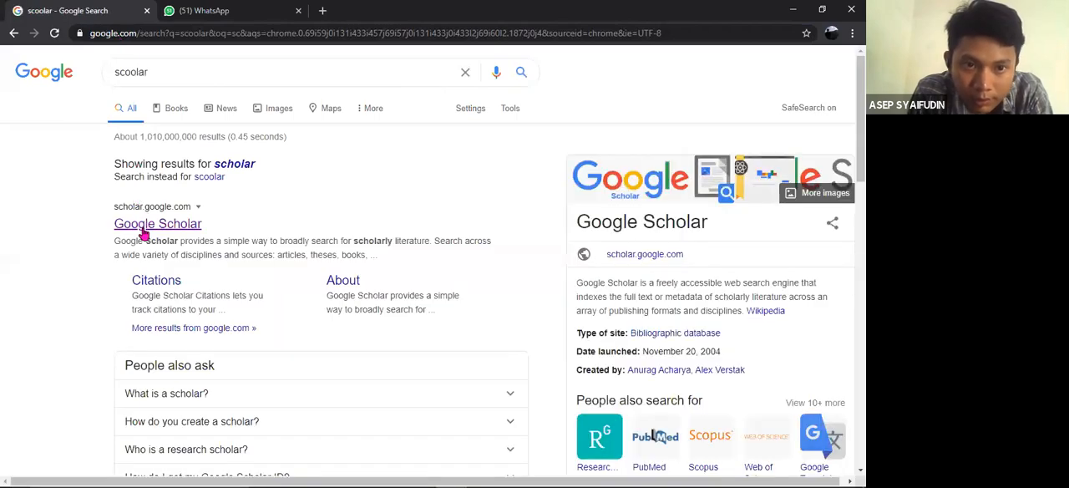
click(144, 233)
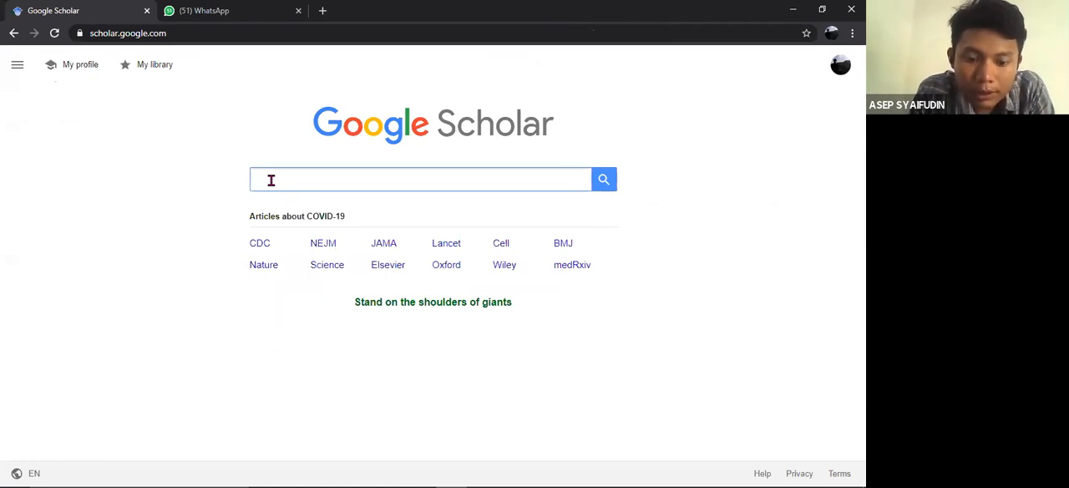
- Search Google Scholar for the reference by its author's full name
text(uraksa mak)
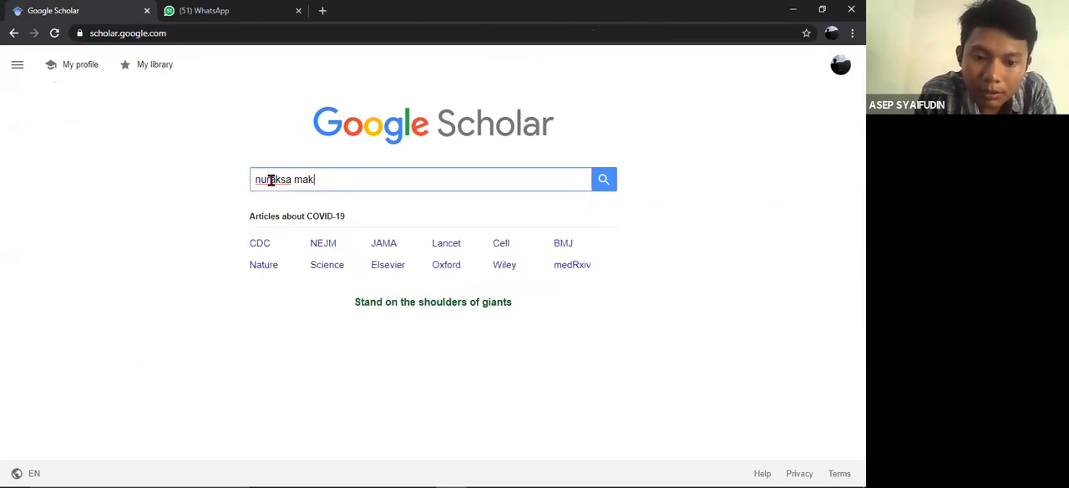
text(odian)
click(604, 182)
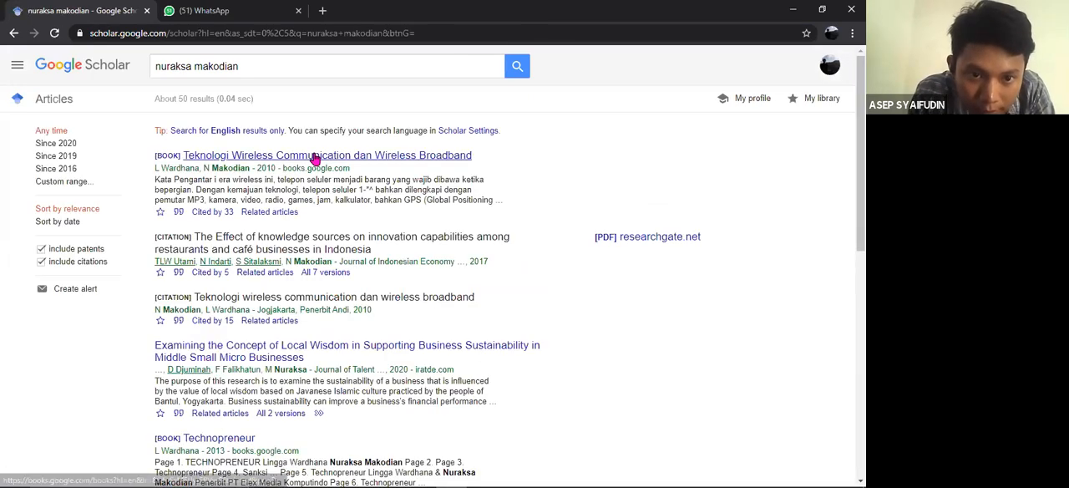
- Export the EndNote citation of the book "Teknologi Wireless Communication dan Wireless Broadband", after viewing its BibTeX version
click(178, 213)
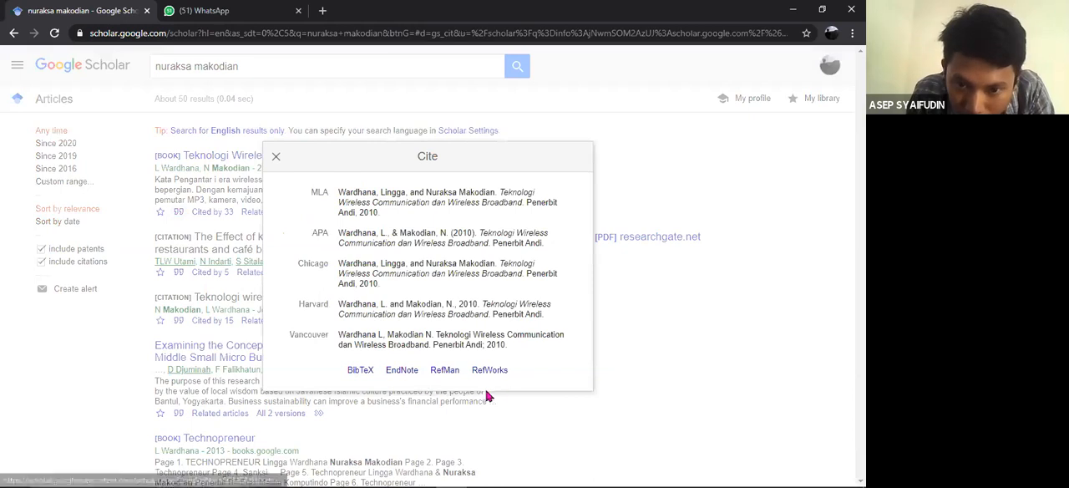
click(358, 377)
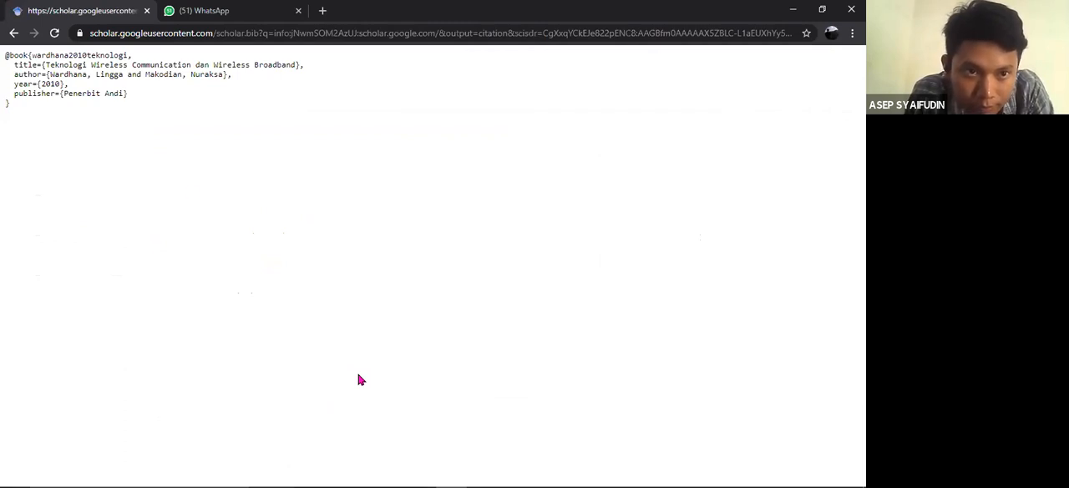
click(13, 34)
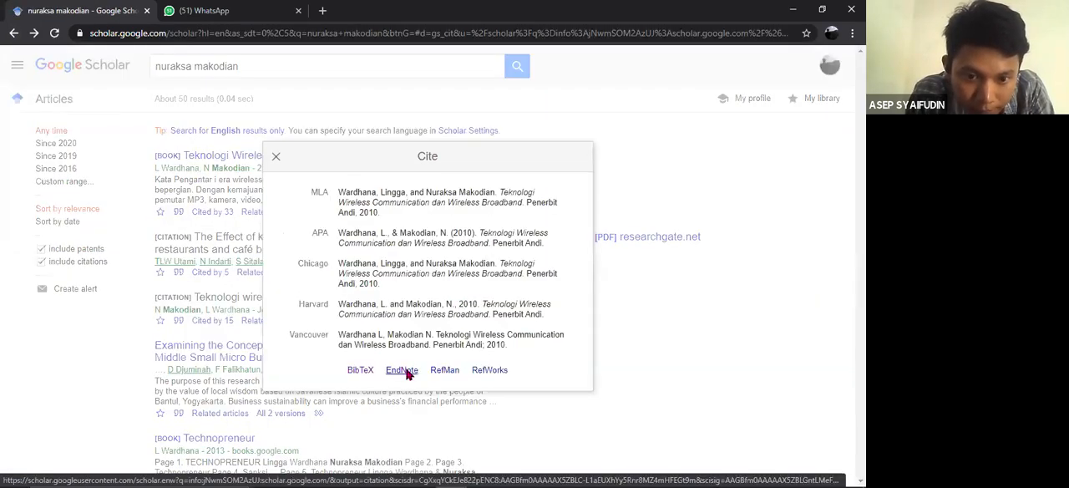
click(404, 370)
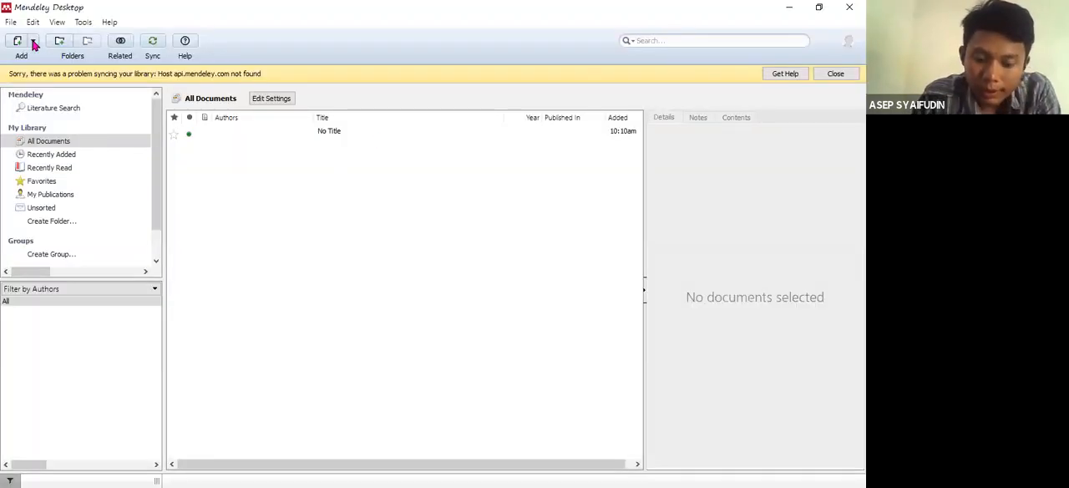
- Add the exported file "scholar" from the ICT folder on drive E to the Mendeley library
click(34, 42)
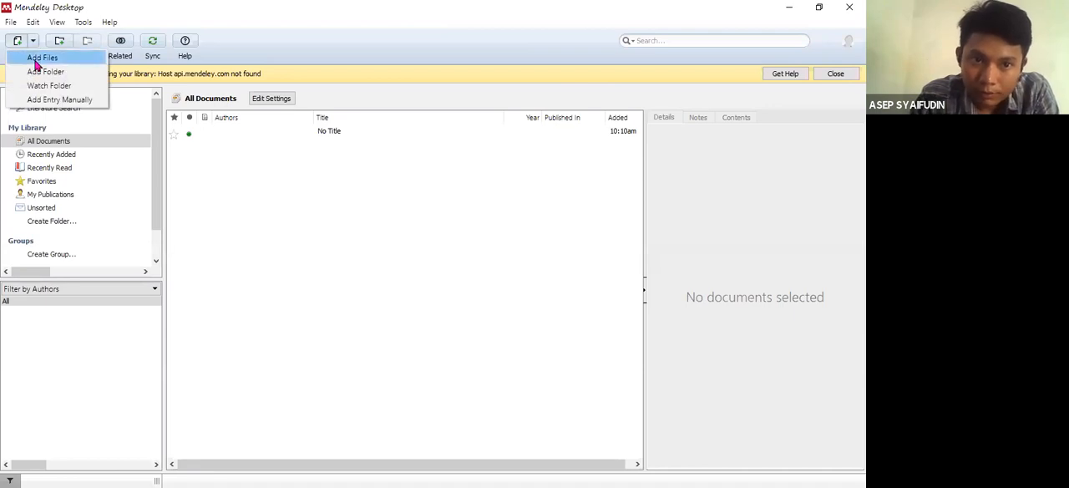
click(37, 63)
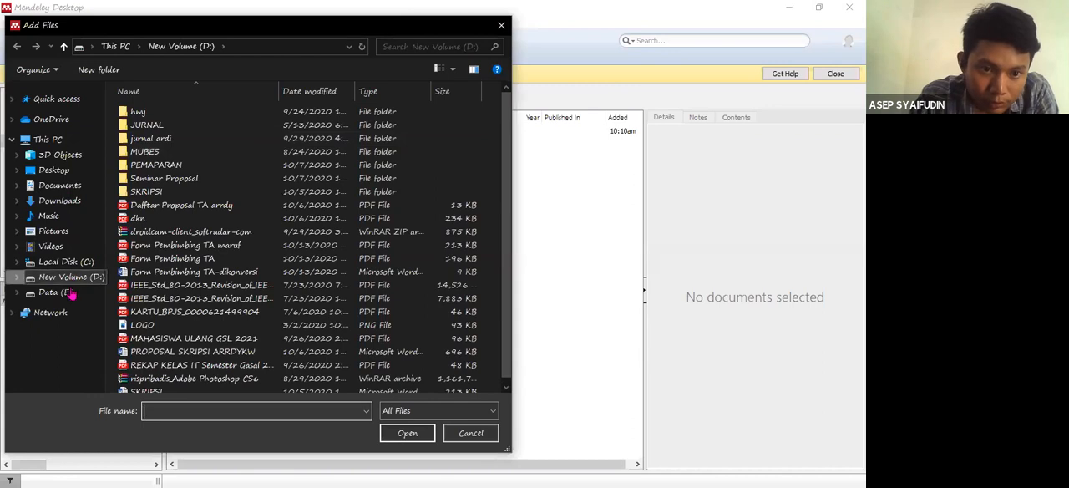
click(71, 294)
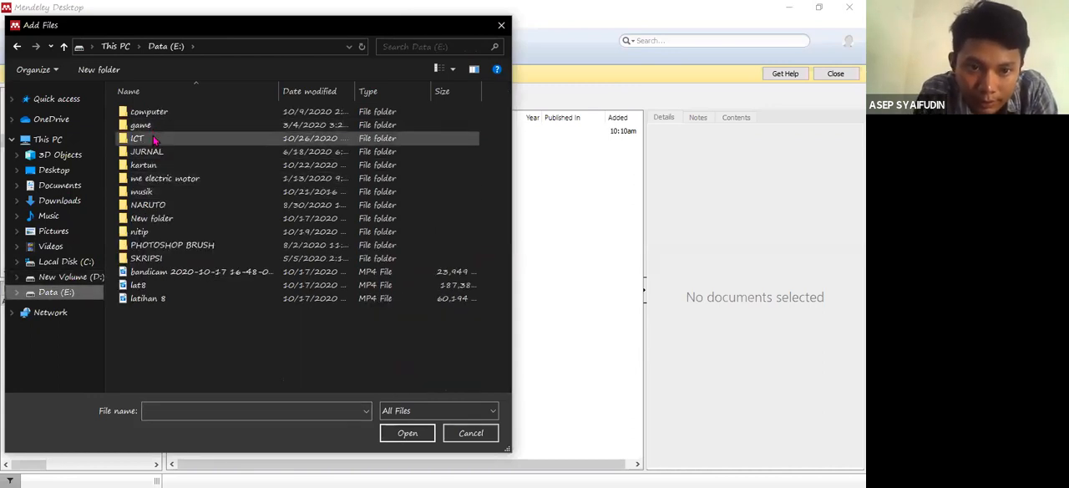
double_click(137, 138)
click(209, 191)
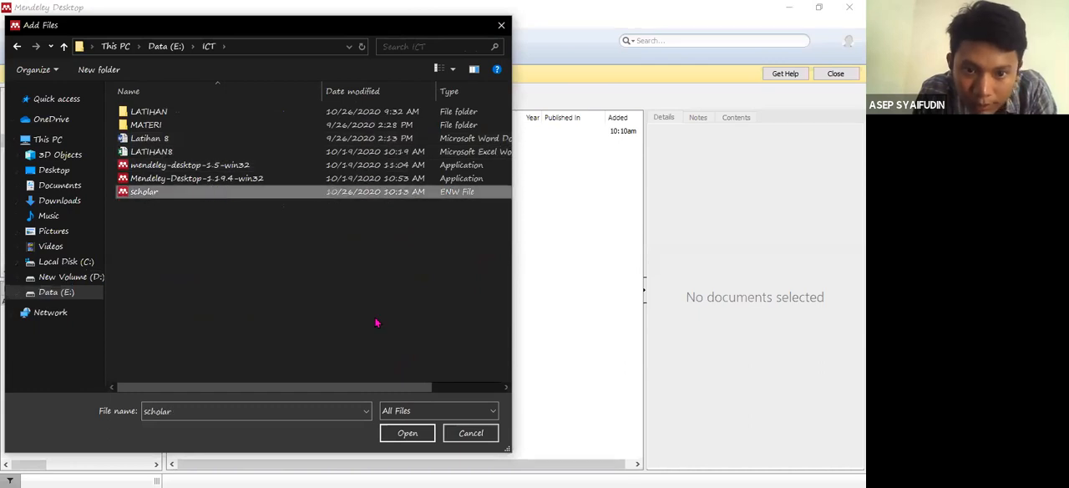
click(407, 432)
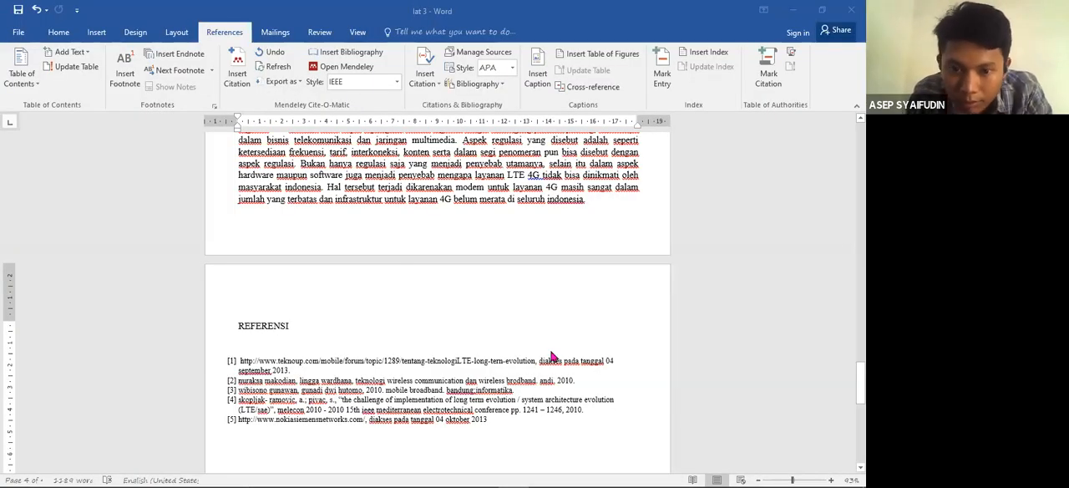
- Switch to Word and insert a Mendeley citation after "standar dari jaringan 4G" in the "teknologi LTE" paragraph
drag(861, 382, 861, 156)
scroll(406, 317, down, 8)
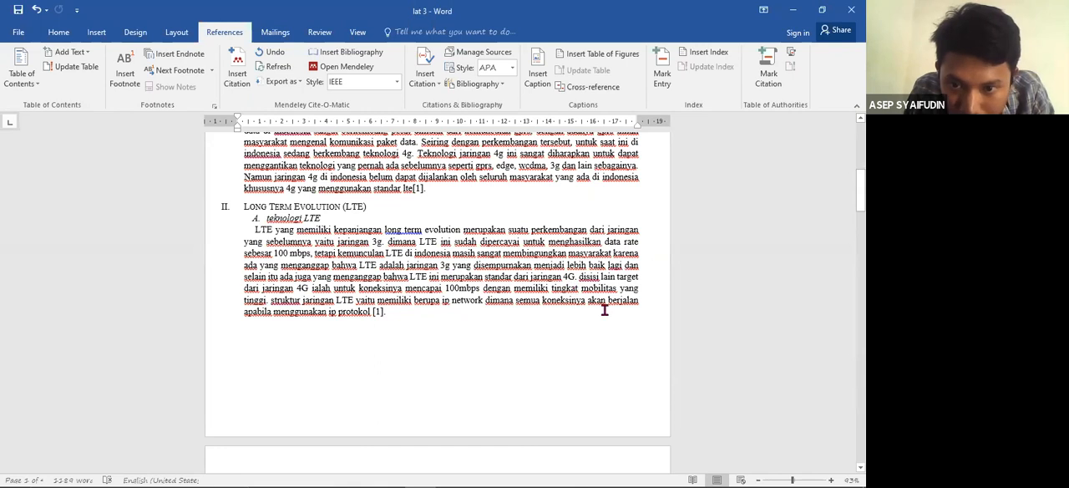
click(589, 269)
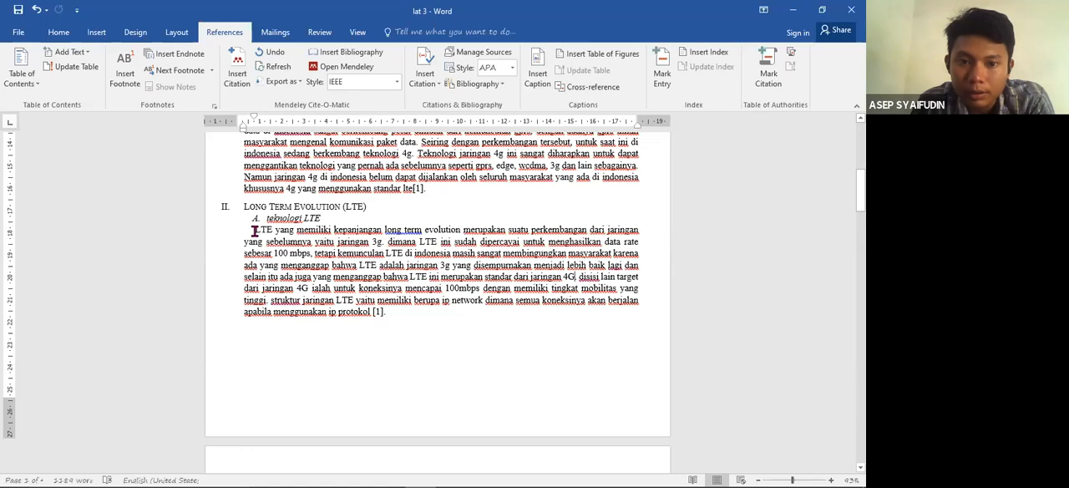
drag(253, 230, 573, 285)
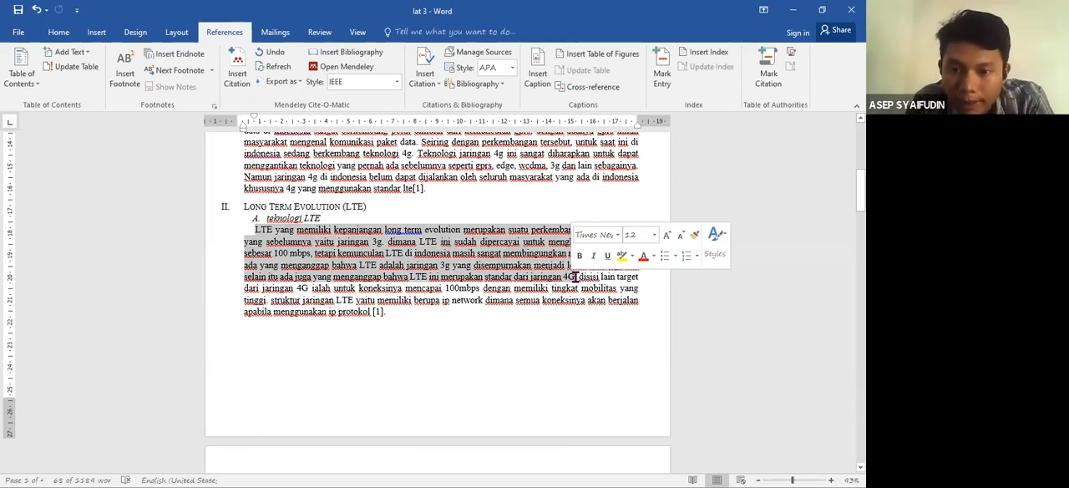
click(576, 277)
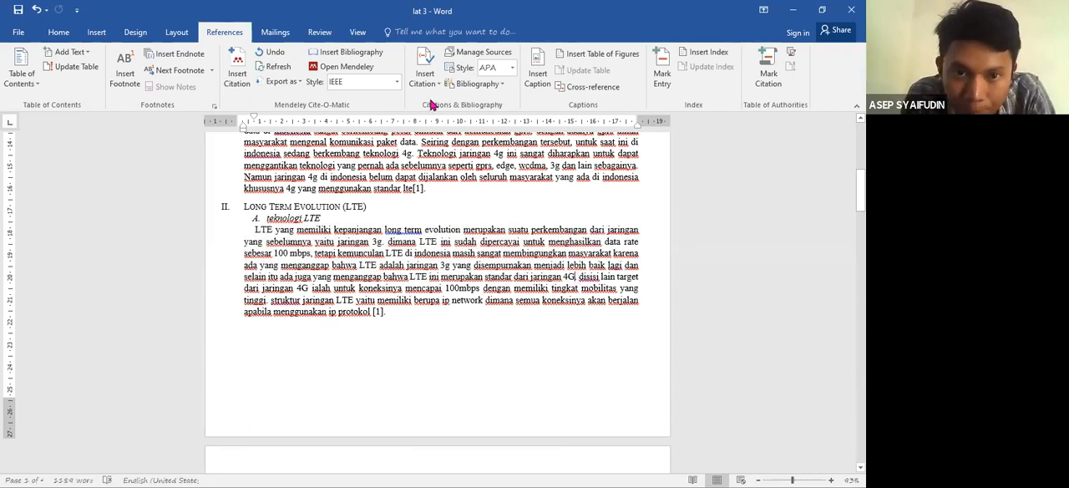
click(240, 79)
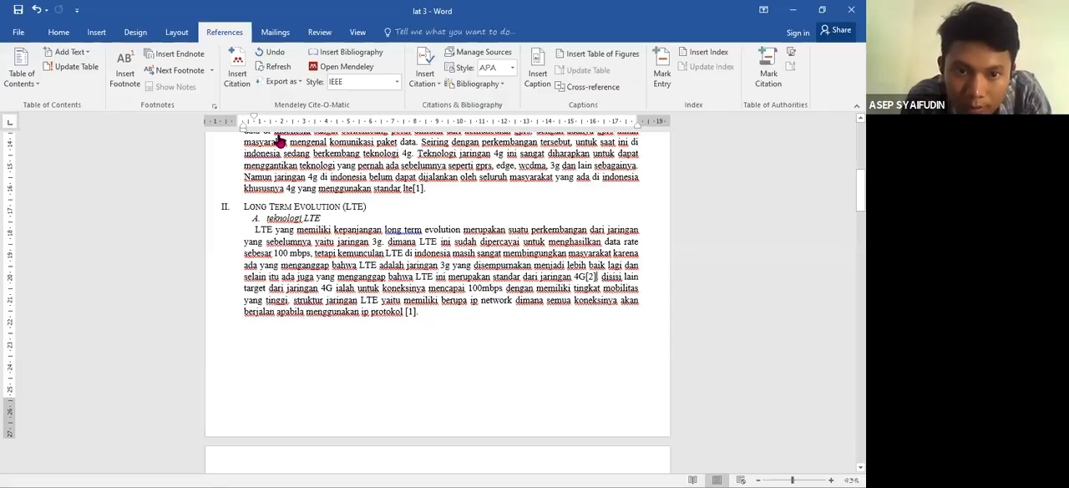
- Switch to Chrome and search Google Scholar for the third reference by its author's full name
key(alt+Tab)
triple_click(158, 65)
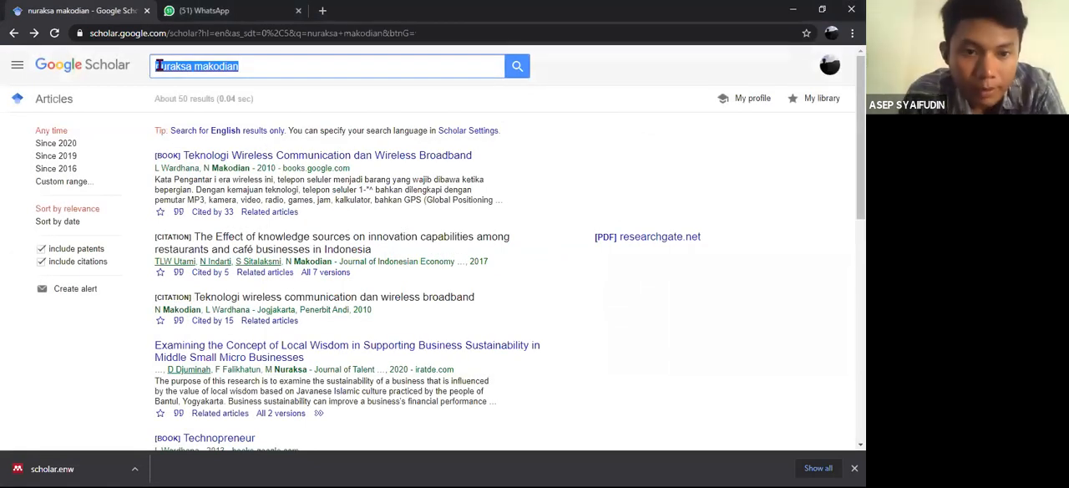
text(wibisono gunawan)
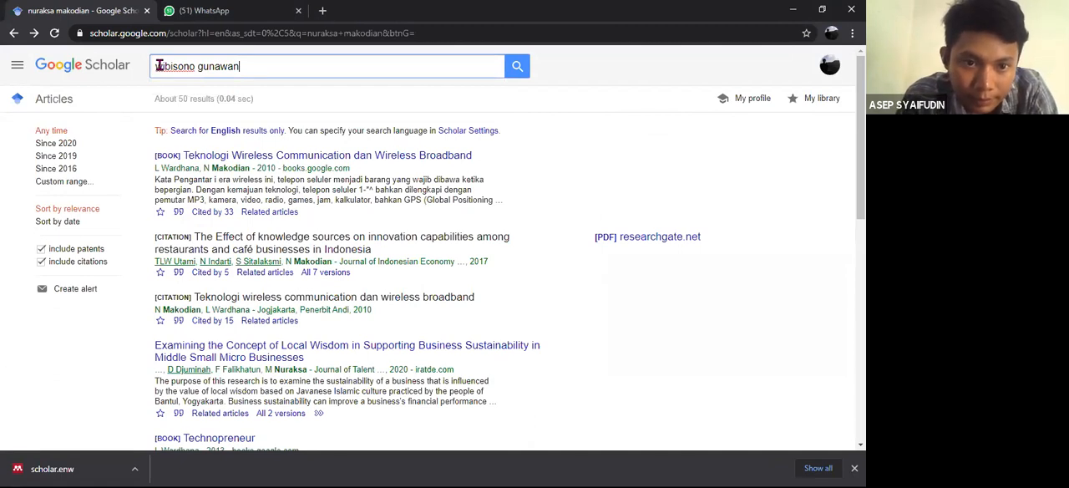
key(Return)
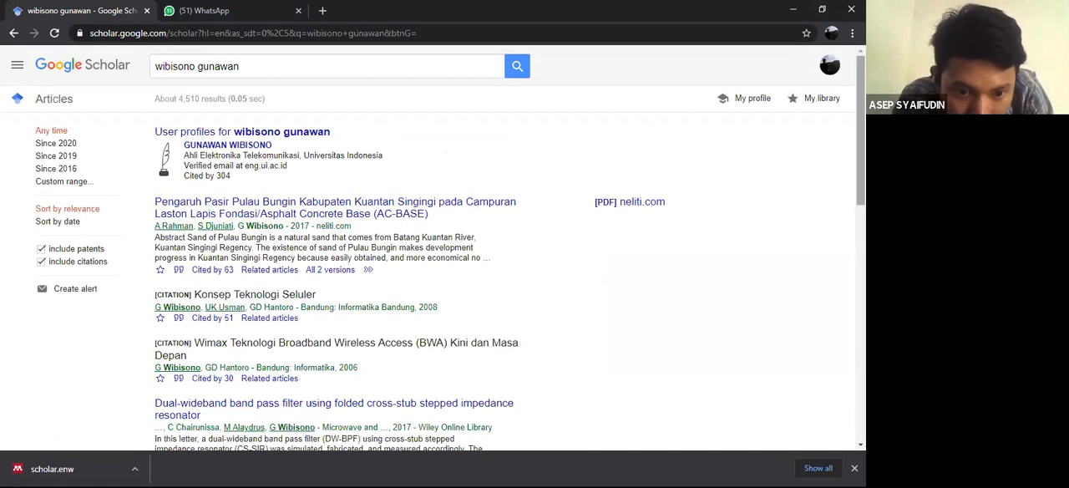
- Export the EndNote citation of "Mobile Broadband Trend Teknologi Wireless Saat Ini dan Masa Datang", after viewing its BibTeX version
scroll(860, 125, down, 3)
scroll(432, 249, down, 2)
scroll(451, 247, down, 2)
scroll(509, 247, down, 2)
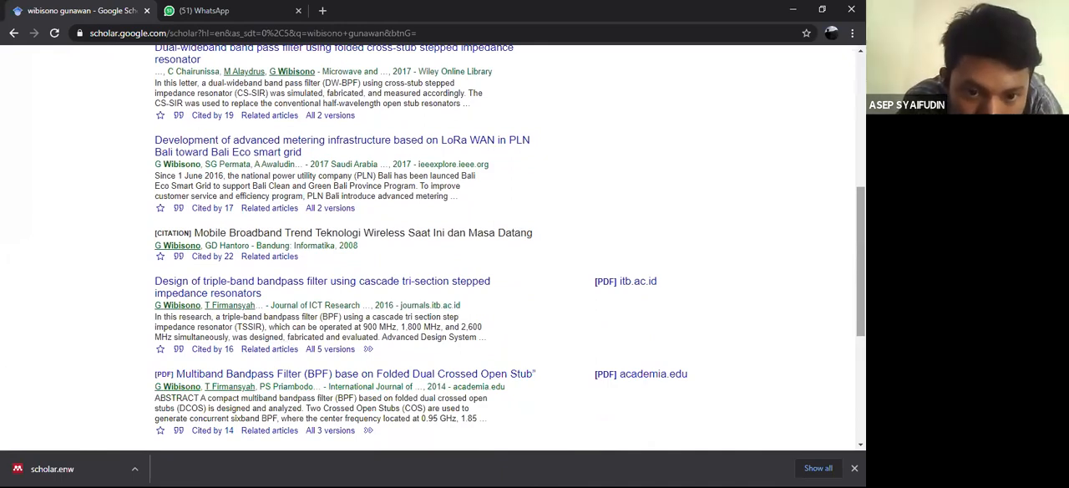
click(178, 259)
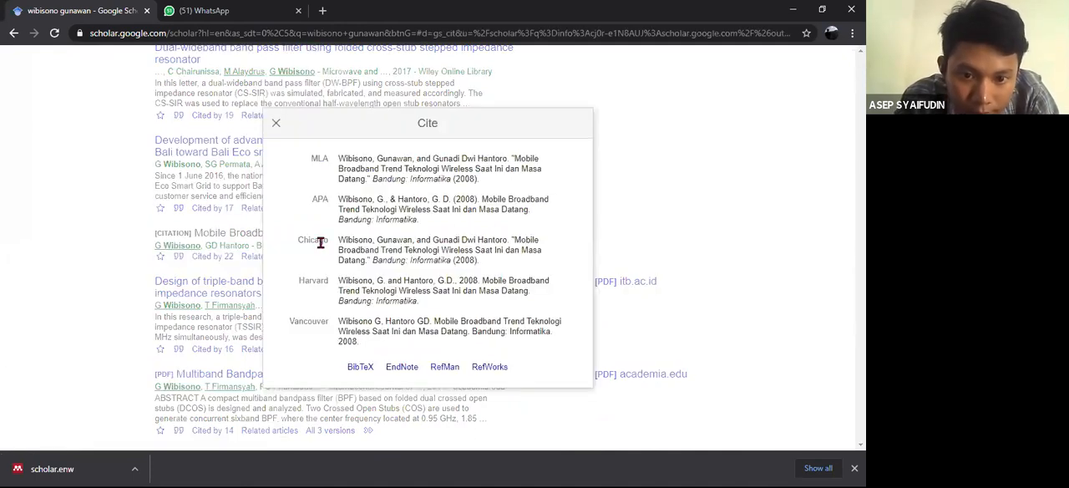
click(360, 369)
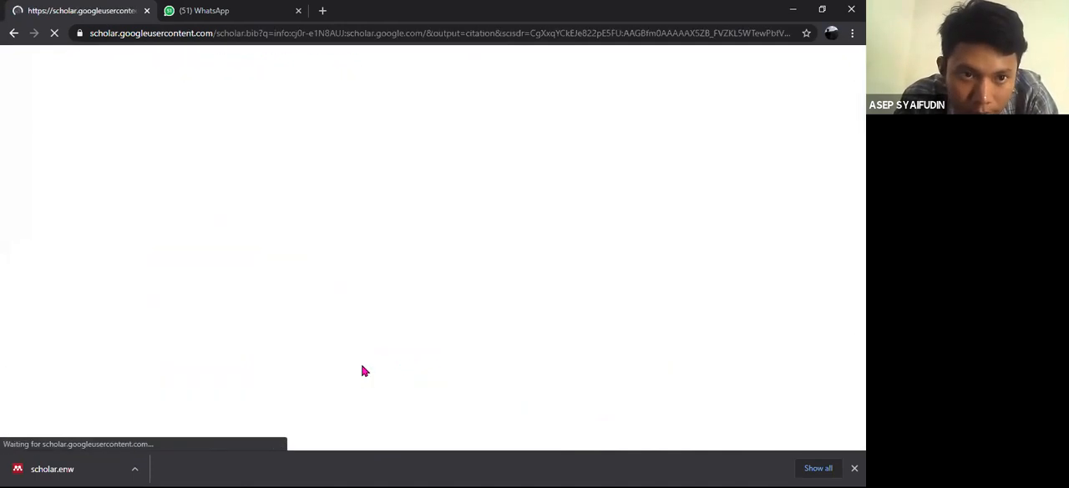
click(13, 33)
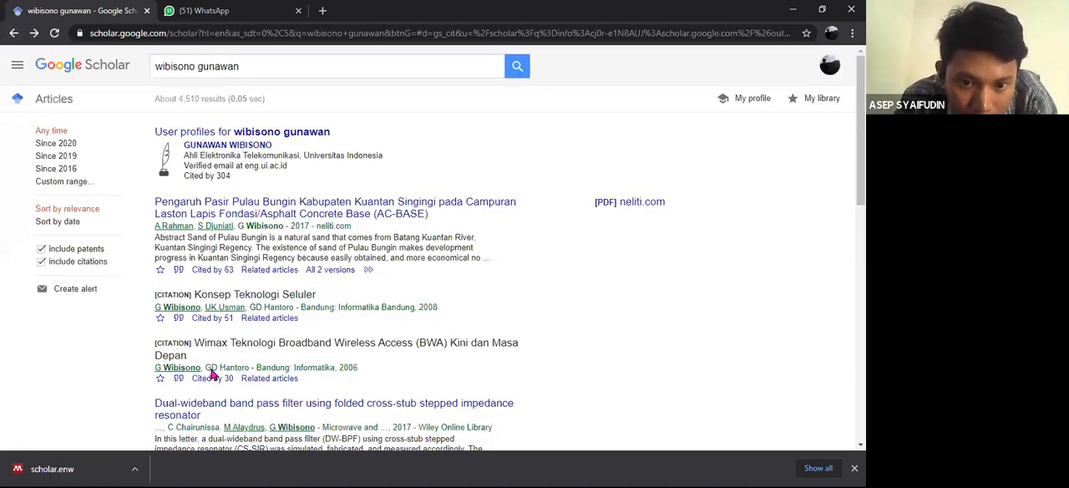
click(402, 370)
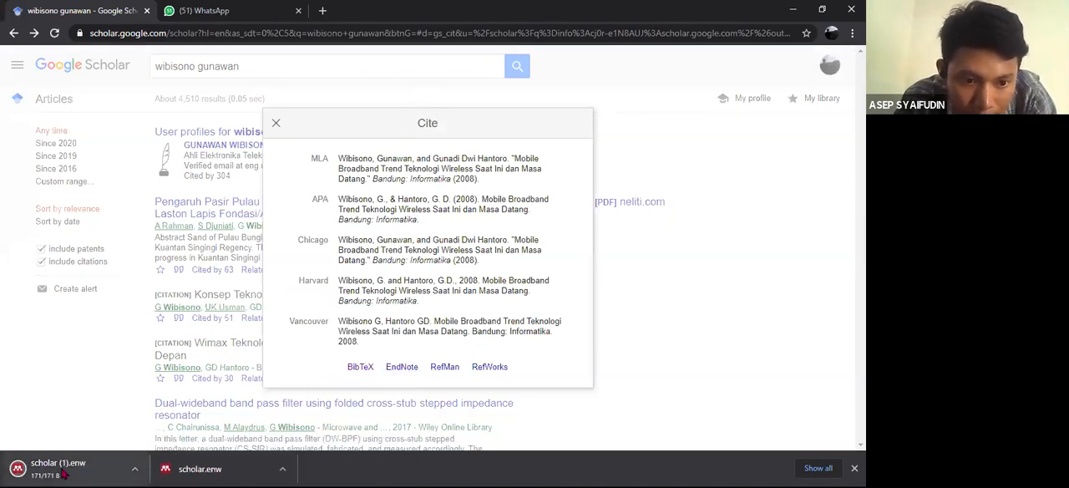
click(276, 125)
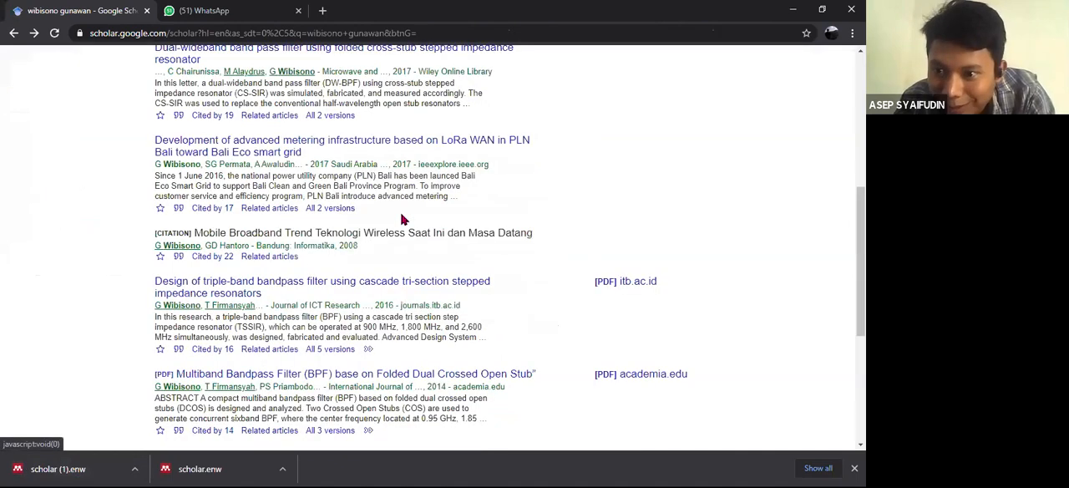
- Search Google Scholar for the fourth reference by its author's surname, using the suggested query
scroll(614, 55, up, 5)
drag(274, 66, 90, 72)
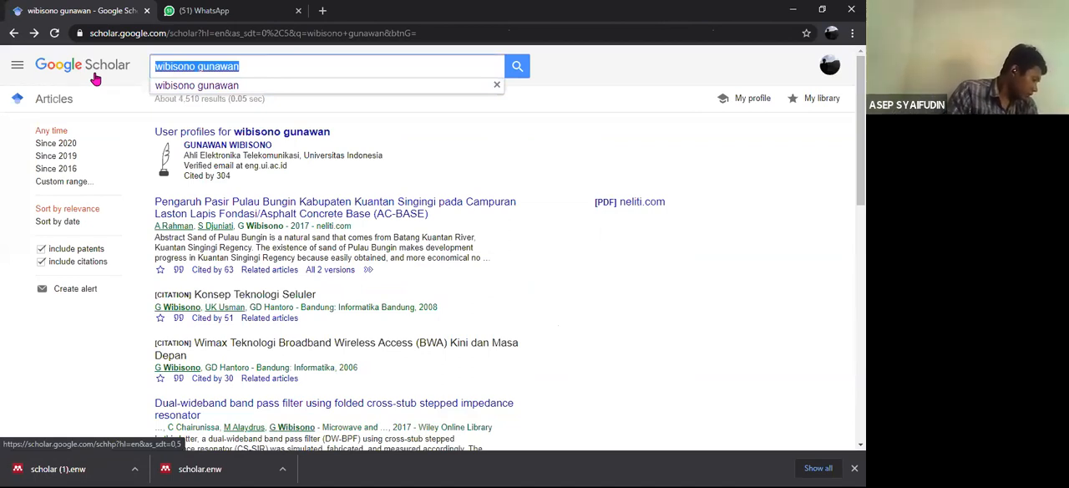
text(skopl)
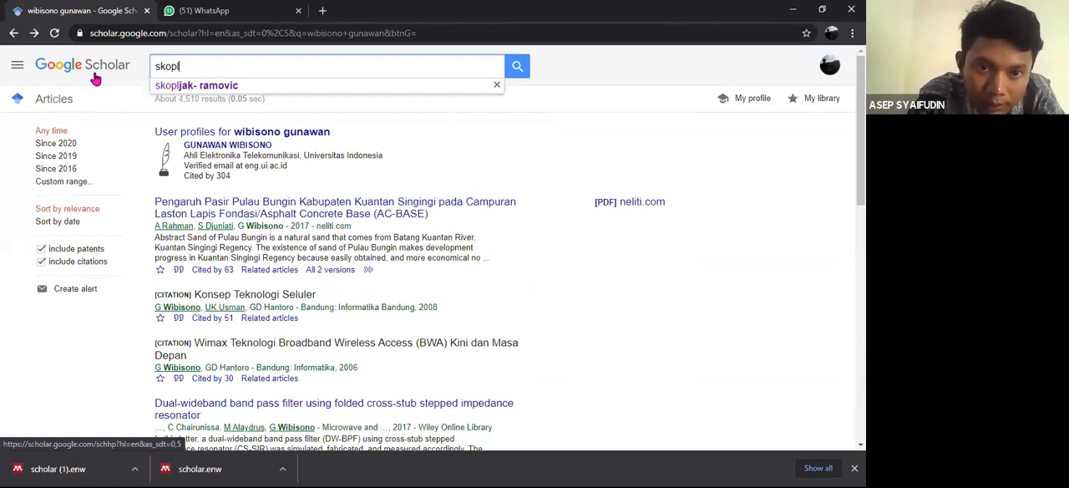
text(jak)
click(192, 86)
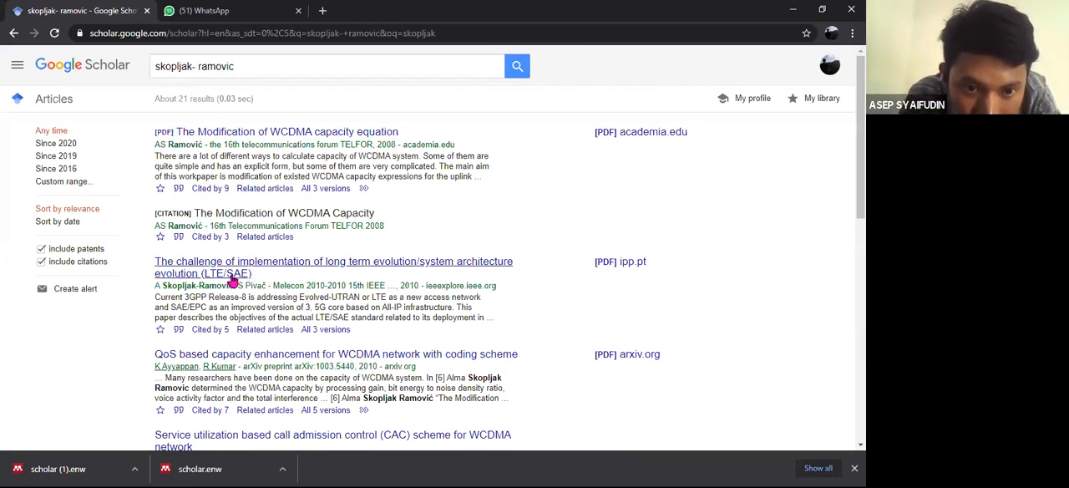
- Export the EndNote citation of "The challenge of implementation of long term evolution/system architecture evolution (LTE/SAE)"
click(177, 330)
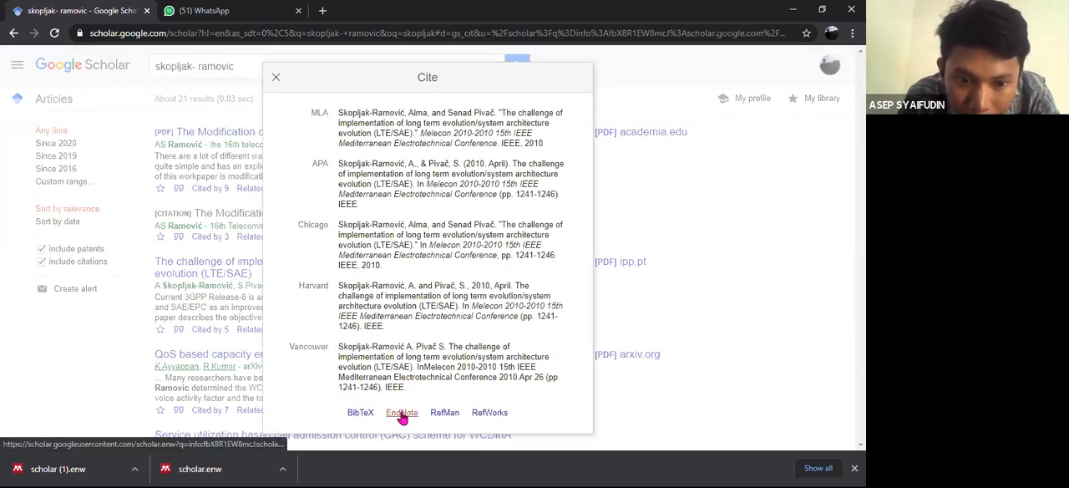
click(401, 413)
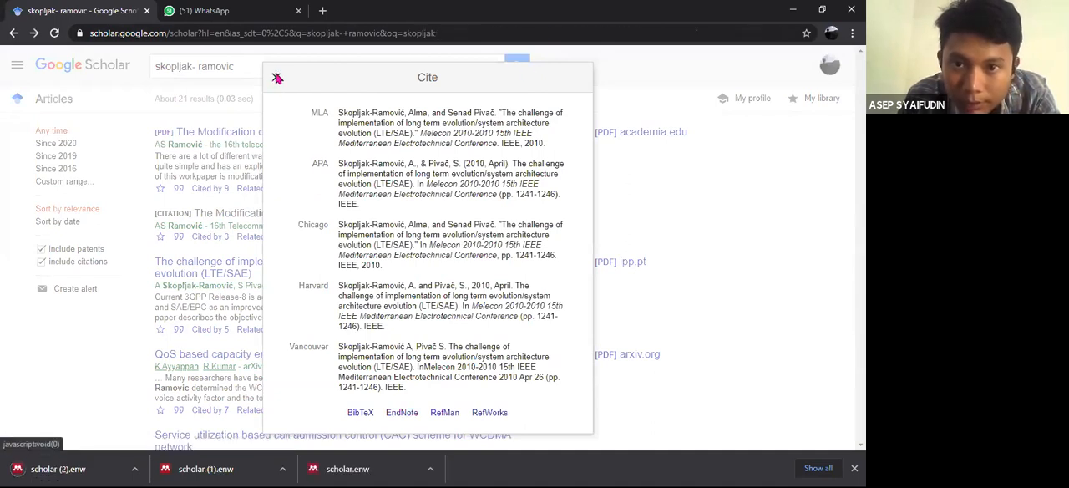
click(277, 77)
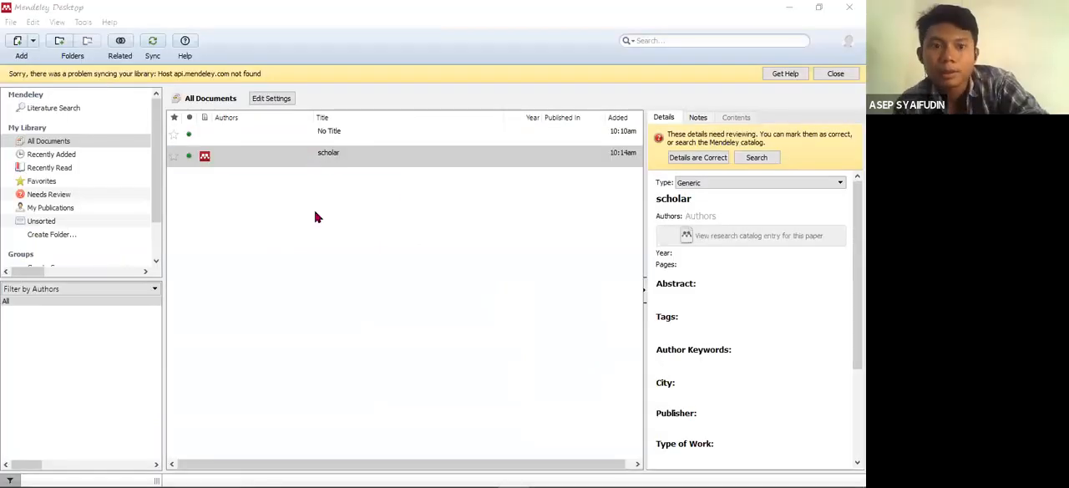
- Switch to Mendeley Desktop and add the file "scholar (1)" from the ICT folder to the library
click(32, 43)
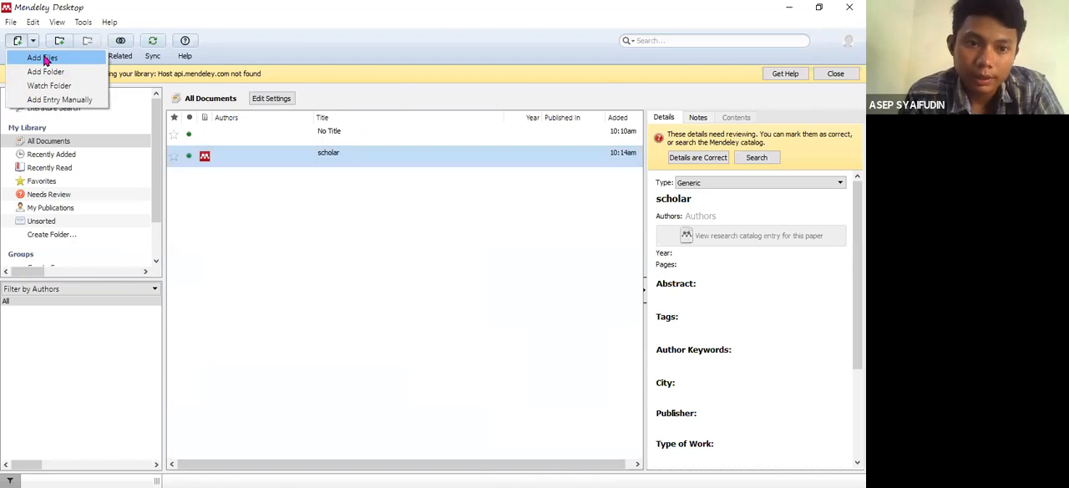
click(44, 58)
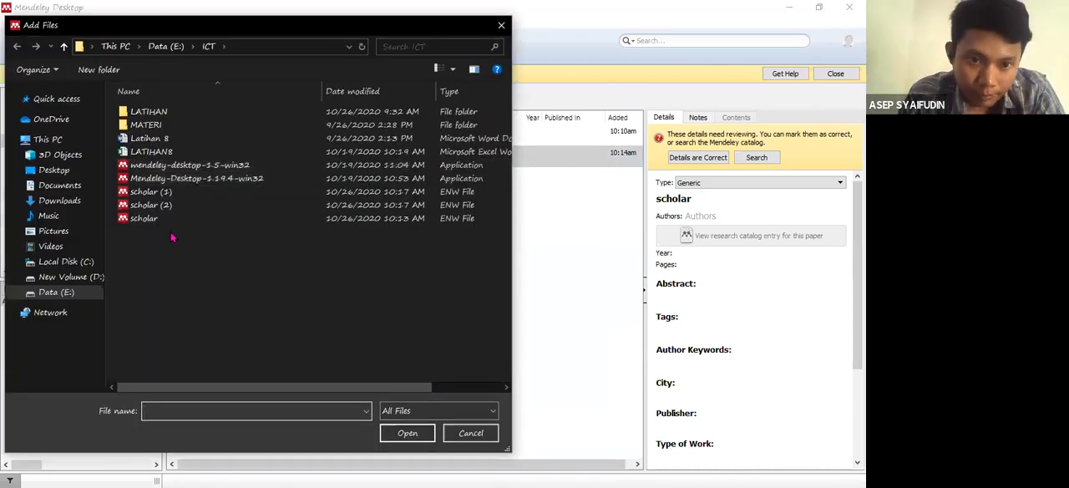
click(169, 197)
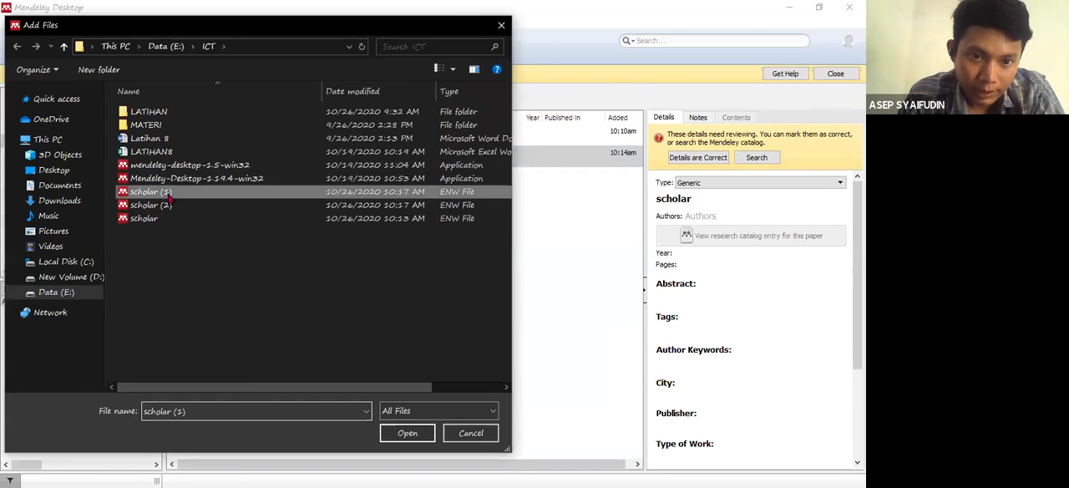
click(412, 435)
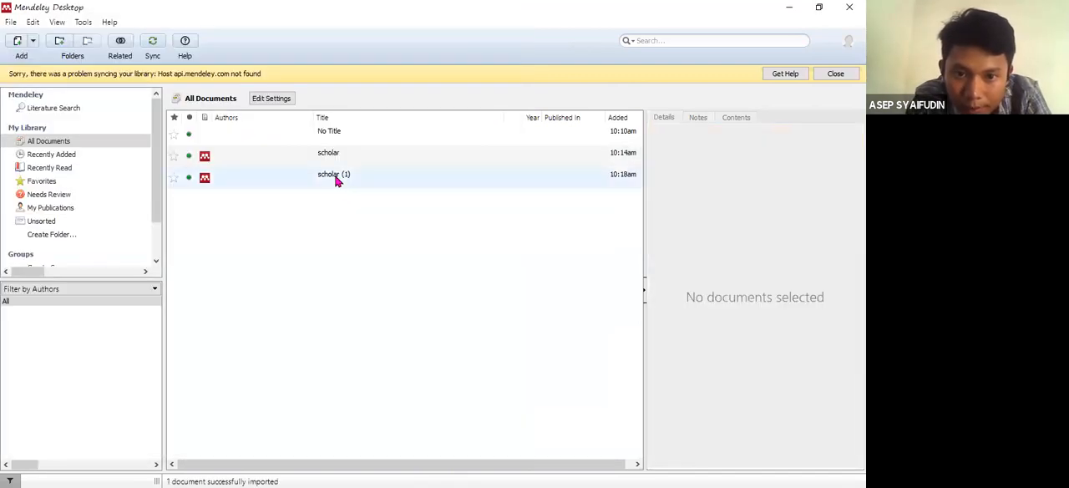
click(336, 181)
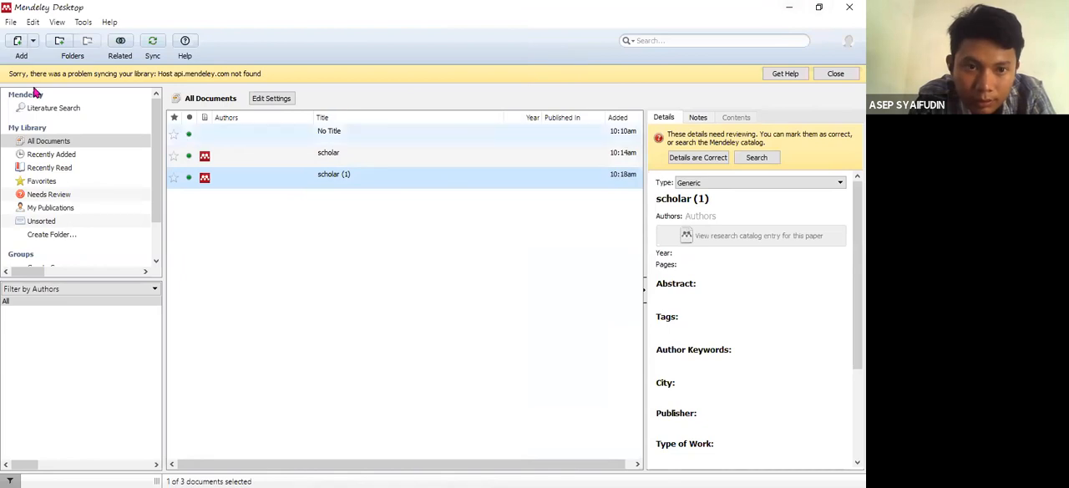
- Add the file "scholar (2)" from the ICT folder to the Mendeley library
click(32, 40)
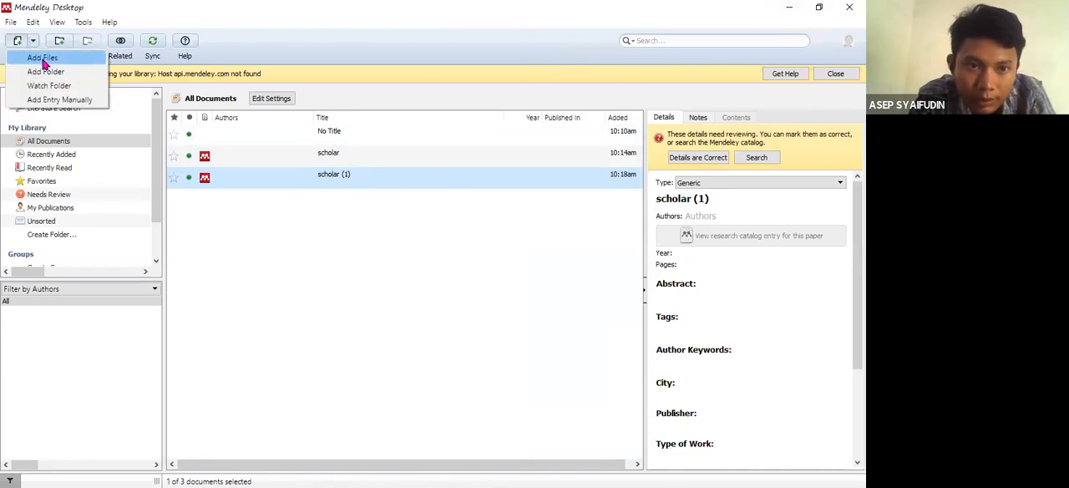
click(44, 60)
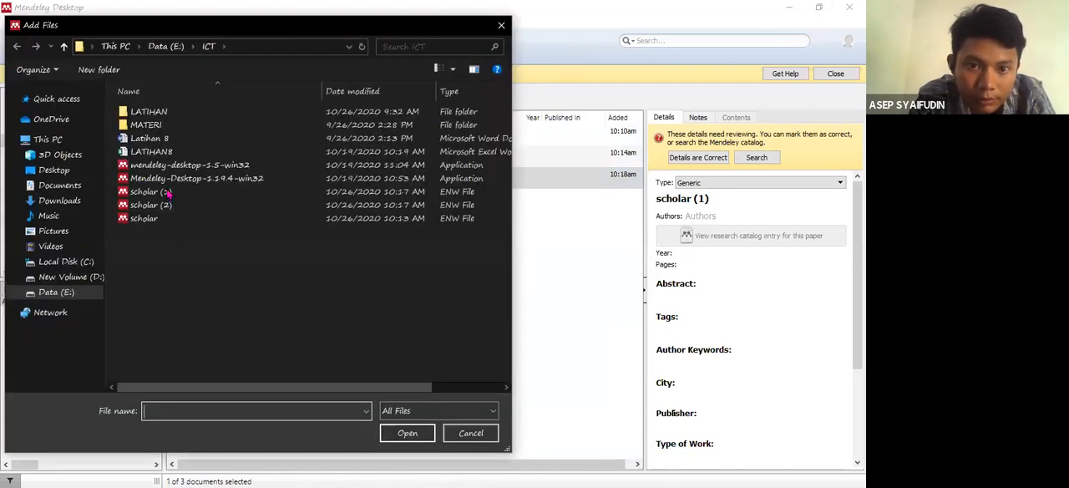
click(167, 209)
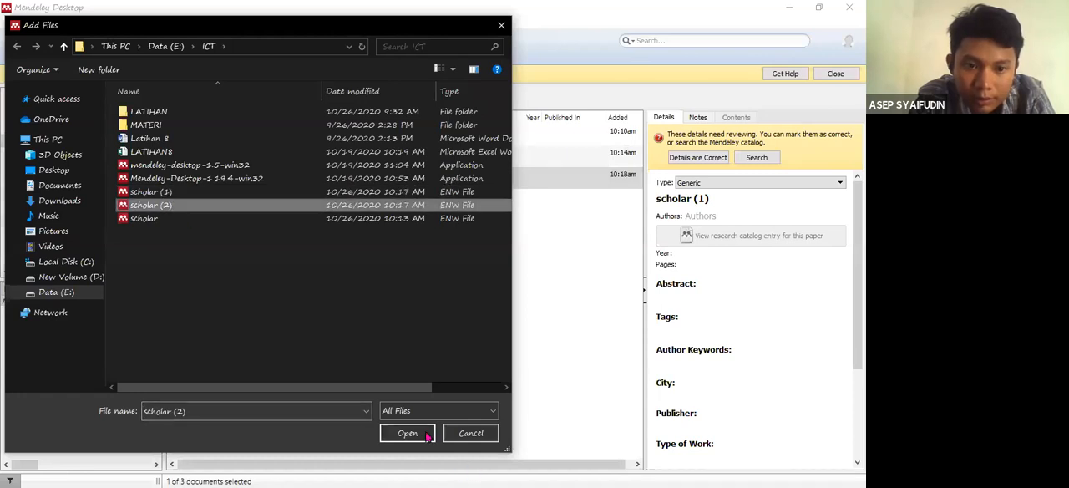
click(409, 434)
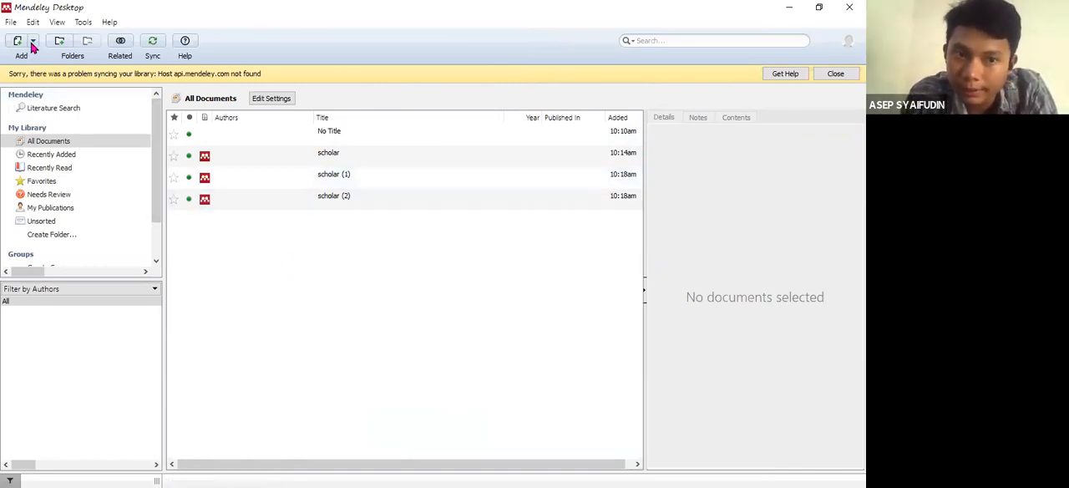
click(32, 44)
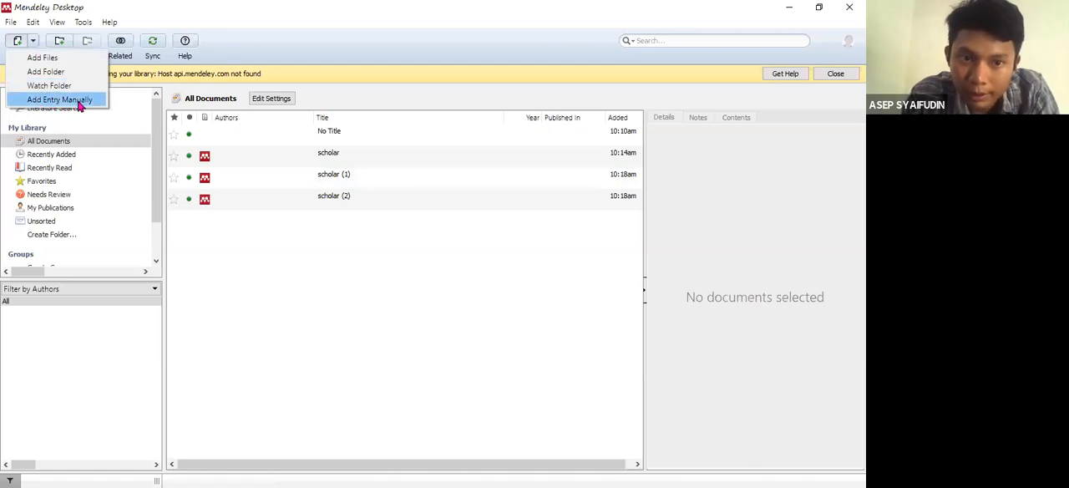
click(81, 101)
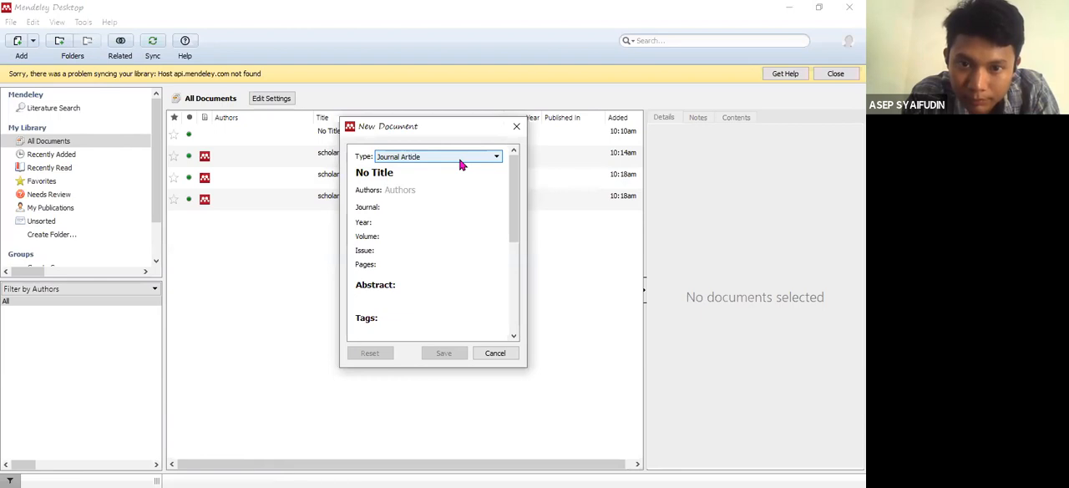
click(459, 165)
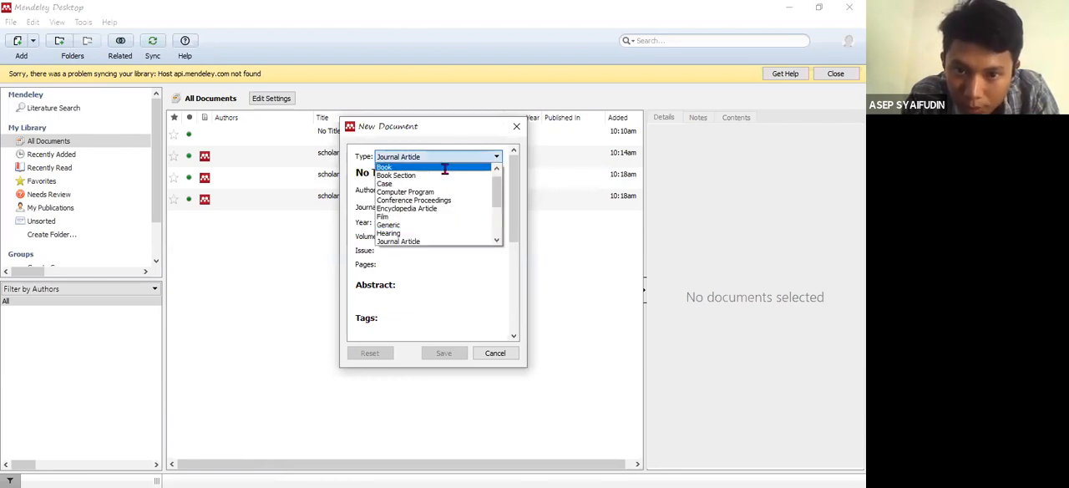
click(447, 166)
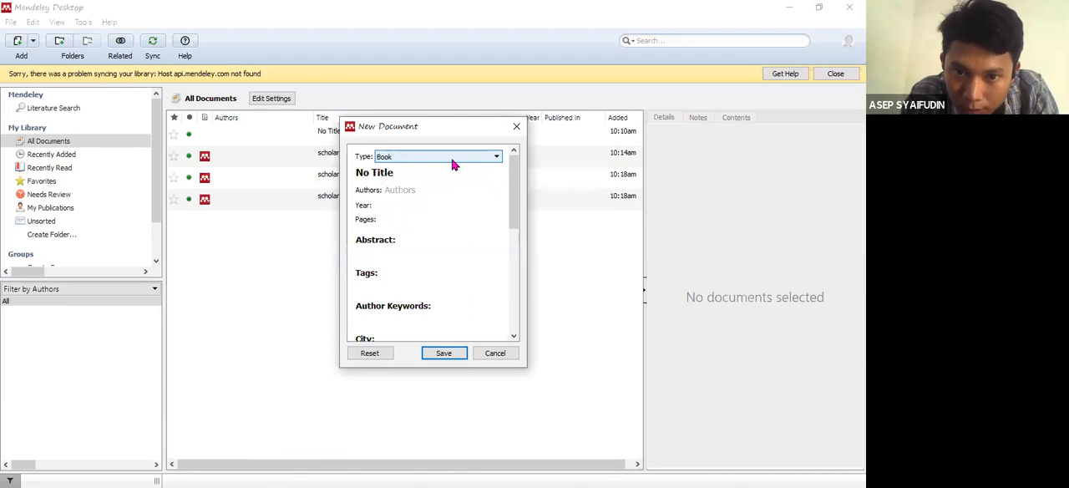
click(393, 156)
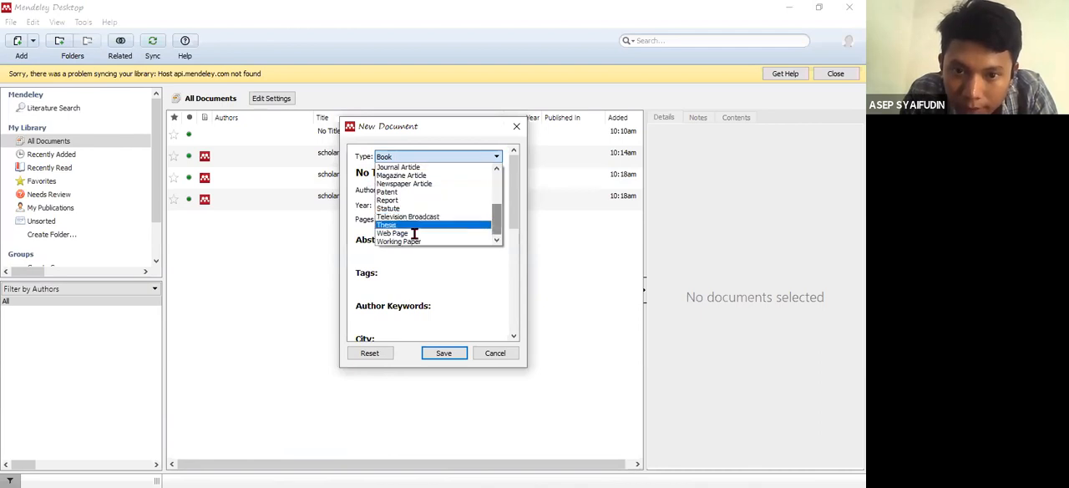
click(410, 230)
scroll(514, 222, down, 4)
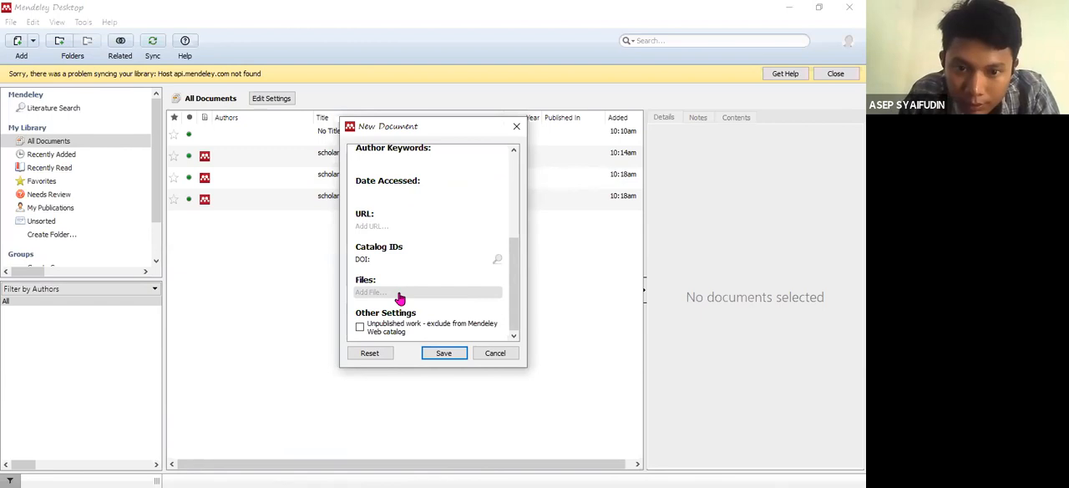
click(372, 220)
text(http://www.nokiasiemensnetworks.com/)
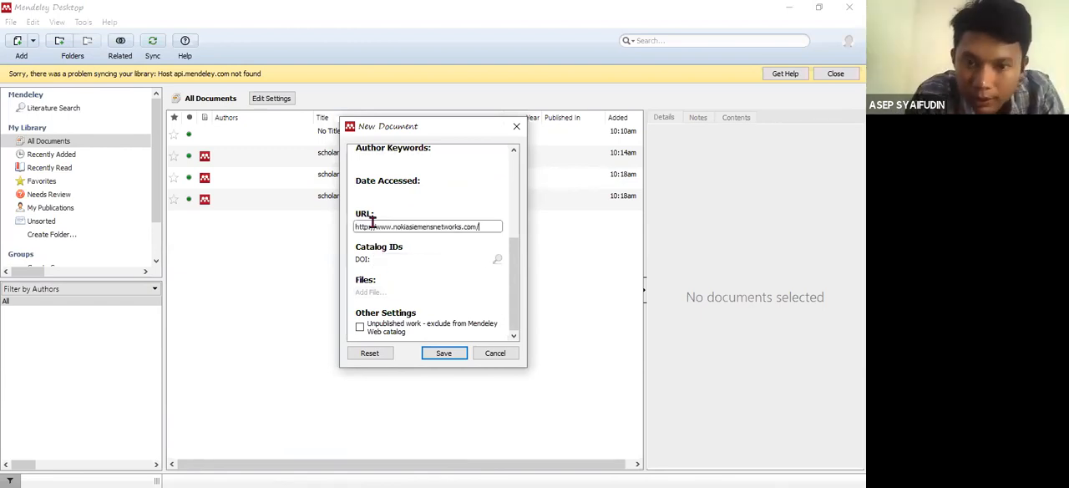
- Set the new web page entry's accessed date to 04 oktober 2013 and save the entry
click(369, 191)
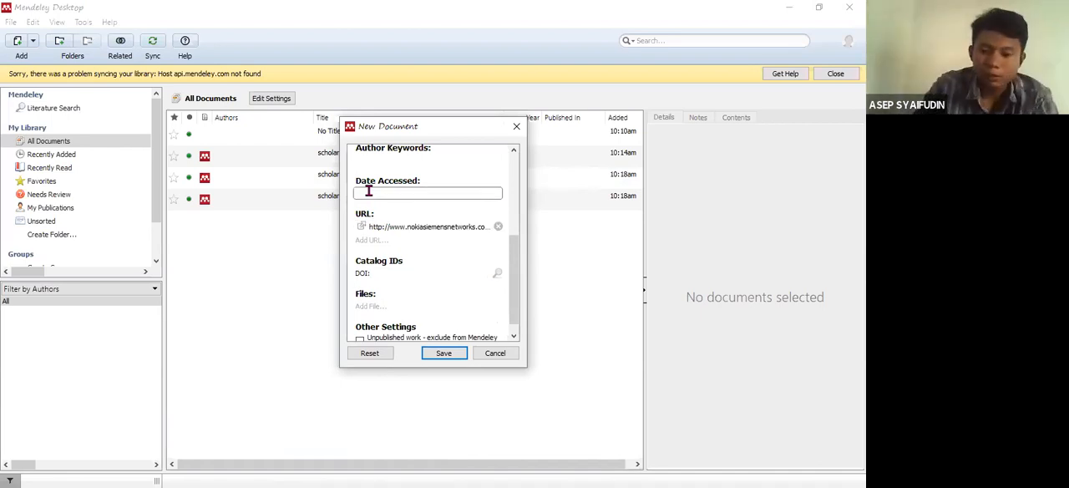
text(04)
text( Feb)
text(er 20)
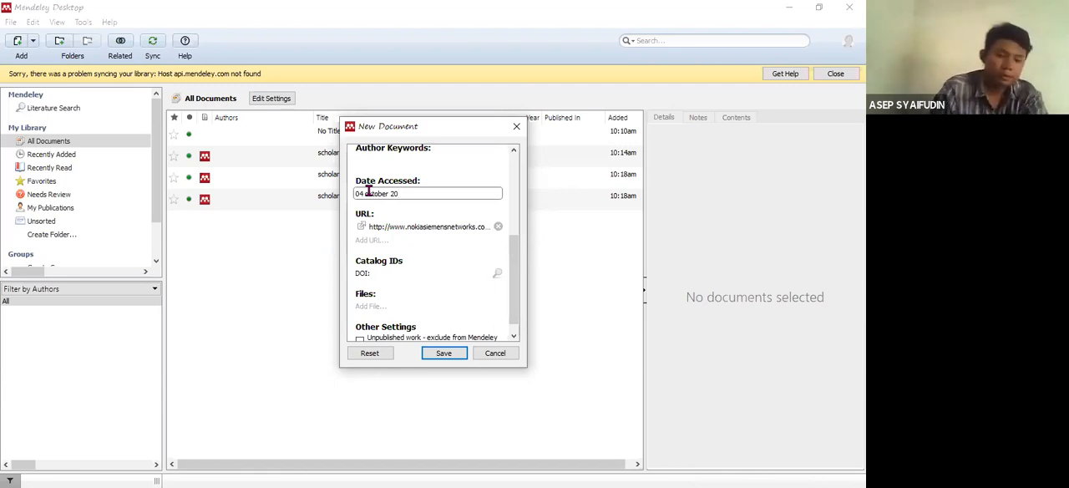
text(13)
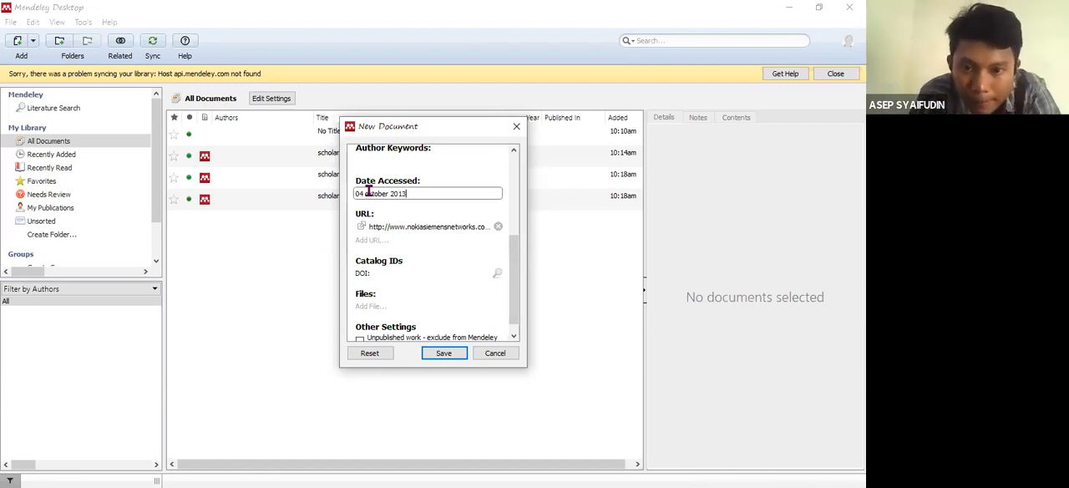
click(443, 353)
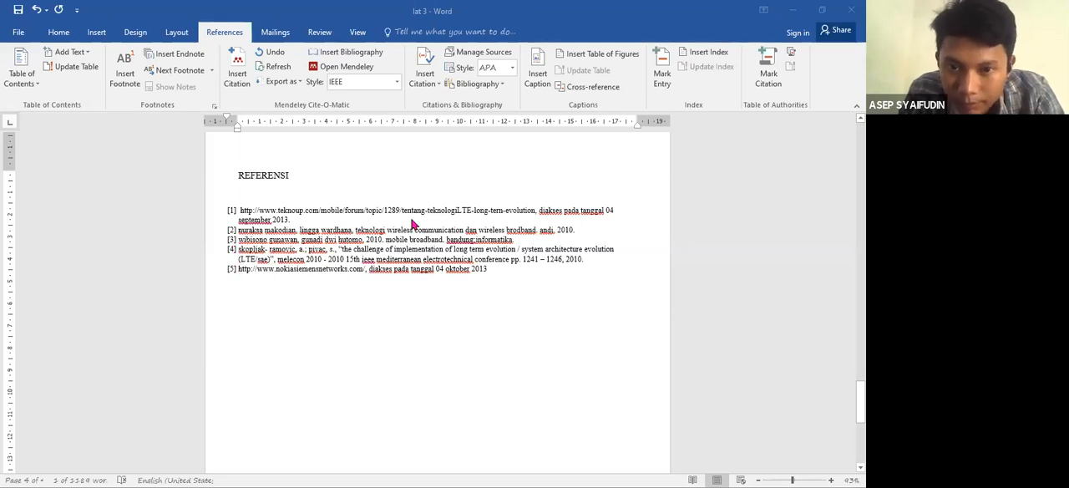
- Switch to the Word document and delete the typed [1] after "menggunakan ip protokol" in the last paragraph before figure 1
drag(860, 391, 860, 265)
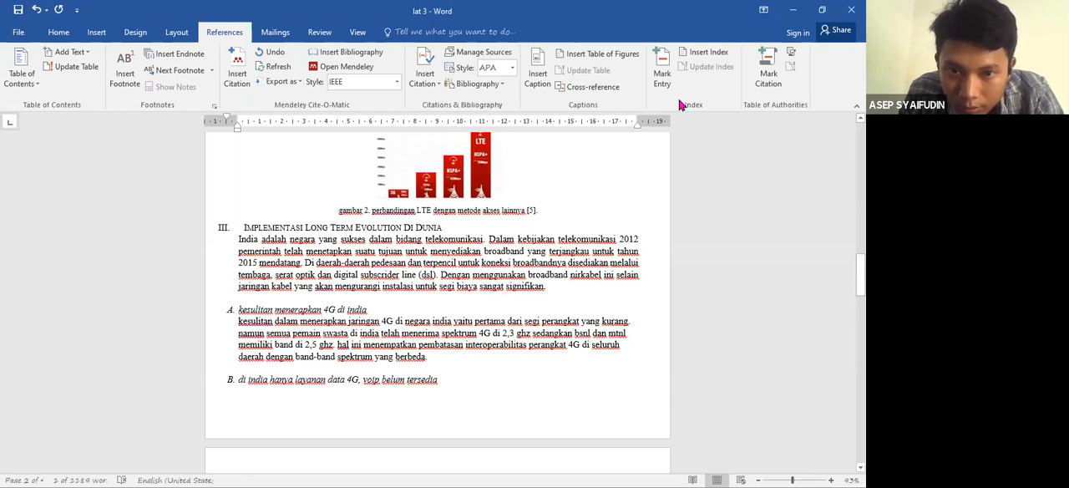
drag(859, 277, 860, 211)
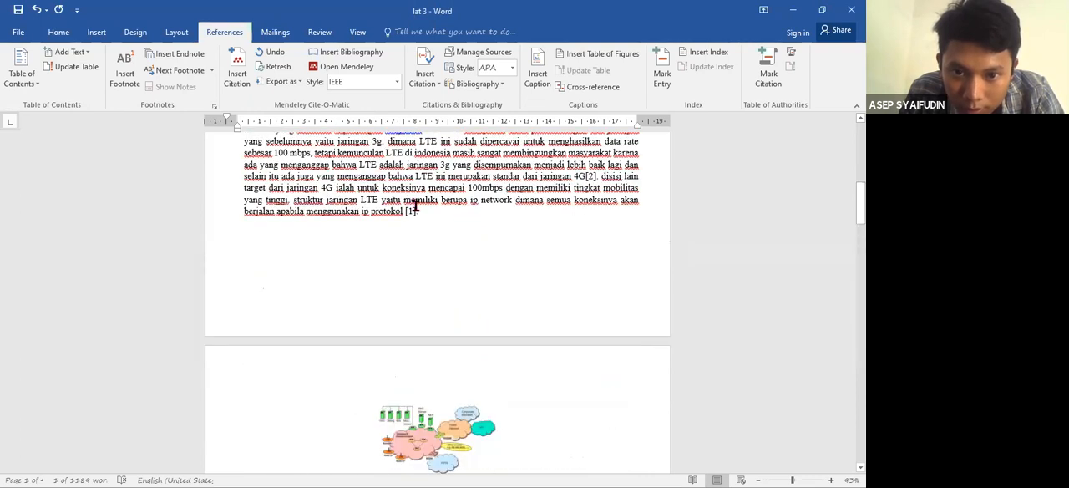
click(415, 213)
key(BackSpace)
key(BackSpace)
key(BackSpace)
key(BackSpace)
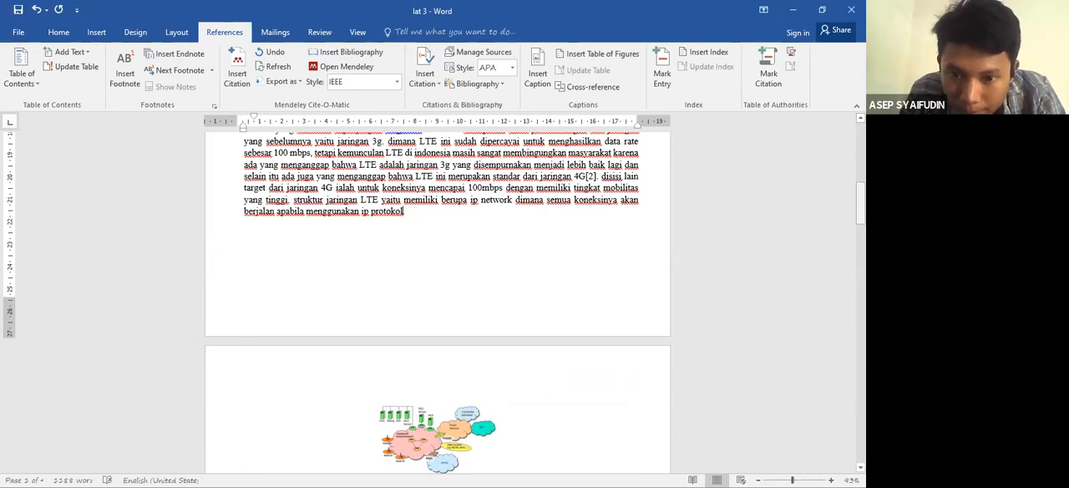
- Delete the typed [1] from the caption "gambar 1. struktur jaringan LTE"
scroll(490, 200, down, 5)
click(492, 198)
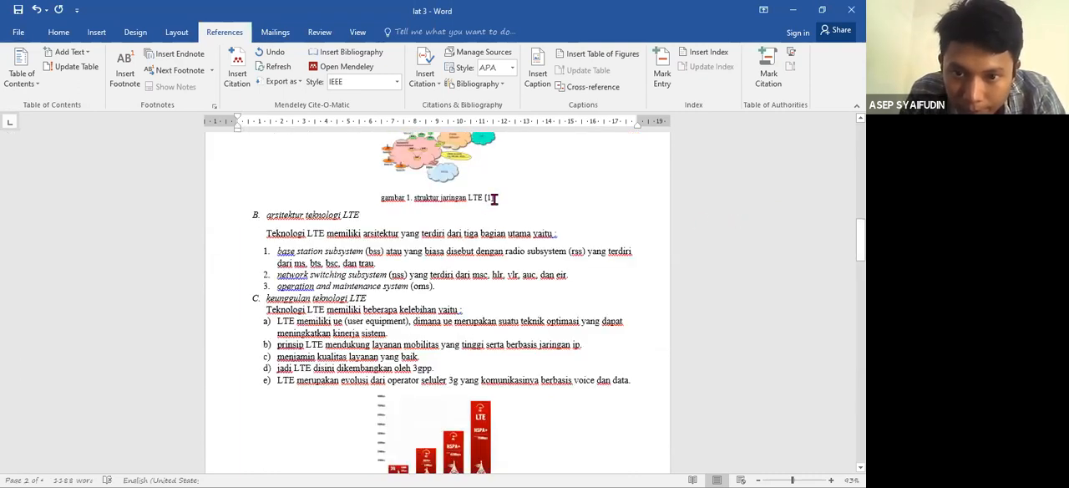
key(BackSpace)
key(BackSpace)
key(BackSpace)
key(BackSpace)
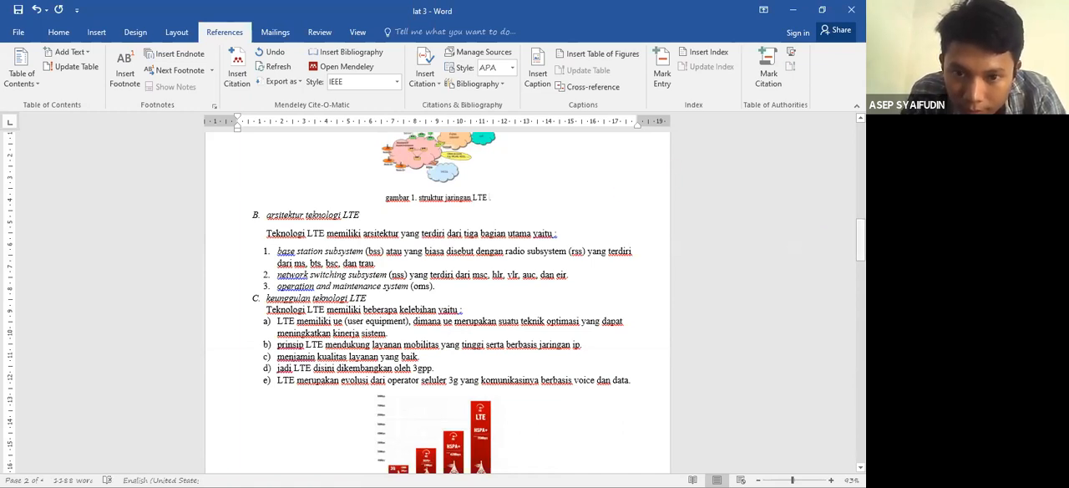
- Insert a Mendeley citation of "scholar (1)" at the end of the opening paragraph of section III, after "signifikan"
drag(860, 238, 860, 284)
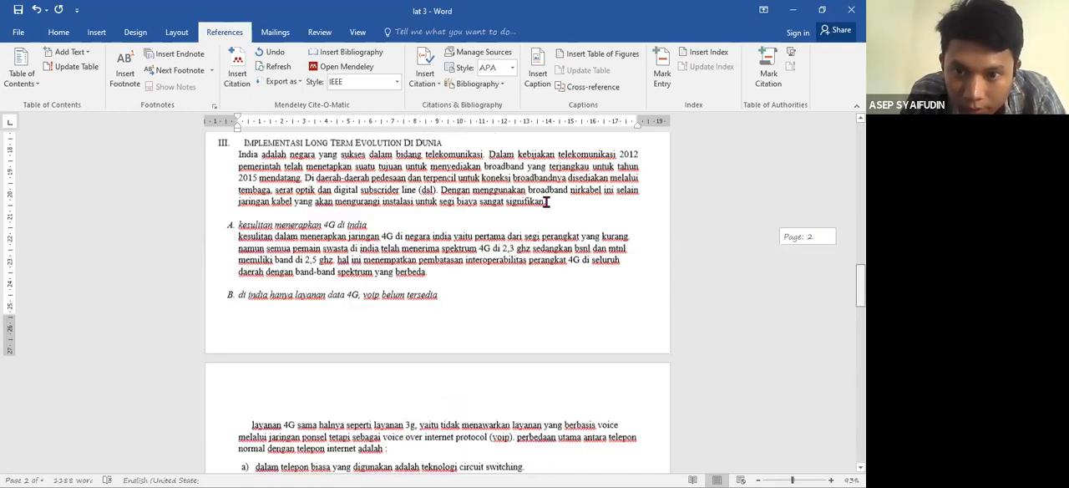
scroll(342, 198, up, 2)
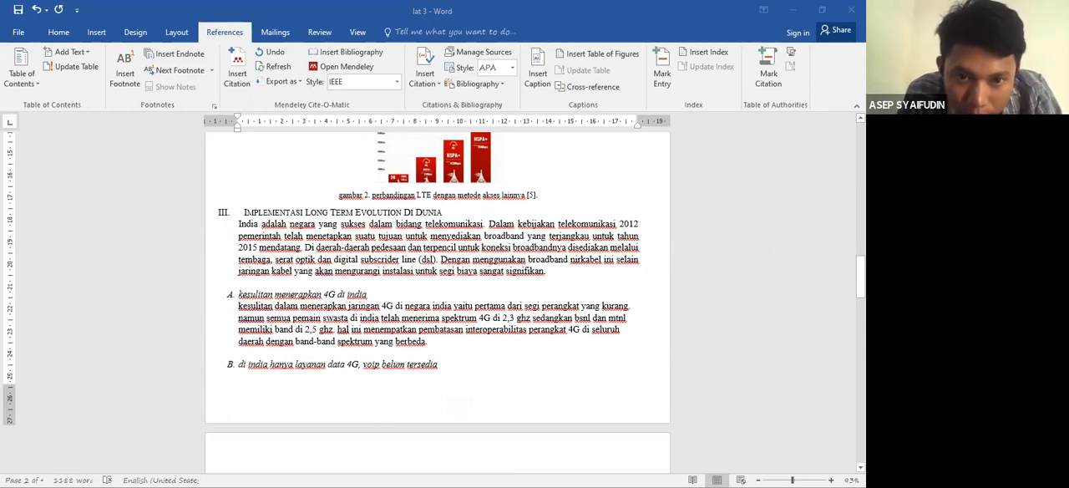
scroll(340, 188, down, 2)
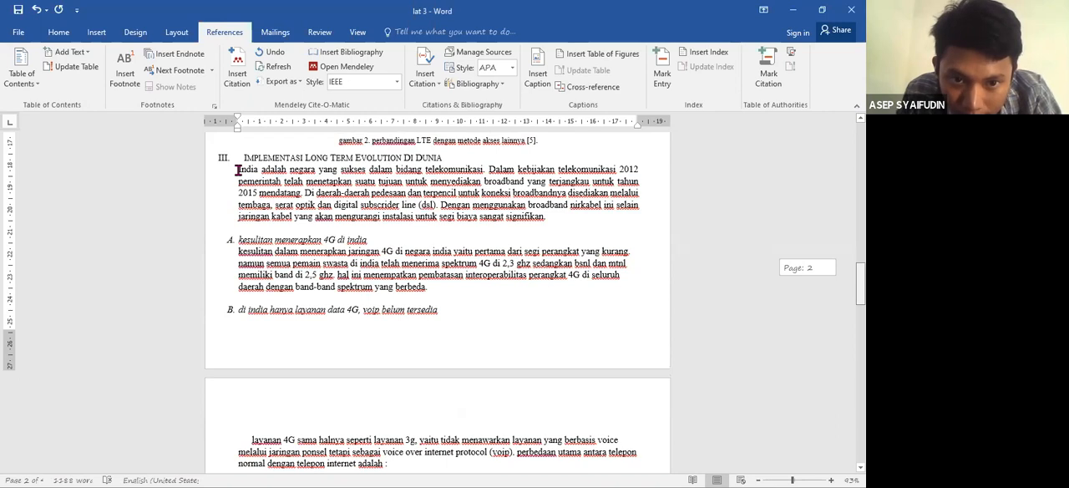
drag(239, 169, 550, 223)
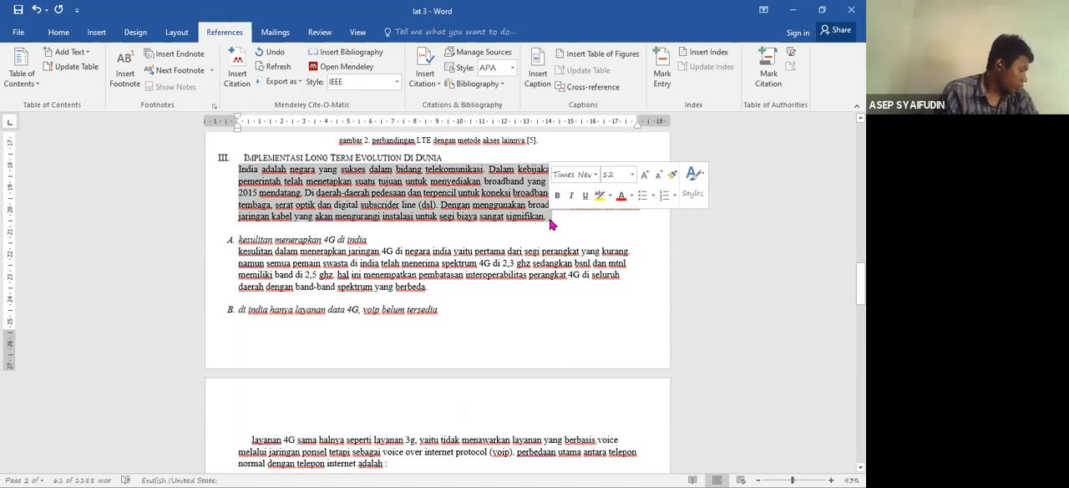
click(549, 217)
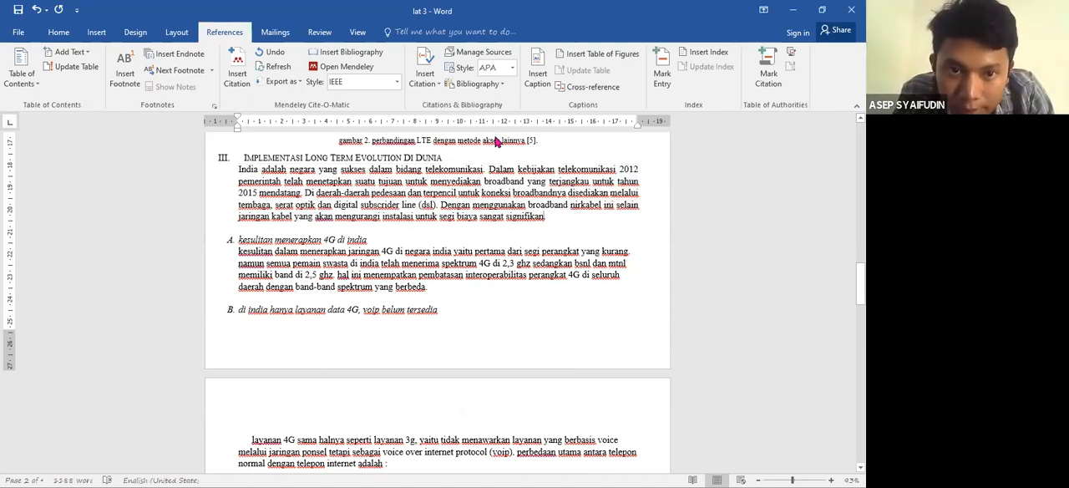
click(240, 79)
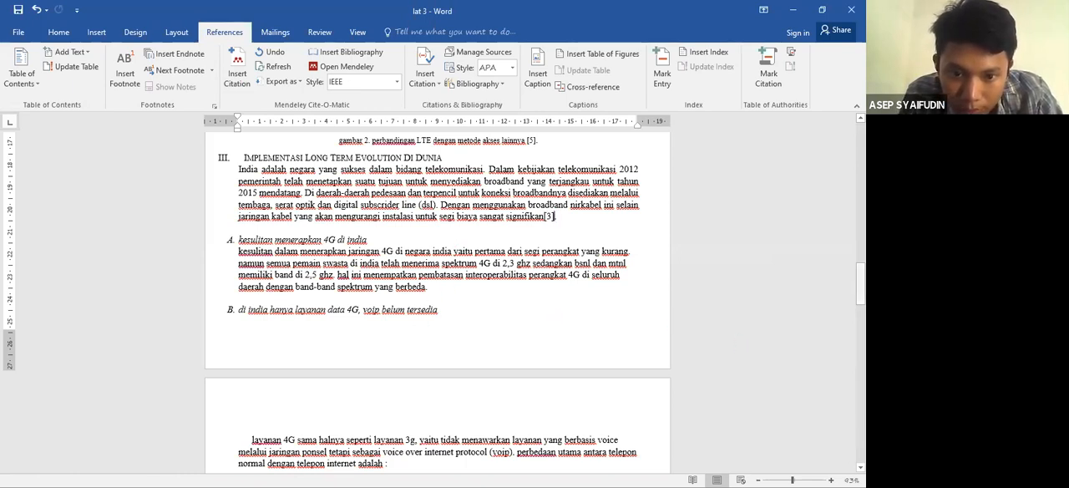
- Insert a Mendeley citation of "scholar" after "tahunnya" in section IV.A, "teknologi jaringan 4G"
scroll(269, 361, down, 5)
scroll(269, 361, down, 2)
click(273, 352)
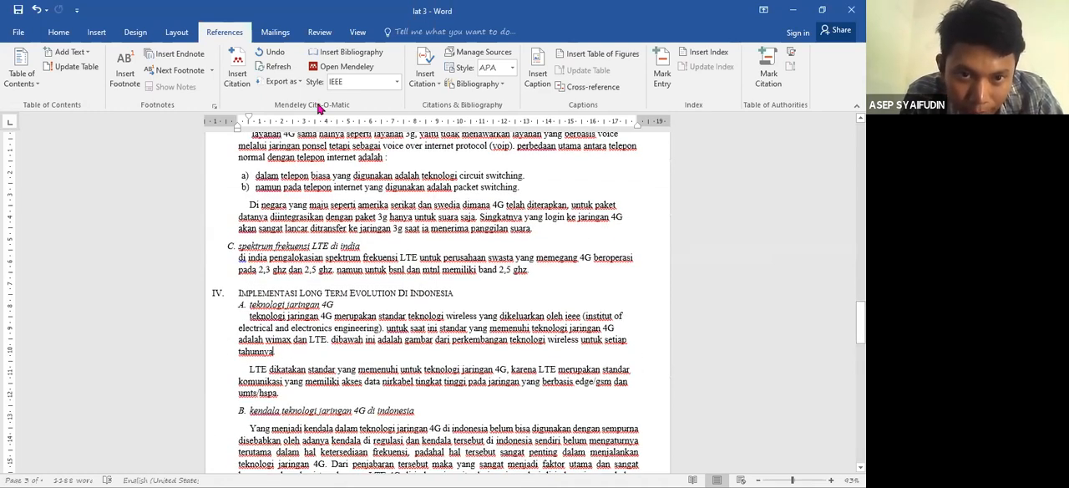
click(238, 71)
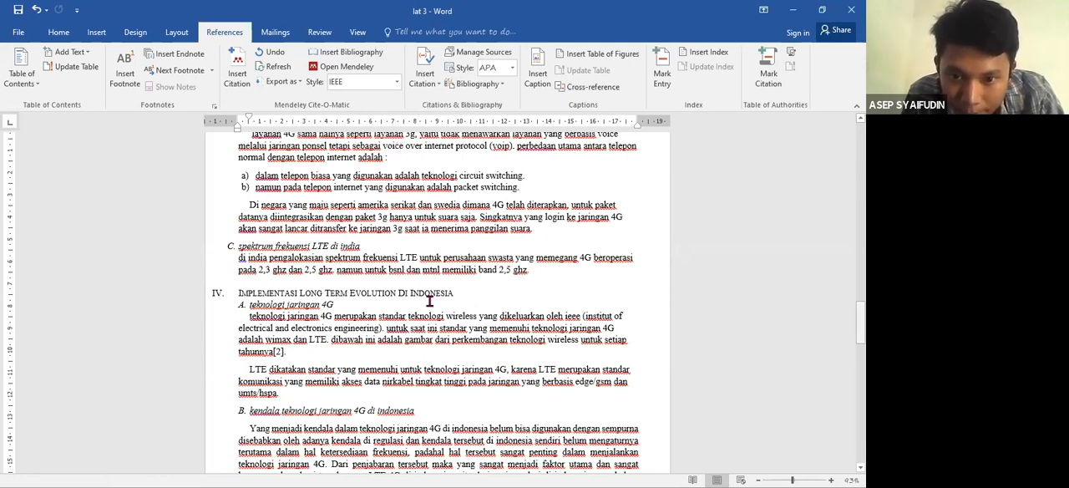
- Cite "scholar (2)" at the end of section IV.B and the nokiasiemensnetworks.com entry after the first sentence of the Kesimpulan section
scroll(259, 187, down, 7)
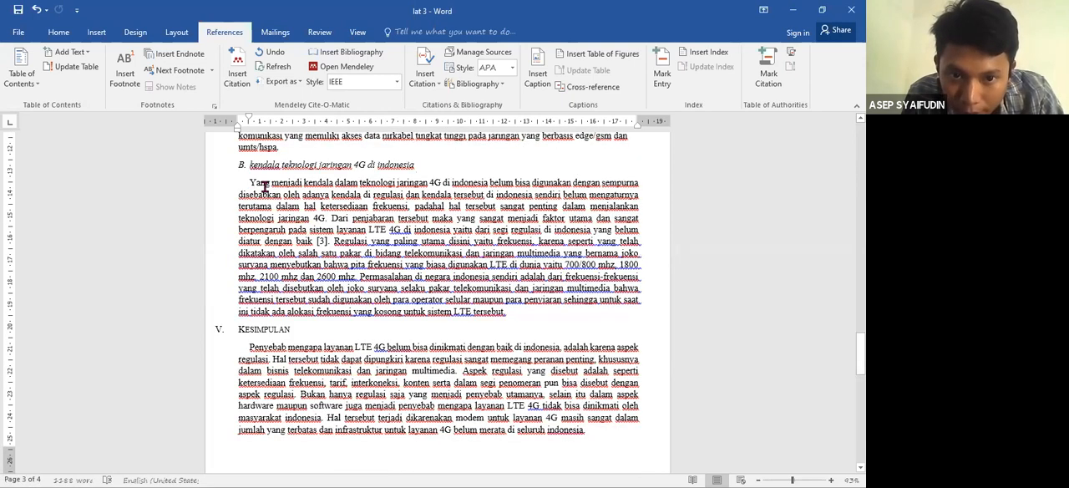
triple_click(501, 317)
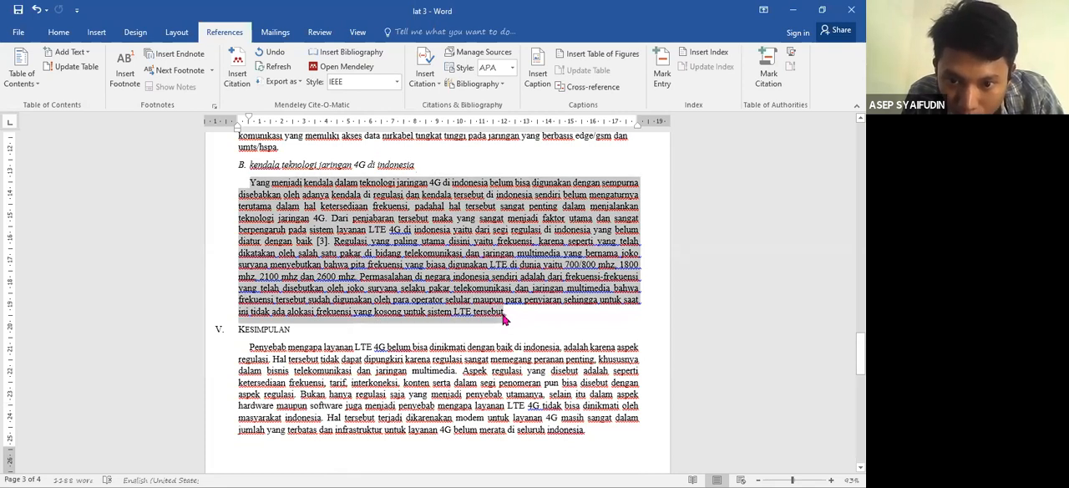
click(503, 316)
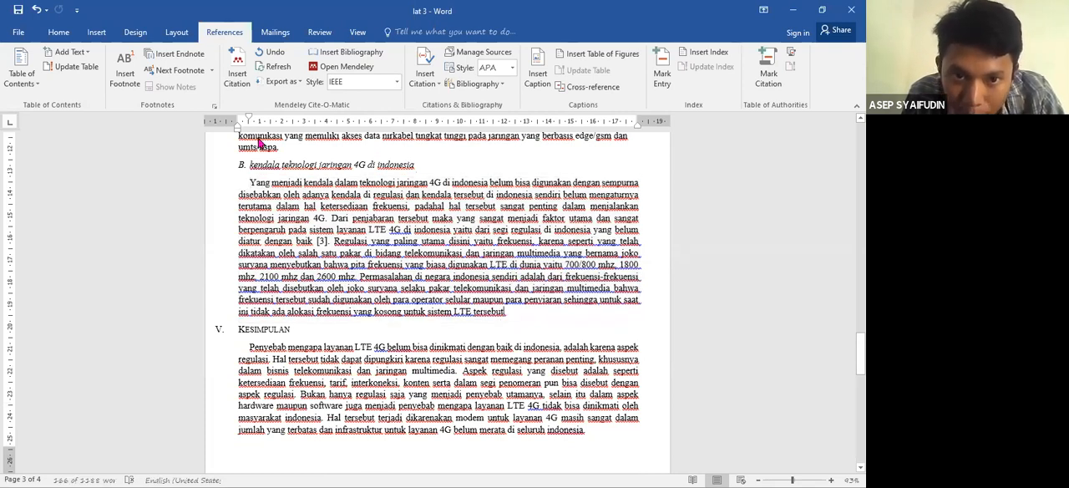
click(240, 79)
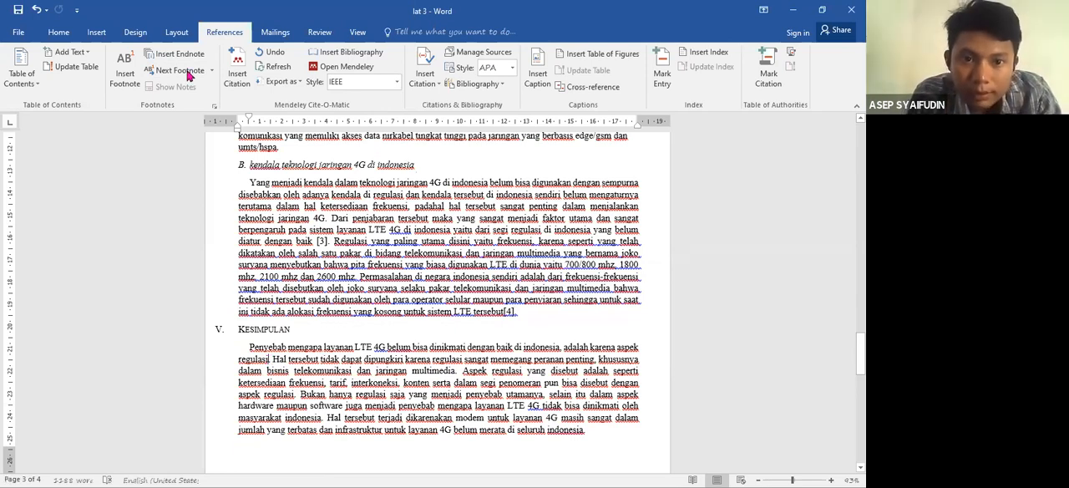
click(238, 83)
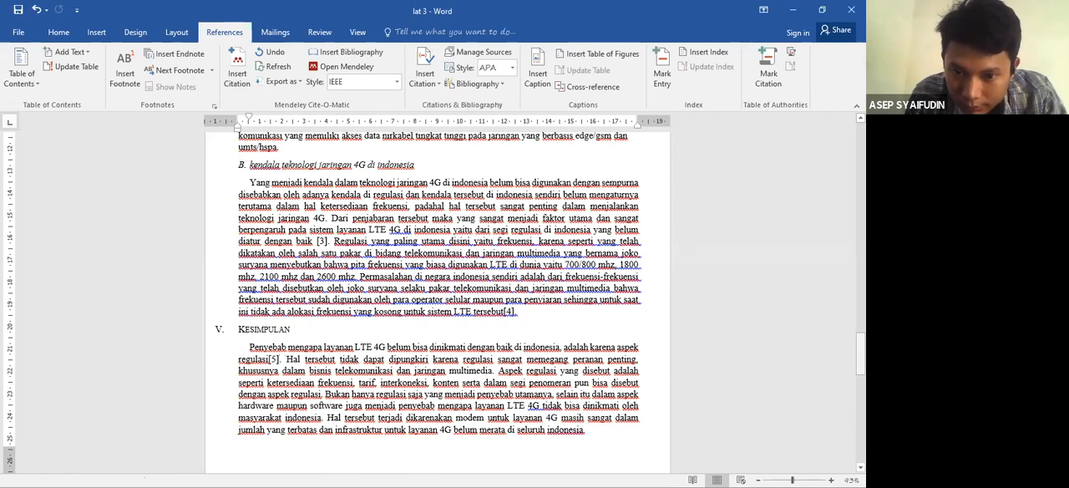
- Replace the typed reference list under REFERENSI with a Mendeley bibliography
drag(860, 354, 860, 393)
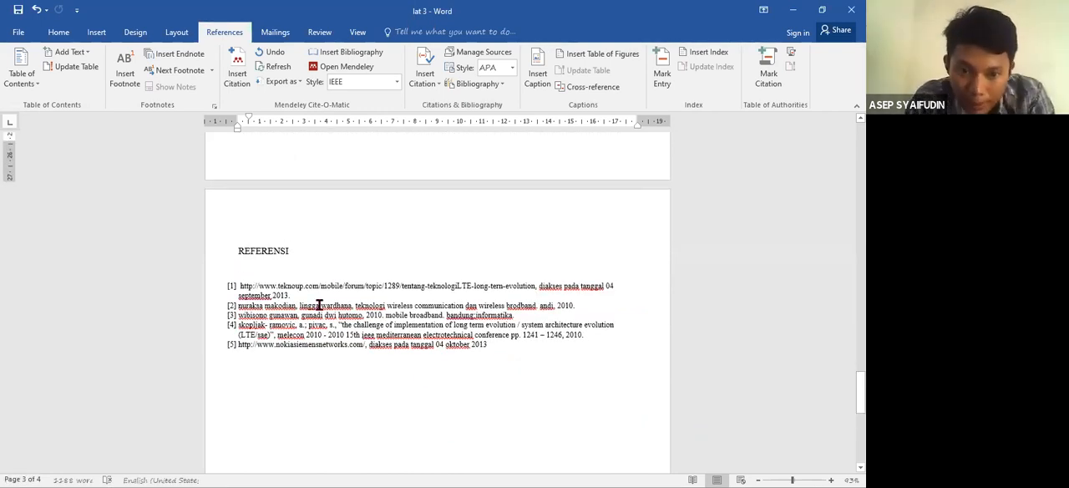
click(278, 272)
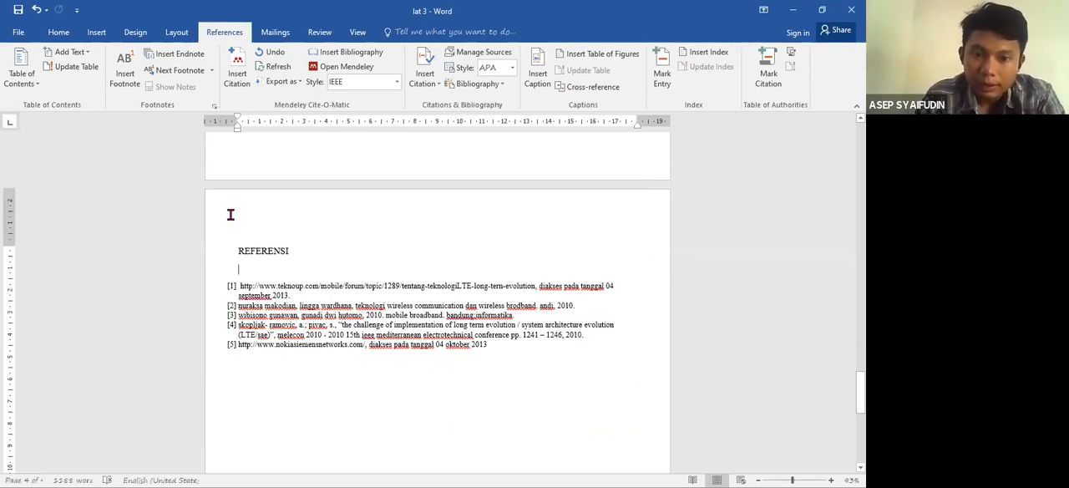
key(Return)
key(Return)
key(Return)
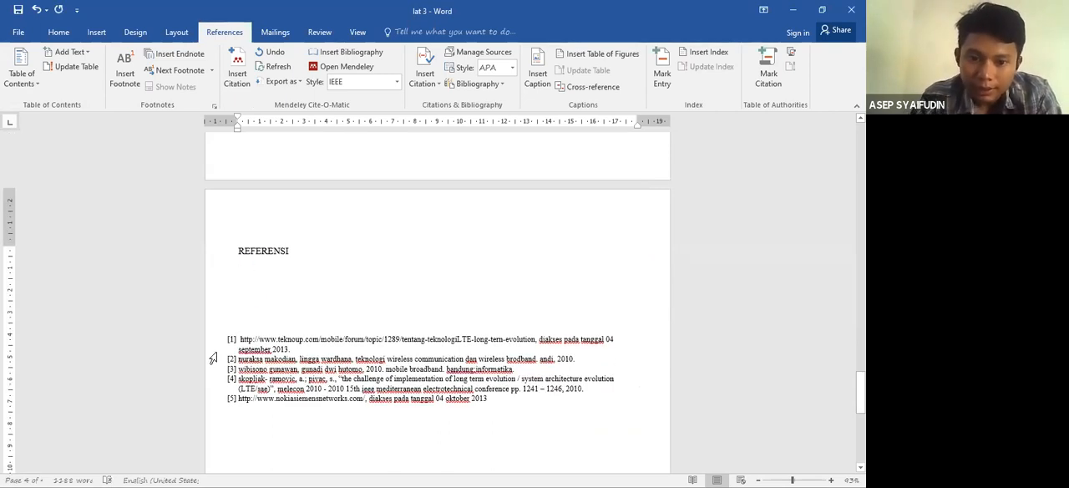
drag(440, 348, 517, 400)
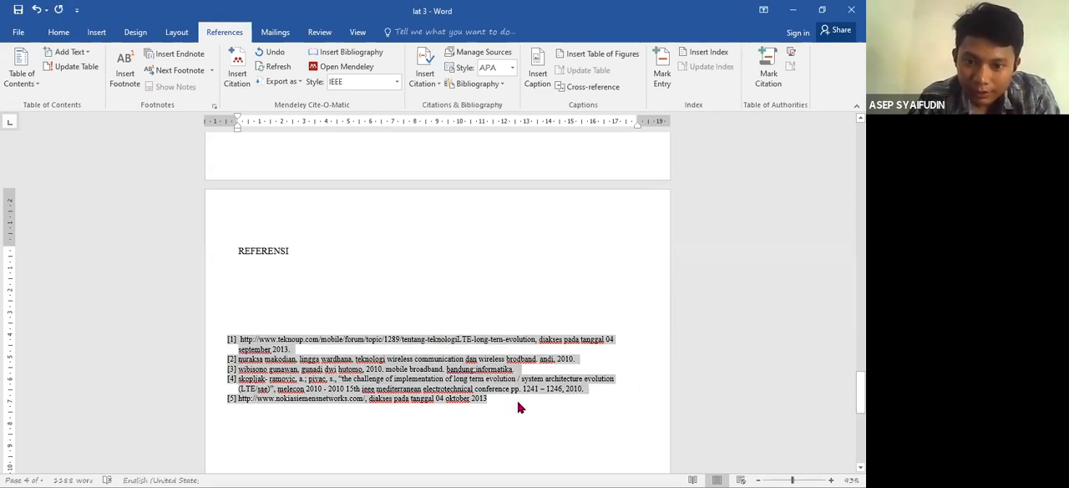
key(Delete)
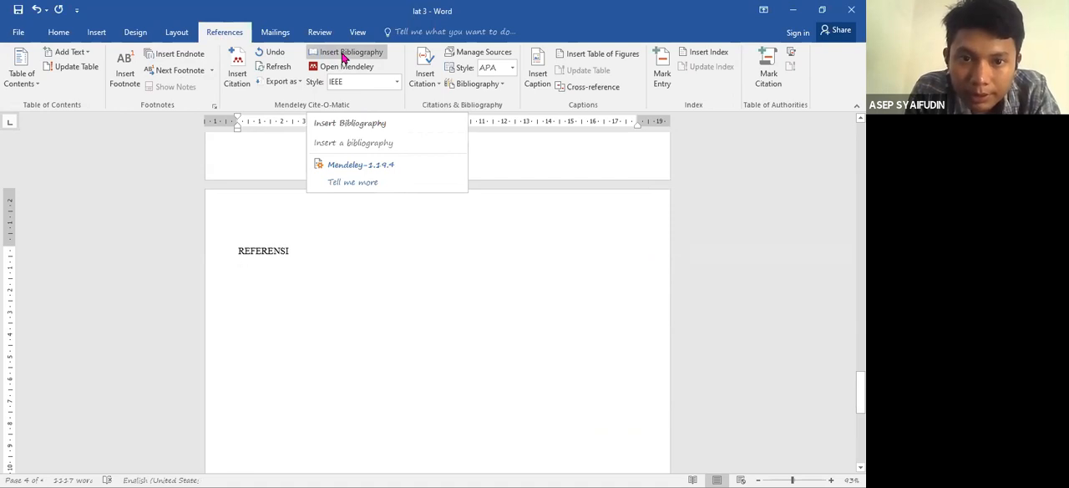
click(342, 56)
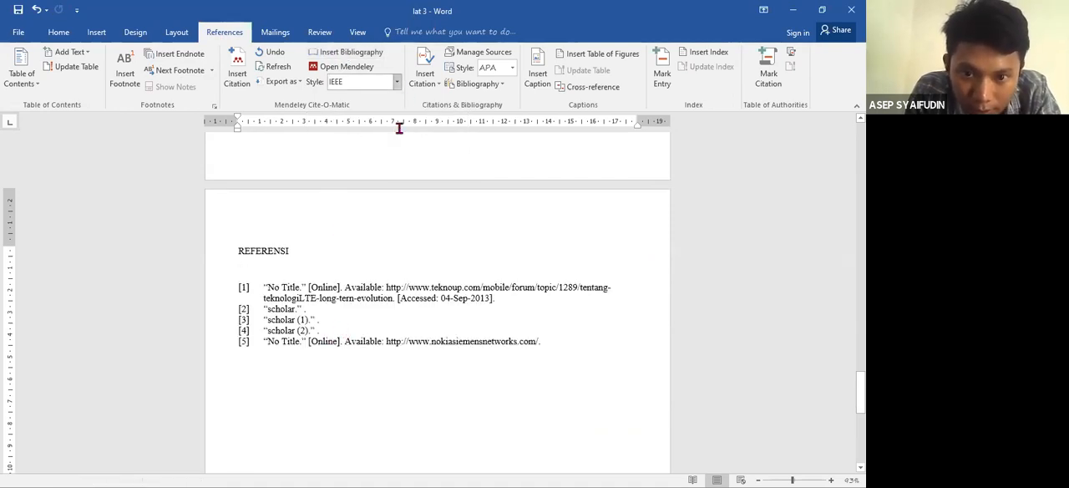
- Change the Mendeley citation style to Cite Them Right 10th edition - Harvard
click(297, 322)
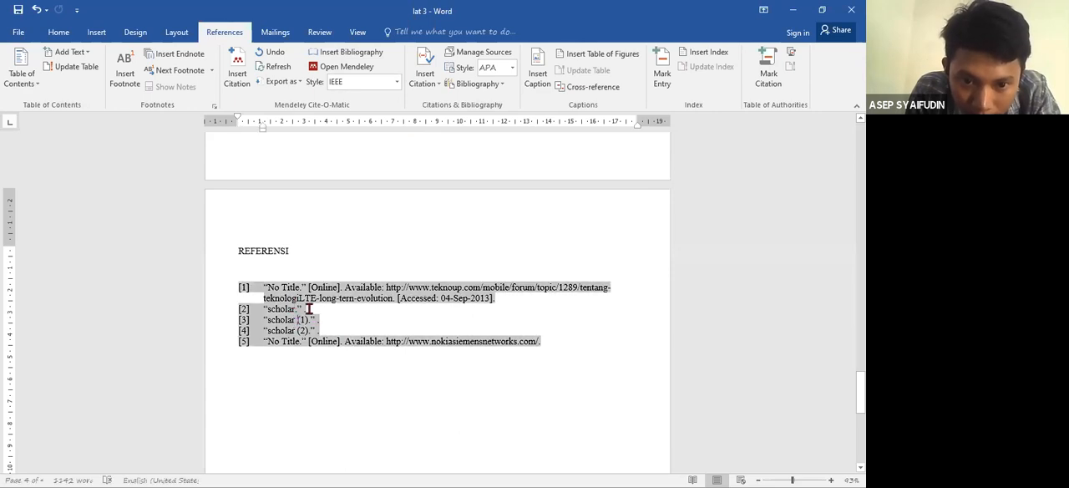
click(352, 269)
click(397, 82)
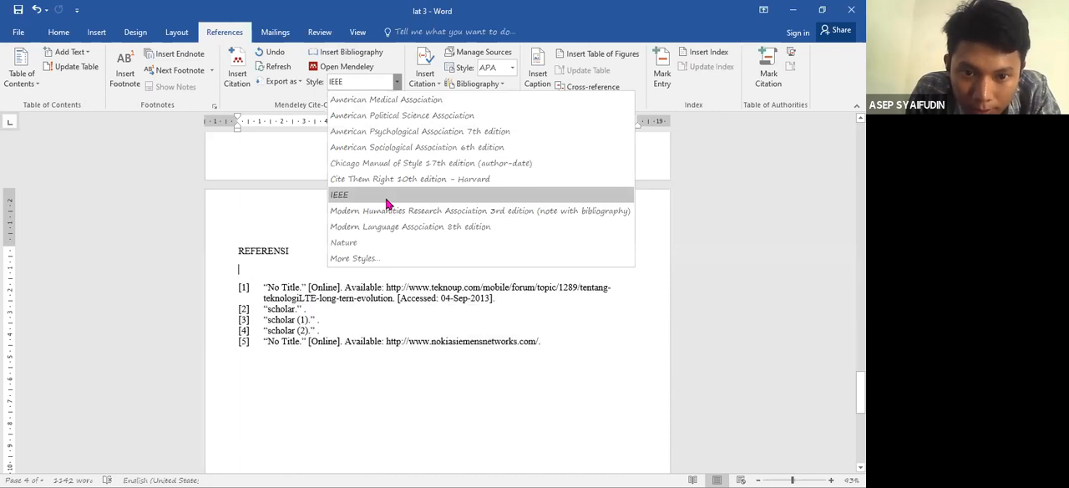
click(398, 83)
click(397, 83)
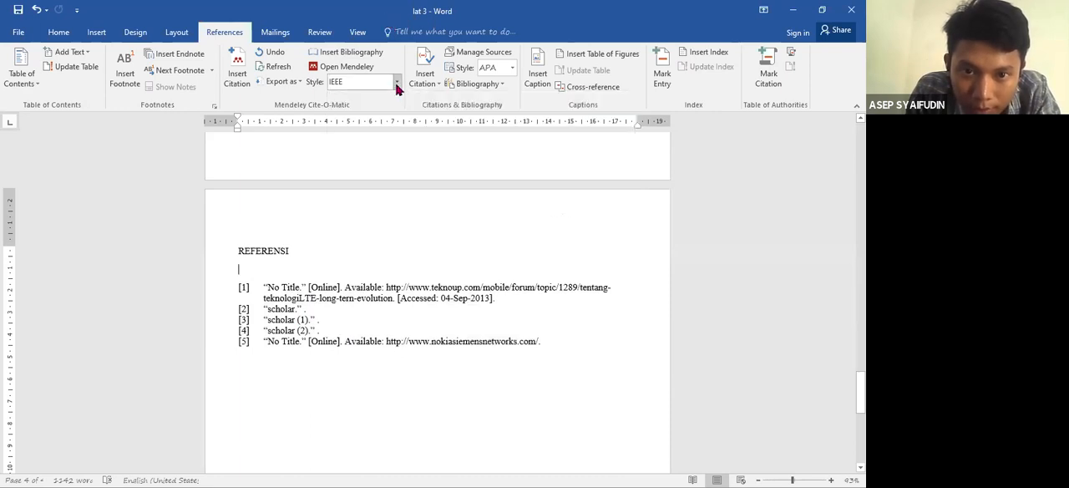
click(401, 179)
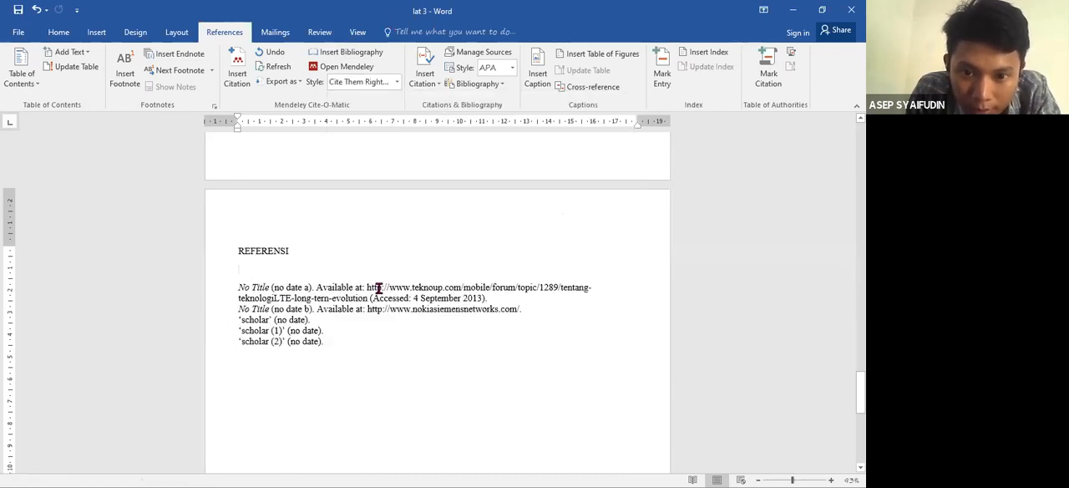
- Open the choice of Mendeley citation styles
click(397, 84)
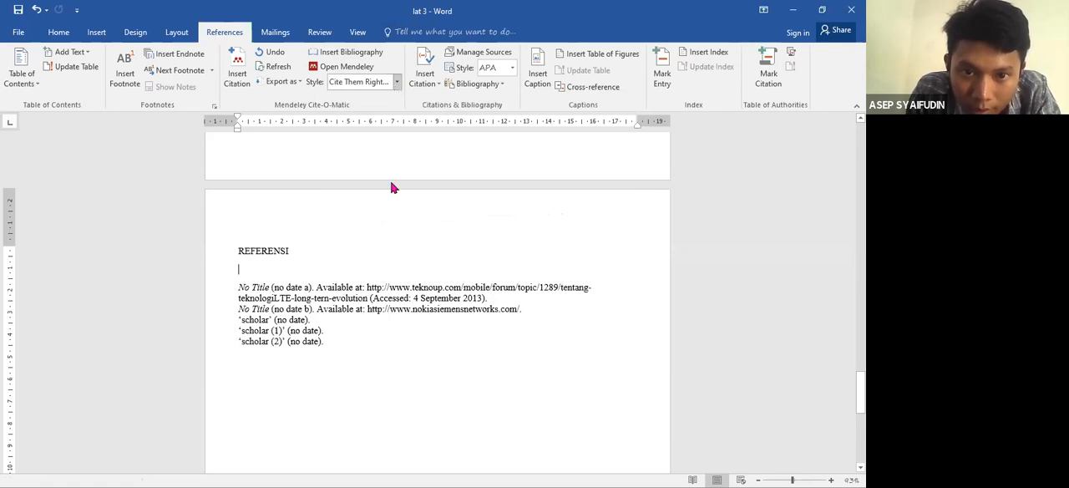
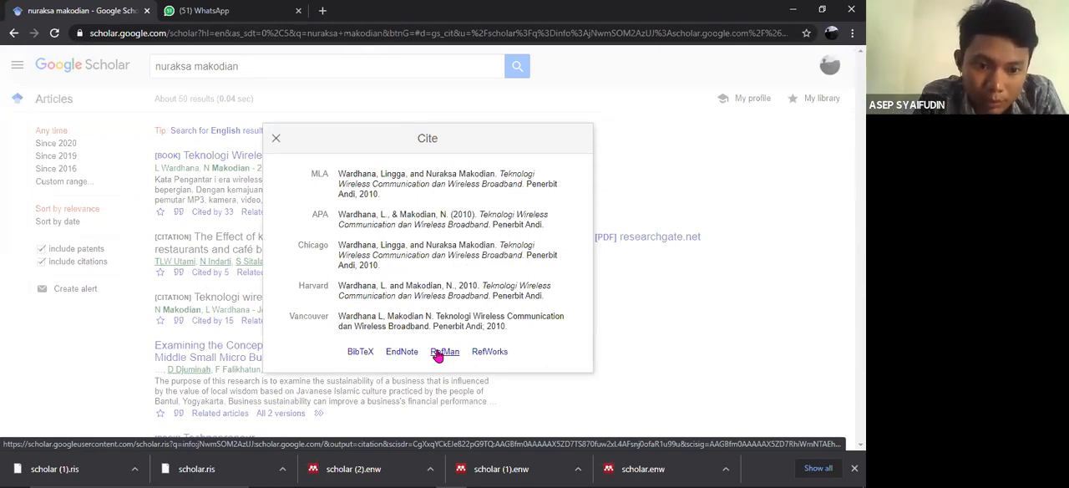
- Close the open citation window and search Google Scholar for the next reference's author by full name
click(275, 138)
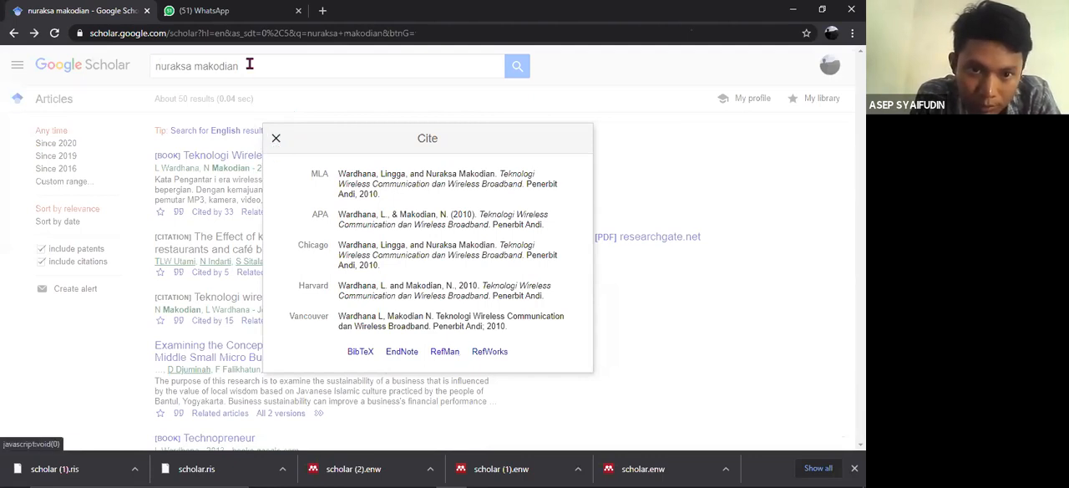
triple_click(154, 67)
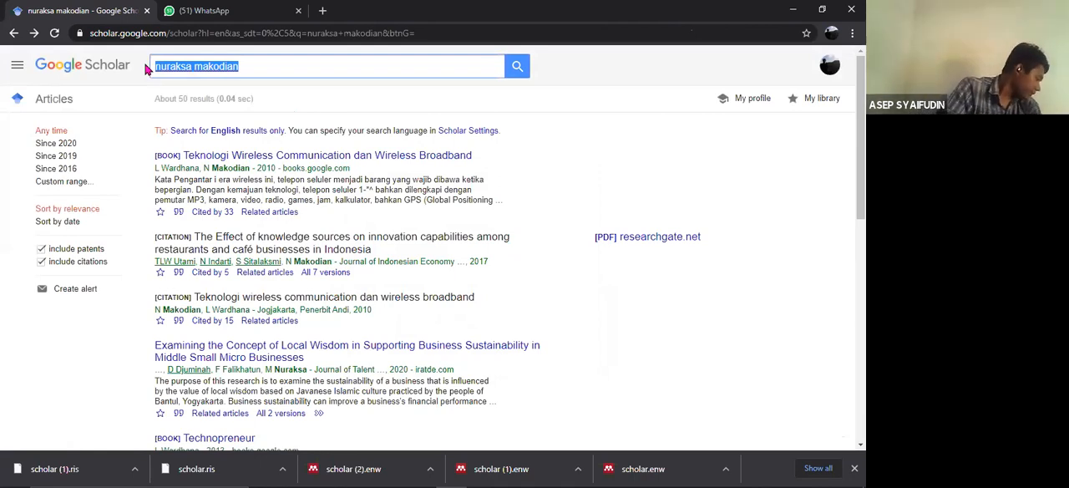
text(wibison)
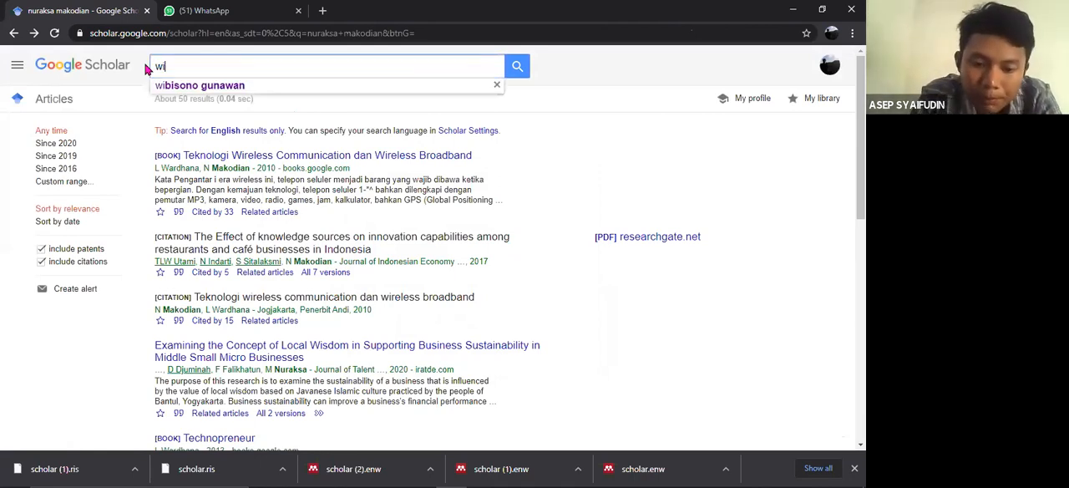
click(198, 86)
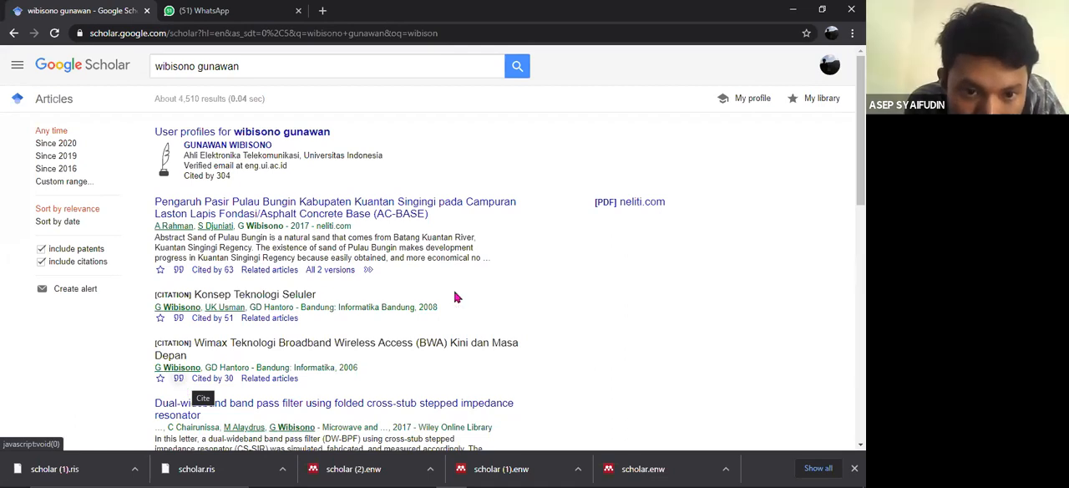
- Export the RefMan citation of "Mobile Broadband Trend Teknologi Wireless Saat Ini dan Masa Datang" (2008) from the search results
drag(860, 126, 860, 221)
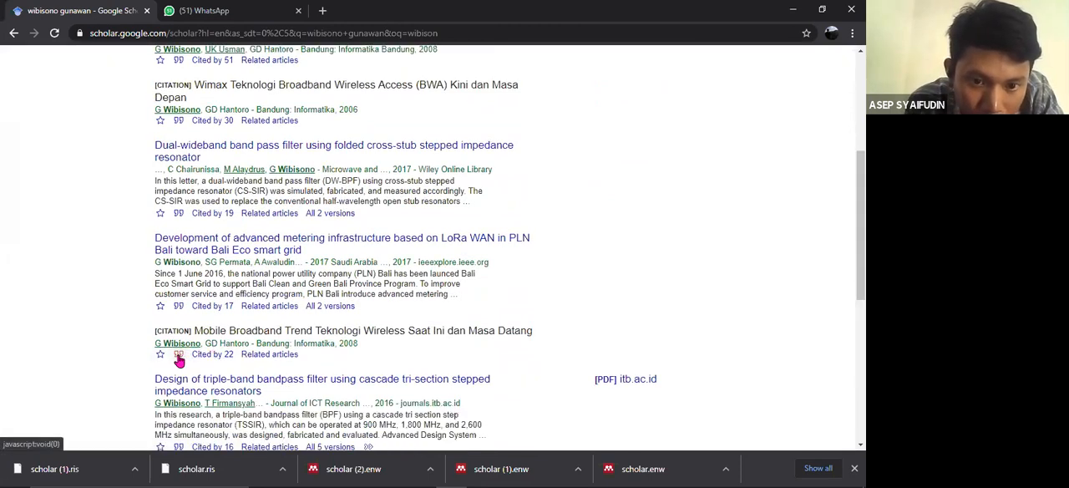
click(179, 357)
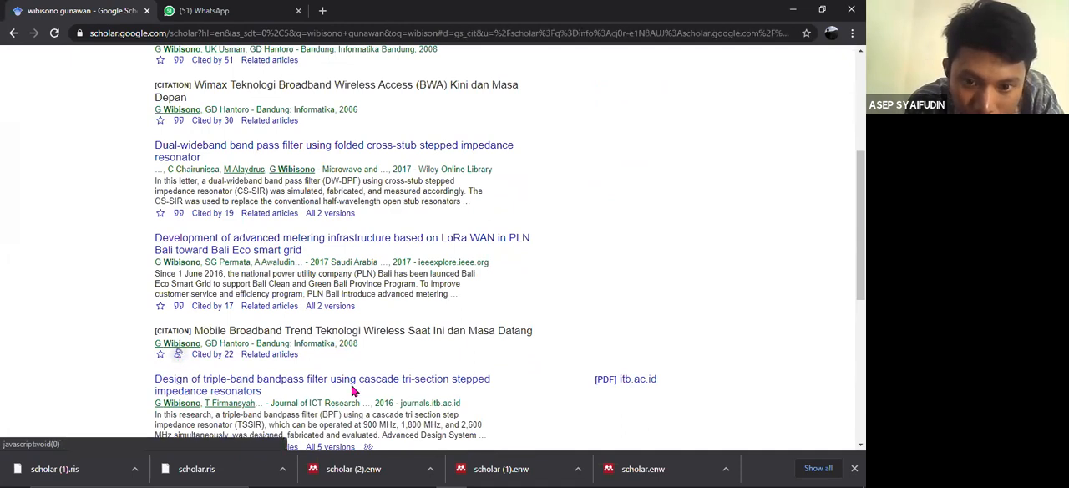
click(445, 368)
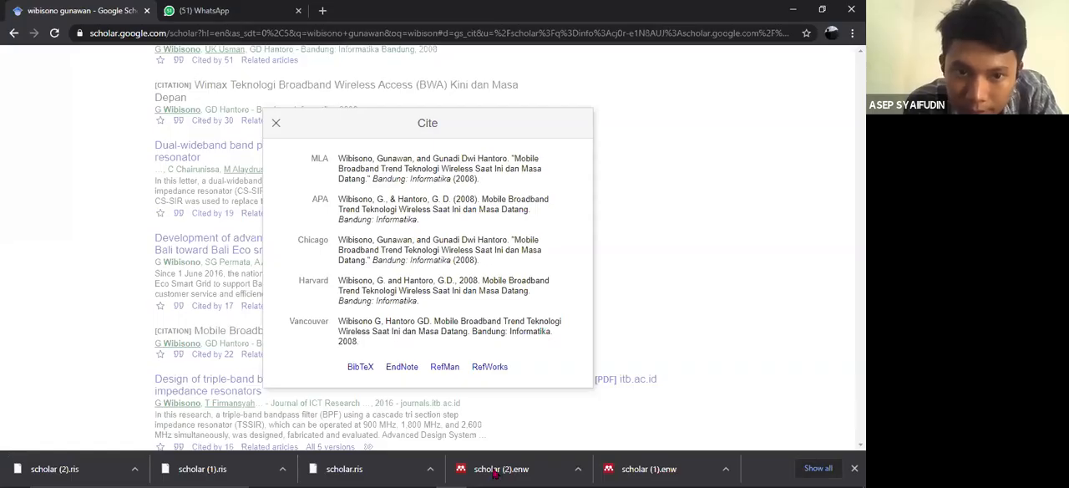
- Switch to Mendeley Desktop and import scholar (1).ris and scholar (2).ris from the ICT folder
click(494, 473)
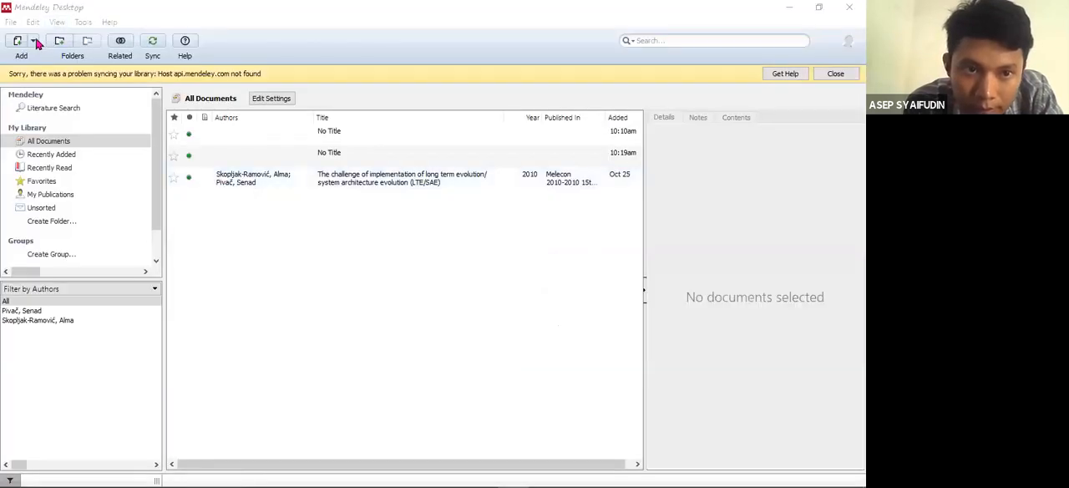
click(34, 44)
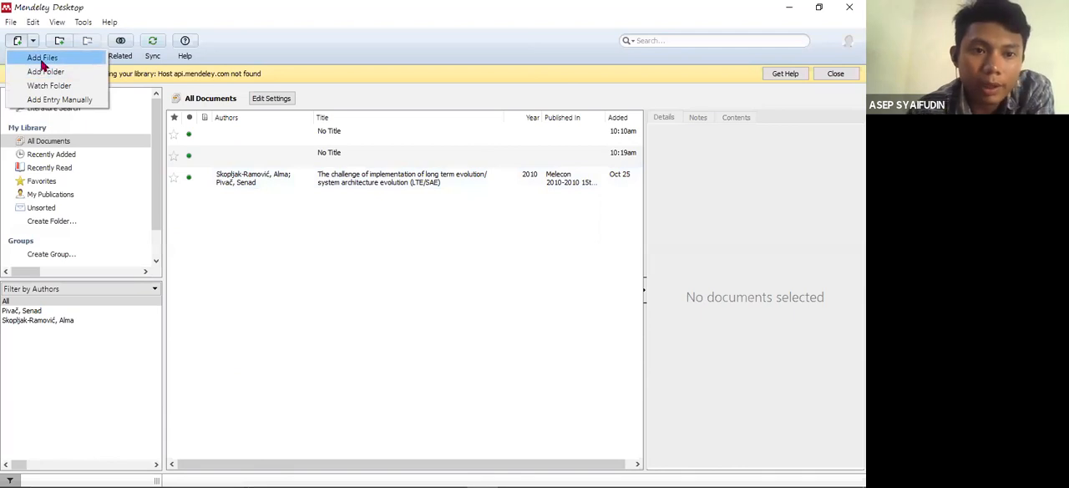
click(40, 58)
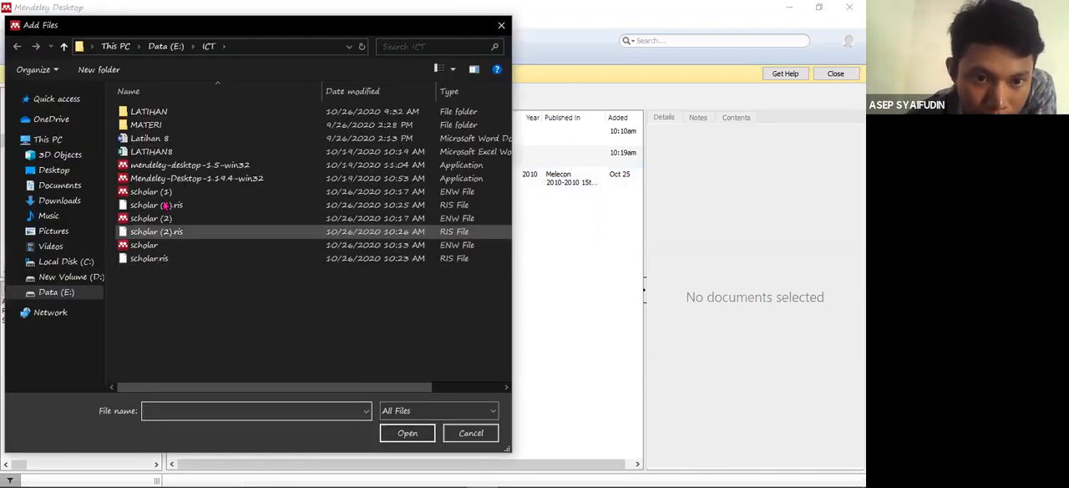
click(165, 204)
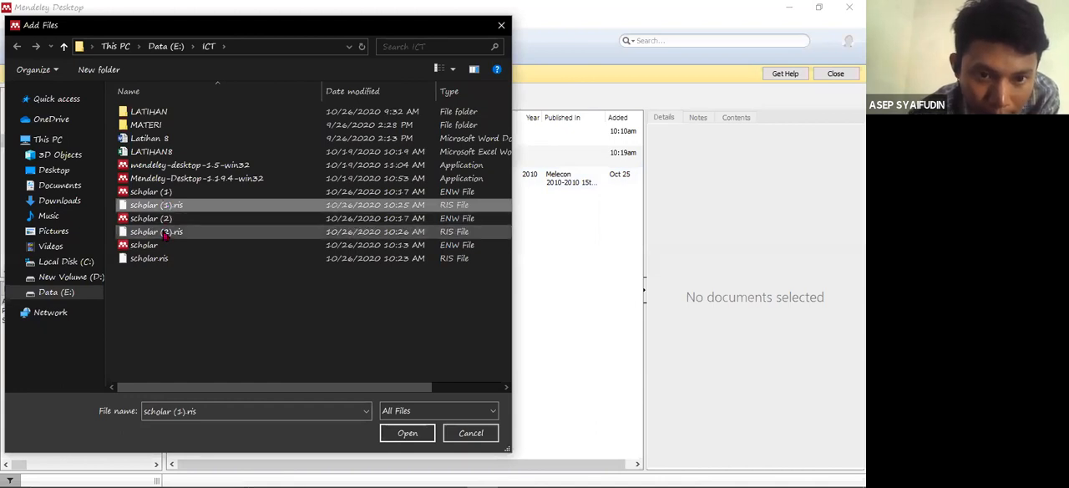
ctrl+click(165, 231)
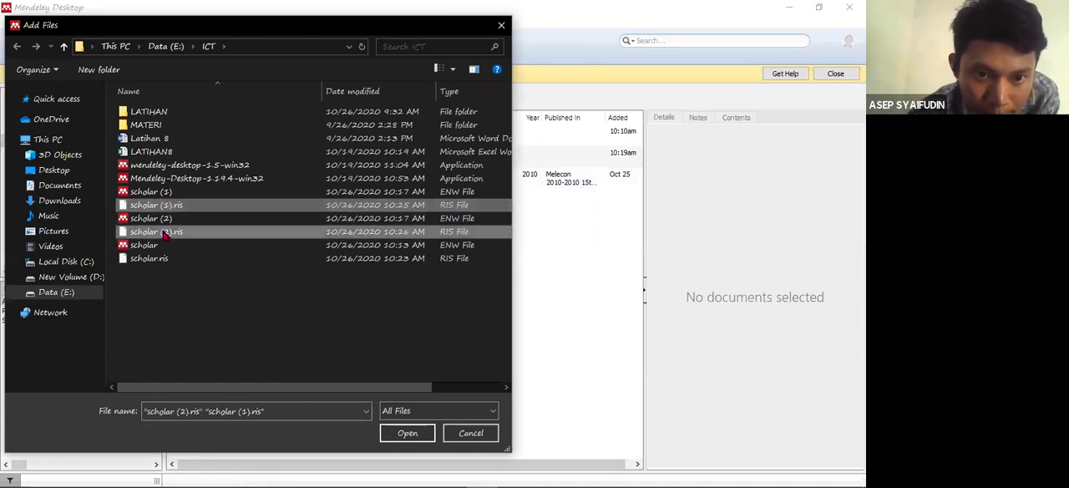
click(409, 435)
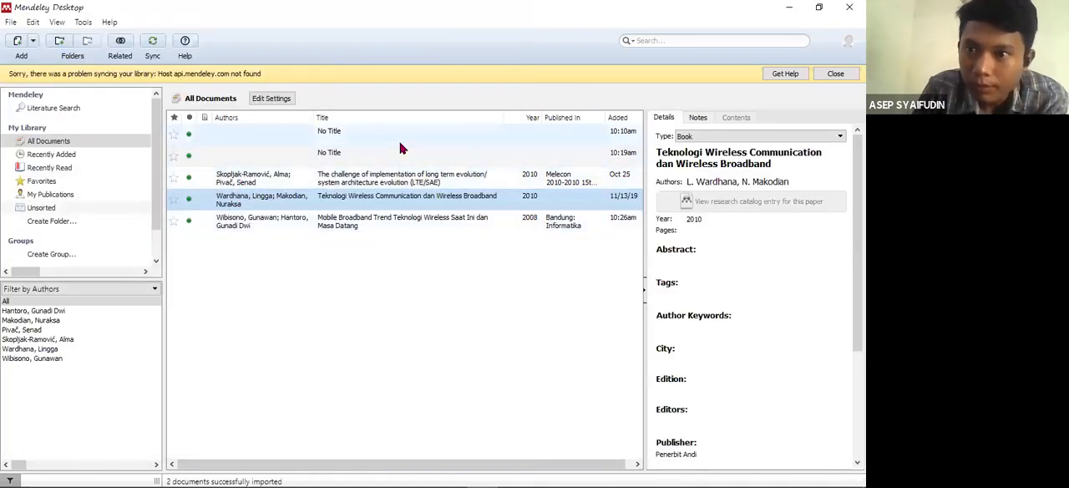
- Return to the Word document lat 3 and delete the whole Mendeley bibliography under the REFERENSI heading
click(795, 8)
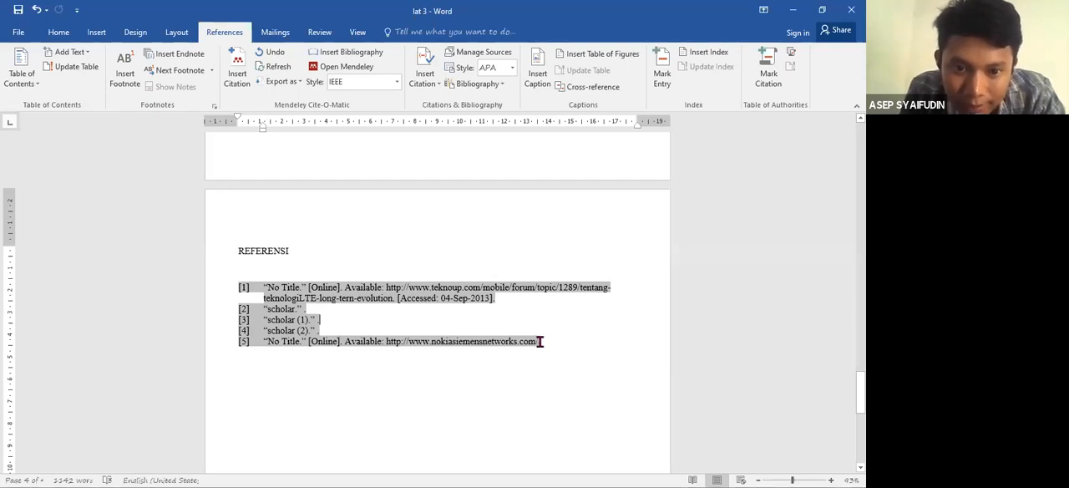
drag(540, 341, 245, 288)
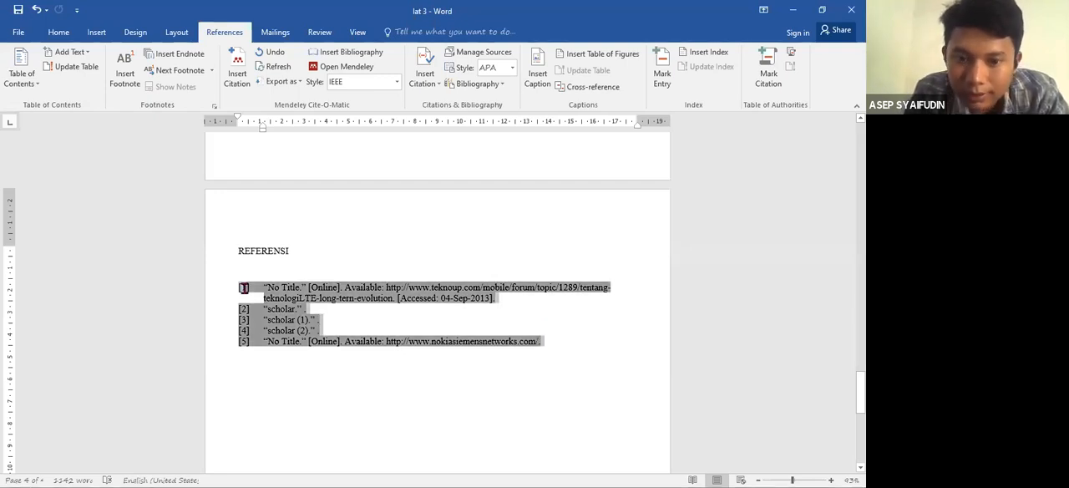
key(Delete)
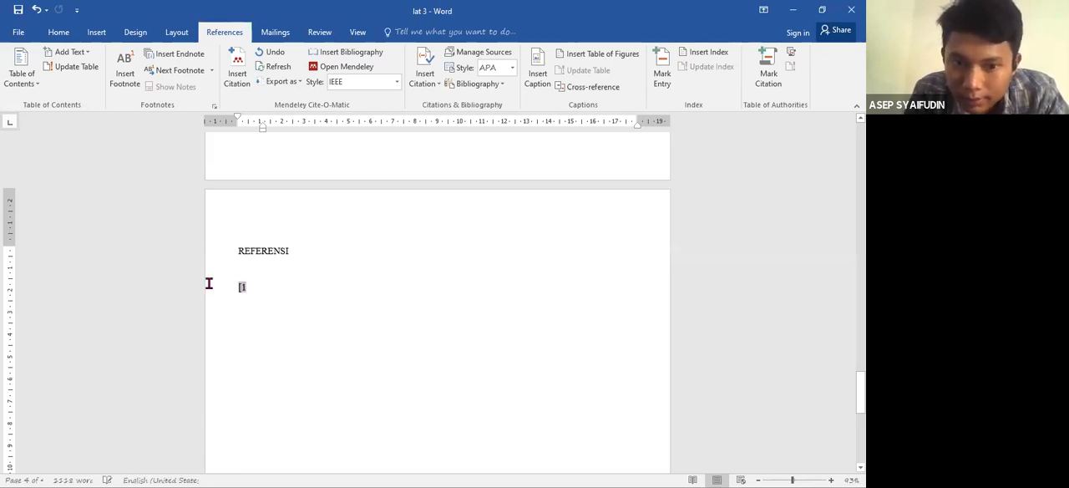
click(247, 294)
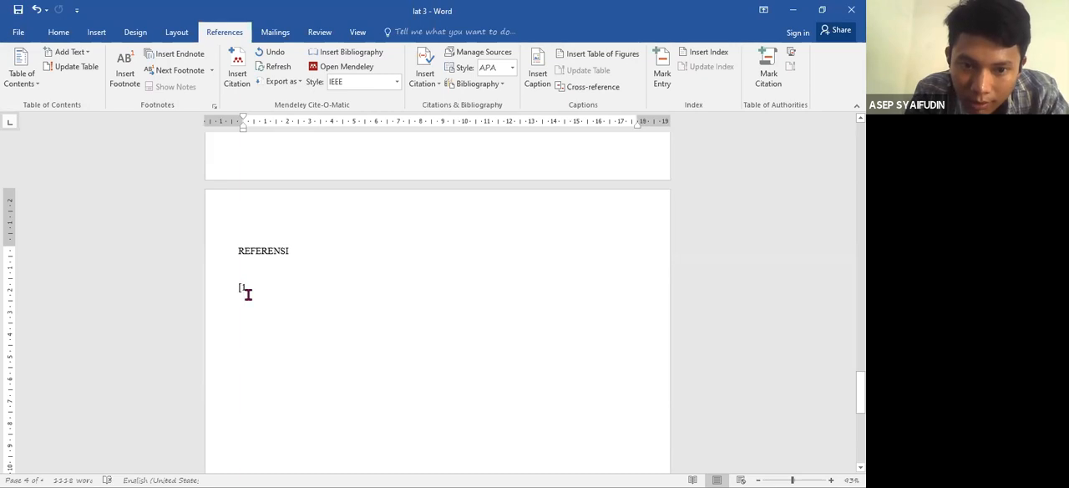
double_click(247, 290)
key(Delete)
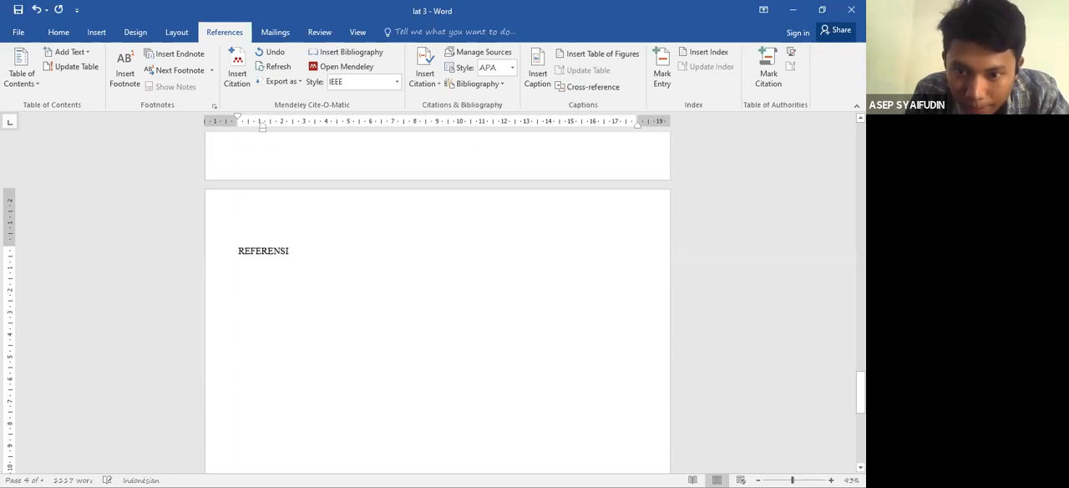
- Replace the citation after "menggunakan standar lte" at the end of the Pendahuluan paragraph with a newly inserted Mendeley citation
key(ctrl+Home)
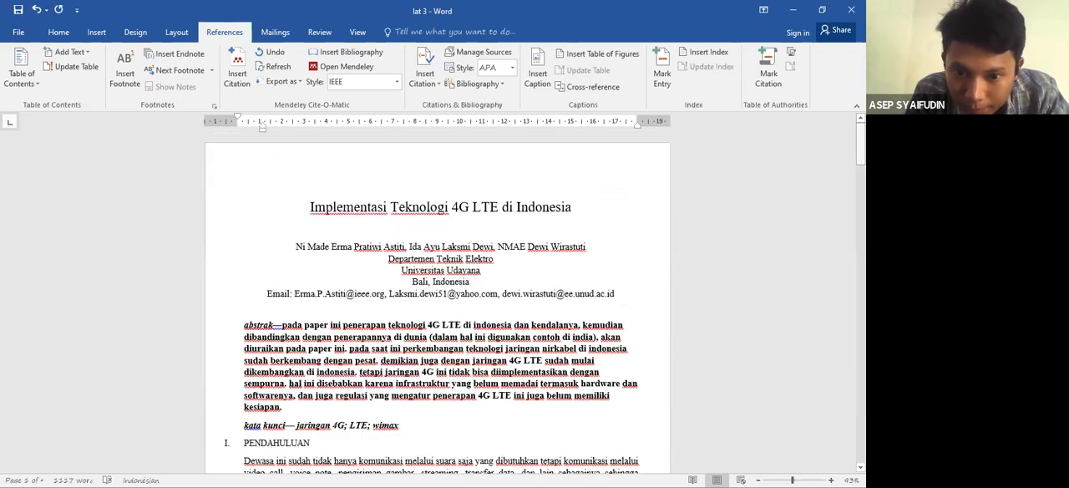
scroll(422, 372, down, 4)
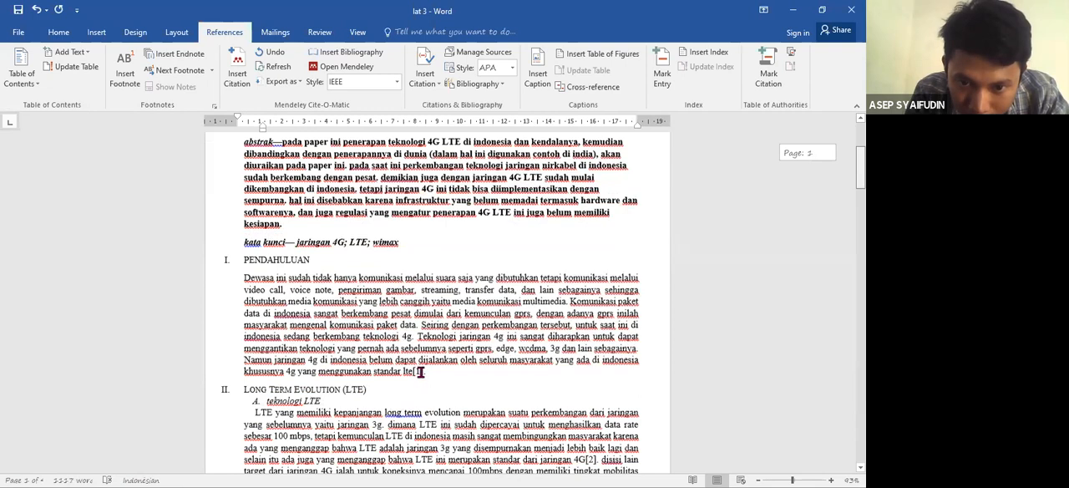
click(422, 371)
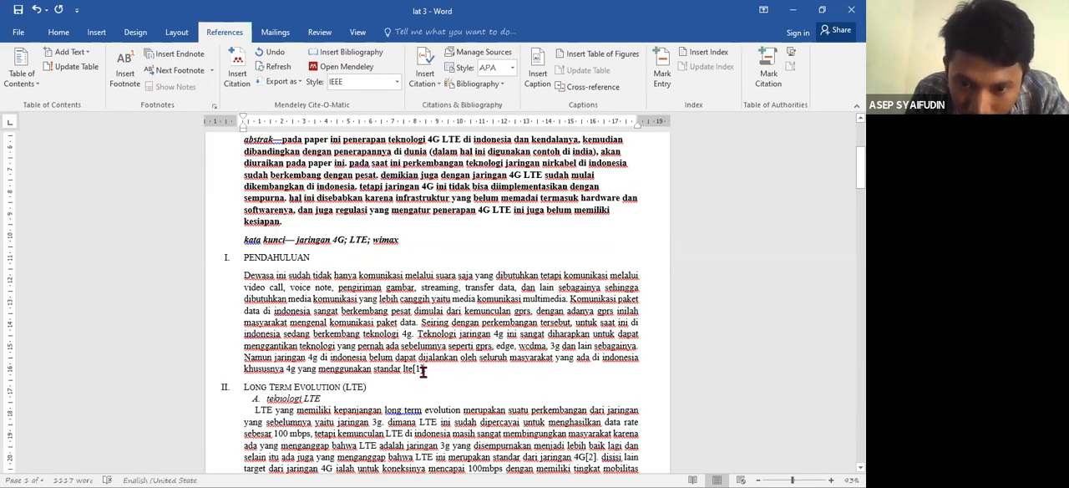
key(BackSpace)
key(BackSpace)
key(BackSpace)
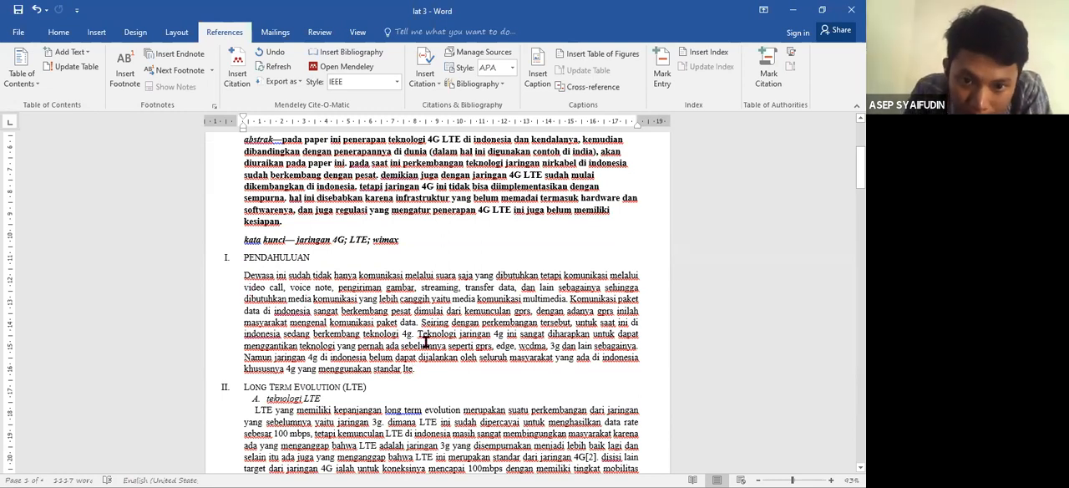
click(239, 76)
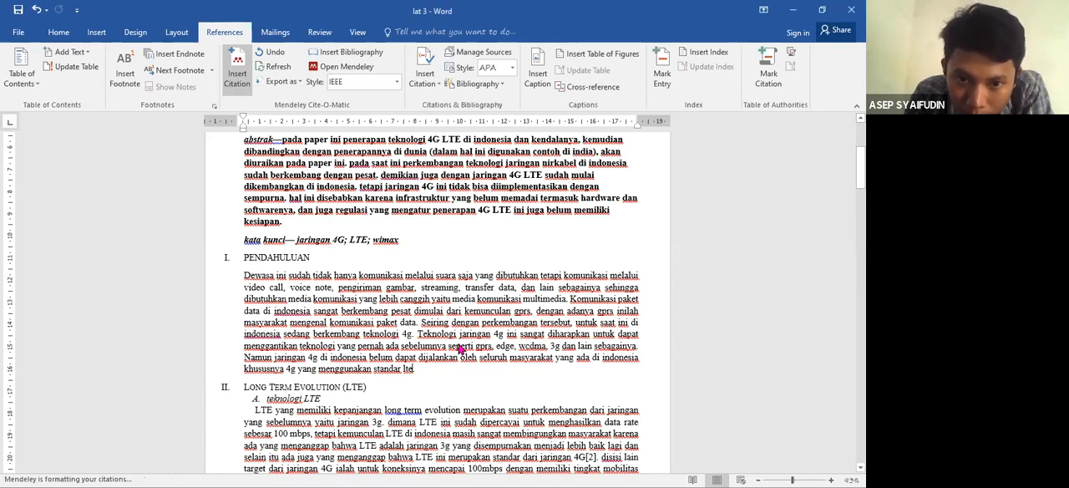
click(419, 370)
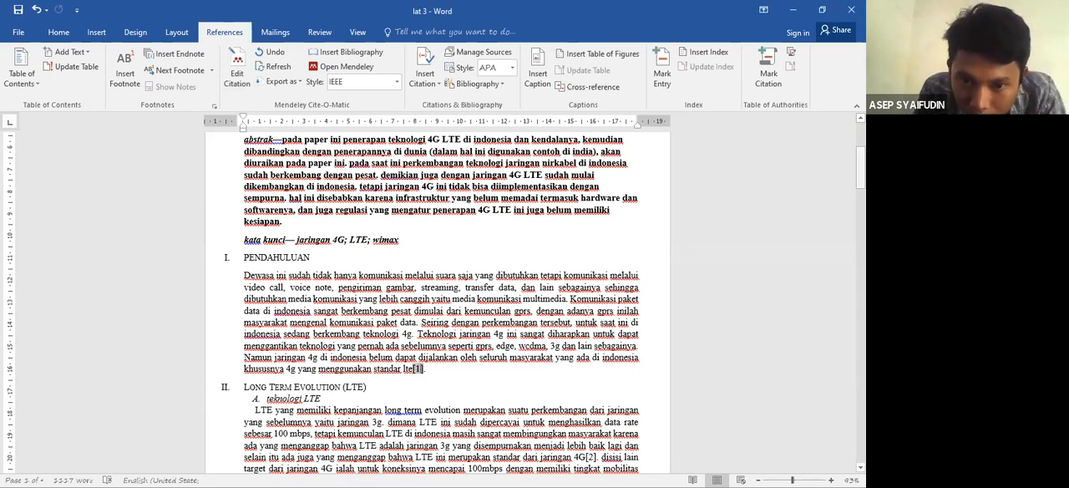
- Replace the citation after "standar dari jaringan 4G" in section II.A with a newly inserted Mendeley citation
scroll(440, 292, down, 5)
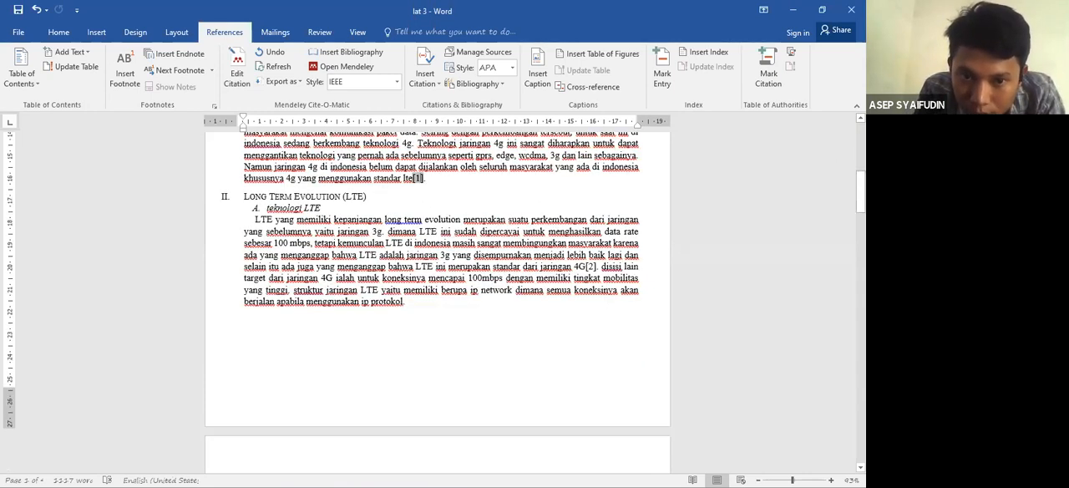
click(591, 268)
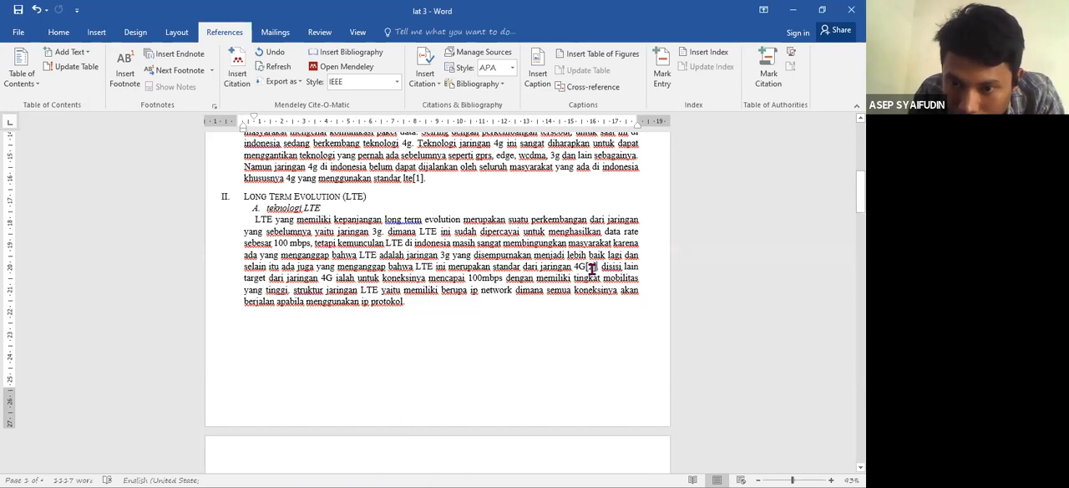
key(BackSpace)
key(BackSpace)
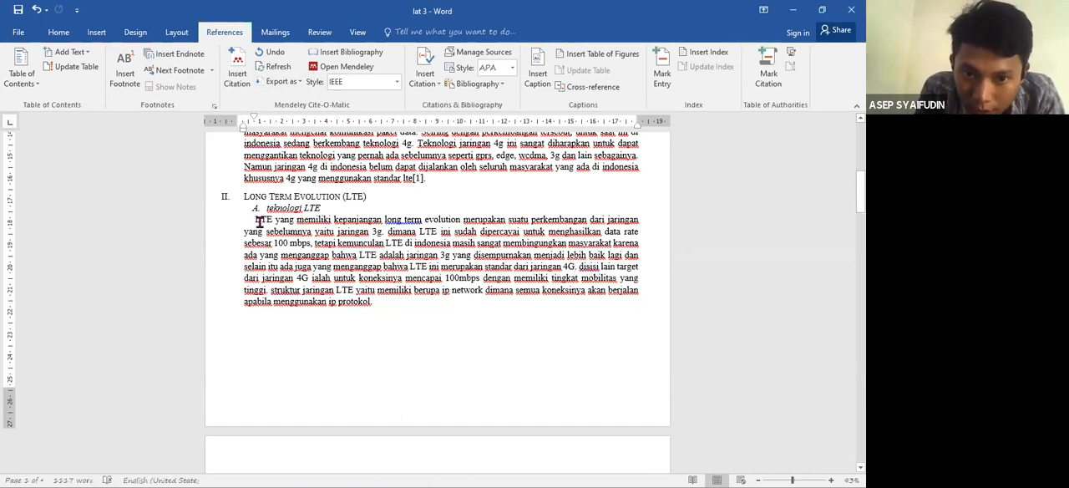
drag(254, 218, 575, 273)
click(573, 271)
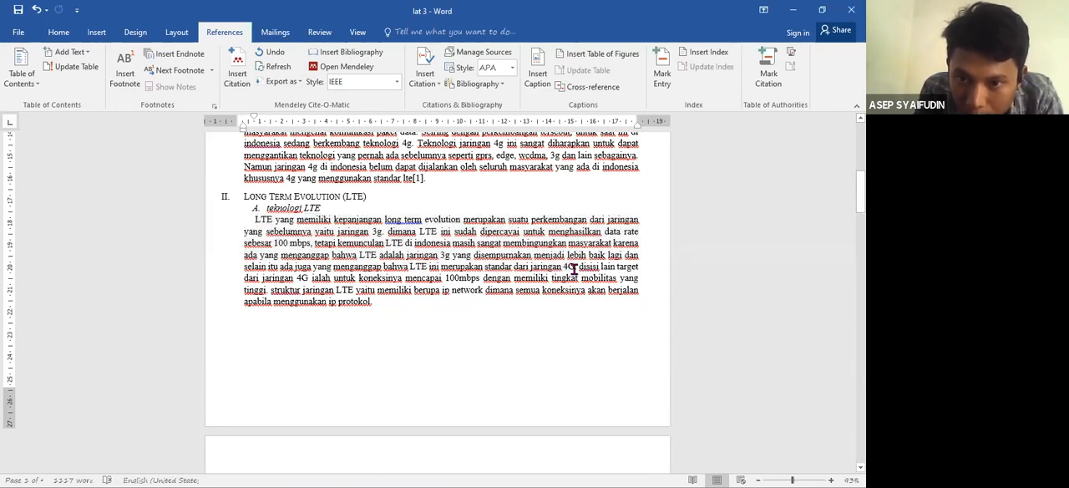
click(238, 84)
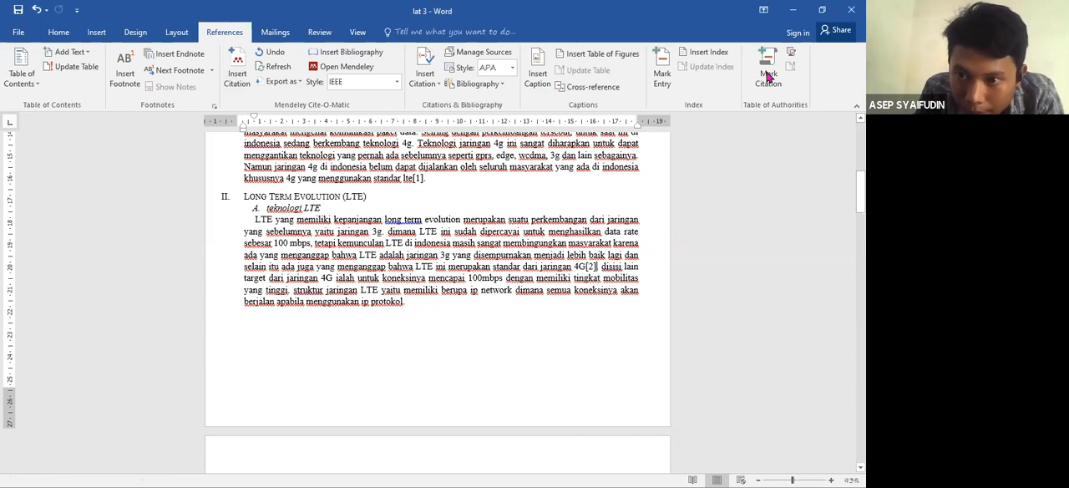
- Replace the citation after "segi biaya sangat signifikan" in the opening paragraph of section III with a newly inserted Mendeley citation
scroll(437, 301, down, 10)
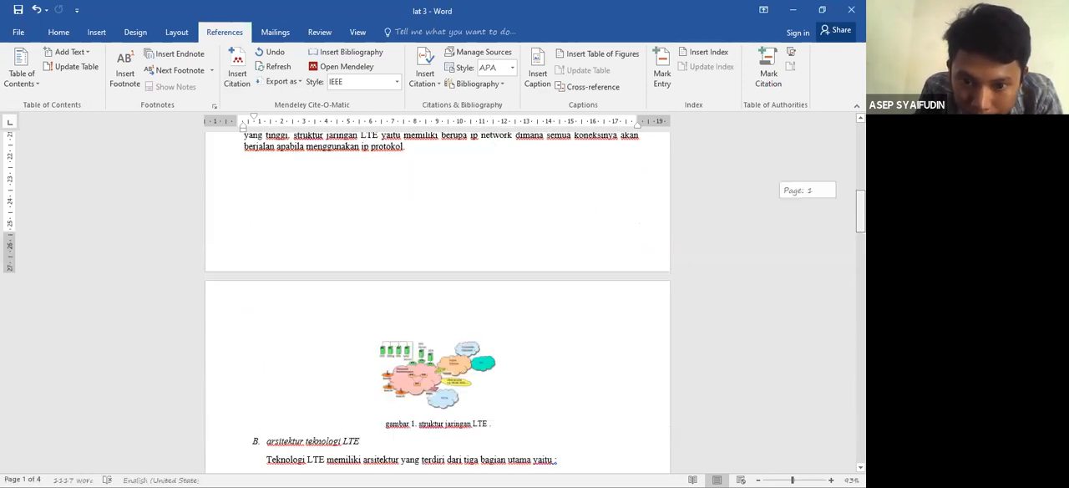
scroll(437, 301, down, 2)
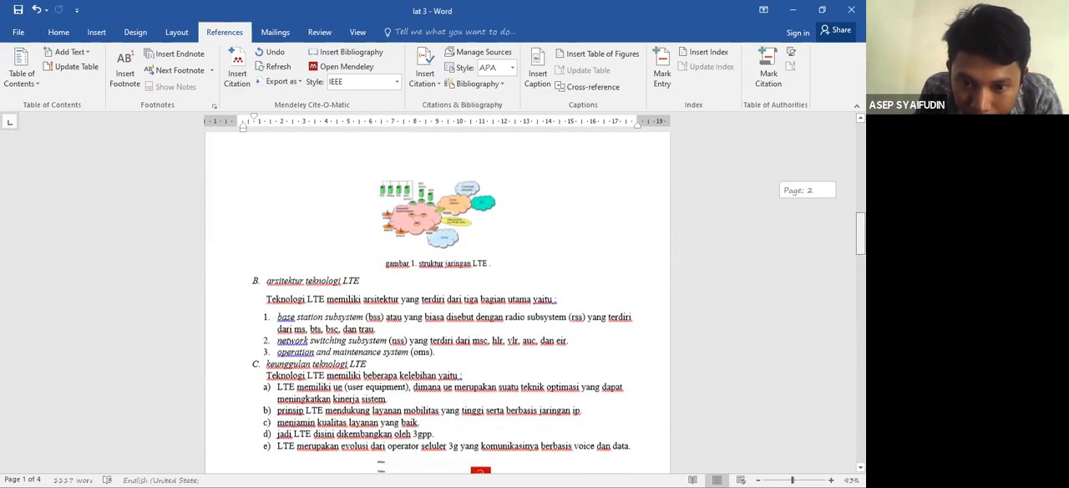
scroll(436, 301, down, 4)
scroll(437, 301, down, 4)
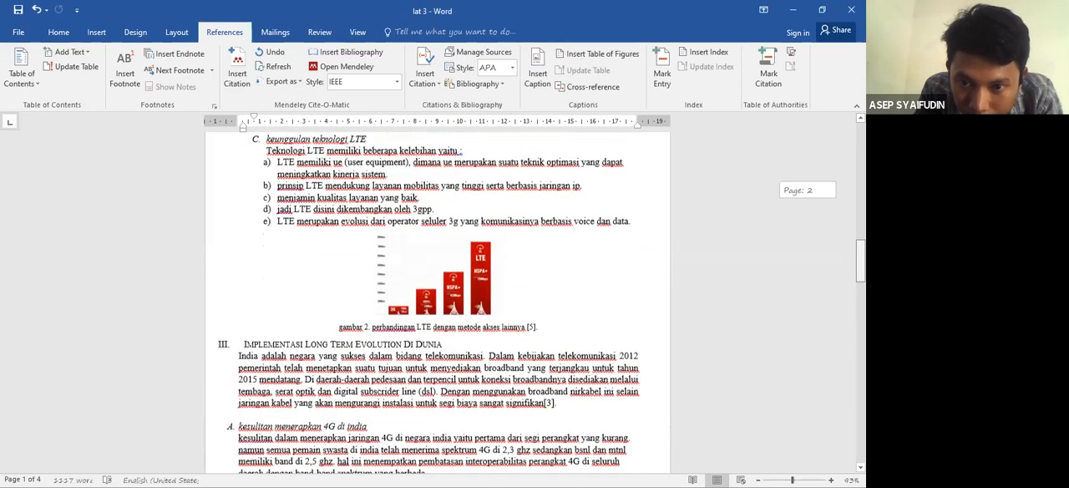
scroll(436, 300, down, 4)
click(553, 287)
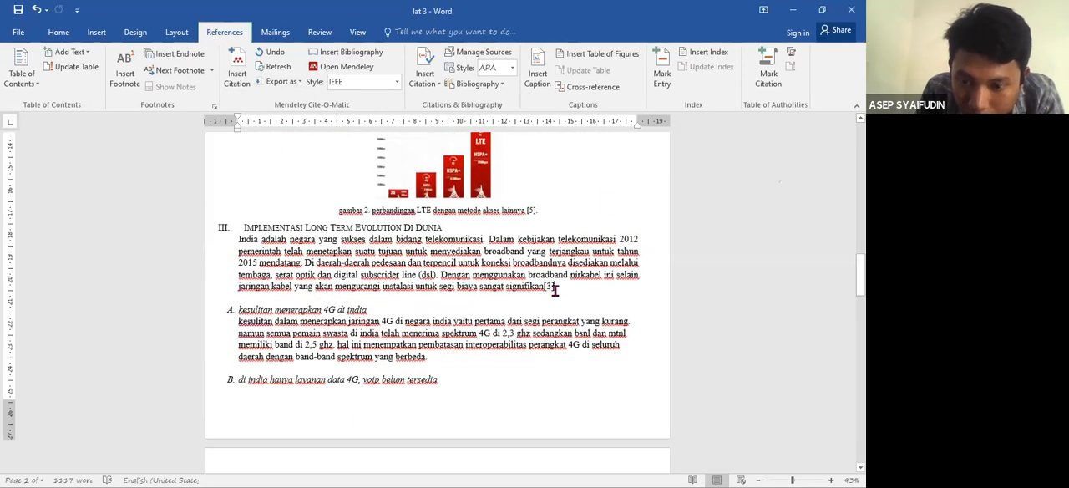
key(BackSpace)
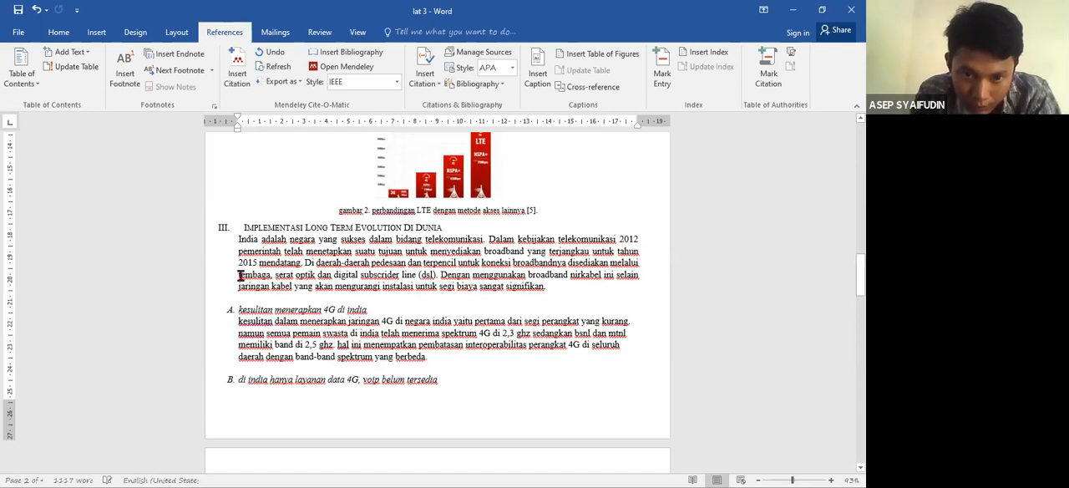
shift+click(418, 305)
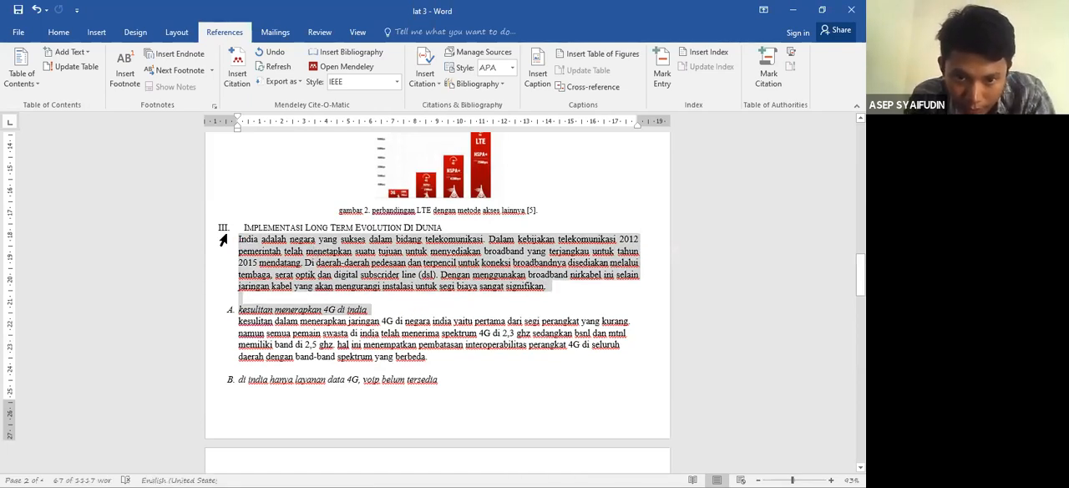
click(545, 288)
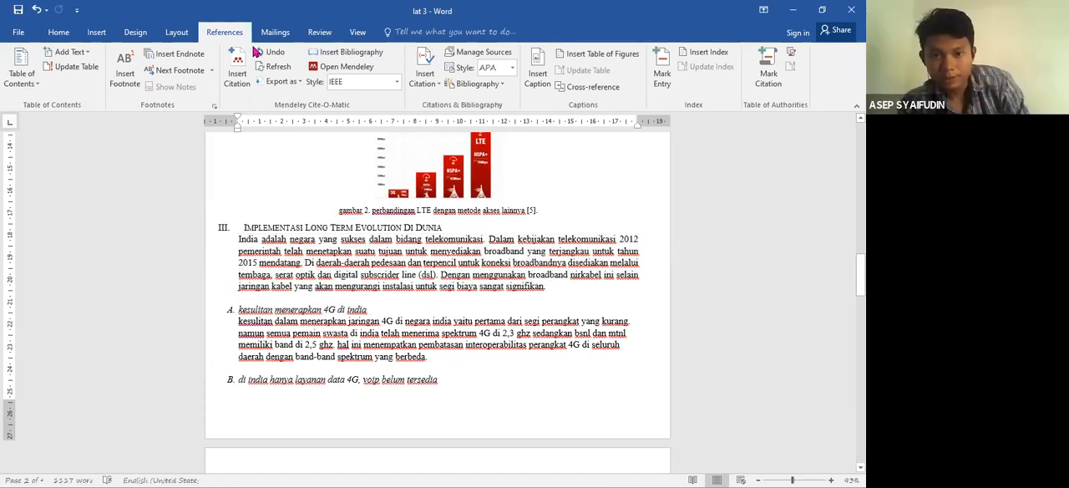
click(238, 77)
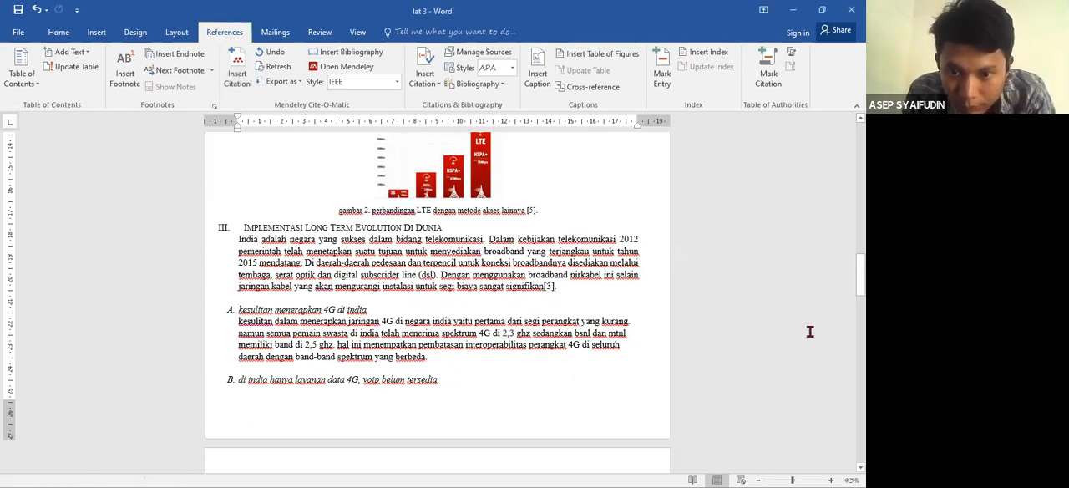
- Replace the citation after "untuk setiap tahunnya" in section IV.A with a newly inserted Mendeley citation
drag(860, 276, 860, 310)
scroll(275, 312, down, 3)
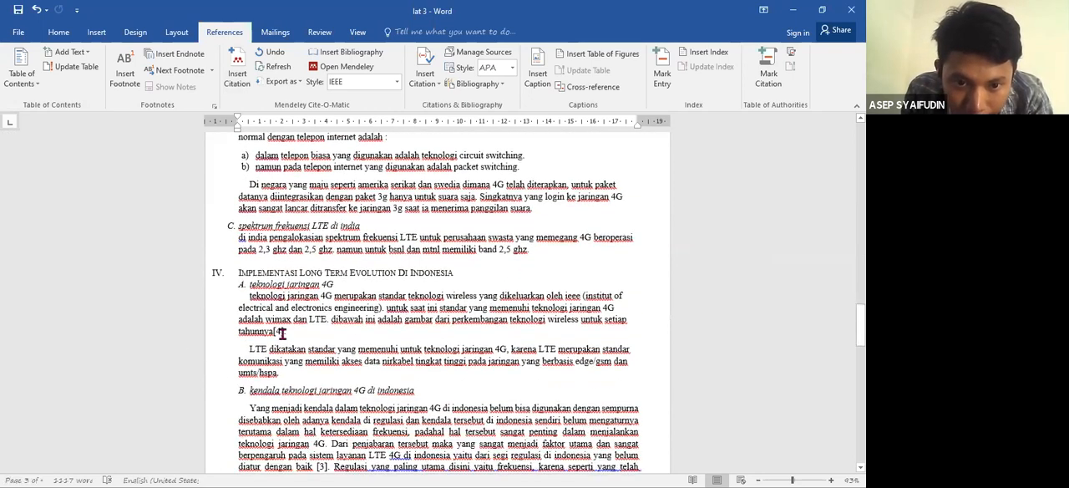
click(283, 331)
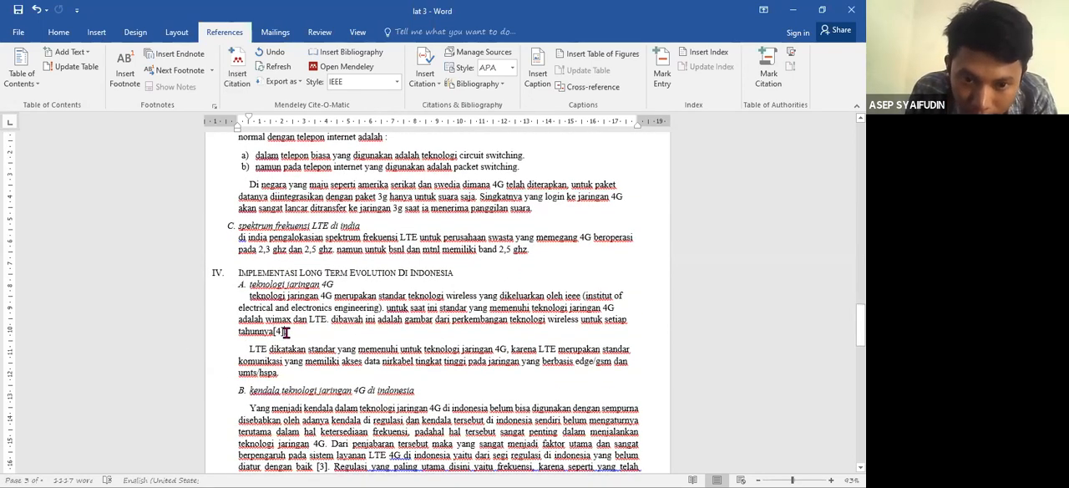
key(BackSpace)
key(BackSpace)
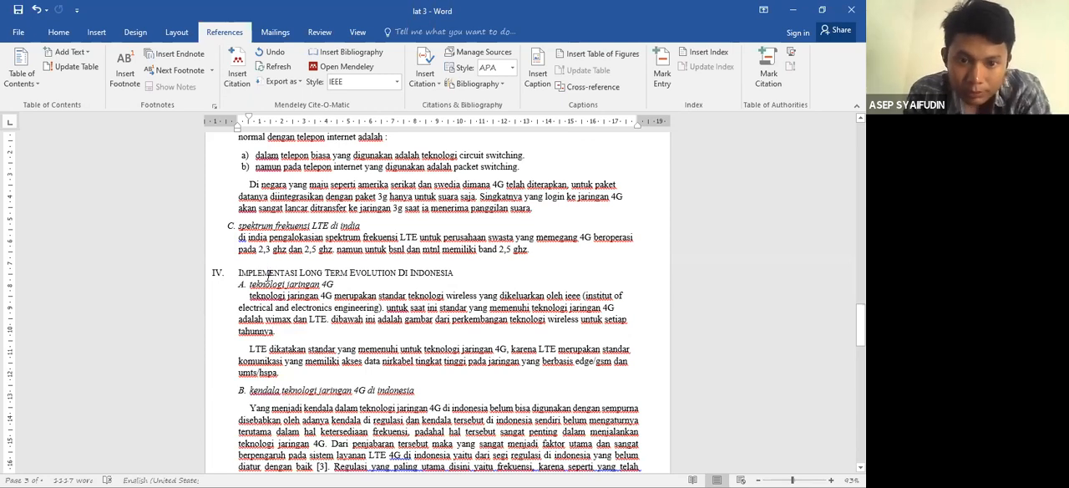
triple_click(264, 332)
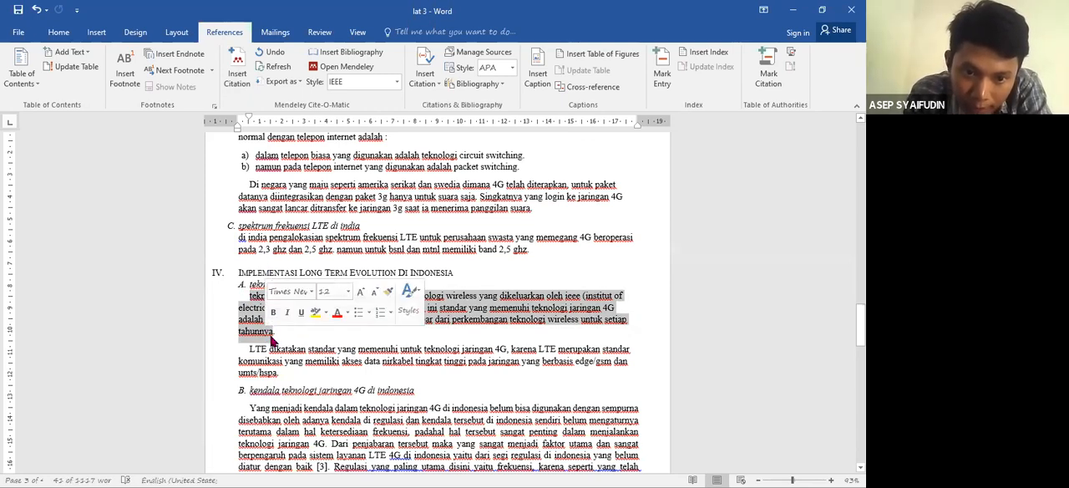
click(272, 333)
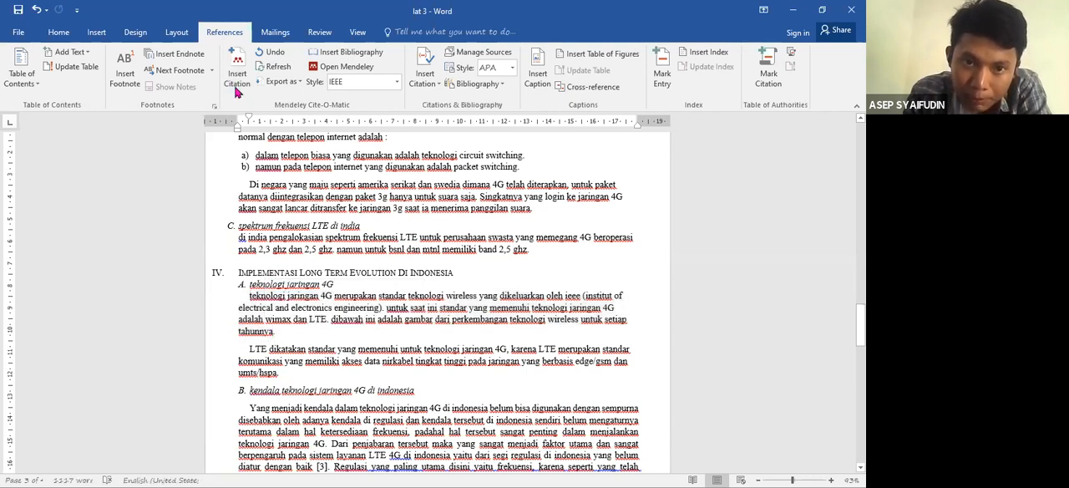
click(236, 90)
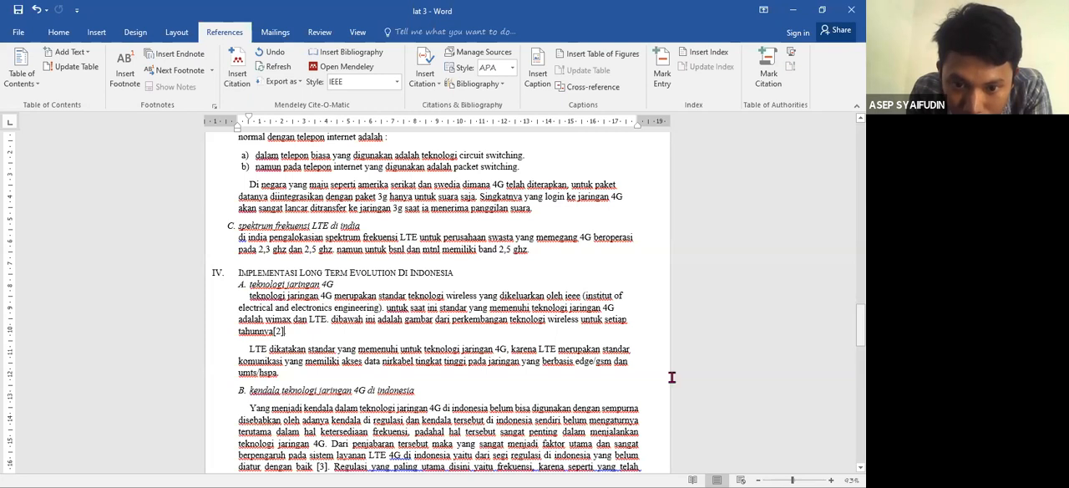
- In section IV.B, delete the citation after "diatur dengan baik" and insert a Mendeley citation after "menjalankan teknologi jaringan 4G"
scroll(307, 325, down, 3)
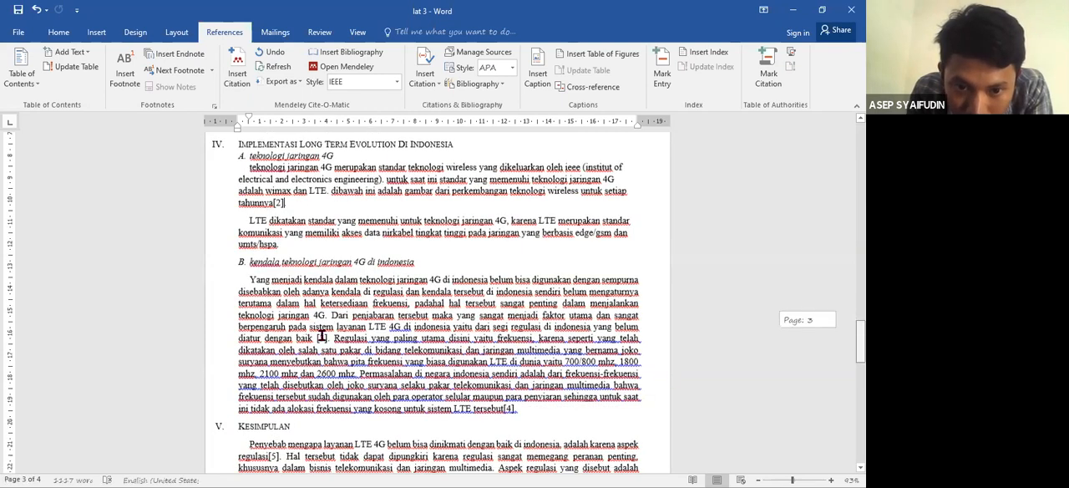
click(321, 335)
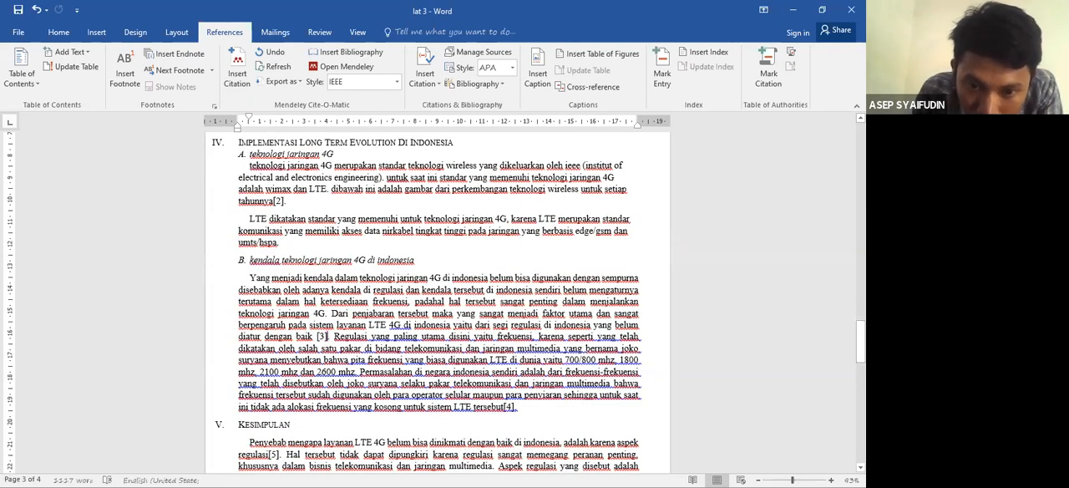
key(BackSpace)
key(BackSpace)
key(BackSpace)
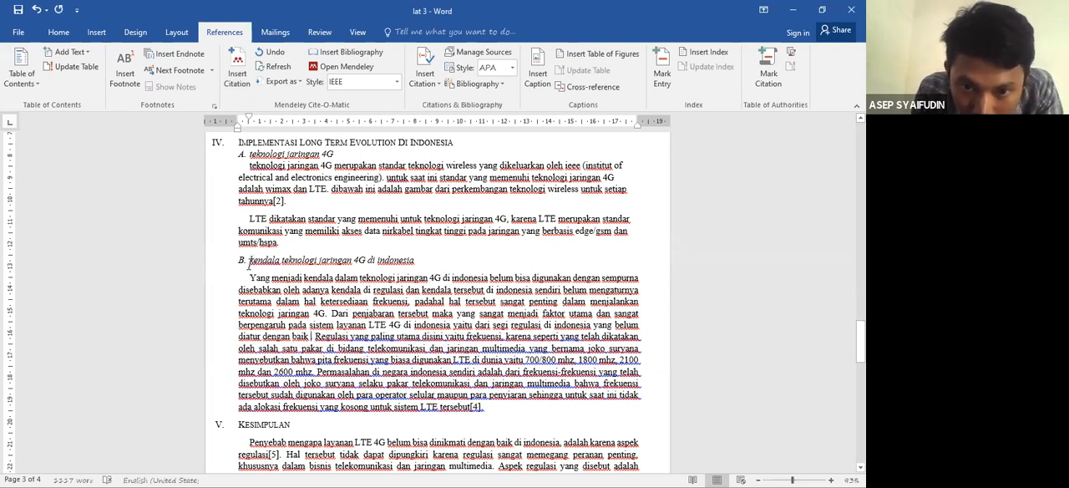
drag(248, 279, 324, 315)
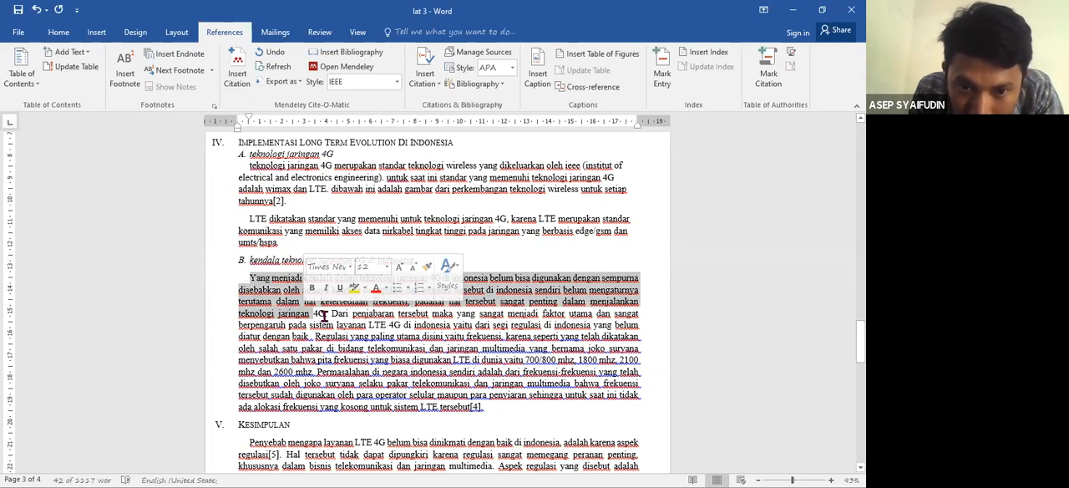
click(324, 315)
click(238, 80)
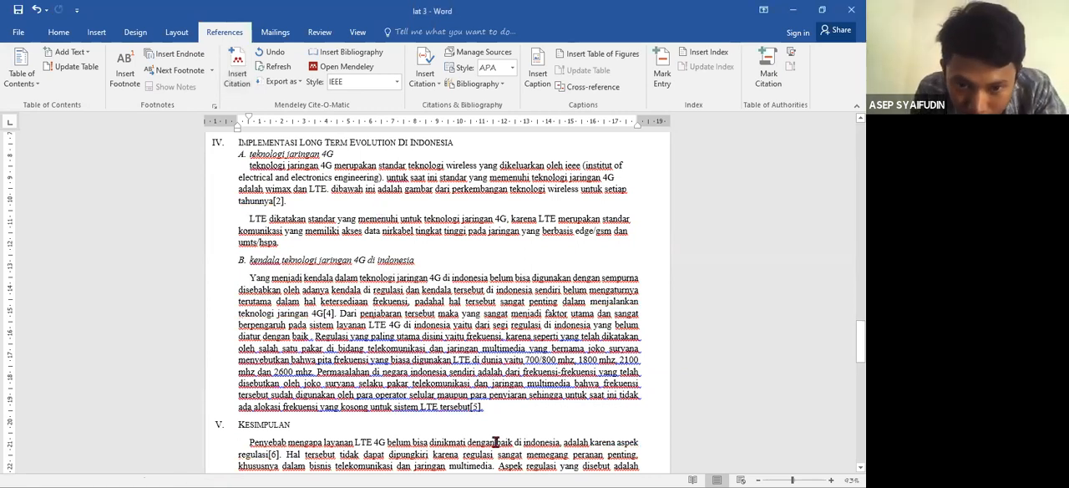
- Delete the citations after "aspek regulasi" in the Kesimpulan section and after "sistem LTE tersebut" in section IV.B
click(478, 408)
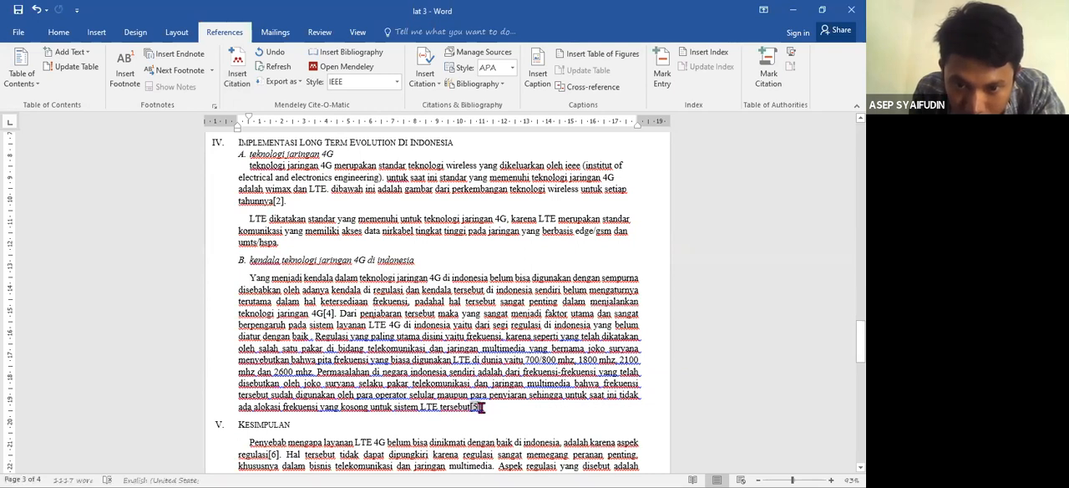
click(280, 454)
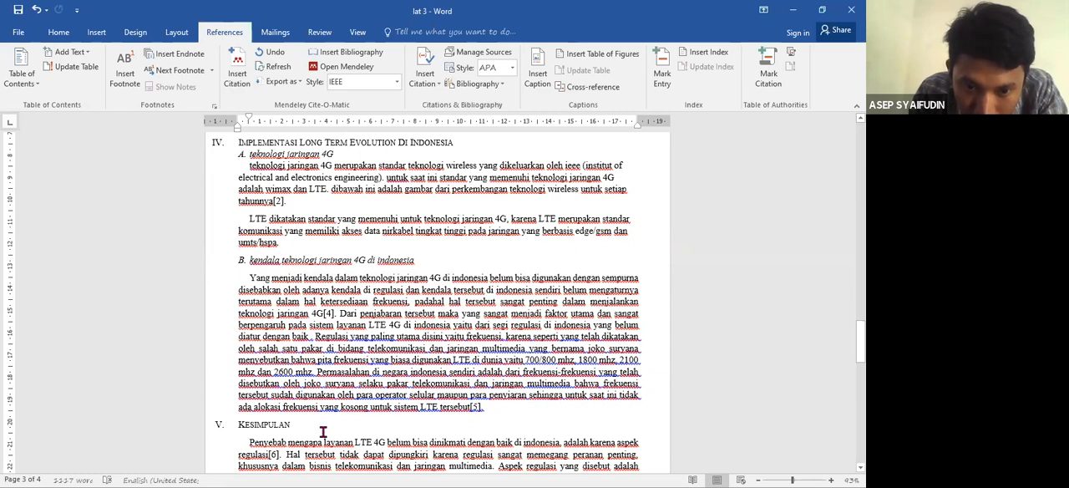
key(BackSpace)
key(BackSpace)
click(480, 407)
key(BackSpace)
key(BackSpace)
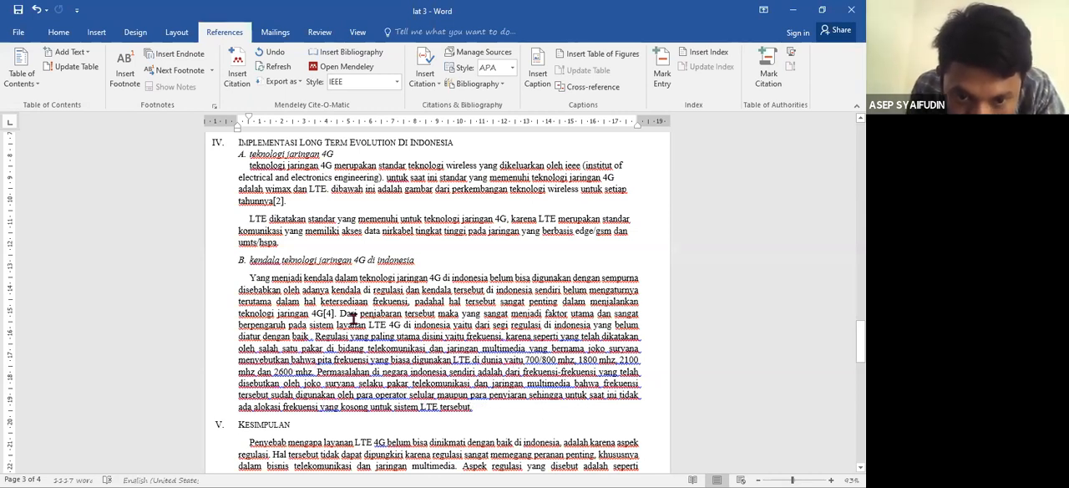
- Insert a new Mendeley citation after "sistem LTE tersebut" at the end of the section IV.B paragraph
drag(342, 314, 470, 407)
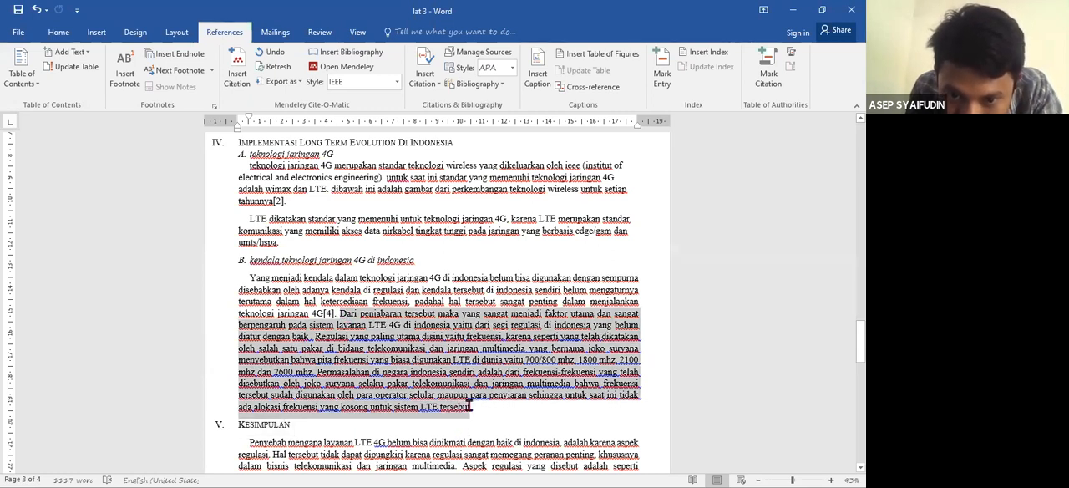
click(470, 407)
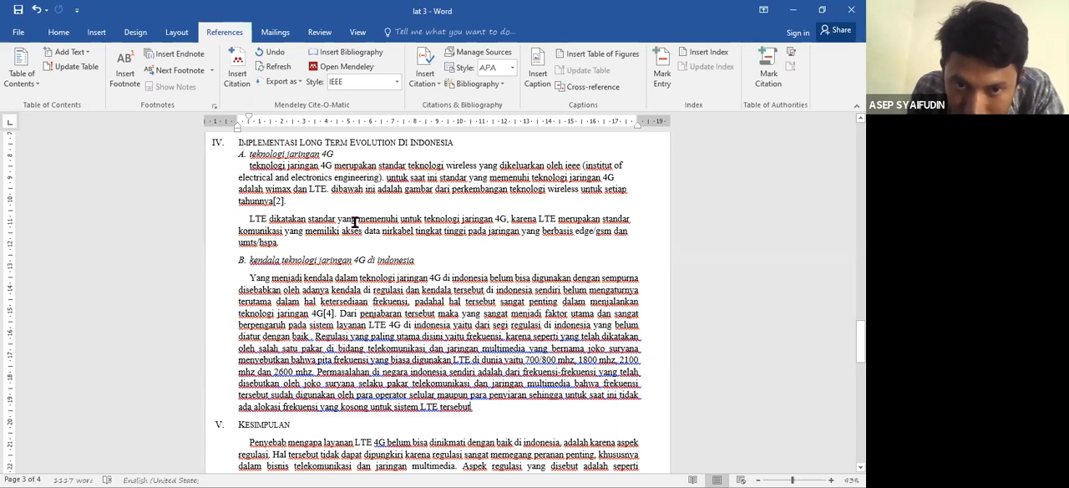
click(241, 87)
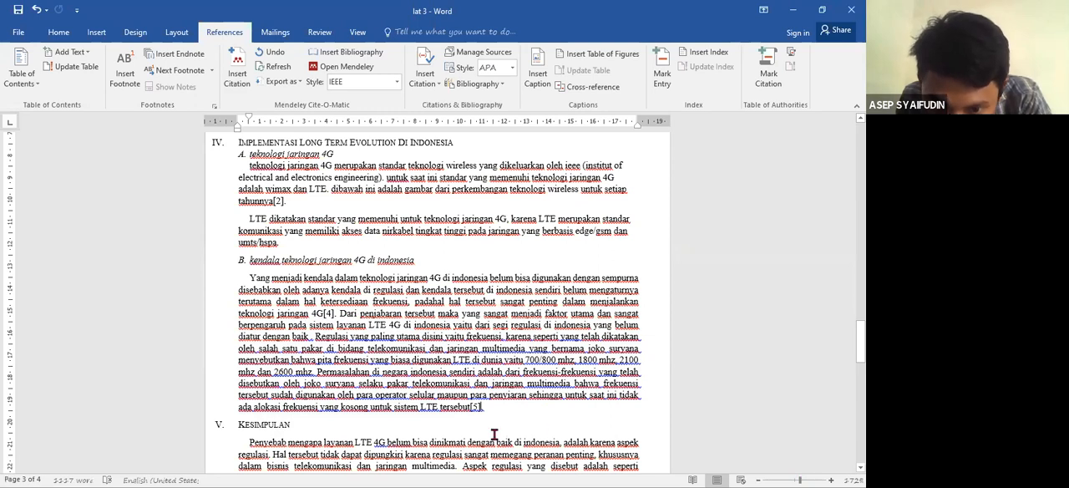
- Insert the Mendeley bibliography below the REFERENSI heading on the last page
scroll(483, 415, up, 5)
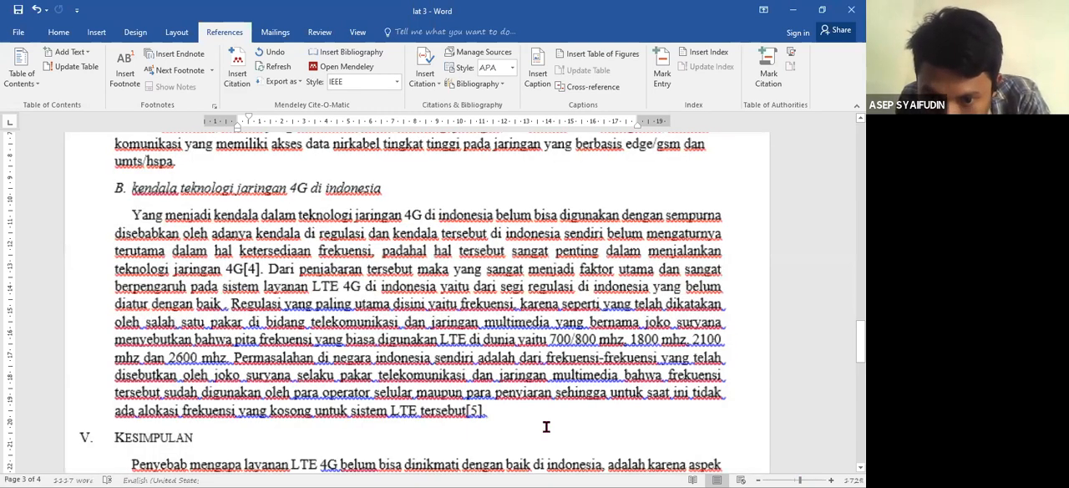
click(797, 479)
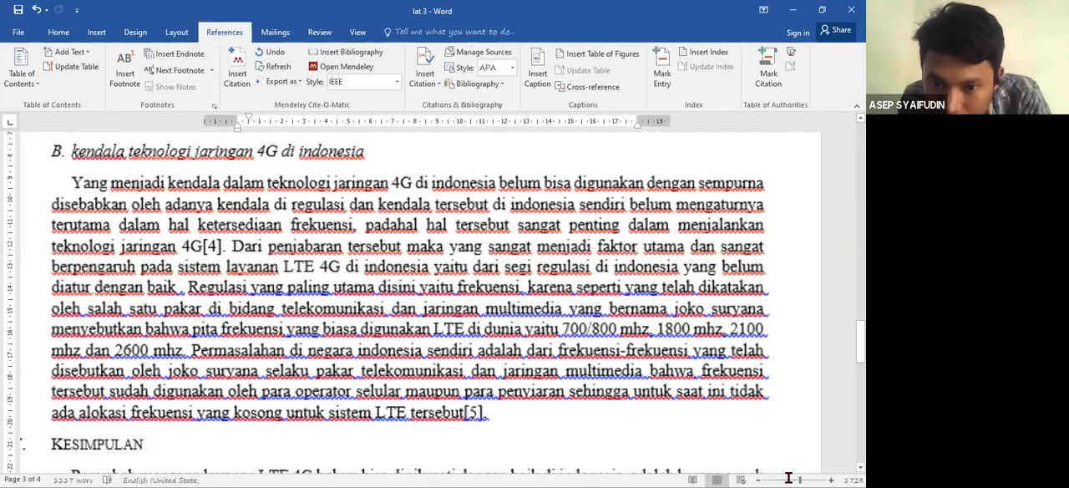
scroll(474, 393, up, 1)
scroll(473, 392, down, 5)
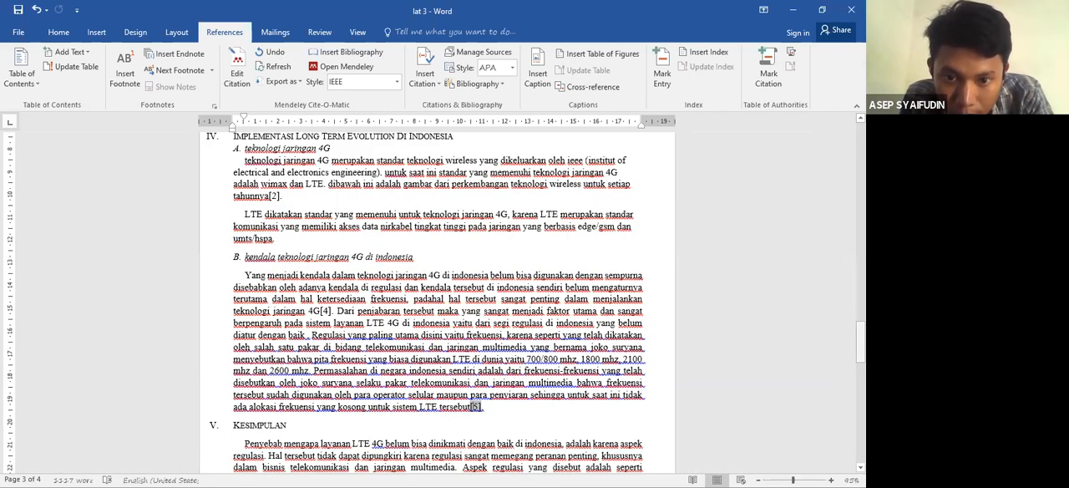
scroll(437, 301, down, 5)
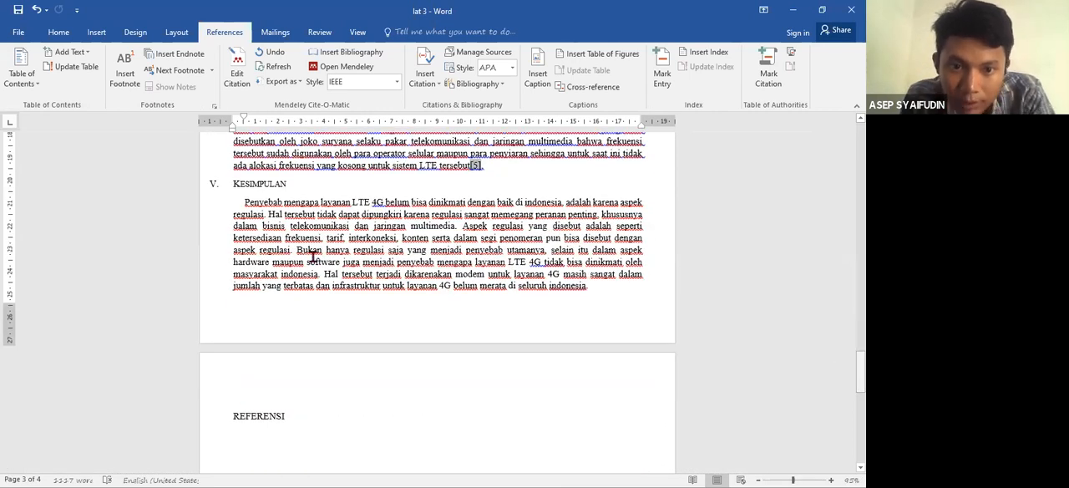
scroll(313, 257, down, 4)
click(277, 242)
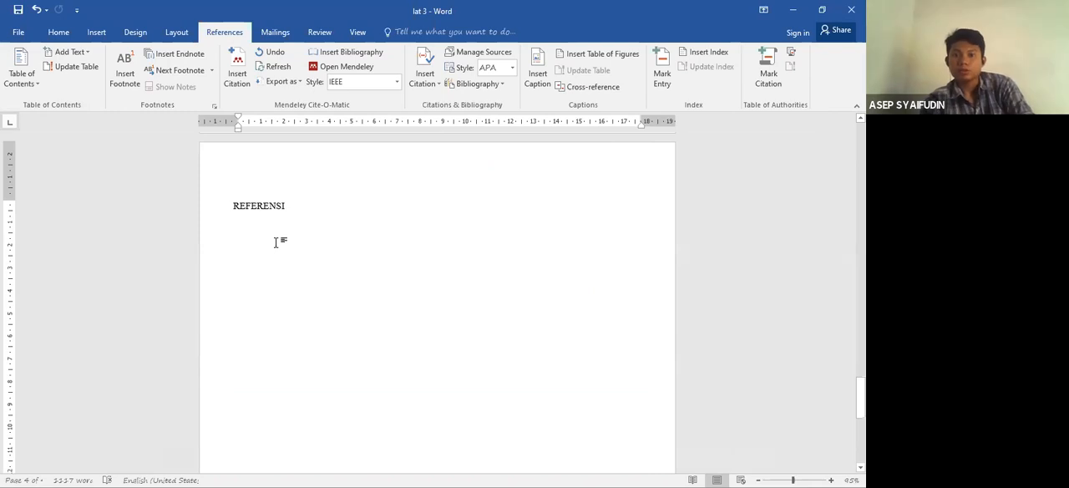
click(345, 54)
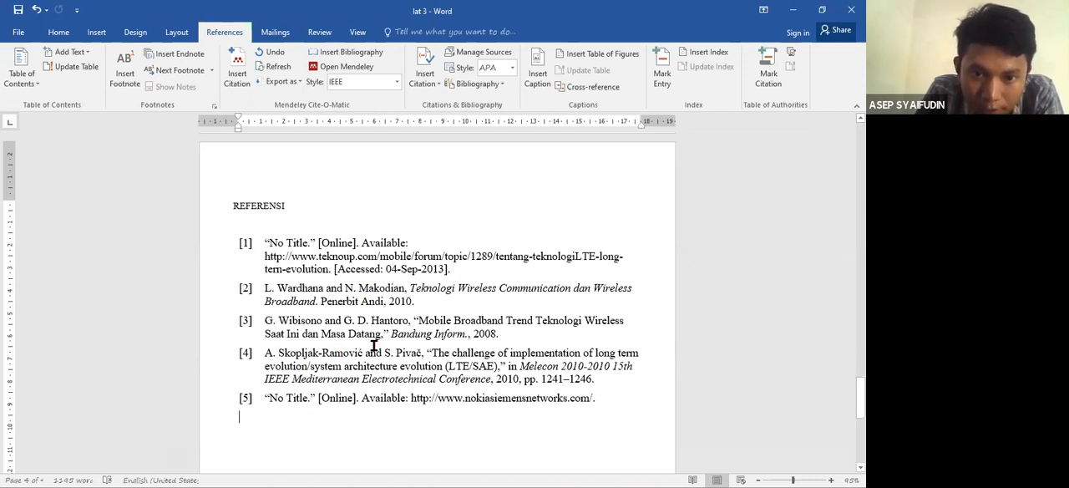
click(245, 243)
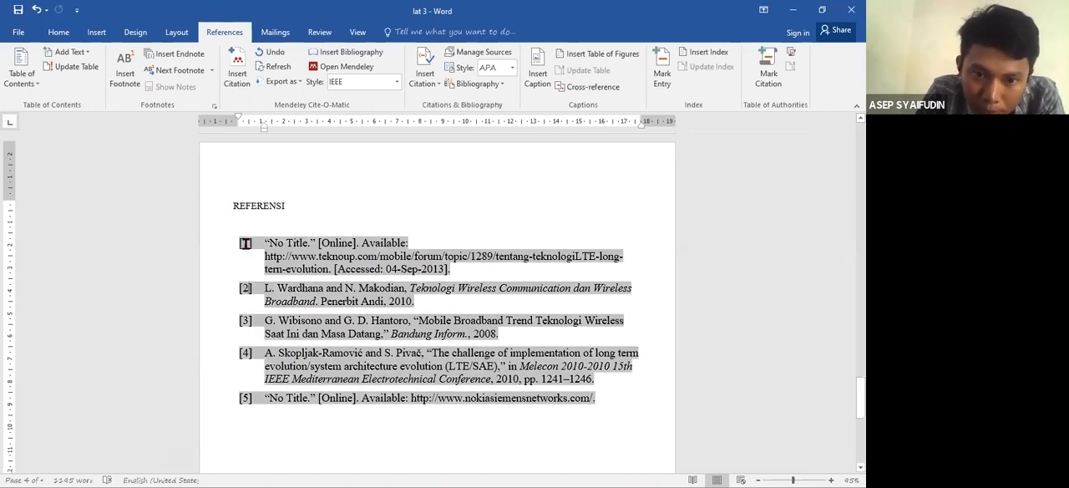
click(248, 206)
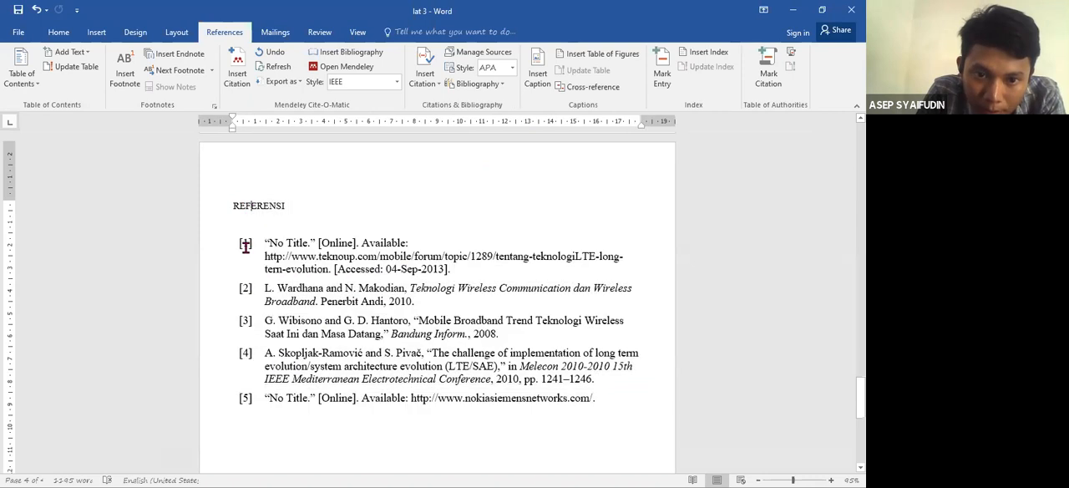
click(244, 243)
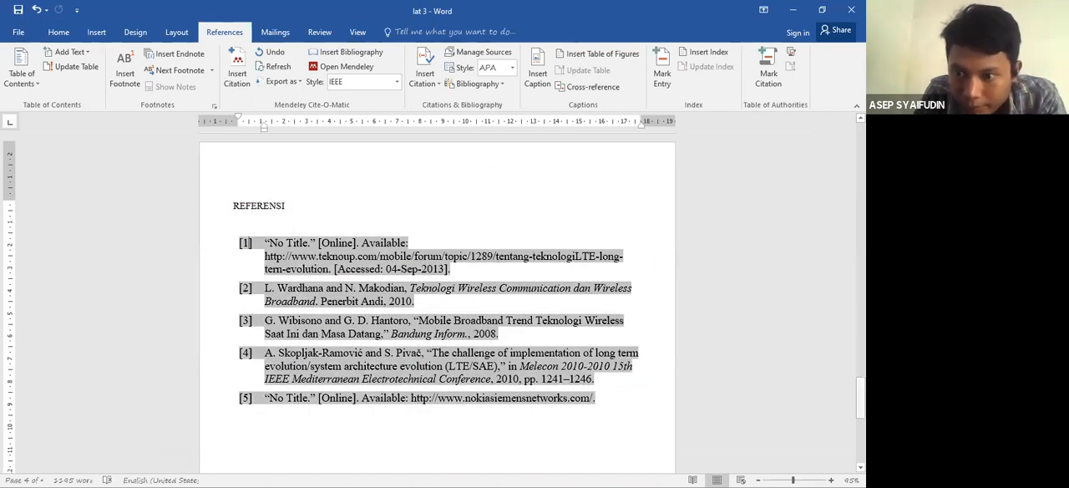
drag(859, 396, 860, 167)
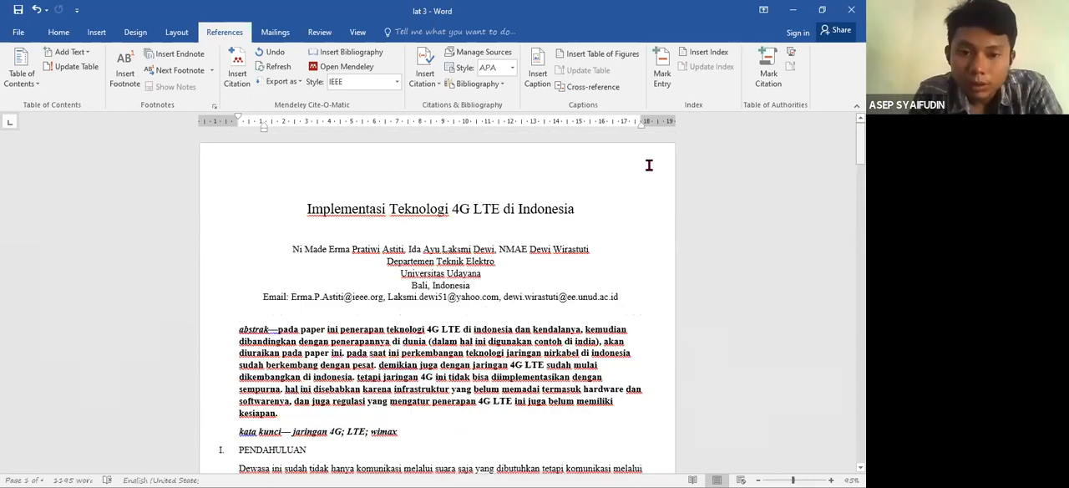
- Insert an empty paragraph above the paper title on the first page
click(302, 210)
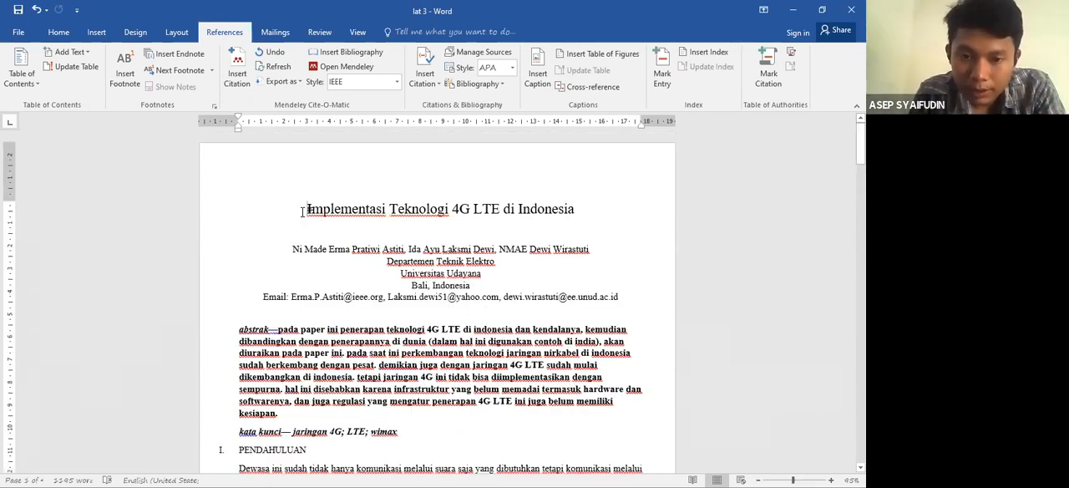
key(Return)
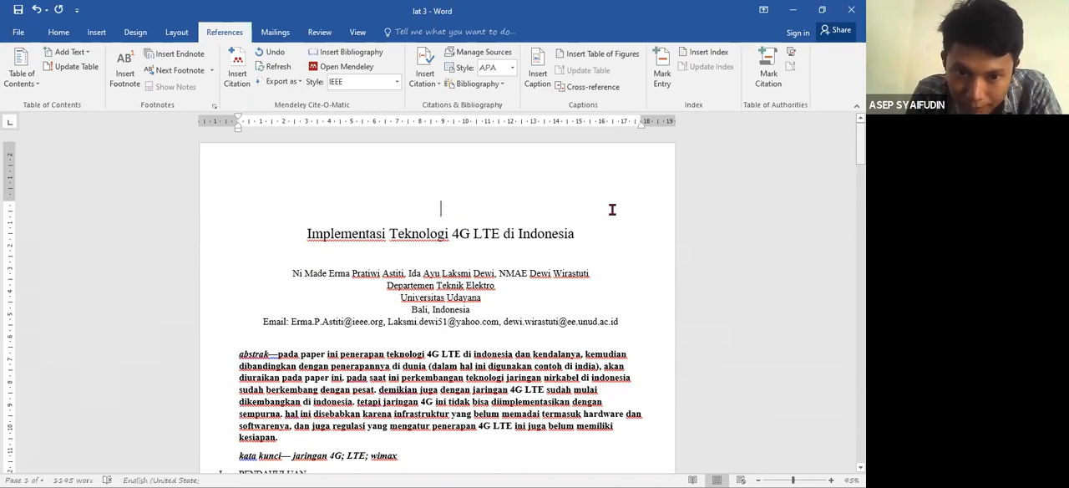
- Mark the section I heading PENDAHULUAN as a Level 1 entry for the table of contents
scroll(311, 314, down, 3)
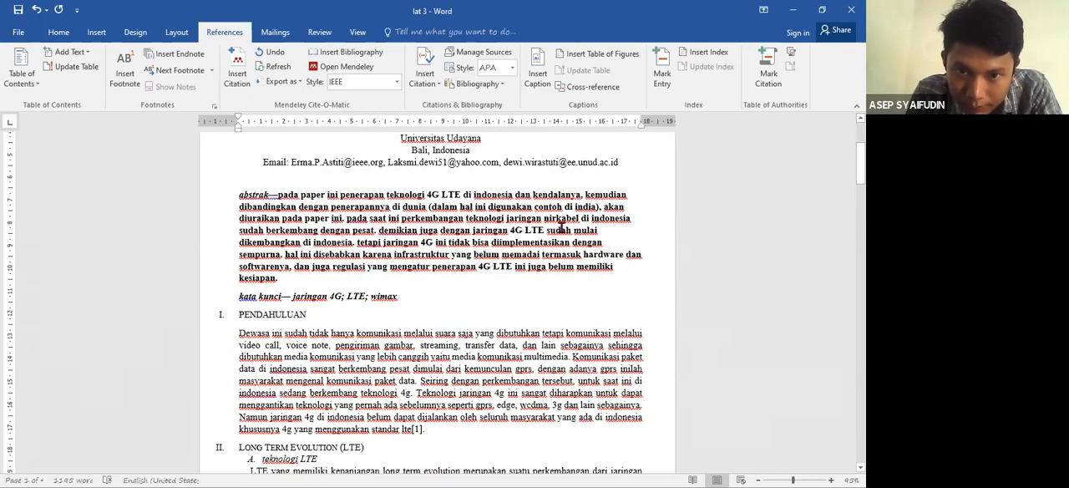
click(311, 314)
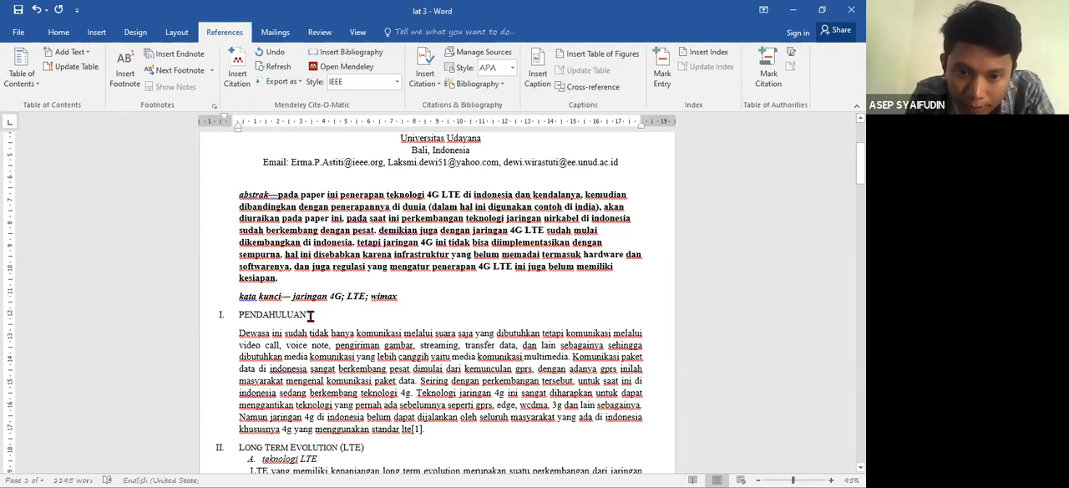
drag(307, 315, 239, 320)
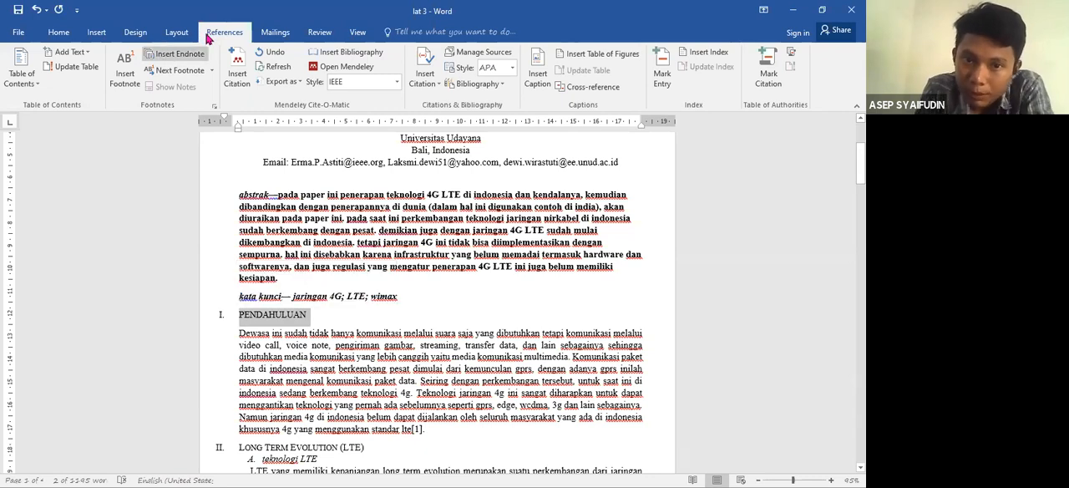
click(74, 55)
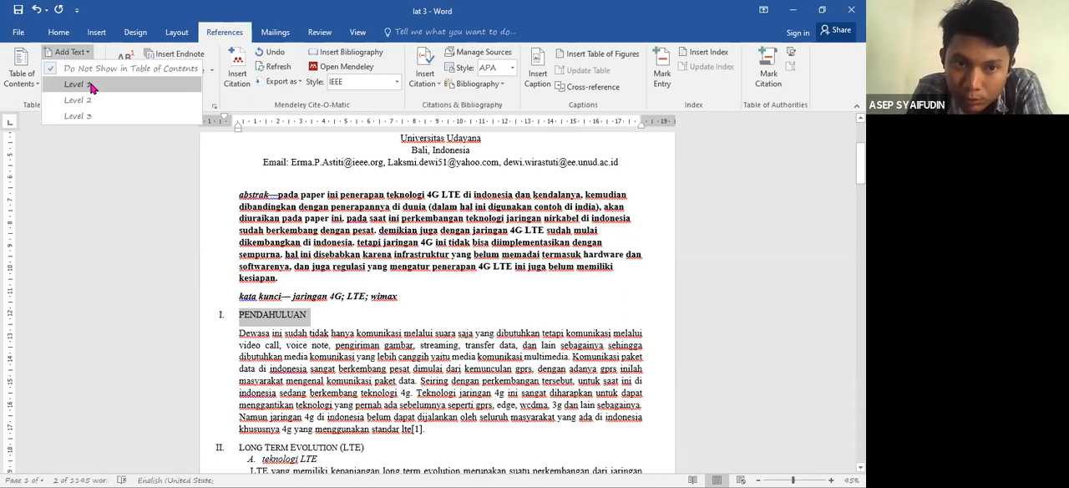
click(92, 85)
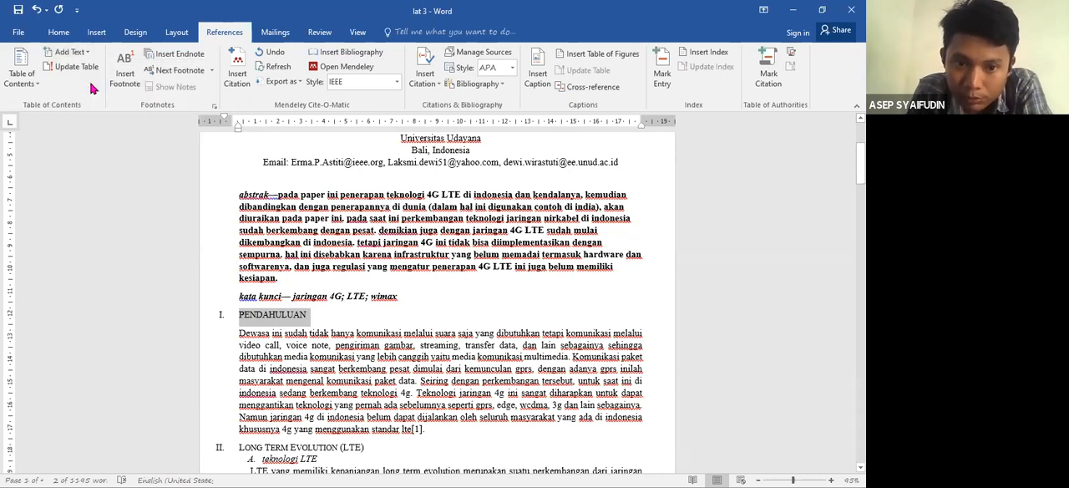
click(34, 87)
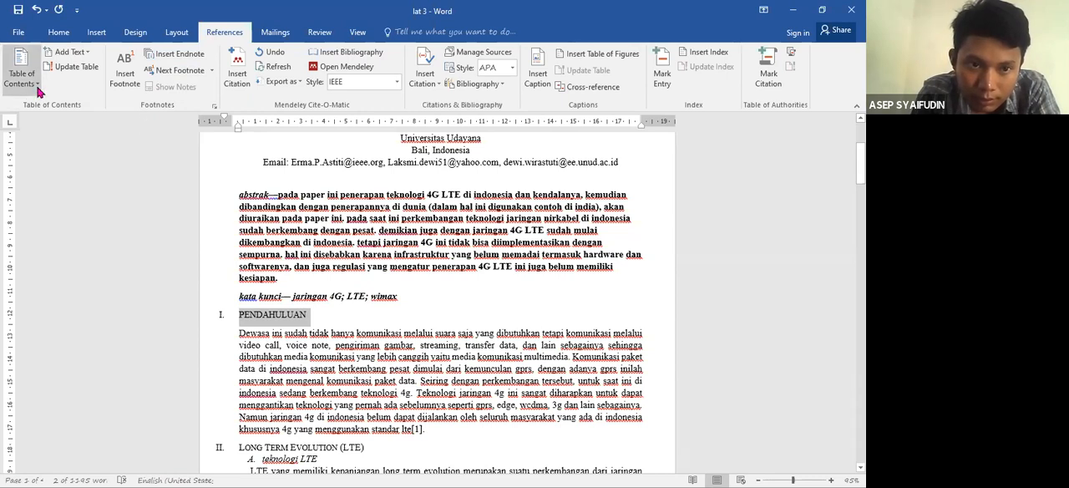
click(38, 89)
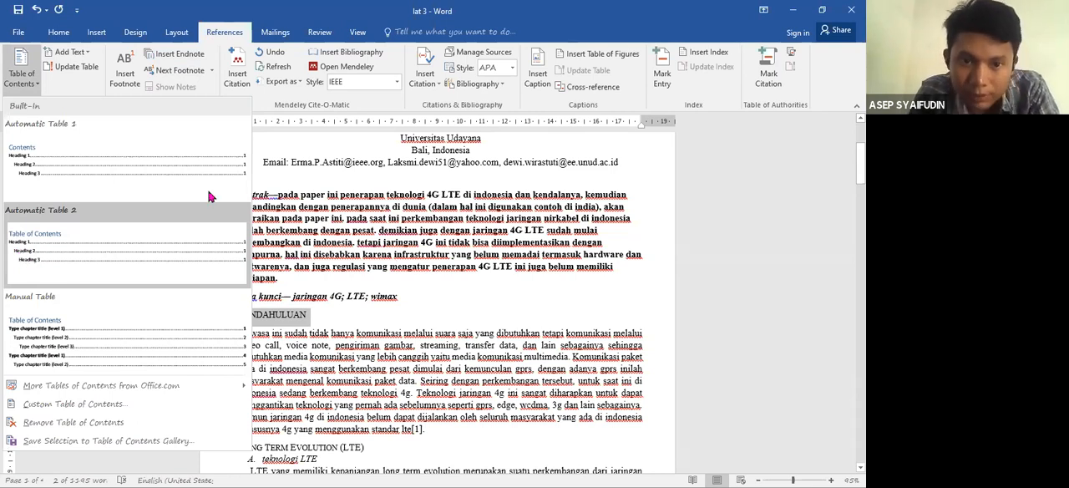
click(253, 317)
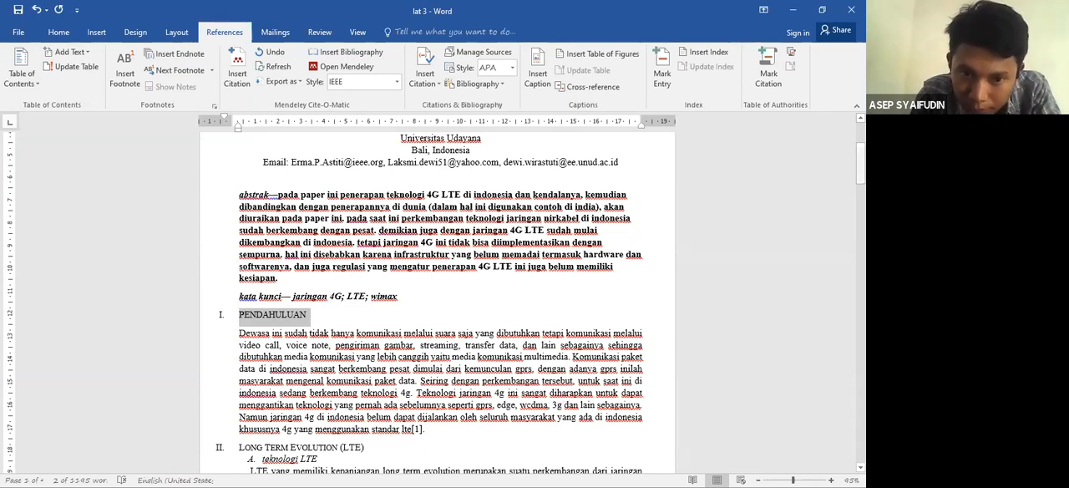
- Mark the section II heading "Long Term Evolution (LTE)" as a Level 1 table of contents entry
scroll(226, 286, down, 3)
scroll(362, 294, down, 1)
click(364, 293)
triple_click(245, 292)
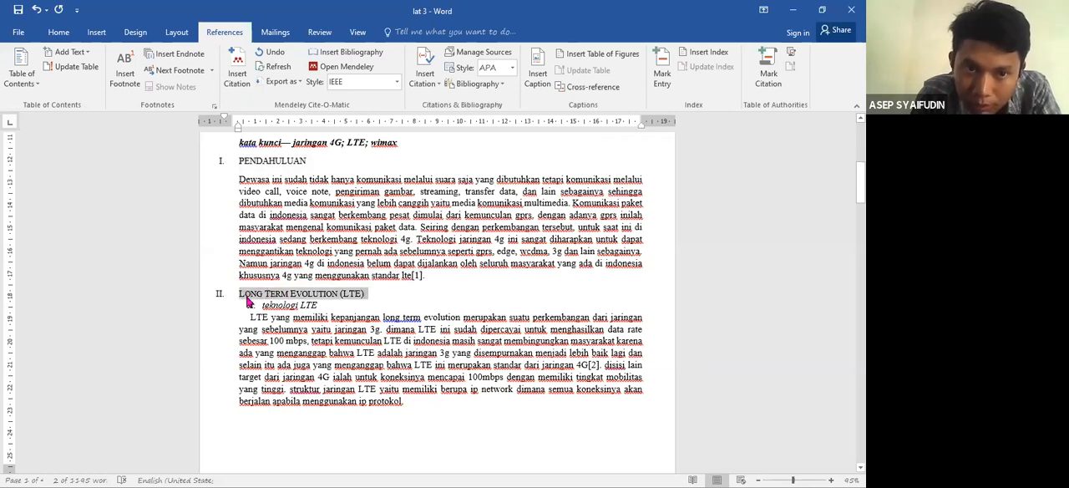
click(81, 55)
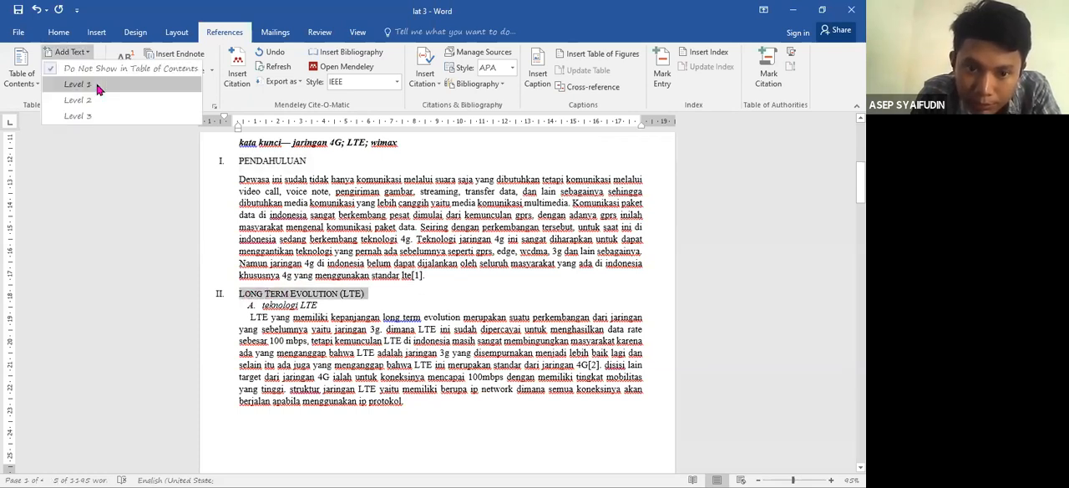
click(99, 86)
- Mark subheading II.A "teknologi LTE" as a Level 2 table of contents entry
click(253, 305)
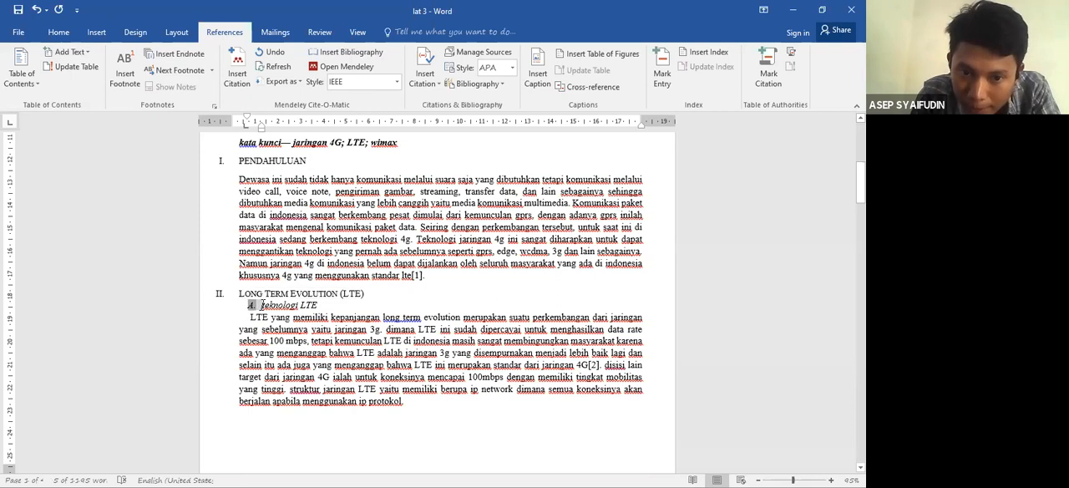
click(323, 305)
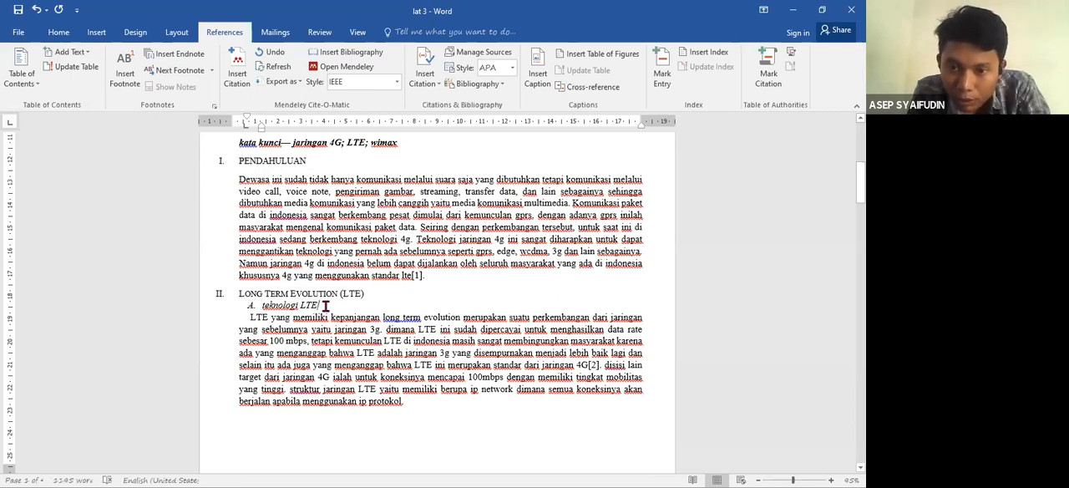
click(30, 85)
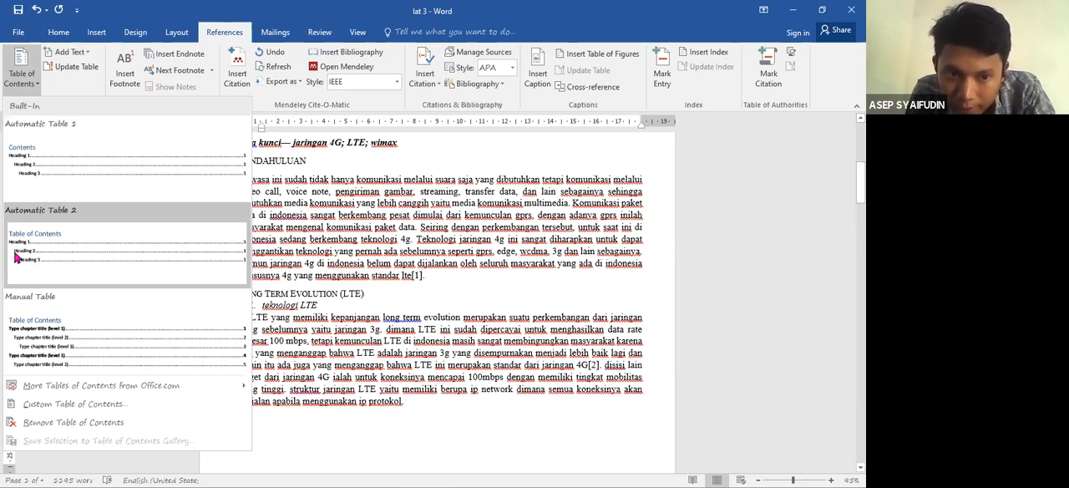
click(320, 305)
drag(320, 305, 250, 311)
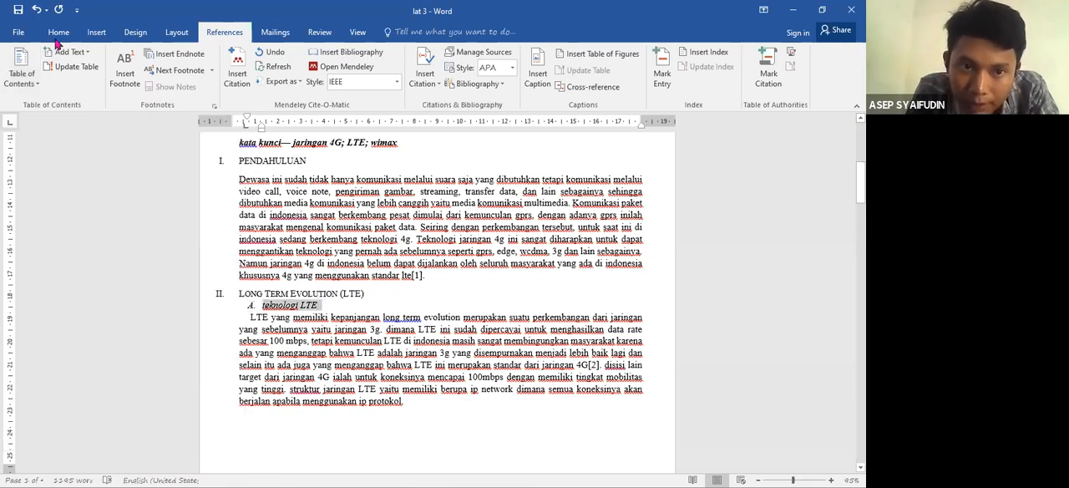
click(88, 104)
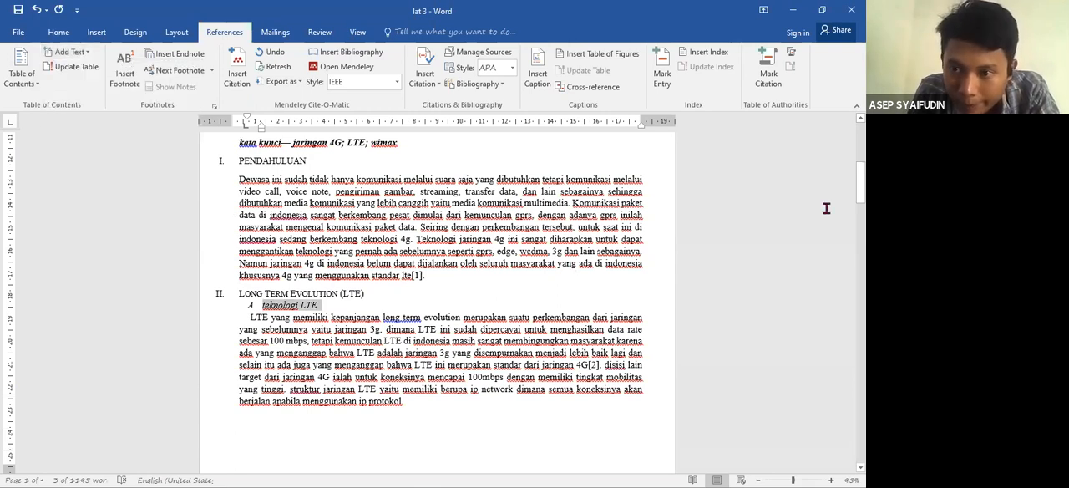
- Mark subheadings II.B "arsitektur teknologi LTE" and II.C "keunggulan teknologi LTE" as Level 2 table of contents entries
scroll(826, 208, down, 5)
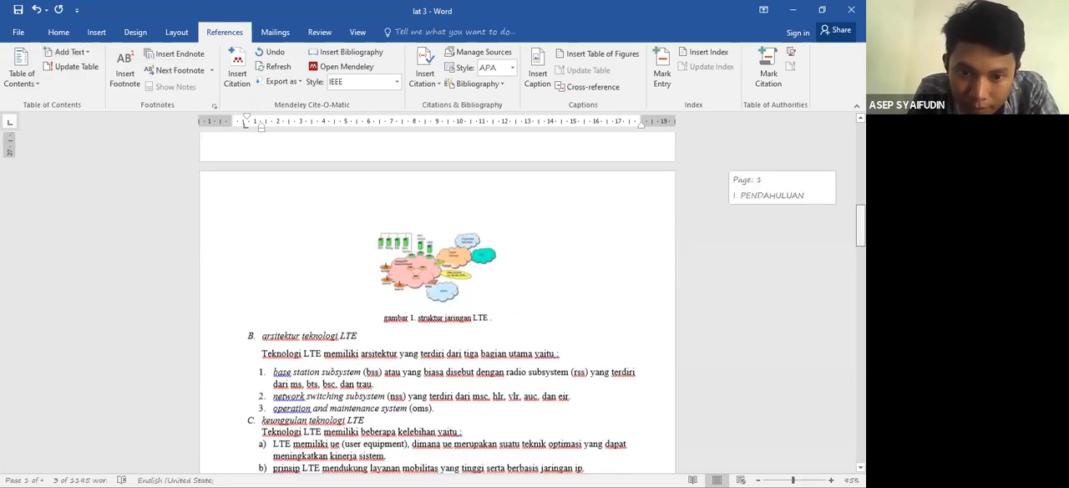
triple_click(263, 332)
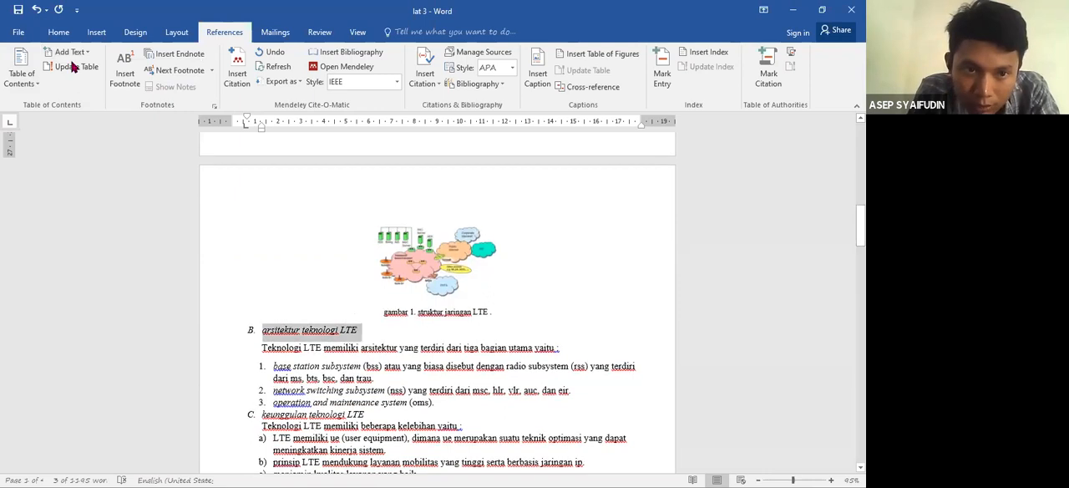
click(83, 55)
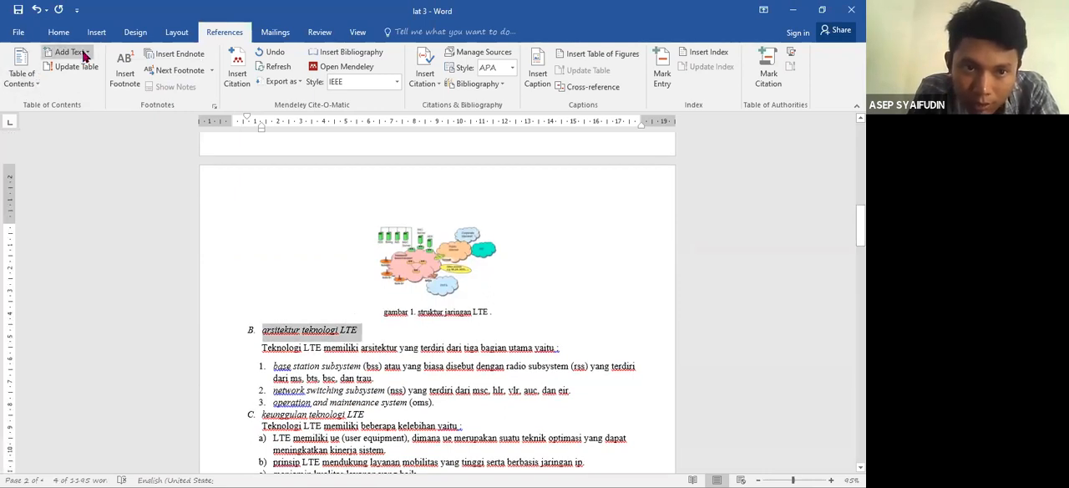
click(94, 101)
drag(370, 414, 259, 414)
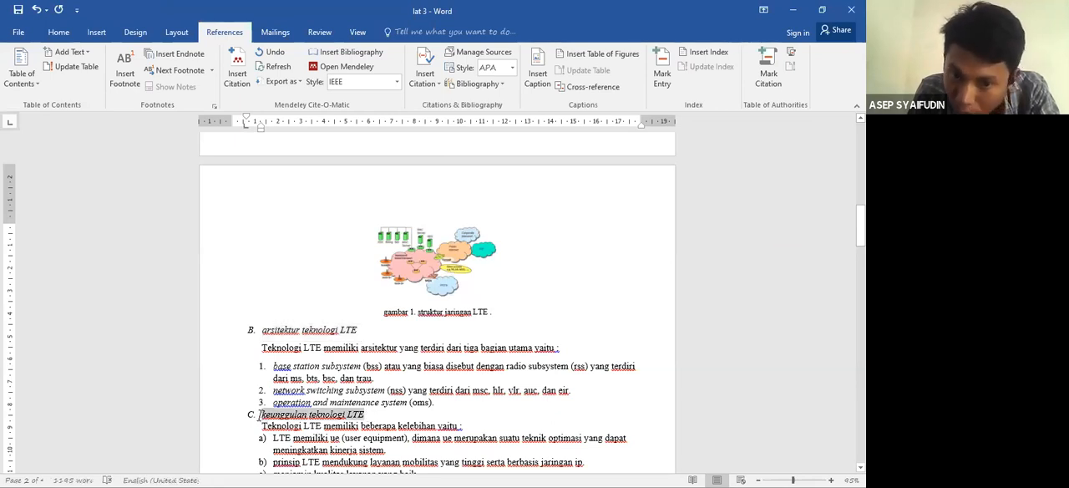
click(75, 56)
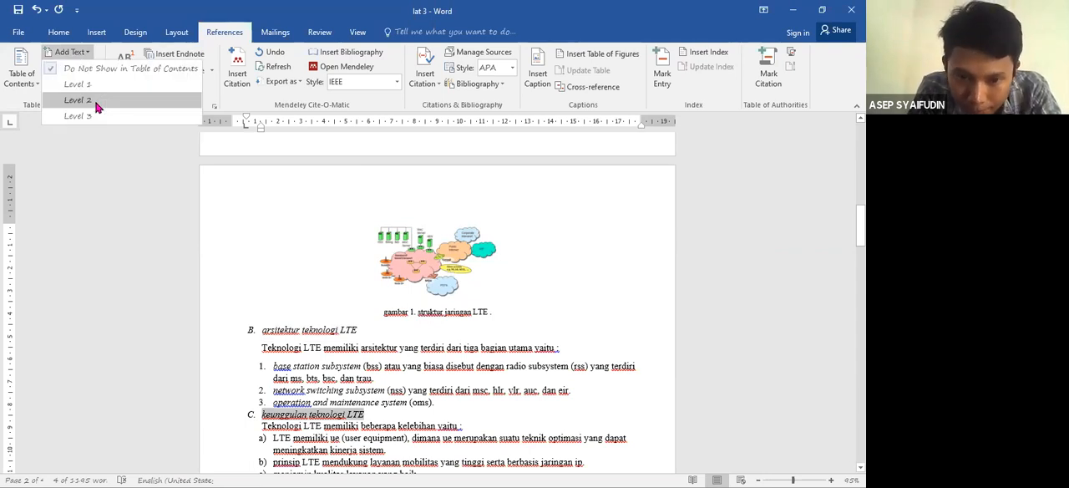
click(78, 100)
- Mark the section III heading as a Level 1 table of contents entry and subheading III.A "kesulitan menerapkan 4G di india" as Level 2
drag(860, 228, 860, 265)
drag(447, 320, 237, 321)
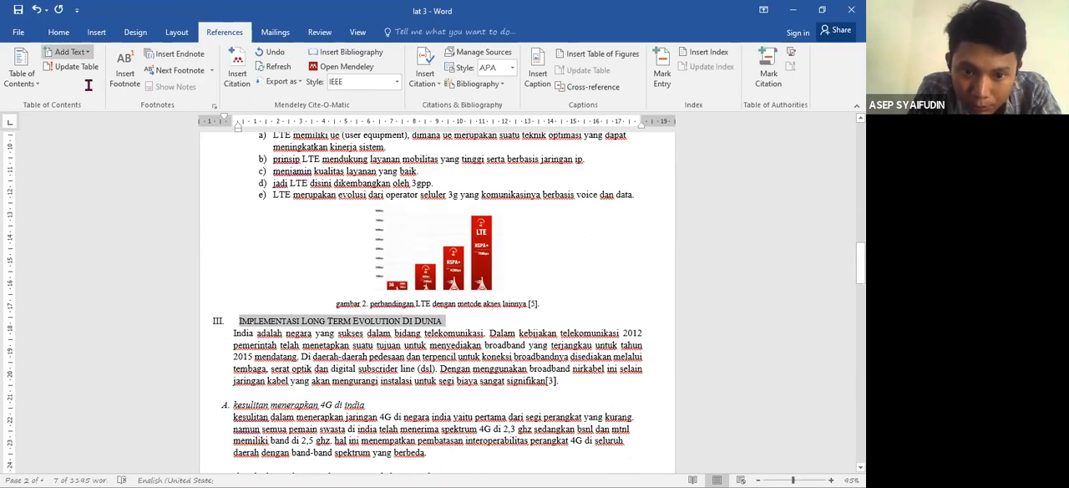
drag(368, 404, 234, 407)
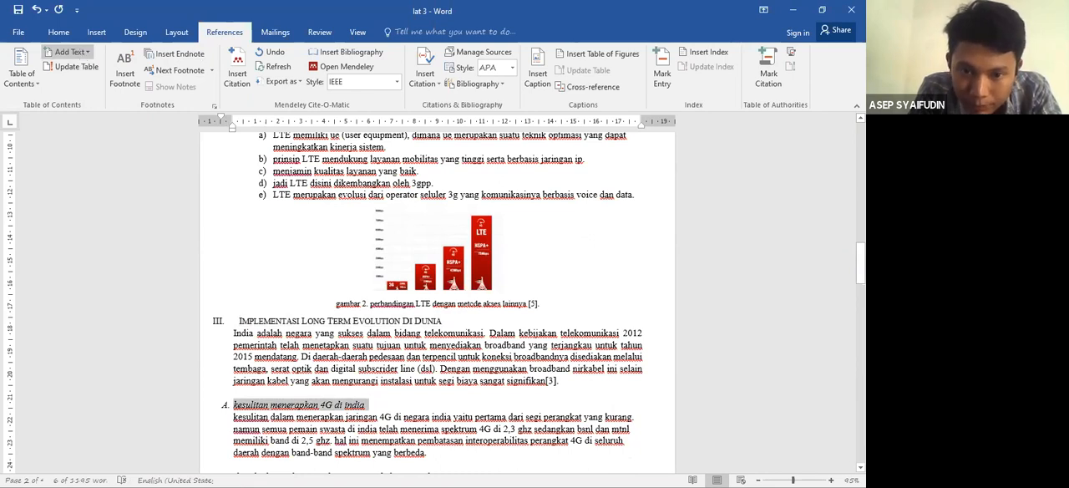
- Mark subheading III.B "di india hanya layanan data 4G, voip belum tersedia" as a Level 2 table of contents entry
scroll(443, 282, down, 5)
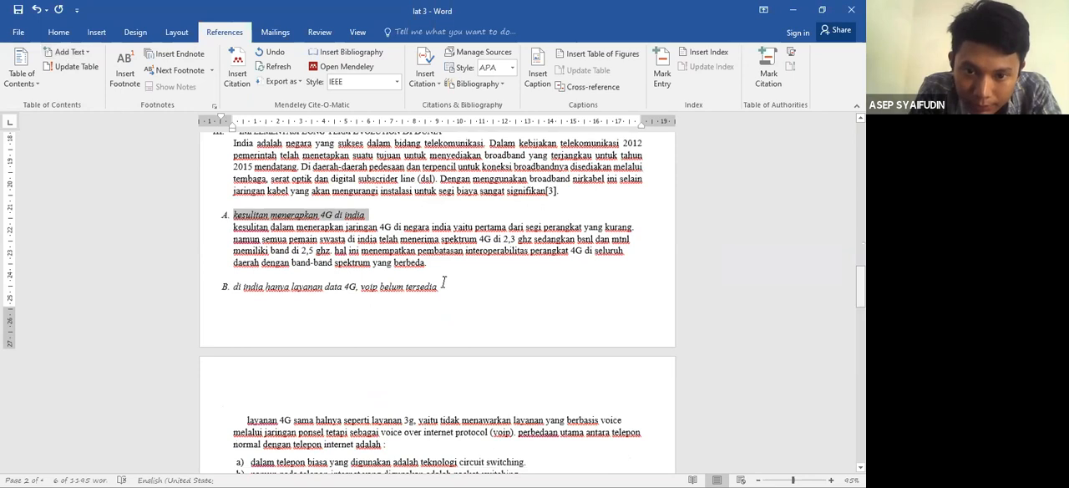
drag(443, 282, 324, 273)
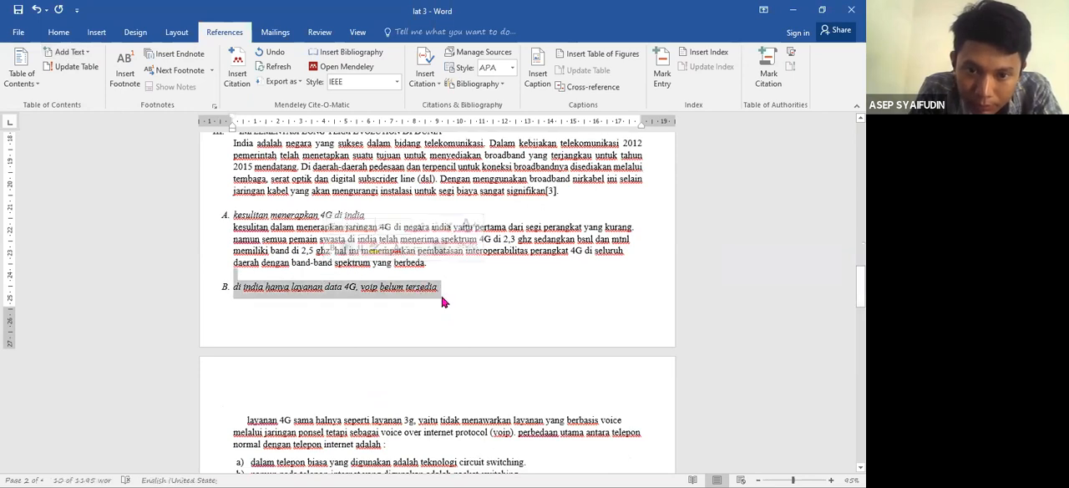
click(440, 293)
drag(439, 290, 229, 282)
click(88, 55)
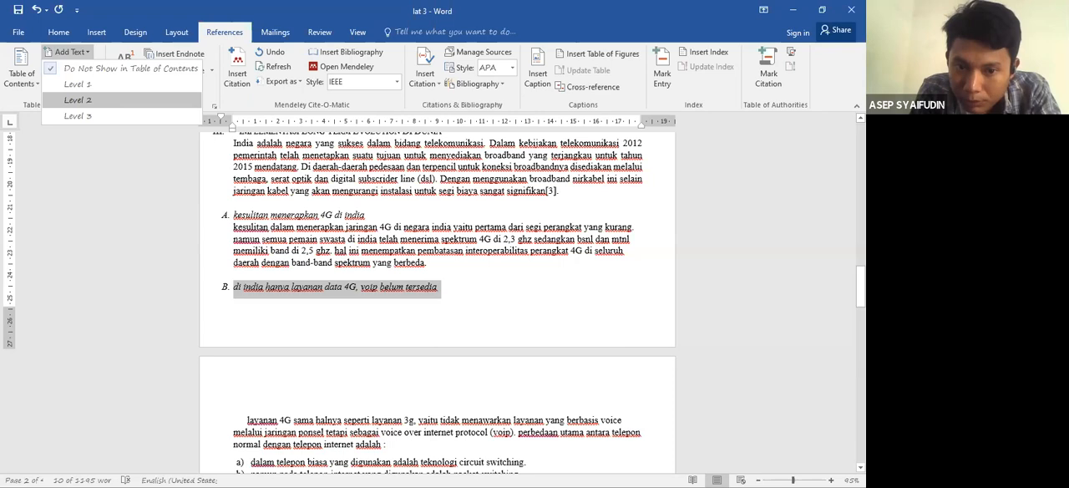
click(79, 100)
- Mark subheading III.C "spektrum frekuensi LTE di india" as a Level 2 table of contents entry
scroll(373, 324, down, 4)
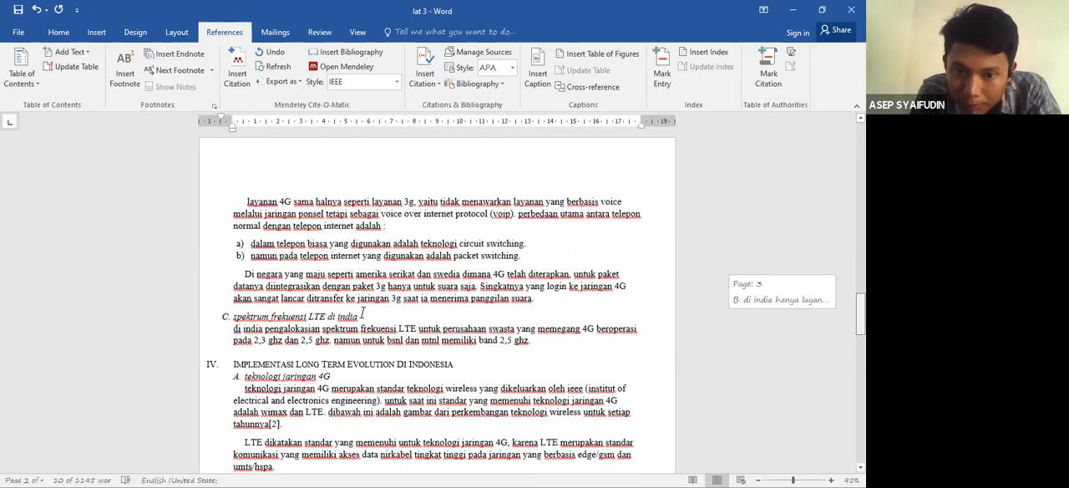
drag(360, 314, 252, 317)
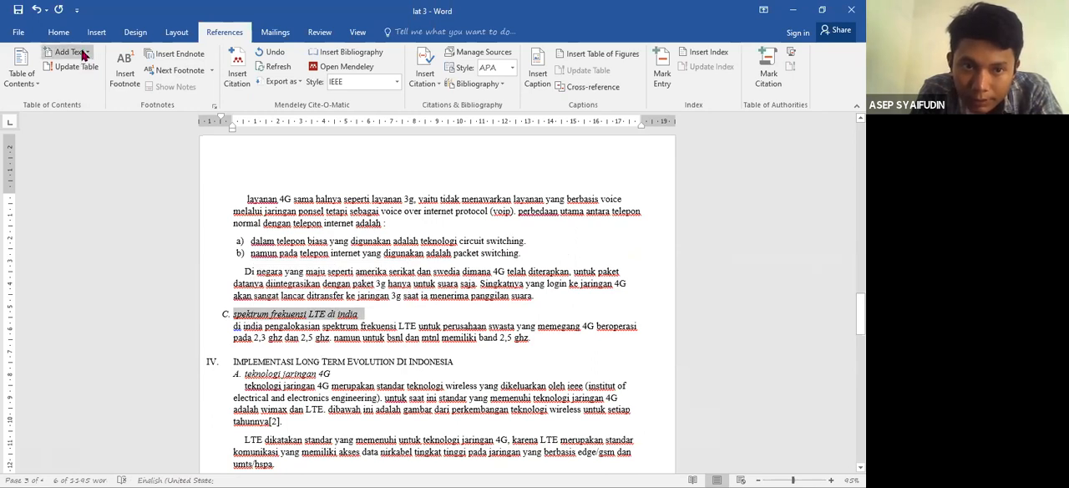
click(102, 104)
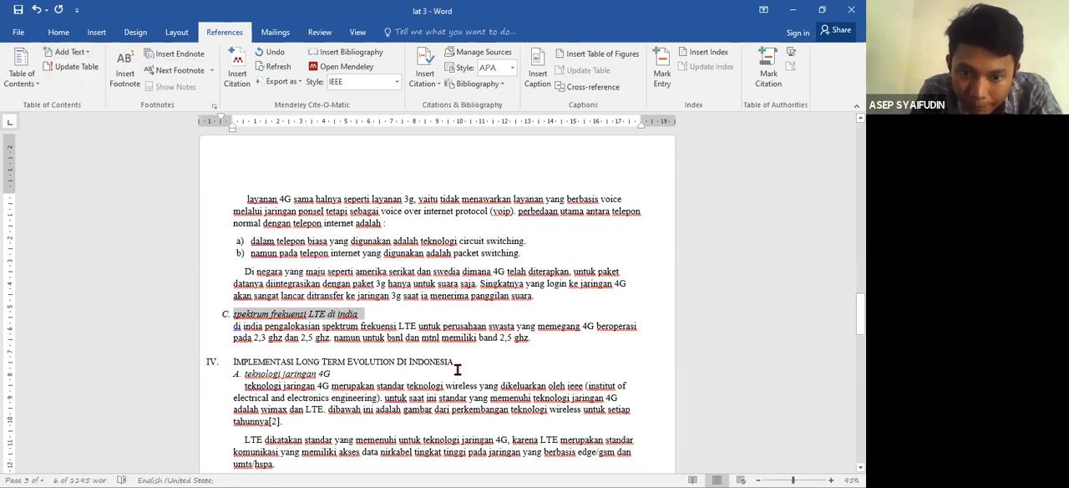
- Mark the section IV heading as a Level 1 table of contents entry and subheading IV.A "teknologi jaringan 4G" as Level 2
drag(455, 361, 247, 361)
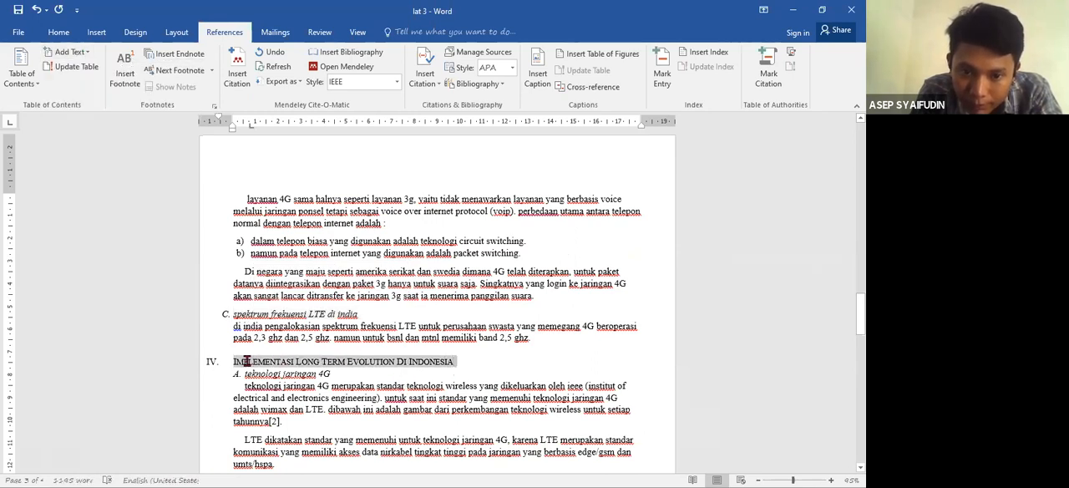
click(83, 54)
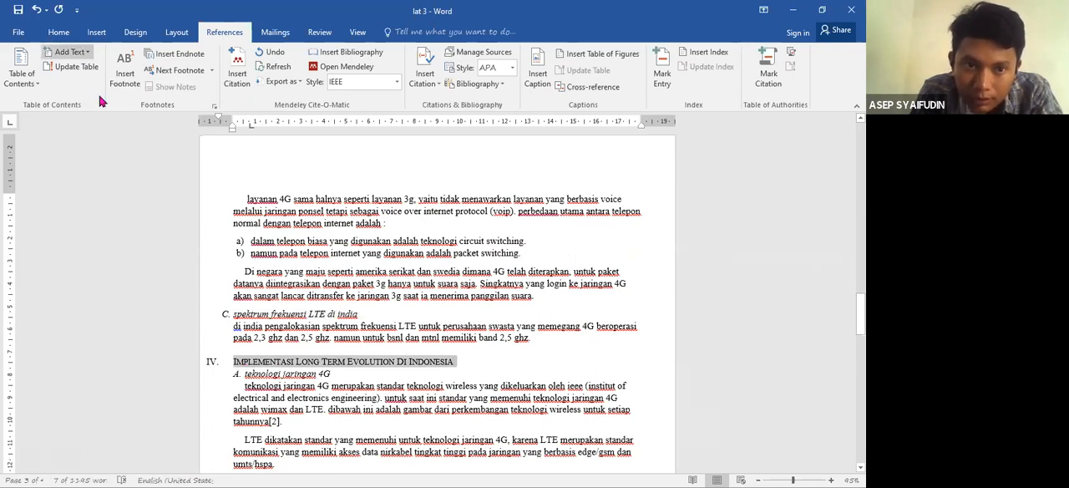
click(77, 85)
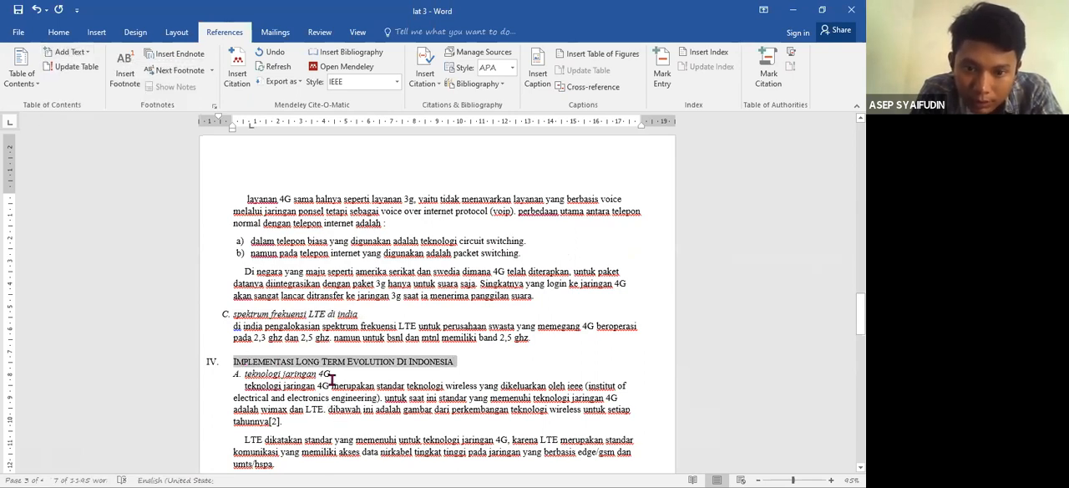
click(331, 385)
drag(245, 373, 332, 373)
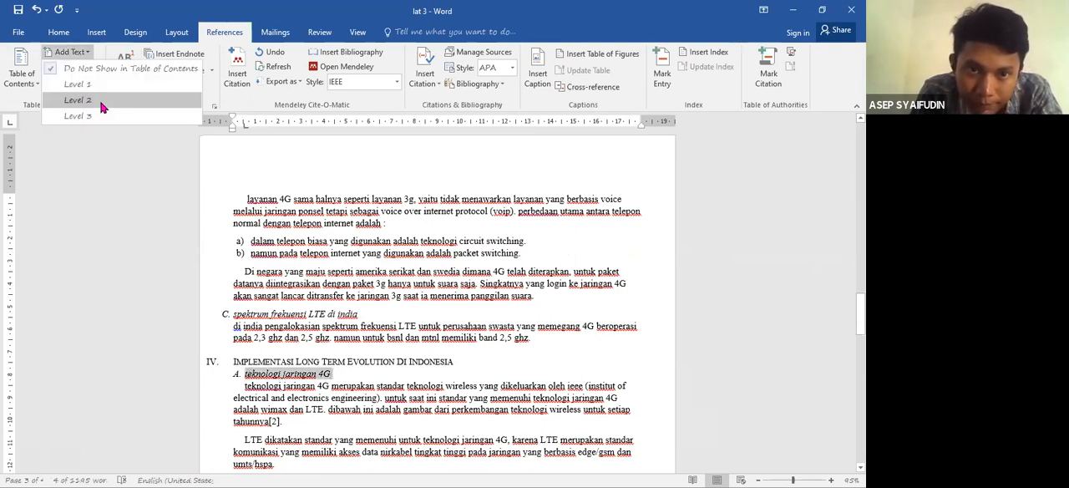
click(101, 107)
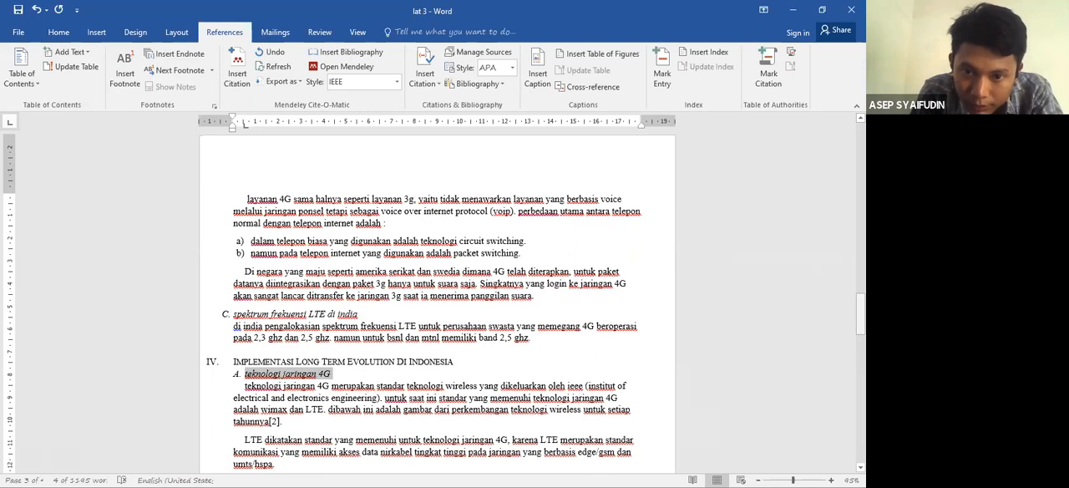
- Mark subheading IV.B "kendala teknologi jaringan 4G di indonesia" as a table of contents entry and the section V heading "Kesimpulan" as Level 1
scroll(416, 229, down, 6)
drag(416, 227, 246, 228)
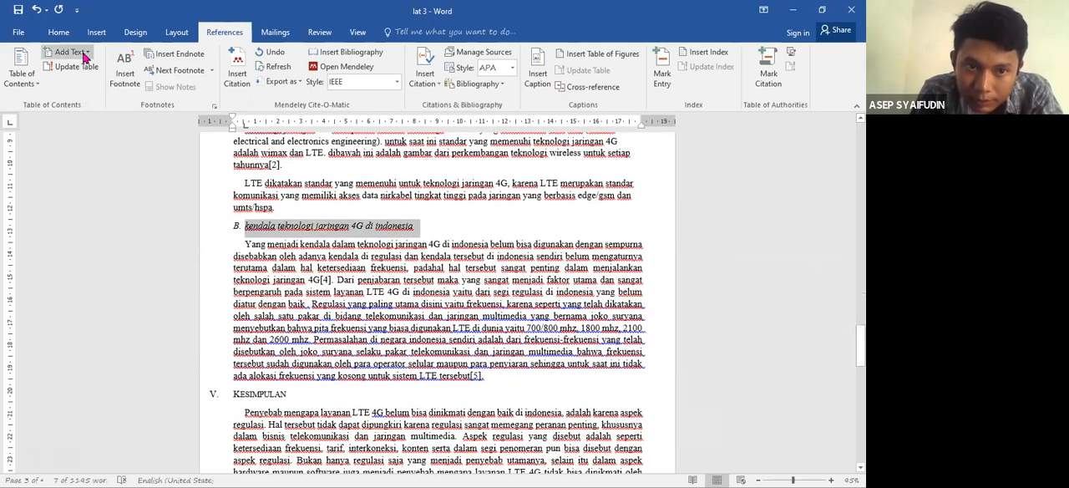
click(291, 394)
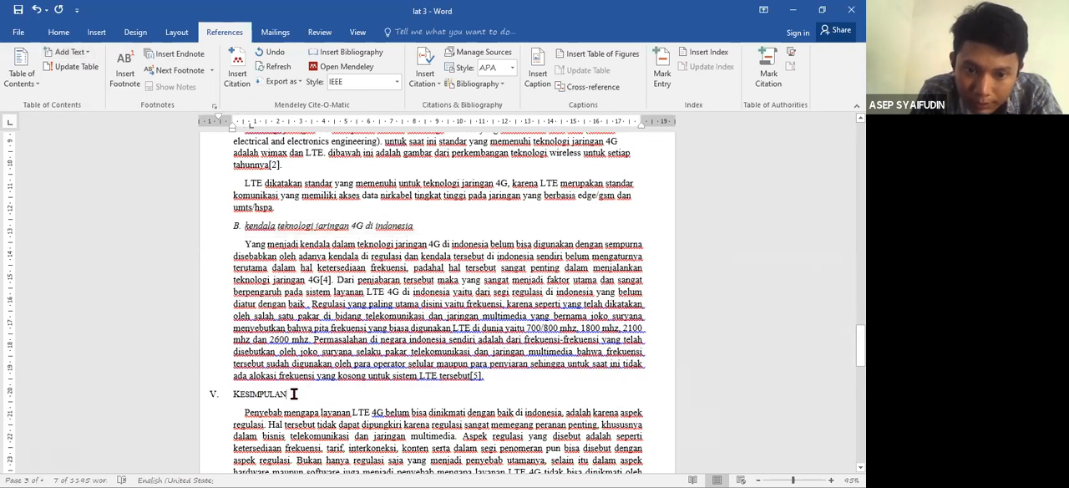
key(shift+Home)
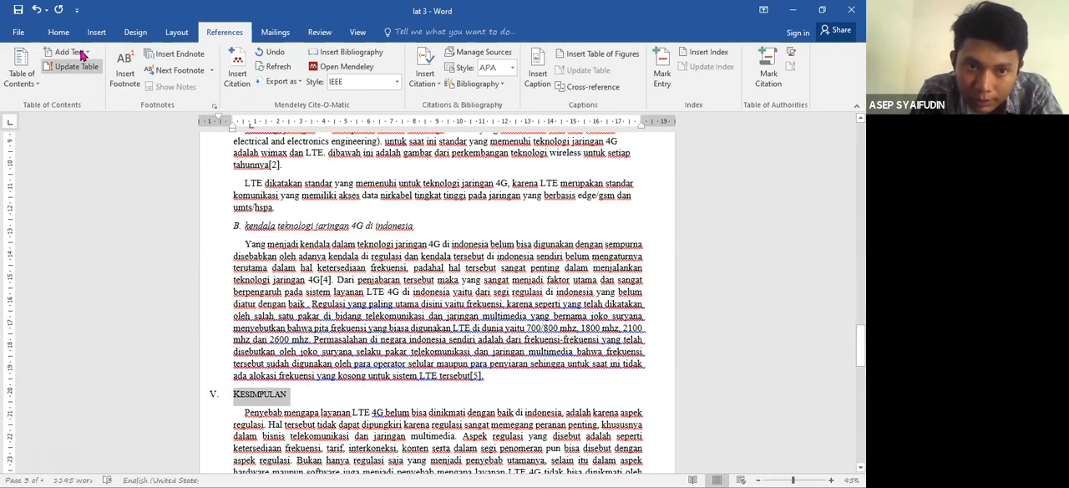
click(71, 52)
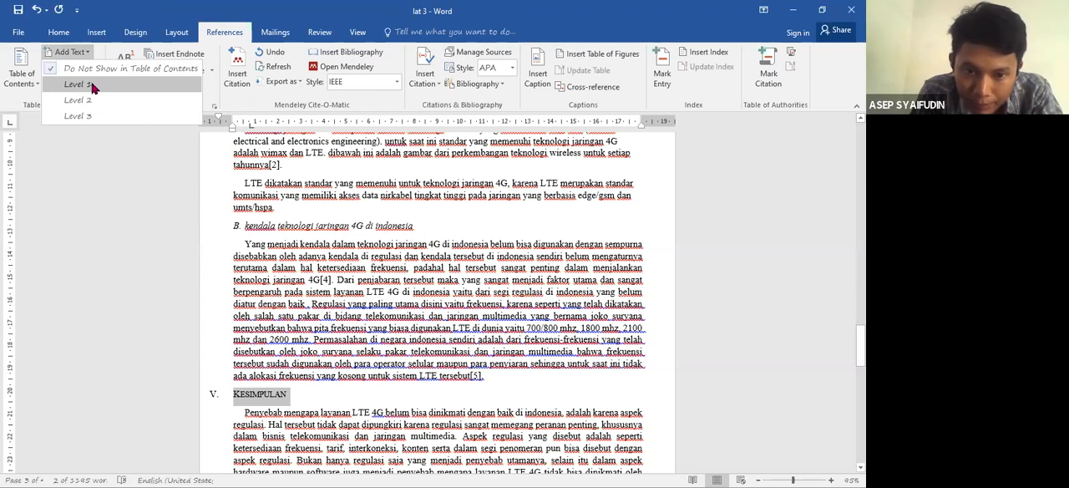
- Mark the "REFERENSI" heading above the bibliography as a table of contents entry
scroll(274, 314, down, 5)
drag(286, 313, 228, 317)
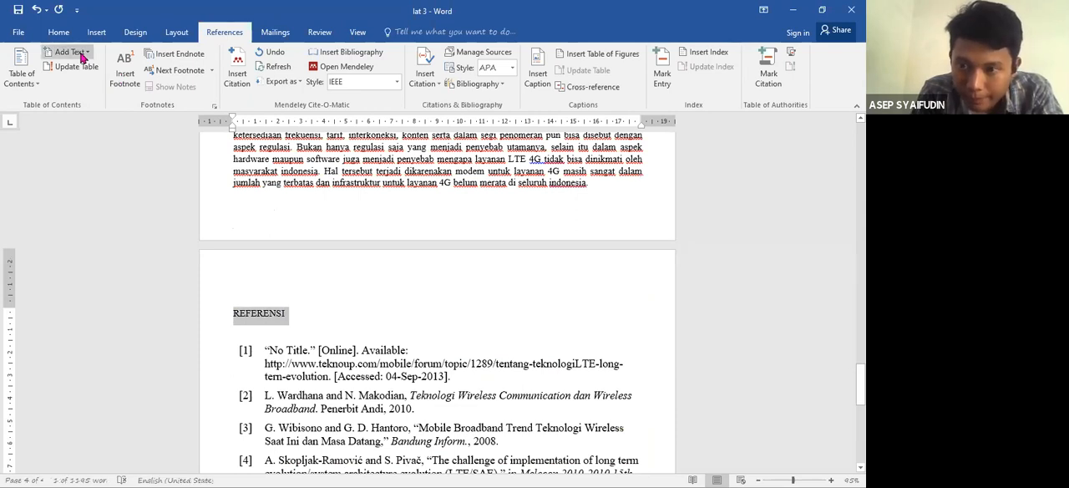
- Enter the cover title "MATERI MENDELEY, DAFTAR ISI, DAFTAR GAMBAR, DAFTAR TABEL" on the empty line above the paper's title
drag(860, 384, 860, 143)
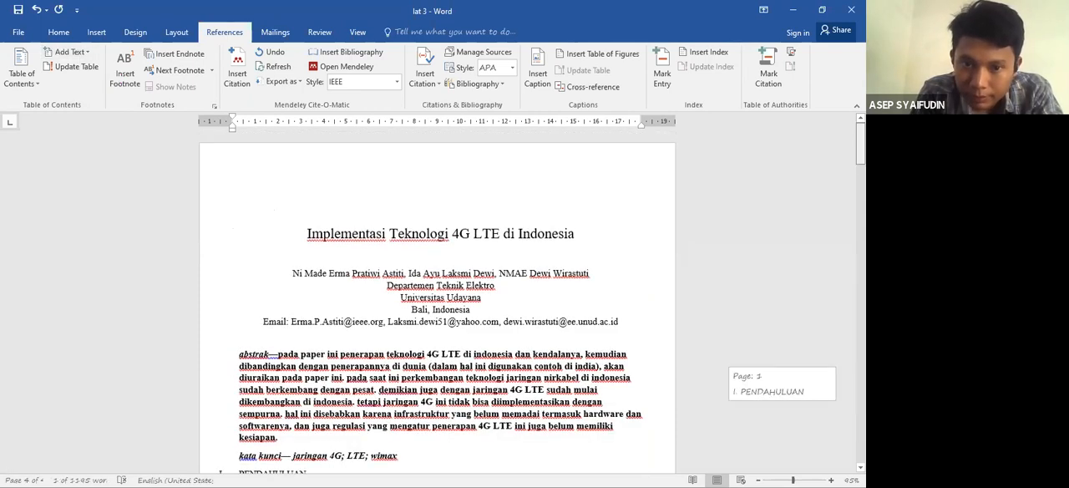
click(321, 201)
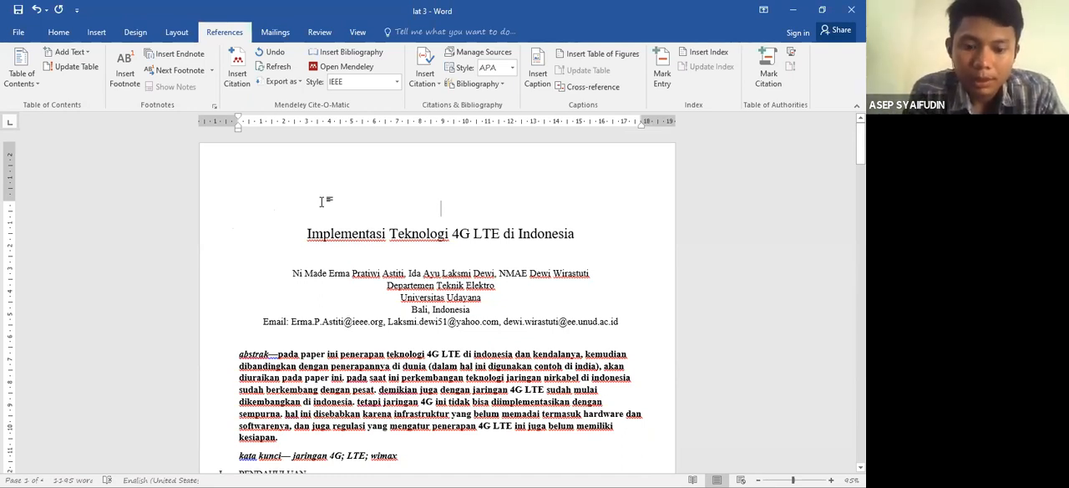
text(MATERI )
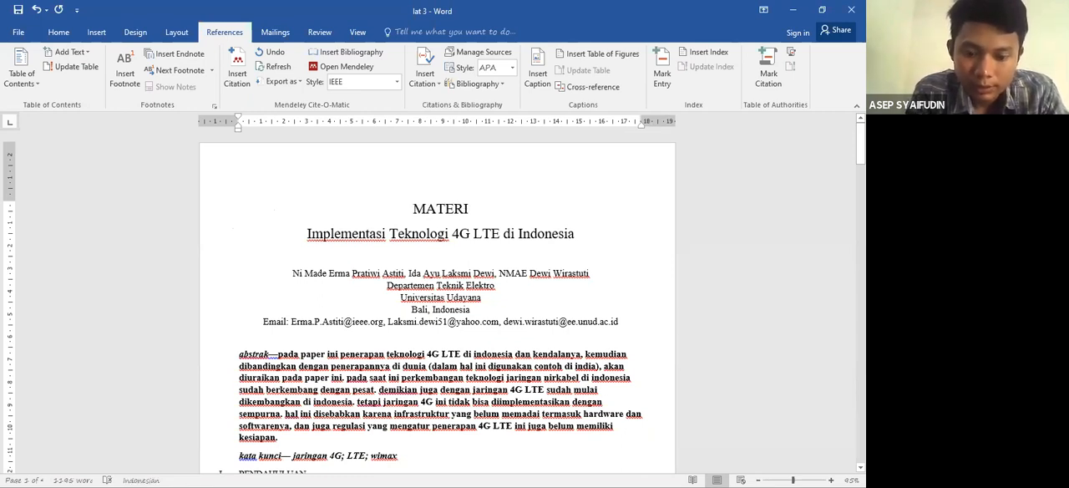
text(MENDELEY )
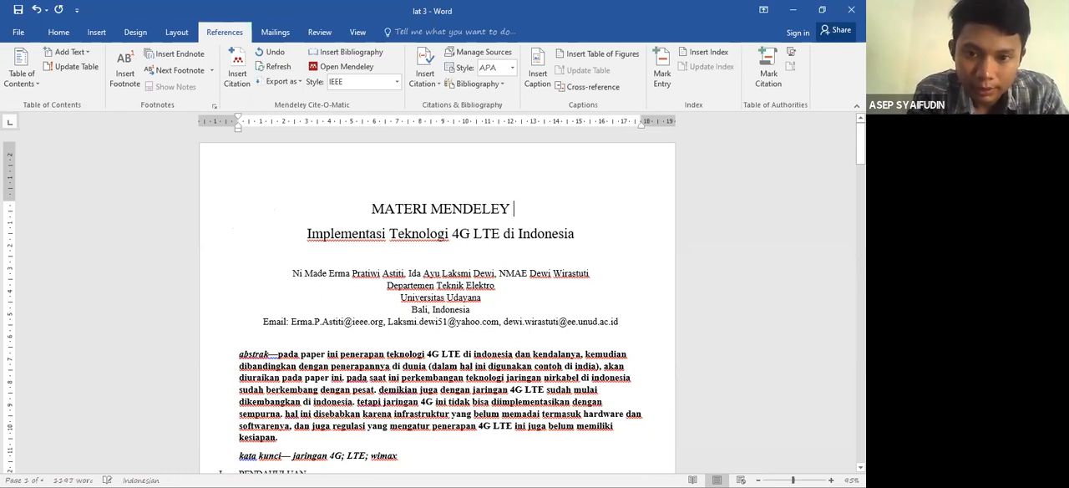
text(, )
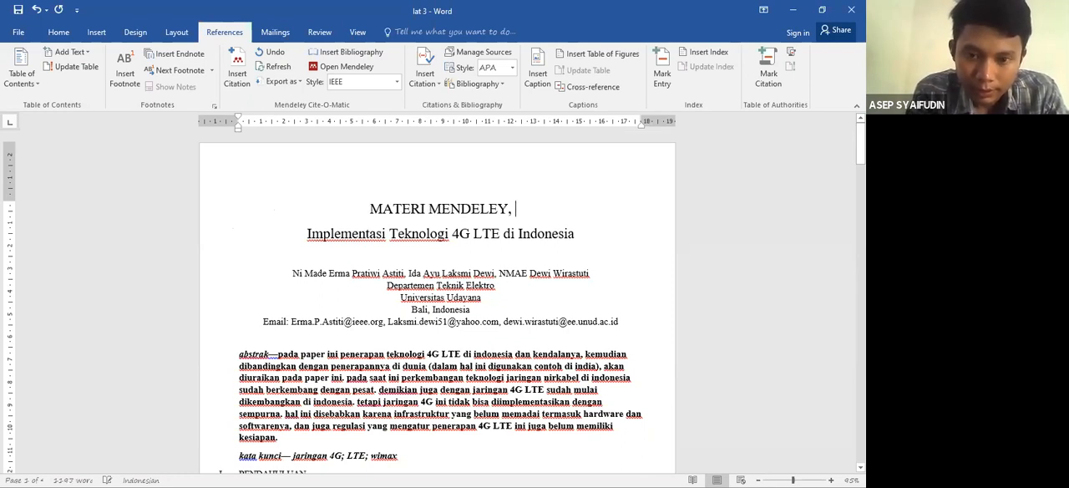
text(DAFTAR)
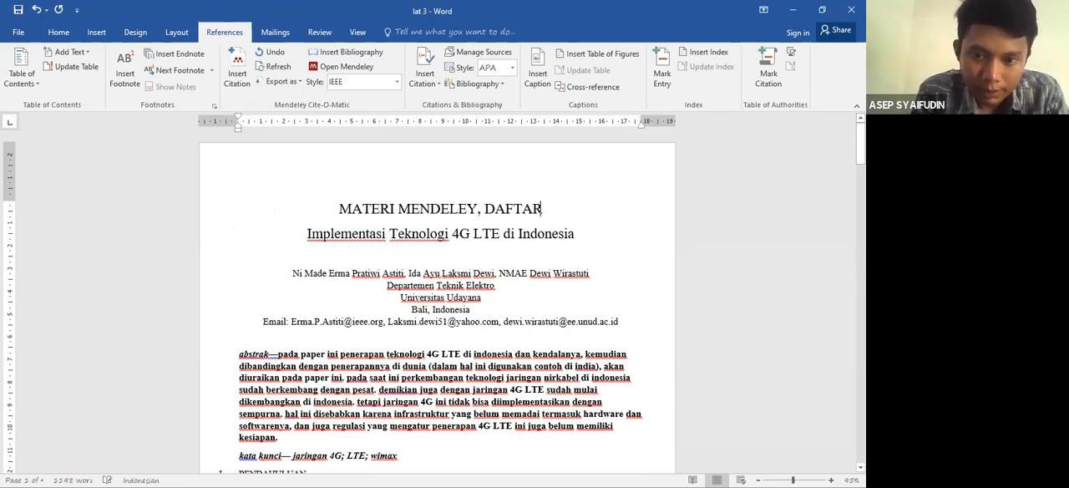
text( ISI)
text(, DAFTAR)
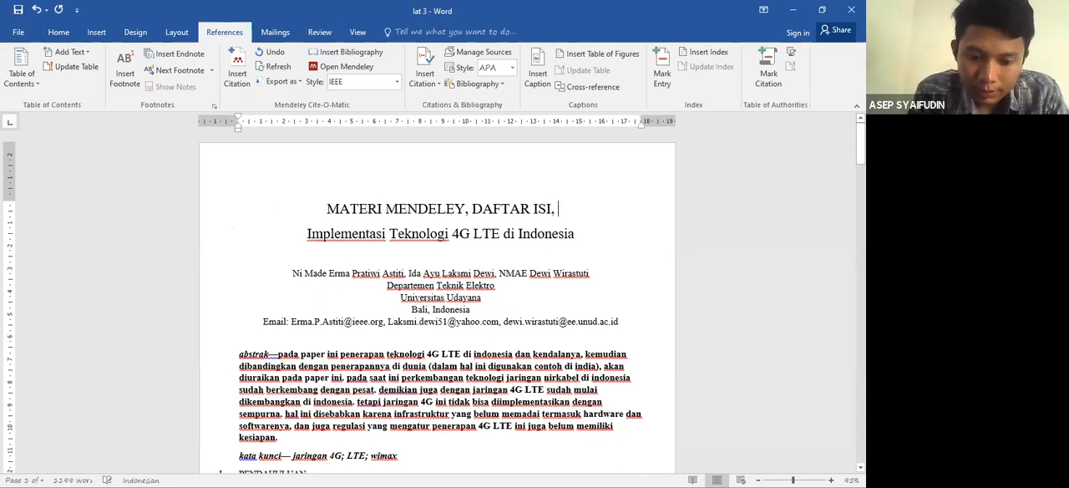
text( GAMBAR )
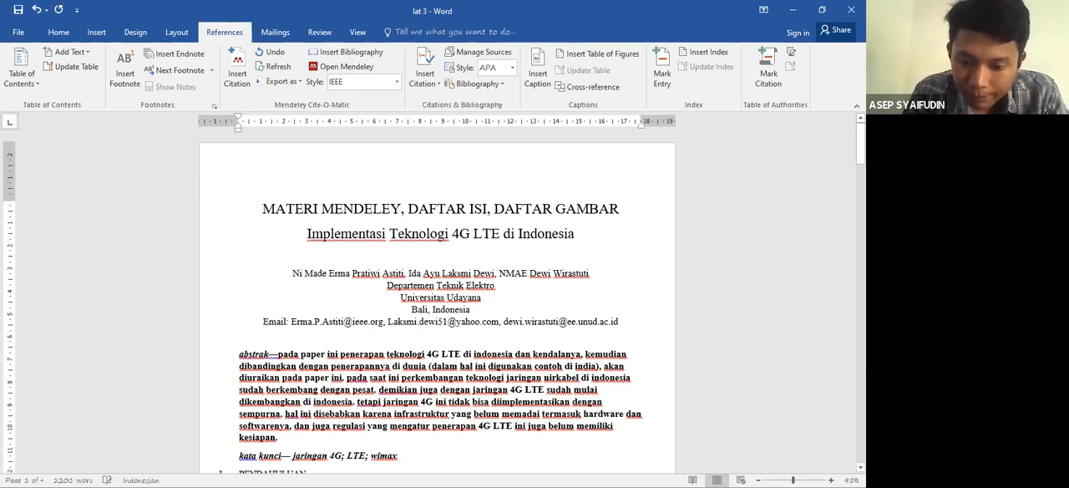
text(, DAFTAR )
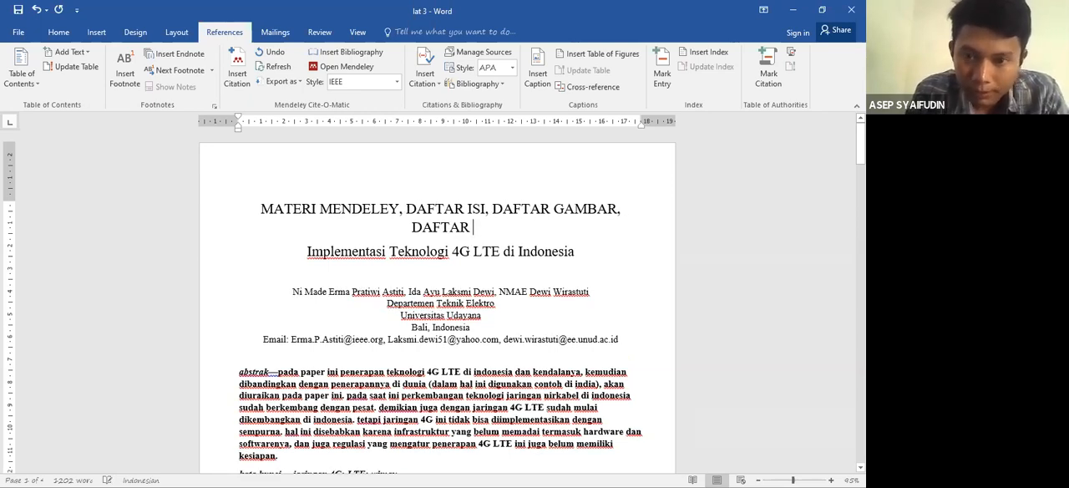
text(TABEL)
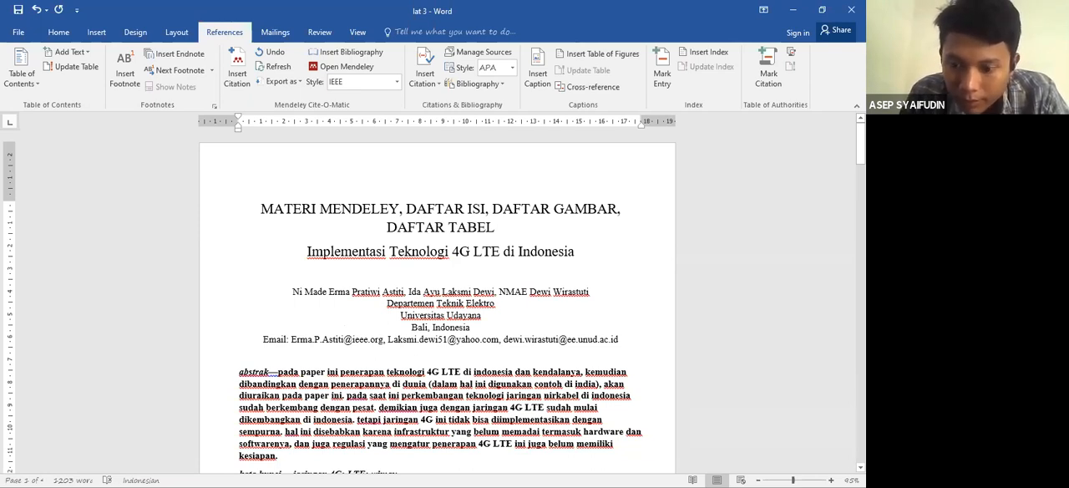
- Insert the LOGO picture from drive D: on a new line below the cover title and shrink it to about 9.14 × 9.71 cm
key(Return)
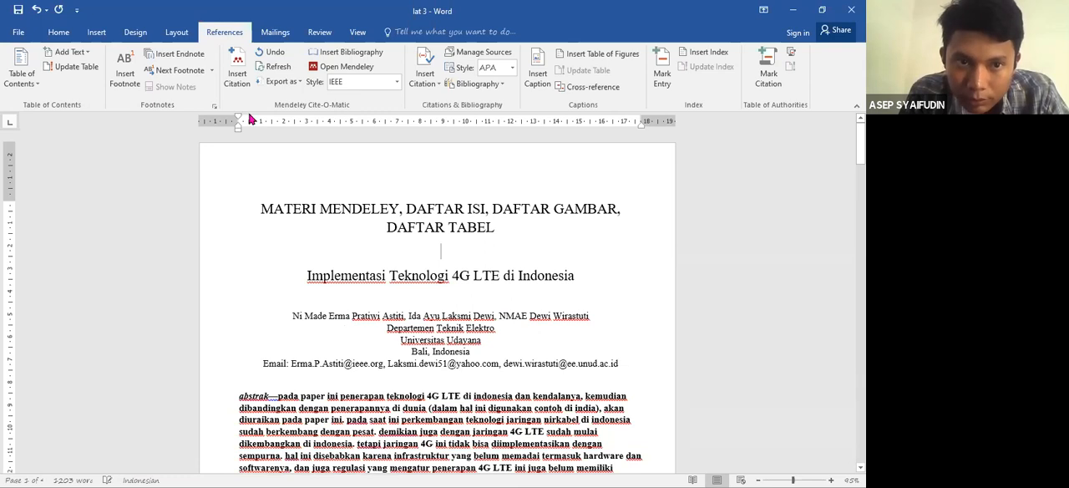
click(97, 37)
click(115, 86)
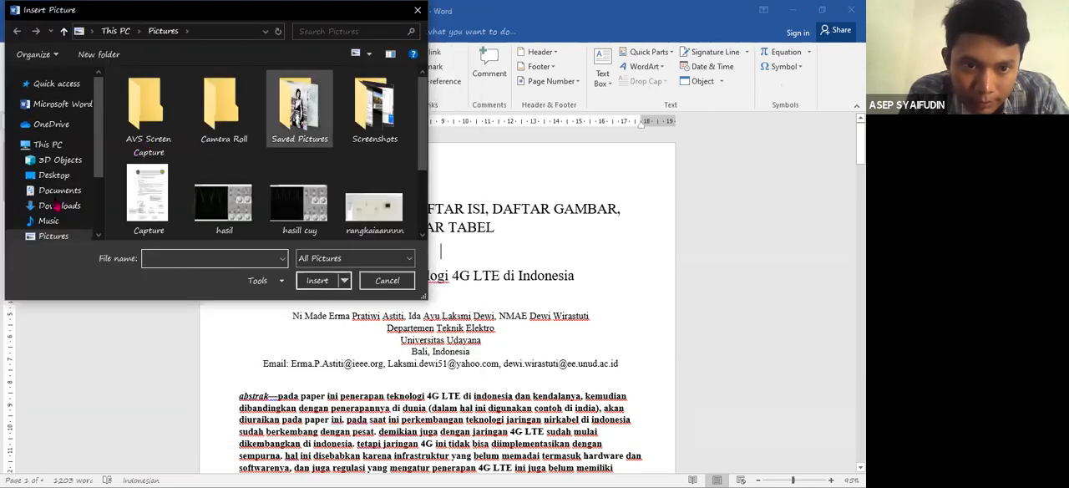
scroll(63, 200, down, 3)
click(74, 183)
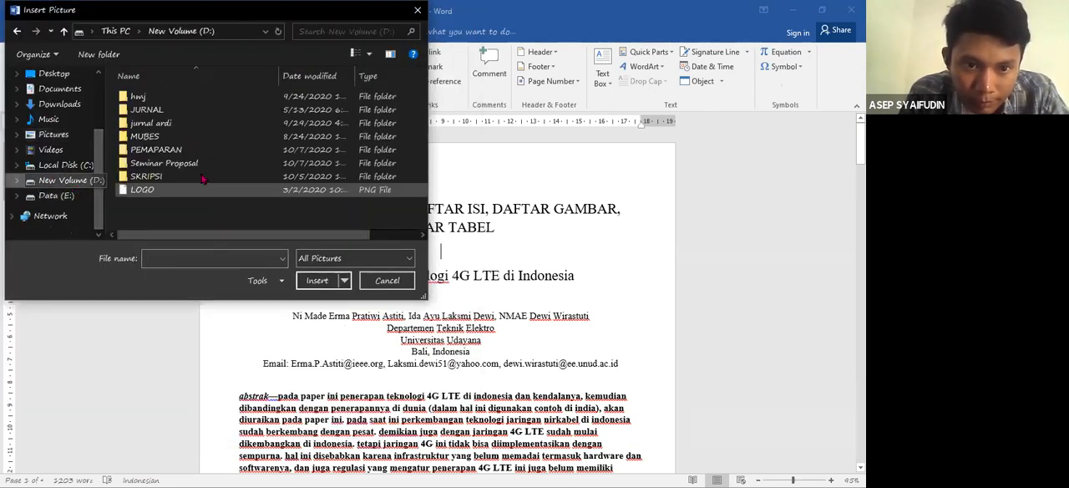
click(143, 190)
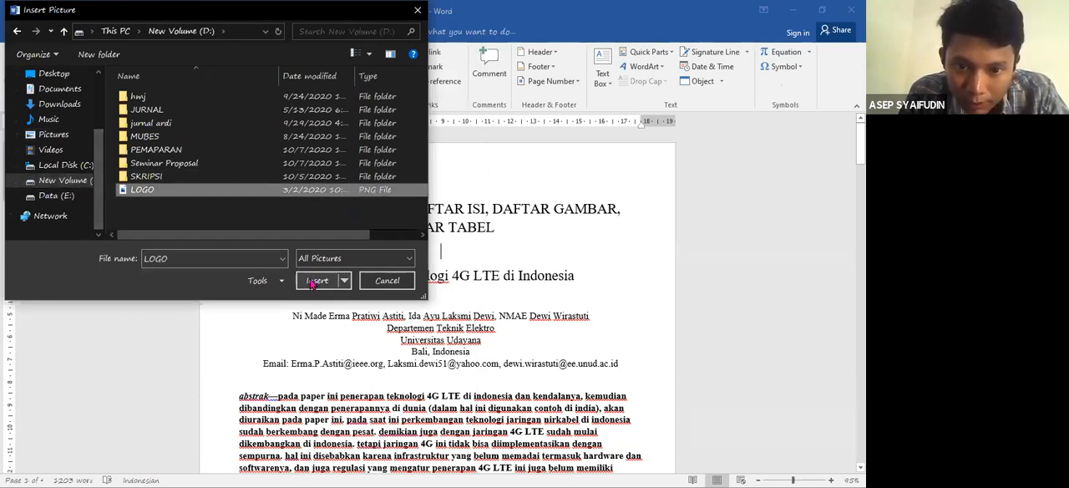
click(311, 282)
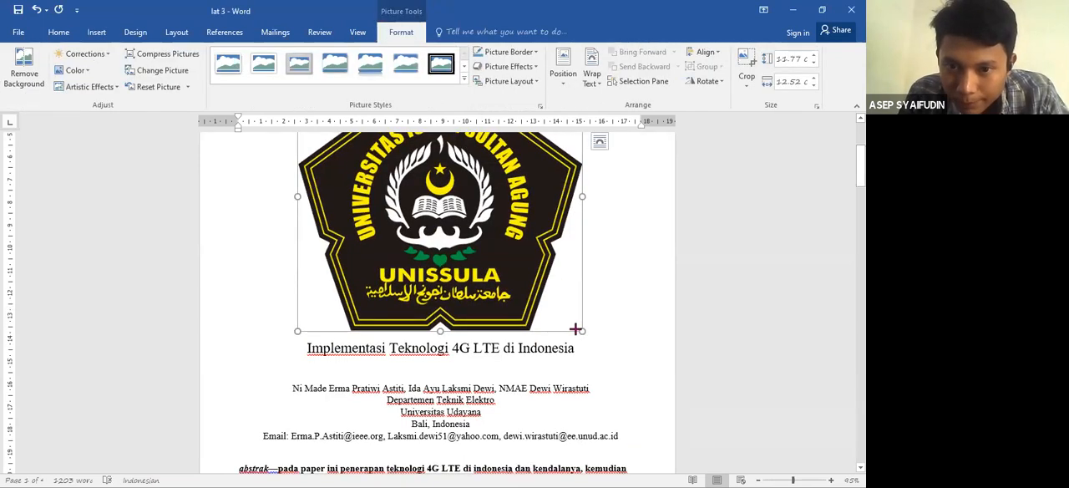
drag(574, 329, 549, 287)
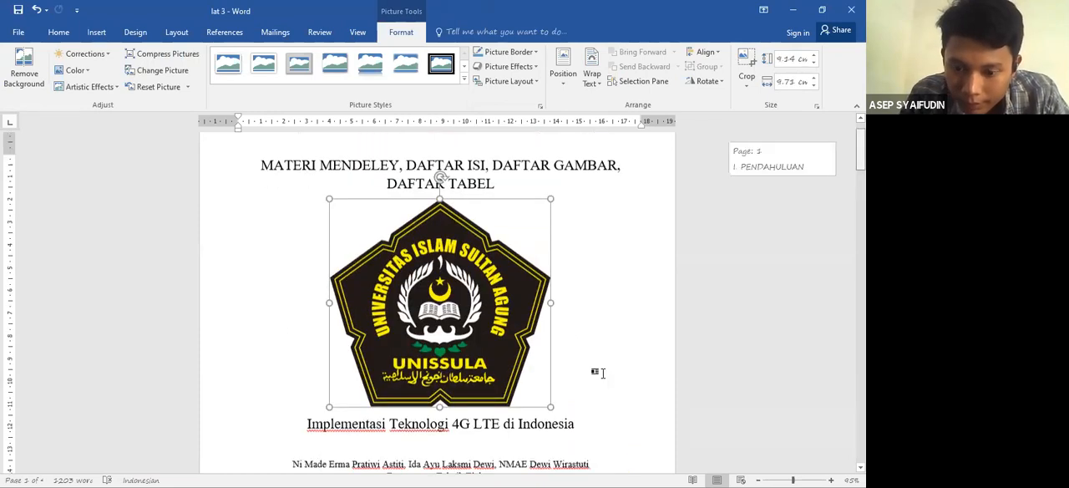
- Add the line "Disusun Oleh :" below the logo, followed by a new line
click(552, 380)
key(Return)
text(Disusu)
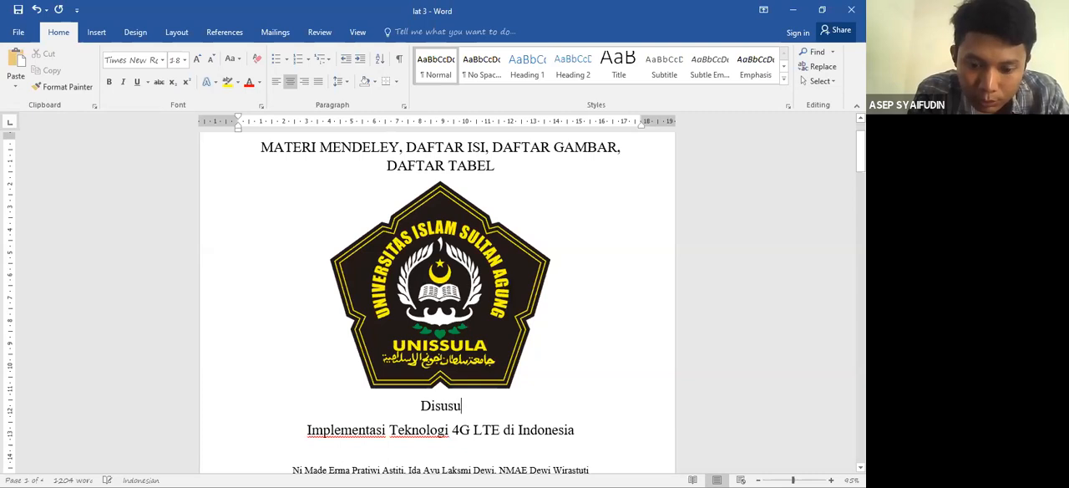
text(n Oleh)
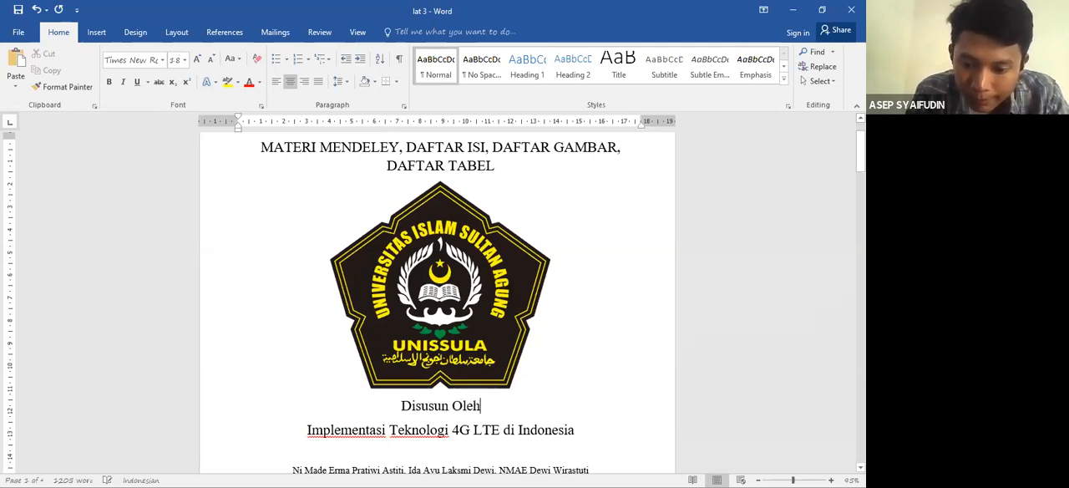
text( :)
key(Return)
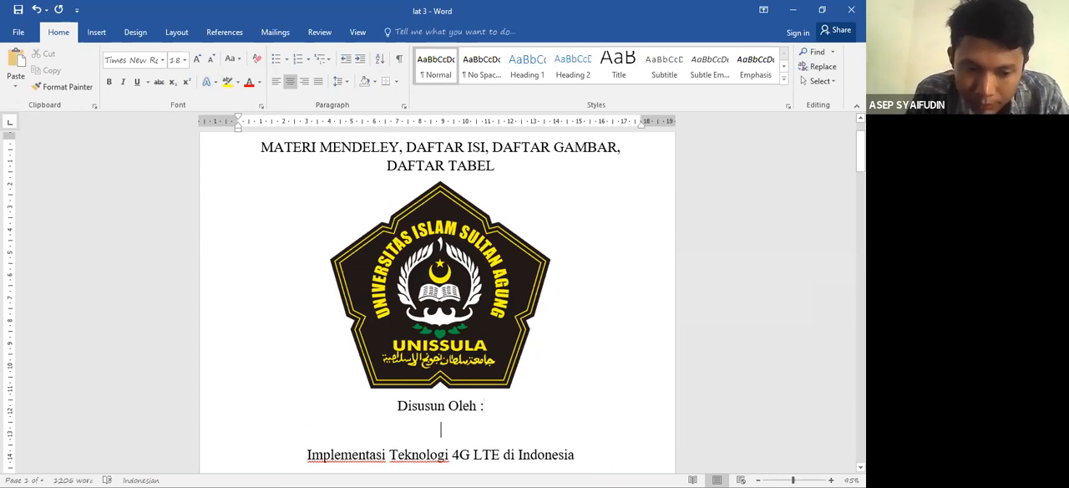
- Enter a "Nama:" line with the author's full name and a "Nim:" line with the student number below "Disusun Oleh :"
text(Nama)
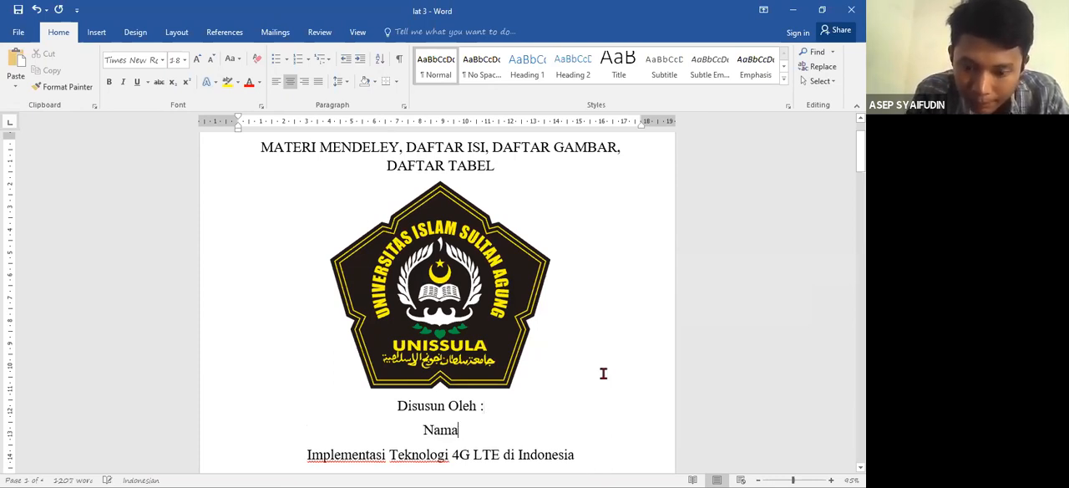
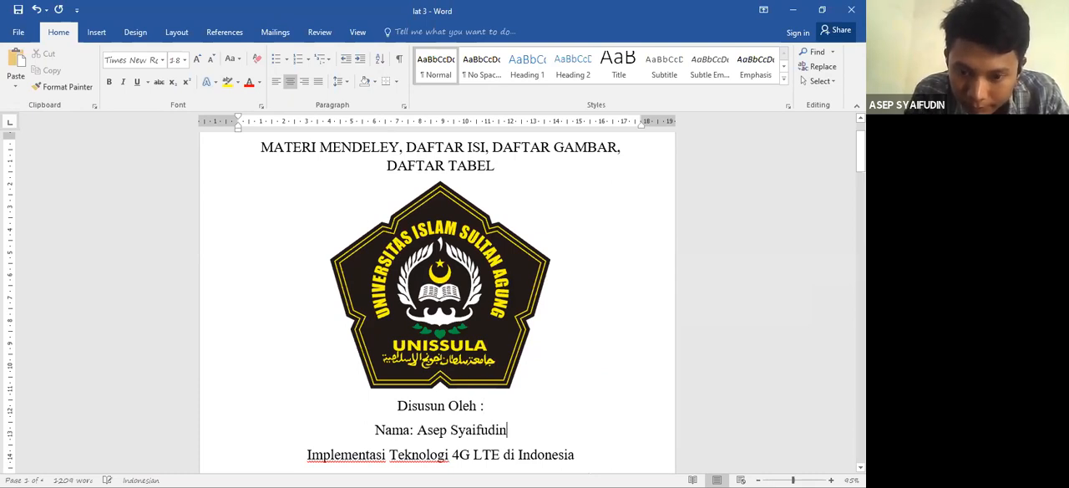
key(Return)
text(NIm)
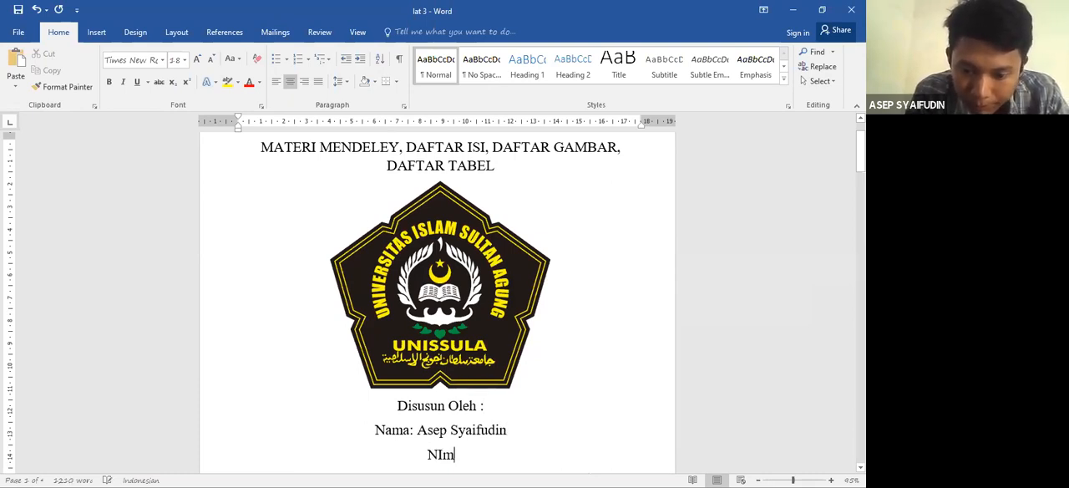
text(:0000000000)
- Leave several blank lines below the student number and add the line "PROGRAM STUDI TEKNIK INFORMATIKA", followed by a new line
key(Return)
key(Return)
key(Return)
key(Return)
key(Return)
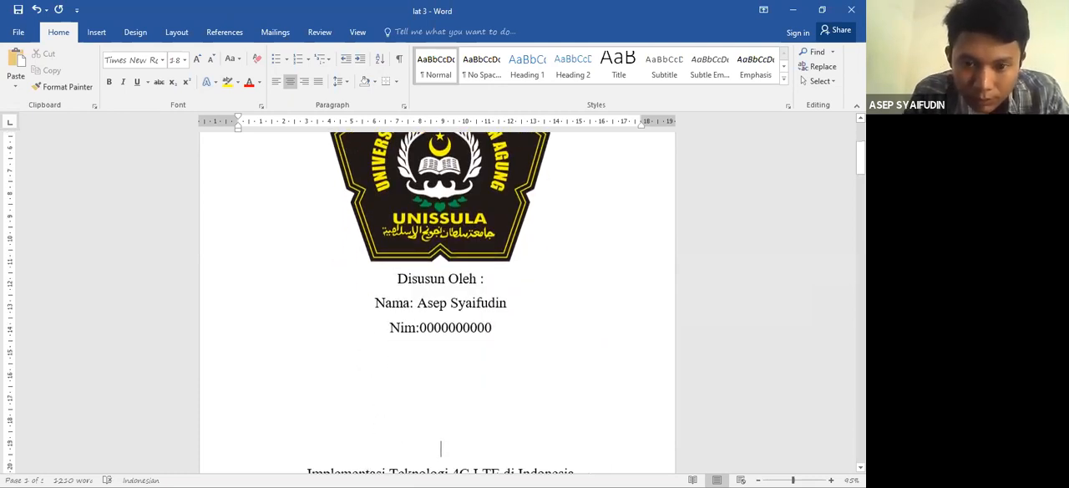
key(Return)
key(Return)
key(Return)
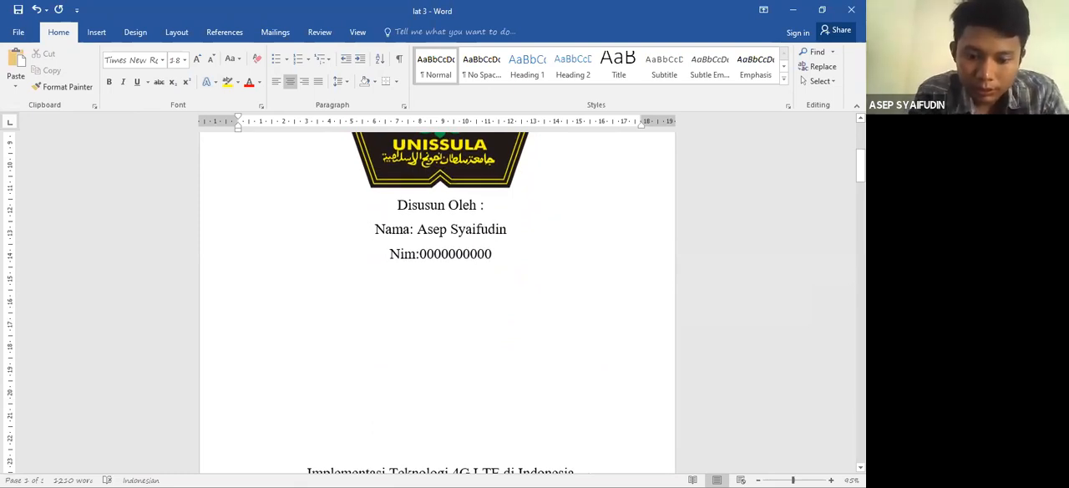
text(PR)
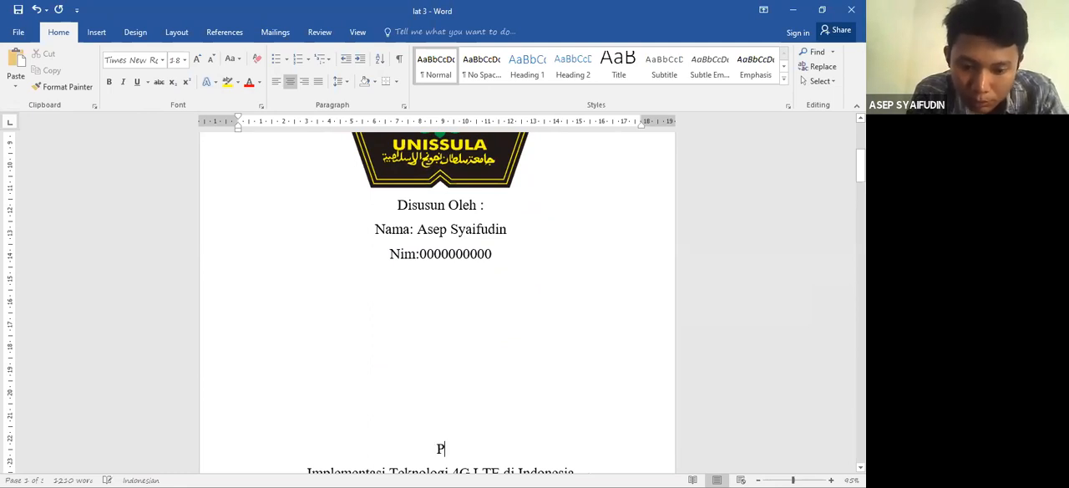
text(OGRAM ST)
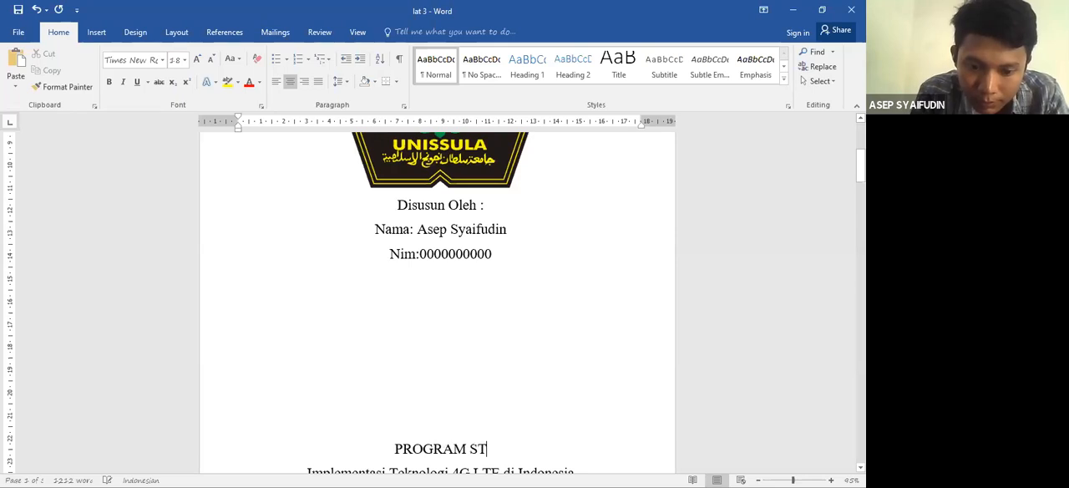
text(UDI TEKNIK INFORMA)
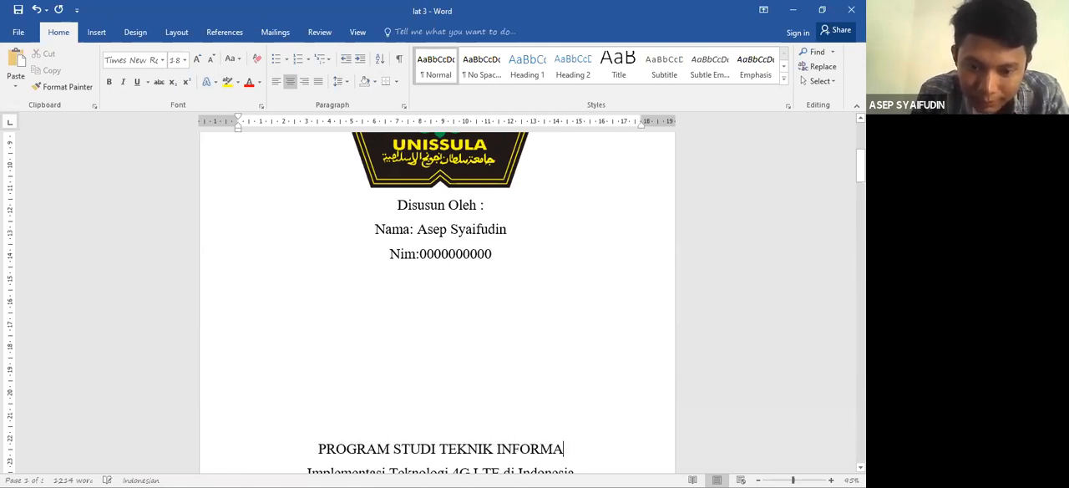
text(TIKA)
key(Return)
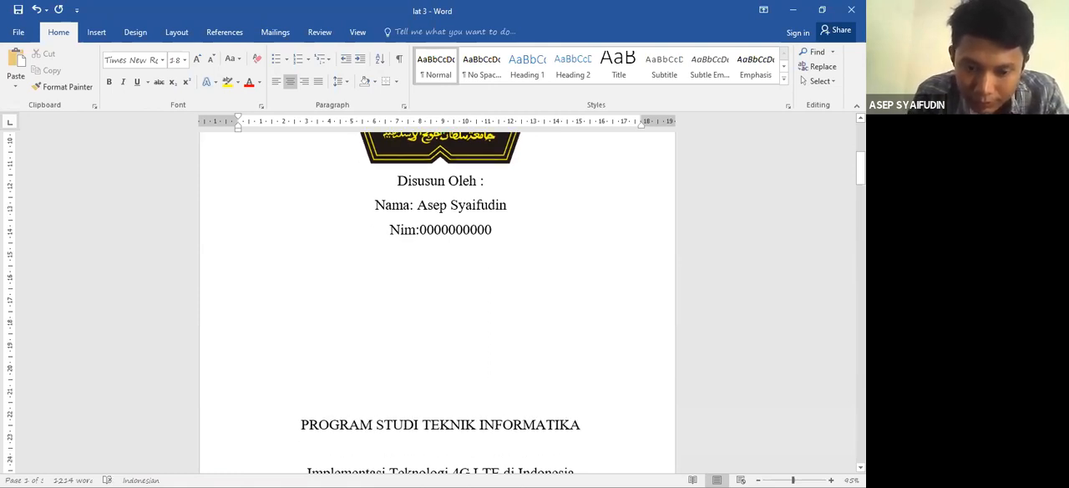
- Add the line "FAKULTAS TEKNOLOGI INDUSTRI" below the study program line on the cover page, followed by a new line
text(FA)
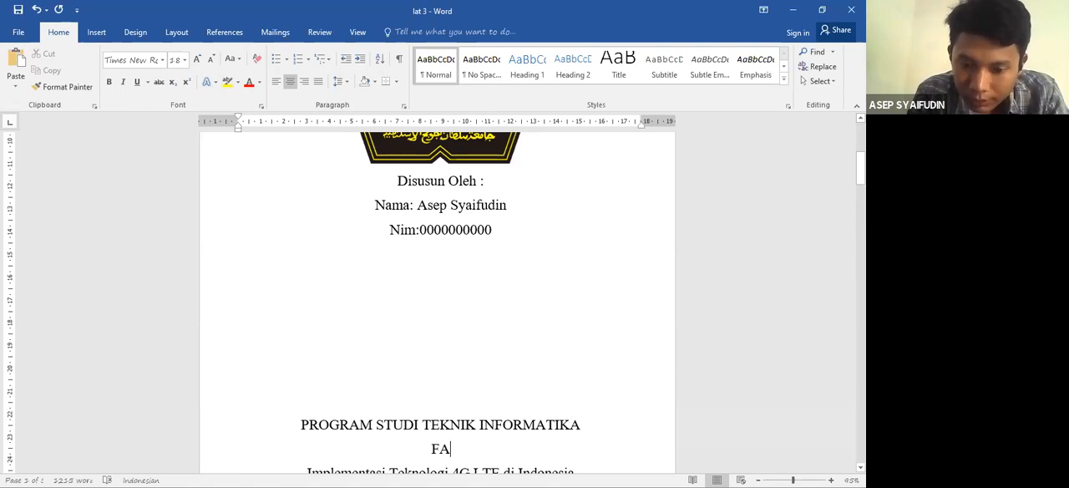
text(KULTAS)
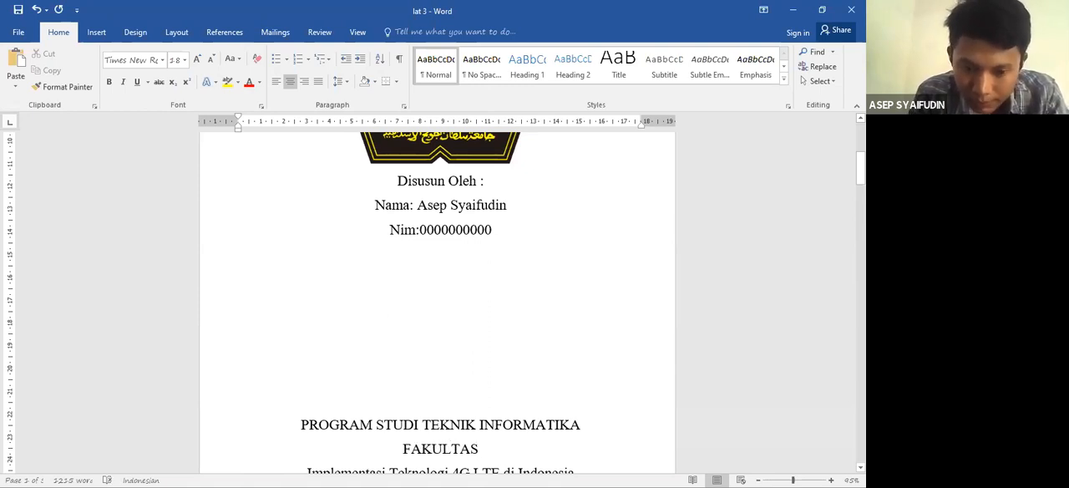
text( TEKNOLOG)
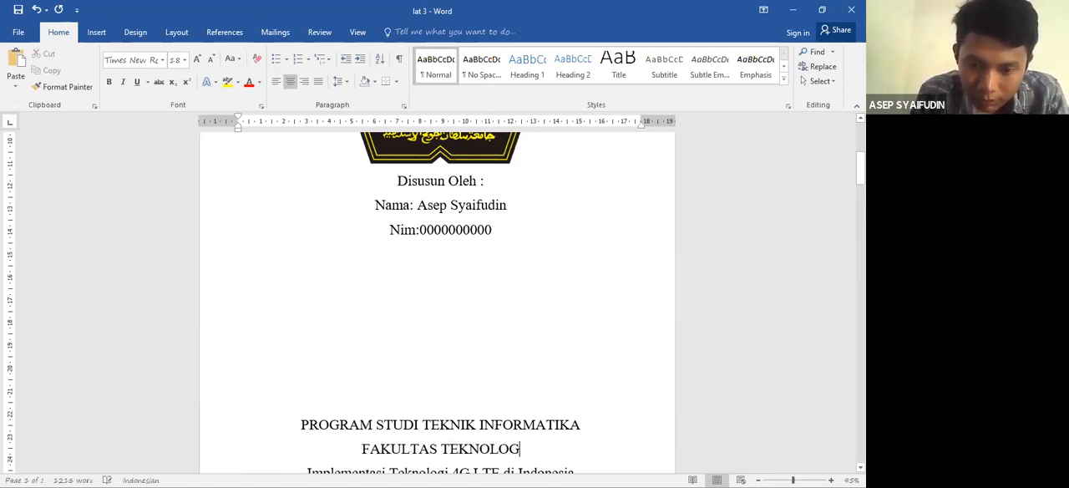
text(I INDUSTRI)
key(Return)
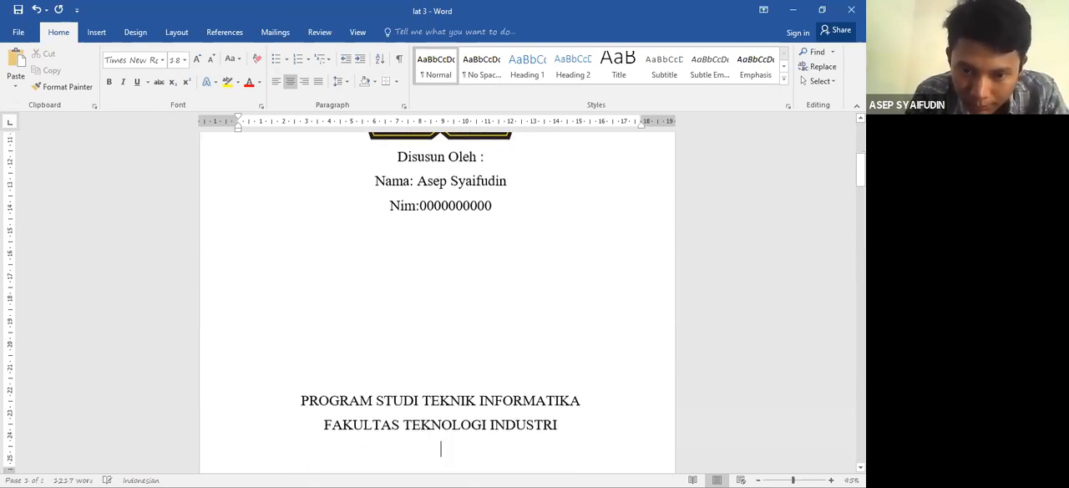
- Add the line "UNIVERSITAS ISLAM SULTAN AGUNG" as the last line of the cover page
text(UNIV)
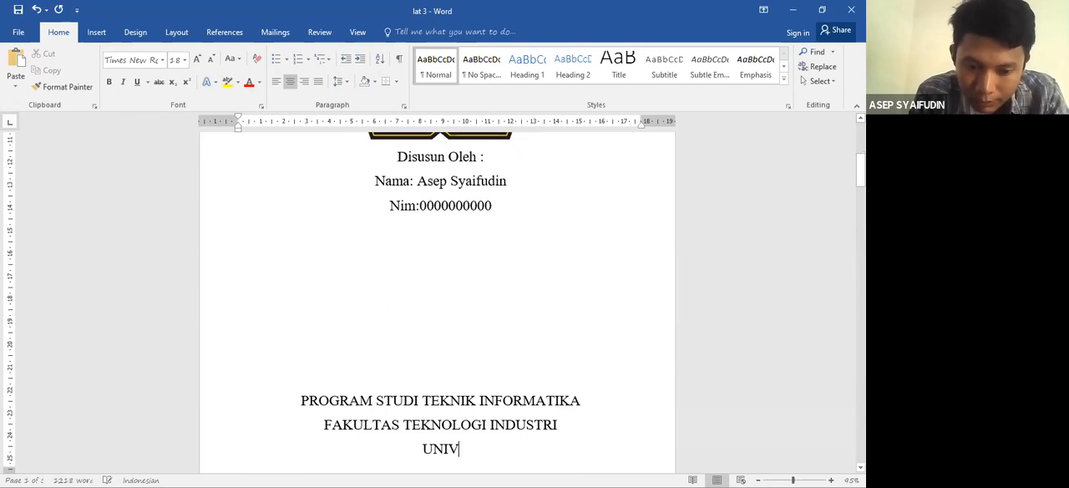
text(ERSITAS IS)
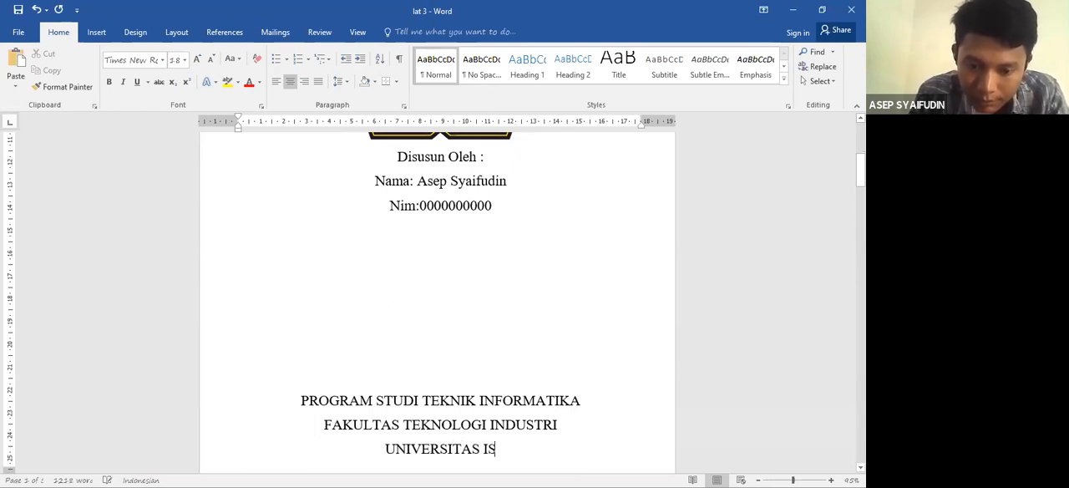
text(LAM SULTAN AGUNG)
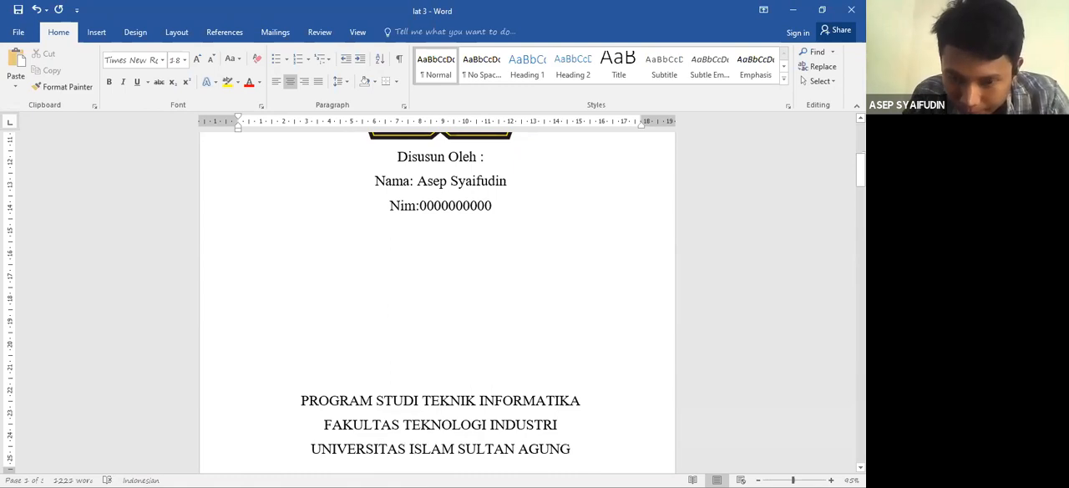
scroll(603, 374, down, 4)
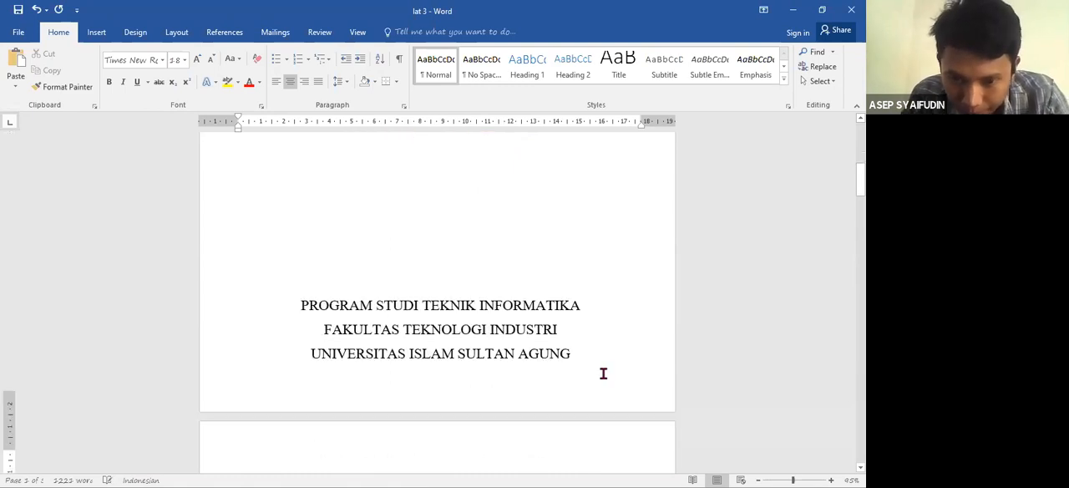
- Check the cover page layout from the logo to the closing lines and where the paper's title page begins
key(Down)
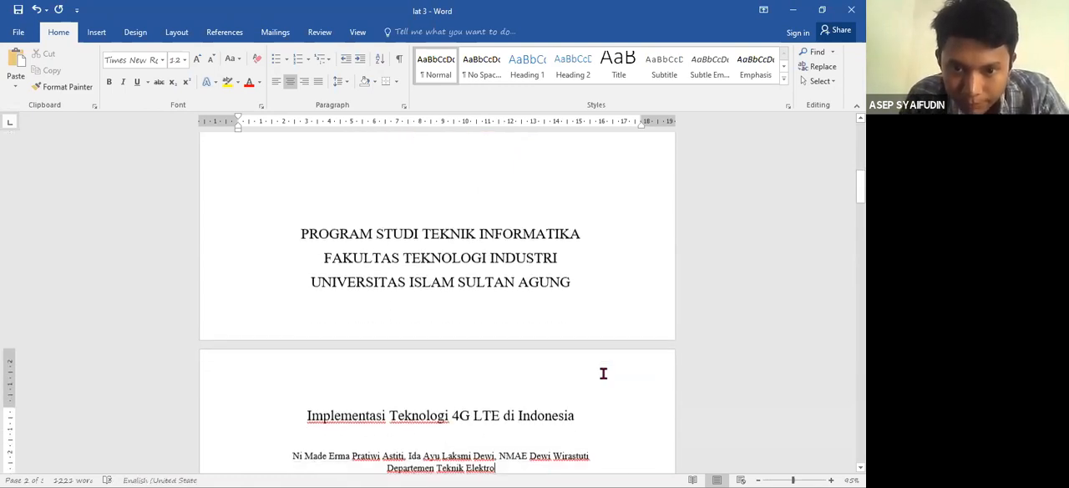
key(Up)
key(Up)
key(Up)
key(Up)
key(Up)
key(Up)
key(Up)
key(Up)
key(Up)
key(Up)
key(Up)
key(Up)
key(Up)
key(Up)
key(Up)
key(Up)
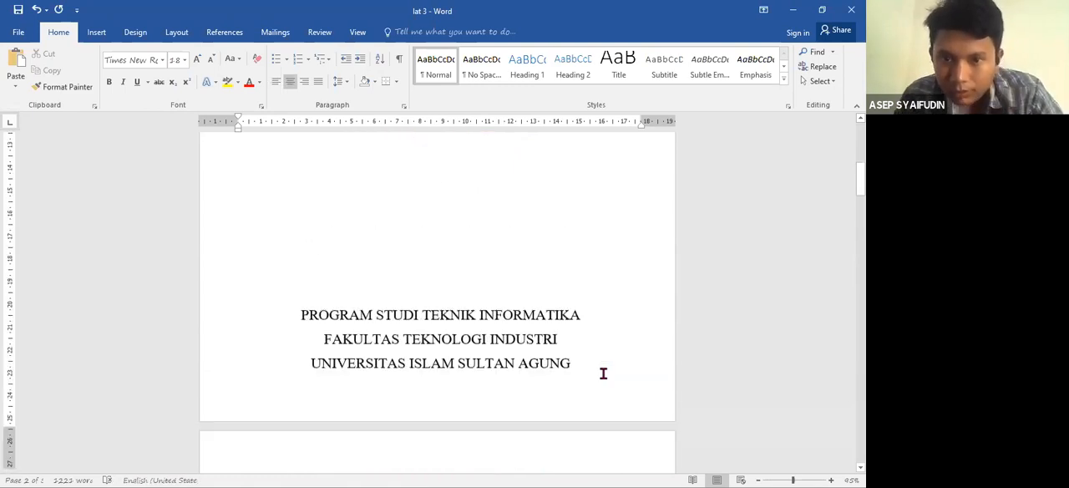
key(Down)
key(Down)
key(Down)
key(Down)
key(Down)
key(Down)
key(Down)
key(Down)
key(Down)
key(Down)
key(Down)
key(Down)
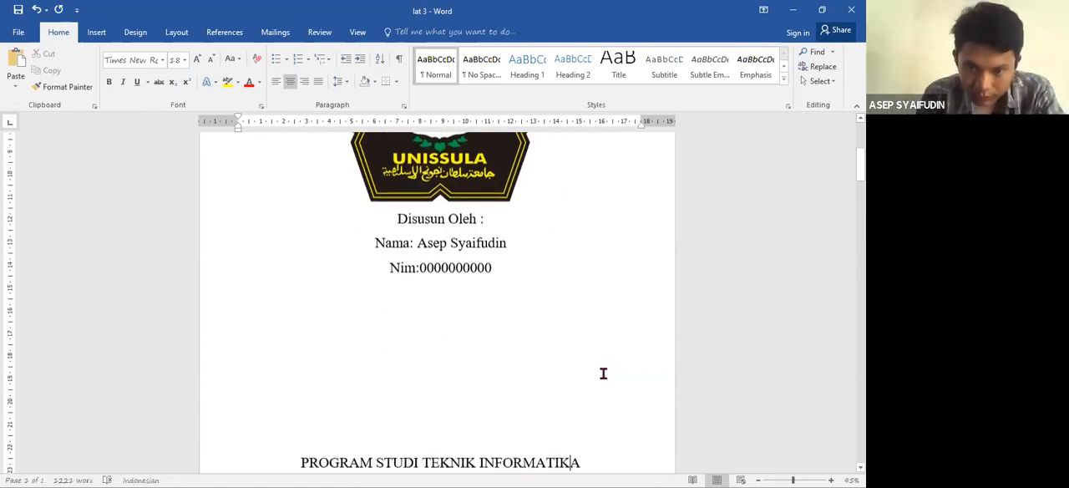
key(Down)
key(Down)
key(Down)
key(Down)
key(Down)
- Add the title "DAFTAR ISI" on a new line after the university name, above the paper title, followed by an empty line
click(594, 305)
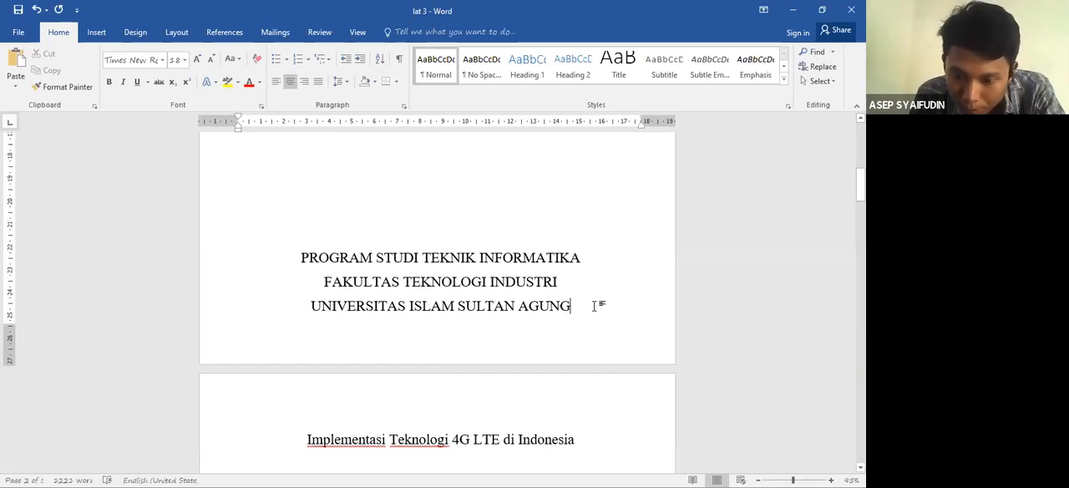
key(Return)
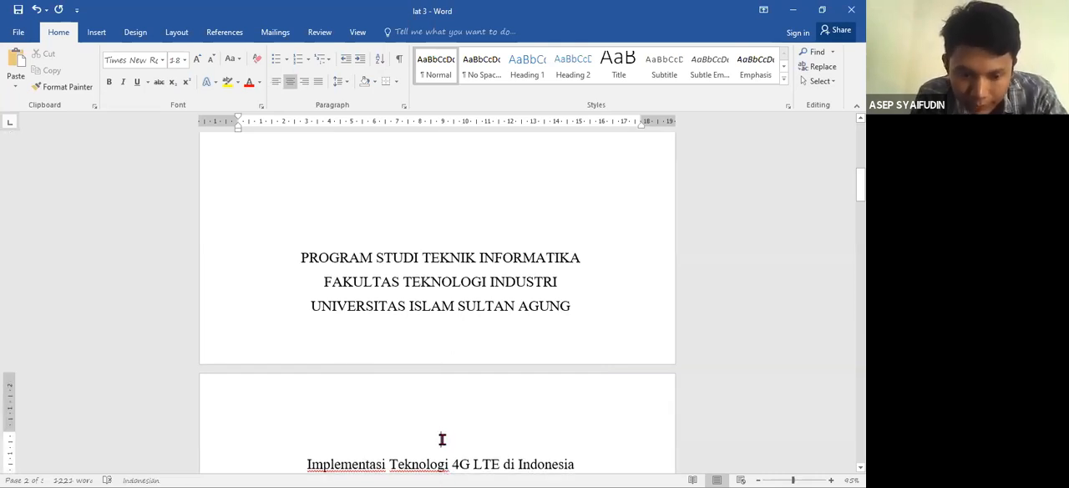
text(DAFTAR ISI)
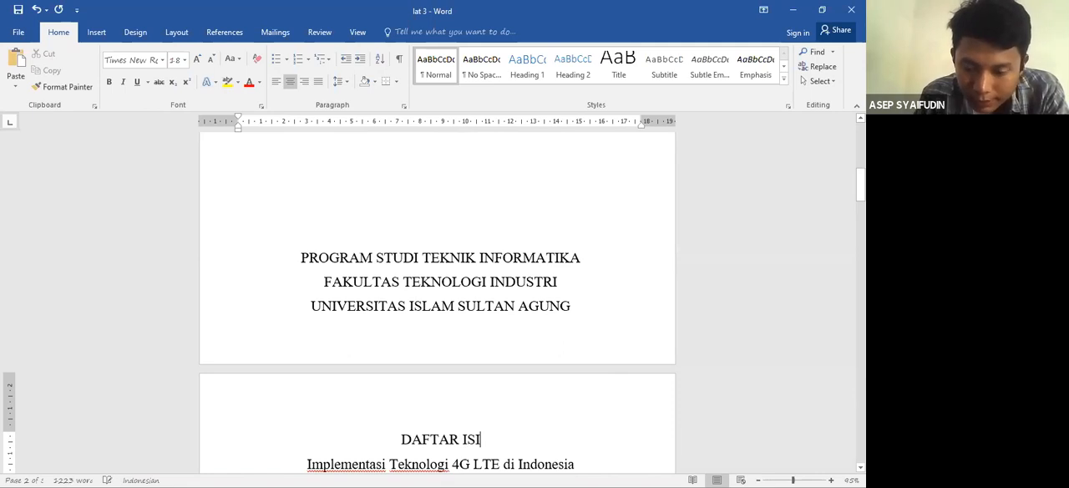
key(Return)
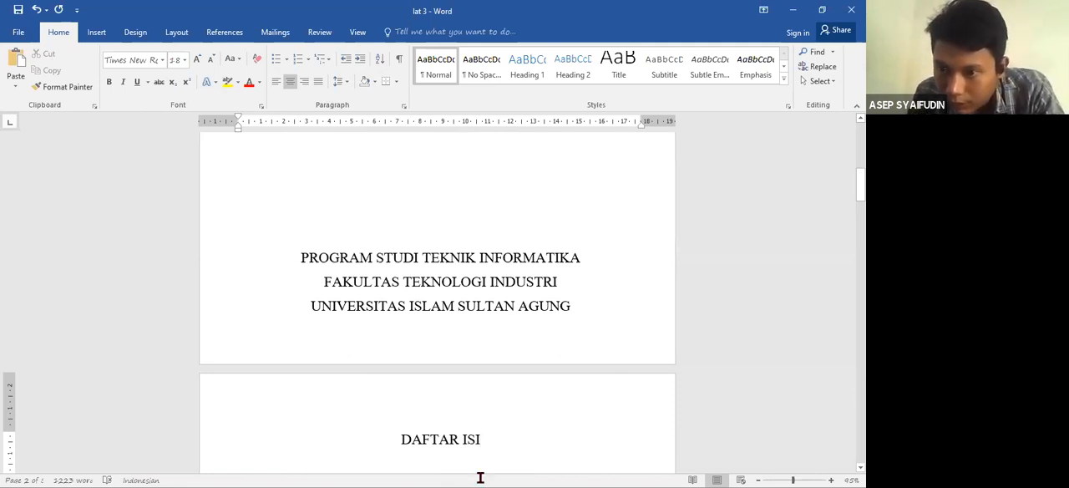
- Review the paper's headings, collapsing and re-expanding the PENDAHULUAN section to check its heading level
scroll(480, 478, down, 3)
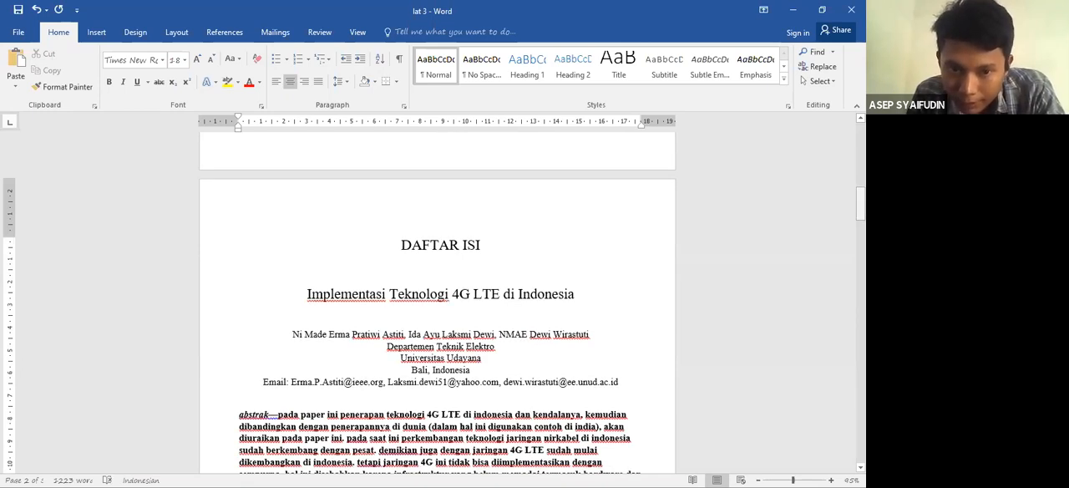
scroll(217, 237, down, 5)
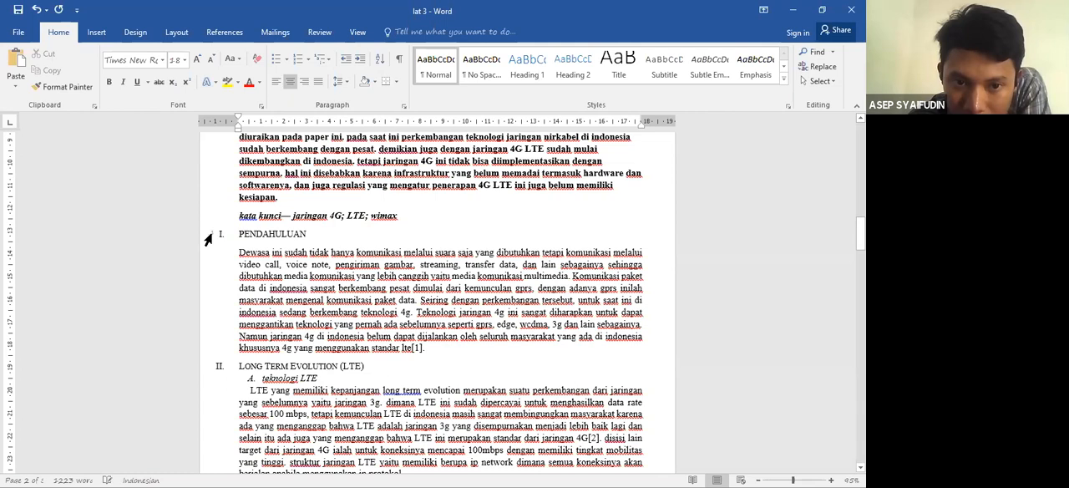
click(207, 235)
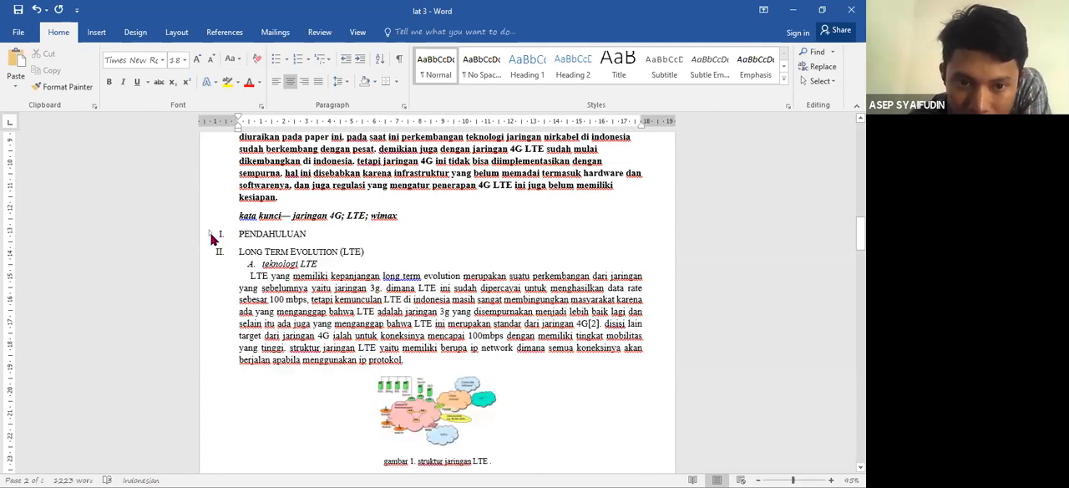
click(211, 236)
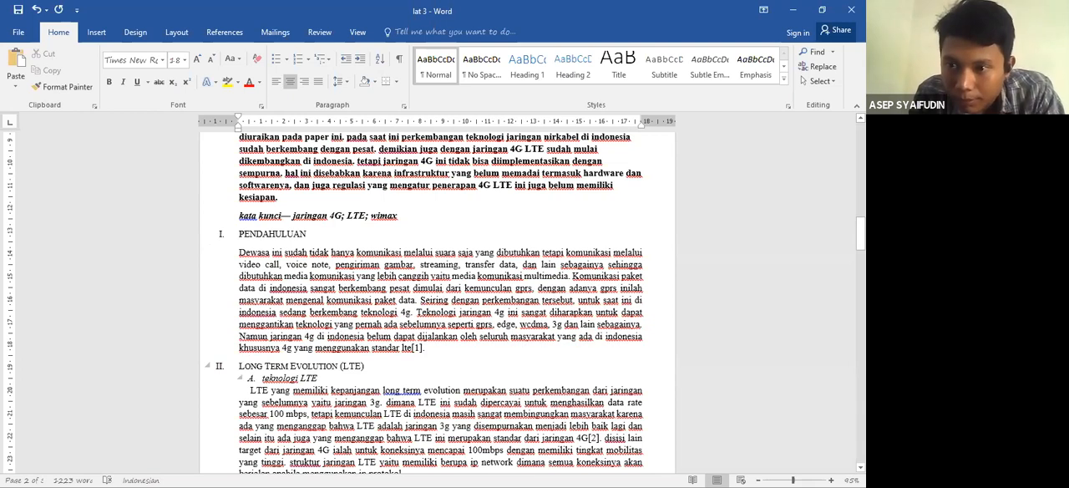
drag(859, 233, 860, 199)
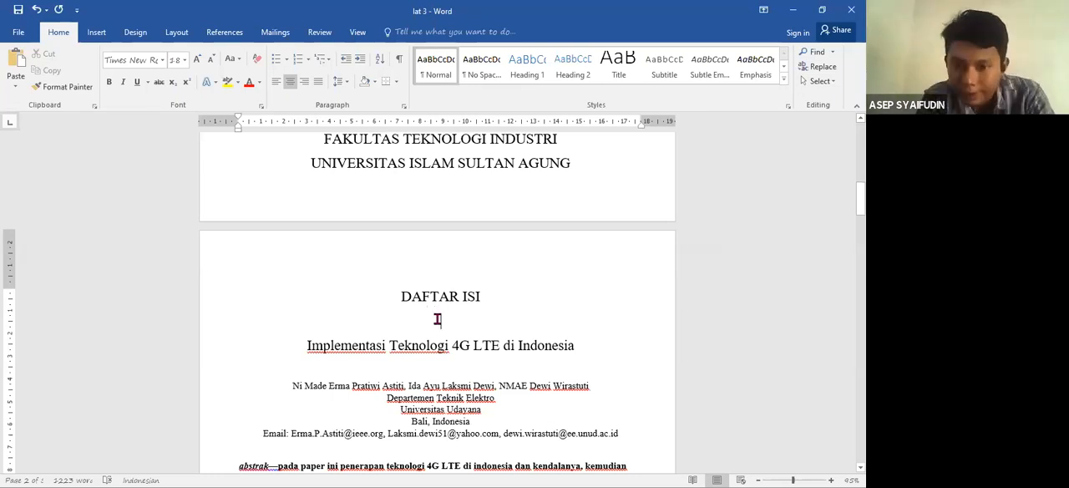
- Insert an Automatic Table 2 table of contents below "DAFTAR ISI" and delete its built-in "Table of Contents" title
click(224, 33)
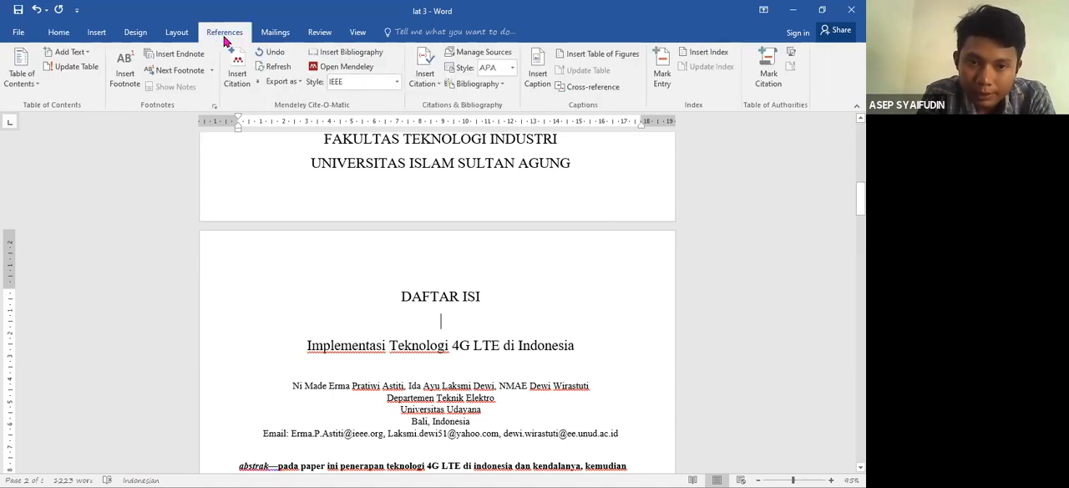
click(25, 86)
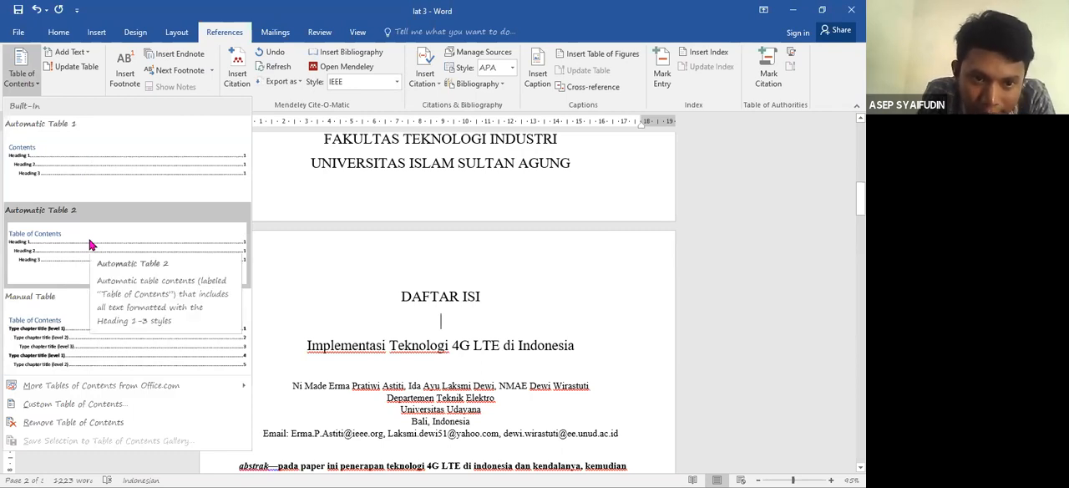
click(87, 244)
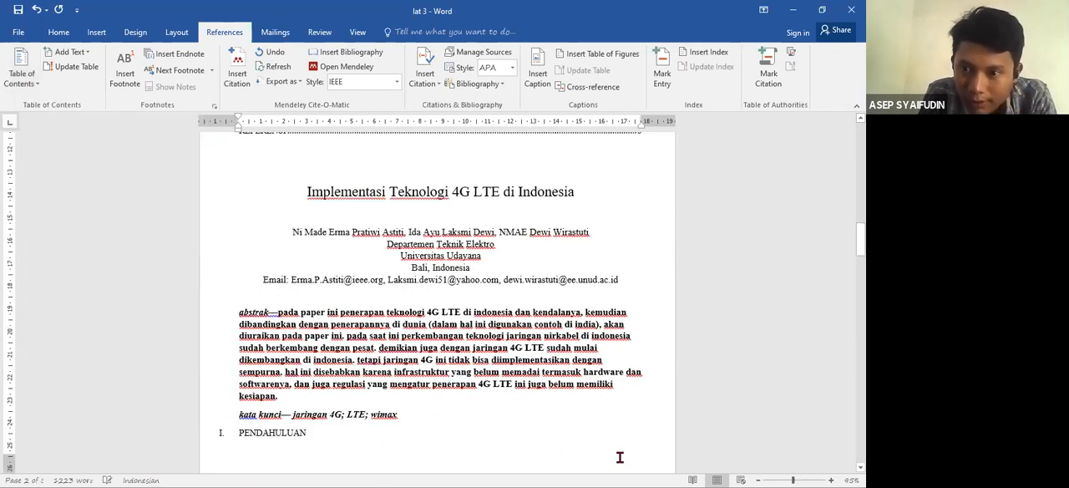
drag(860, 242, 860, 211)
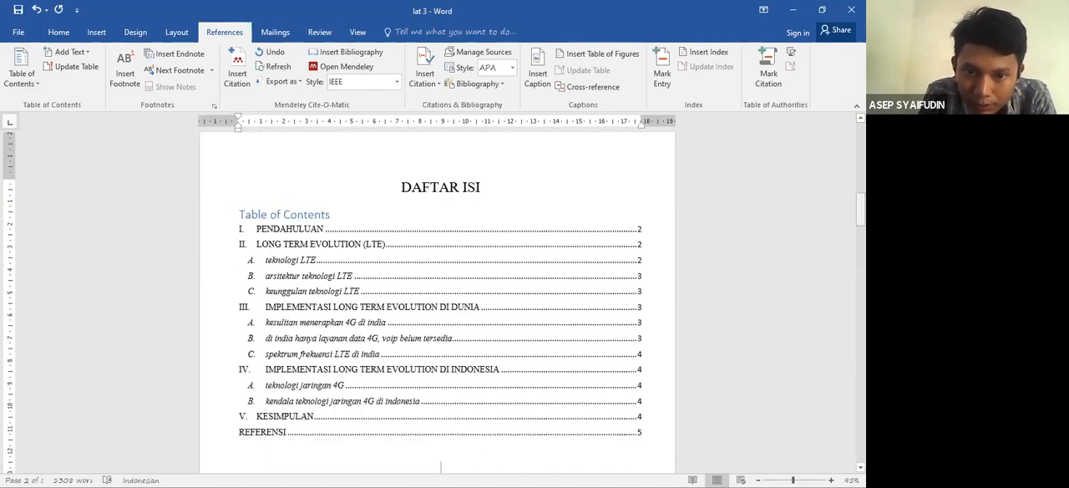
drag(332, 215, 248, 219)
key(Delete)
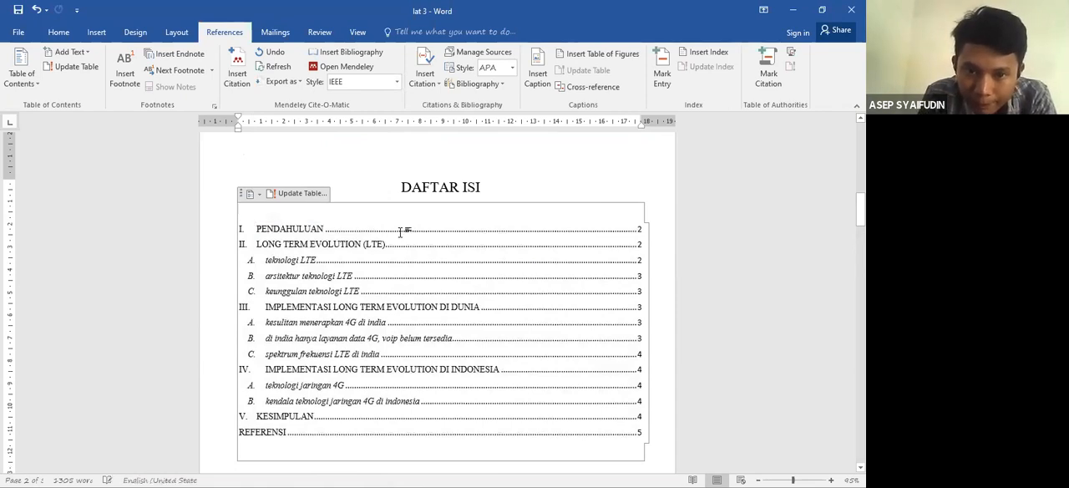
- Mark the title "DAFTAR ISI" as a level 1 entry for the table of contents, using the Heading 1 style
click(314, 257)
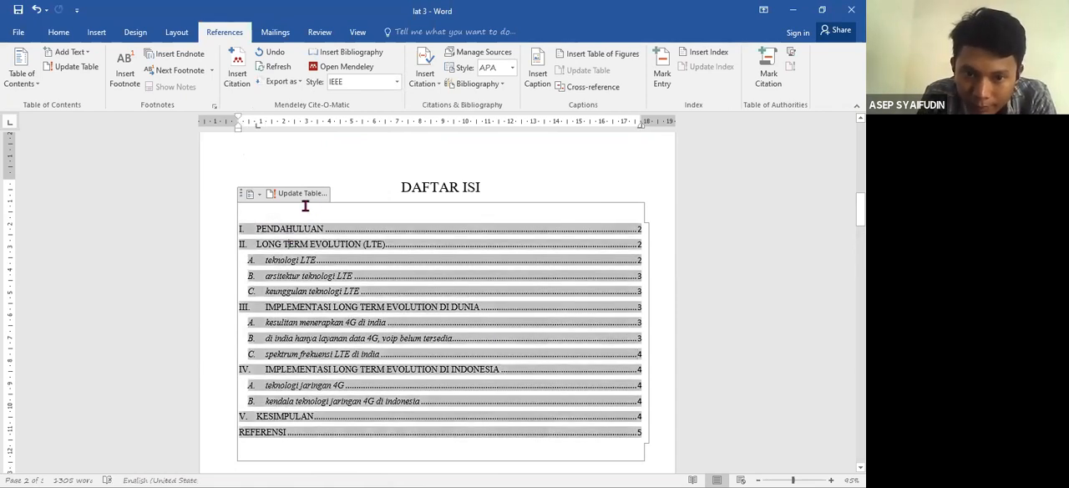
click(355, 186)
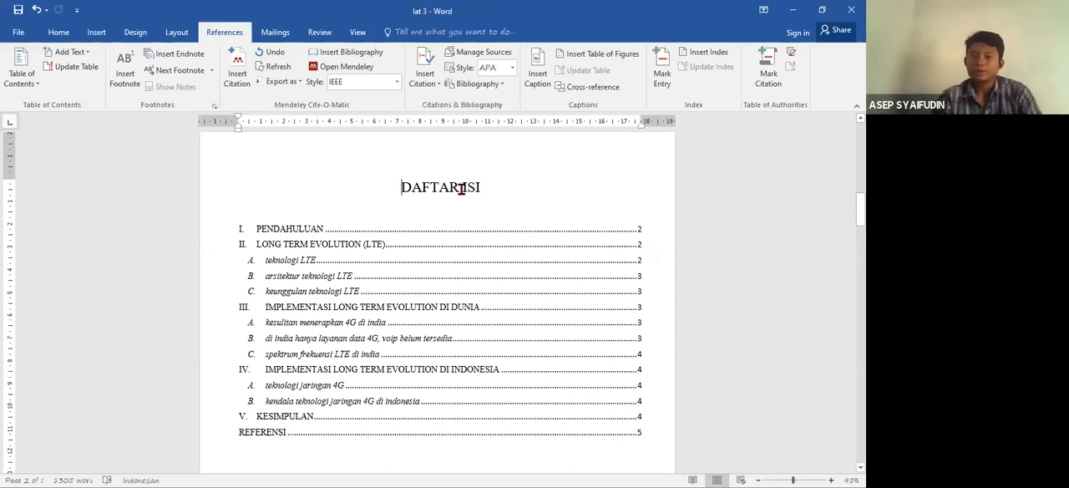
click(409, 187)
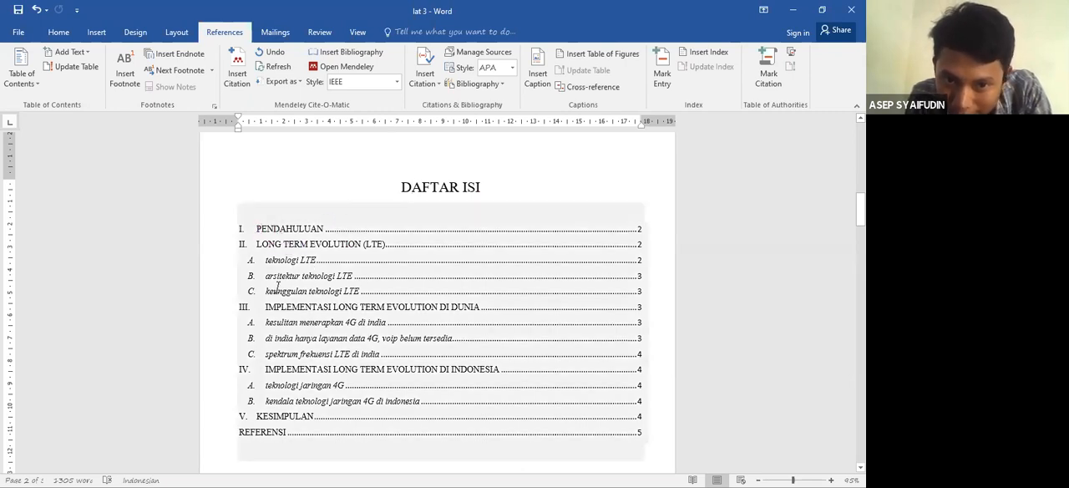
drag(484, 187, 422, 190)
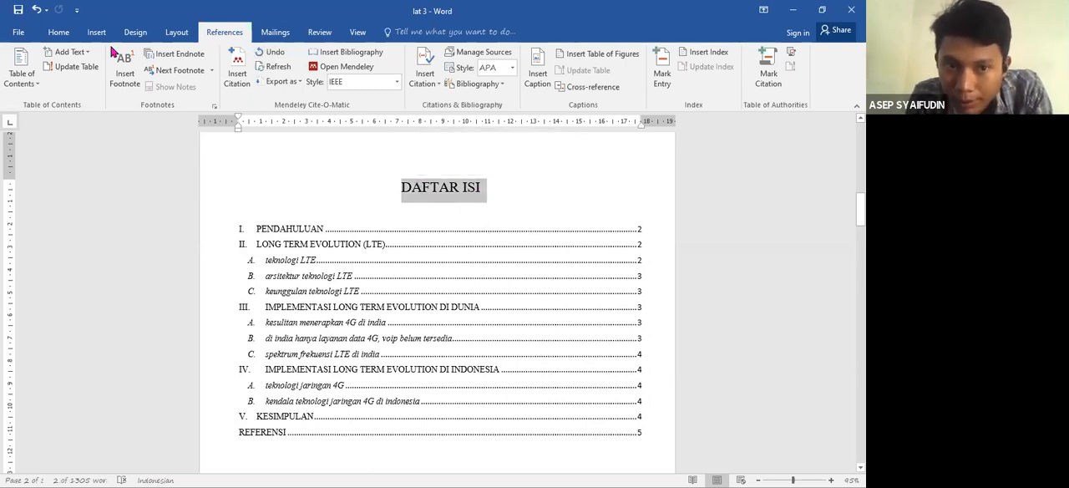
click(82, 54)
click(102, 88)
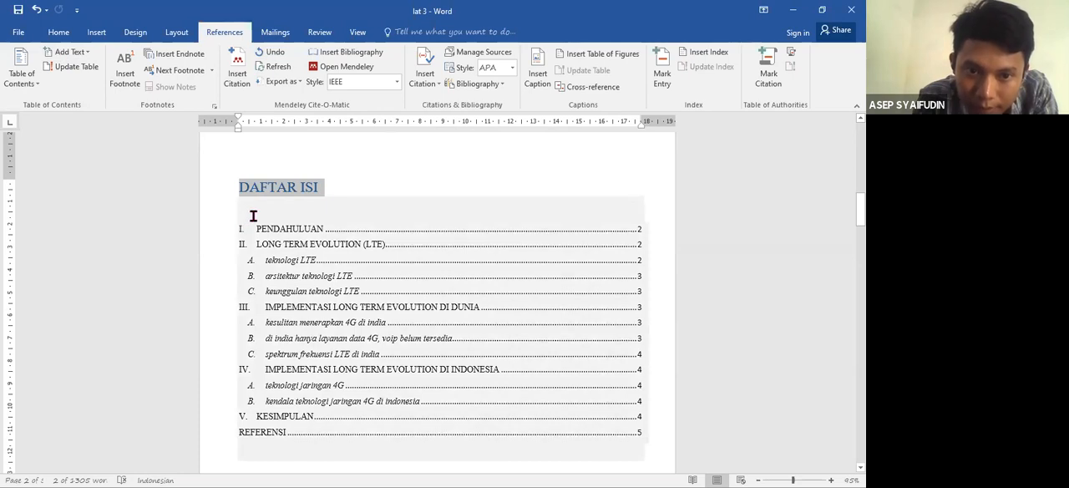
- Set the font color of the "DAFTAR ISI" title to Automatic and center the title
click(57, 32)
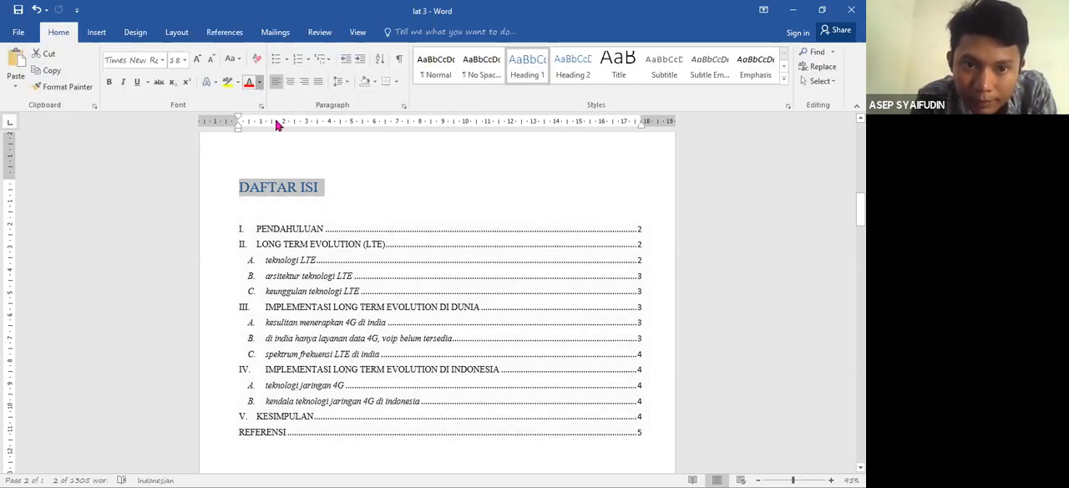
click(259, 81)
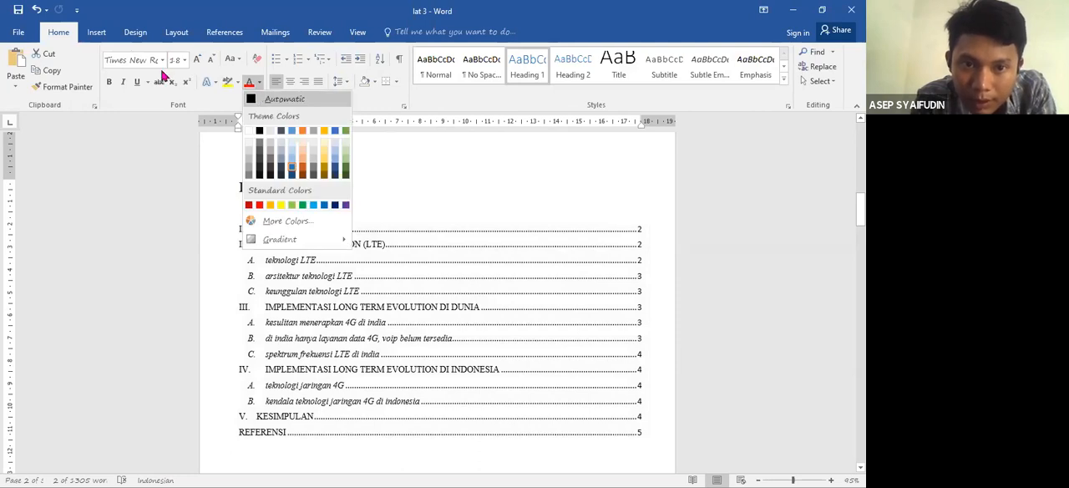
click(276, 100)
key(ctrl+e)
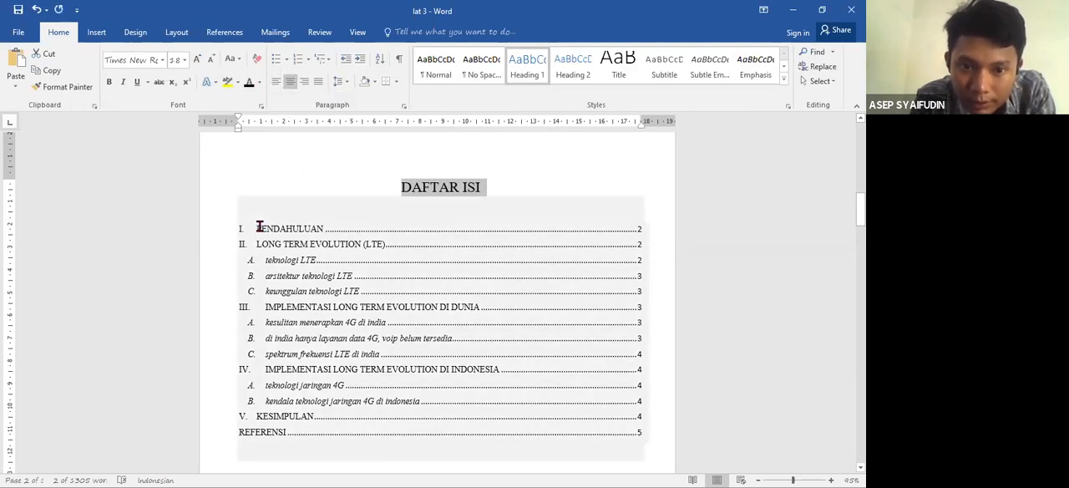
- Update the entire table of contents under "DAFTAR ISI", including its entries and page numbers
click(350, 325)
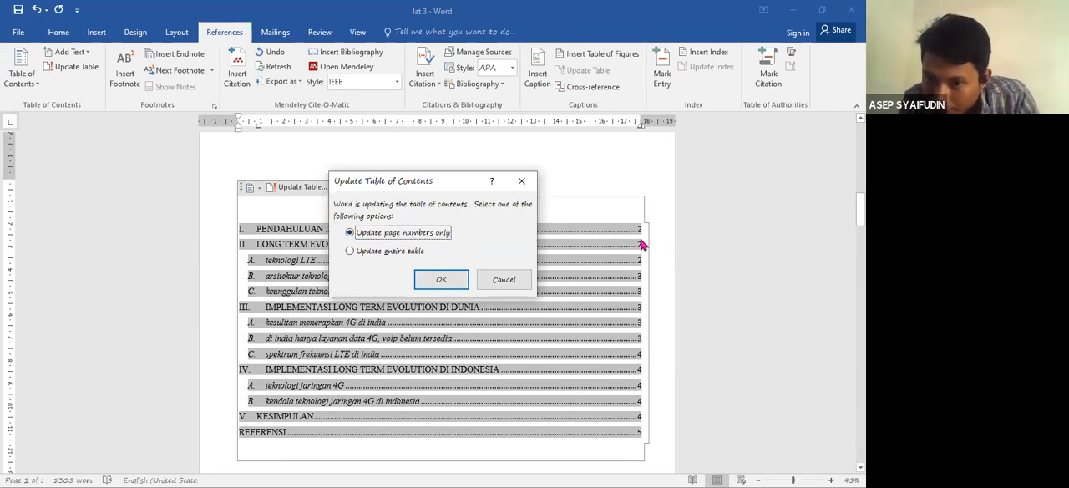
click(350, 251)
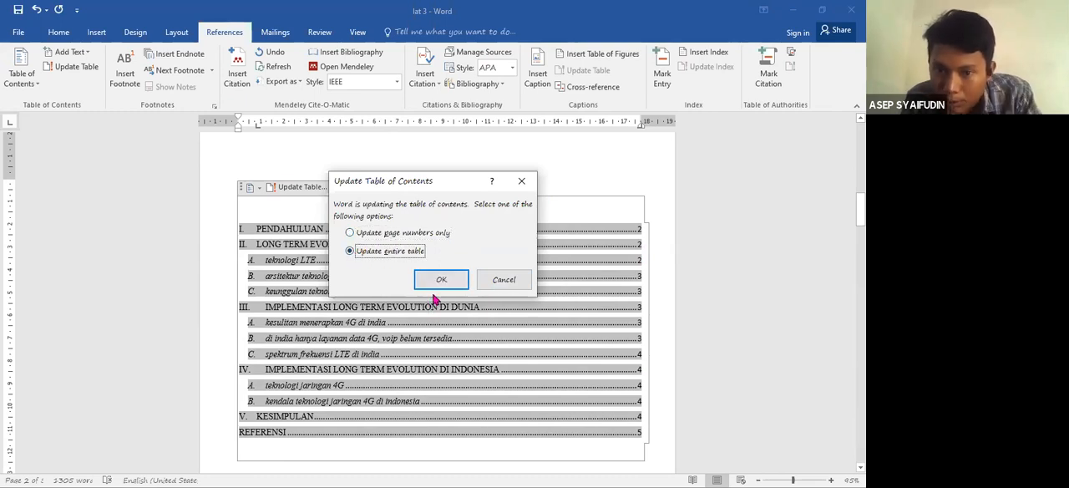
click(437, 282)
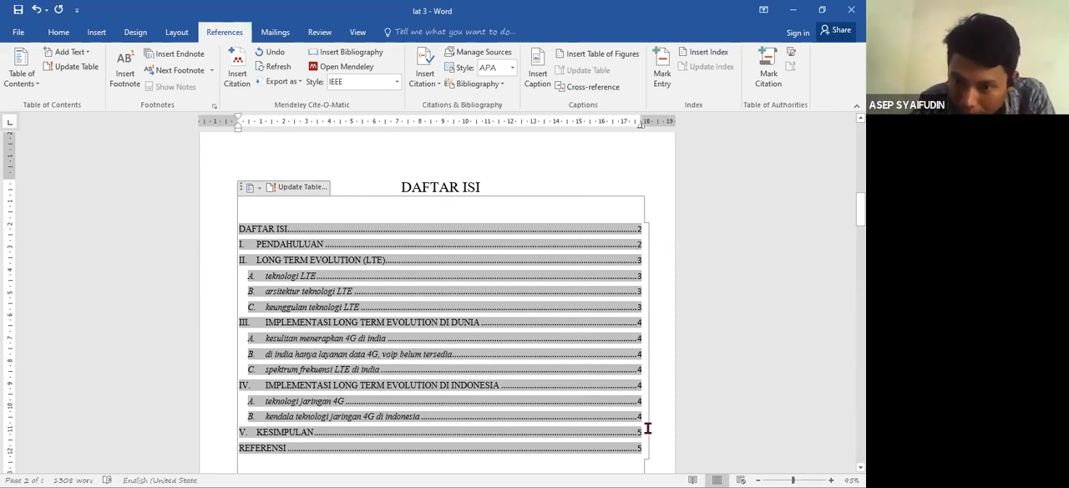
click(71, 74)
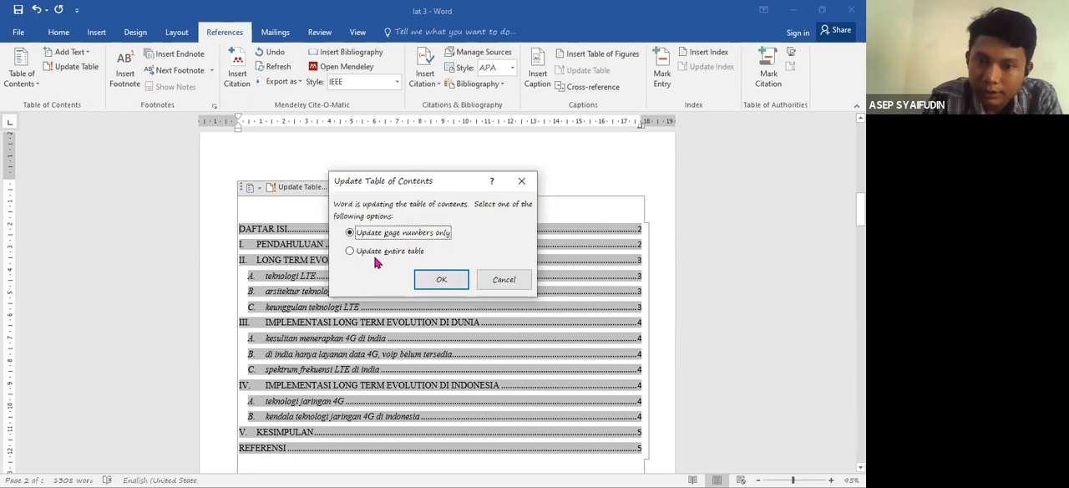
click(507, 283)
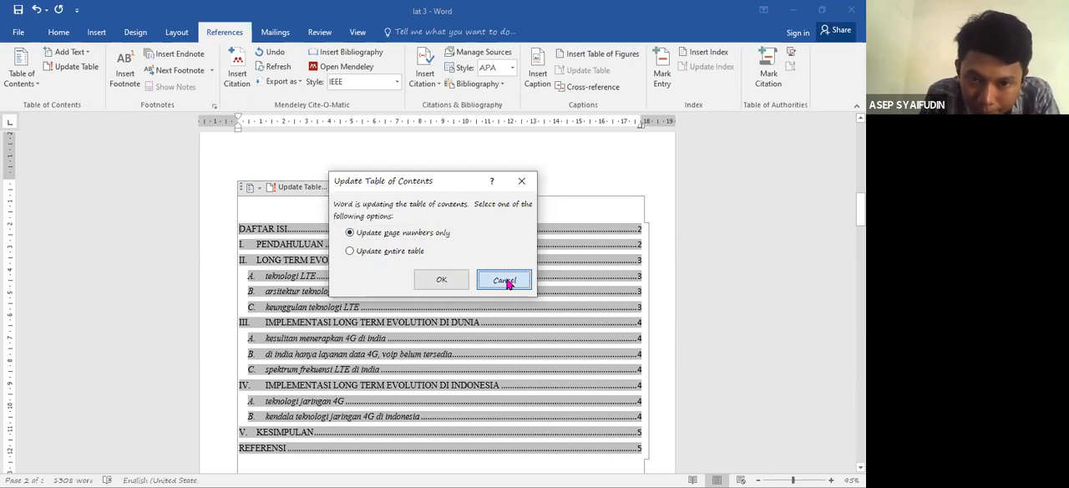
click(326, 214)
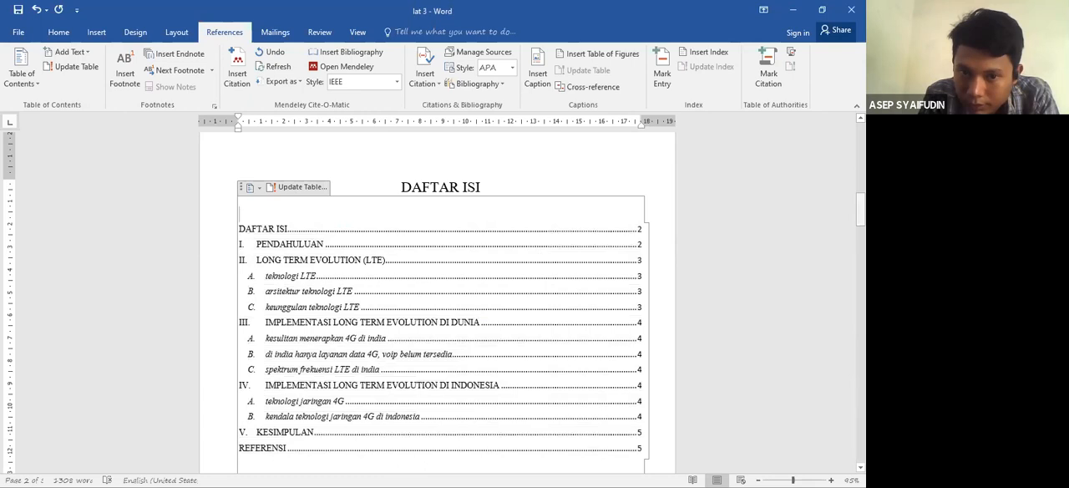
- Push the paper title "Implementasi Teknologi 4G LTE di Indonesia" onto a new page and add the title "DAFTAR GAMBAR" above it
drag(860, 209, 859, 227)
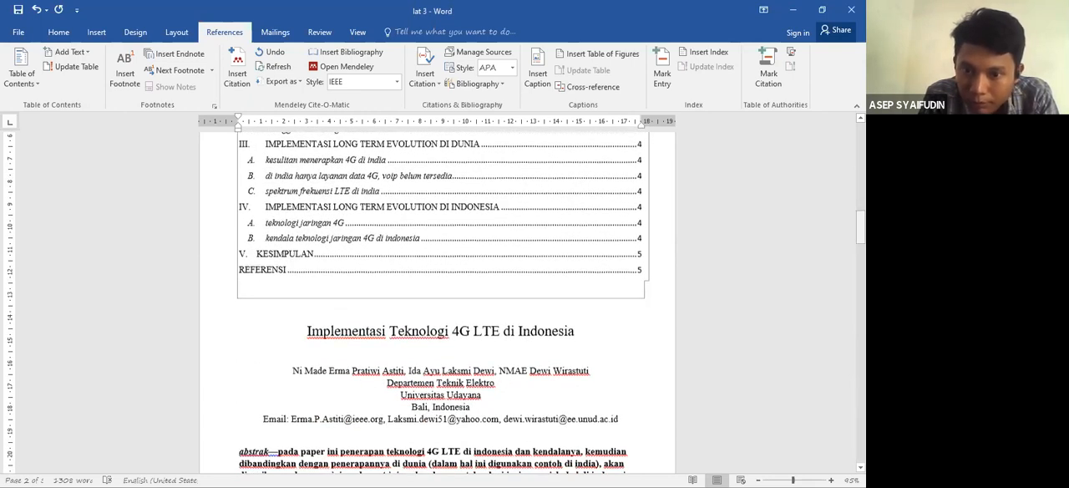
scroll(437, 302, down, 1)
click(298, 334)
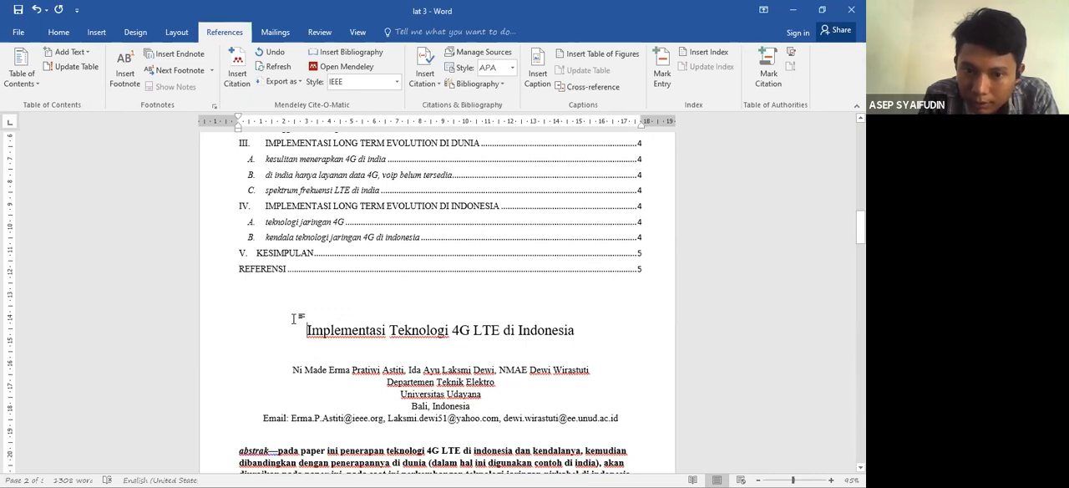
key(Return)
key(Return)
key(Return)
key(Return)
key(Return)
key(Return)
key(Return)
key(Return)
key(Return)
key(Return)
key(Return)
key(Return)
key(Return)
key(Return)
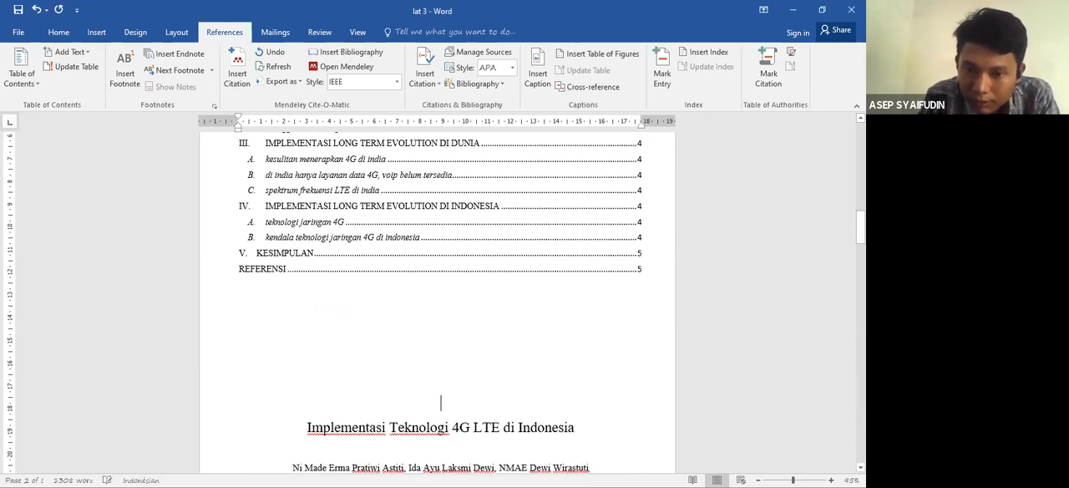
key(Return)
key(Return)
key(Return)
key(Return)
key(Return)
key(Return)
key(Return)
key(Return)
key(Return)
key(Return)
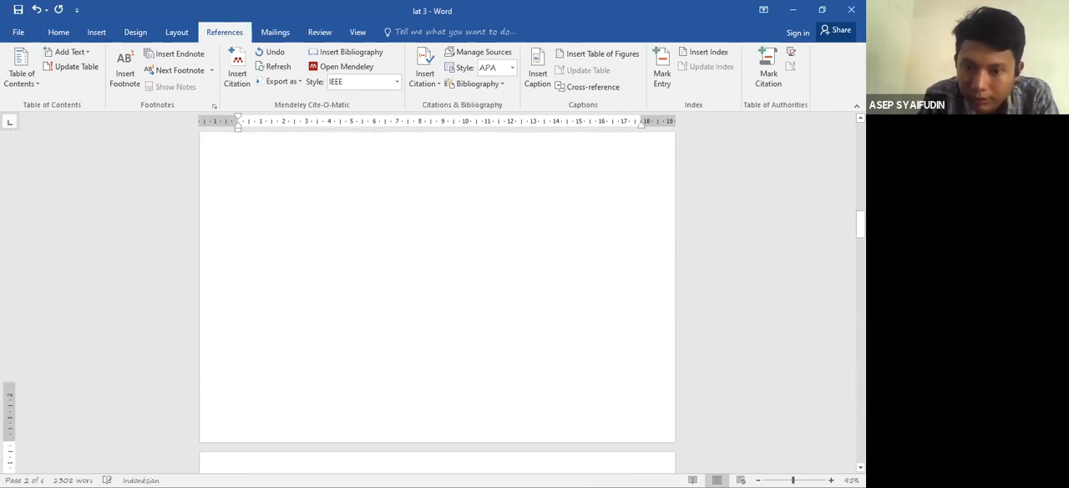
text(DAFTAR )
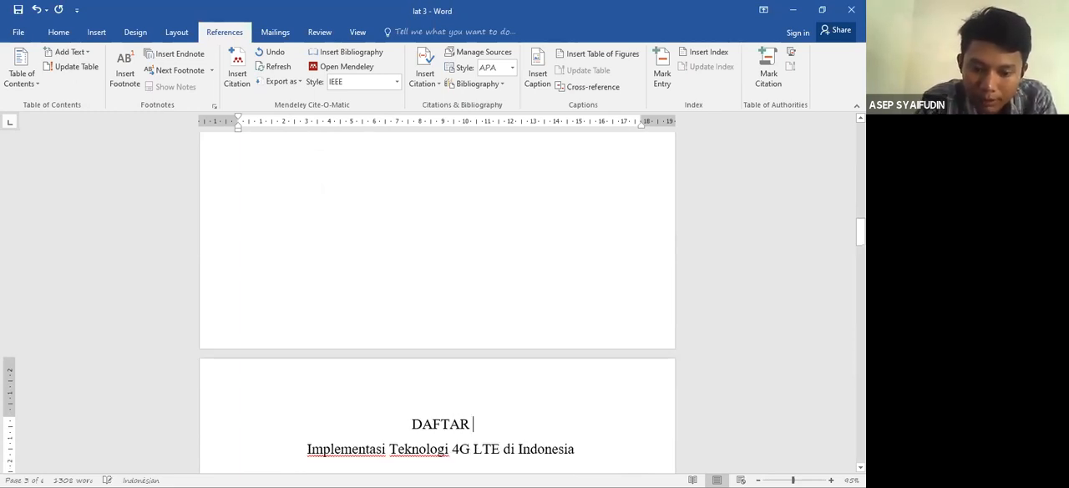
text(GAMBAR)
key(Return)
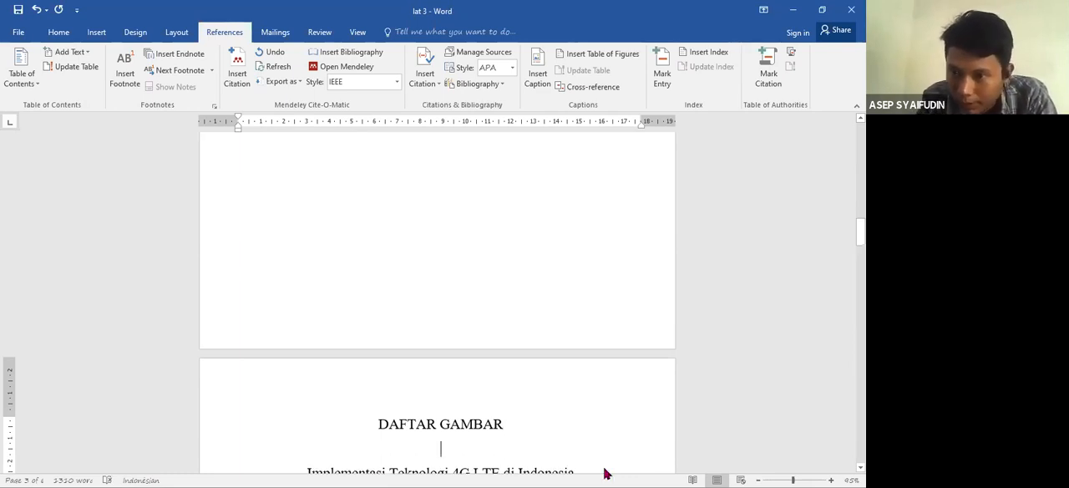
- Enlarge the LTE network diagram and delete the typed caption below it after copying the text "struktur jaringan LTE"
drag(860, 232, 859, 307)
drag(499, 287, 525, 314)
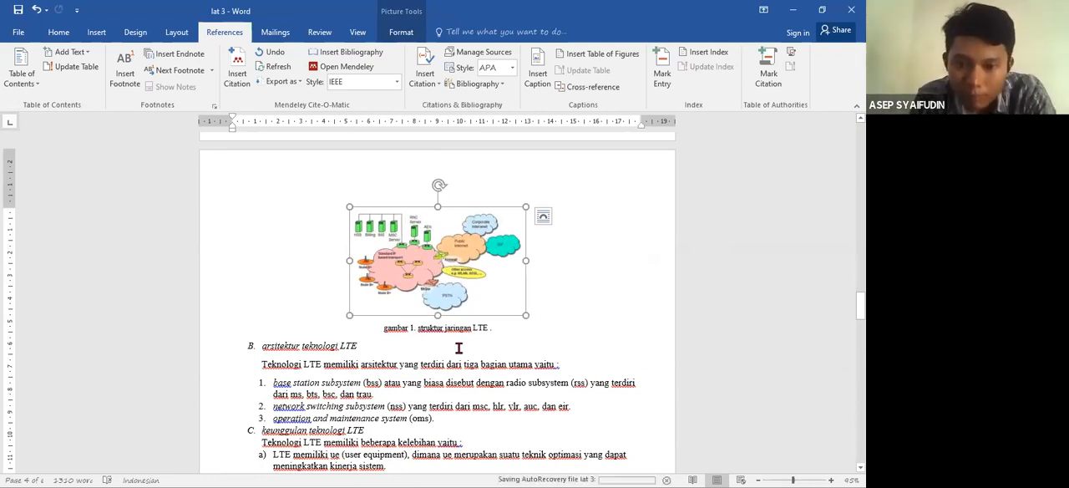
click(415, 328)
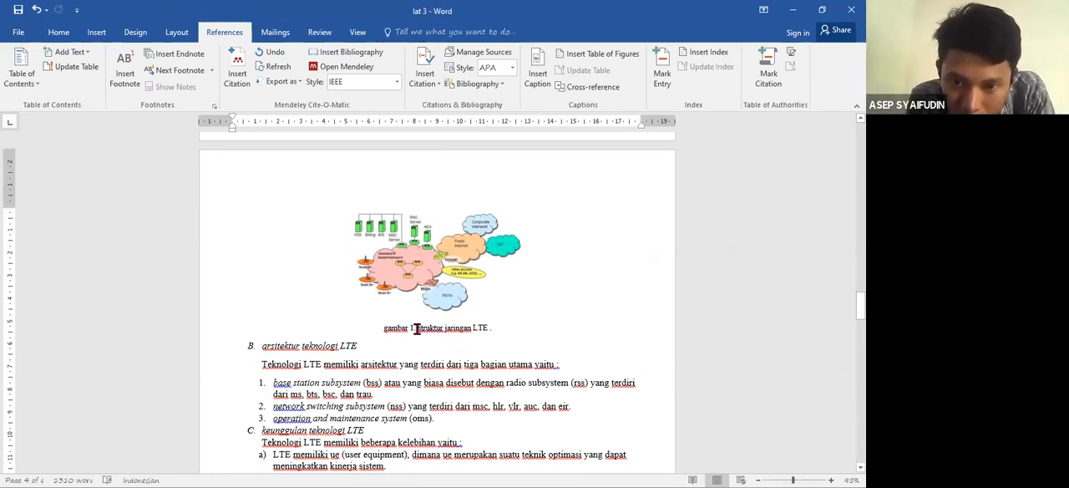
drag(418, 328, 482, 331)
key(ctrl+c)
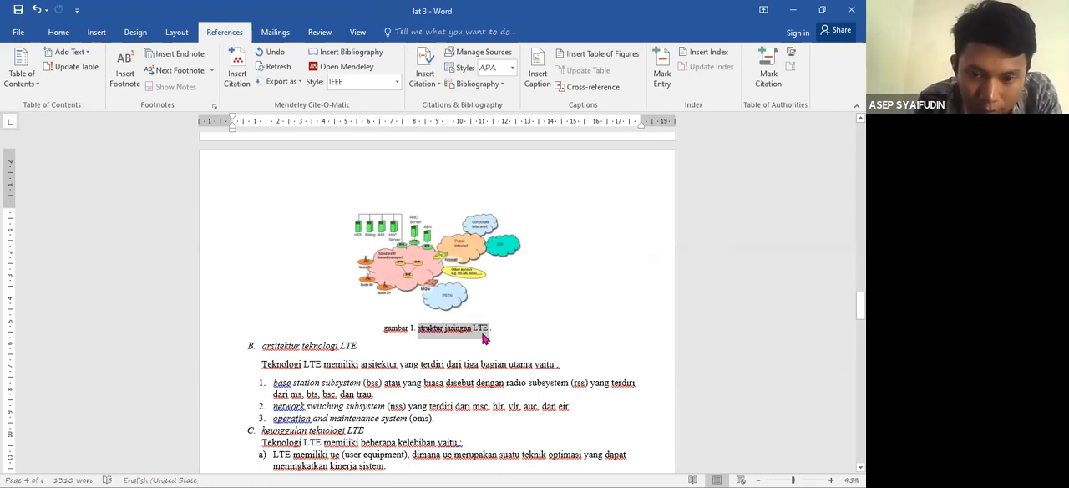
drag(500, 333, 385, 334)
key(Delete)
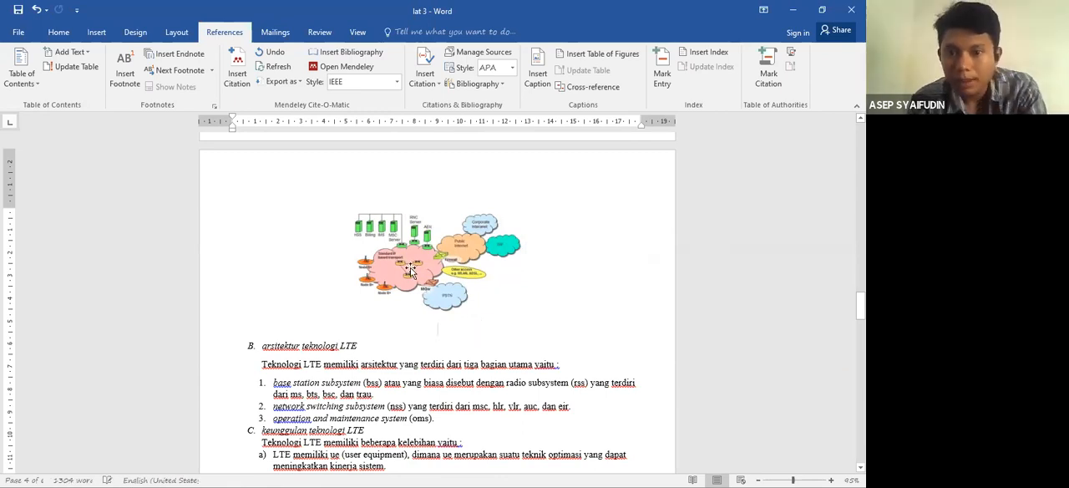
- Start a caption for the LTE network diagram using the label Gambar
click(410, 270)
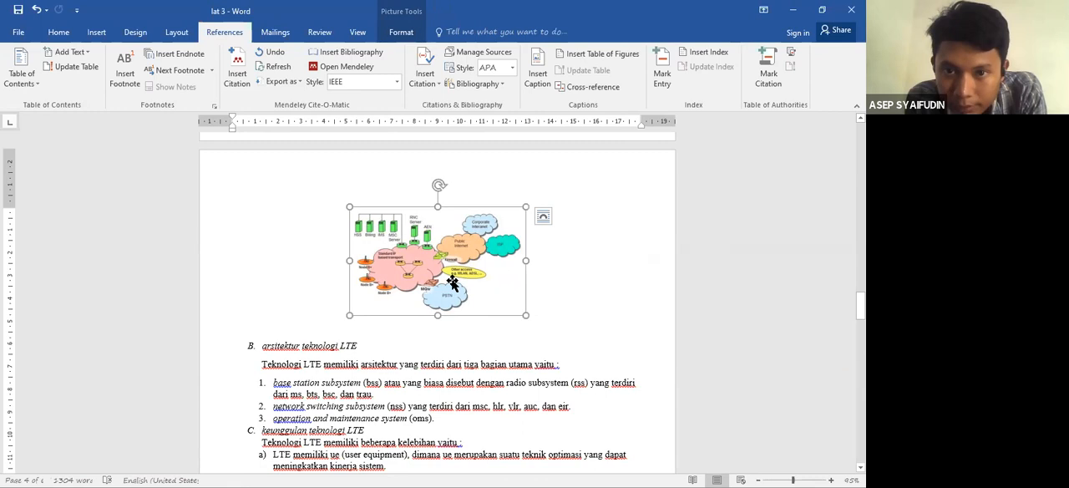
right_click(453, 285)
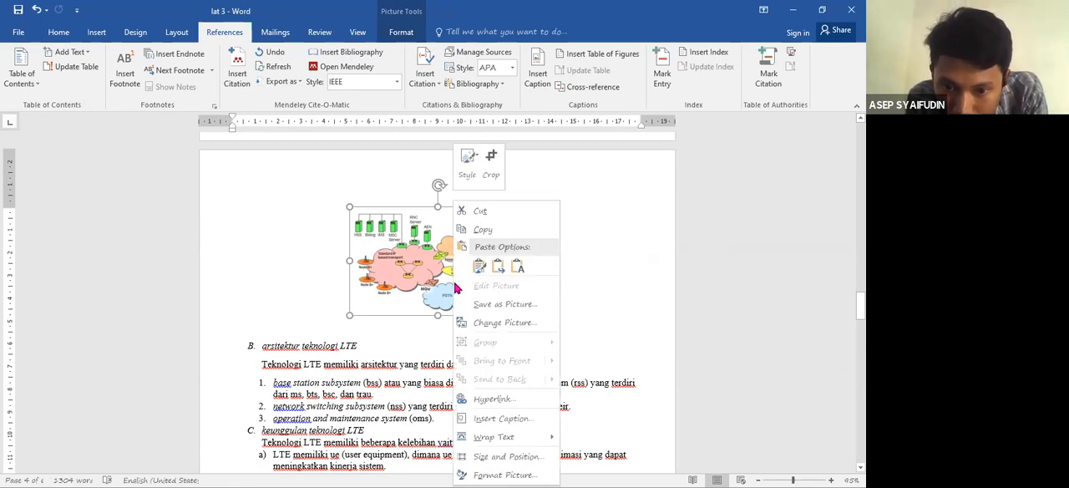
click(499, 420)
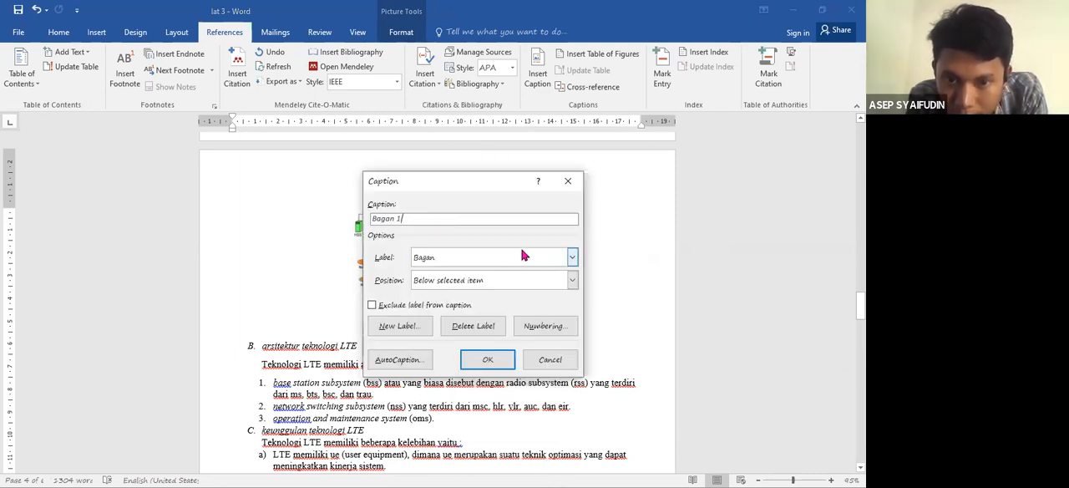
click(572, 259)
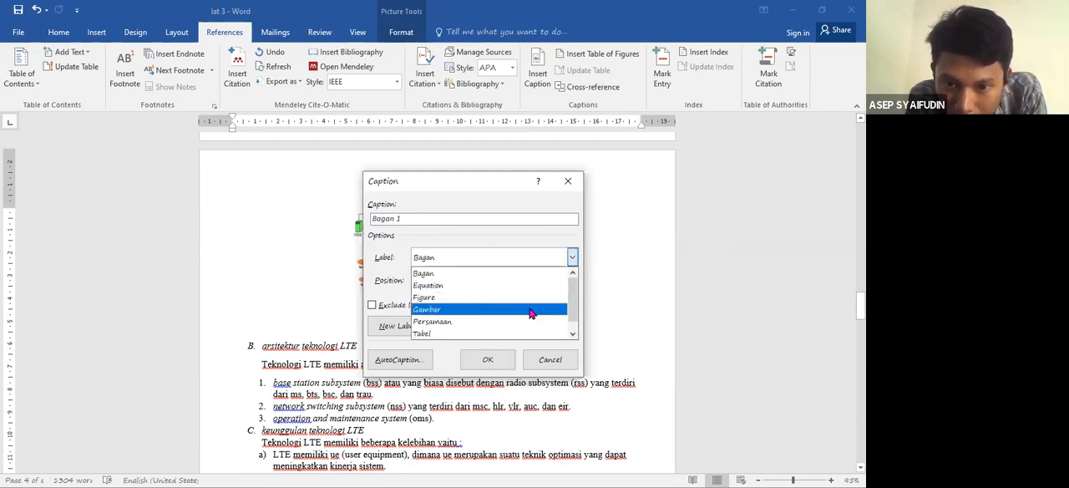
click(530, 312)
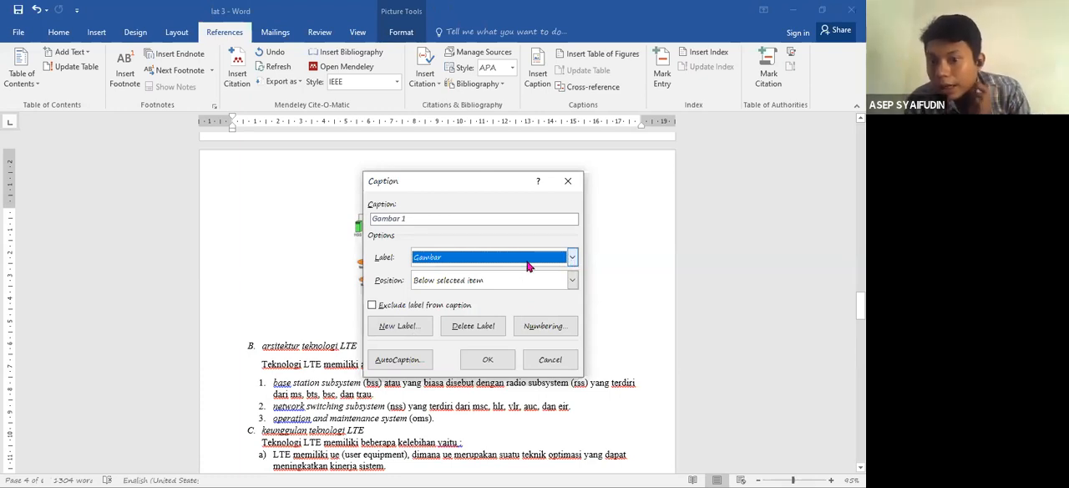
click(389, 331)
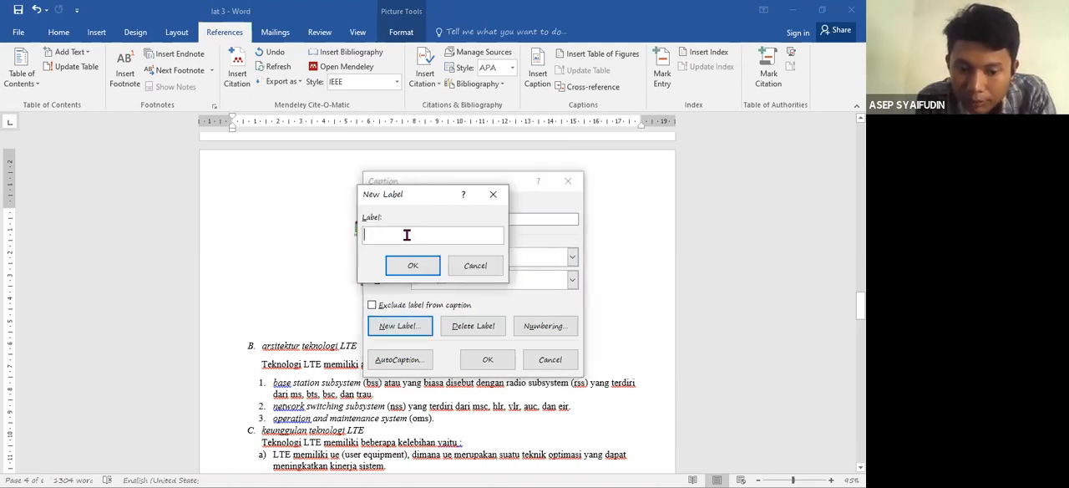
text(GA)
key(BackSpace)
key(BackSpace)
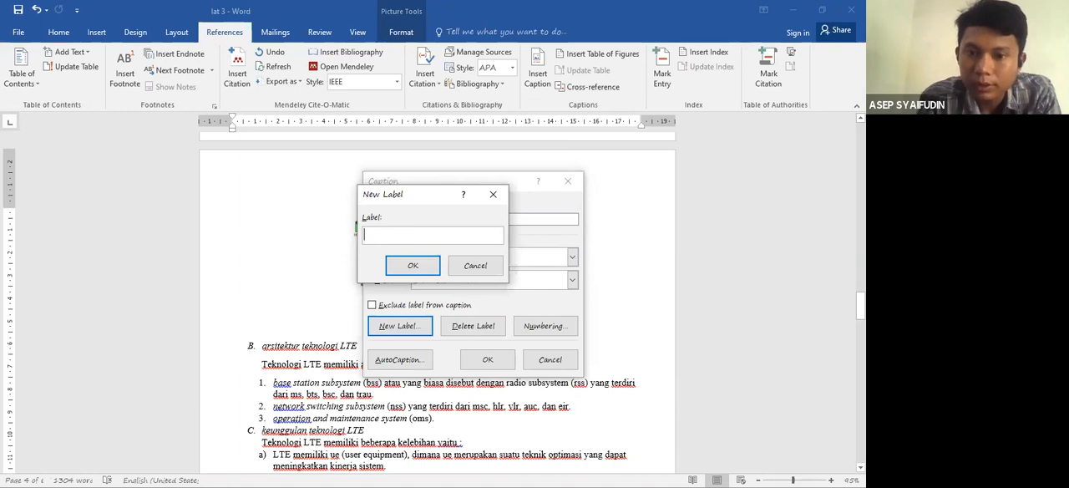
click(477, 267)
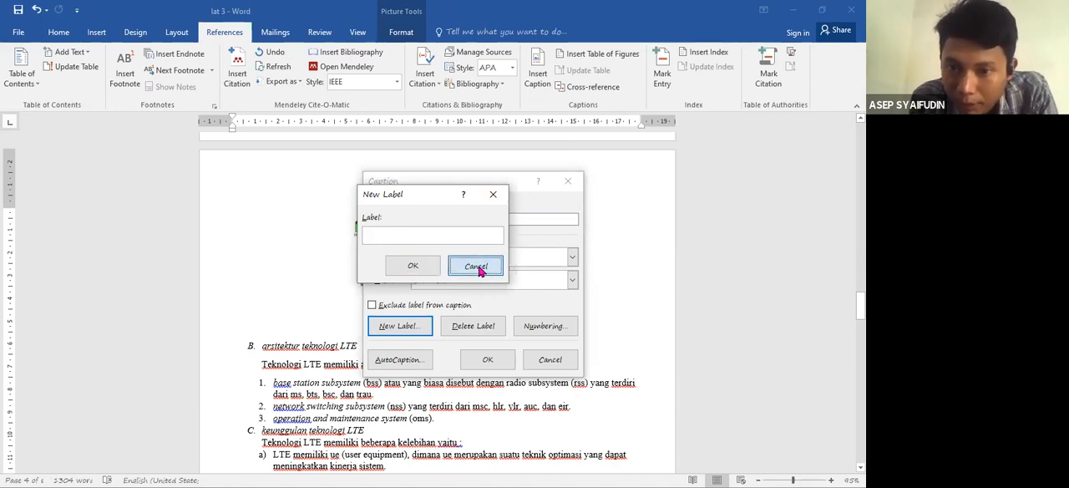
- Keep the Gambar label and insert the caption "Gambar 1 struktur jaringan LTE" below the network diagram
click(572, 258)
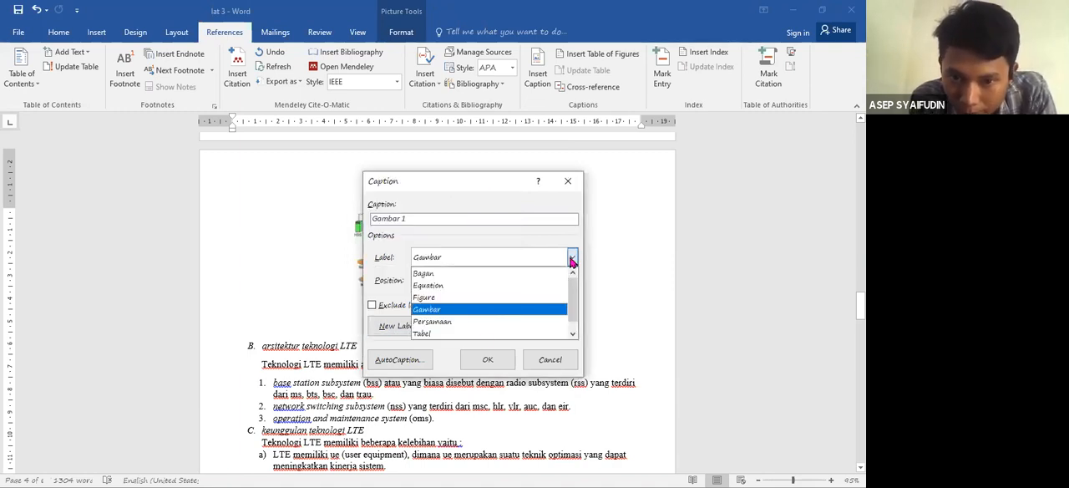
click(459, 310)
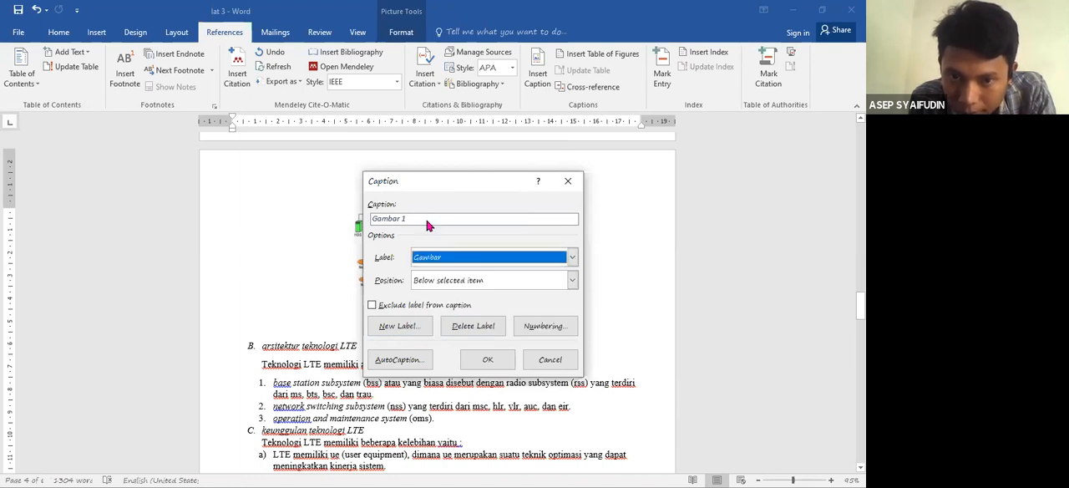
click(427, 221)
key(ctrl+v)
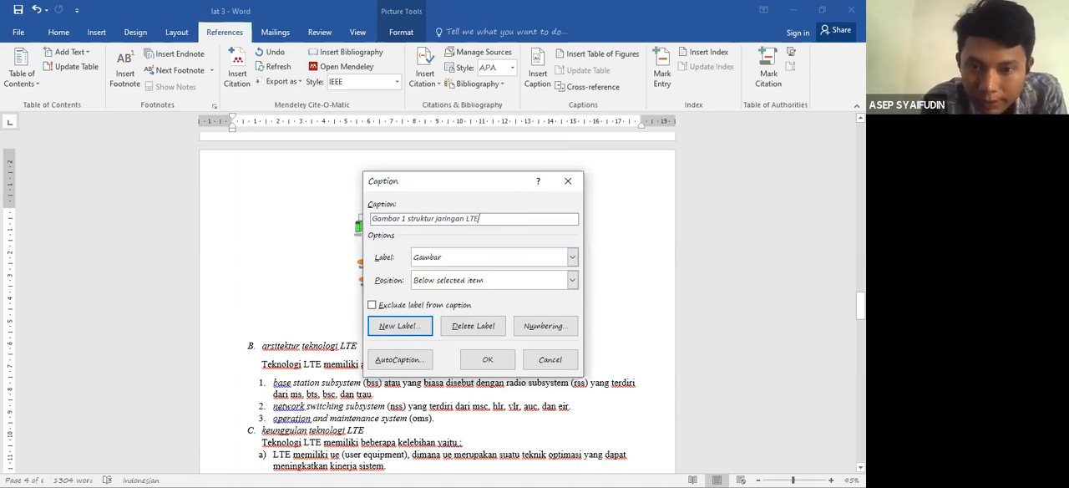
click(489, 360)
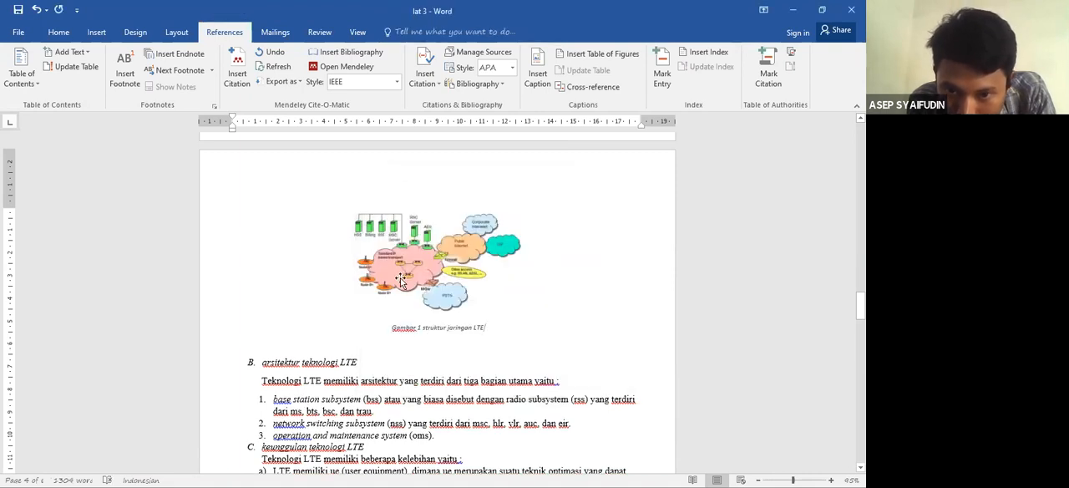
click(431, 302)
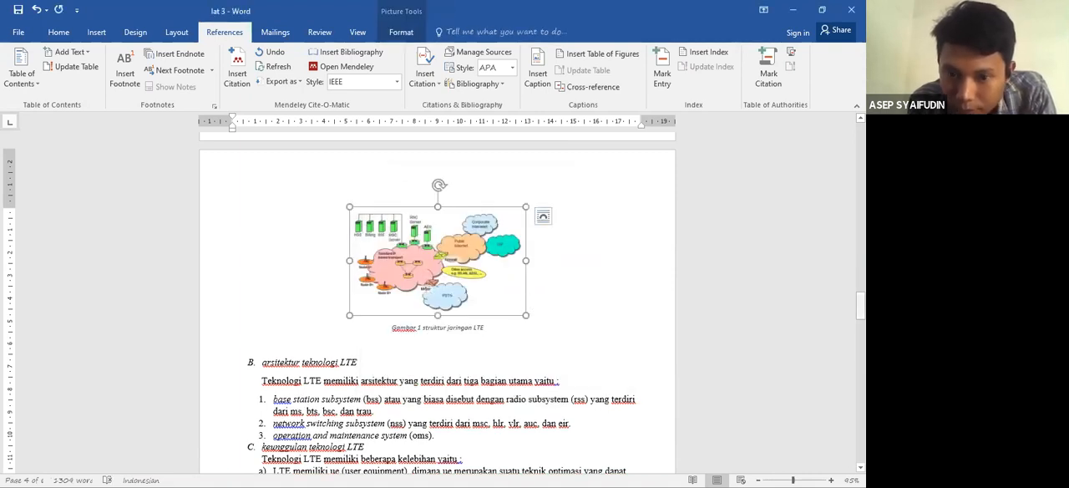
- Remove the typed caption "gambar 2. perbandingan LTE dengan metode akses lainnya [5]." below the bar chart and enlarge the chart
scroll(577, 322, down, 5)
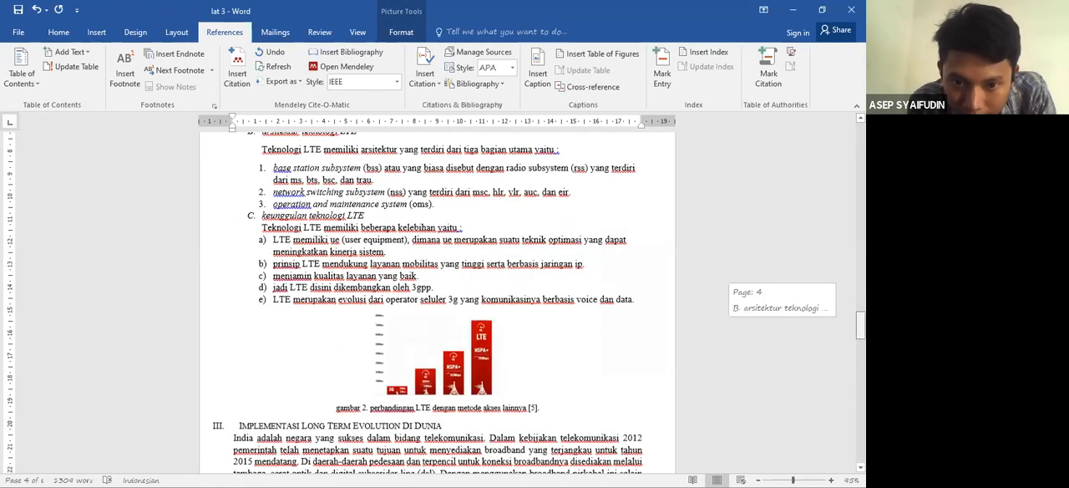
click(552, 314)
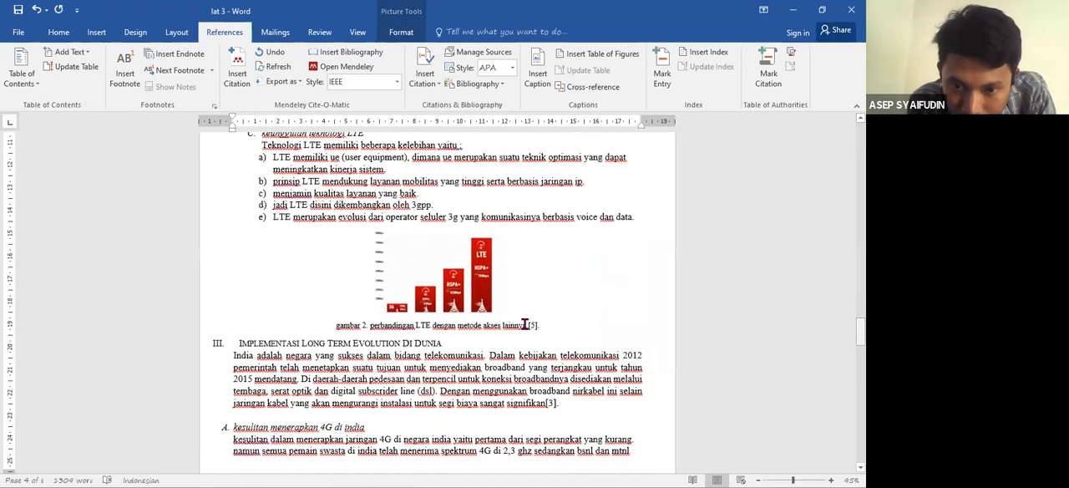
drag(371, 325, 515, 340)
key(ctrl+c)
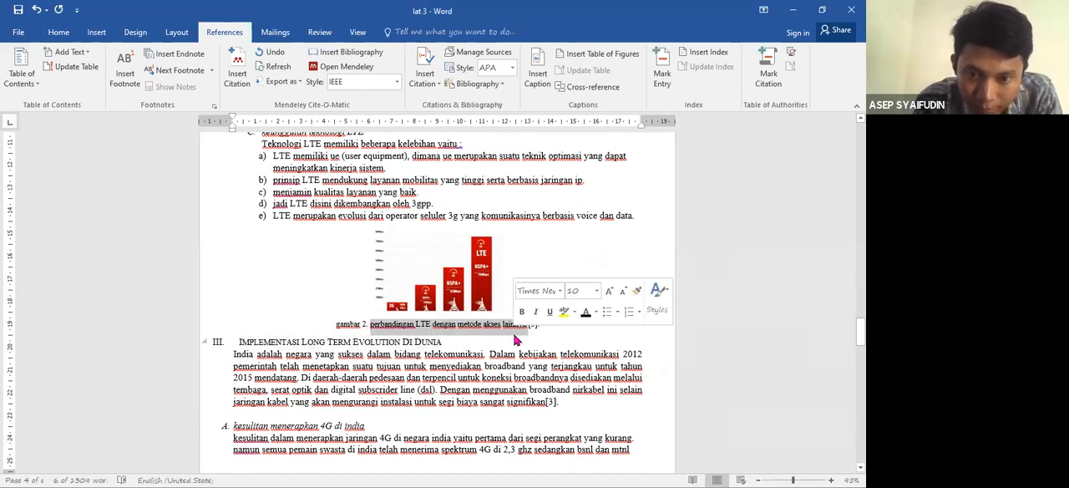
key(Delete)
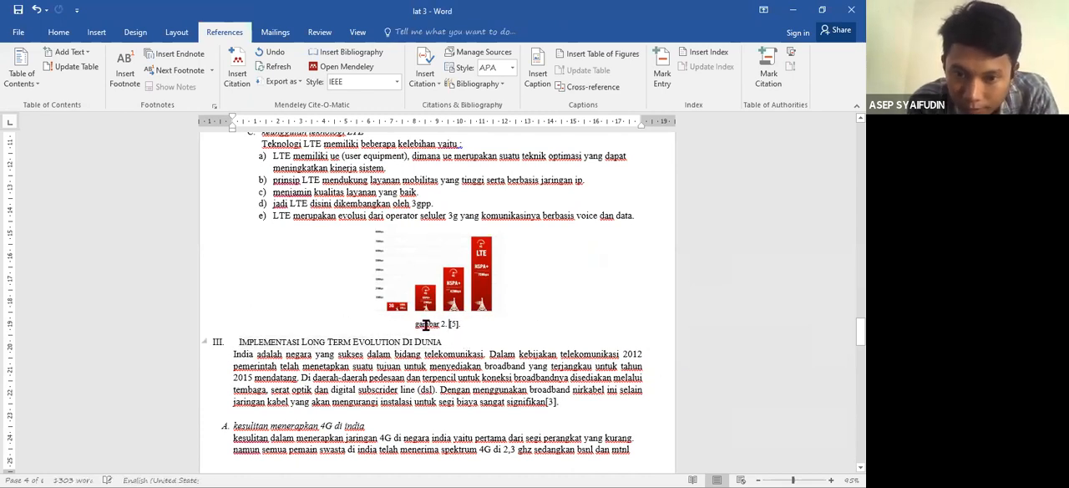
triple_click(458, 330)
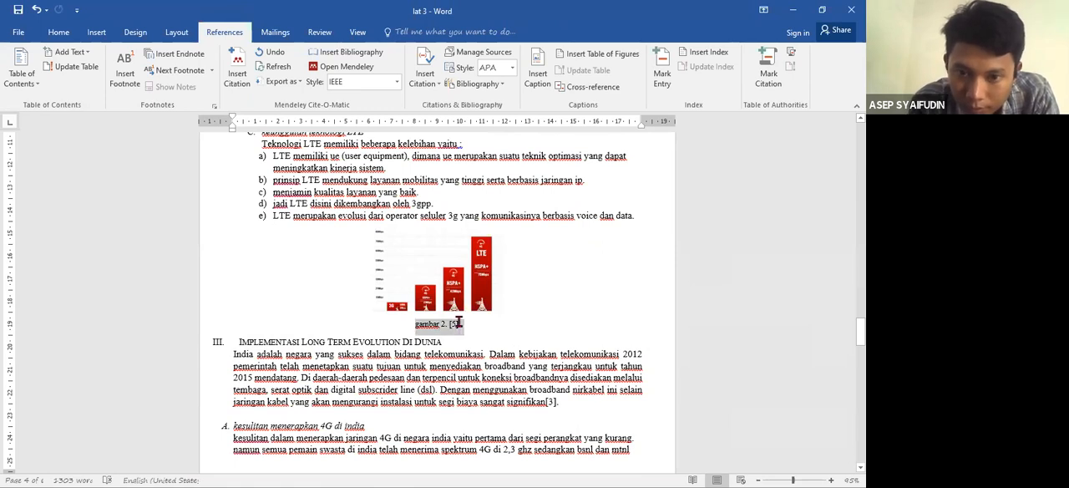
key(Delete)
click(501, 309)
drag(504, 312, 523, 338)
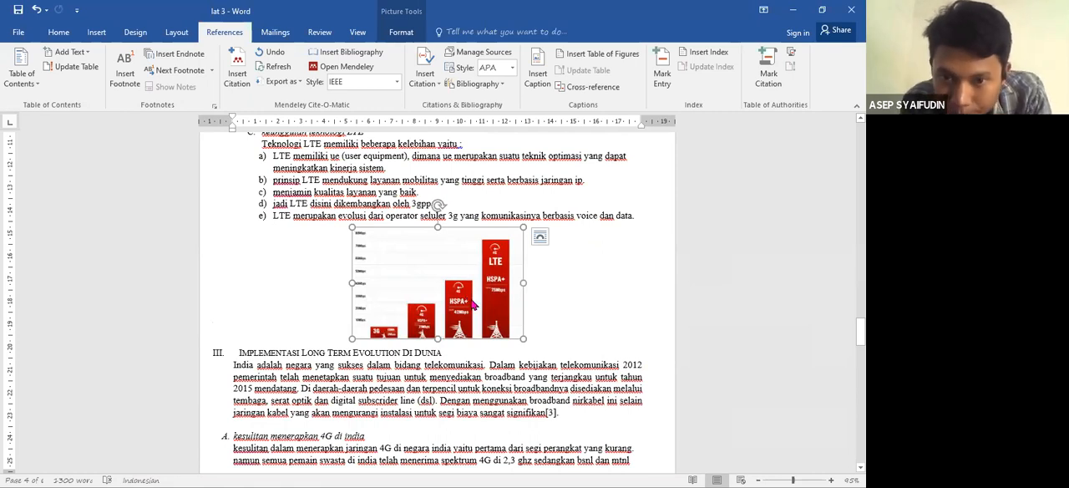
- Insert the caption "Gambar 2 perbandingan LTE dengan metode akses lainnya" below the bar chart, using the Gambar label
right_click(472, 300)
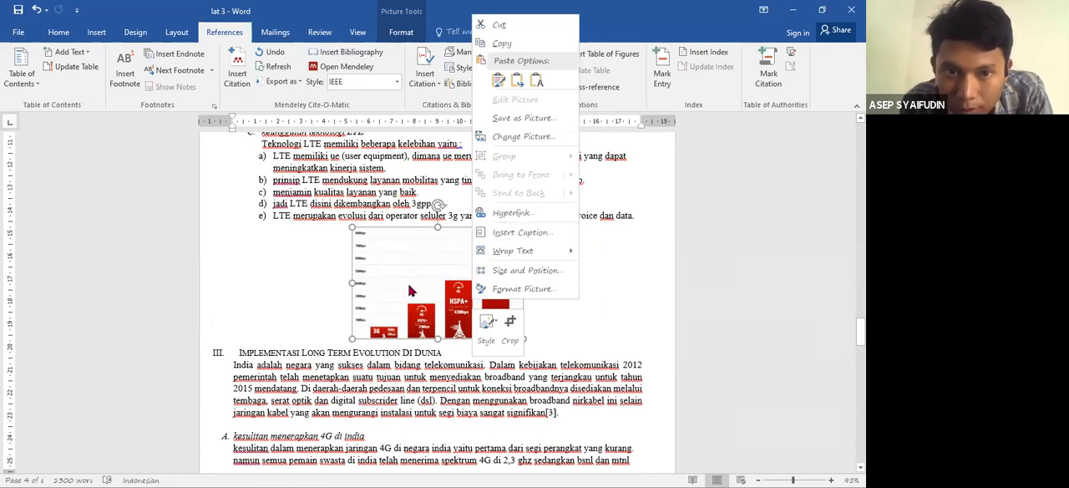
click(213, 36)
click(538, 76)
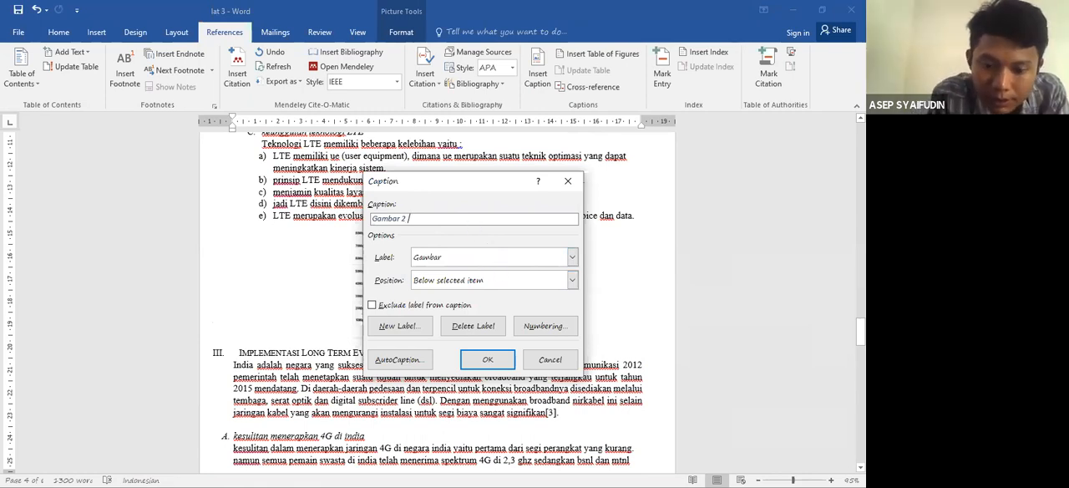
key(ctrl+v)
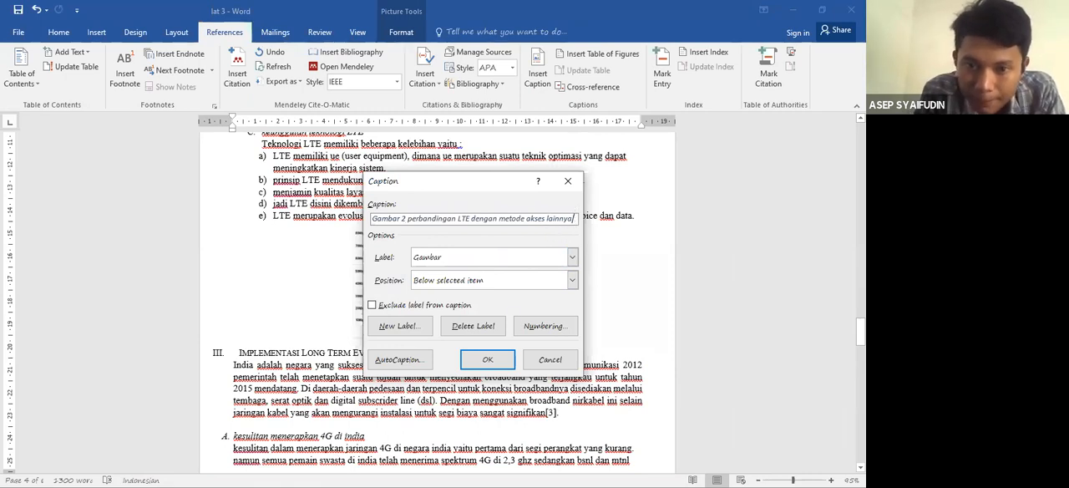
click(568, 281)
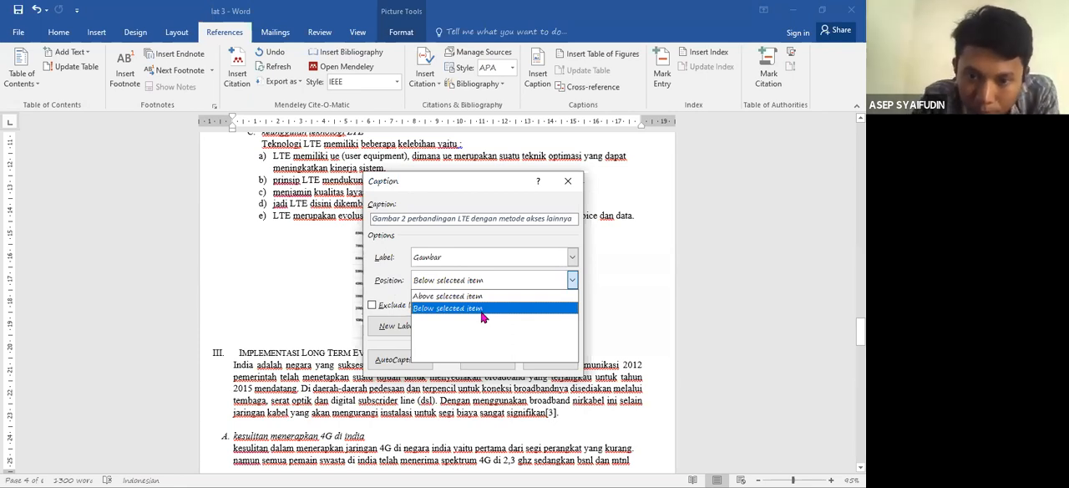
click(486, 311)
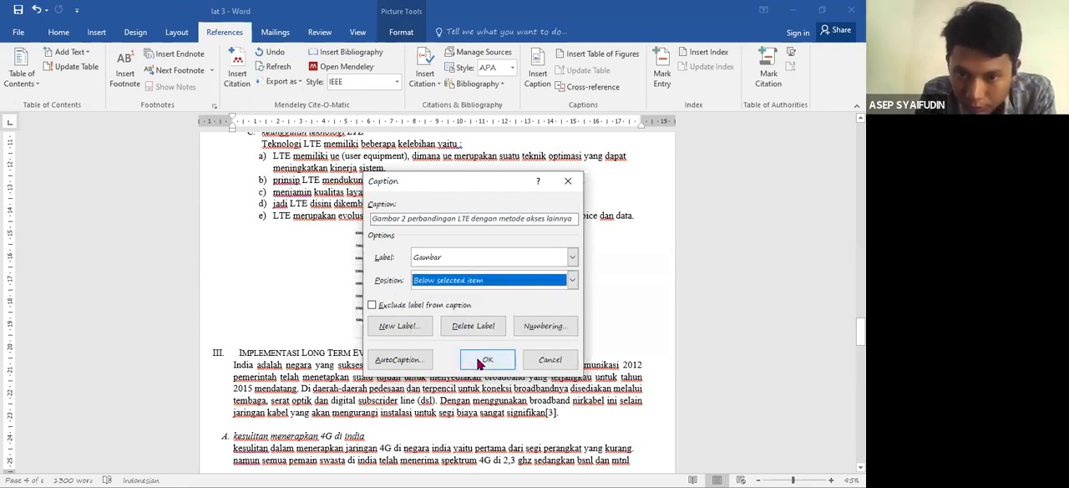
click(484, 360)
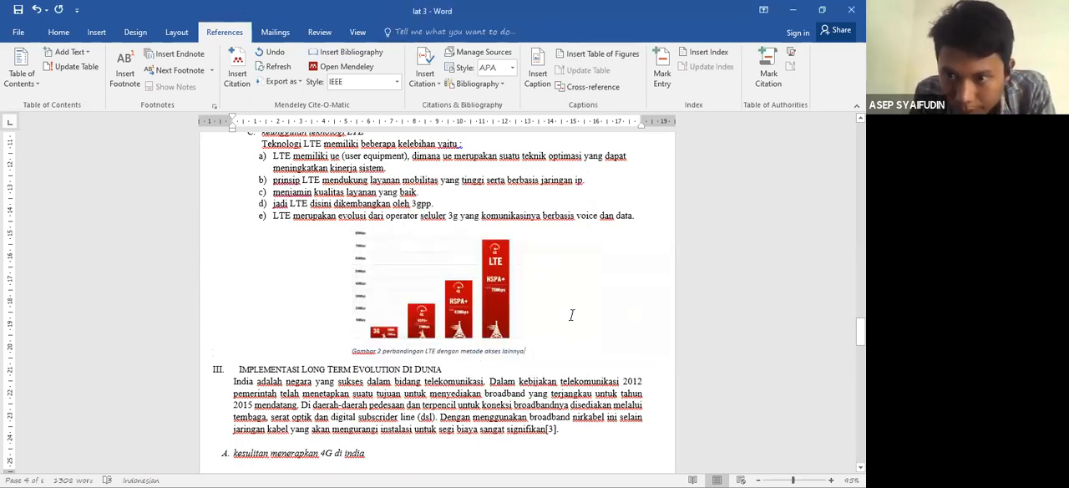
- Insert a table of figures under the DAFTAR GAMBAR heading, using Gambar as the caption label
drag(860, 331, 860, 239)
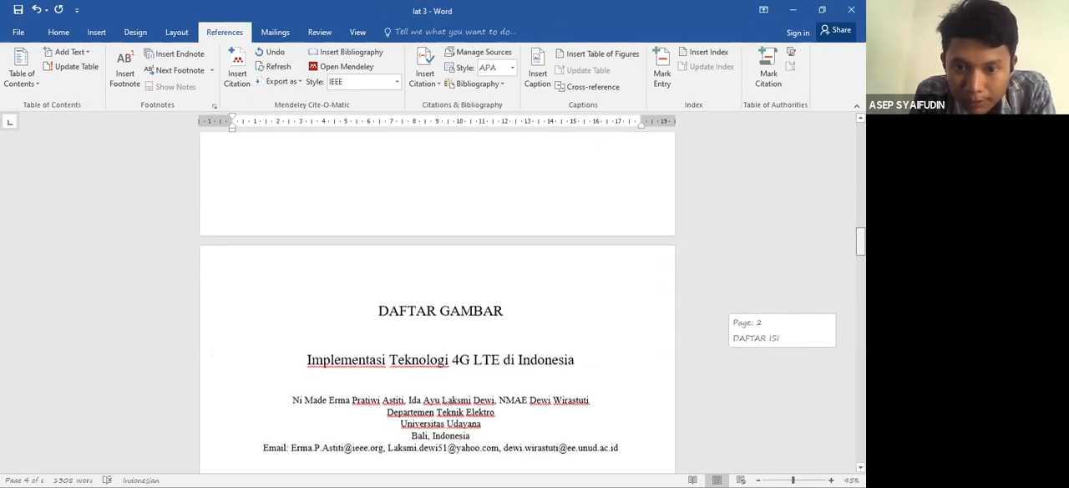
click(469, 305)
scroll(502, 303, down, 1)
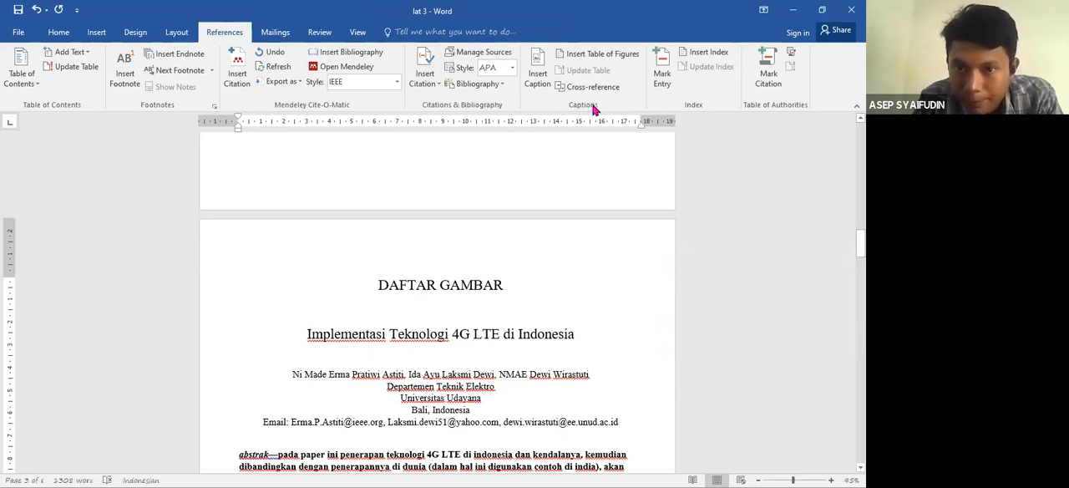
click(579, 55)
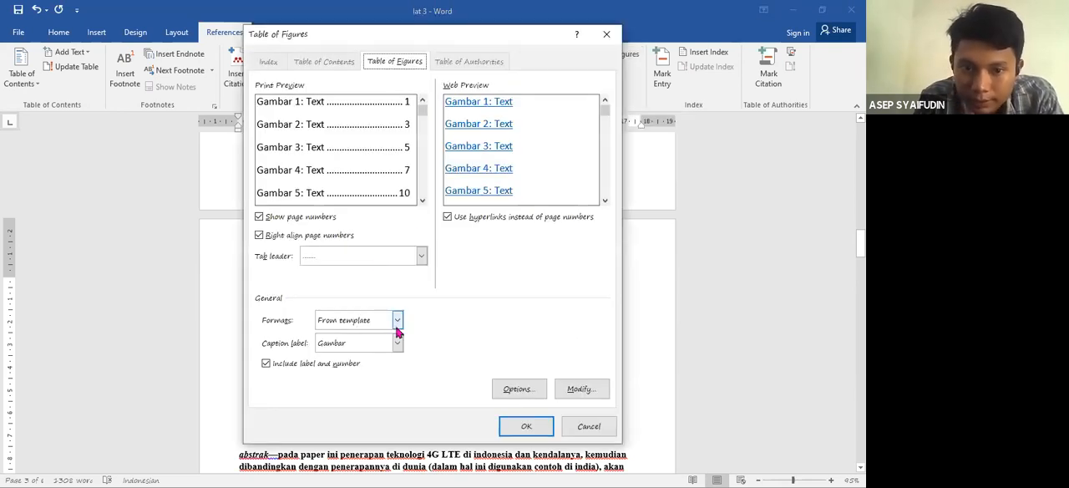
click(396, 343)
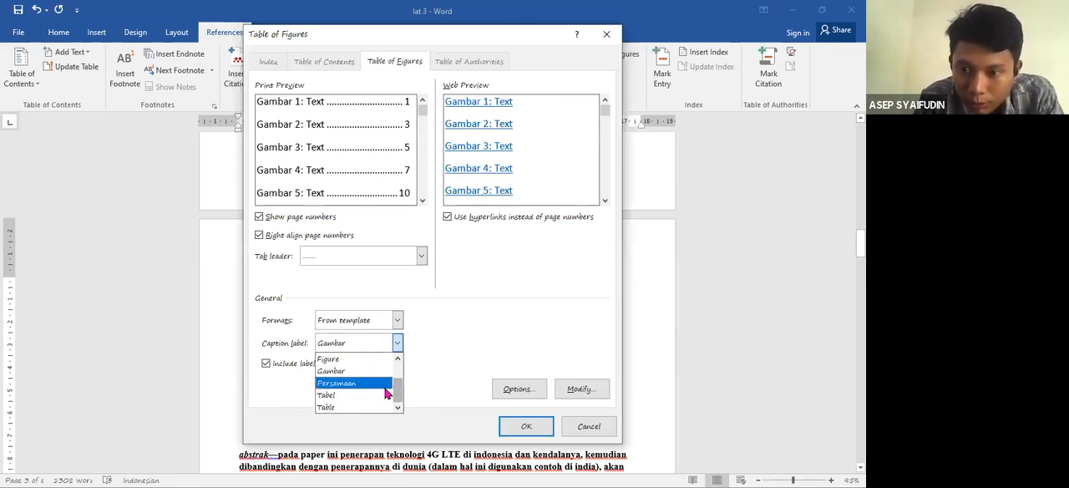
click(362, 392)
click(397, 343)
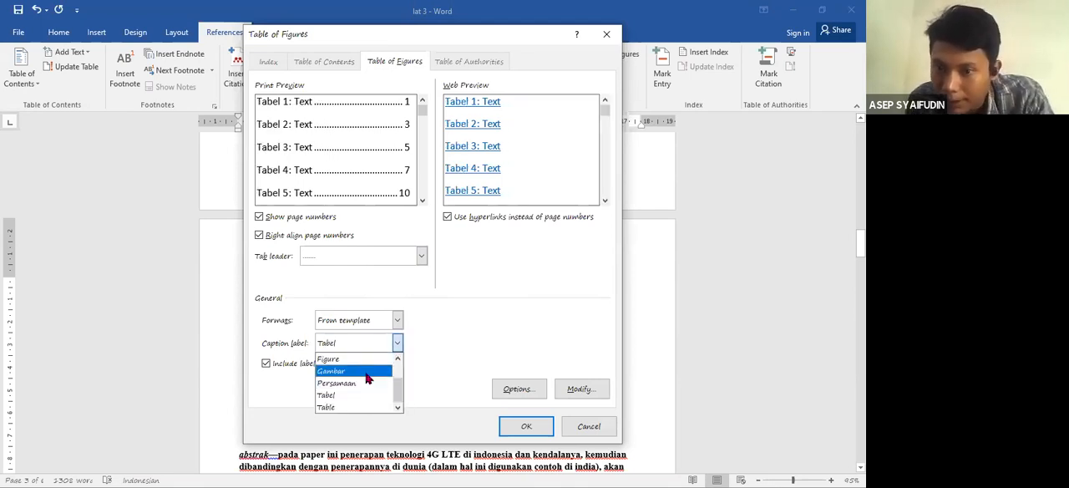
click(366, 371)
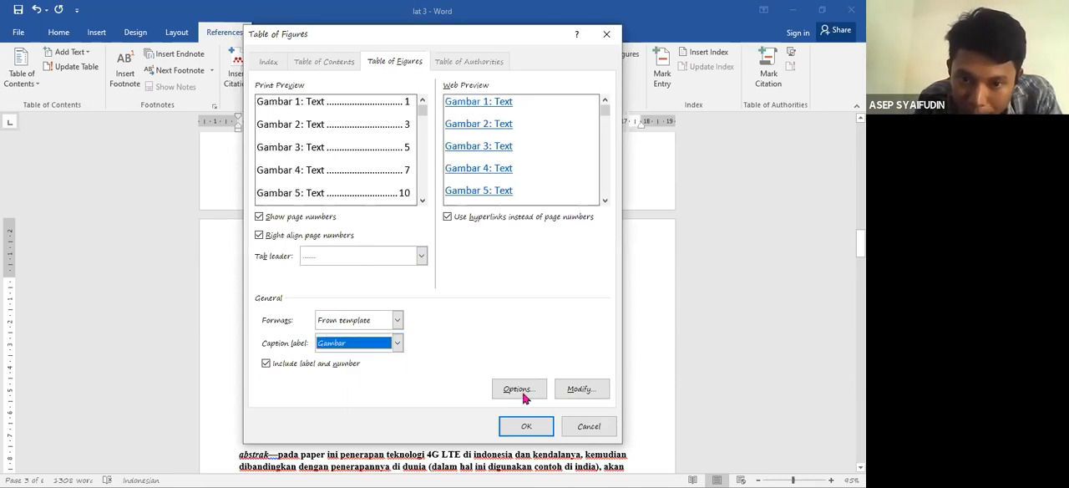
click(526, 428)
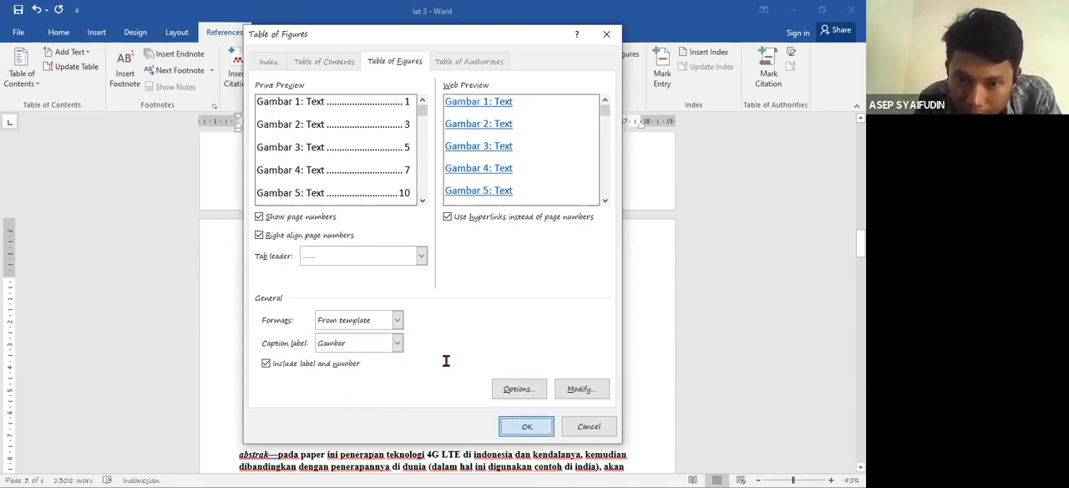
- Update the entire list of figures, followed by an update of its page numbers only
click(247, 317)
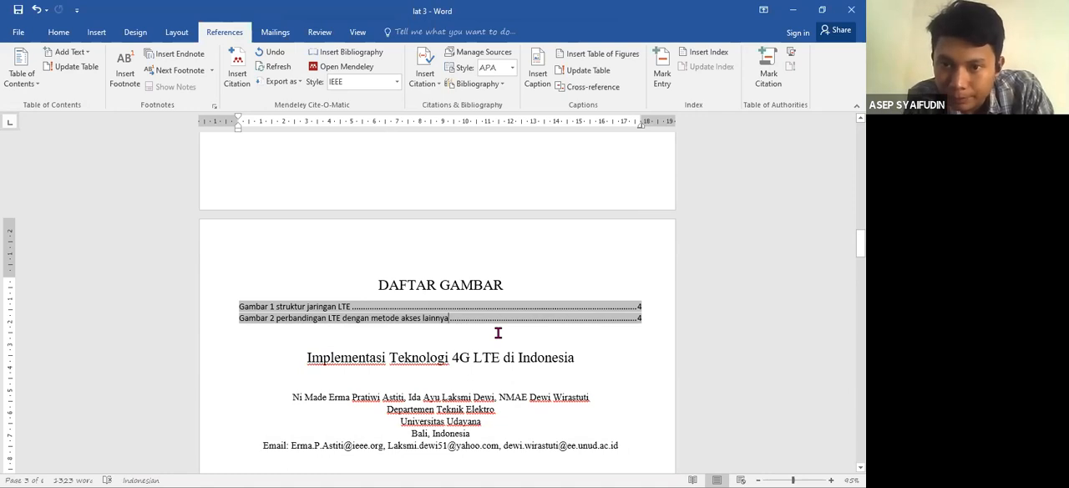
click(592, 75)
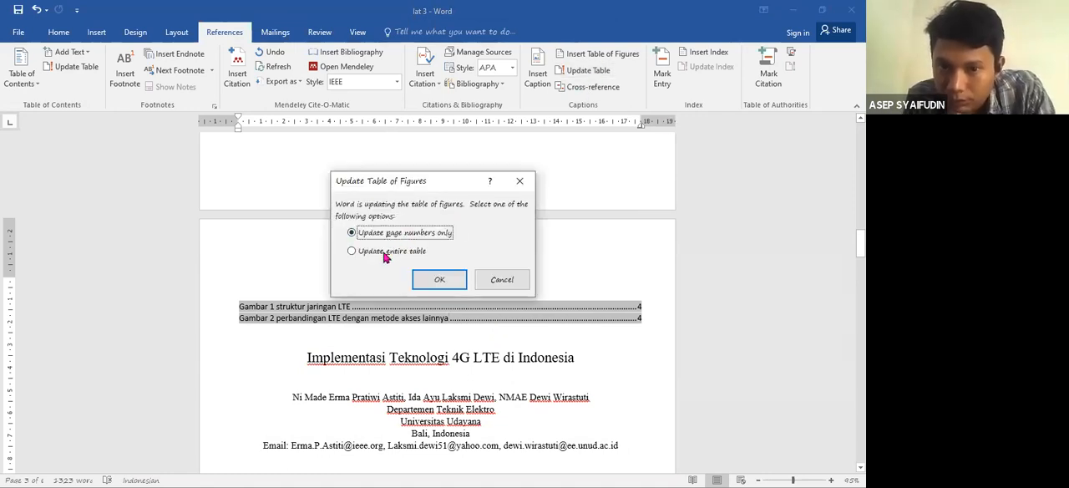
click(384, 255)
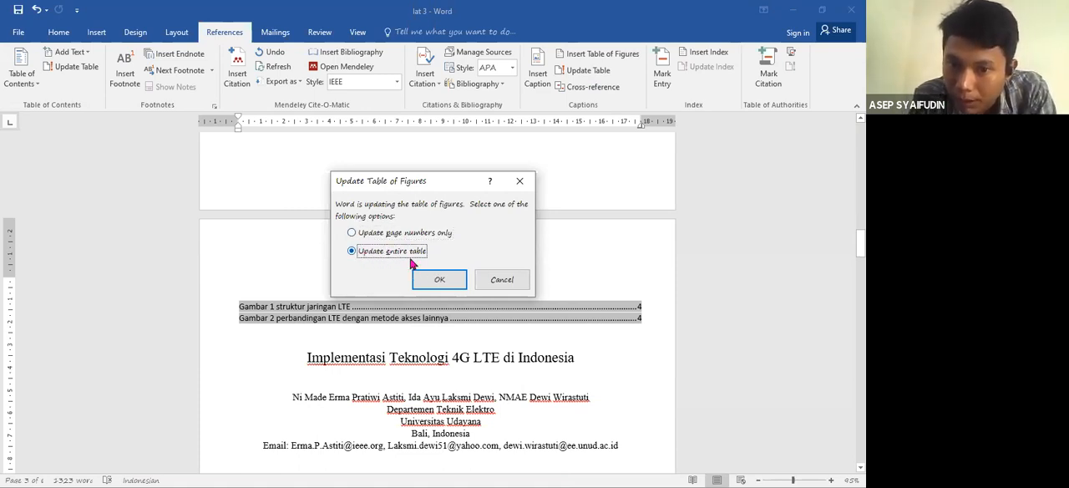
click(435, 280)
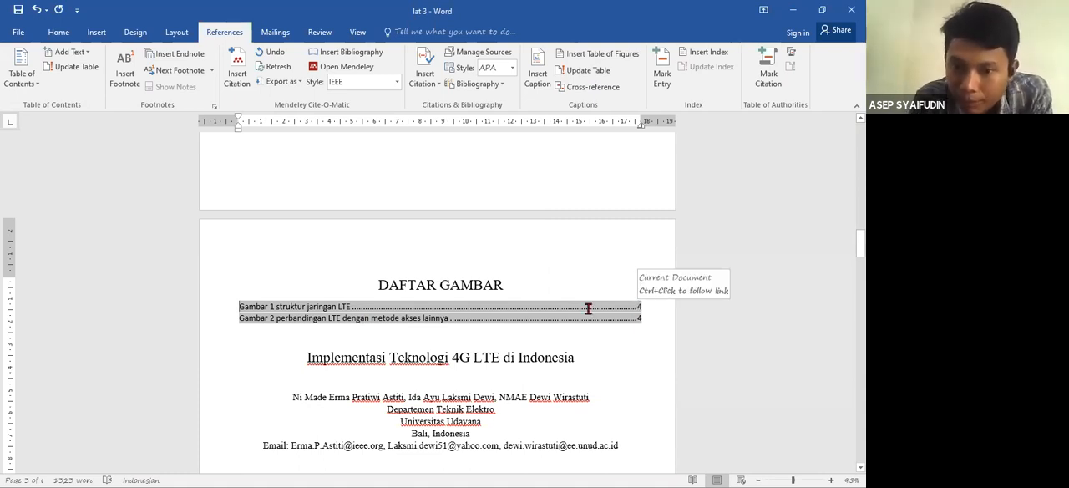
click(588, 71)
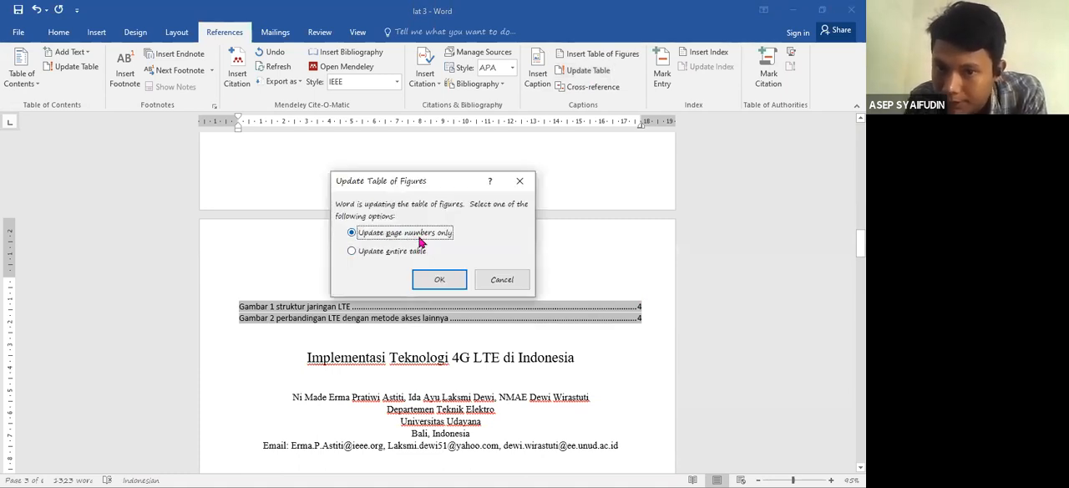
click(442, 283)
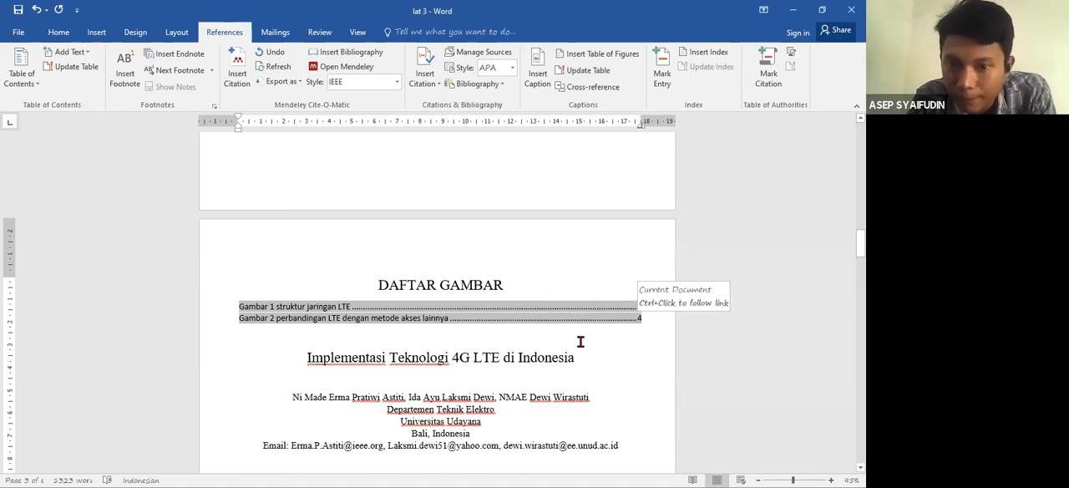
- Add blank lines below the list of figures to push the paper's title block onto a new page
click(469, 339)
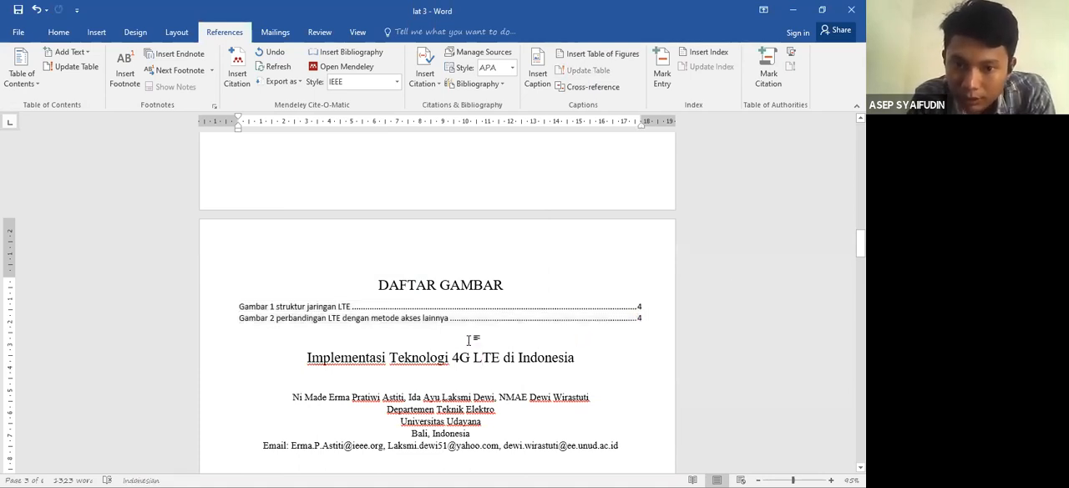
key(Return)
key(Return)
key(Return)
key(Return)
key(Return)
key(Return)
key(Return)
key(Return)
key(Return)
key(Return)
key(Return)
key(Return)
key(Return)
key(Return)
key(Return)
key(Return)
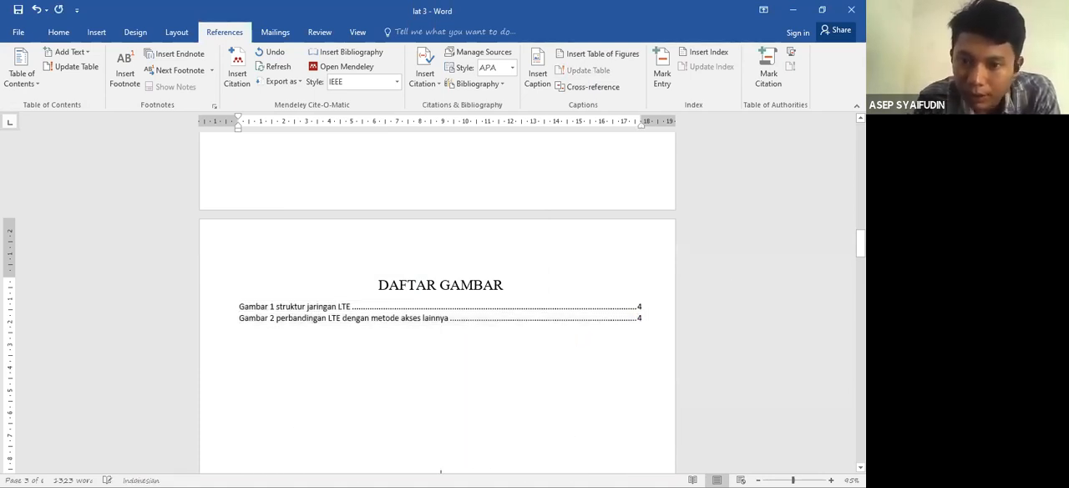
key(Return)
key(Return)
key(Return)
key(Return)
key(Return)
key(Return)
key(Return)
key(Return)
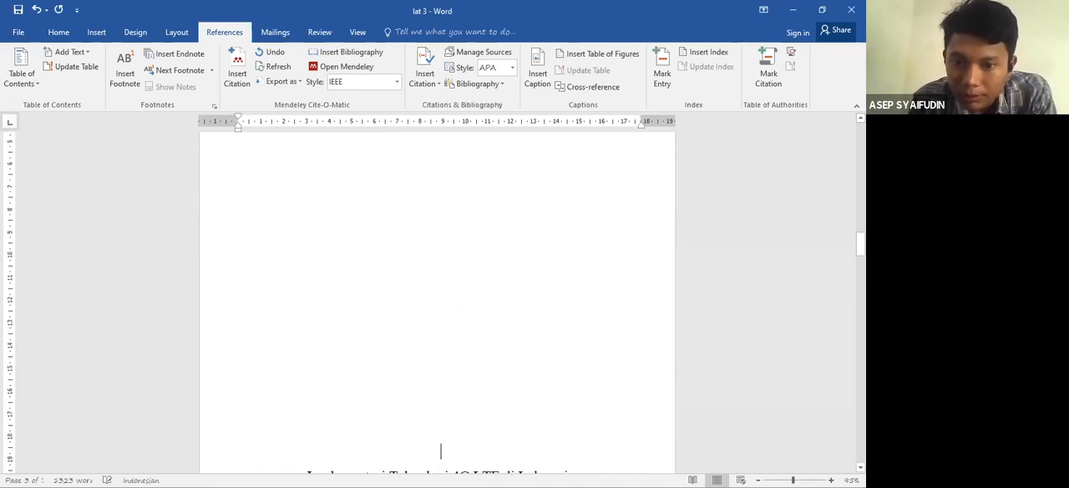
key(Return)
key(Return)
key(Return)
key(Return)
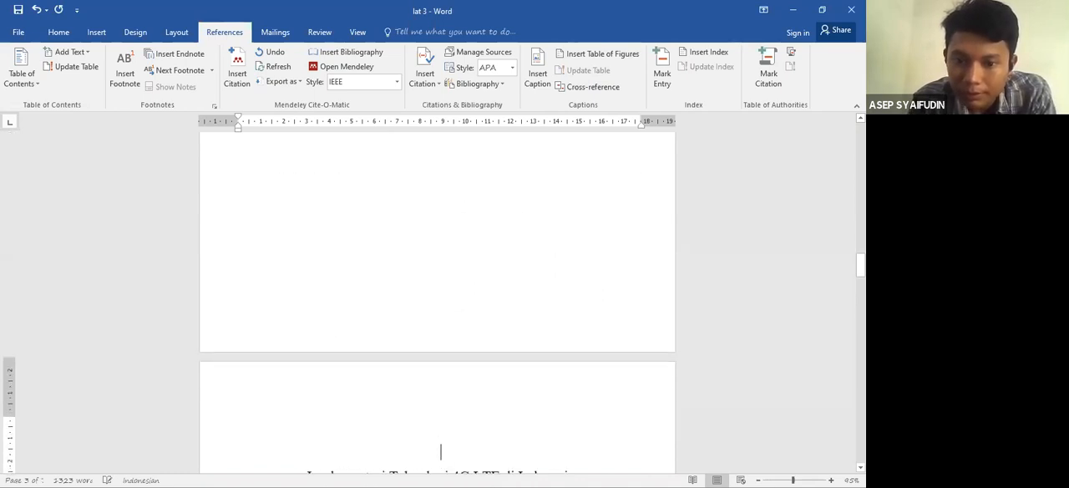
key(BackSpace)
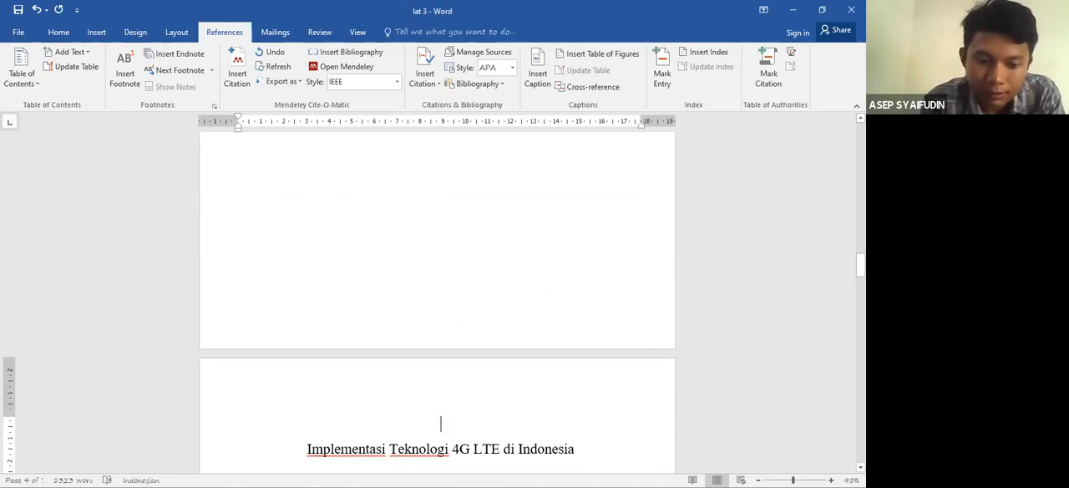
- Add the heading "DAFTAR TABEL" above the paper title on the new page, followed by an empty line
text(dA)
key(BackSpace)
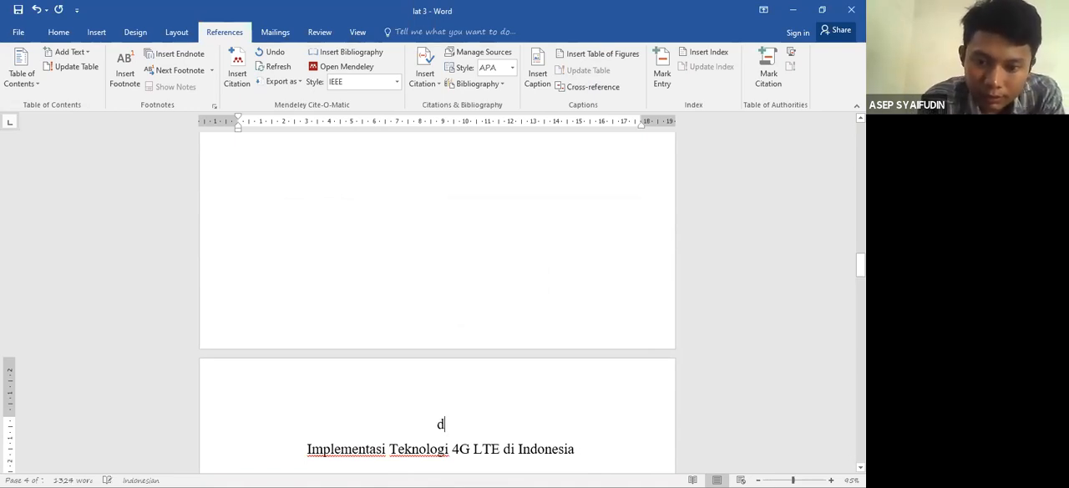
text(DAFTAR )
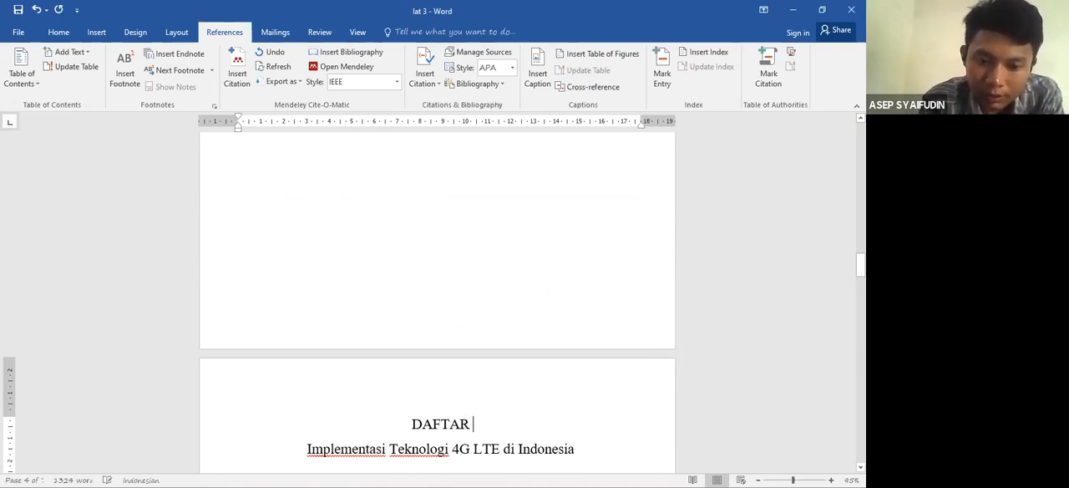
text(TABEL)
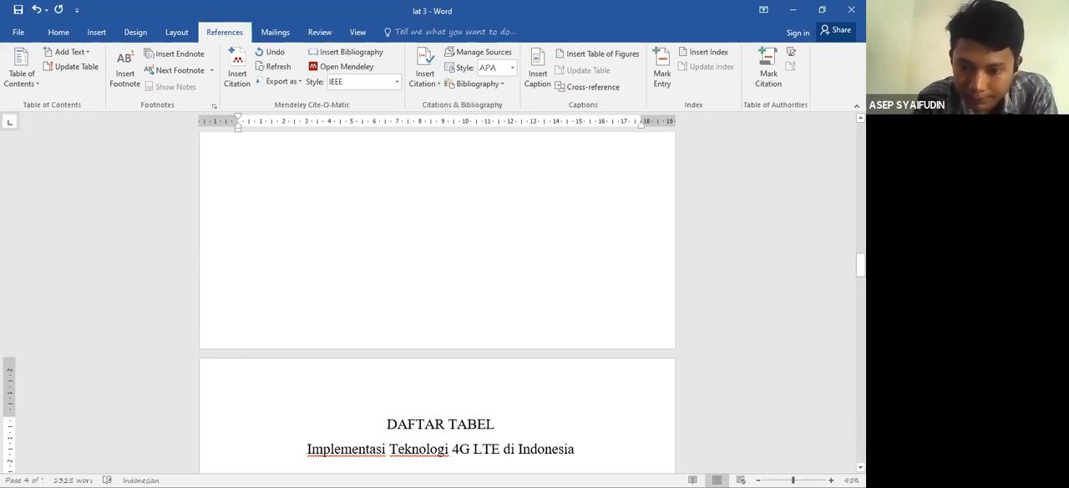
key(Return)
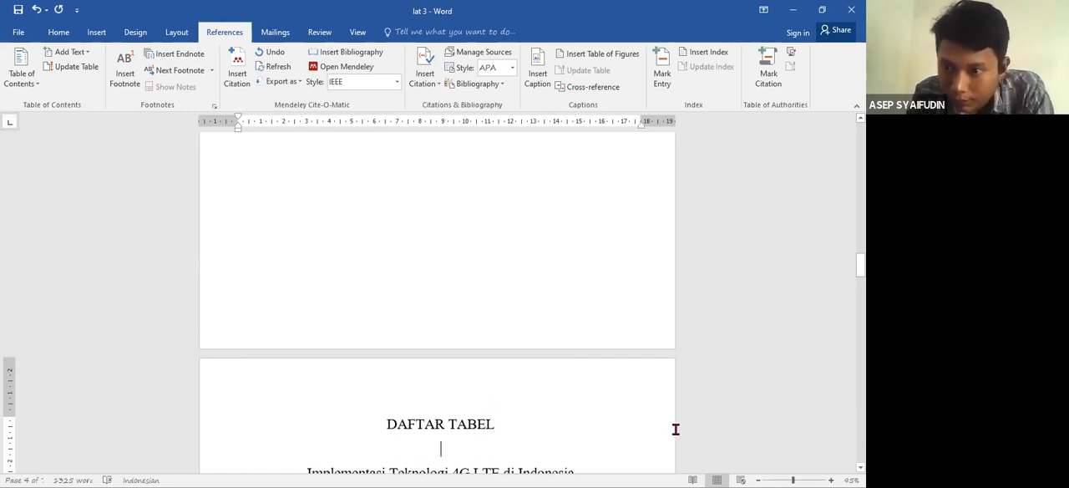
- Insert a table with 3 columns and 4 rows below the paragraph of section C, "spektrum frekuensi LTE di india"
drag(860, 265, 860, 391)
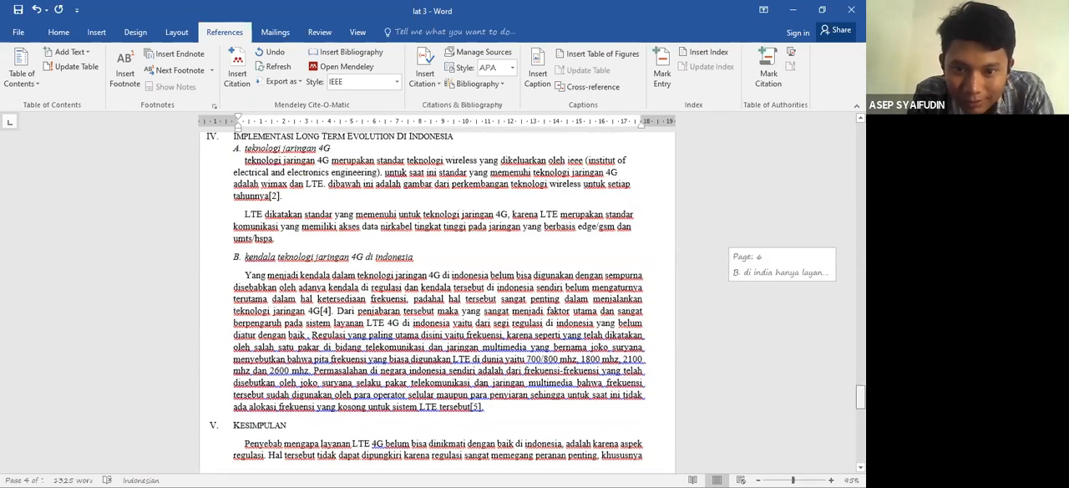
scroll(546, 272, up, 3)
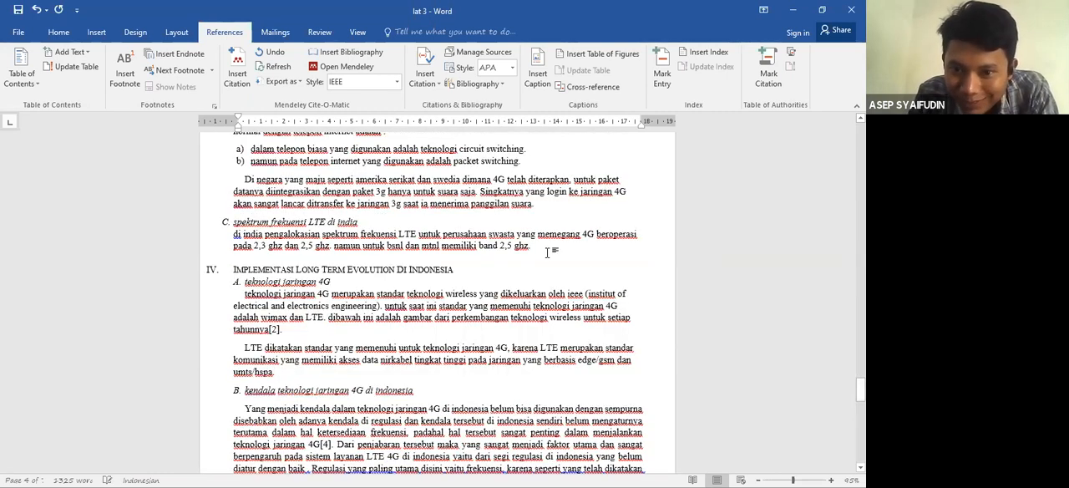
click(547, 252)
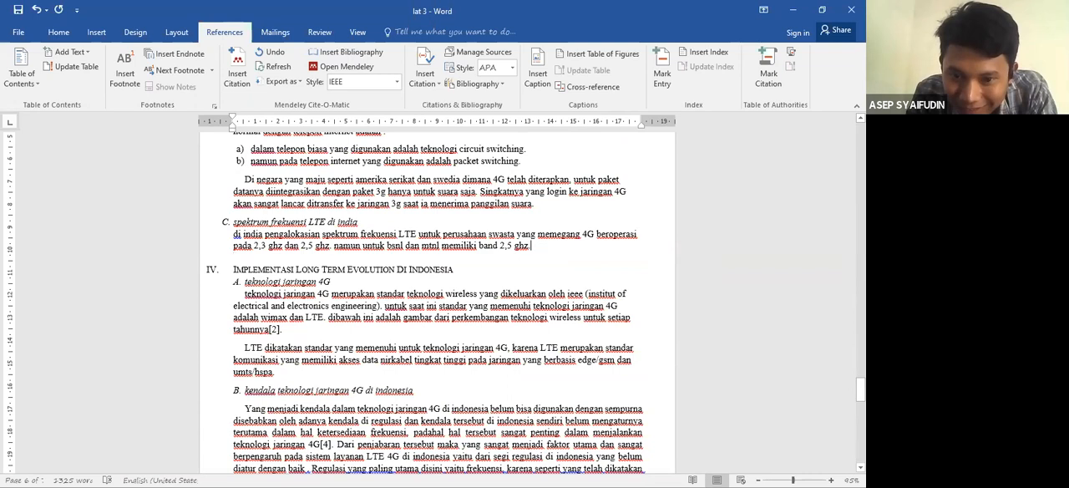
key(Return)
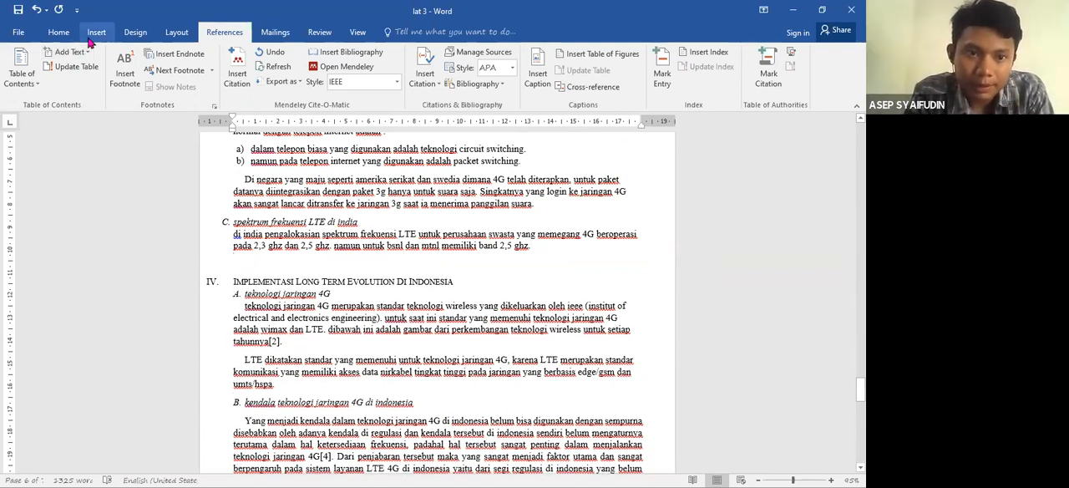
click(59, 32)
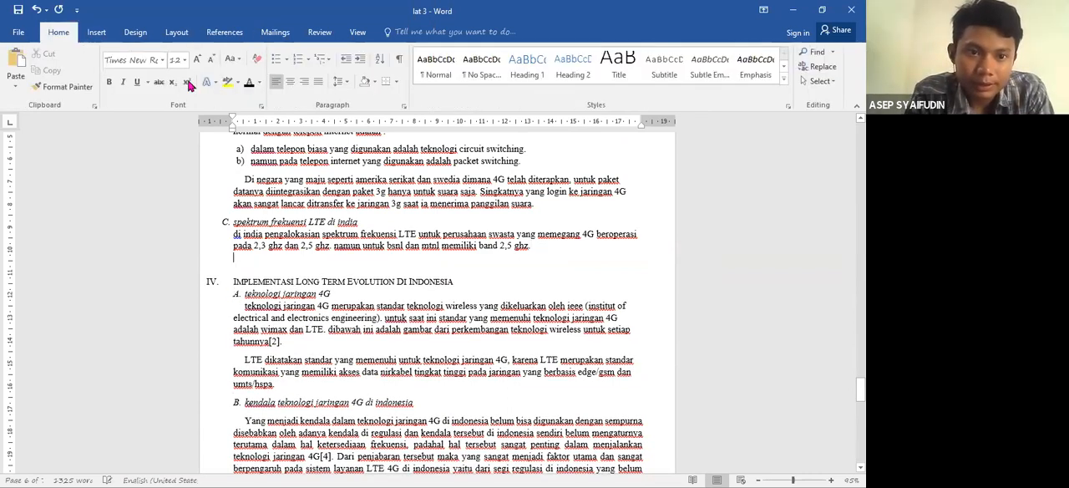
click(103, 35)
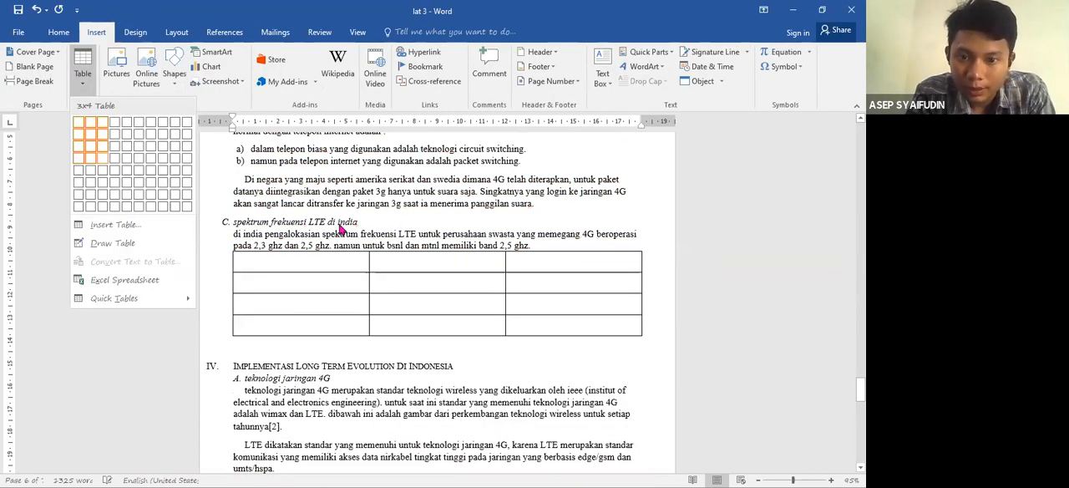
click(283, 286)
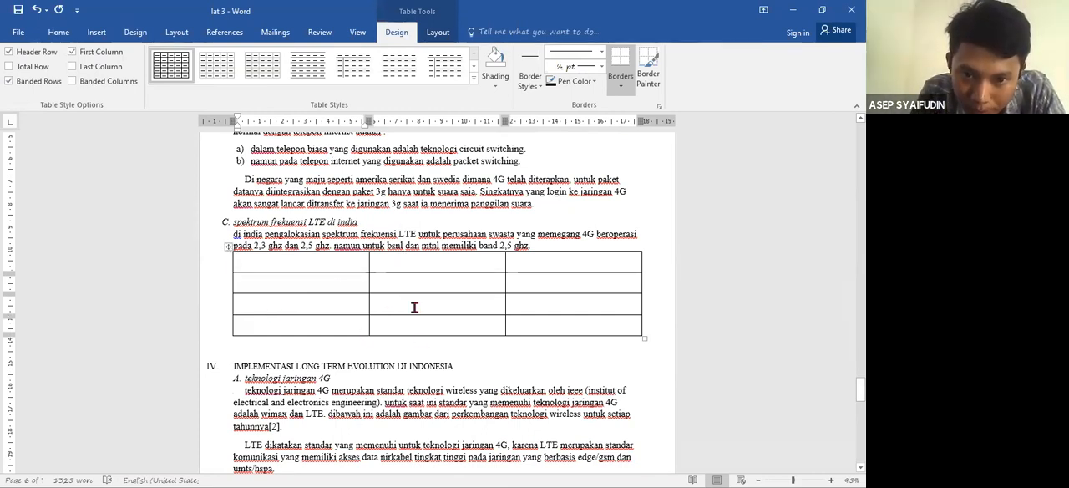
click(227, 246)
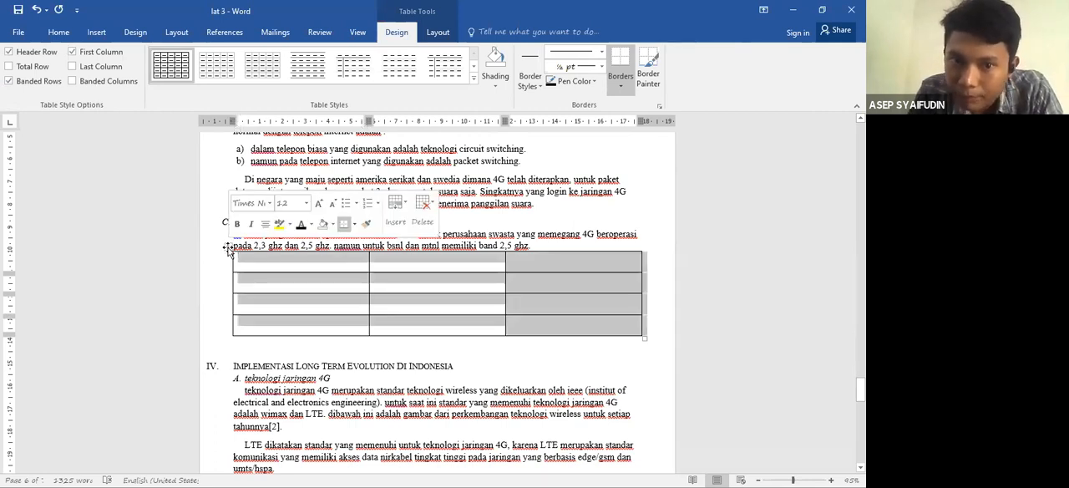
click(260, 275)
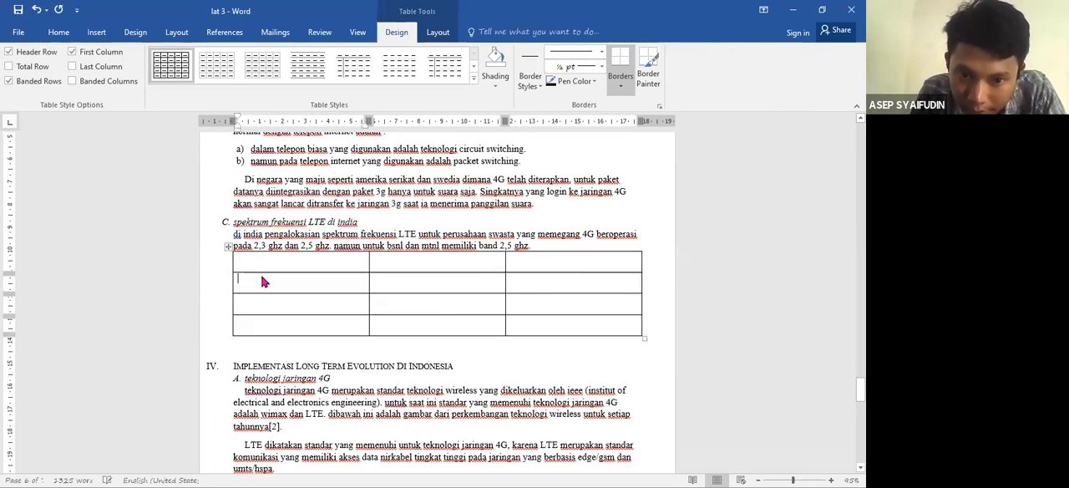
right_click(262, 280)
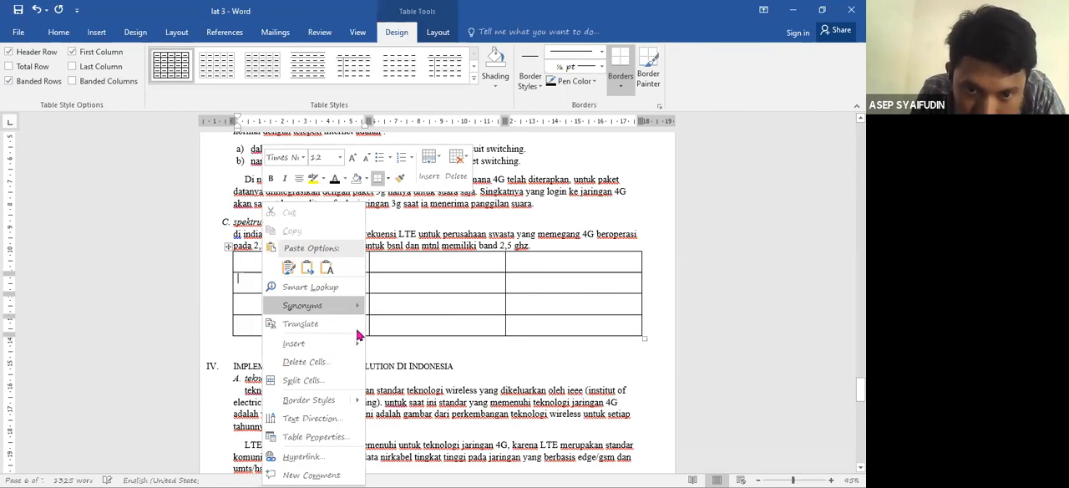
click(226, 248)
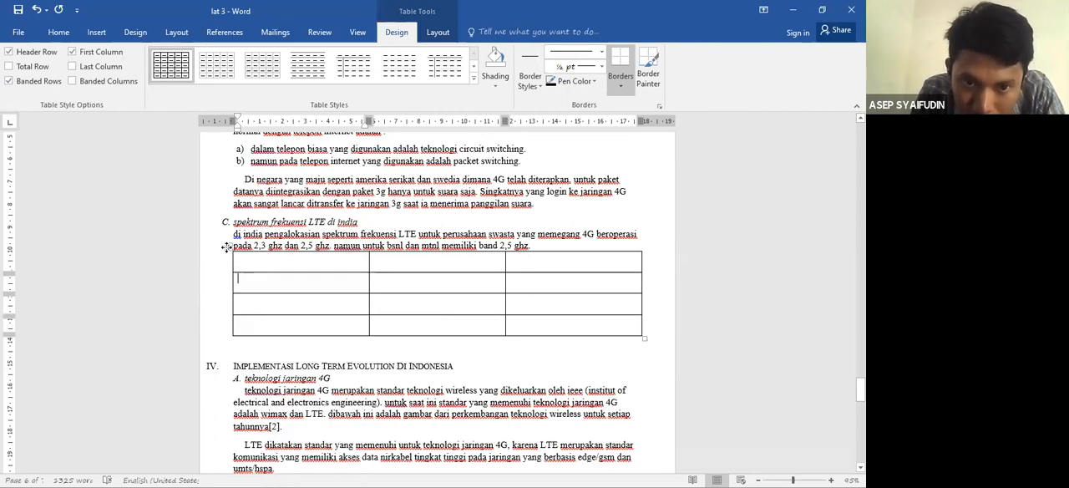
click(227, 248)
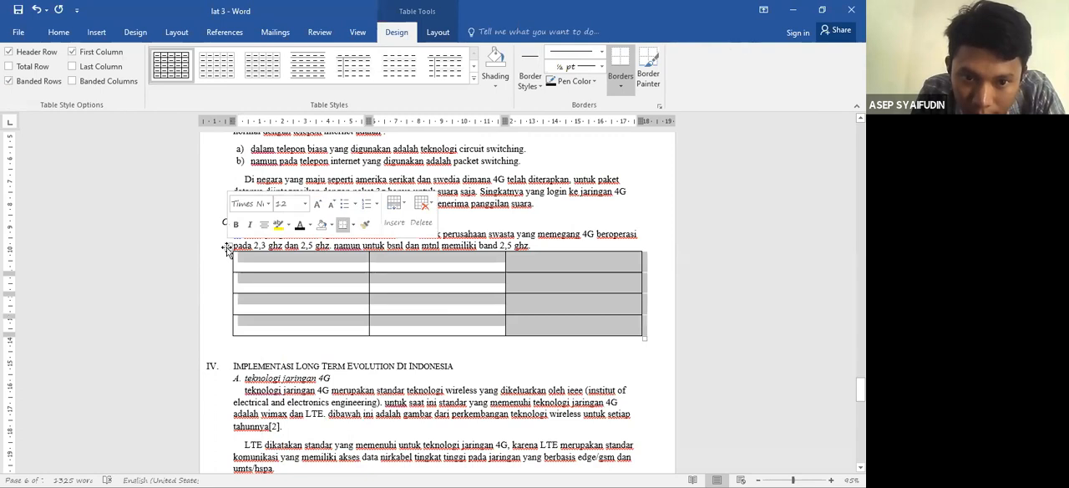
right_click(228, 250)
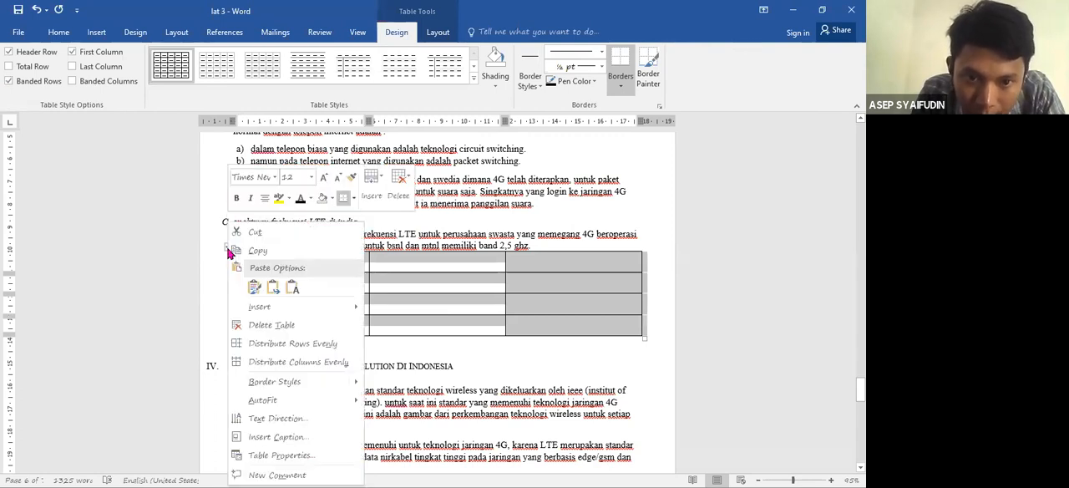
click(353, 57)
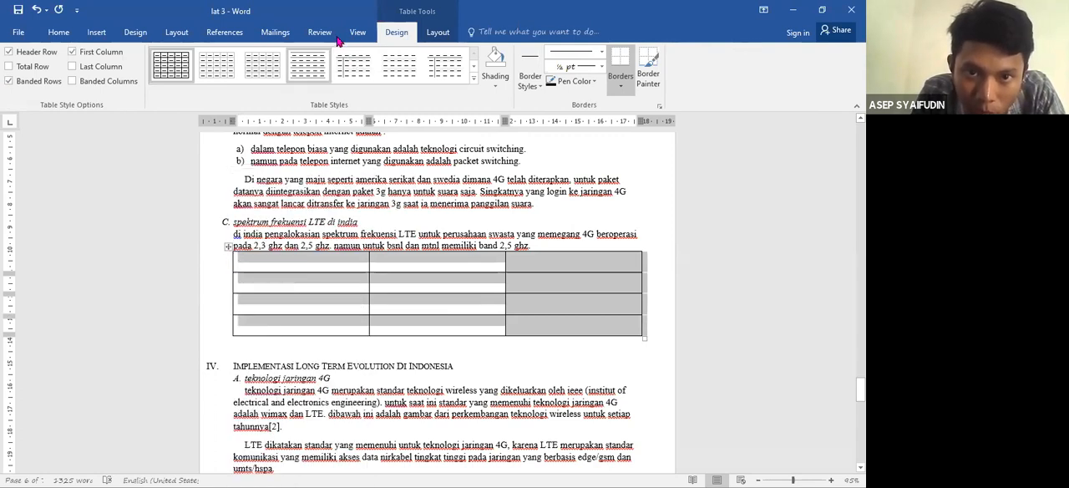
click(231, 34)
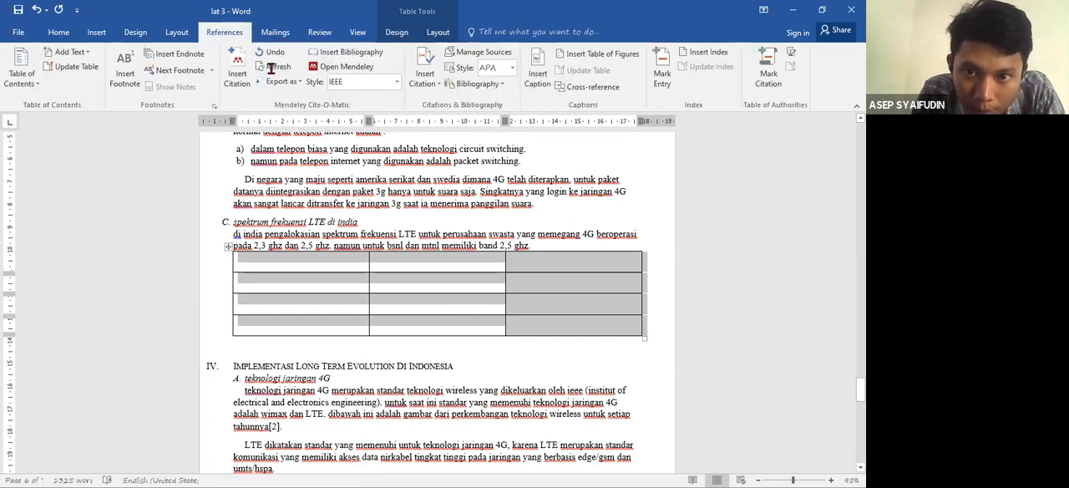
click(424, 294)
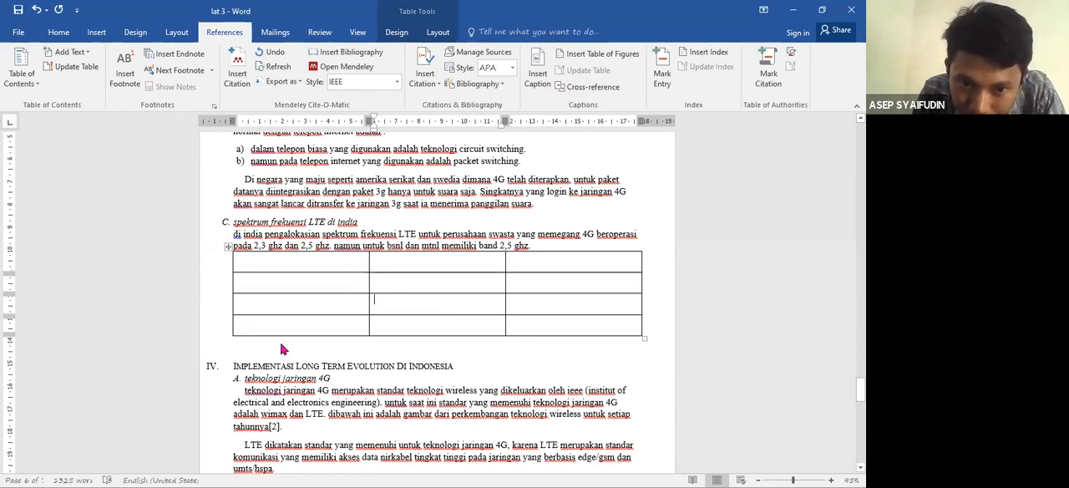
- Start a caption for the whole new table in section C, using the label Tabel
right_click(227, 248)
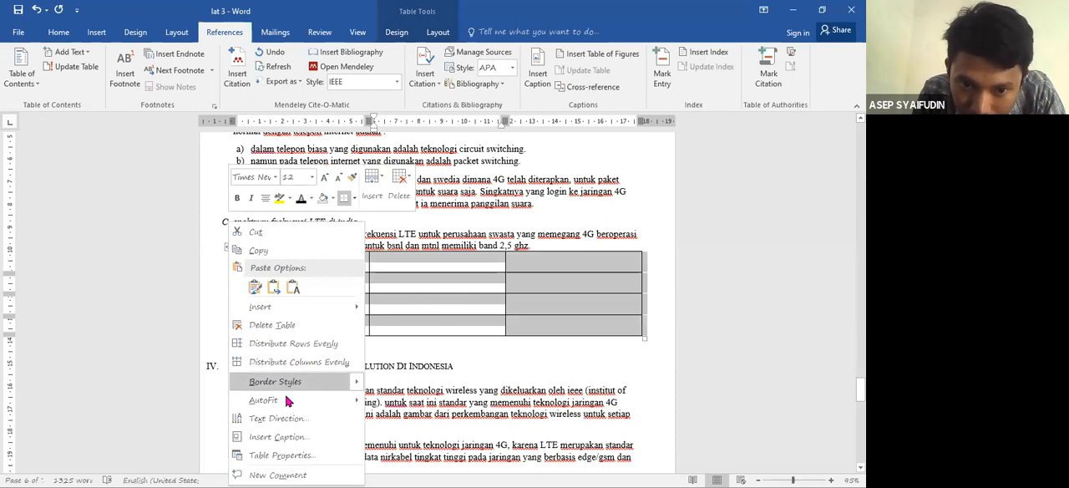
click(286, 445)
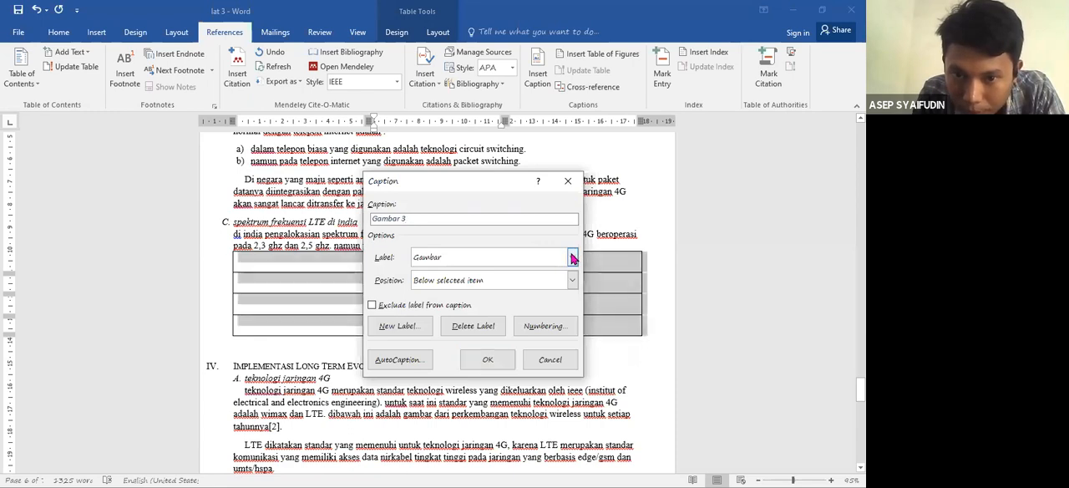
click(572, 257)
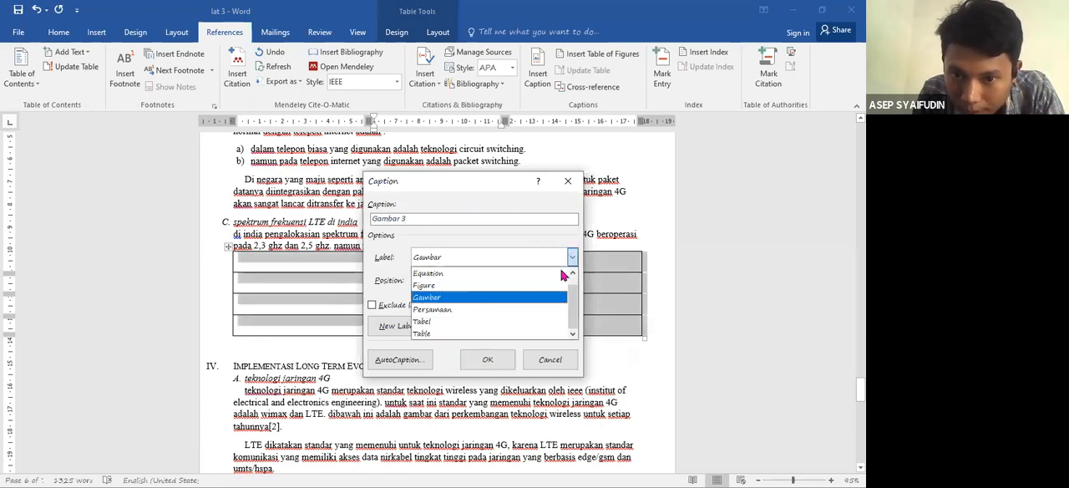
click(507, 329)
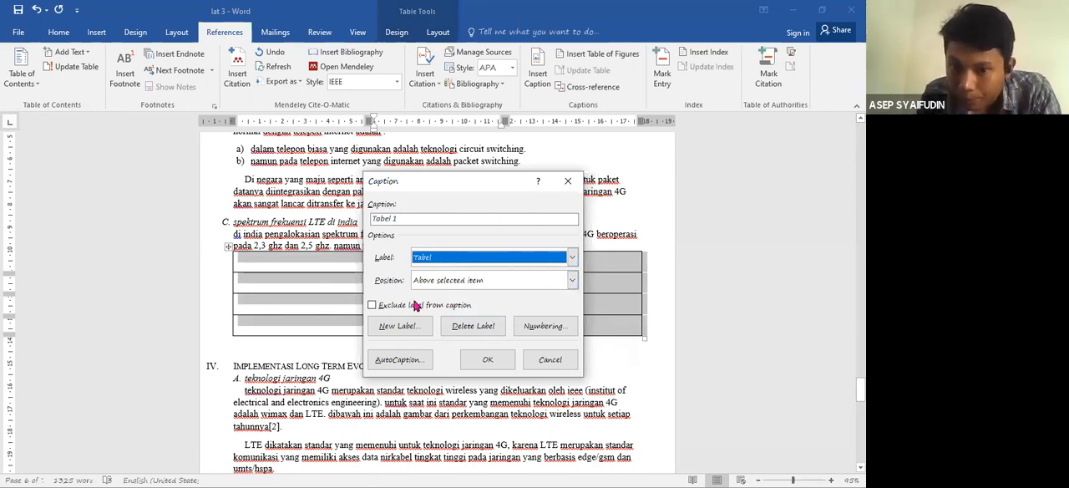
click(401, 331)
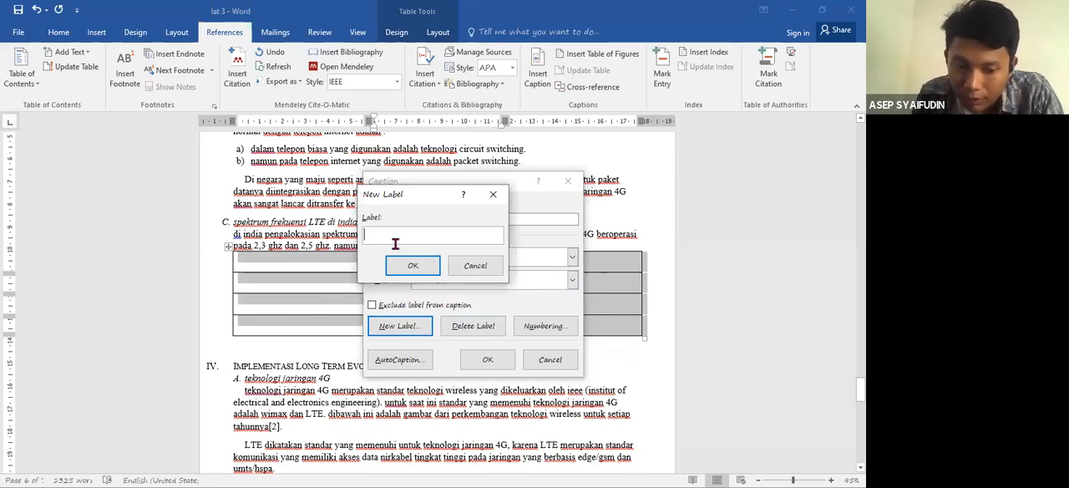
text(EL)
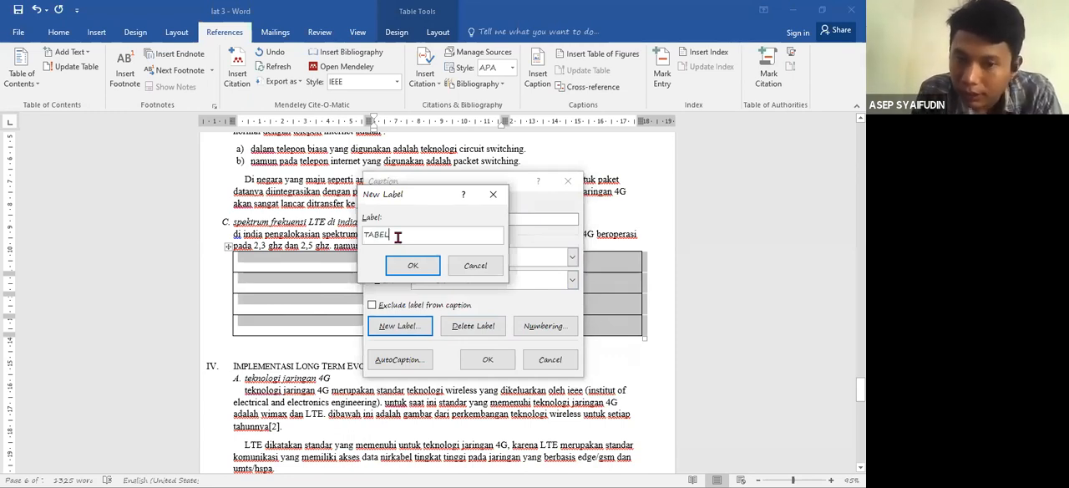
click(481, 267)
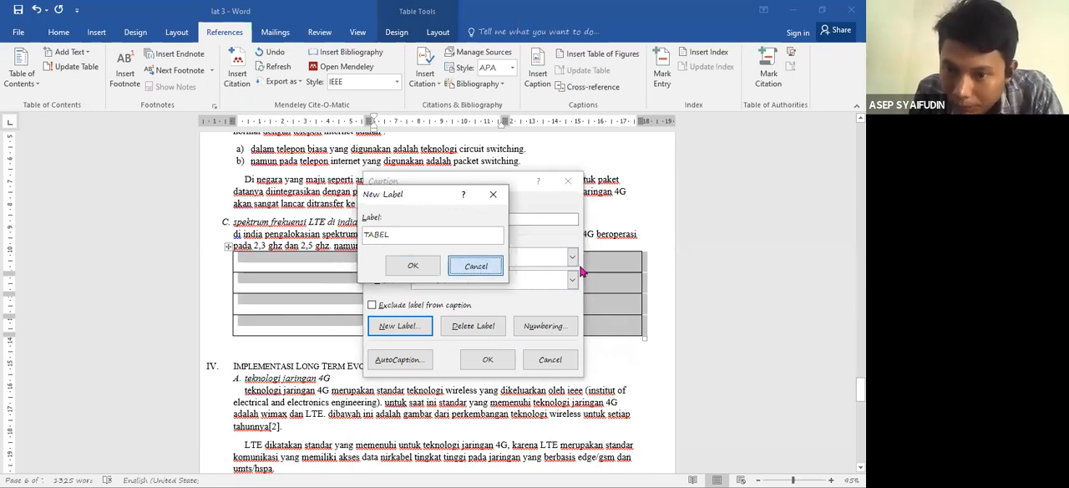
click(572, 256)
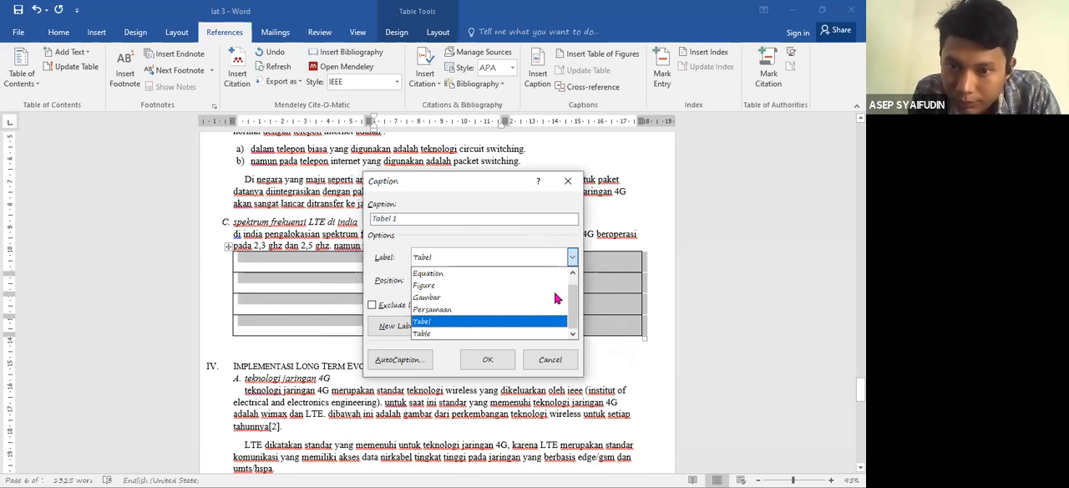
click(573, 259)
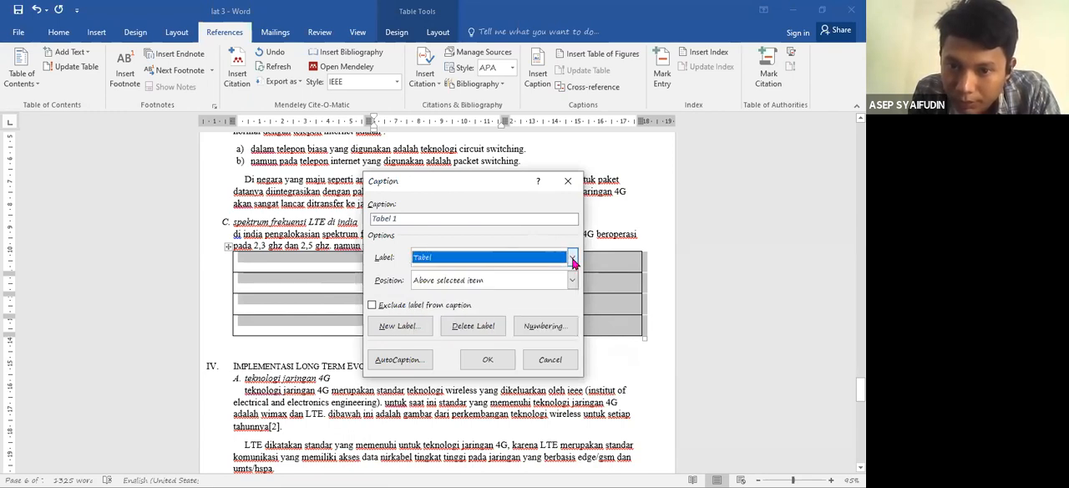
- Complete the table's caption text as "Tabel 1 tabel latihan"
click(460, 220)
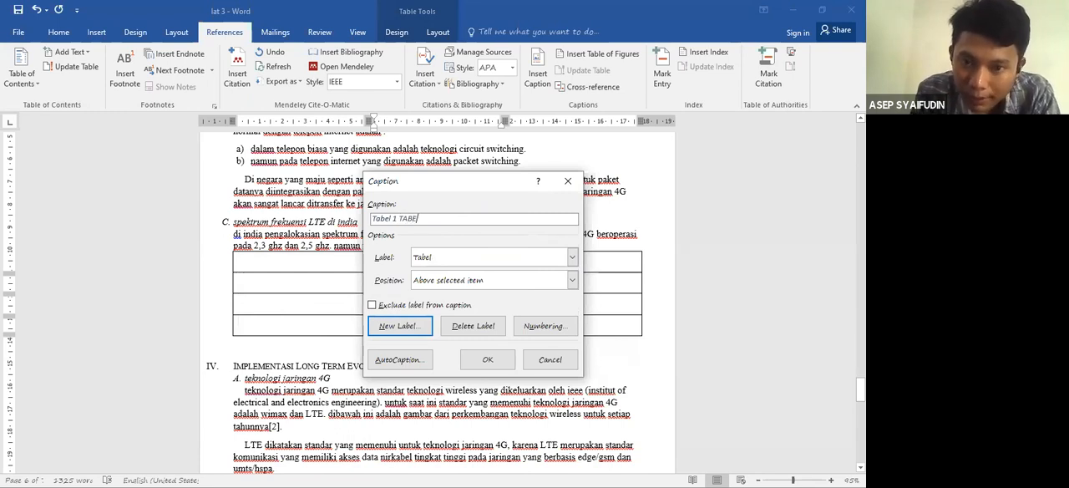
key(BackSpace)
key(BackSpace)
key(BackSpace)
text(tabel latihan)
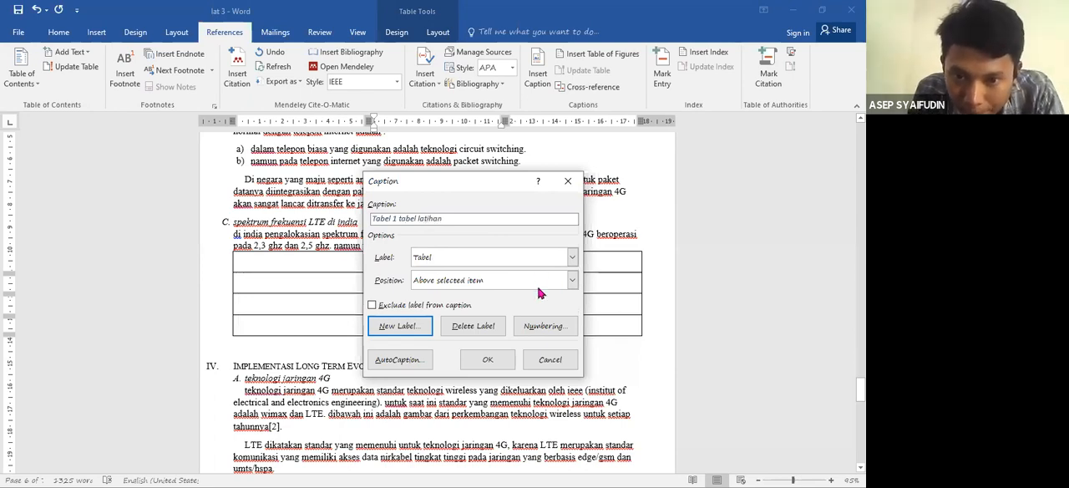
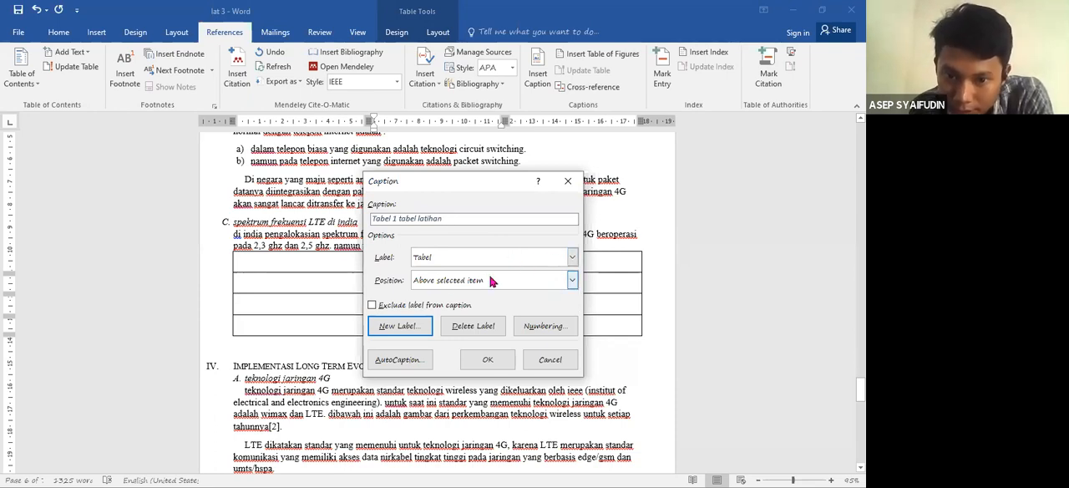
- Insert the caption "Tabel 1 tabel latihan" above the section C table and remove the space after the caption paragraph
click(489, 362)
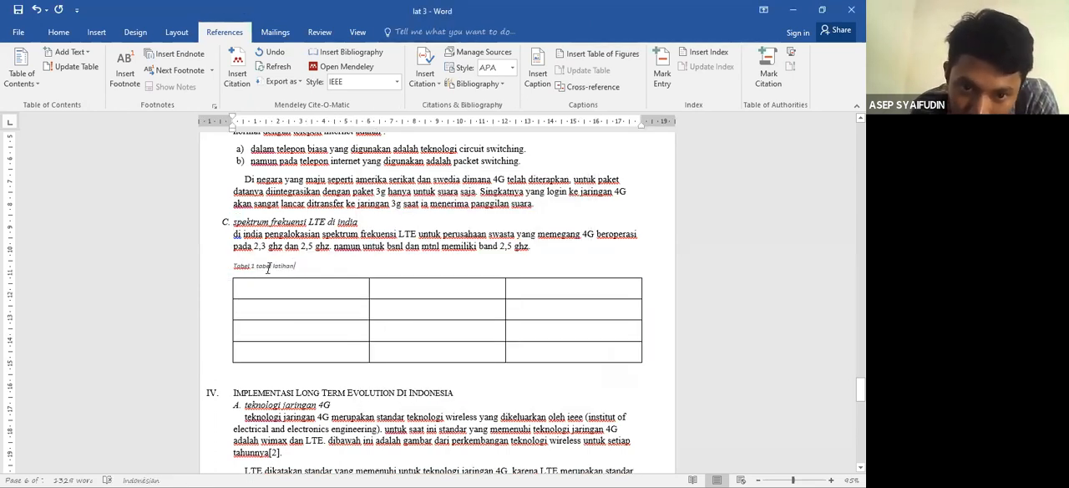
drag(296, 264, 234, 264)
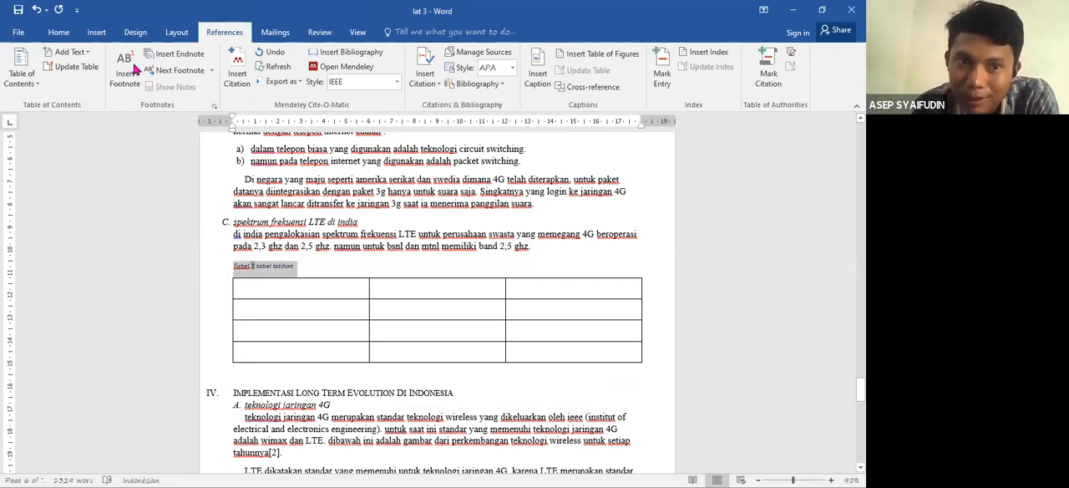
click(58, 33)
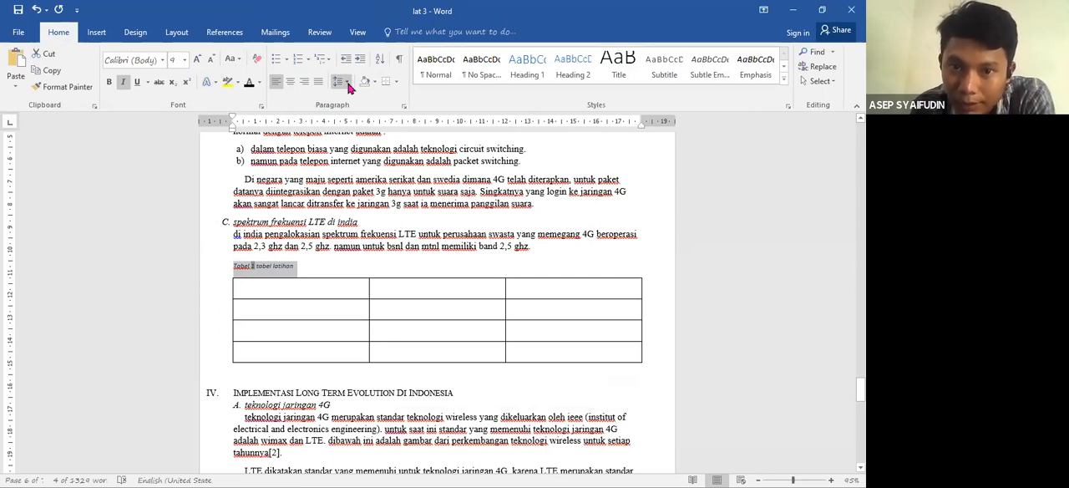
click(348, 83)
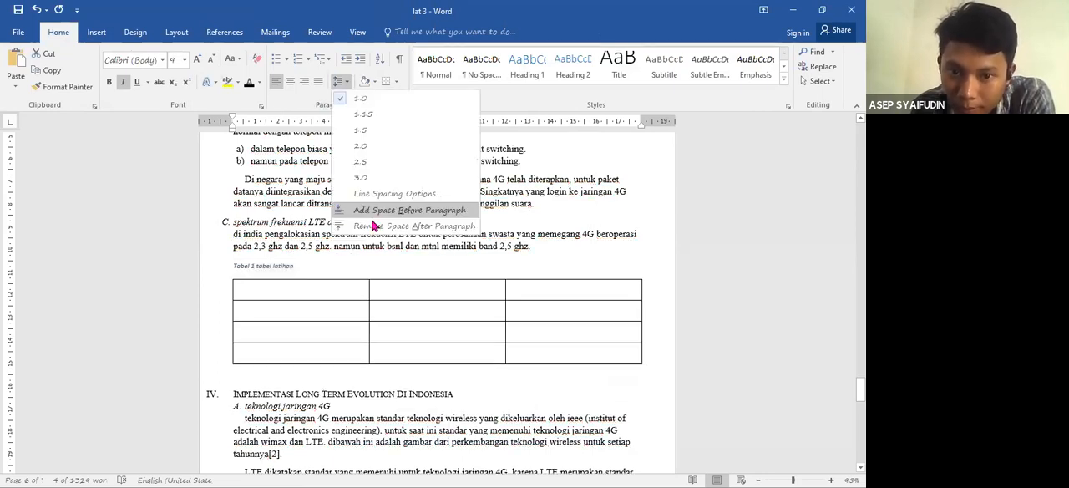
click(375, 233)
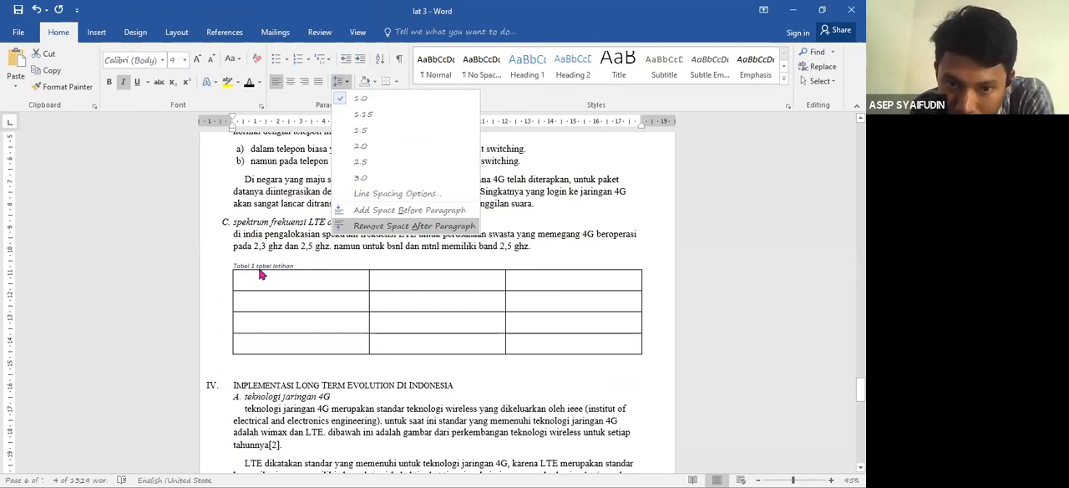
click(355, 283)
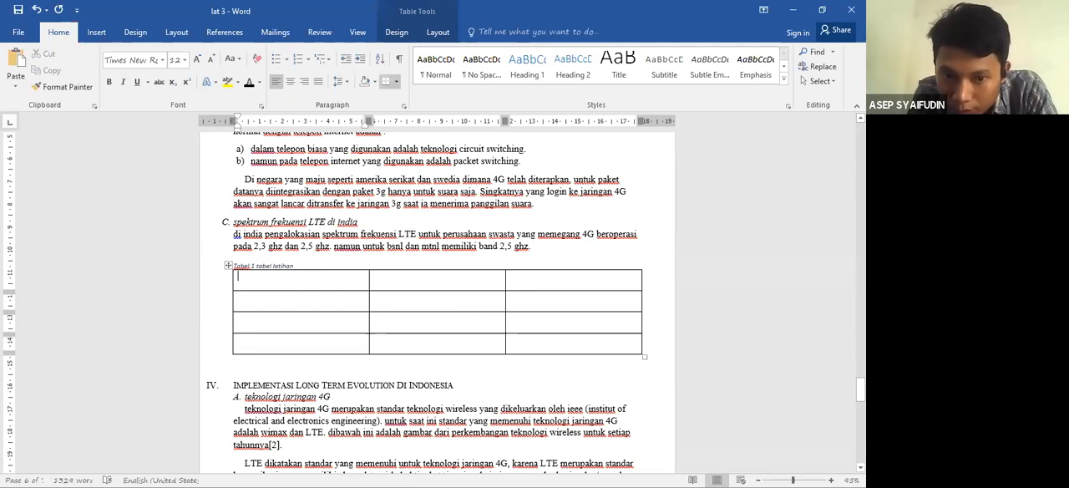
- Insert an automatic list of tables on the empty line under "DAFTAR TABEL", using the caption label Tabel
drag(860, 389, 860, 275)
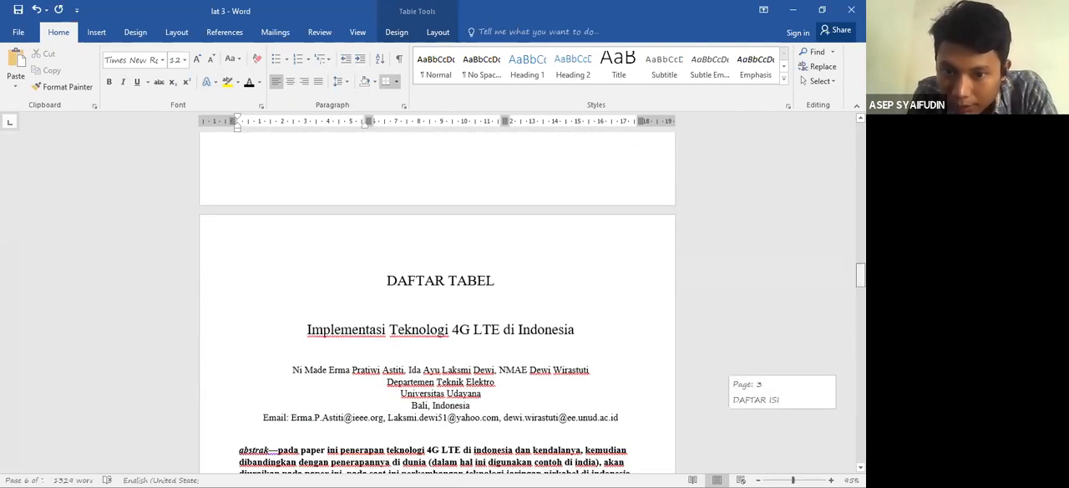
click(424, 302)
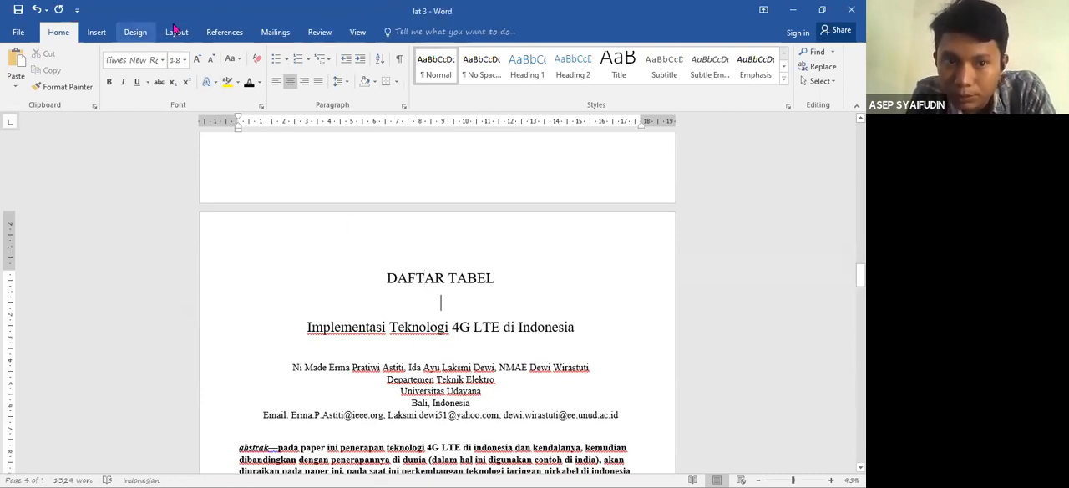
click(225, 32)
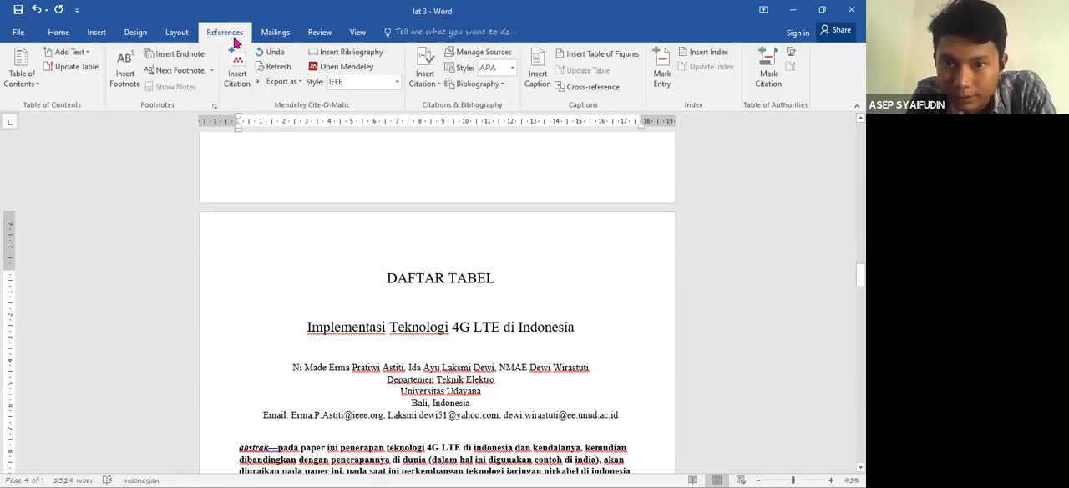
click(609, 55)
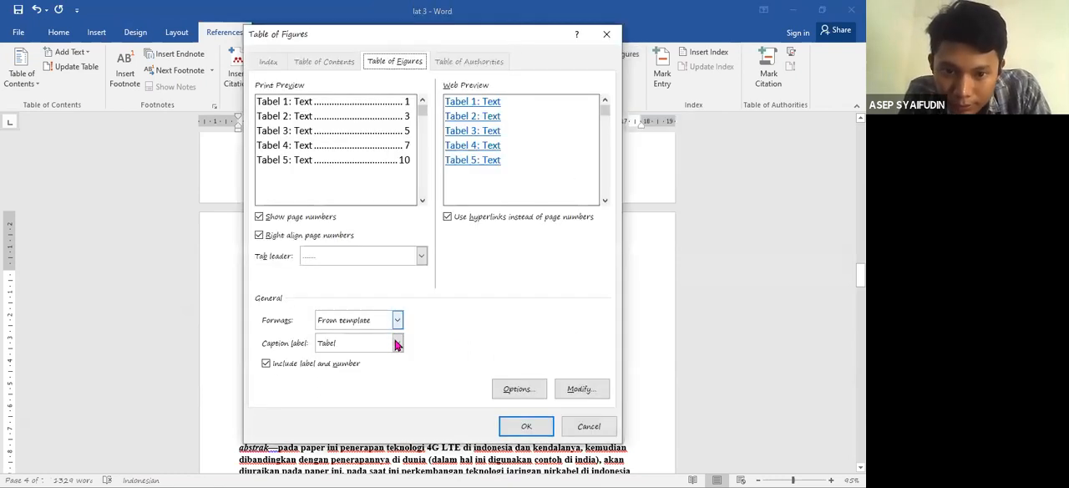
click(398, 345)
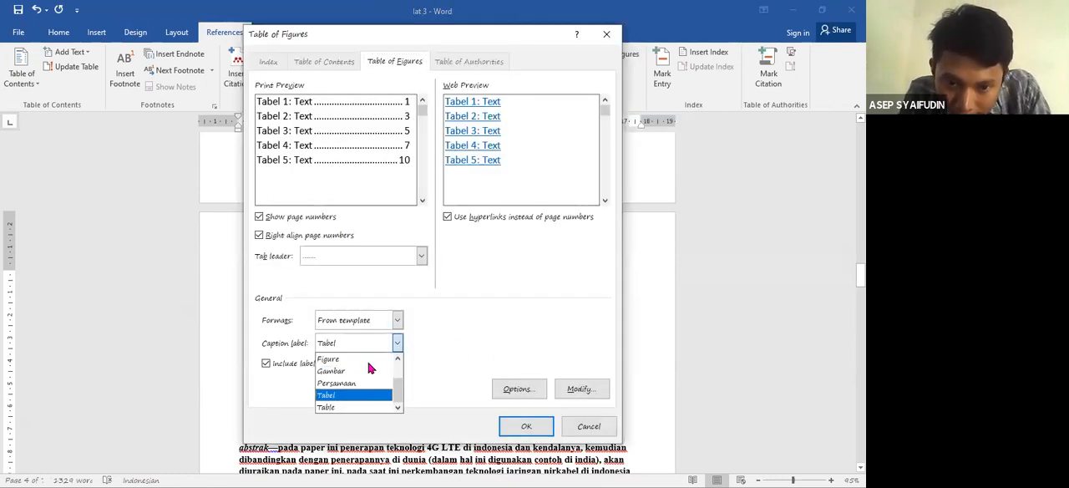
click(343, 370)
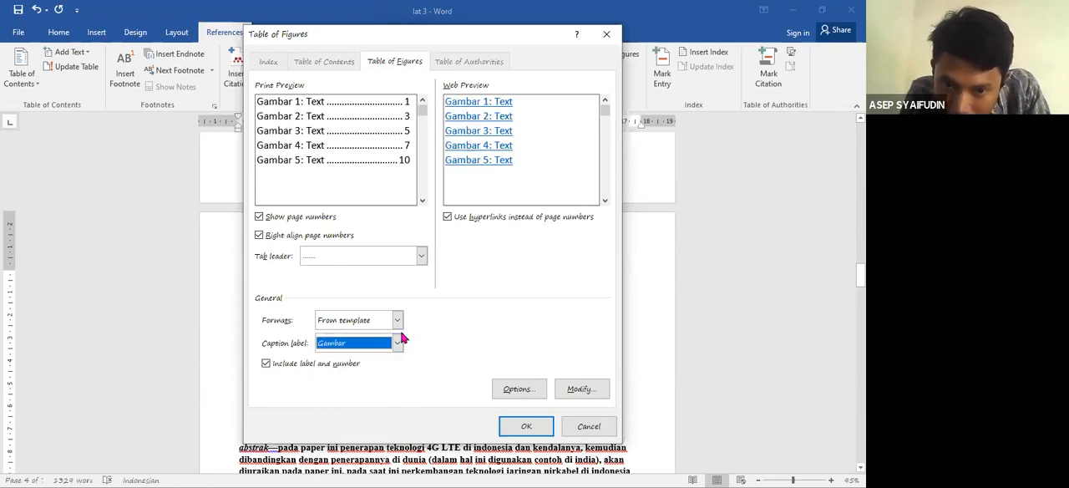
click(398, 344)
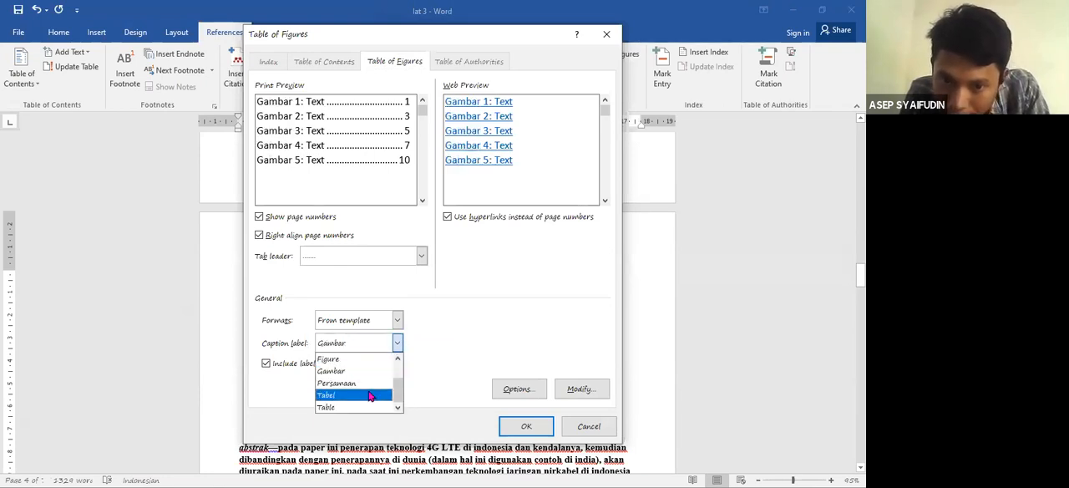
click(371, 393)
click(524, 426)
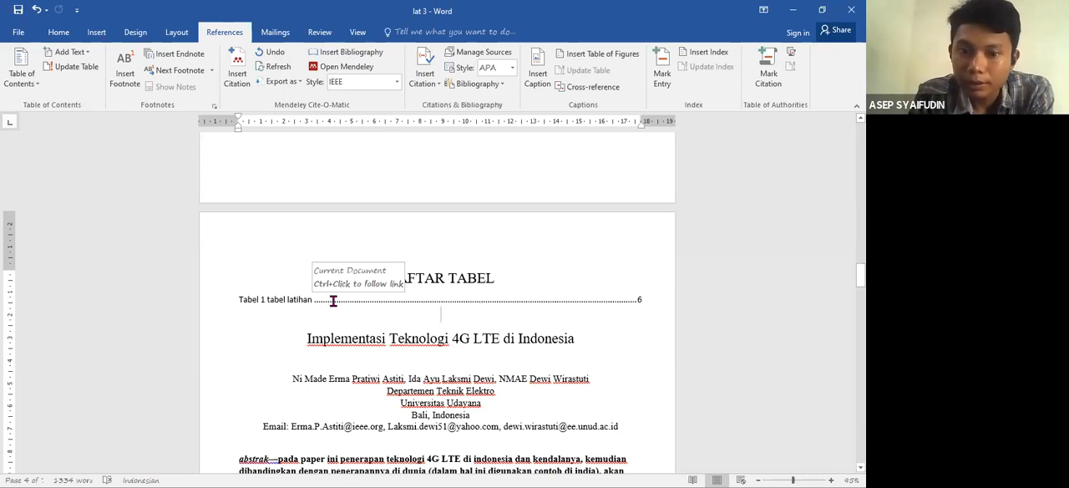
click(470, 301)
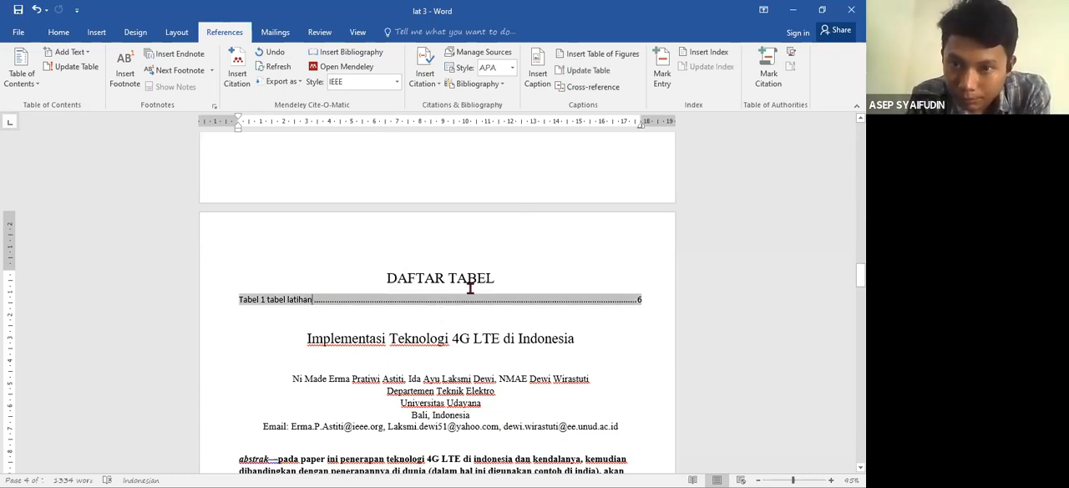
click(579, 71)
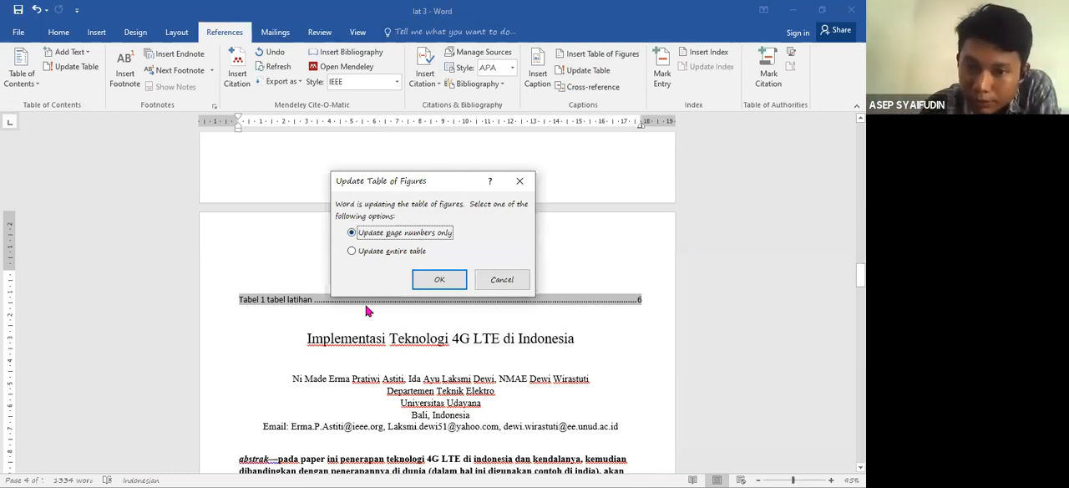
click(518, 280)
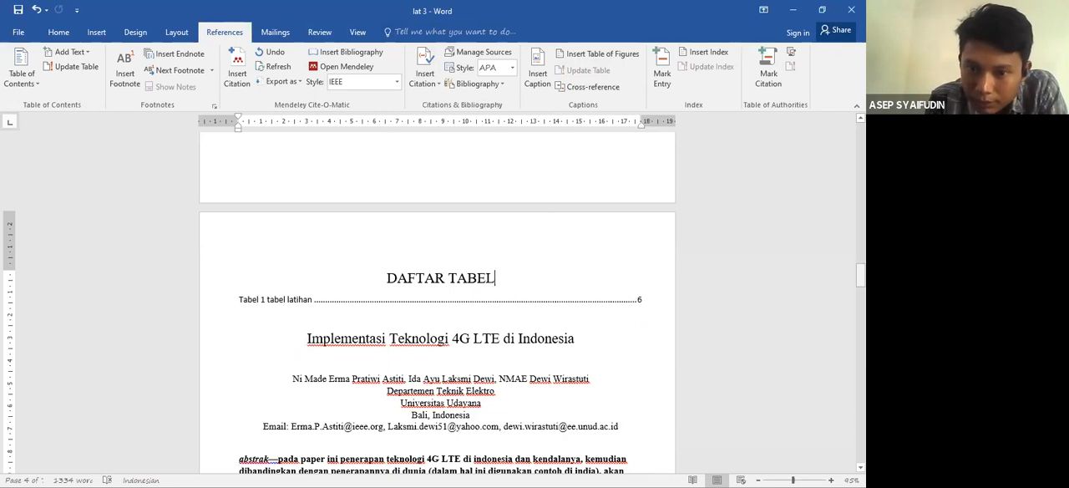
- Mark the heading "DAFTAR GAMBAR" as a Level 1 entry for the table of contents and centre it
drag(860, 276, 860, 187)
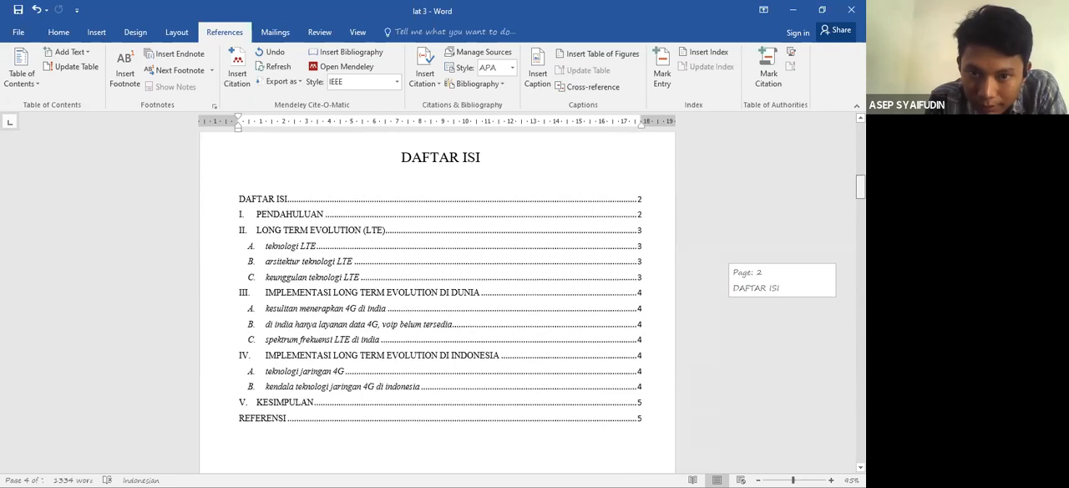
click(284, 178)
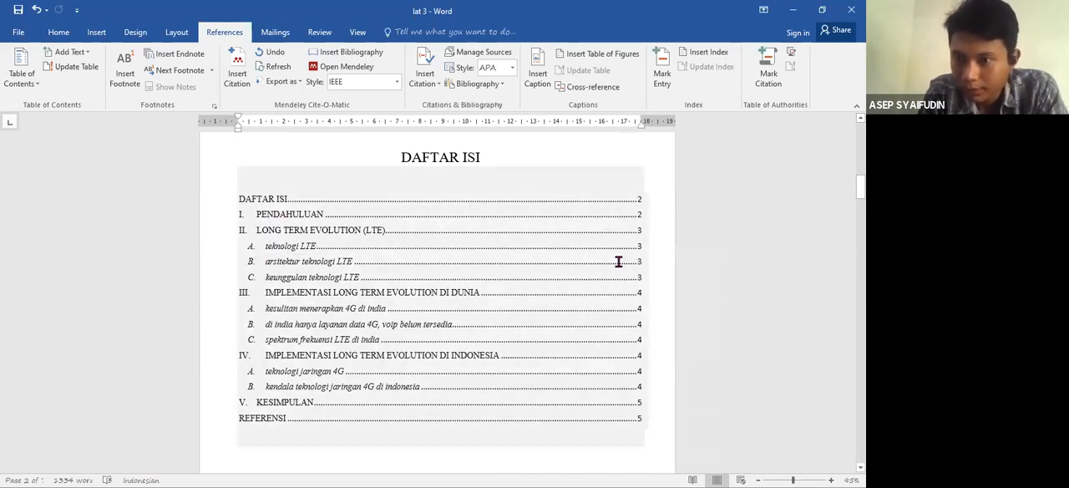
drag(860, 188, 859, 226)
drag(510, 341, 377, 339)
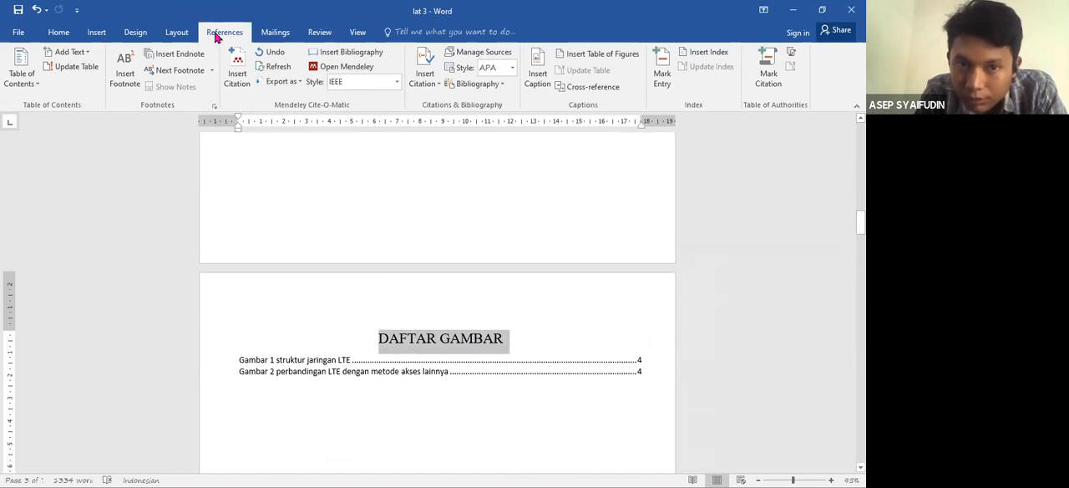
click(82, 53)
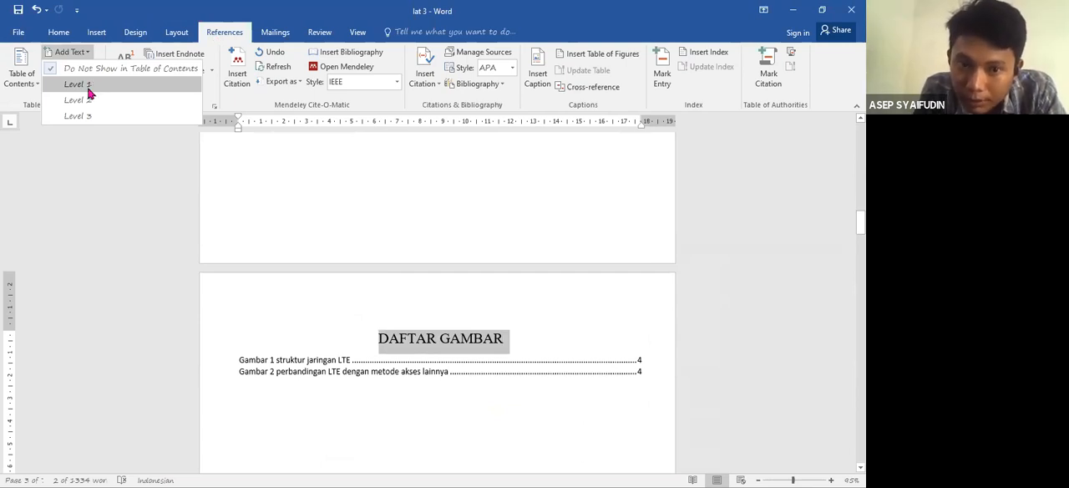
click(87, 87)
click(55, 35)
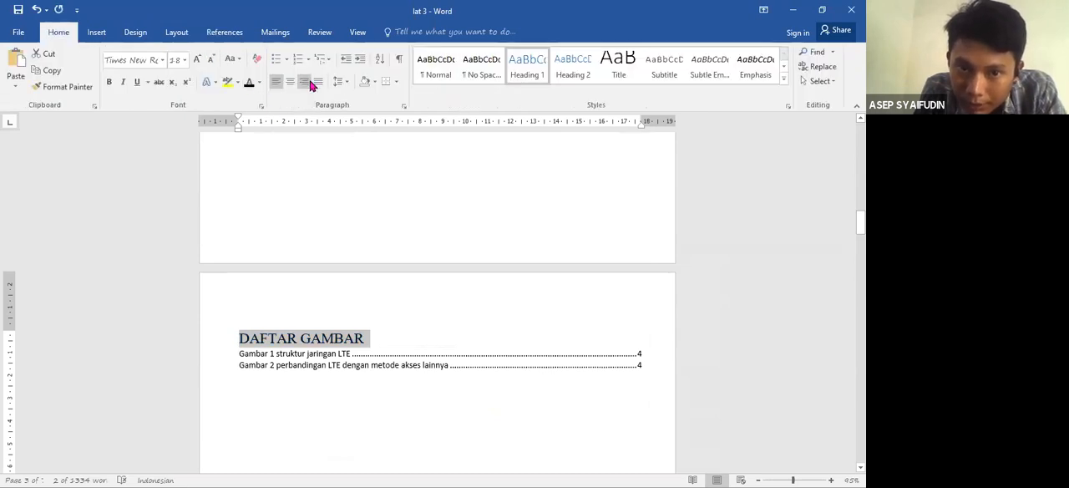
click(304, 81)
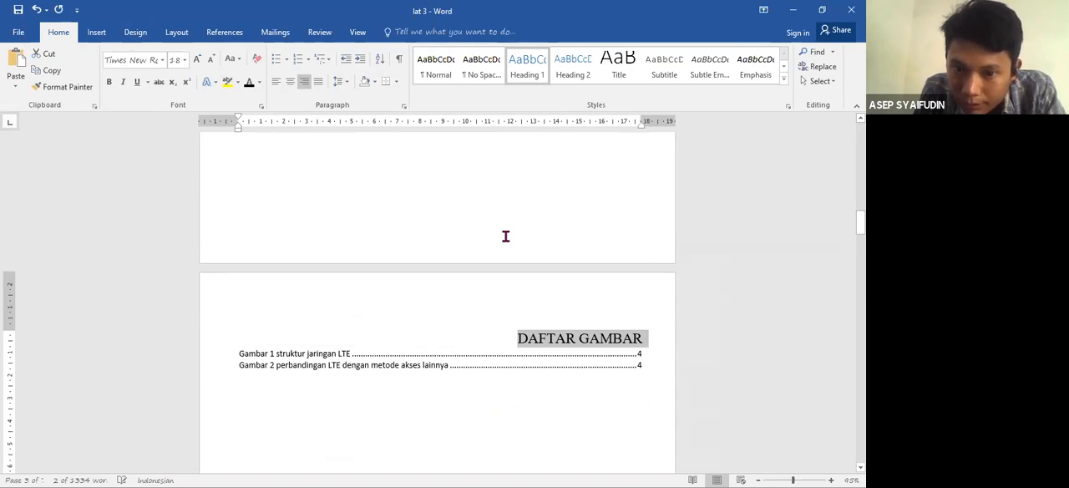
click(290, 81)
- Mark the heading "DAFTAR TABEL" as a Level 1 entry for the table of contents, centred and in black
drag(860, 222, 860, 276)
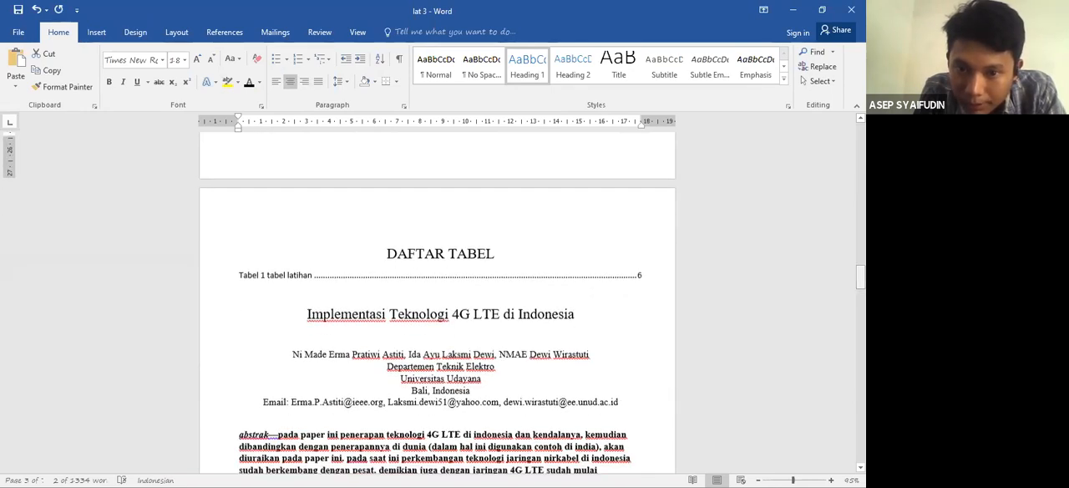
drag(476, 253, 387, 254)
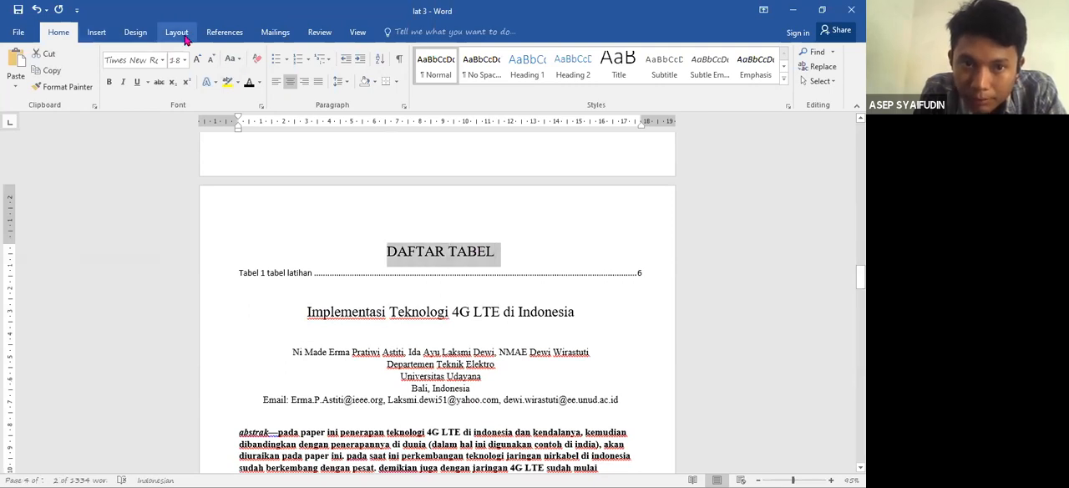
click(223, 32)
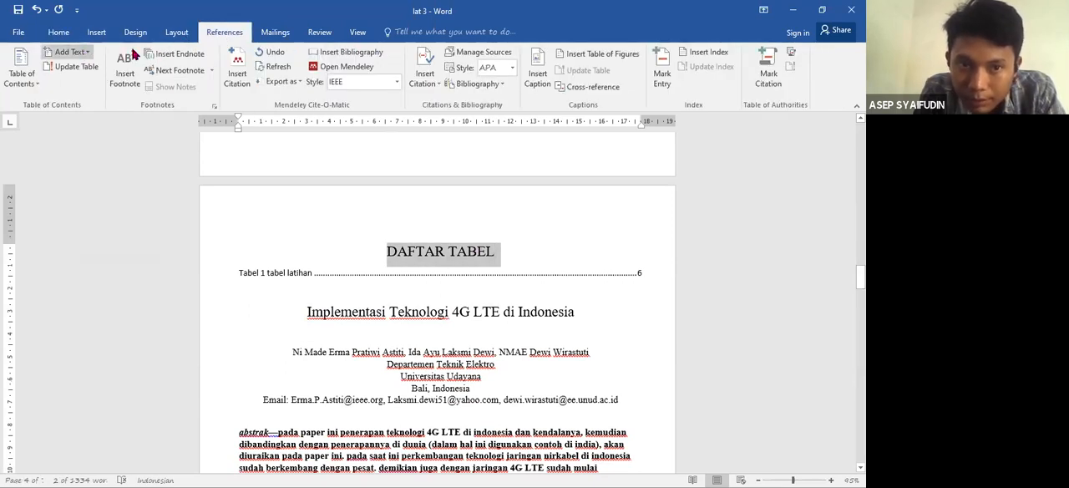
click(78, 55)
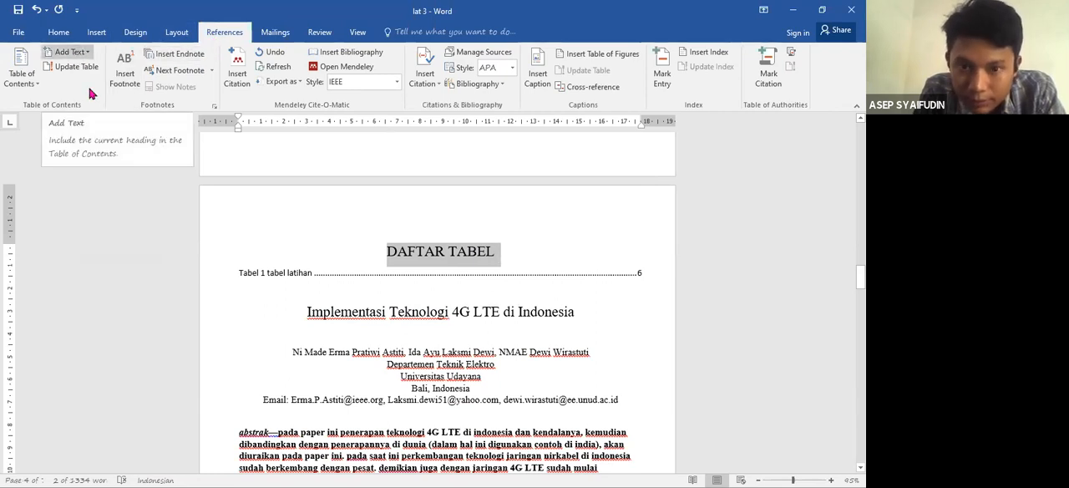
click(90, 87)
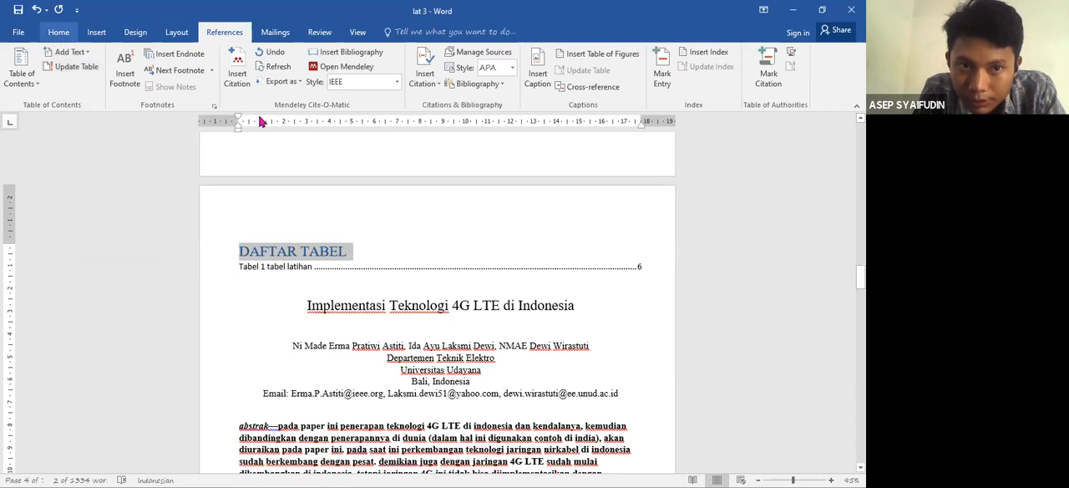
click(59, 34)
click(290, 84)
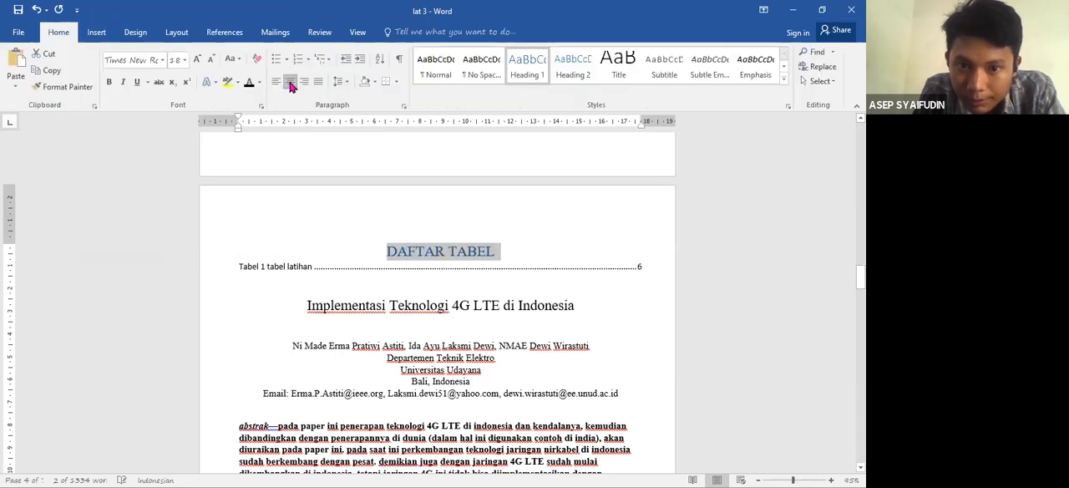
click(248, 84)
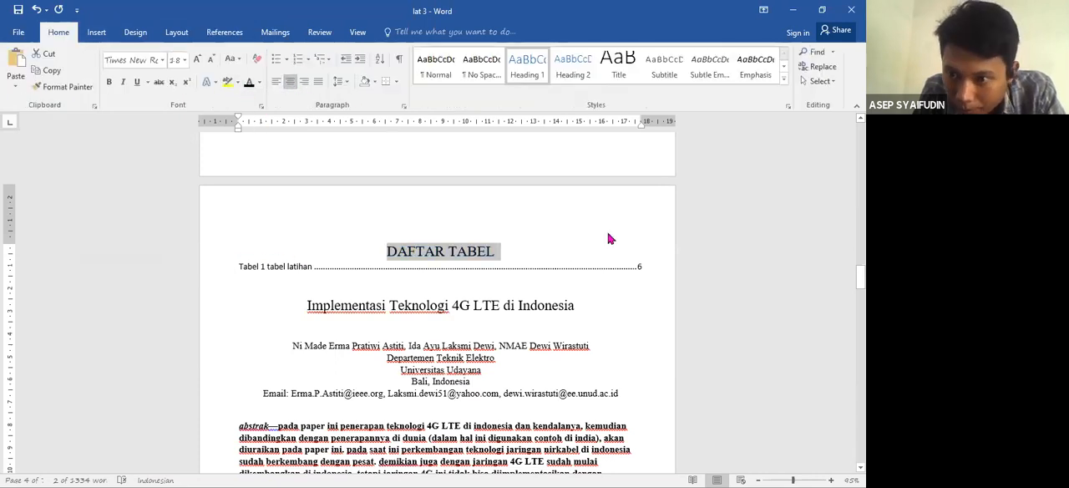
drag(860, 278, 860, 185)
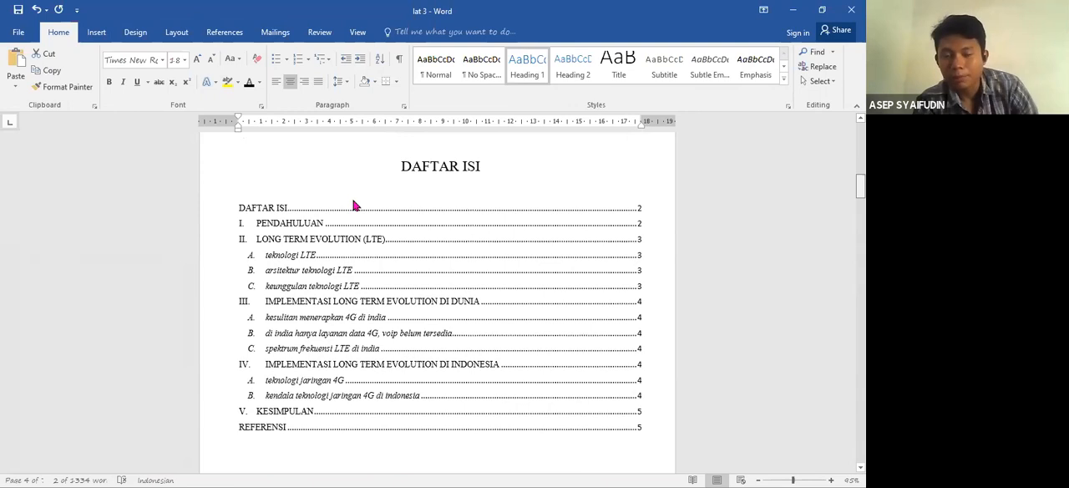
click(301, 224)
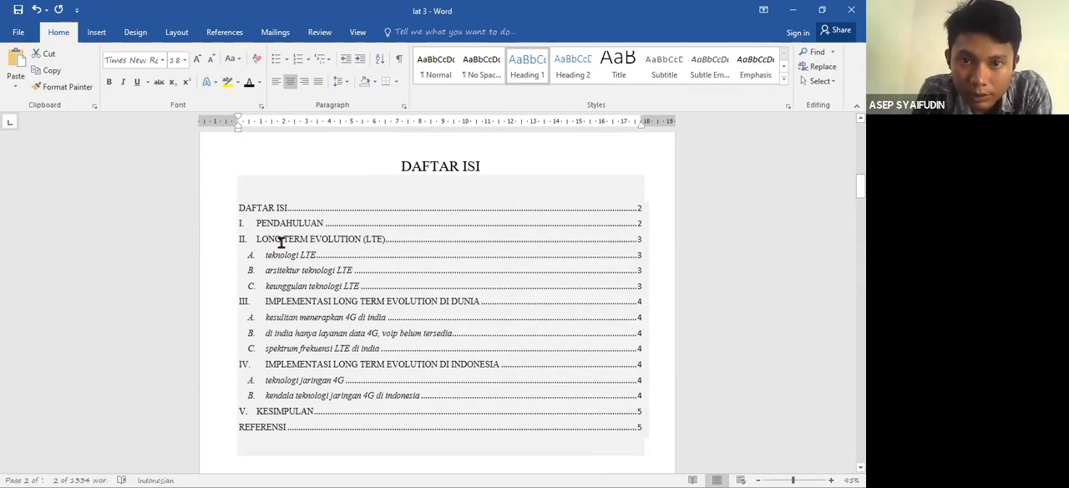
click(324, 206)
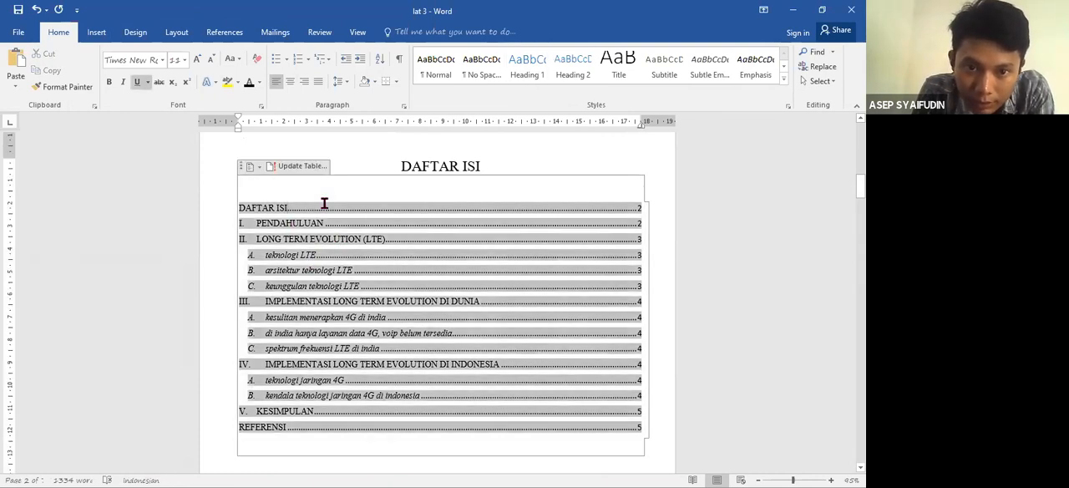
click(279, 166)
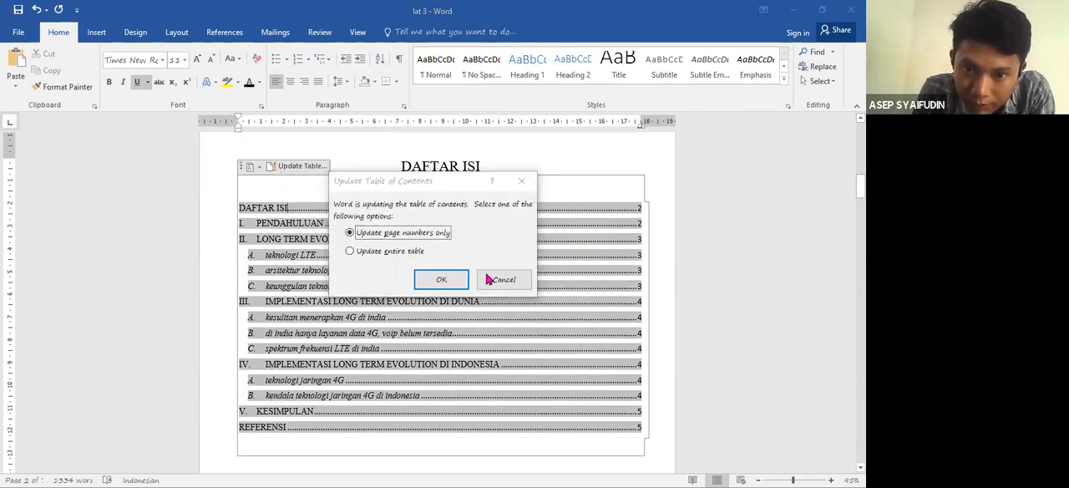
click(492, 282)
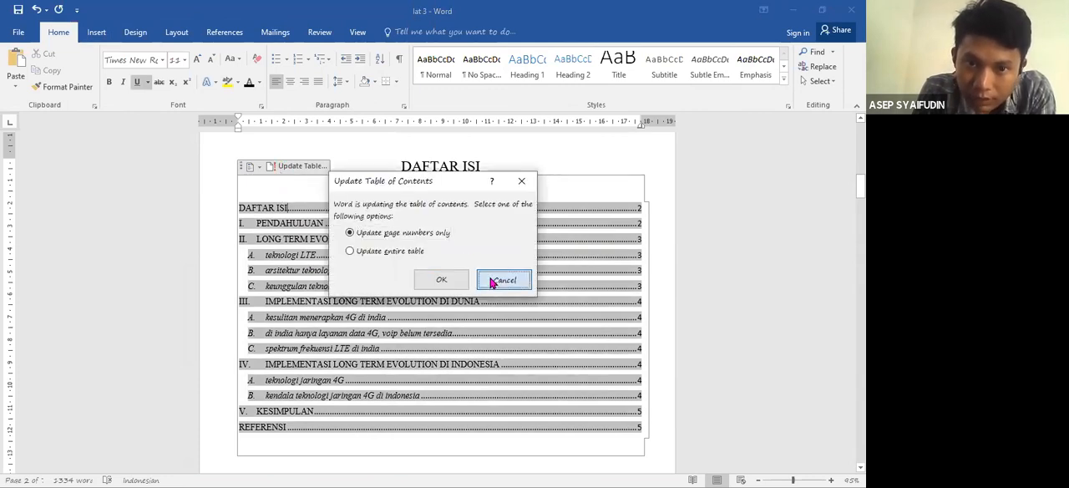
- Update the entire table of contents under "DAFTAR ISI", not just its page numbers
click(234, 34)
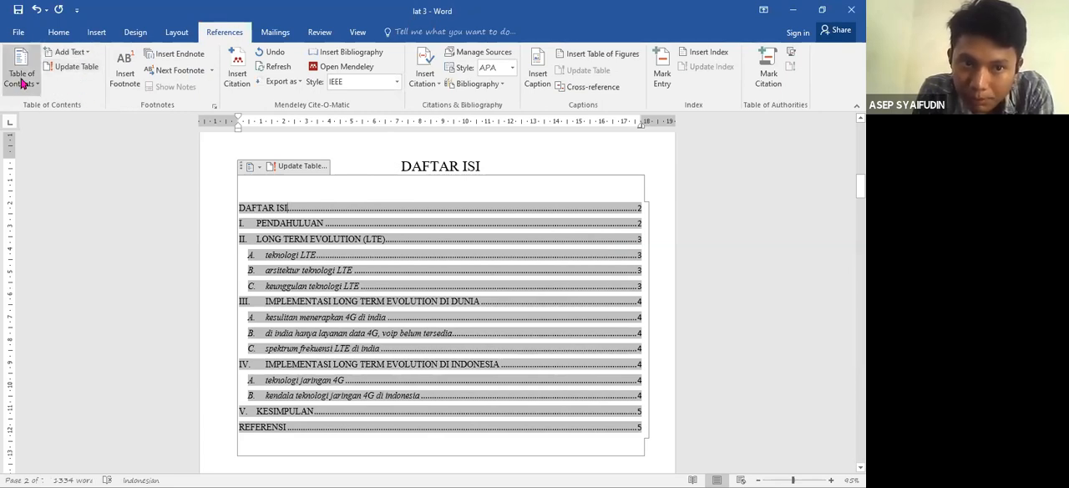
click(66, 71)
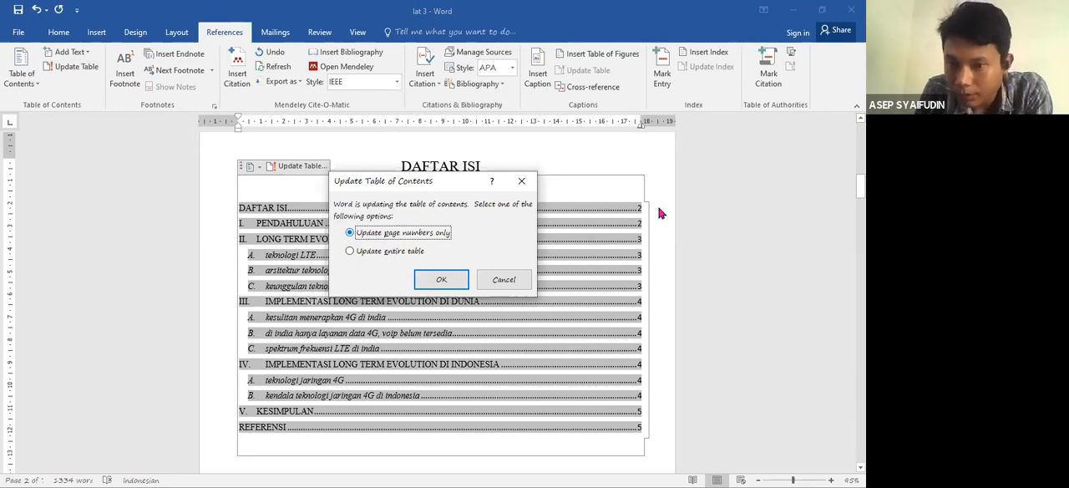
click(349, 253)
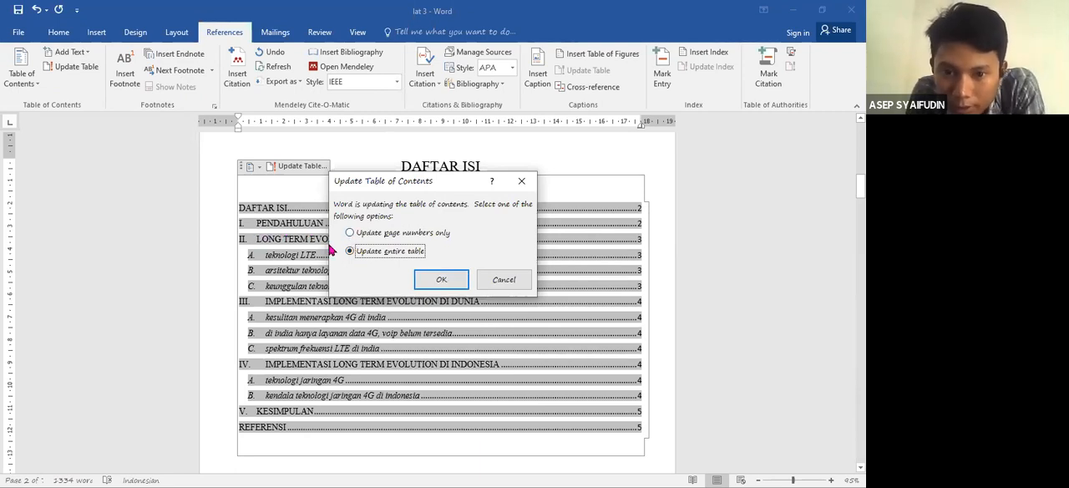
click(441, 280)
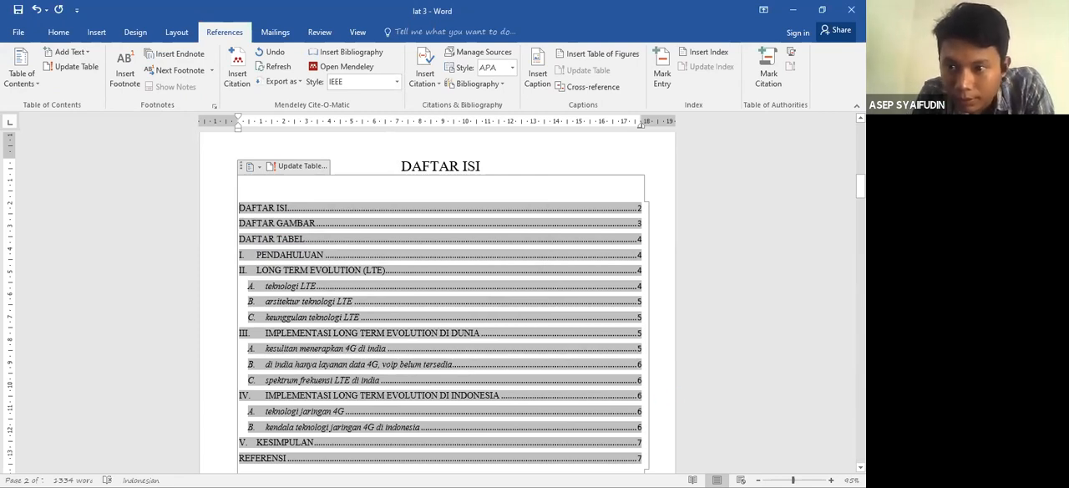
- Look over the cover page and the updated table of contents
drag(860, 186, 860, 134)
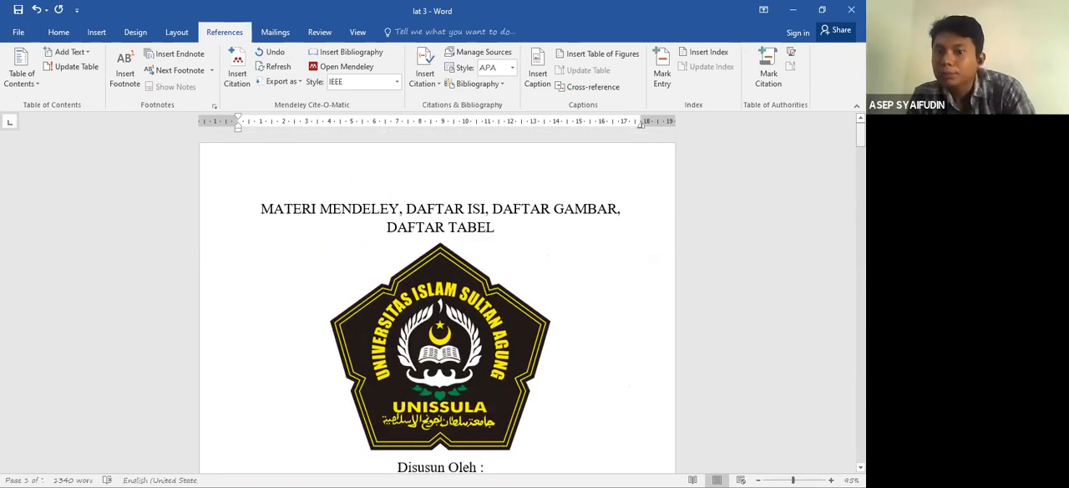
scroll(441, 461, down, 3)
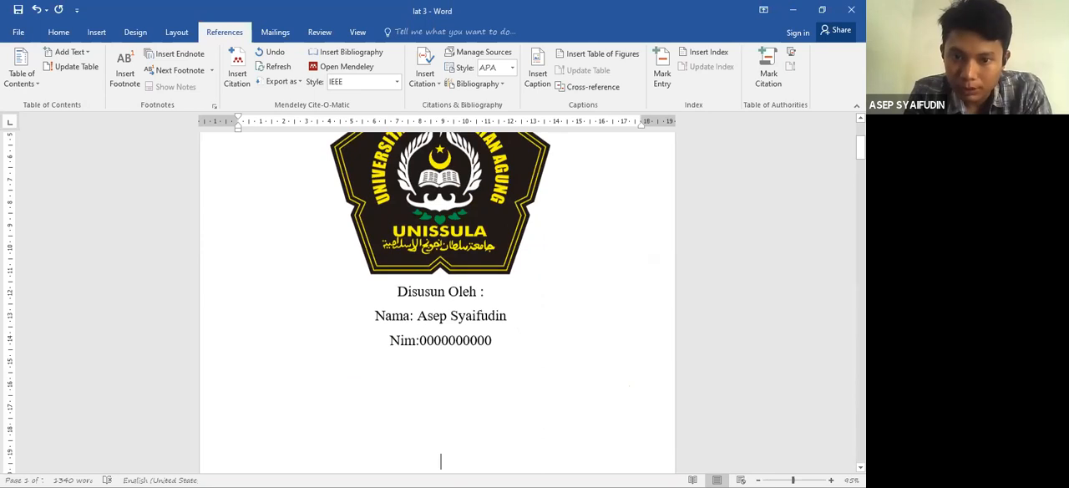
scroll(441, 461, down, 7)
scroll(568, 254, down, 1)
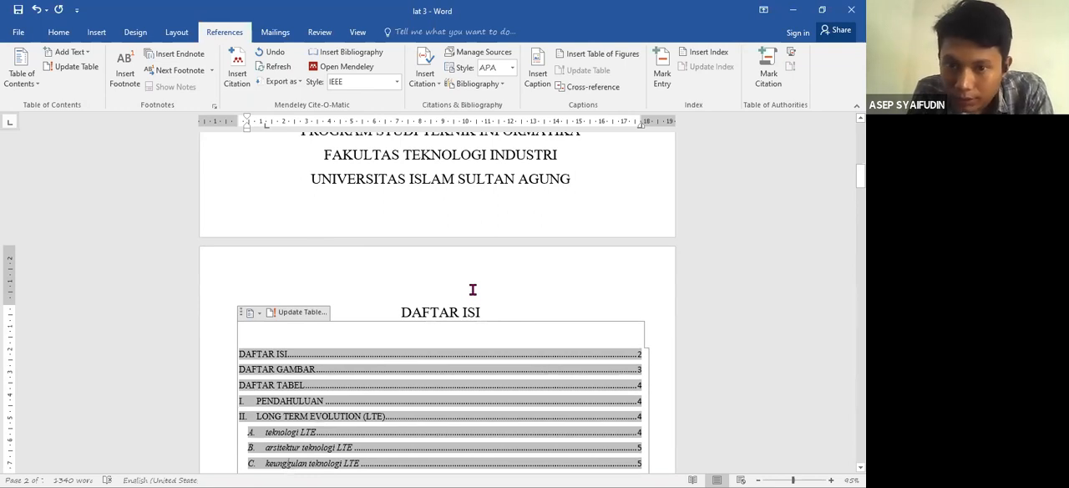
scroll(473, 290, down, 6)
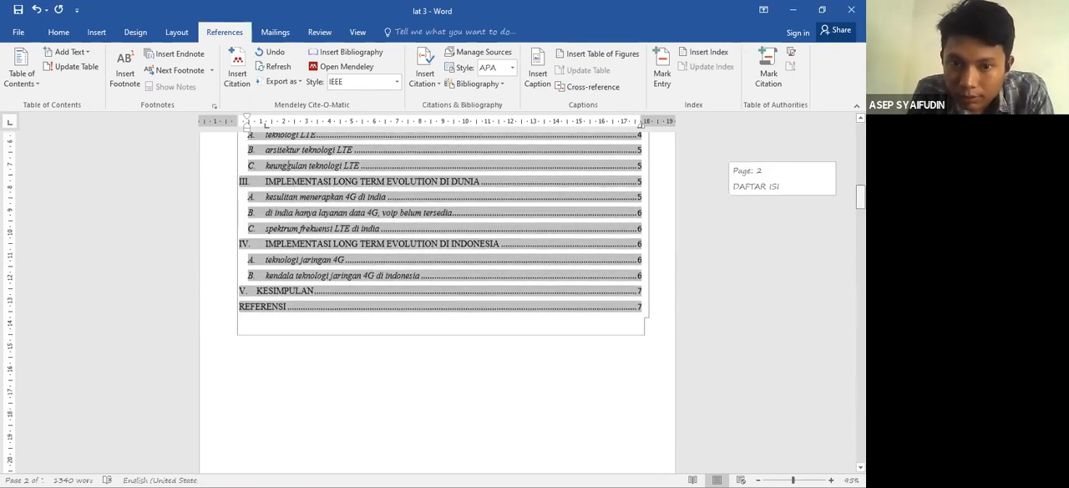
scroll(472, 290, up, 8)
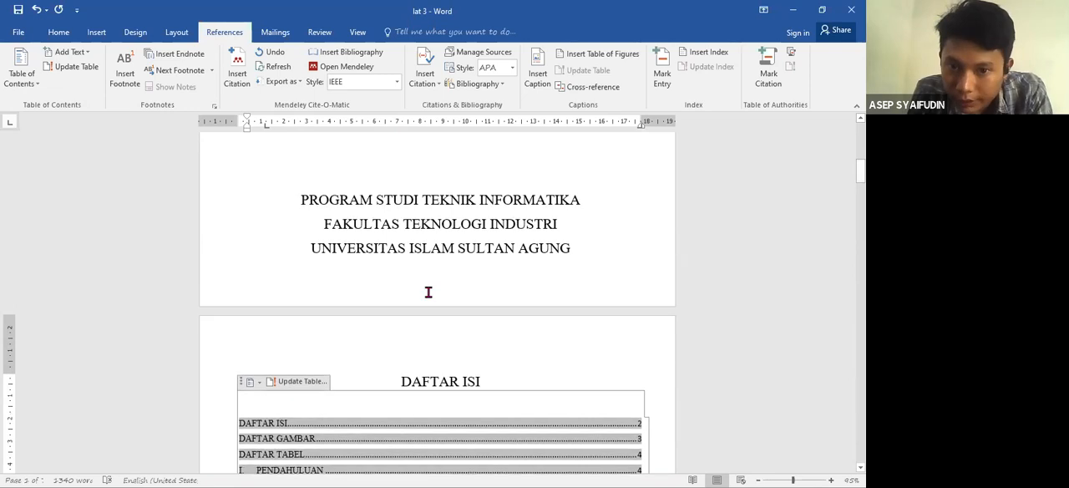
click(431, 248)
drag(860, 167, 860, 130)
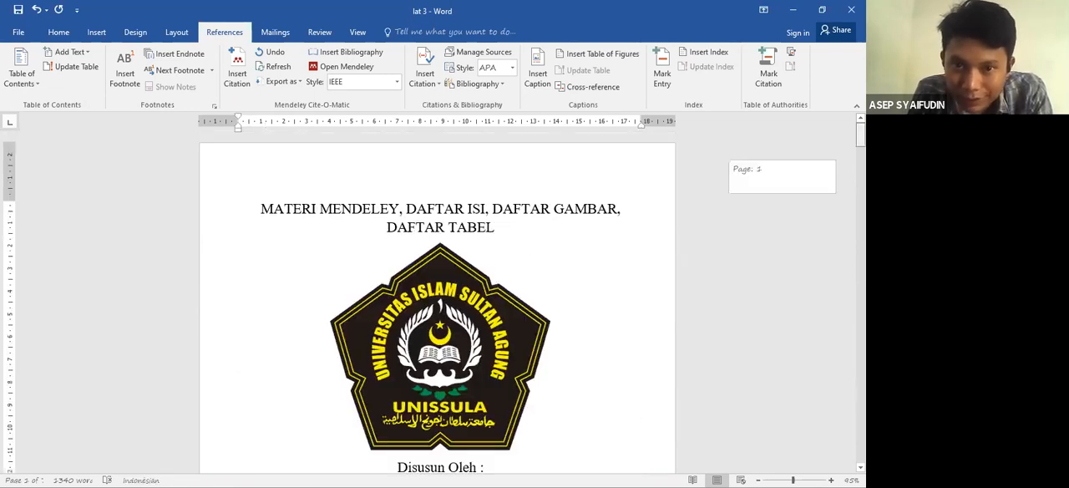
- Open the cover page's header area and examine the header and footer section labels from the cover through the "DAFTAR TABEL" page
double_click(462, 157)
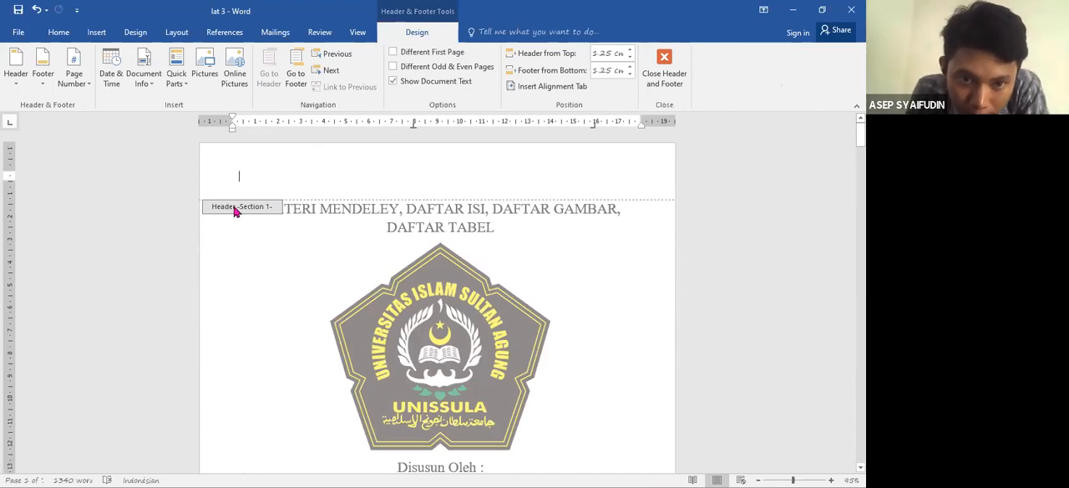
double_click(282, 238)
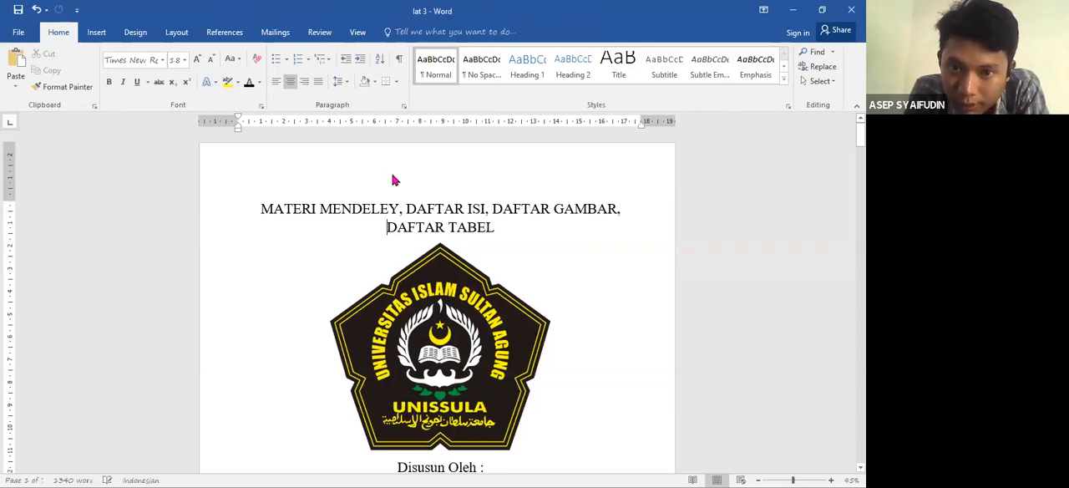
click(383, 166)
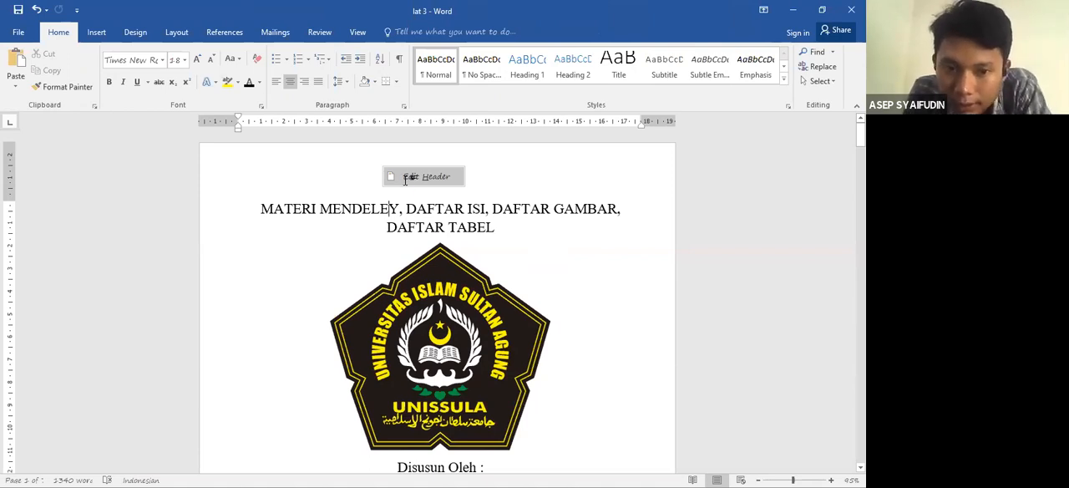
click(405, 178)
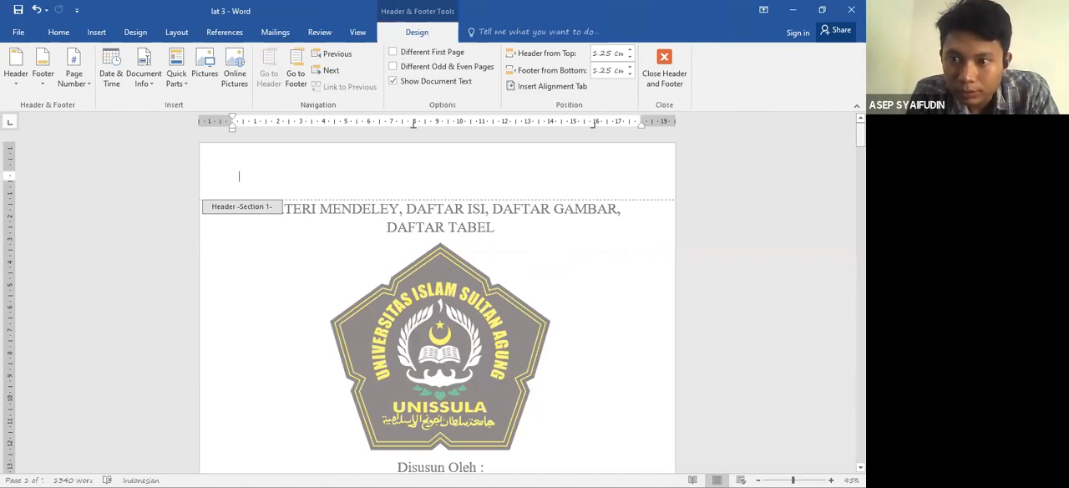
mouse_move(860, 135)
mouse_down()
mouse_move(859, 179)
mouse_move(859, 148)
mouse_up()
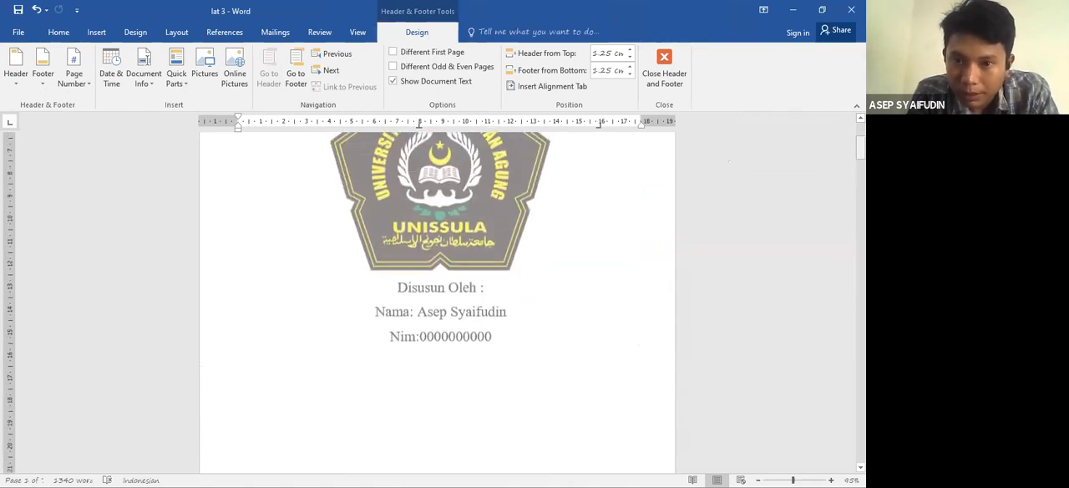
scroll(437, 300, up, 3)
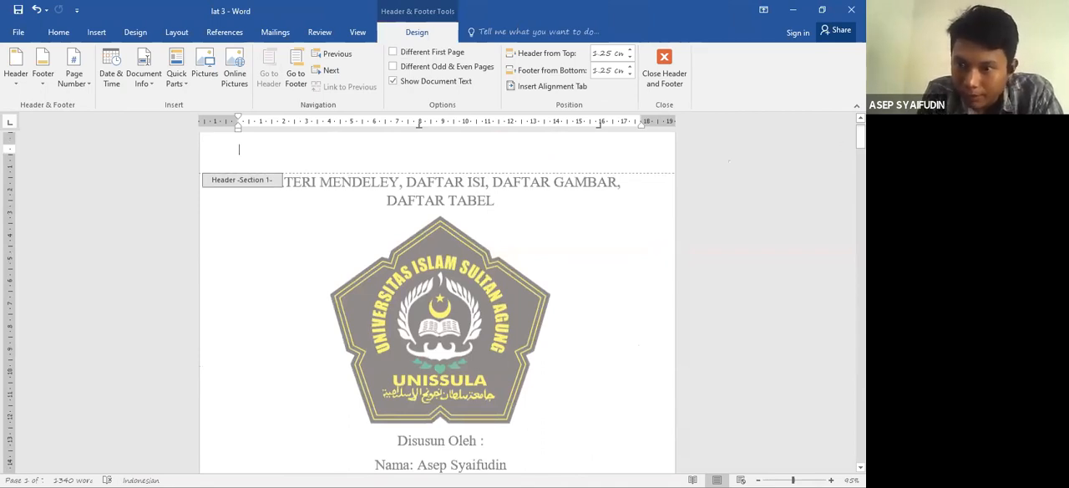
scroll(437, 300, down, 8)
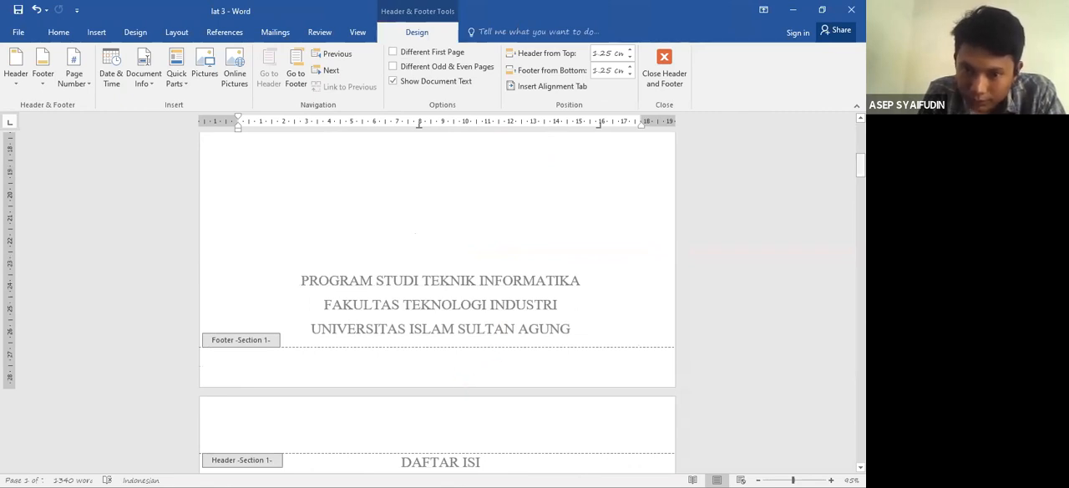
scroll(436, 301, down, 5)
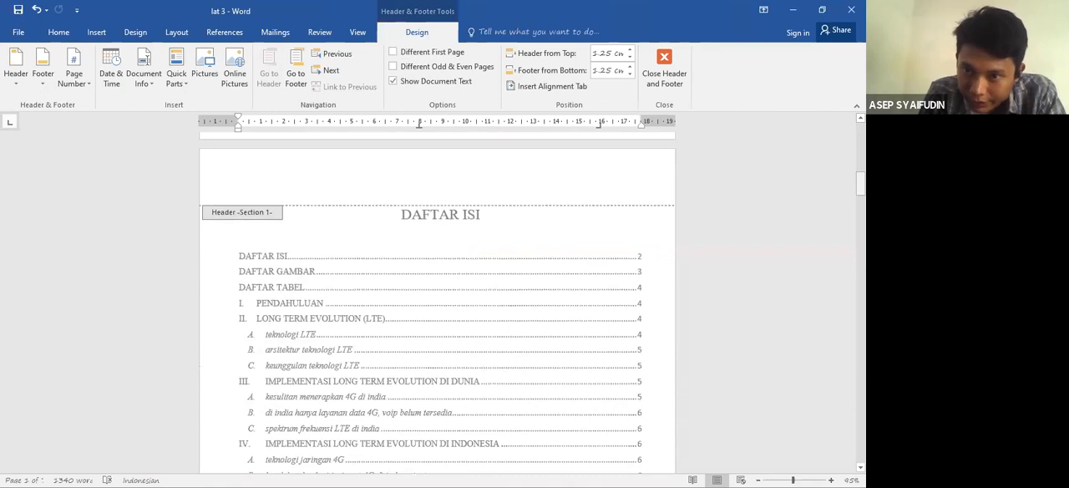
drag(860, 182, 860, 281)
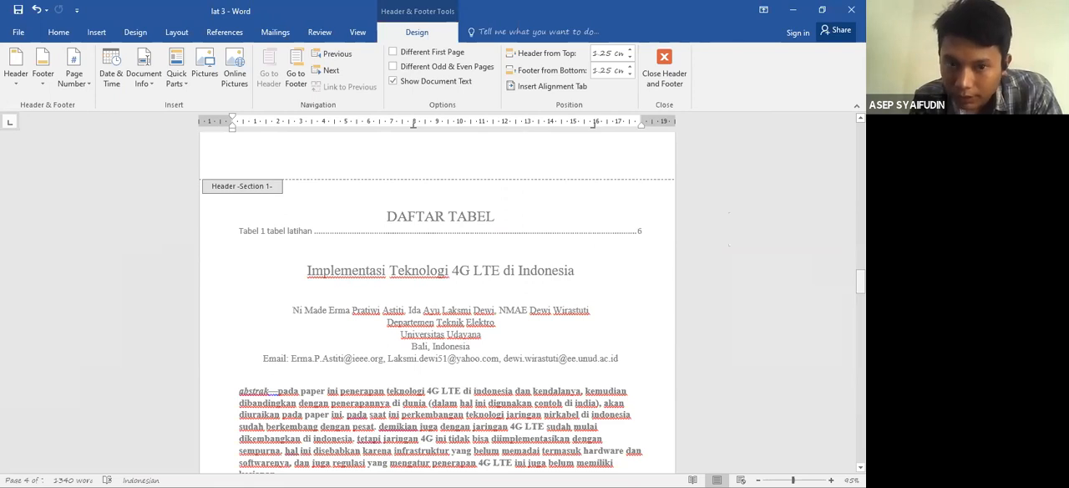
drag(860, 282, 860, 157)
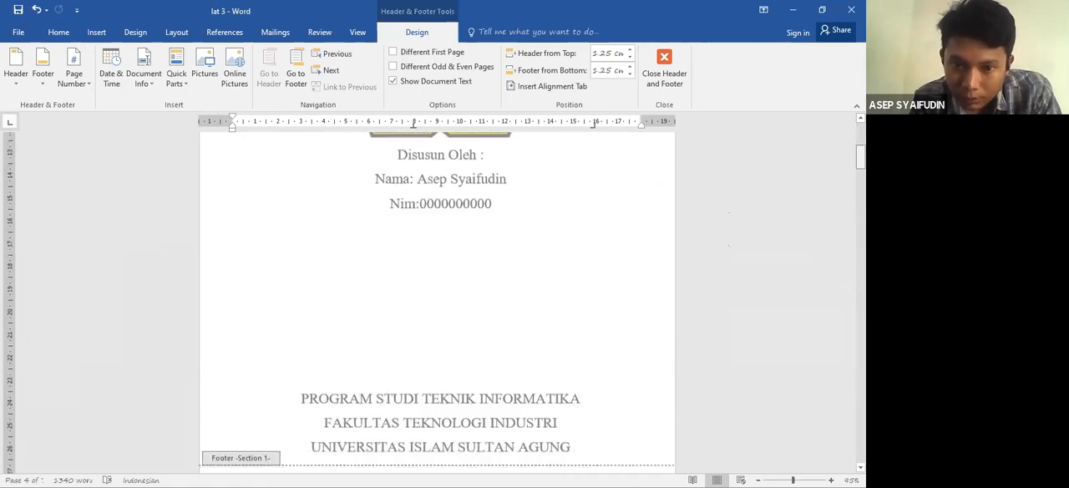
scroll(324, 265, down, 3)
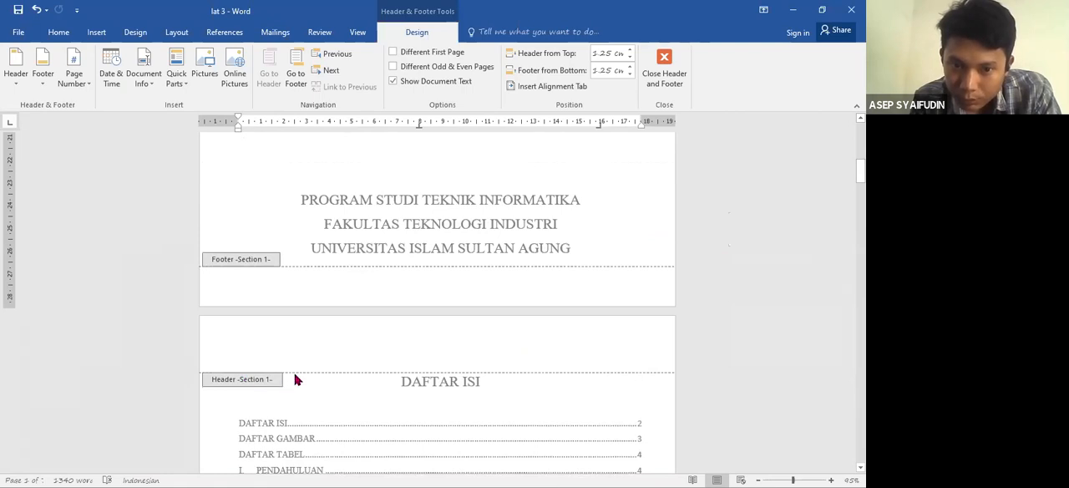
- Insert a Next Page section break before the "DAFTAR ISI" heading and show the header and footer section labels
double_click(392, 383)
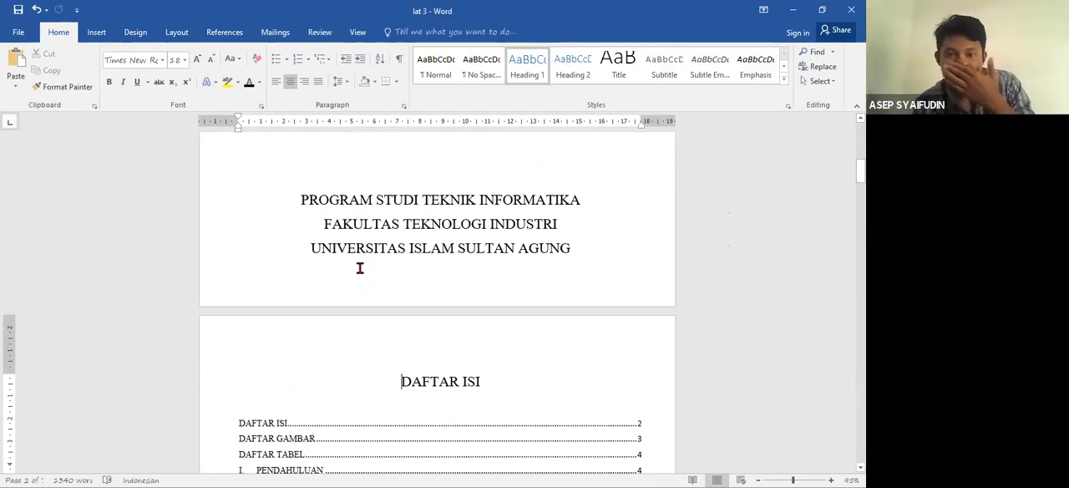
click(390, 385)
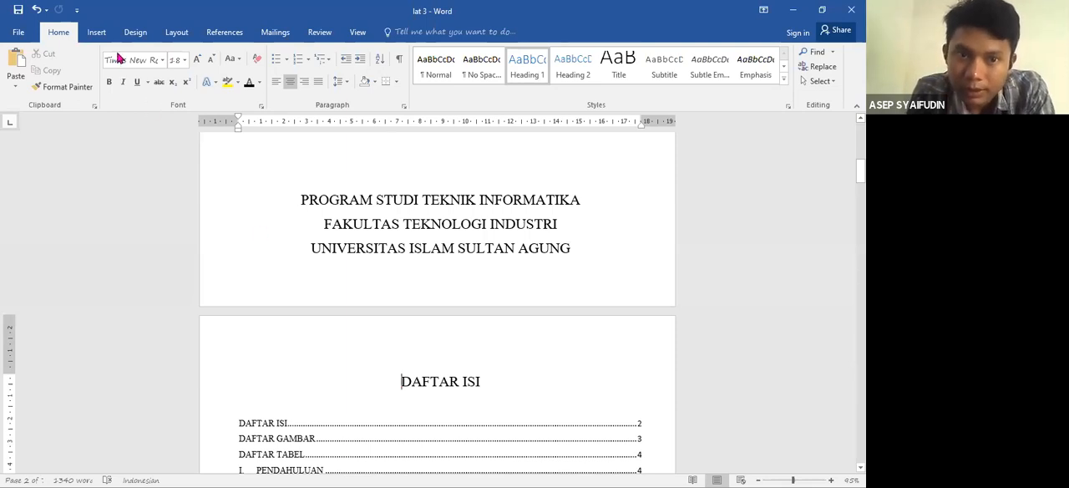
click(177, 32)
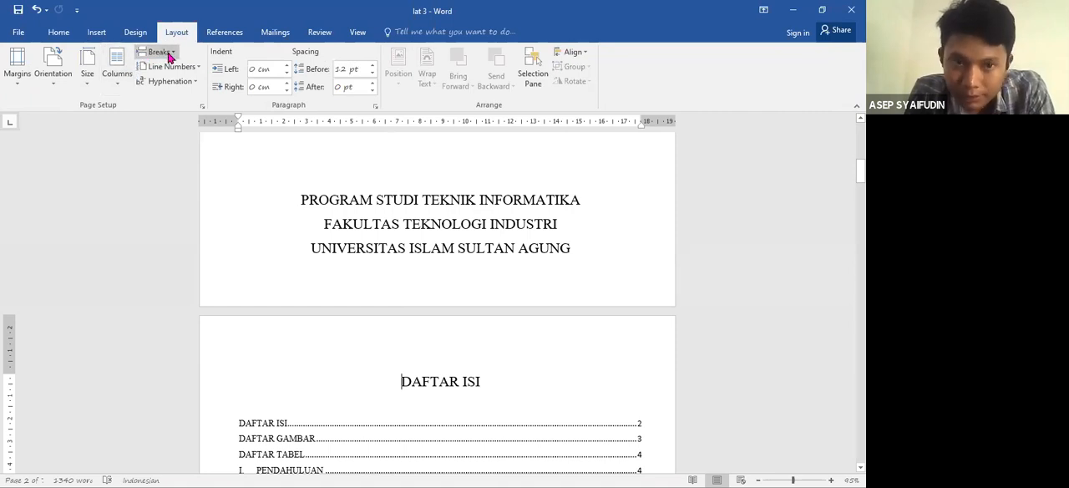
click(169, 53)
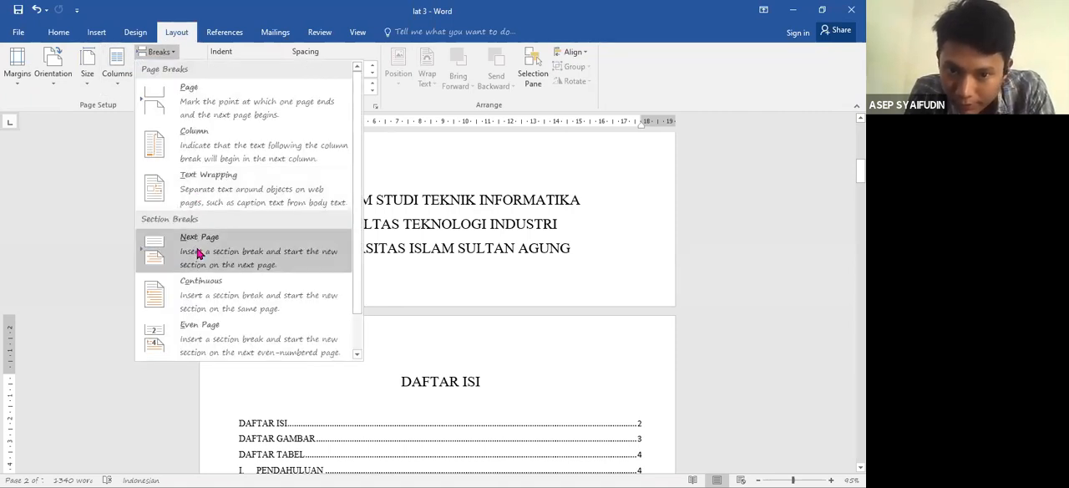
click(240, 263)
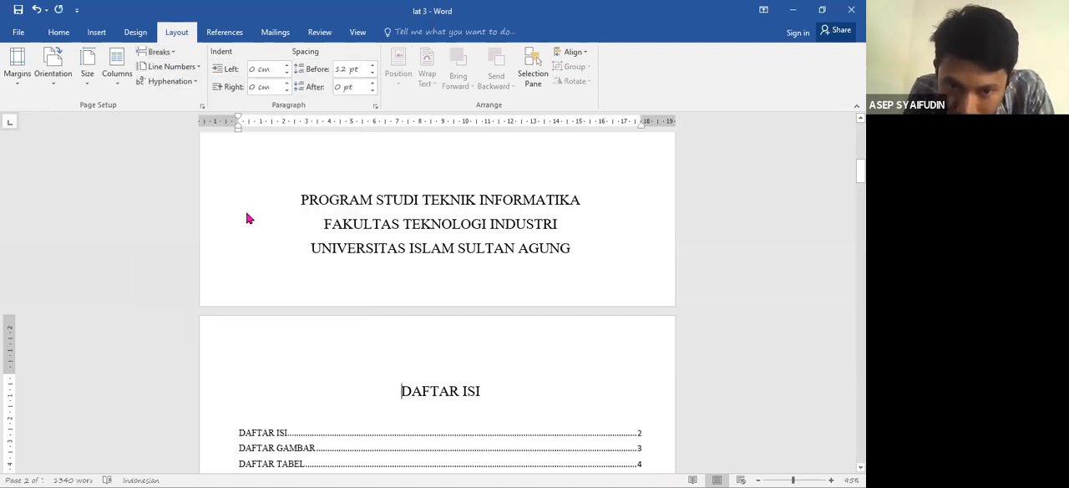
double_click(251, 267)
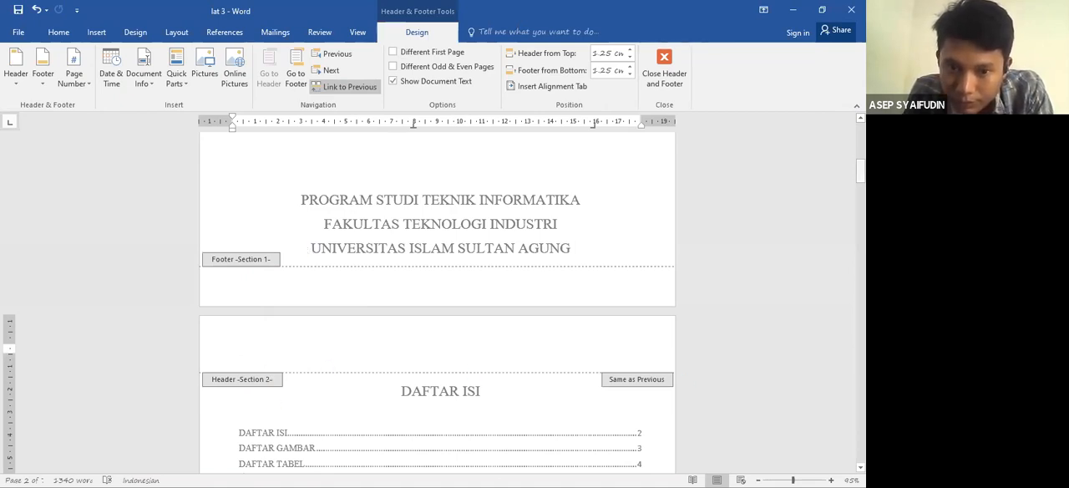
- Insert a Next Page section break before the paper title "Implementasi Teknologi 4G LTE di Indonesia"
drag(860, 171, 860, 229)
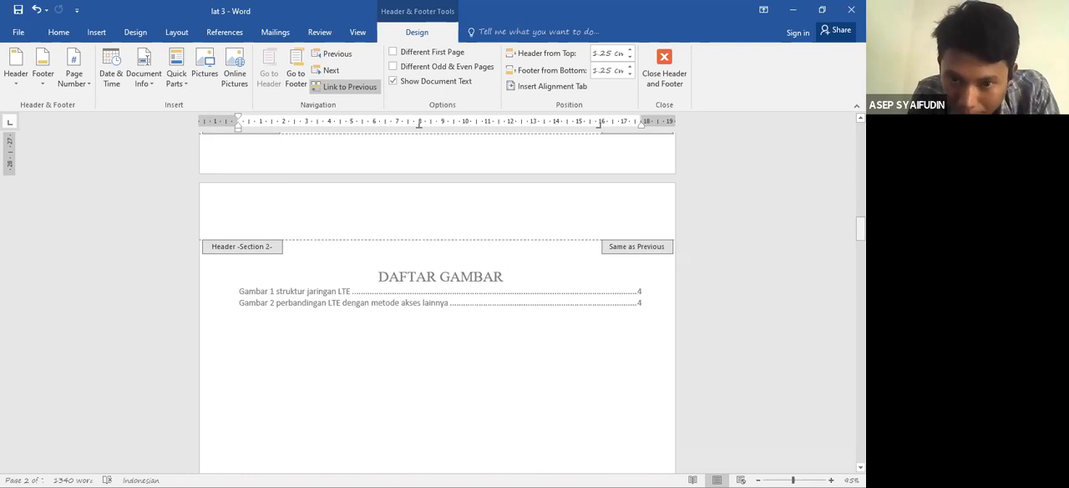
drag(860, 228, 860, 279)
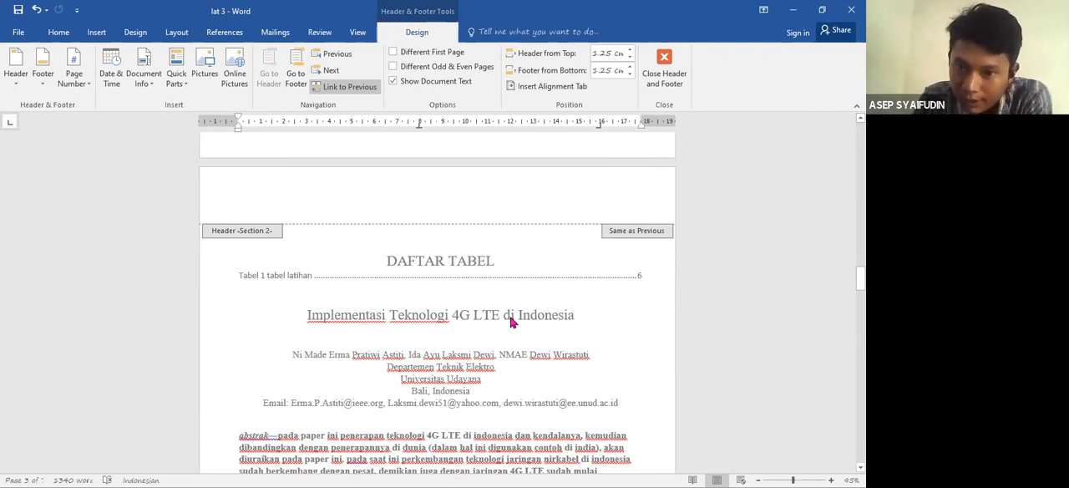
double_click(305, 317)
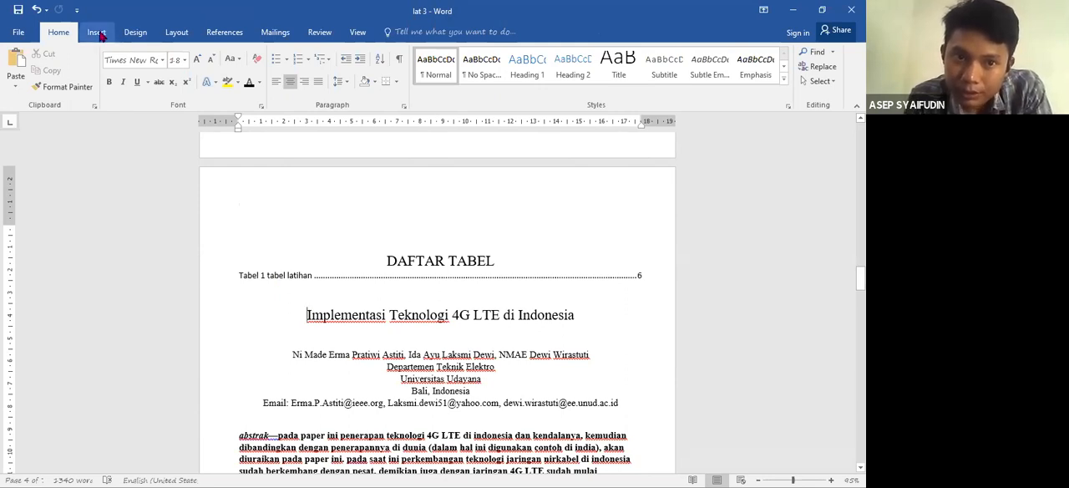
click(177, 36)
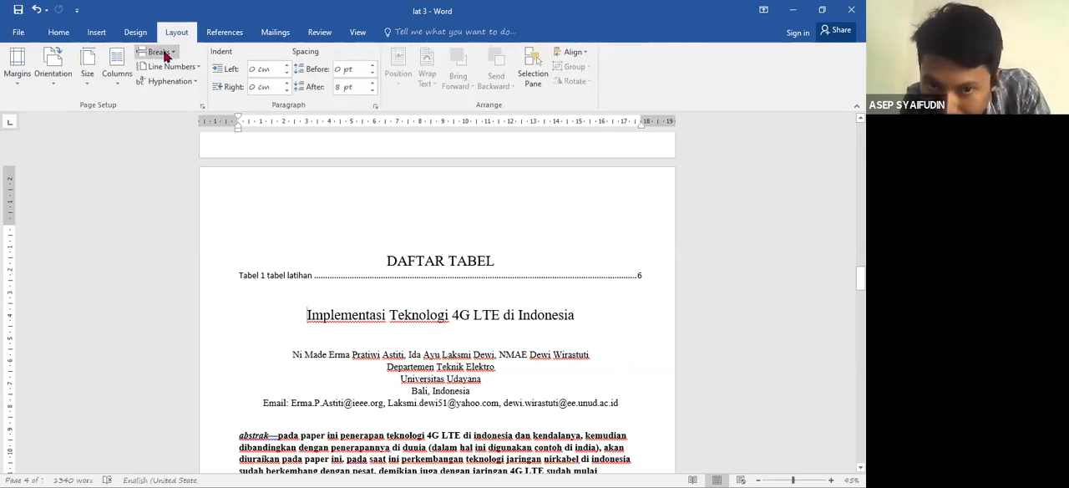
click(166, 53)
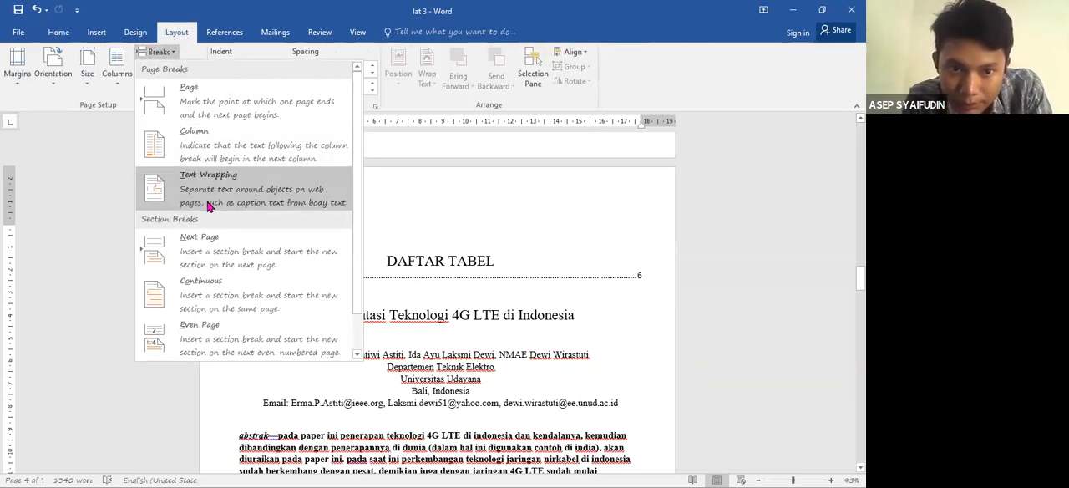
click(214, 249)
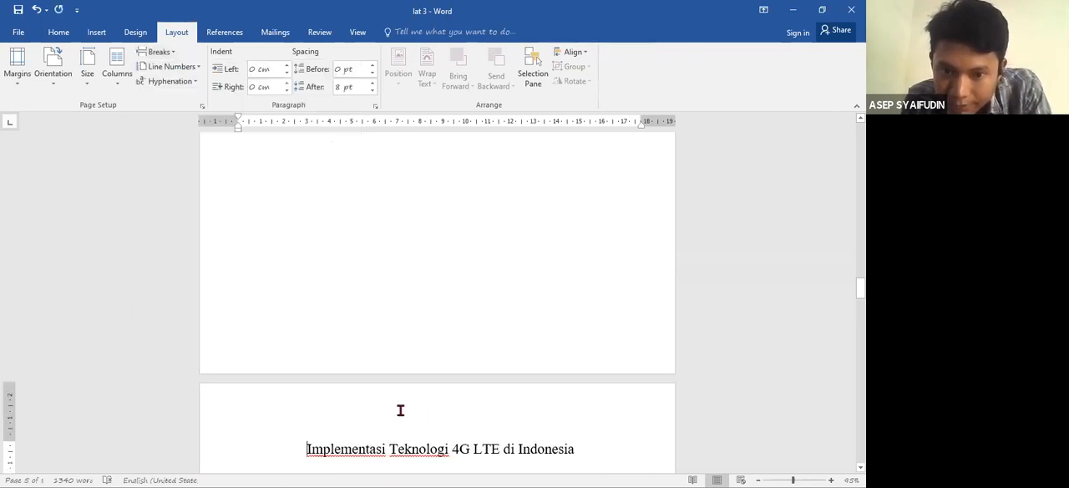
- Open the header area above the paper title and examine the header and footer section labels on the surrounding pages
double_click(397, 423)
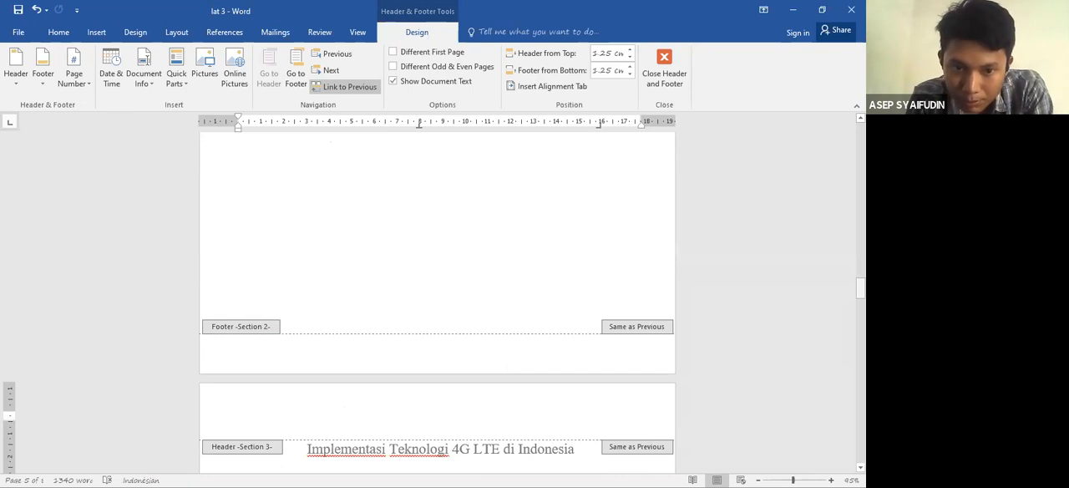
drag(860, 288, 860, 331)
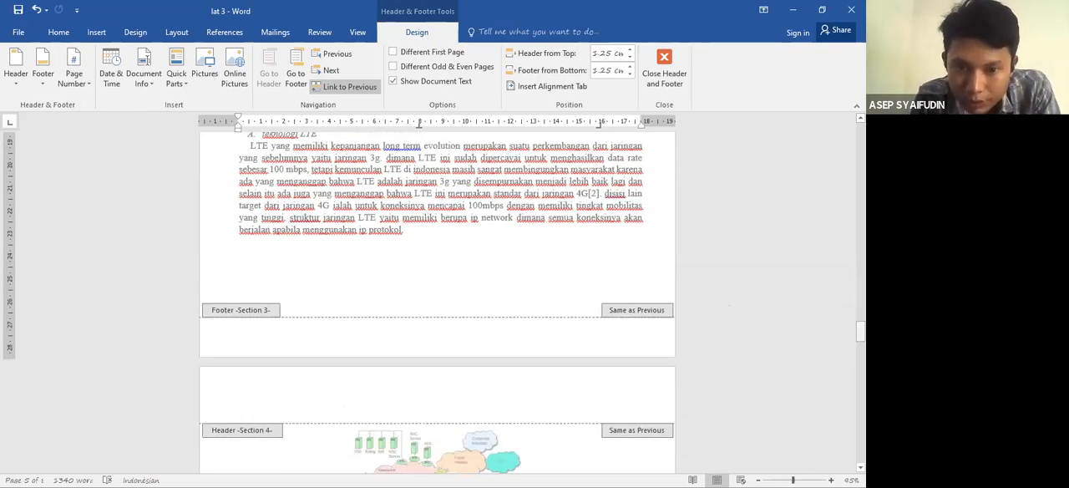
drag(859, 332, 860, 166)
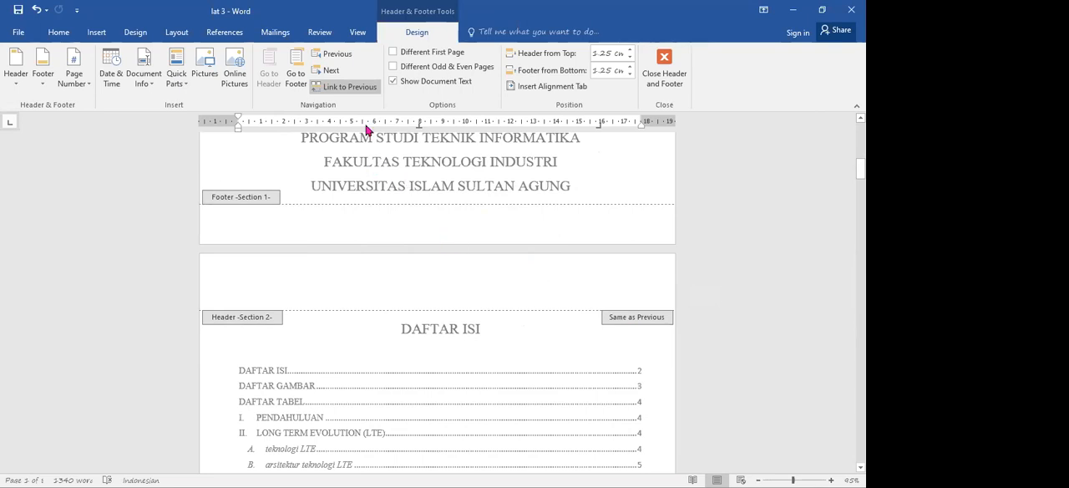
click(296, 77)
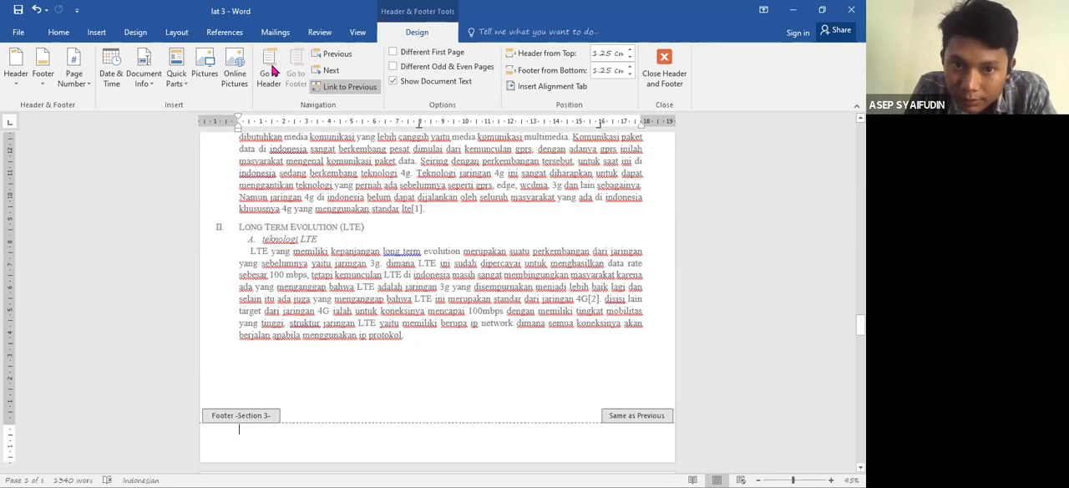
click(272, 73)
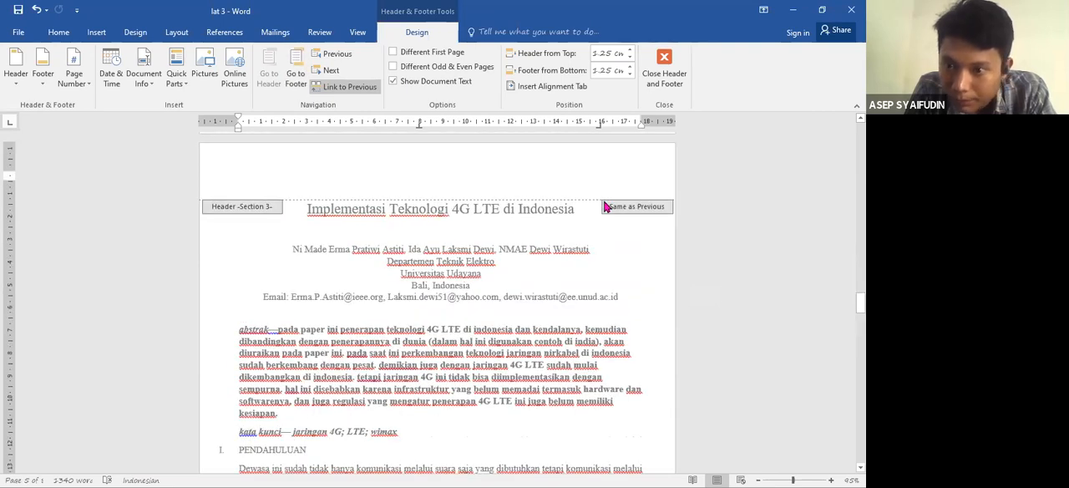
- Turn off Link to Previous for both the header and the footer of Section 2, starting at the "DAFTAR ISI" page
drag(860, 302, 860, 165)
click(545, 338)
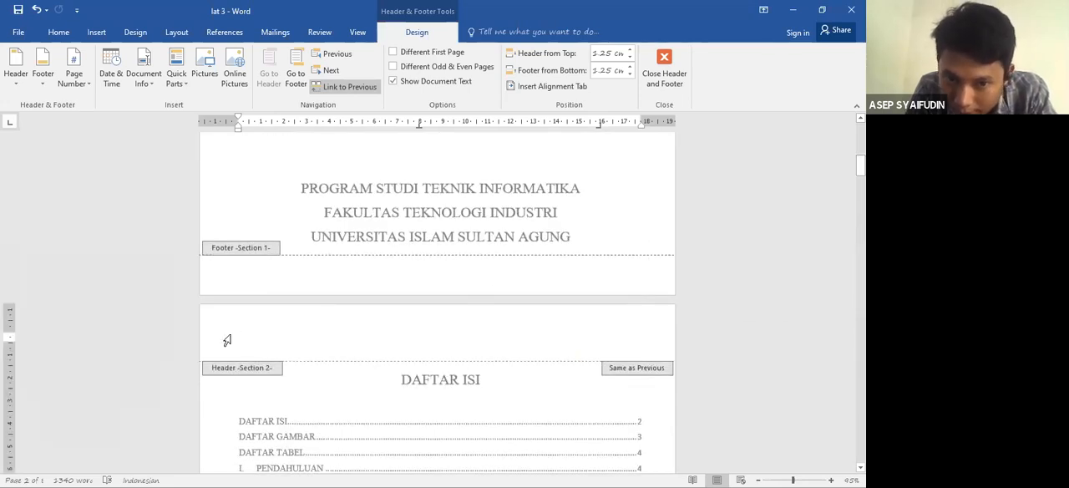
click(350, 94)
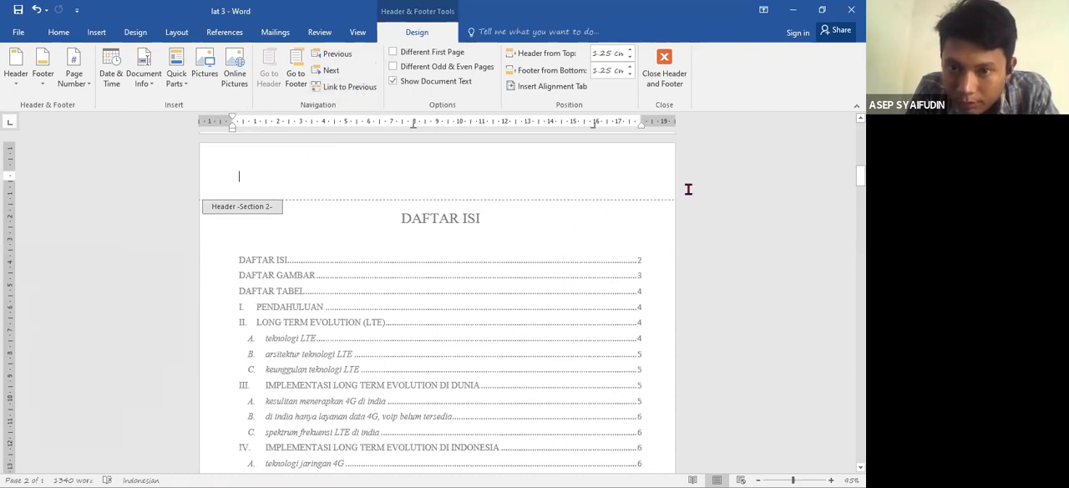
drag(860, 176, 860, 202)
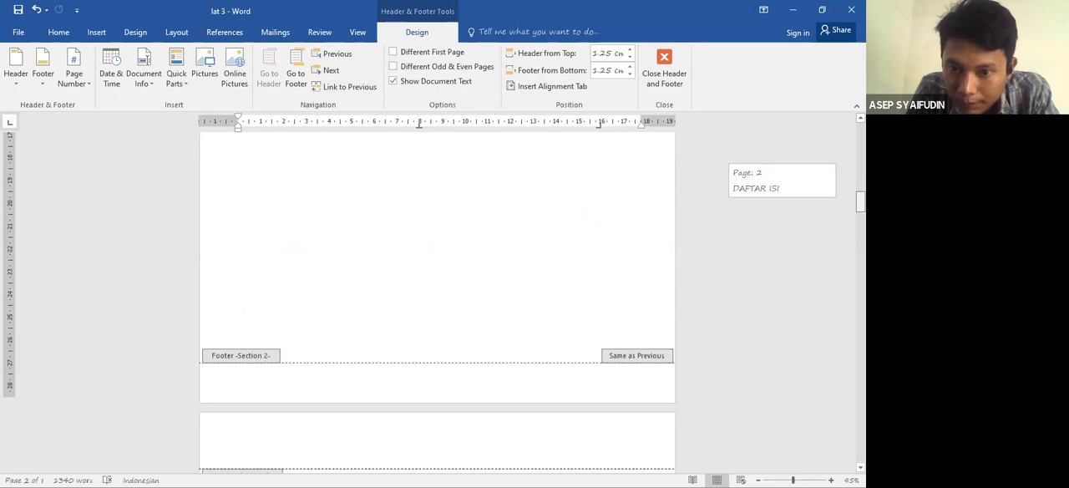
click(316, 357)
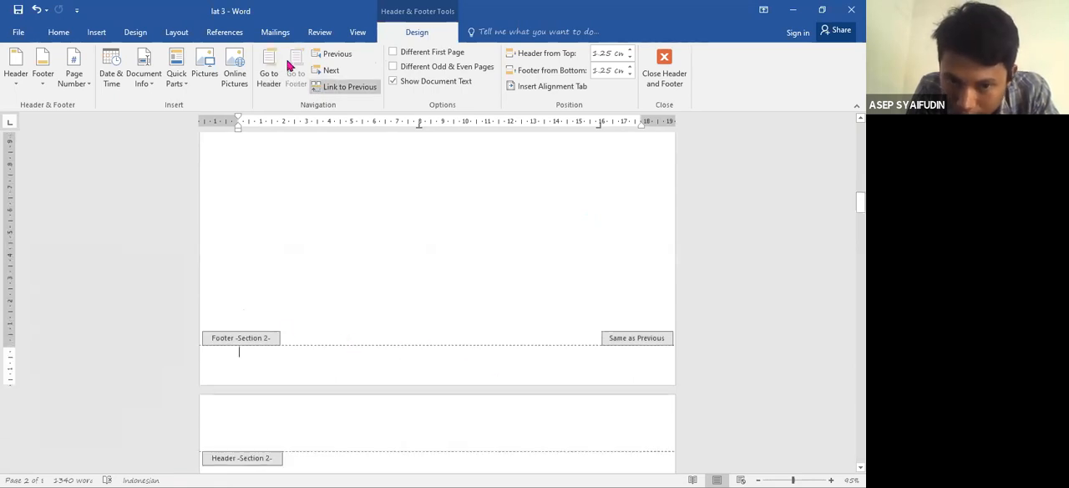
click(350, 90)
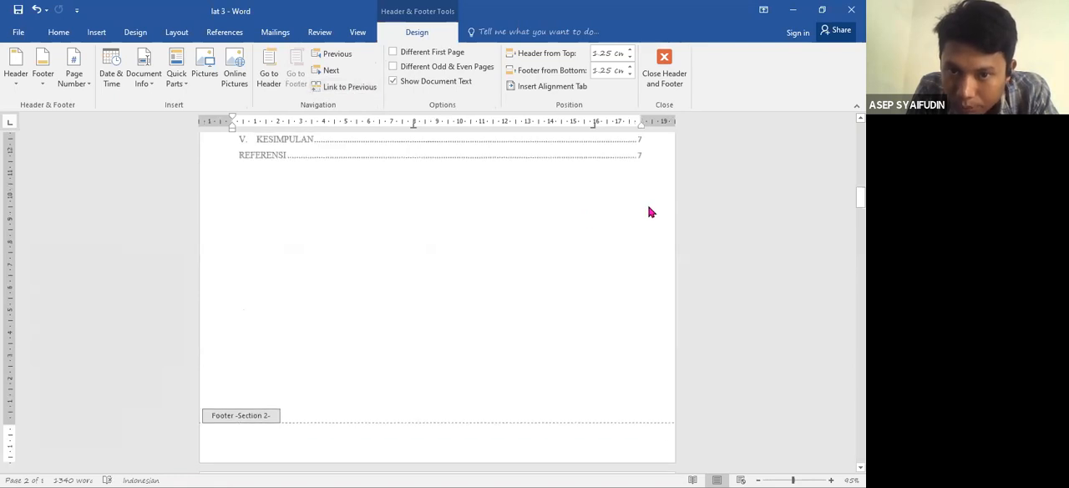
- Unlink the header and footer of Section 3, which begins at the paper title page, from the previous section
drag(860, 197, 860, 299)
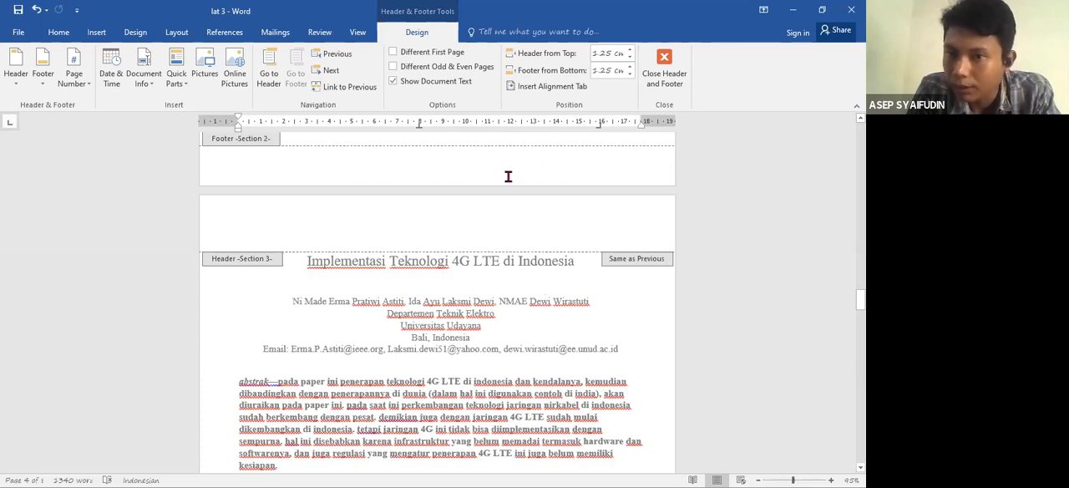
click(469, 234)
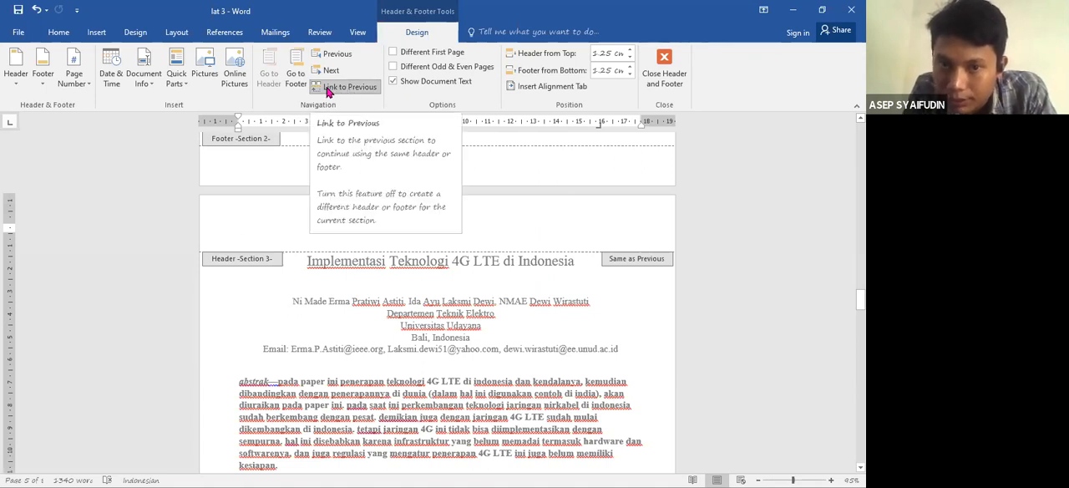
click(338, 90)
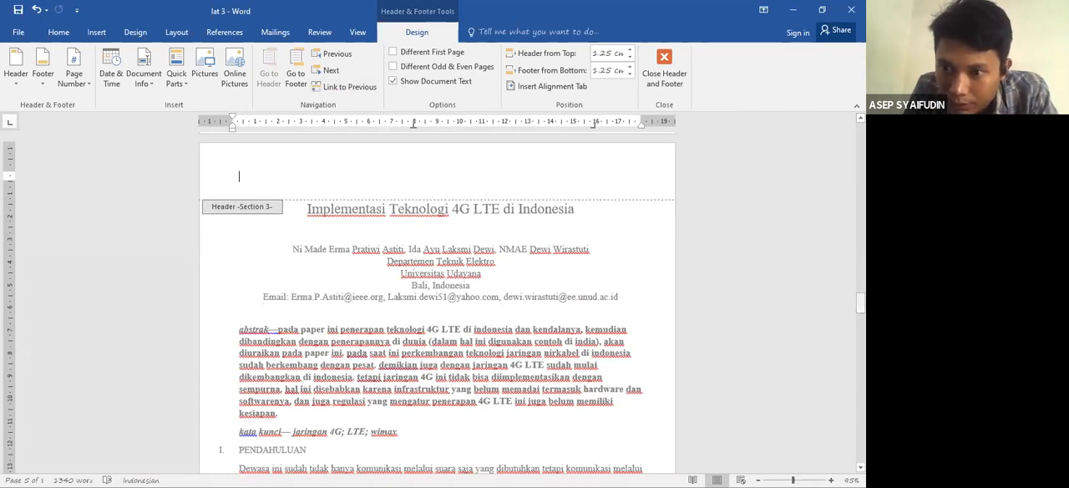
scroll(375, 180, down, 10)
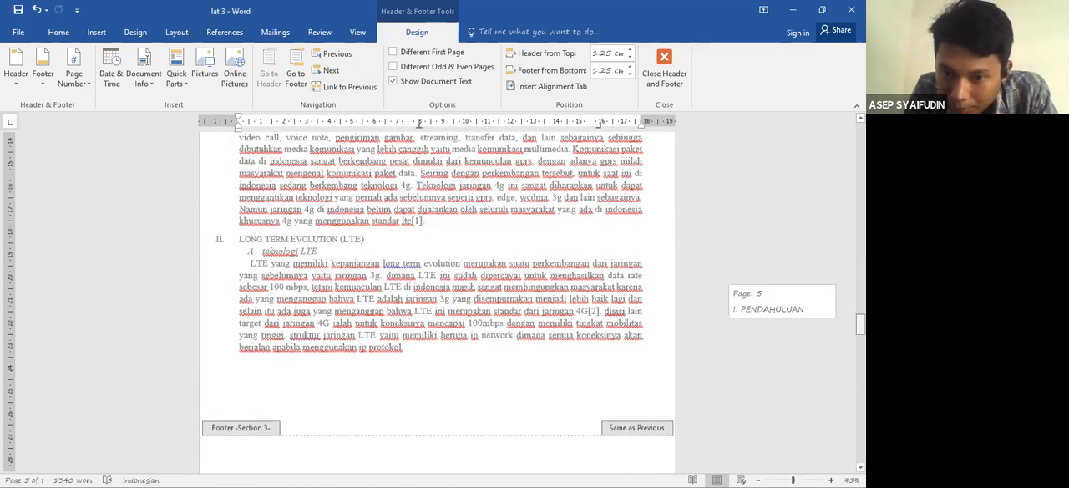
click(342, 89)
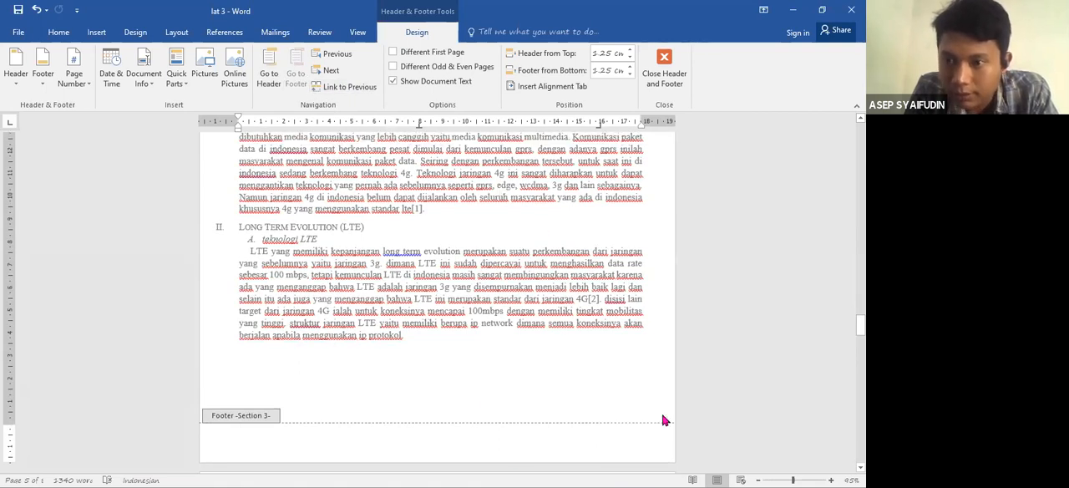
- View the cover and "DAFTAR ISI" pages side by side and reconnect the Section 2 header to the previous section
drag(860, 325, 860, 128)
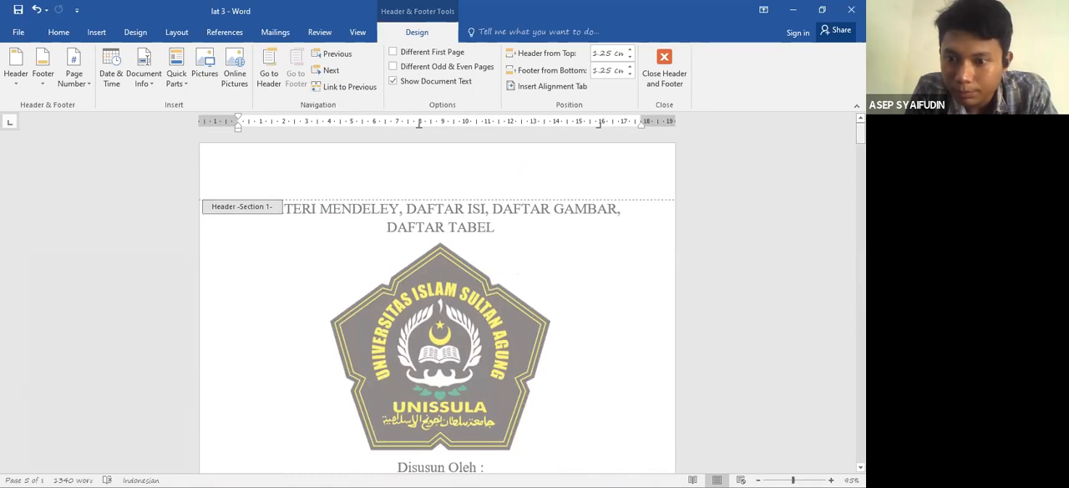
click(776, 474)
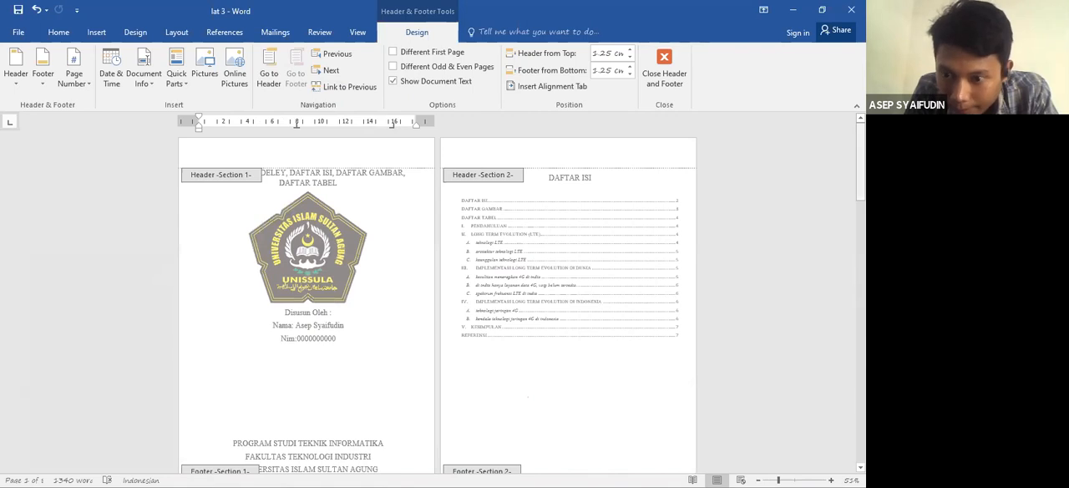
click(831, 479)
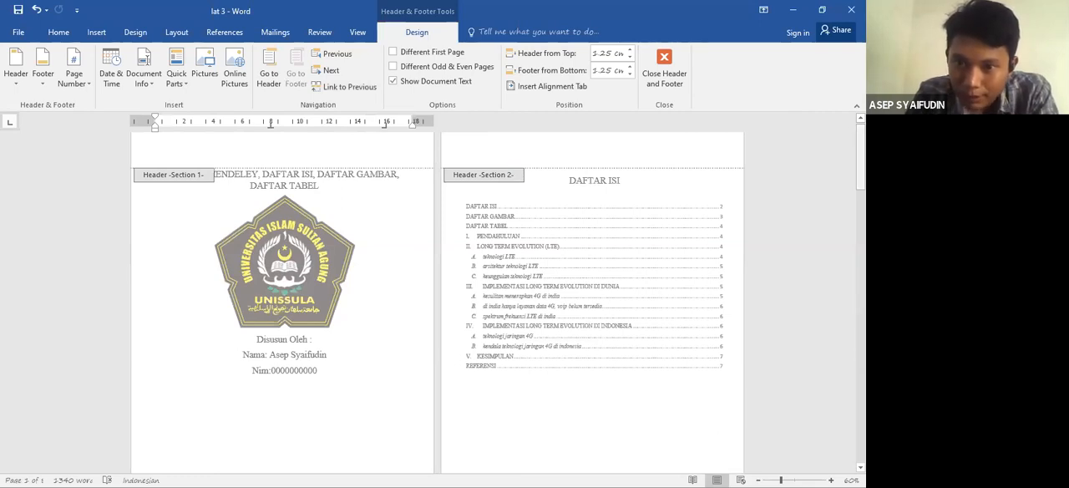
scroll(752, 151, down, 1)
click(460, 159)
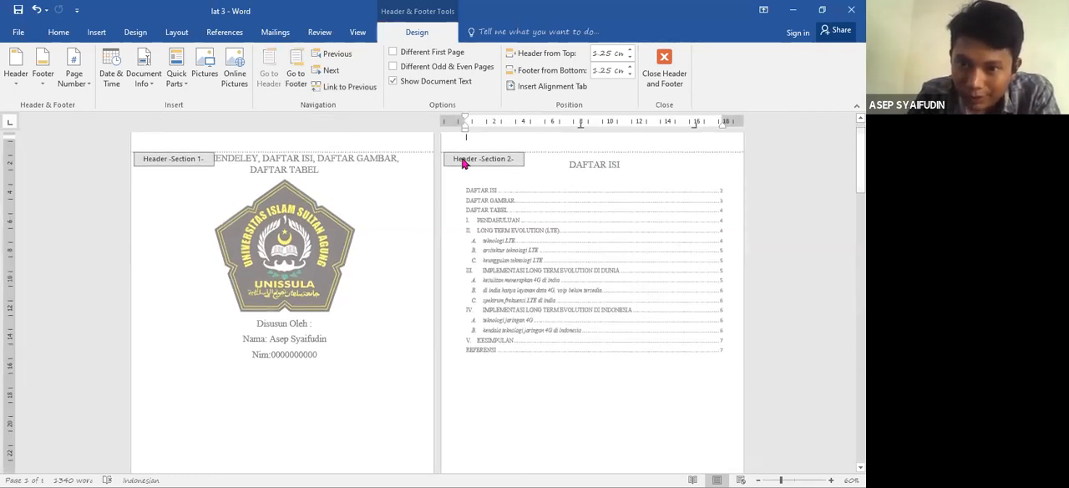
click(340, 87)
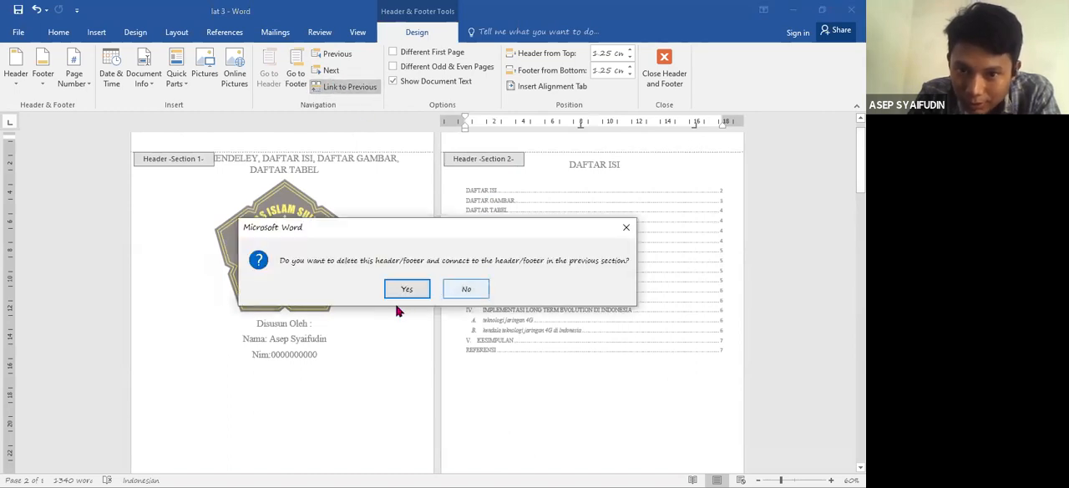
click(461, 289)
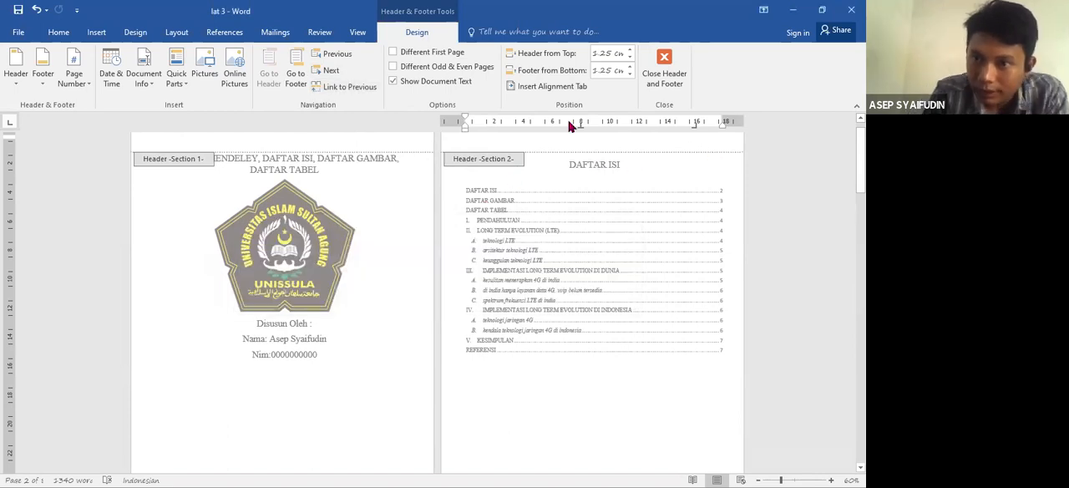
click(332, 87)
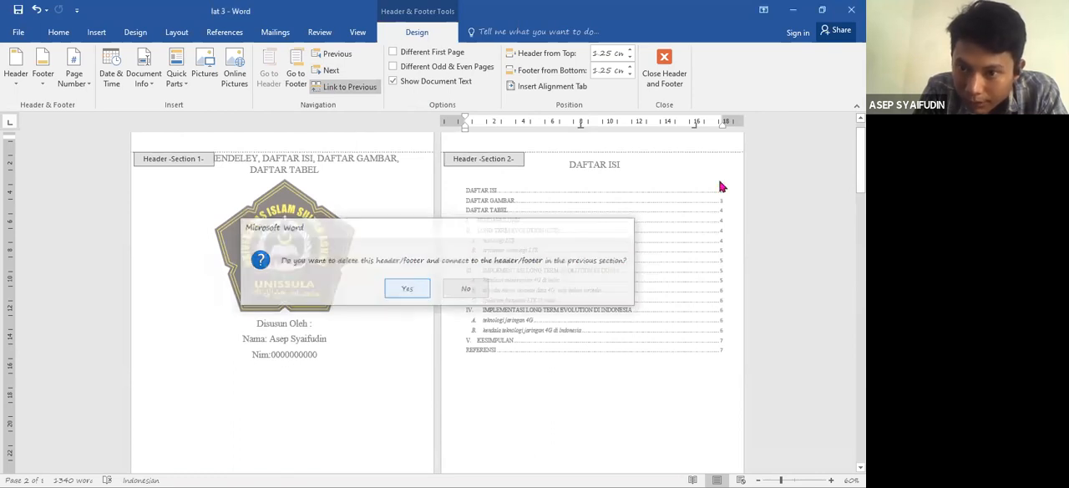
click(404, 289)
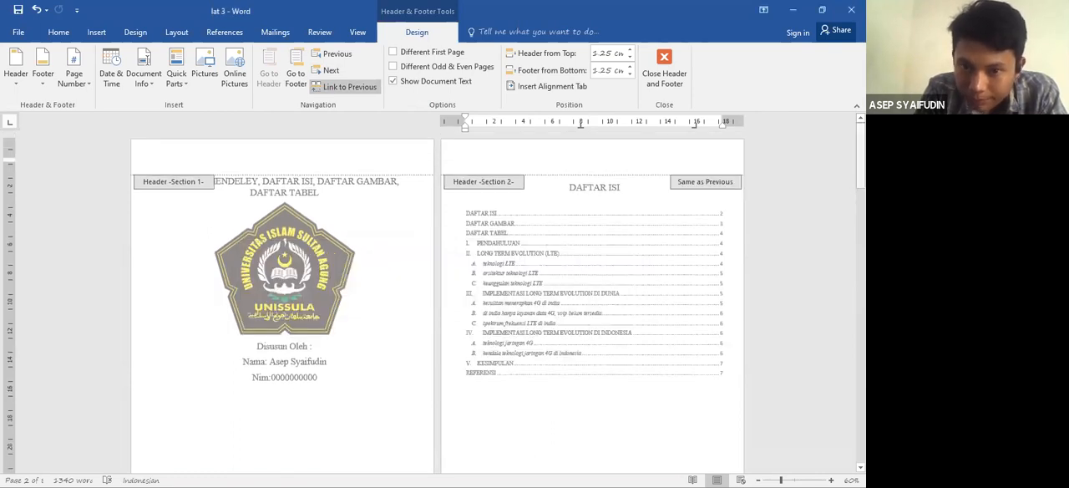
- Check the Section 2 header and footer labels and turn Link to Previous off again for the Section 2 header
scroll(434, 293, down, 10)
drag(860, 244, 860, 153)
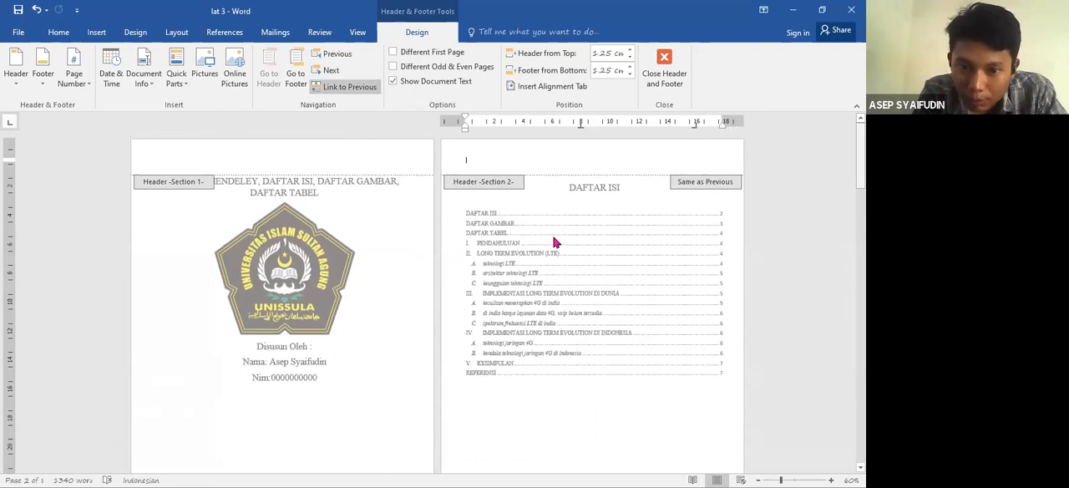
scroll(346, 280, down, 2)
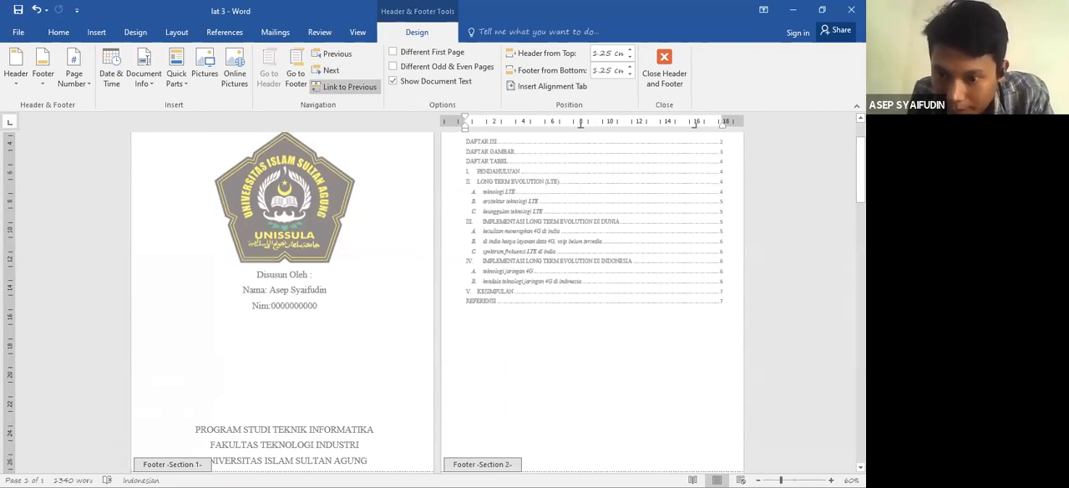
drag(860, 179, 859, 167)
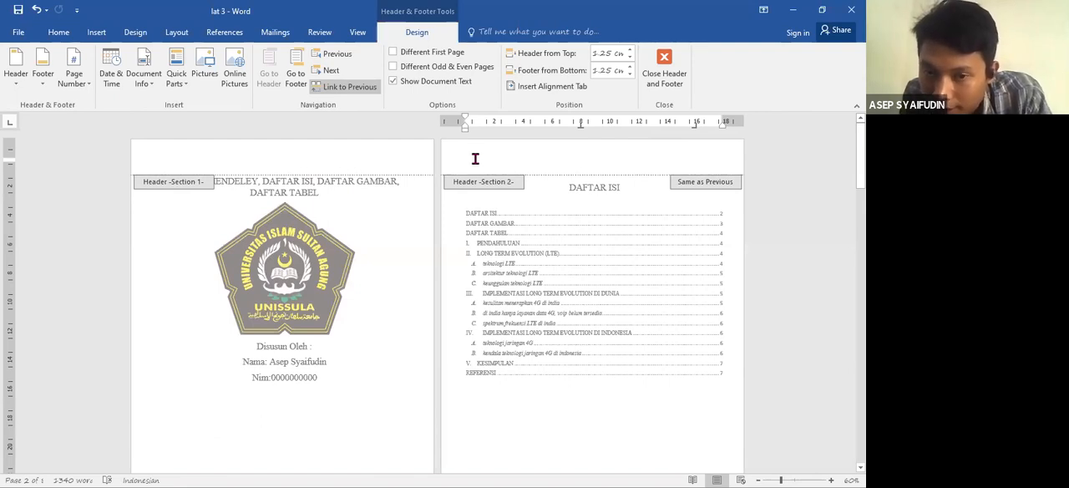
click(339, 88)
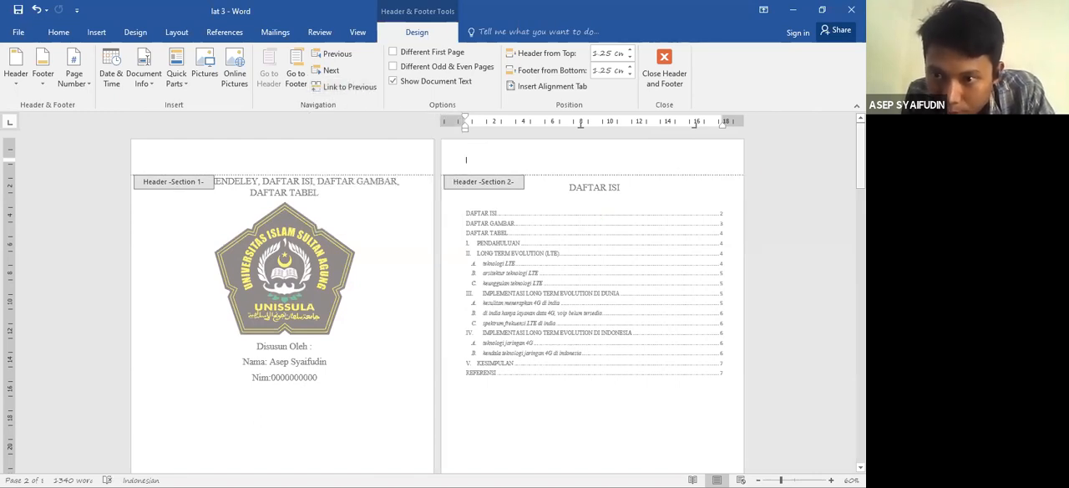
- Insert a centred Plain Number 2 page number at the page bottom in the Section 2 footer of the "DAFTAR ISI" page
mouse_move(860, 151)
mouse_down()
mouse_move(860, 294)
mouse_move(859, 158)
mouse_up()
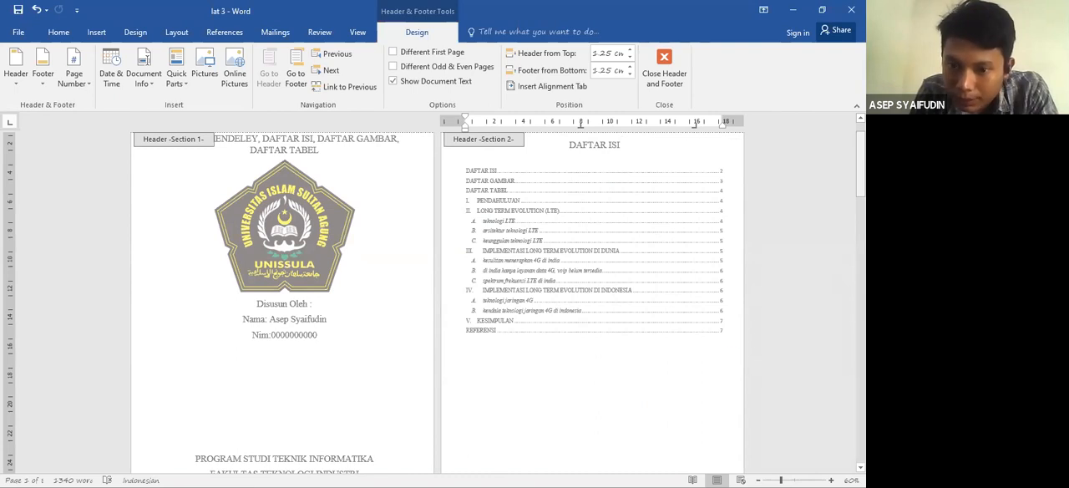
scroll(655, 394, down, 3)
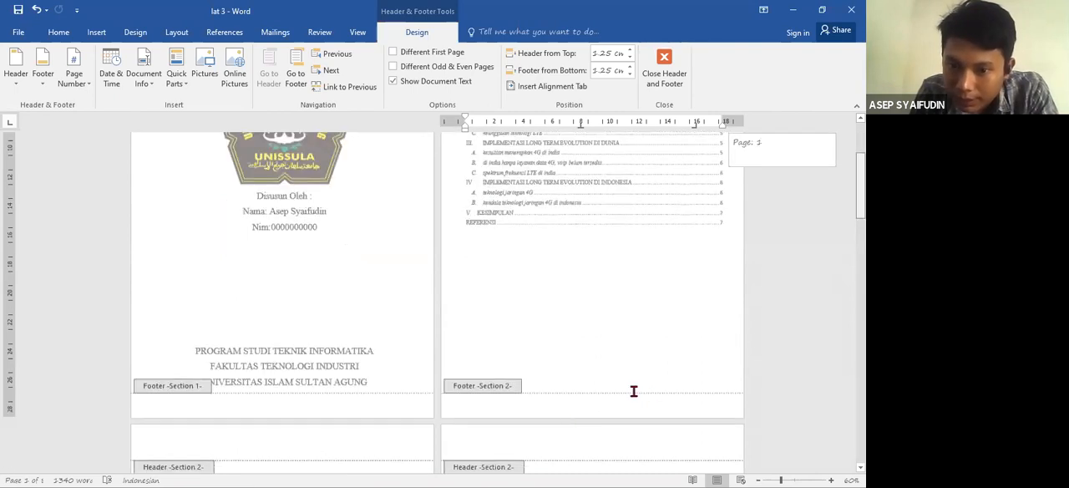
click(586, 402)
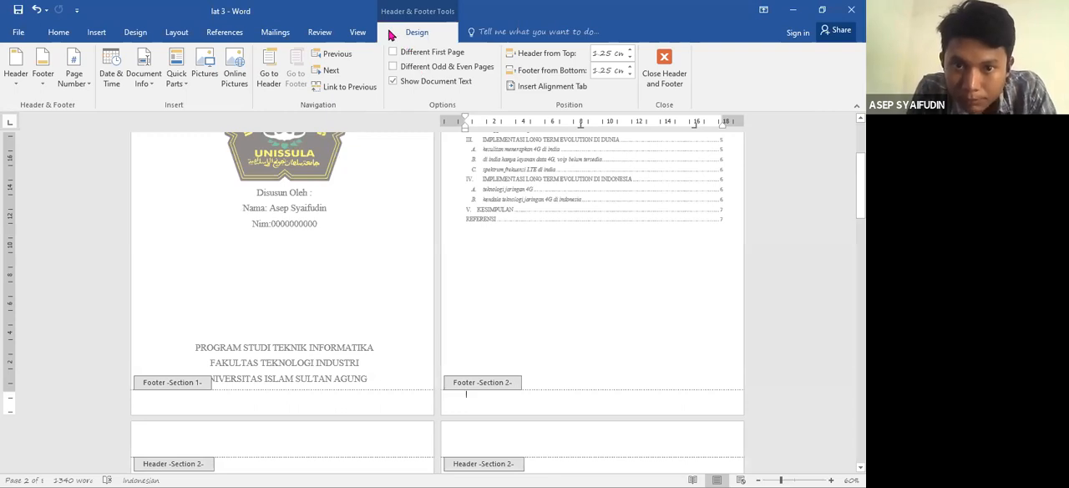
click(76, 83)
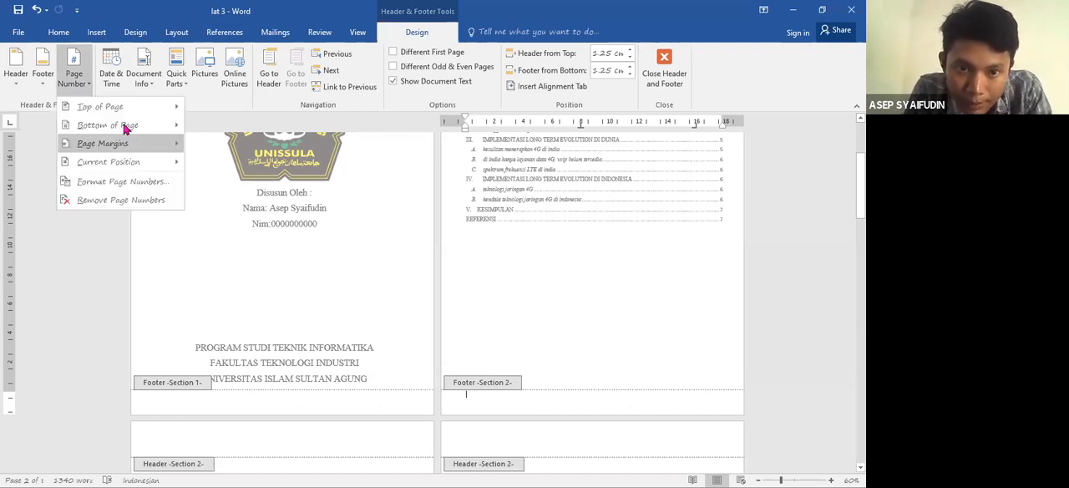
mouse_move(125, 125)
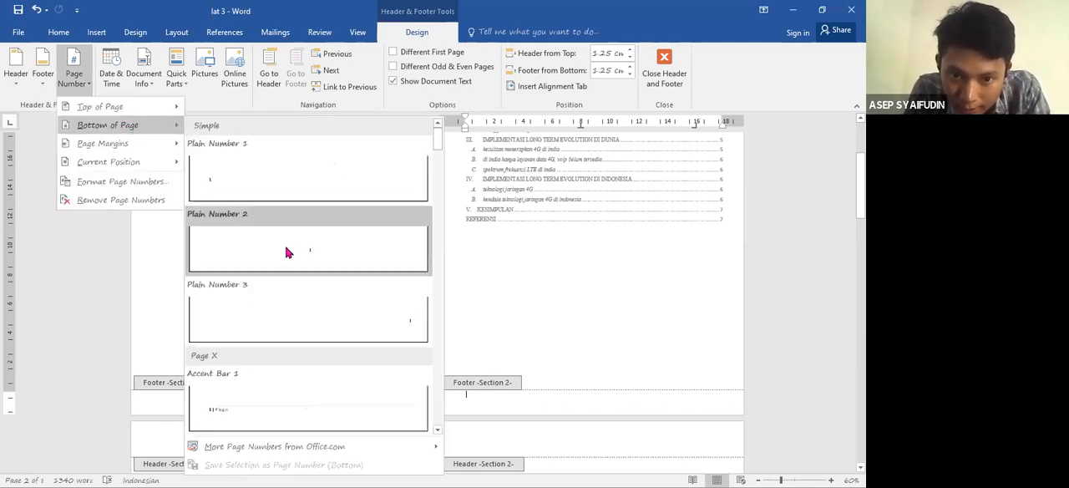
click(287, 252)
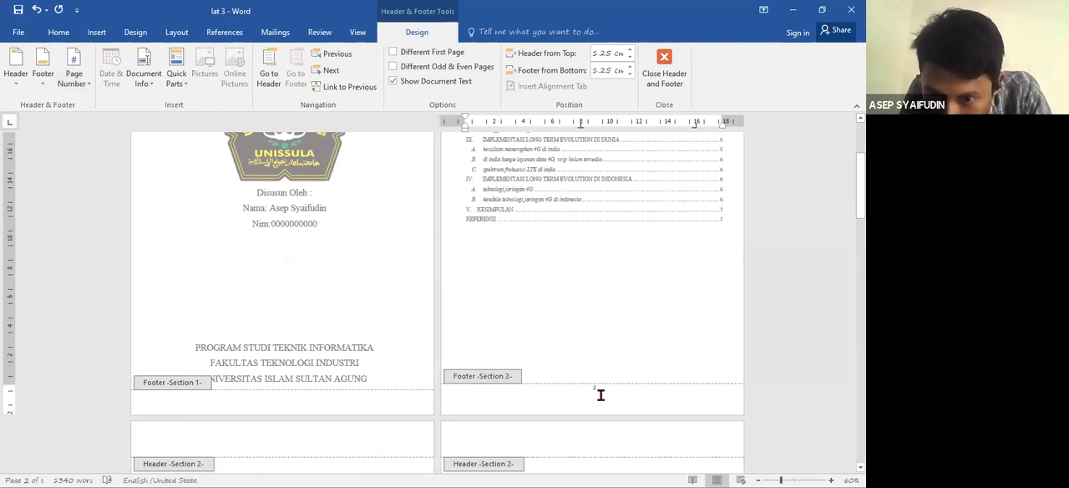
click(831, 475)
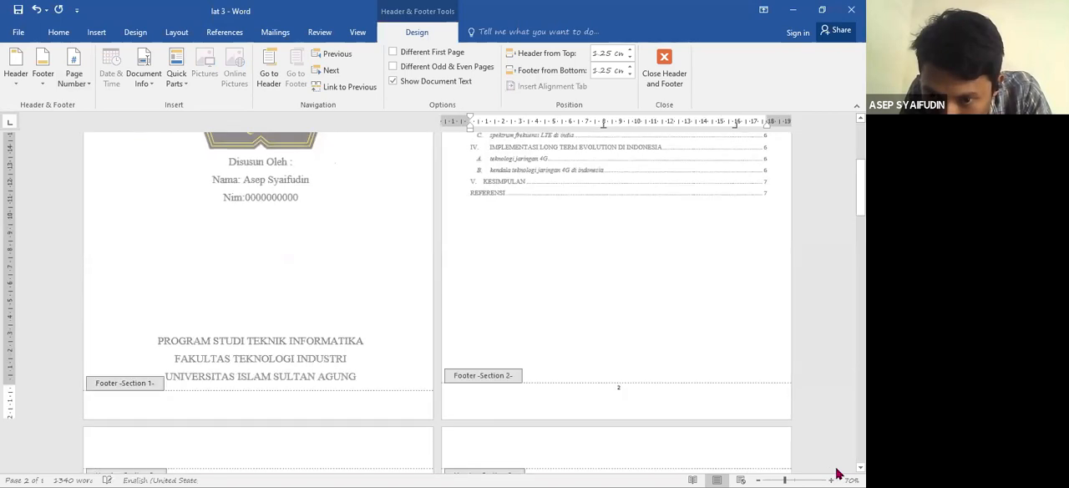
click(832, 474)
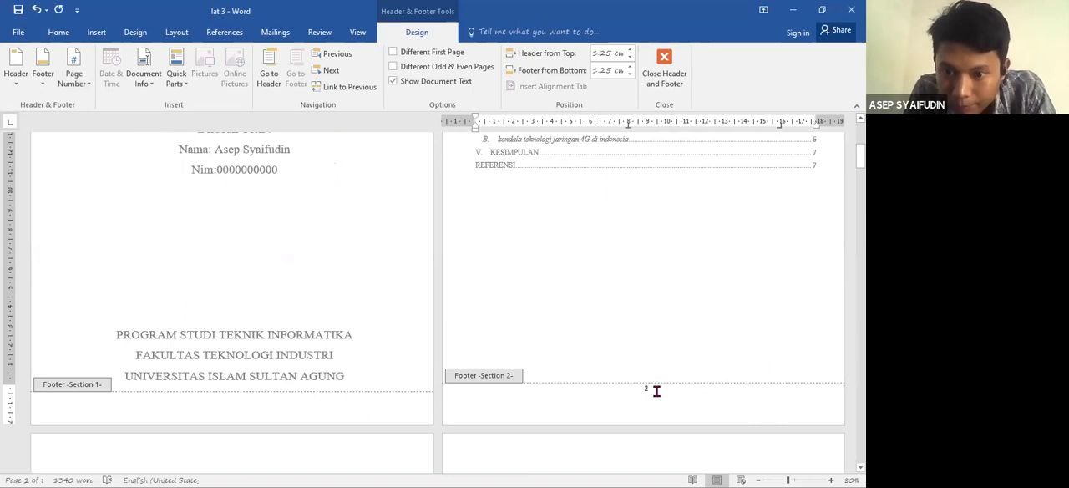
- Format the Section 2 page numbers as i, ii, iii and start the numbering at i
click(627, 396)
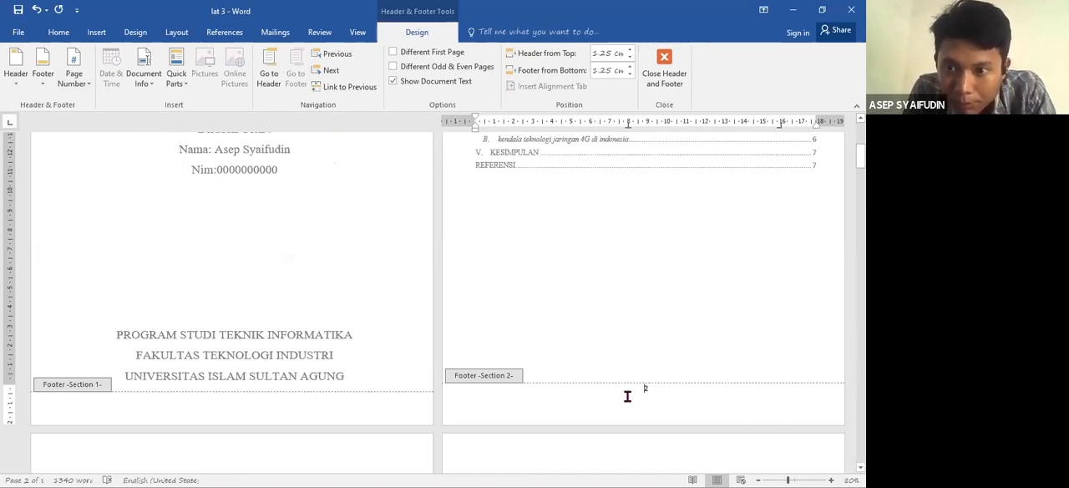
click(81, 87)
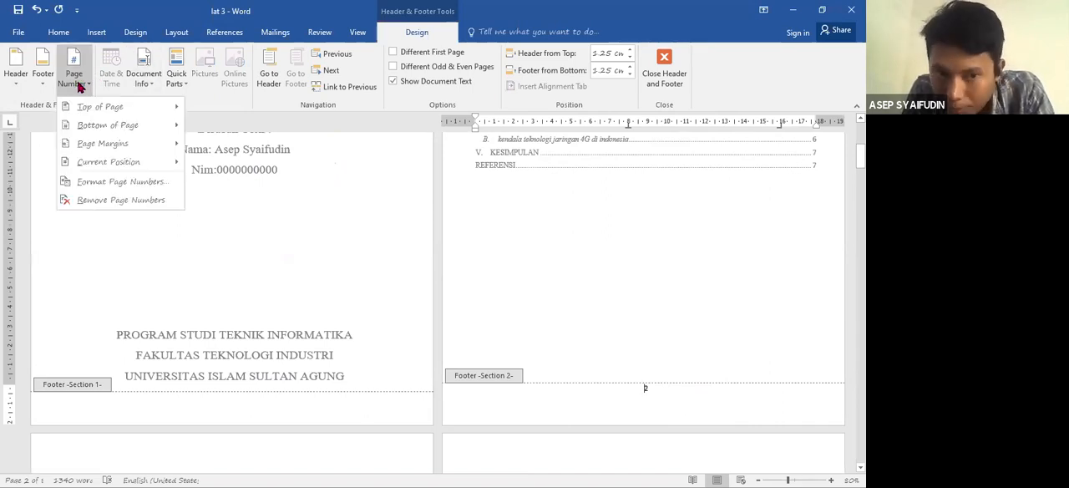
click(126, 188)
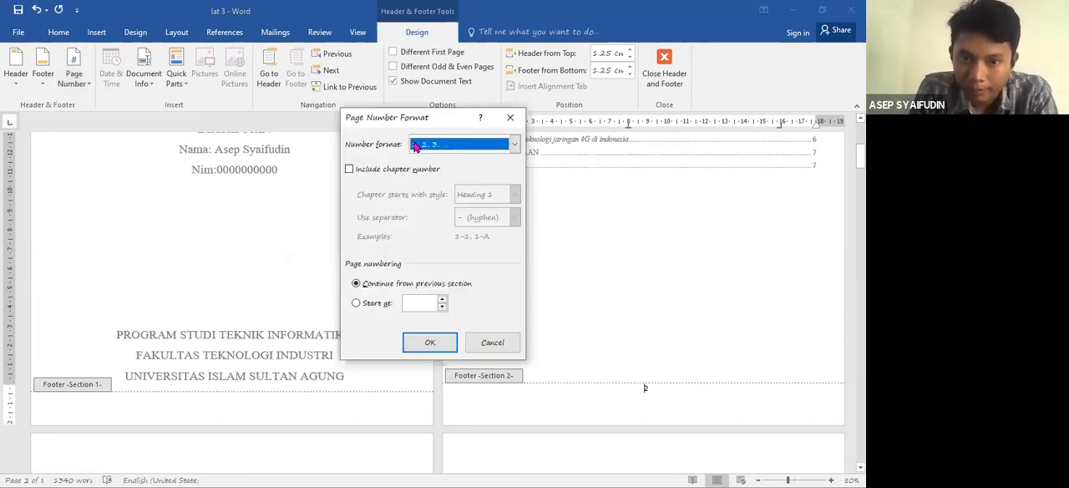
click(515, 146)
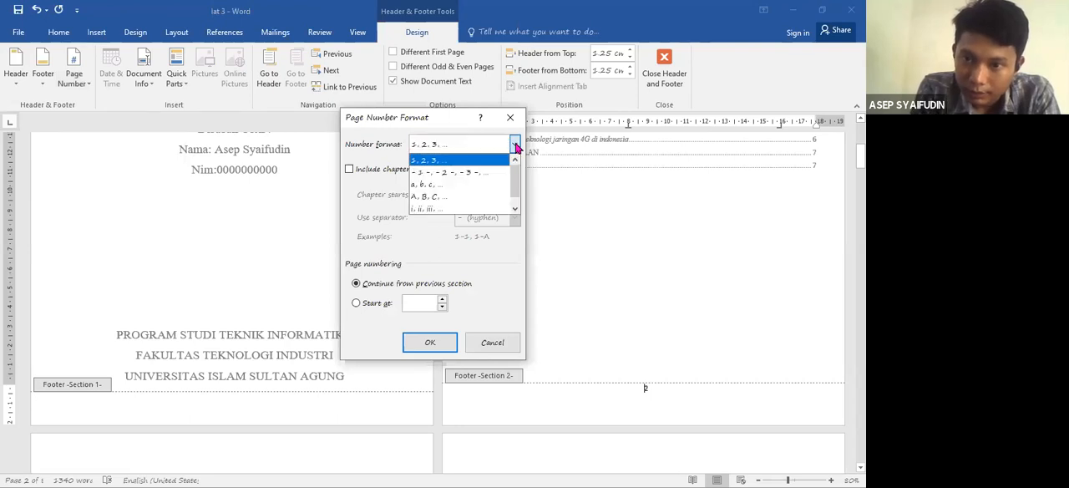
drag(515, 176, 473, 208)
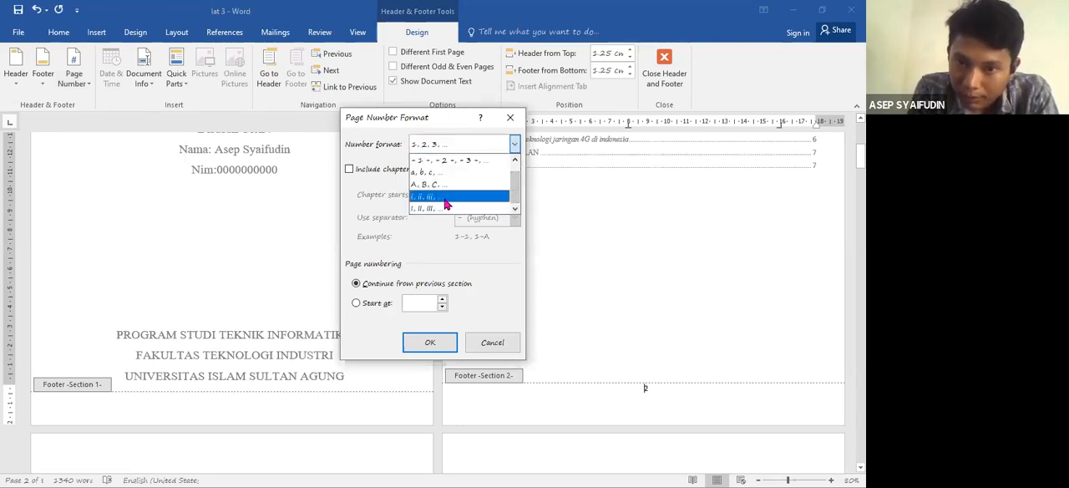
click(445, 198)
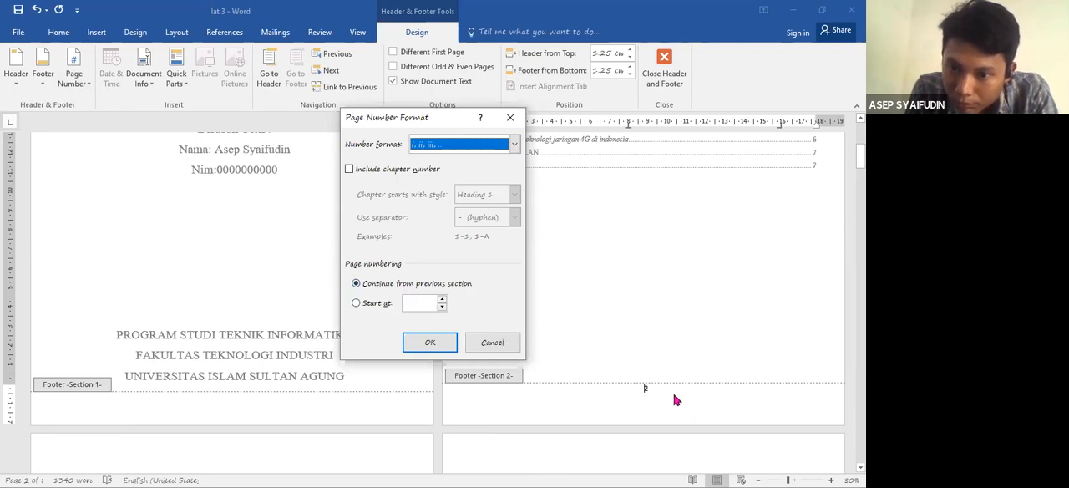
click(356, 304)
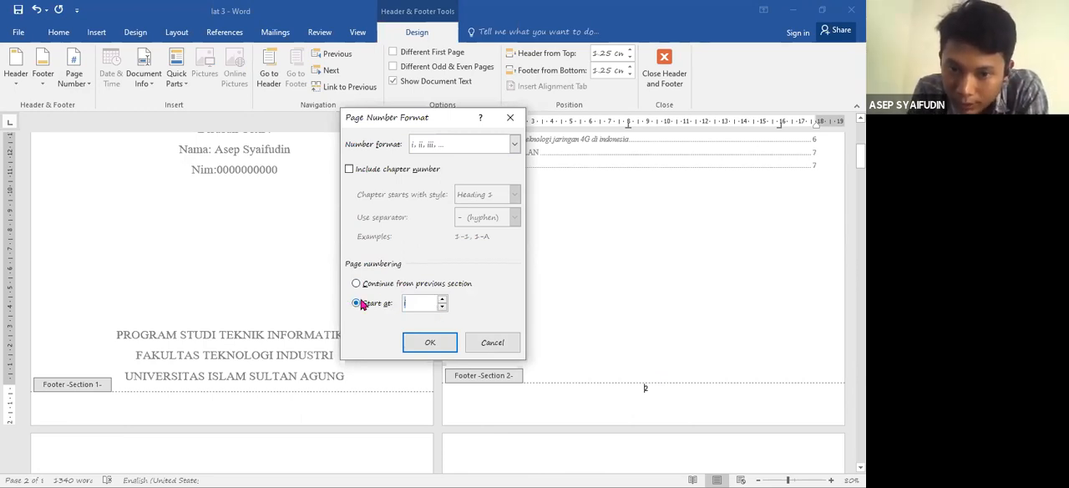
click(442, 300)
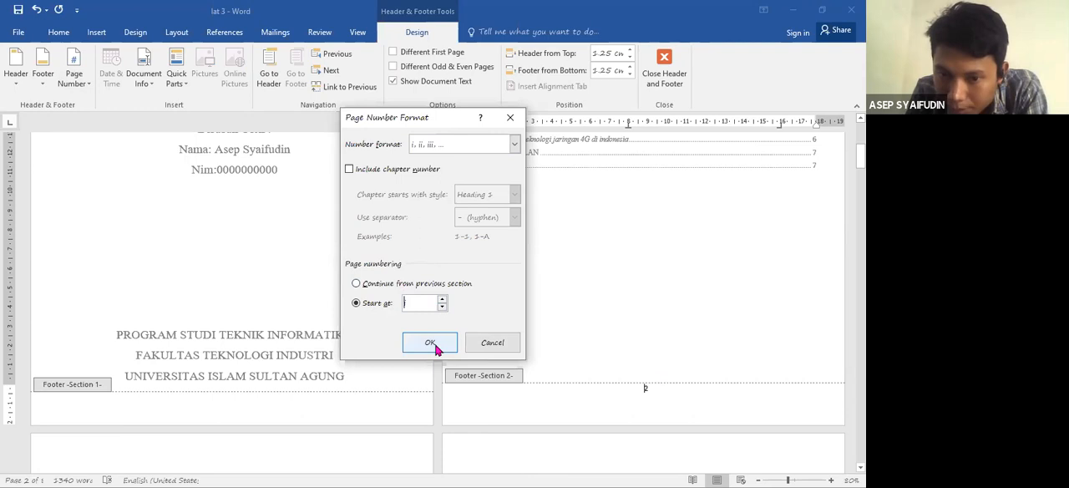
click(430, 343)
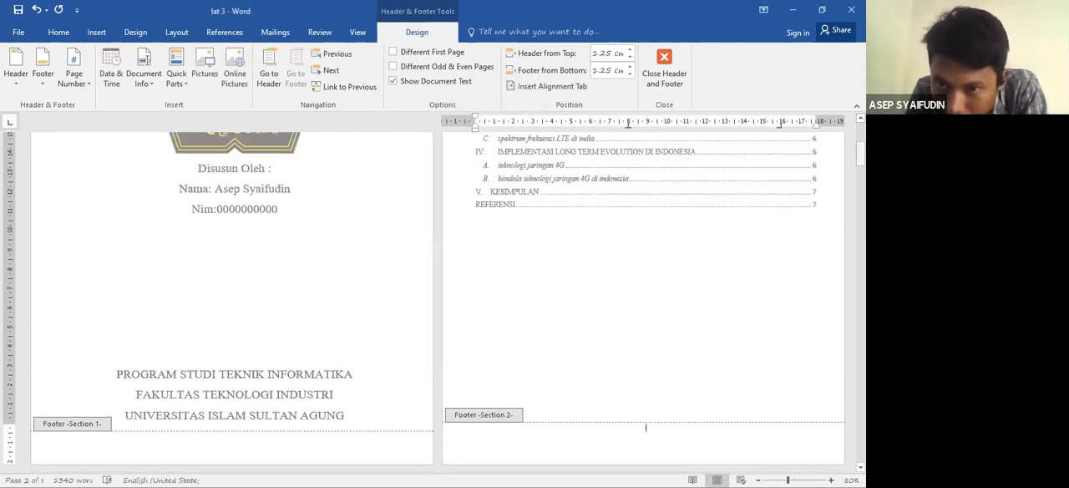
- Leave header and footer editing and return to the cover page
drag(860, 153, 860, 134)
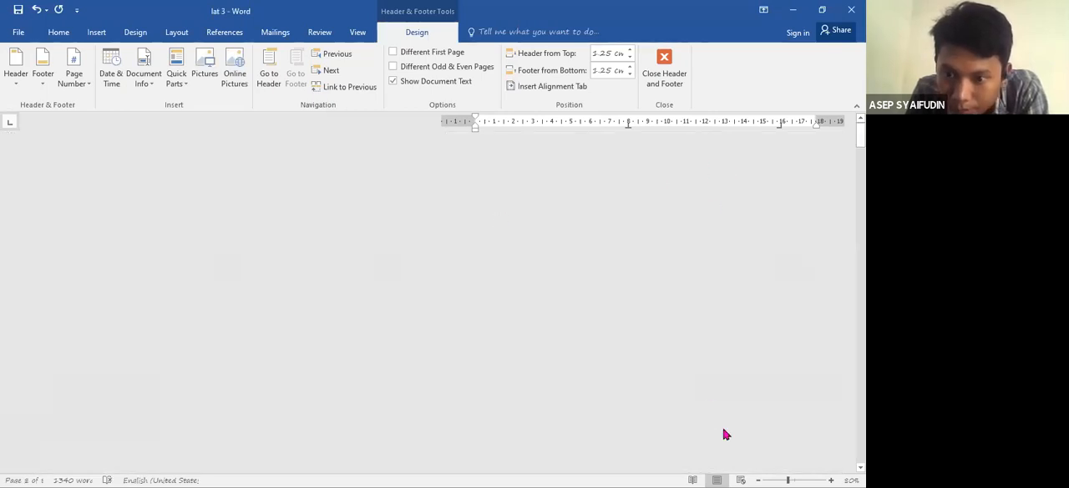
click(795, 474)
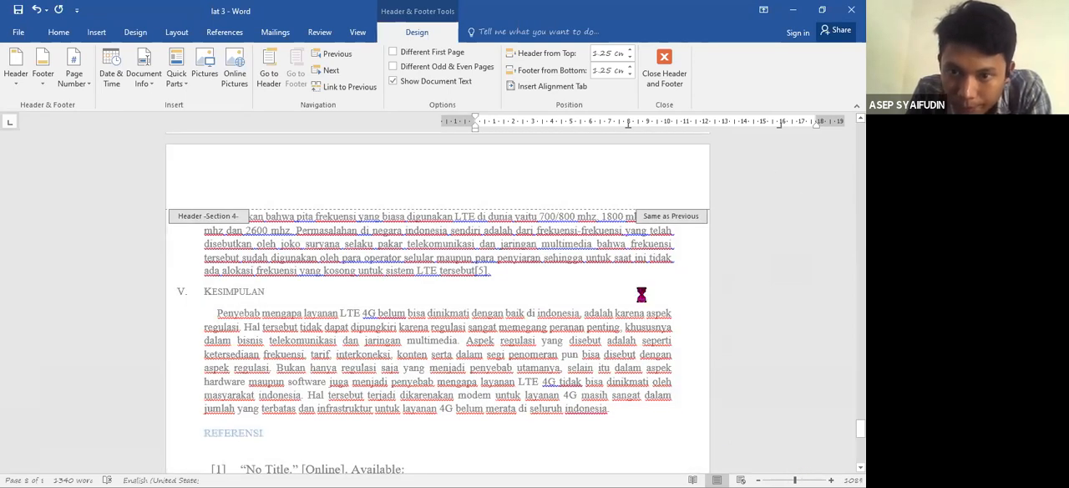
double_click(640, 296)
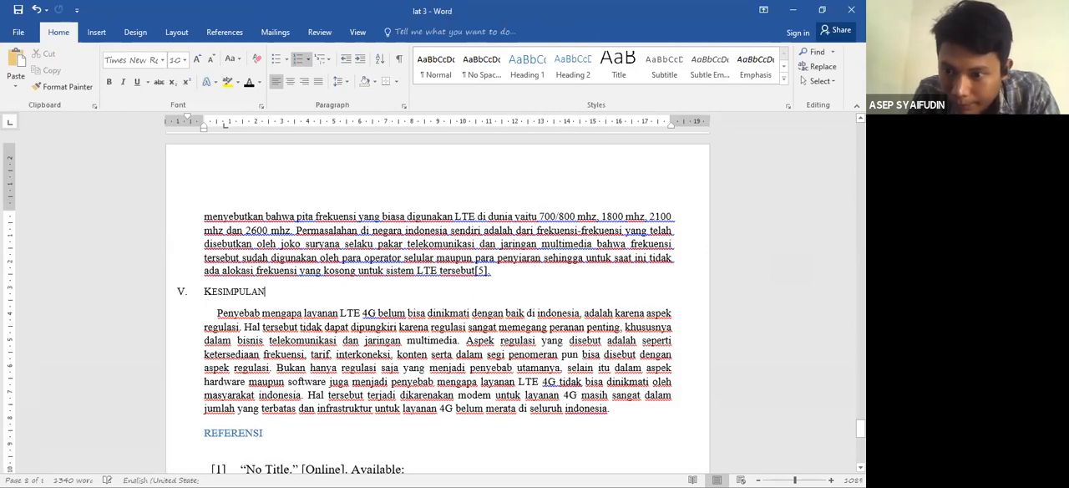
drag(860, 429, 860, 130)
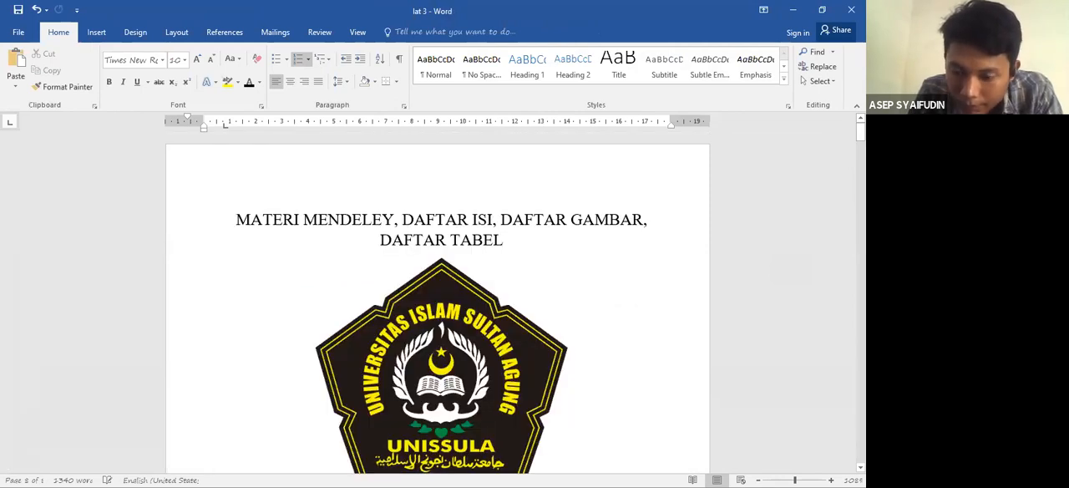
- Check the footer page numbers from the cover through the "DAFTAR ISI", "DAFTAR GAMBAR" and table list pages to the paper title page
scroll(441, 334, down, 8)
click(298, 416)
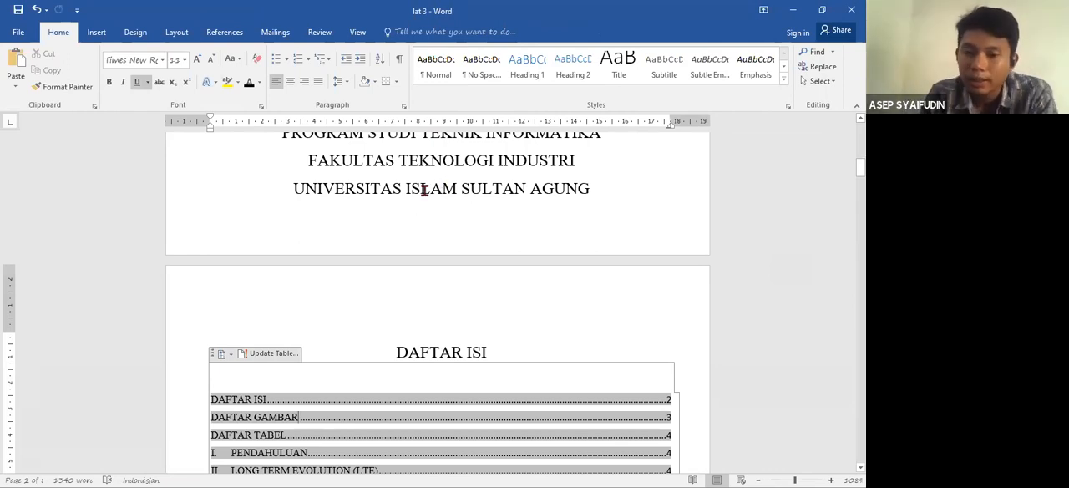
key(Down)
key(Down)
key(Down)
key(Down)
key(Down)
key(Down)
key(Down)
key(Down)
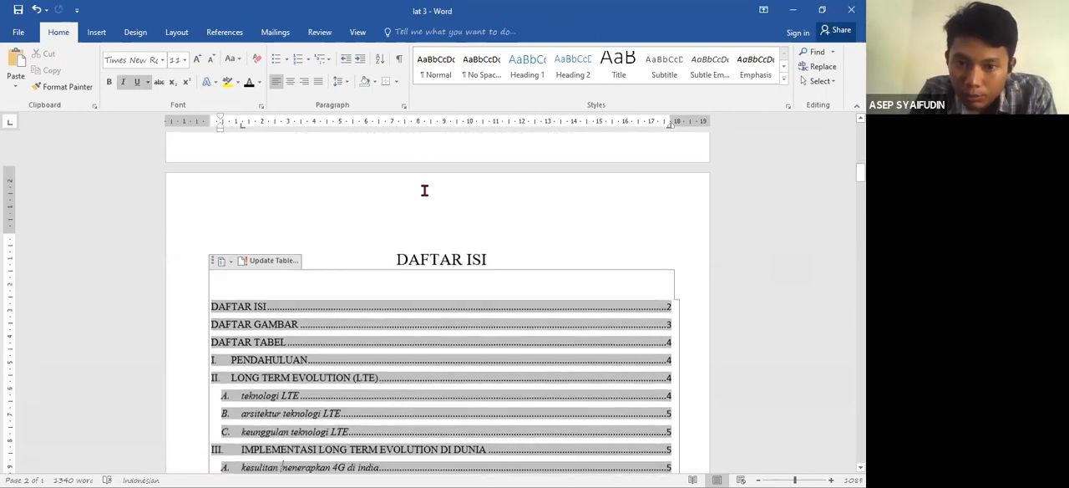
key(Down)
key(Down)
key(Down)
key(Down)
key(Down)
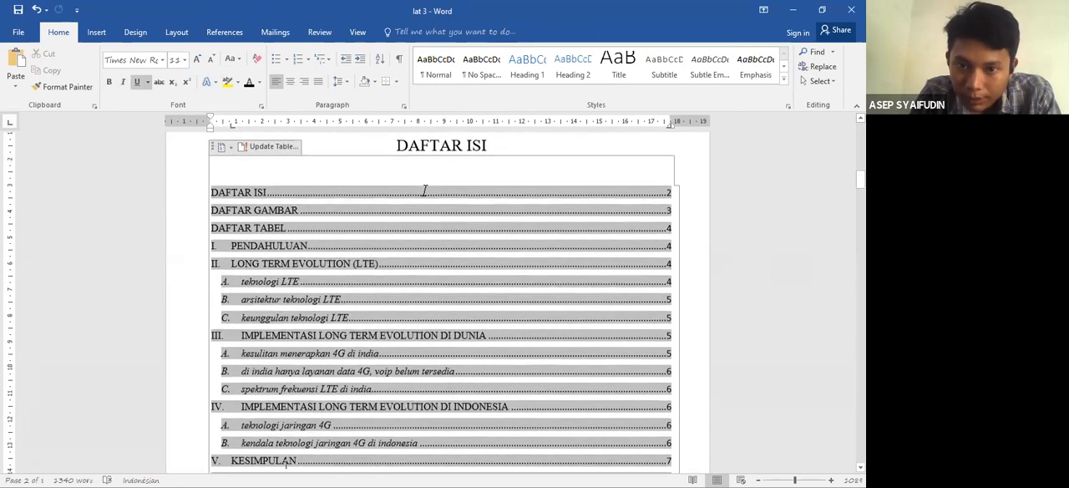
key(Down)
key(Down)
key(Down)
key(Down)
key(Down)
key(Down)
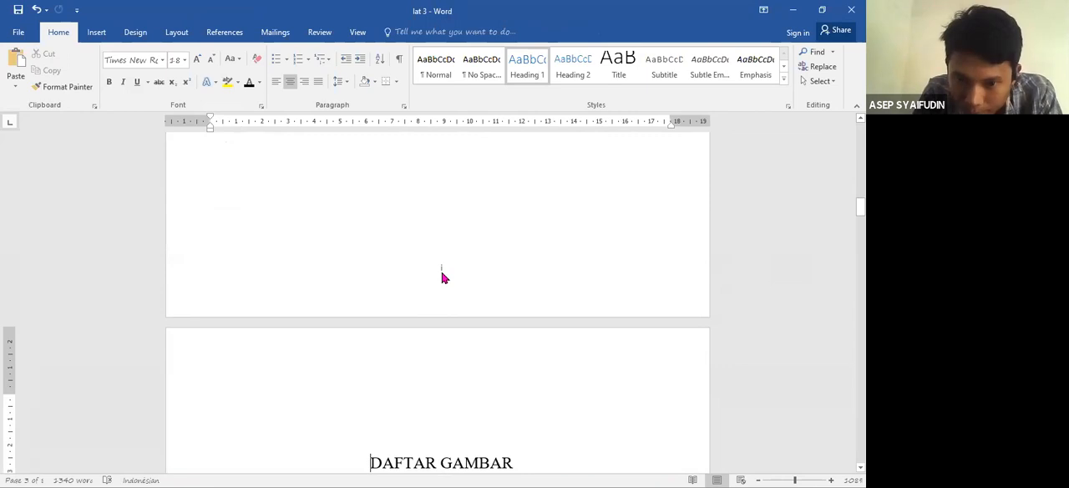
key(Down)
key(Down)
key(Down)
key(Down)
key(Down)
key(Down)
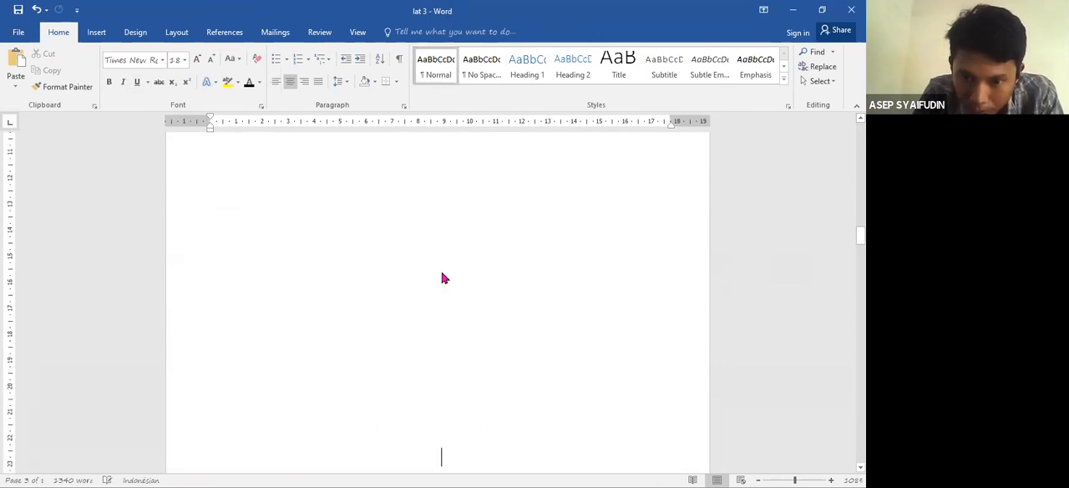
key(Down)
key(Down)
key(Down)
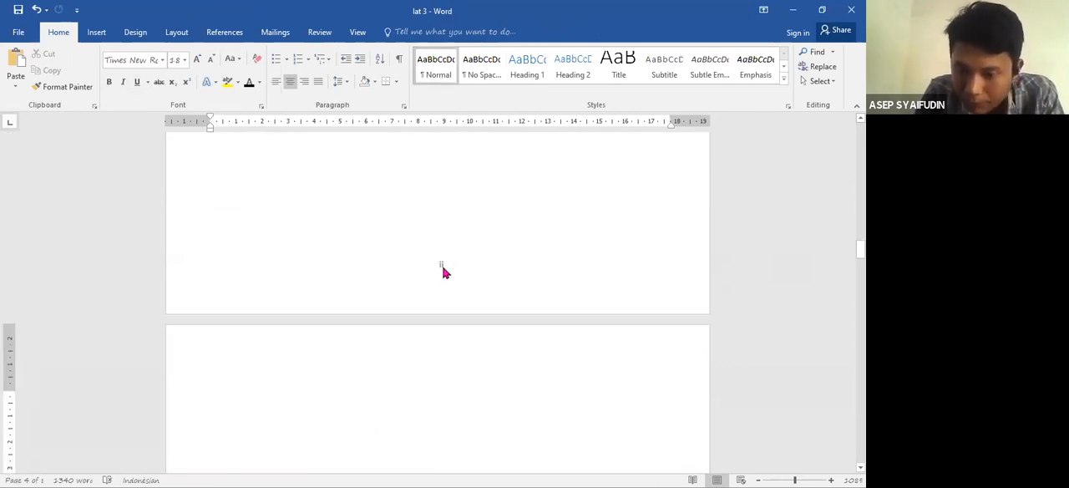
key(Down)
key(Down)
key(Down)
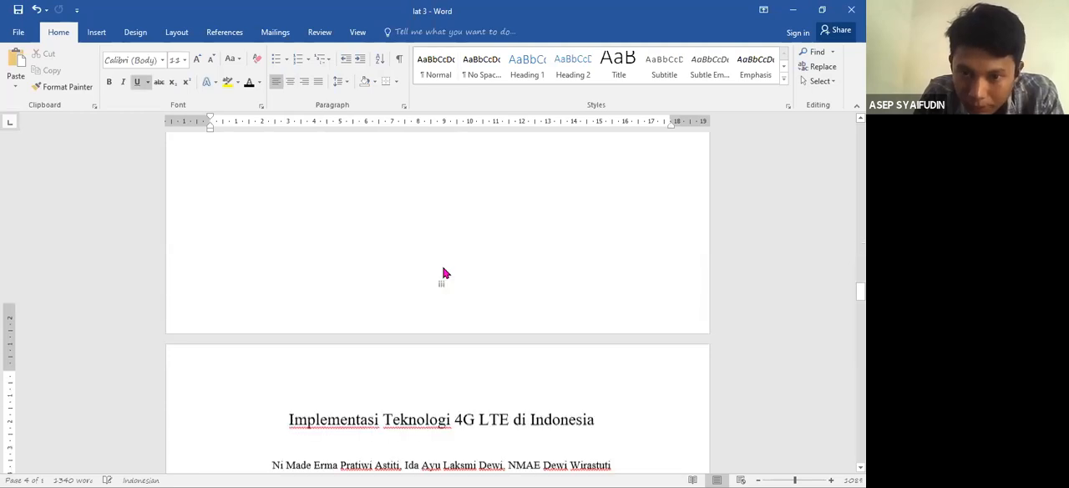
key(Down)
key(Down)
key(Down)
key(Down)
key(Down)
key(Down)
key(Down)
key(Down)
key(Down)
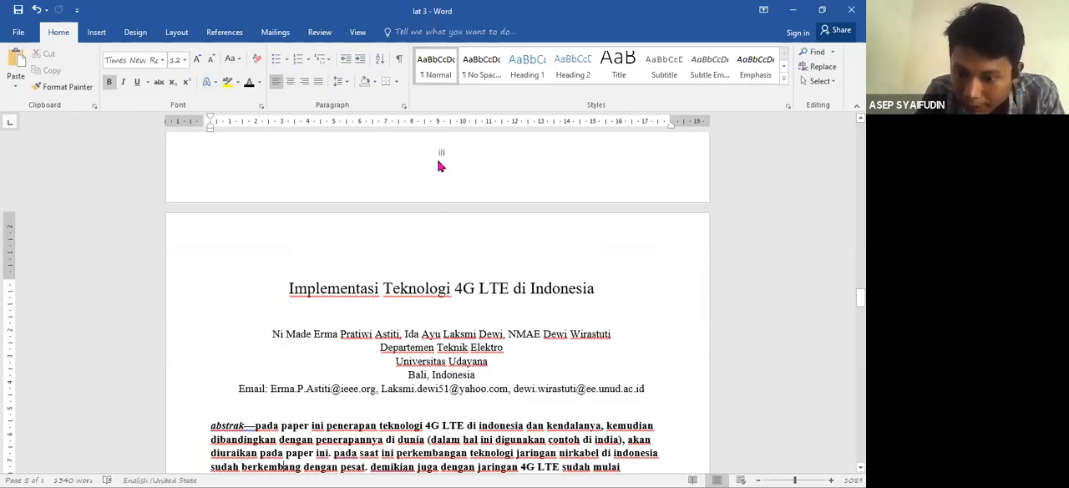
- Open the Section 3 footer on the first page of the paper for editing
scroll(438, 162, down, 5)
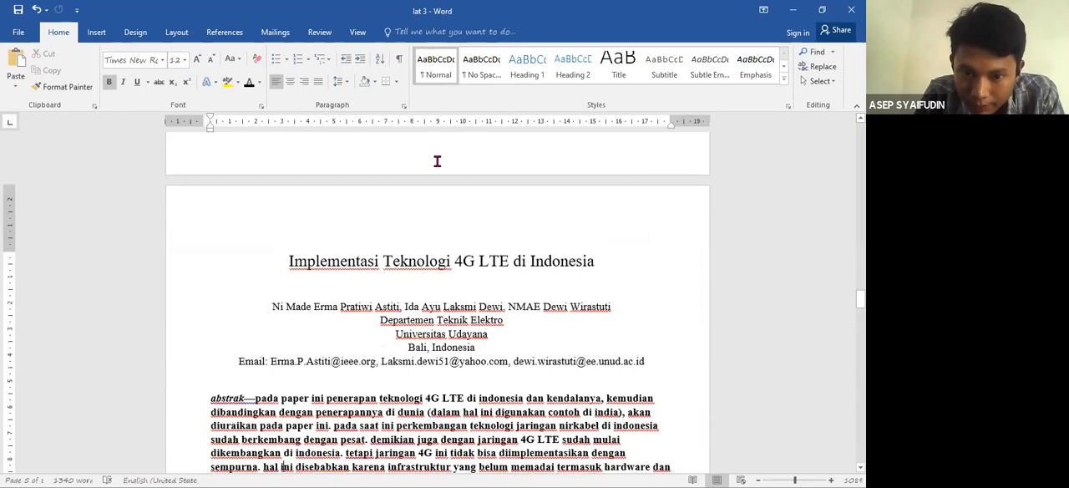
key(Down)
key(Down)
key(Down)
key(Down)
key(Down)
key(Down)
key(Down)
key(Down)
key(Down)
key(Down)
key(Down)
key(Down)
key(Down)
key(Down)
key(Down)
key(Down)
key(Down)
key(Down)
key(Down)
key(Down)
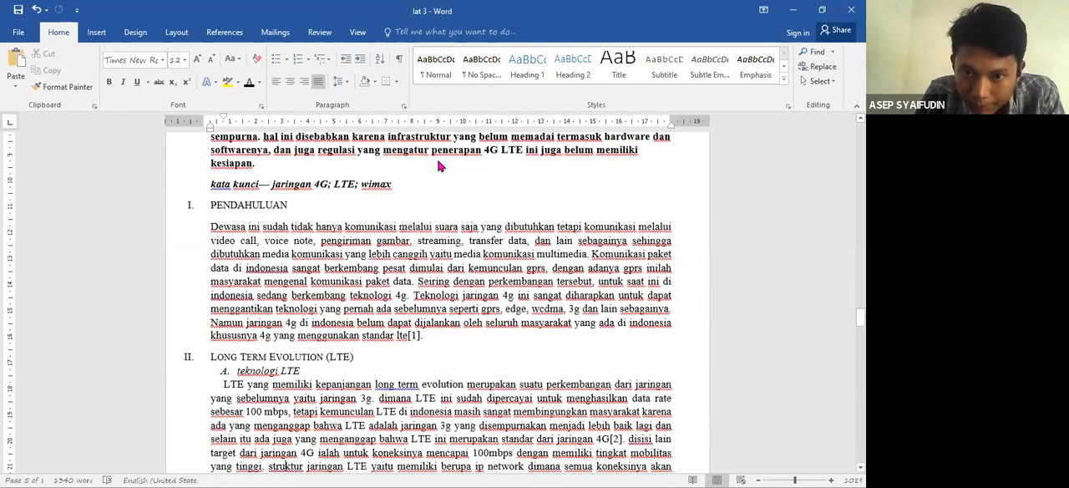
key(Up)
key(Up)
key(Up)
key(Up)
key(Up)
key(Up)
key(Up)
key(Up)
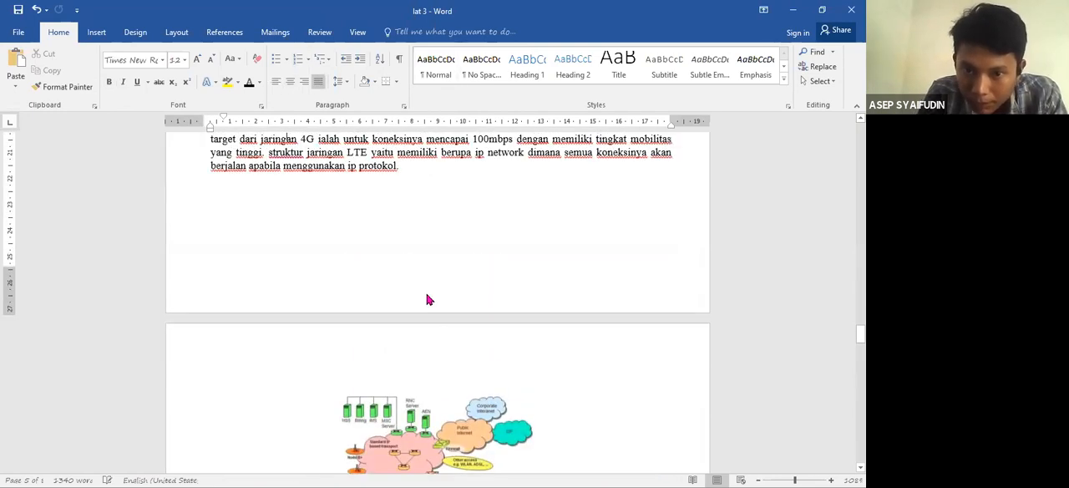
double_click(428, 298)
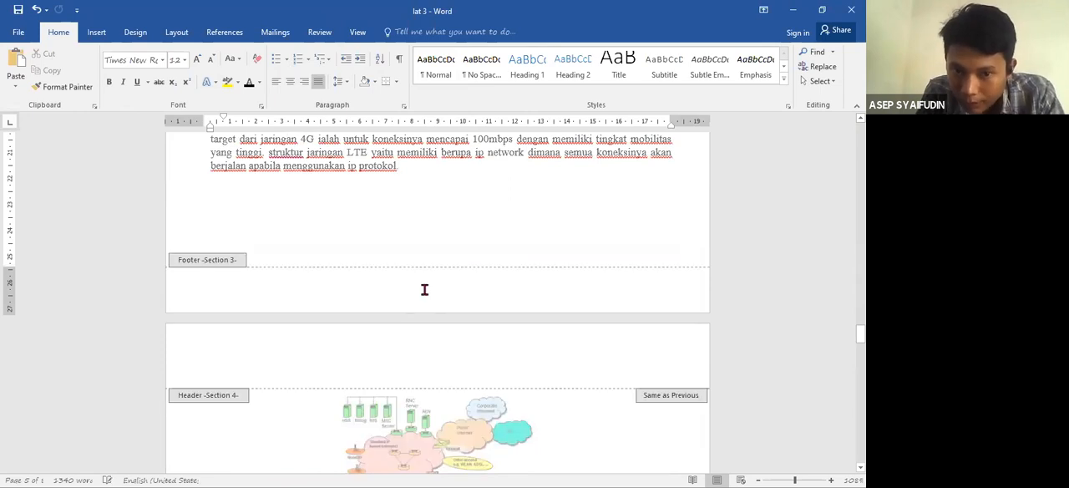
- Set the document zoom to 70% so that two pages show side by side
click(757, 476)
click(758, 476)
click(757, 476)
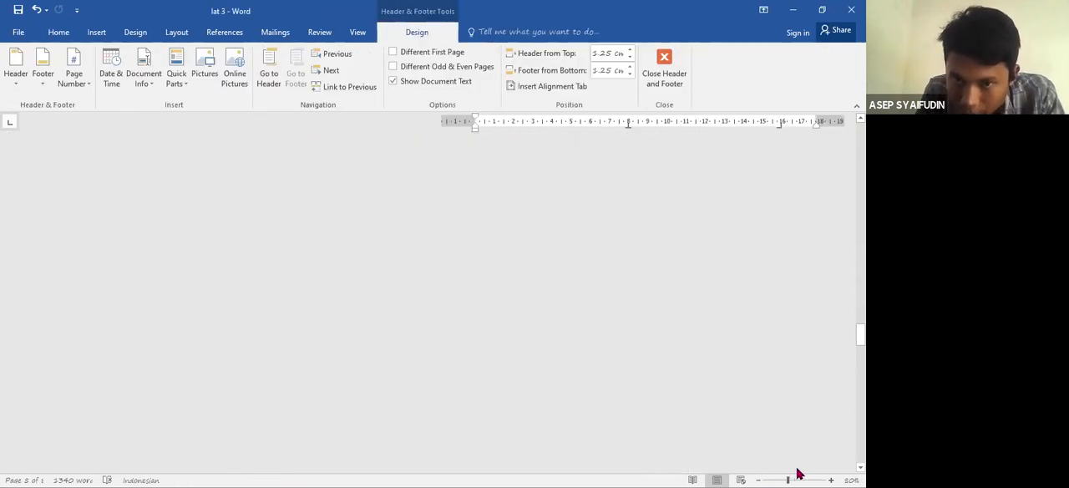
scroll(628, 124, up, 15)
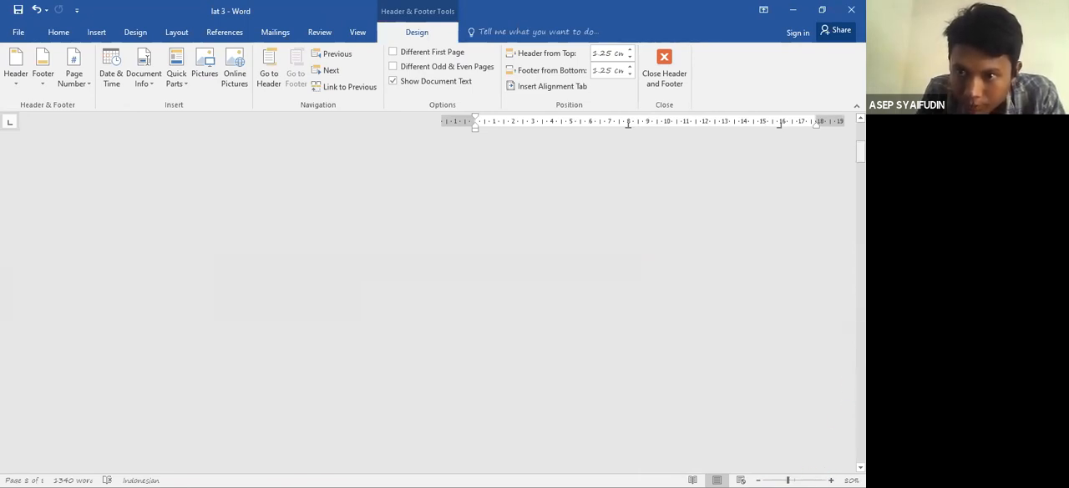
scroll(628, 124, up, 4)
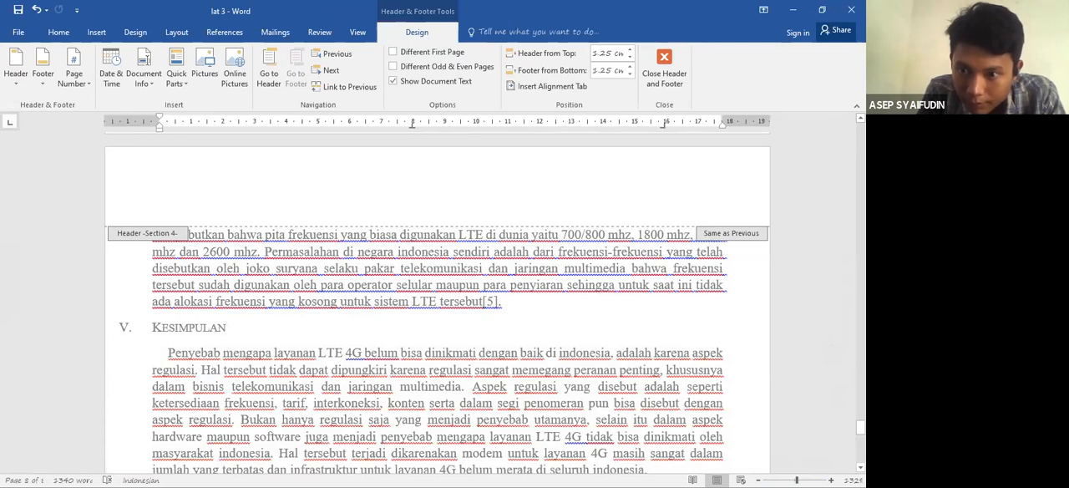
drag(860, 427, 860, 150)
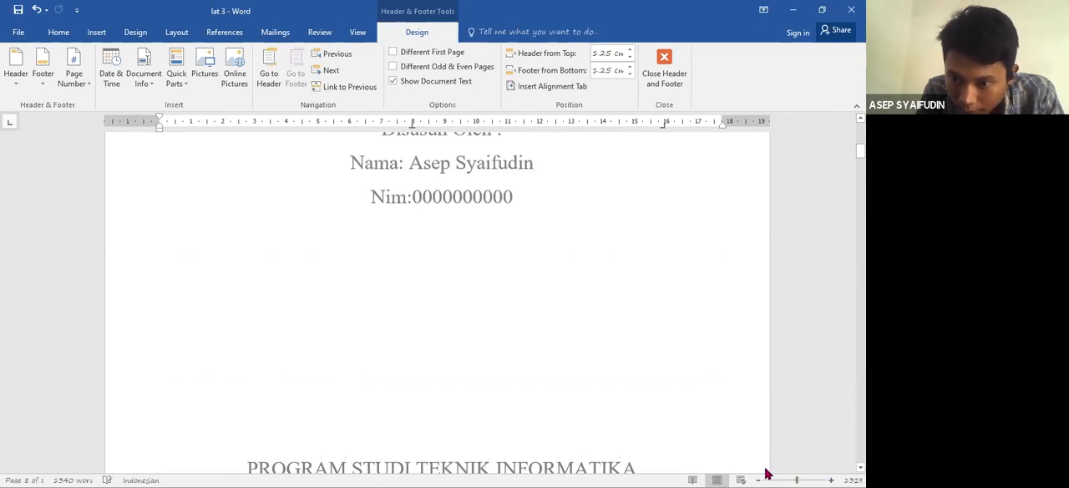
click(765, 475)
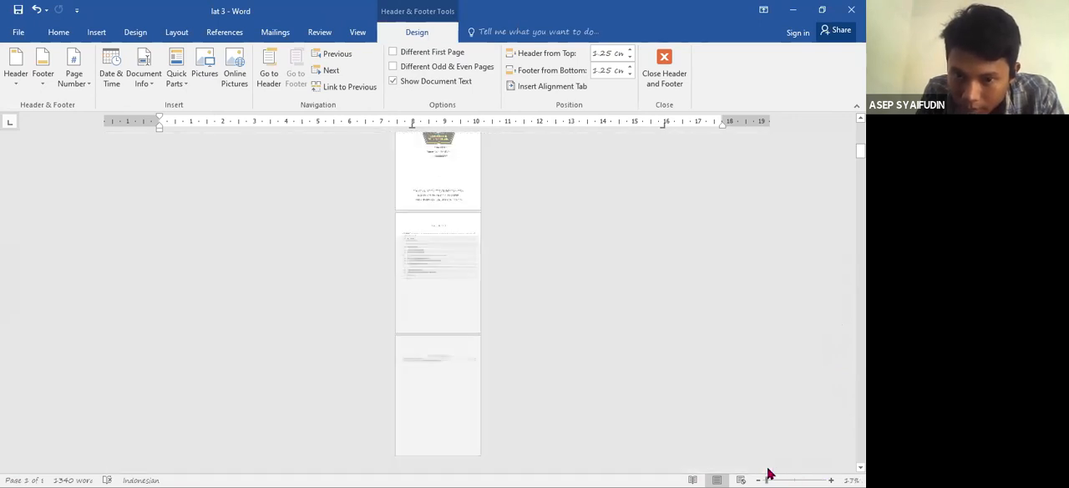
click(830, 476)
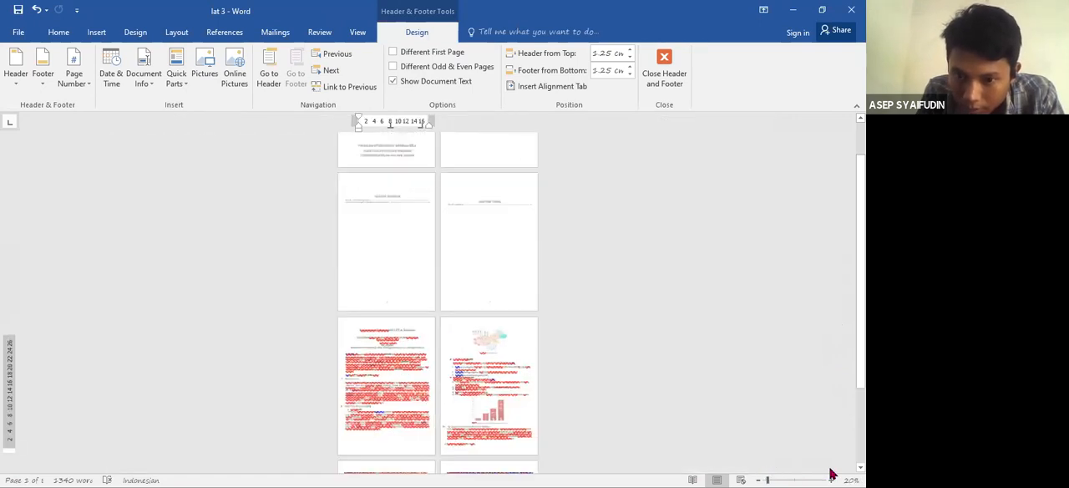
click(831, 476)
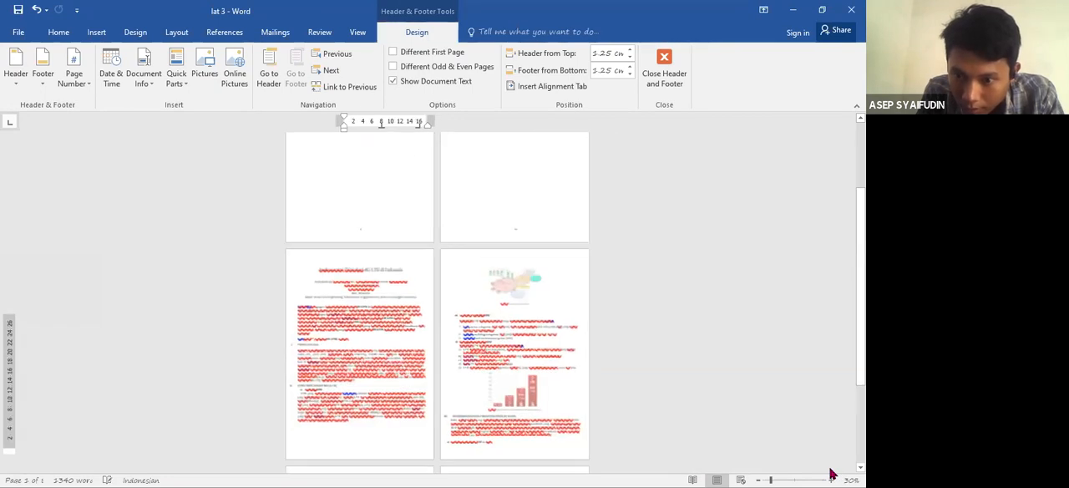
click(831, 476)
click(831, 476)
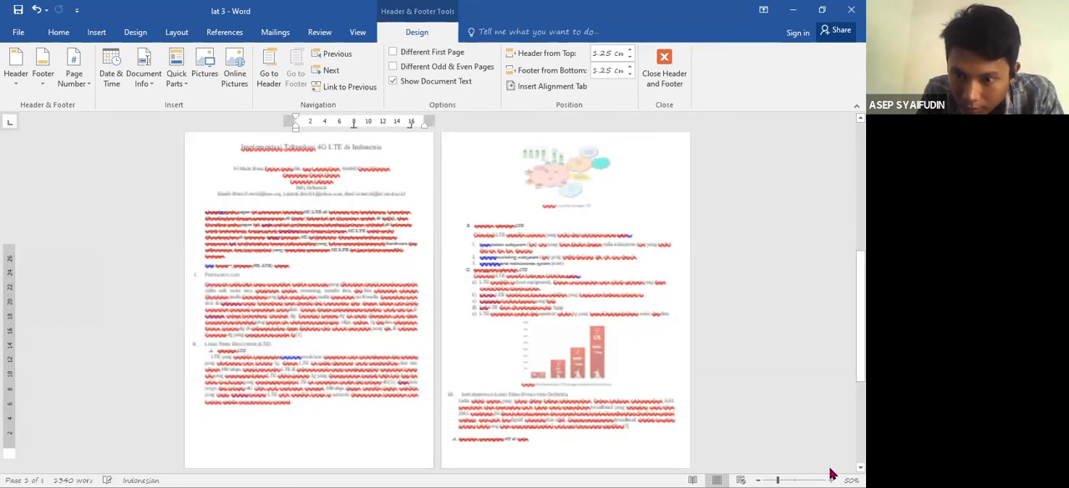
click(830, 475)
click(759, 476)
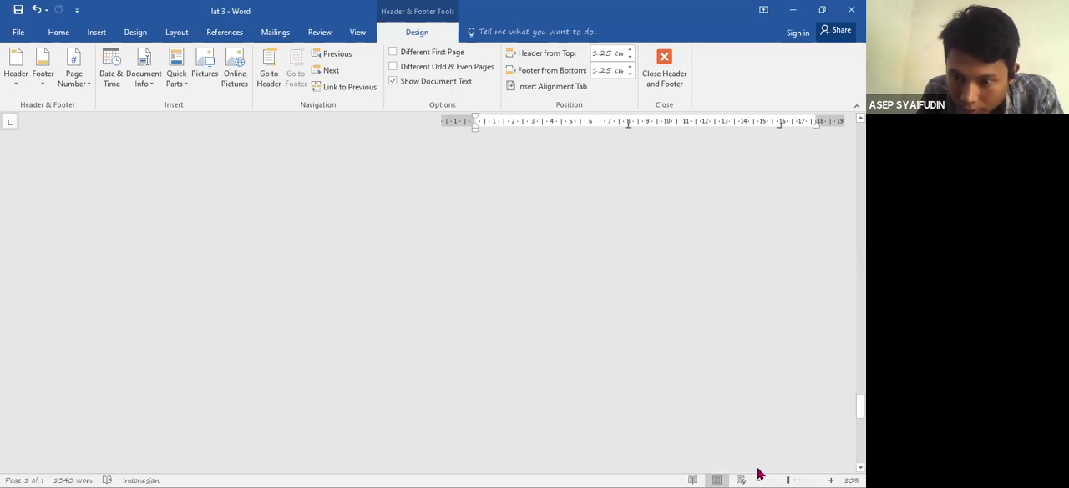
click(759, 476)
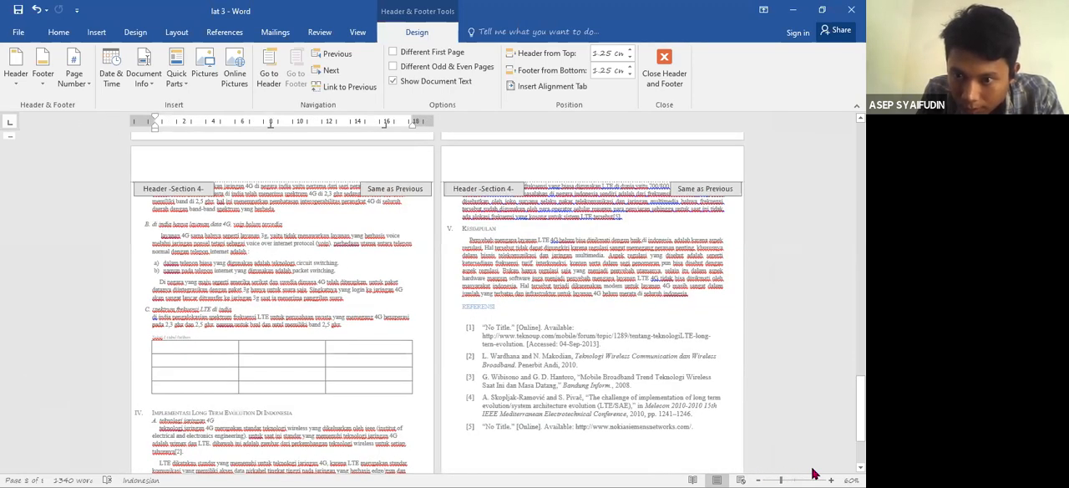
click(831, 480)
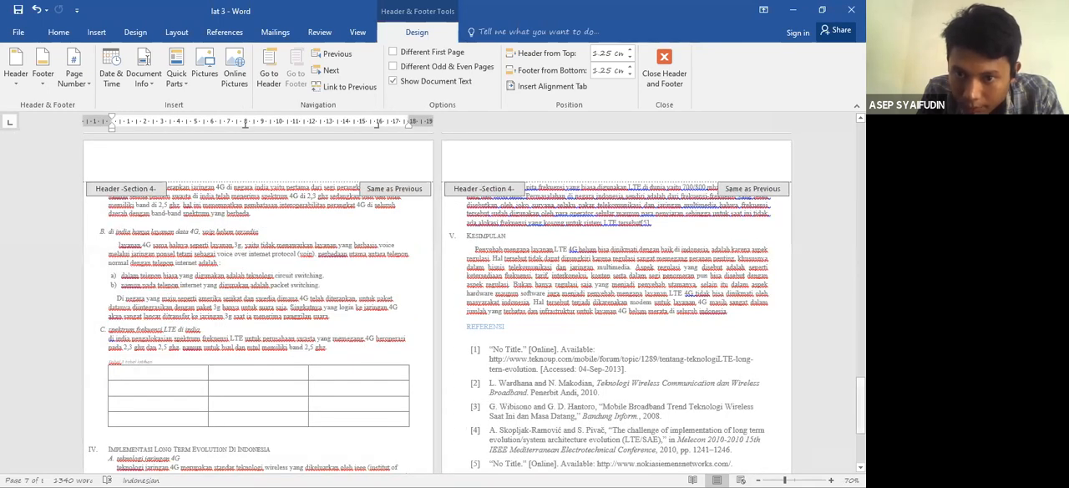
- Insert a centred Plain Number 2 page number at the bottom of the page in the Section 3 footer
drag(860, 405, 860, 209)
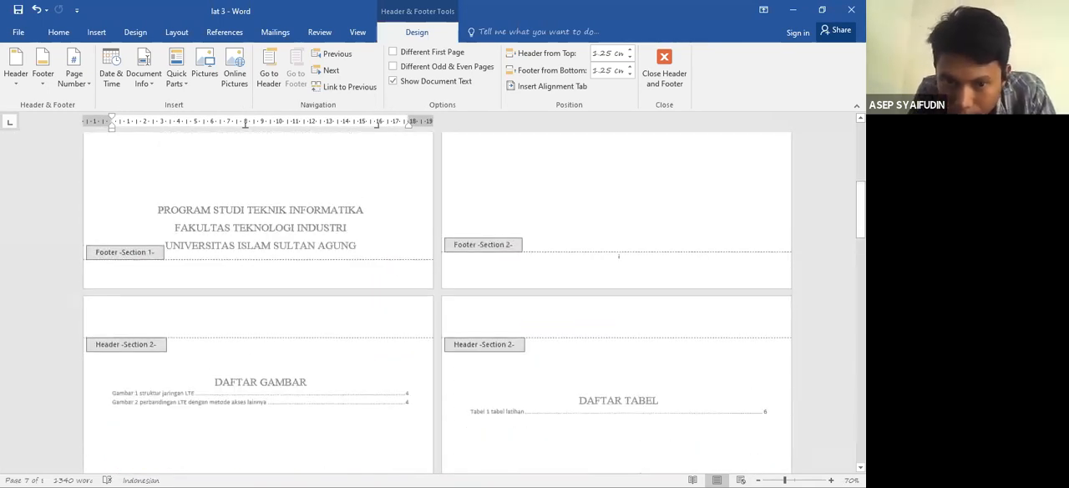
scroll(338, 254, down, 1)
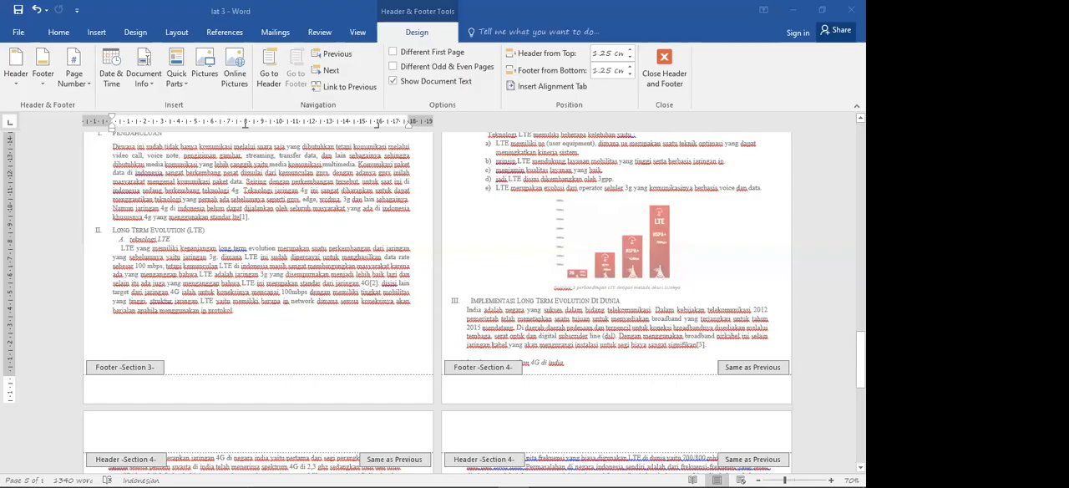
scroll(616, 202, up, 5)
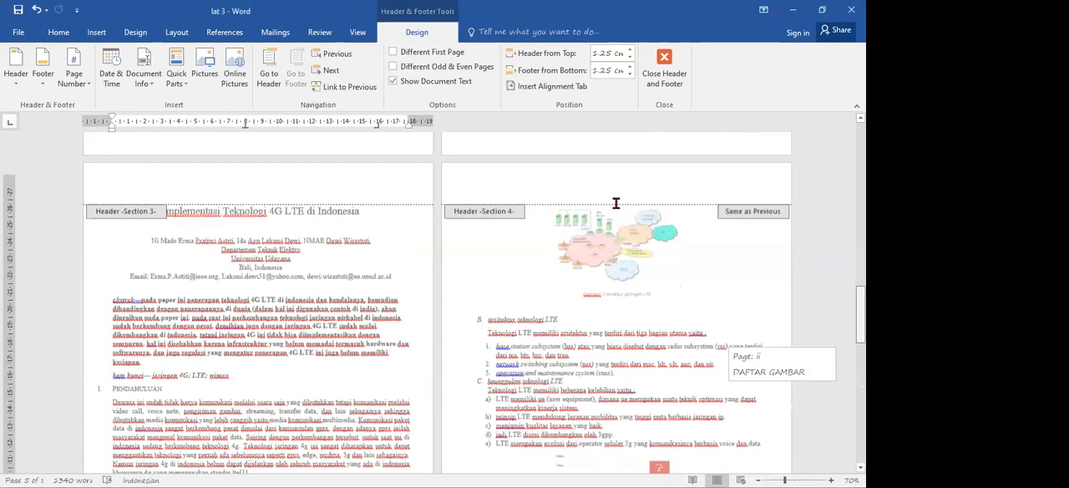
scroll(616, 203, up, 2)
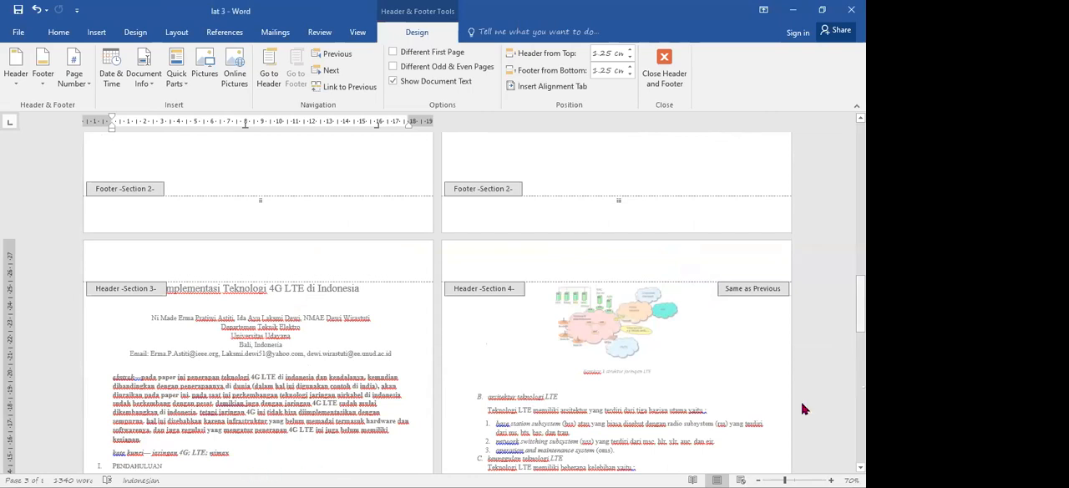
scroll(801, 410, down, 6)
scroll(322, 393, down, 2)
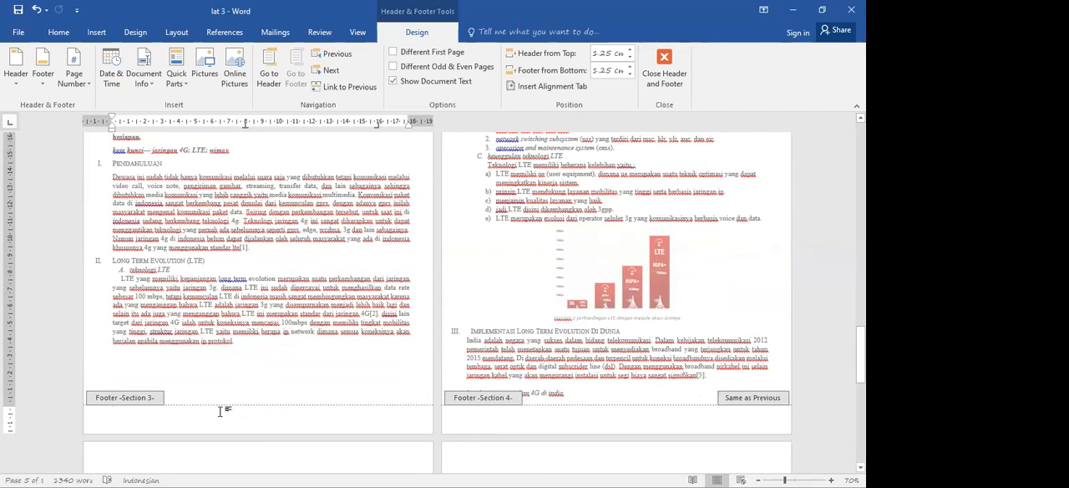
click(85, 89)
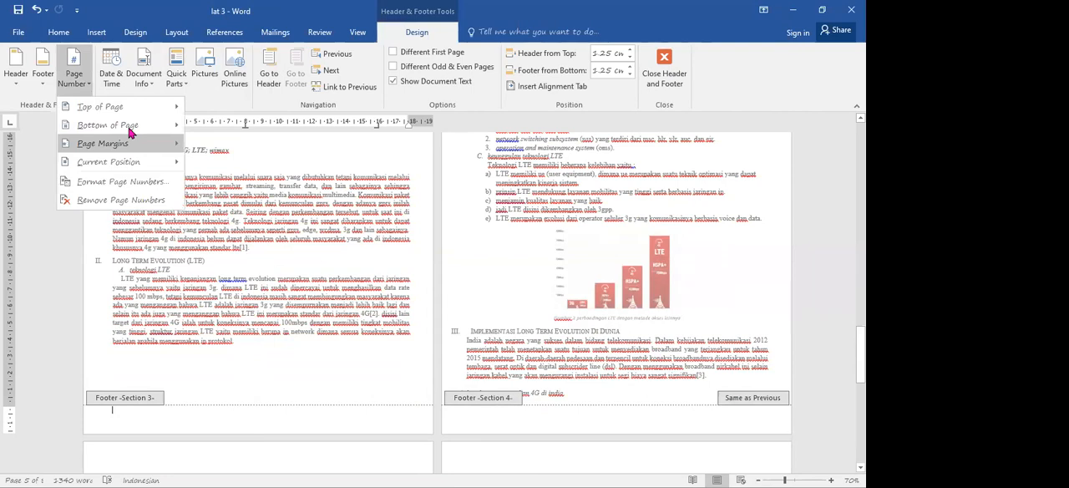
mouse_move(129, 132)
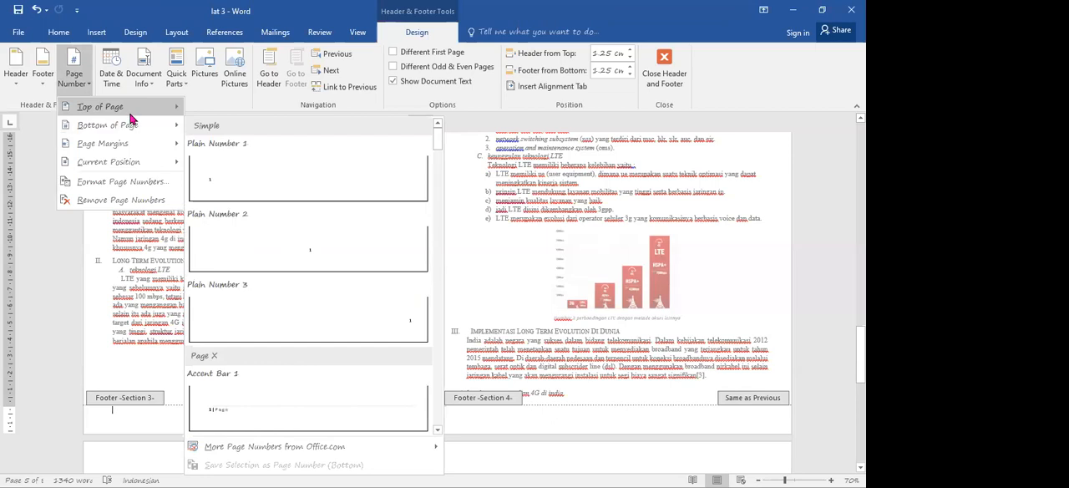
mouse_move(117, 109)
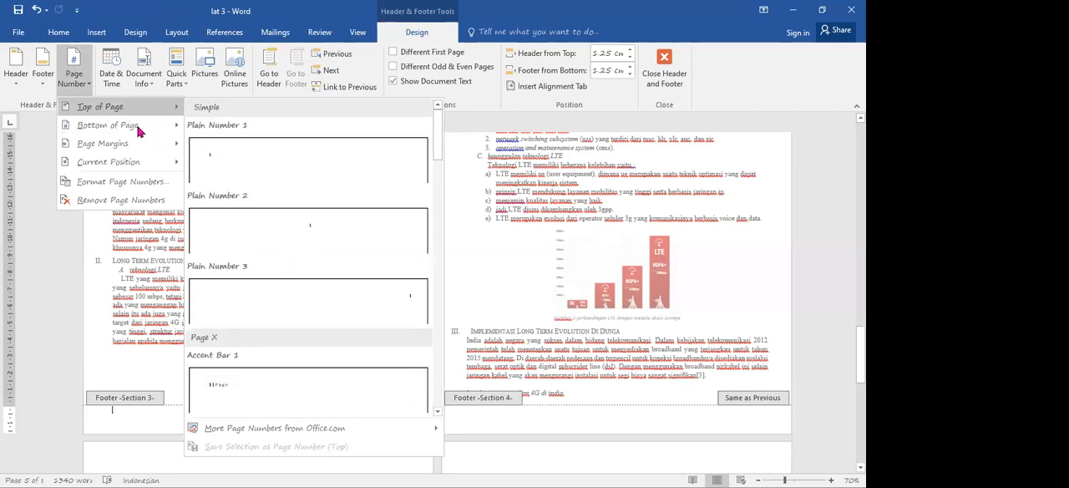
click(314, 251)
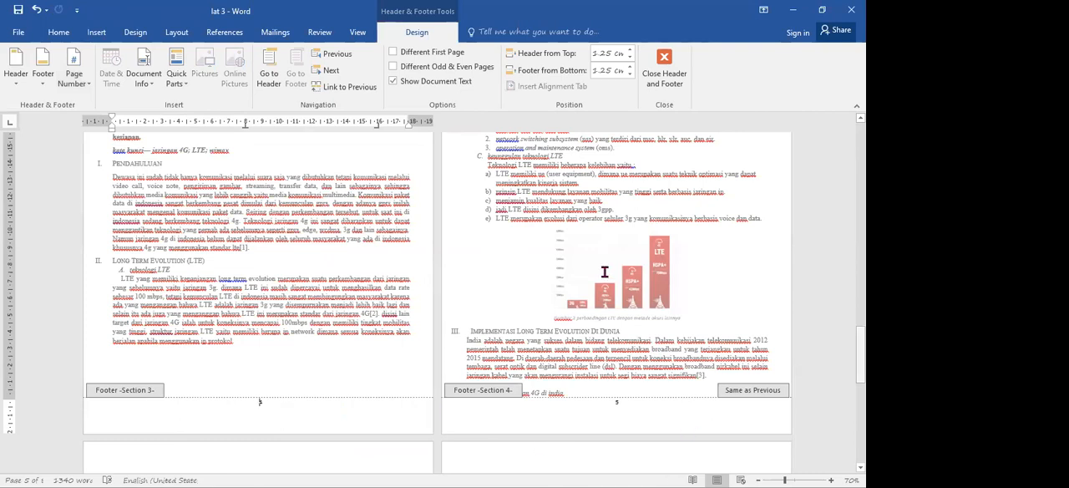
- Check the footer page numbers from the first page of the paper through the "REFERENSI" page and back
scroll(323, 283, down, 2)
scroll(620, 322, down, 2)
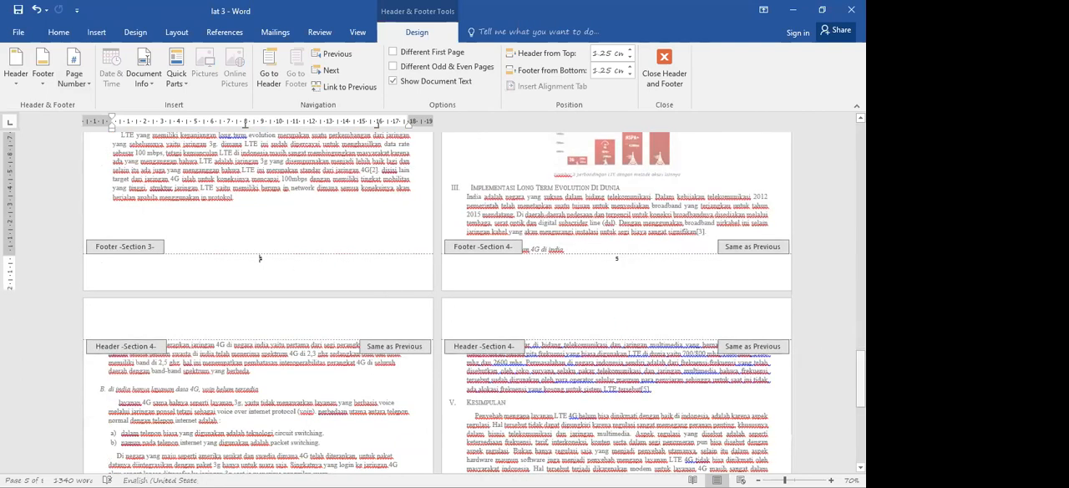
scroll(323, 451, down, 3)
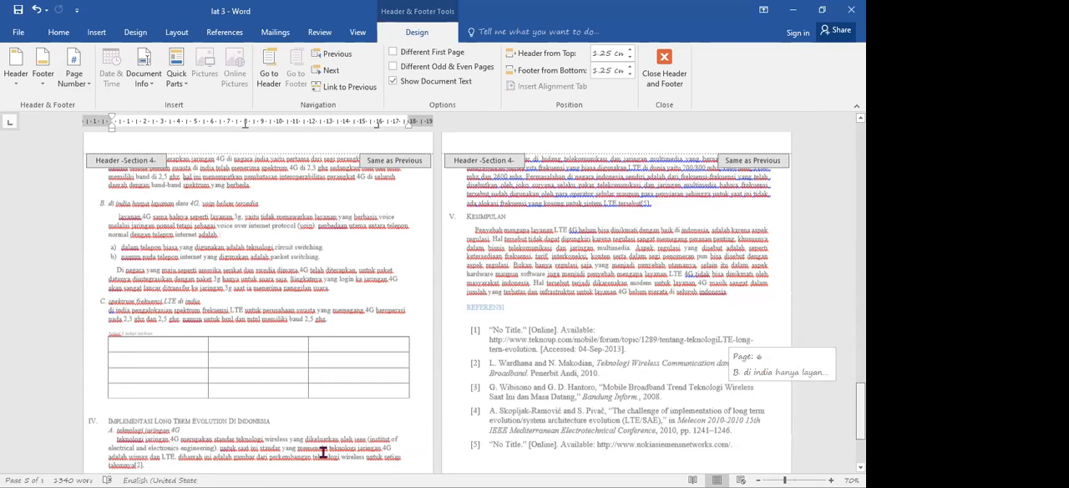
scroll(627, 448, down, 2)
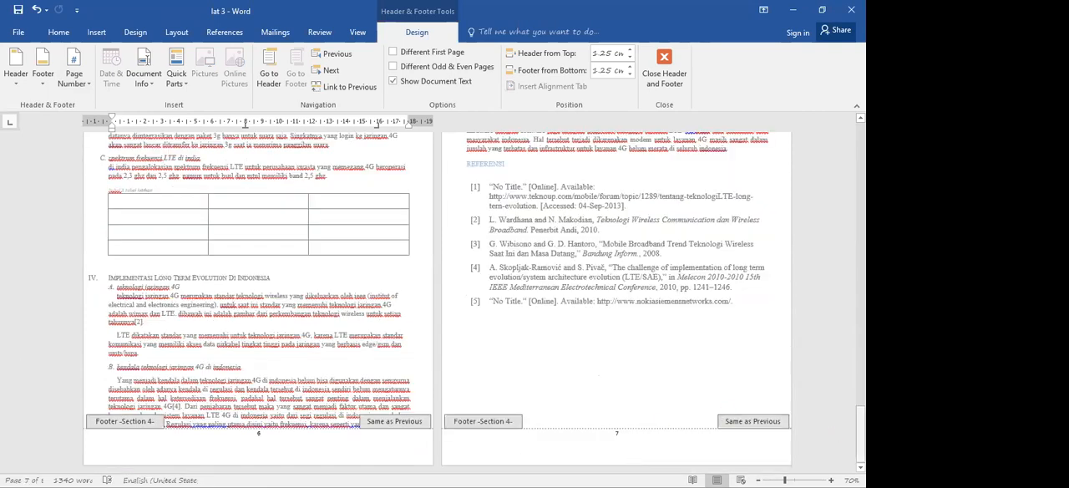
scroll(259, 334, up, 5)
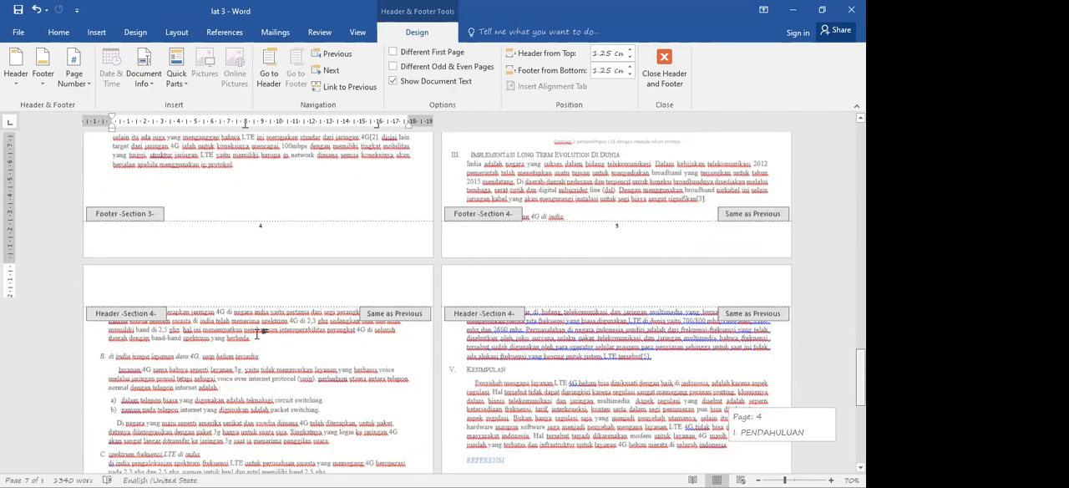
scroll(259, 332, up, 2)
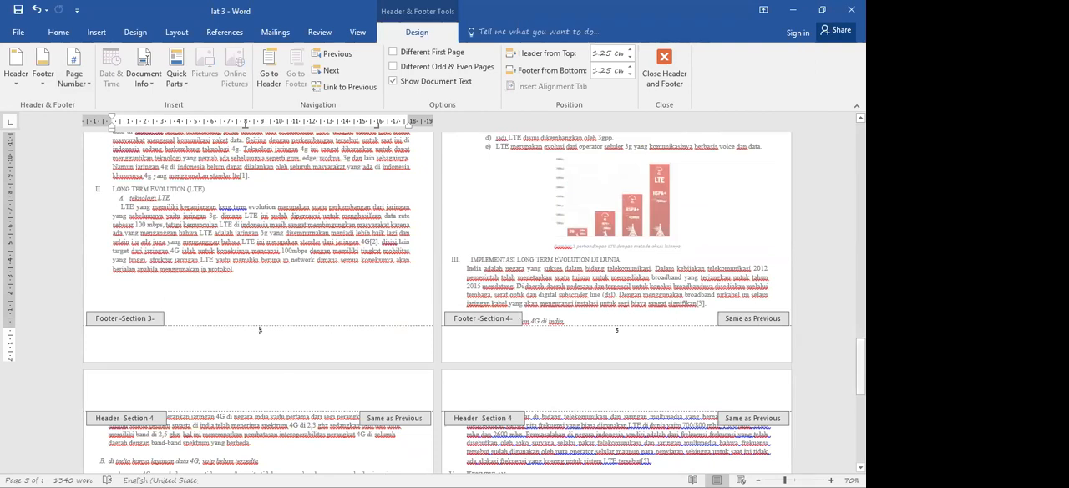
drag(860, 377, 860, 357)
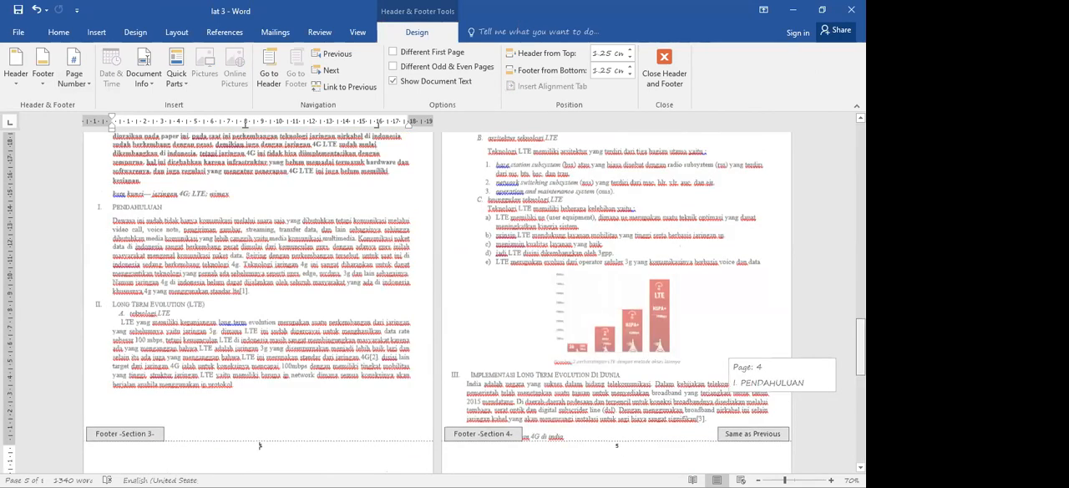
scroll(260, 445, up, 2)
- Format the Section 3 page numbers as 1, 2, 3 and start the numbering at 1
scroll(260, 357, down, 5)
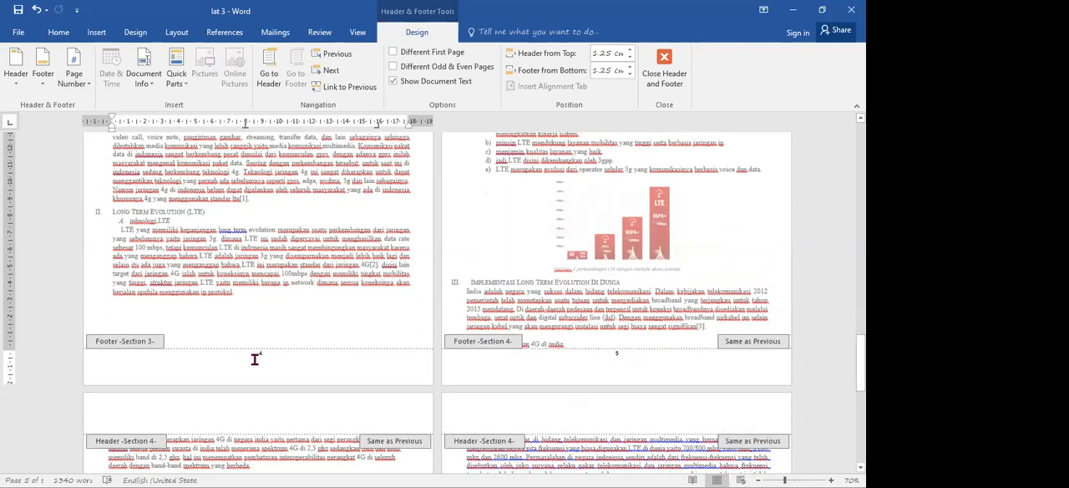
click(72, 88)
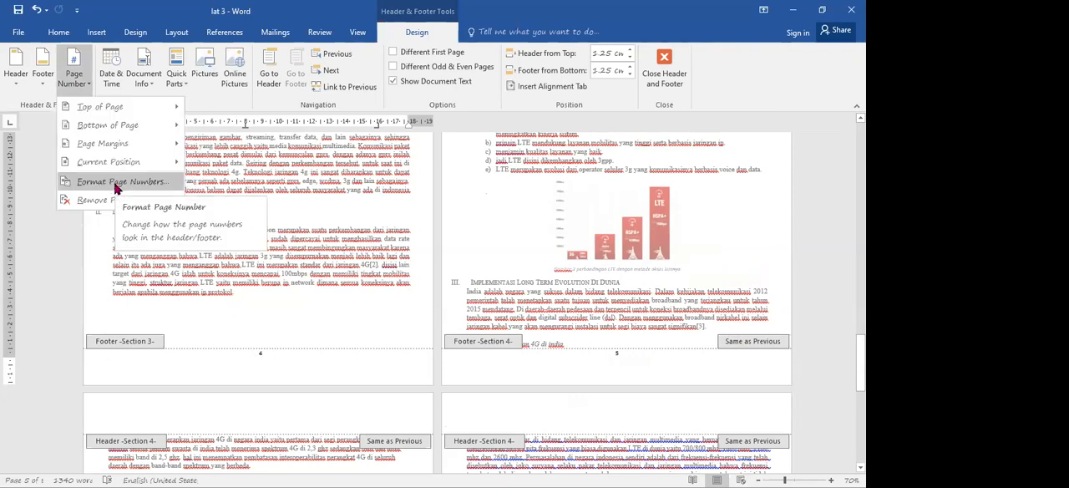
click(117, 184)
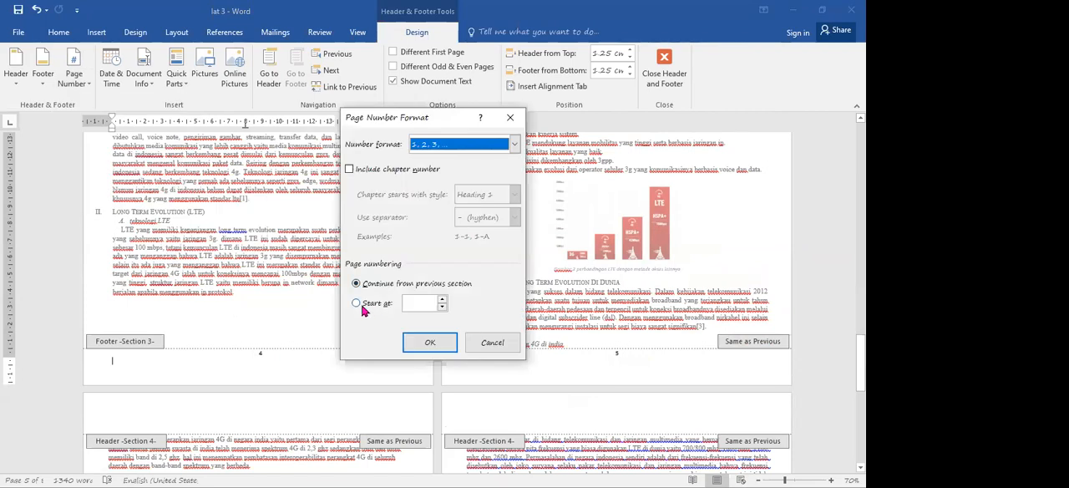
click(363, 306)
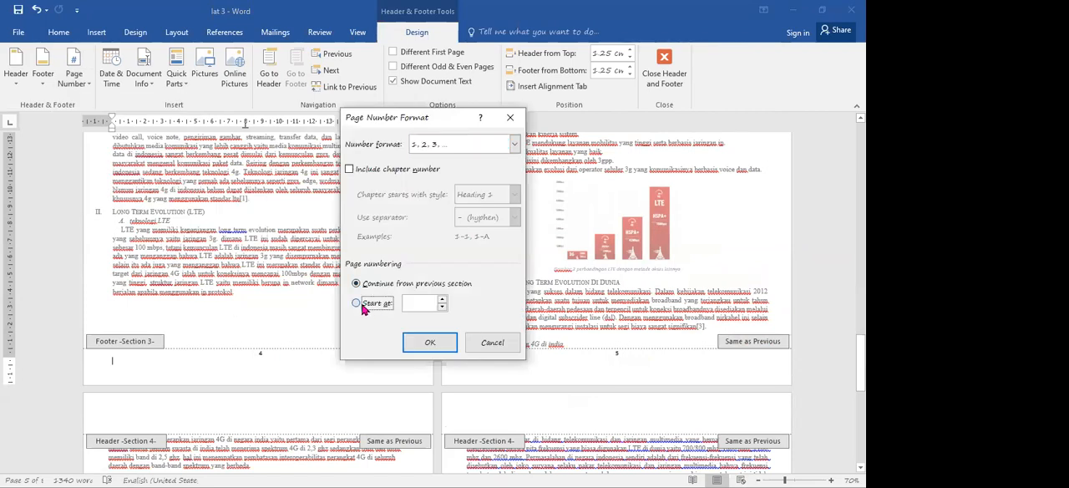
click(420, 304)
key(Return)
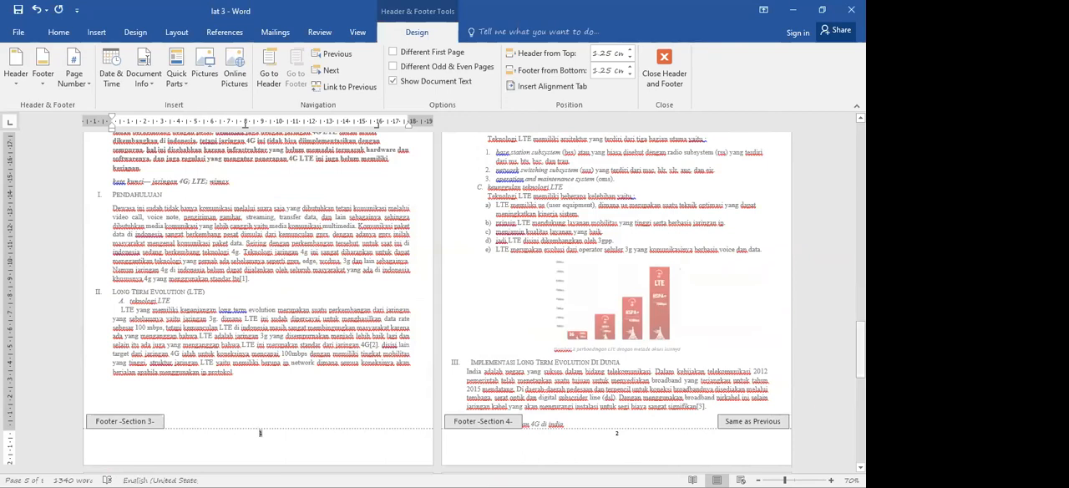
- Review the page numbering on the Section 4 pages and from the cover through the front-matter lists to the paper title page
scroll(437, 300, down, 10)
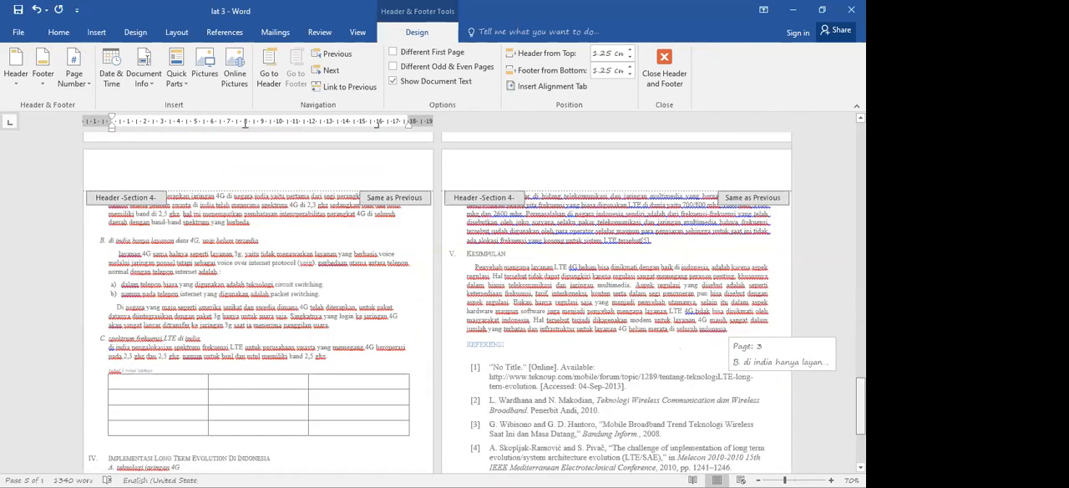
drag(860, 407, 852, 138)
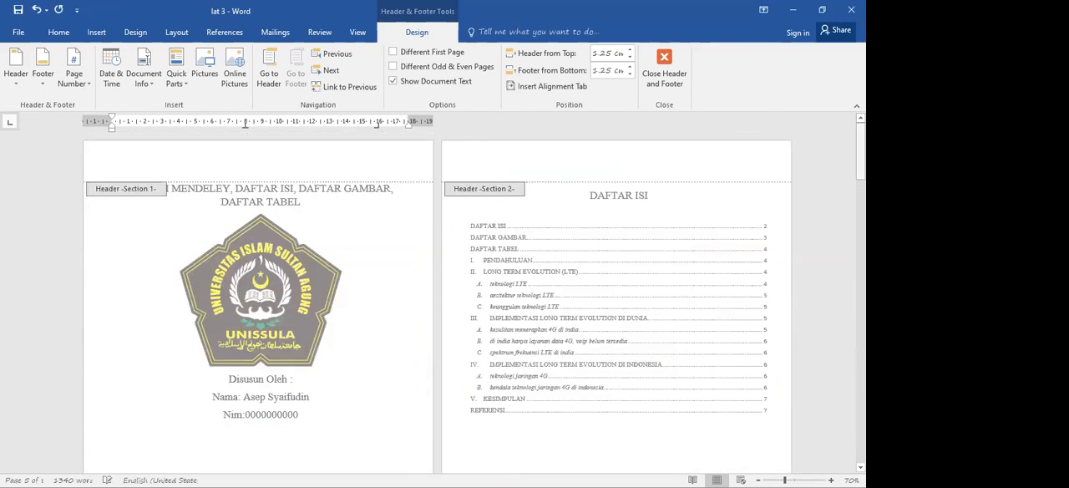
scroll(191, 334, down, 4)
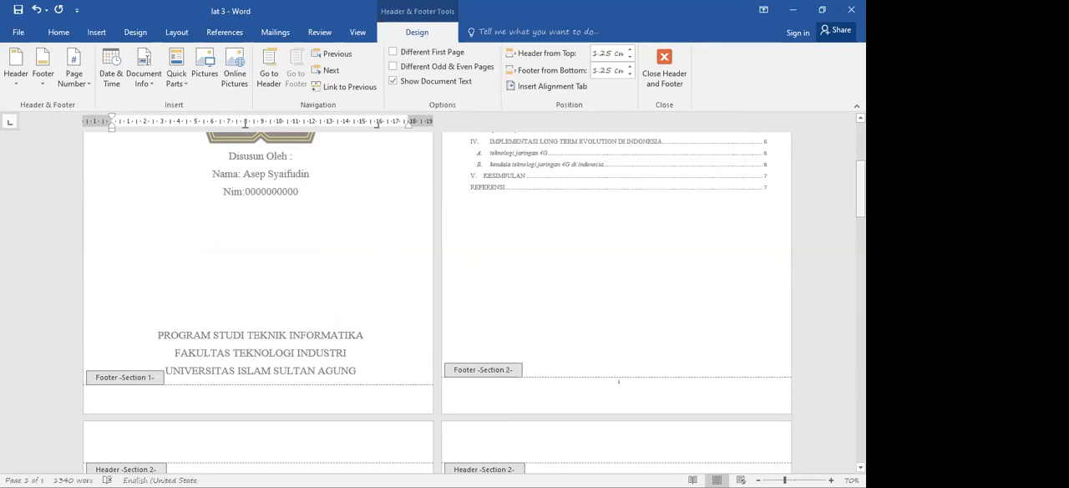
drag(859, 179, 860, 257)
scroll(278, 216, down, 5)
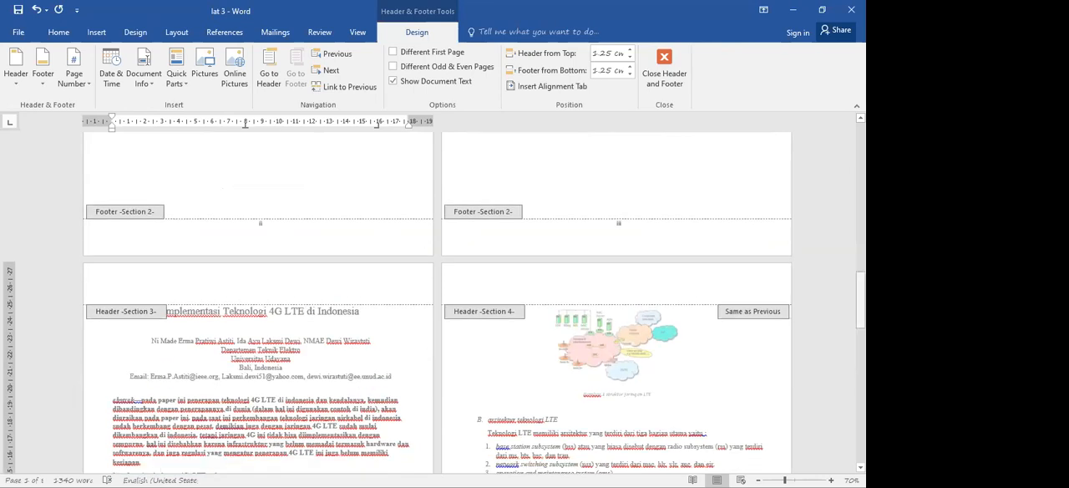
- Check the page numbers on the Section 3 and Section 4 pages and return from the footer to the body text
scroll(245, 122, down, 5)
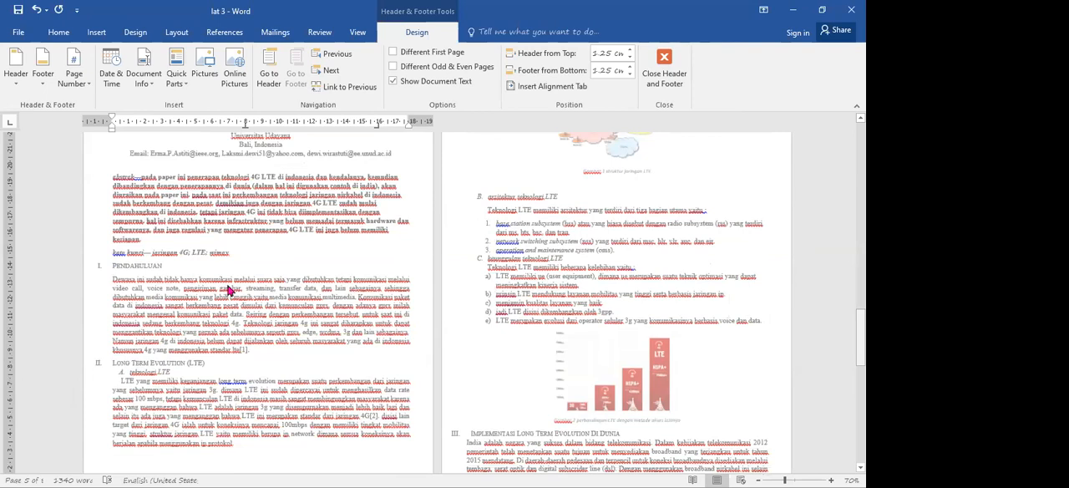
scroll(322, 240, down, 5)
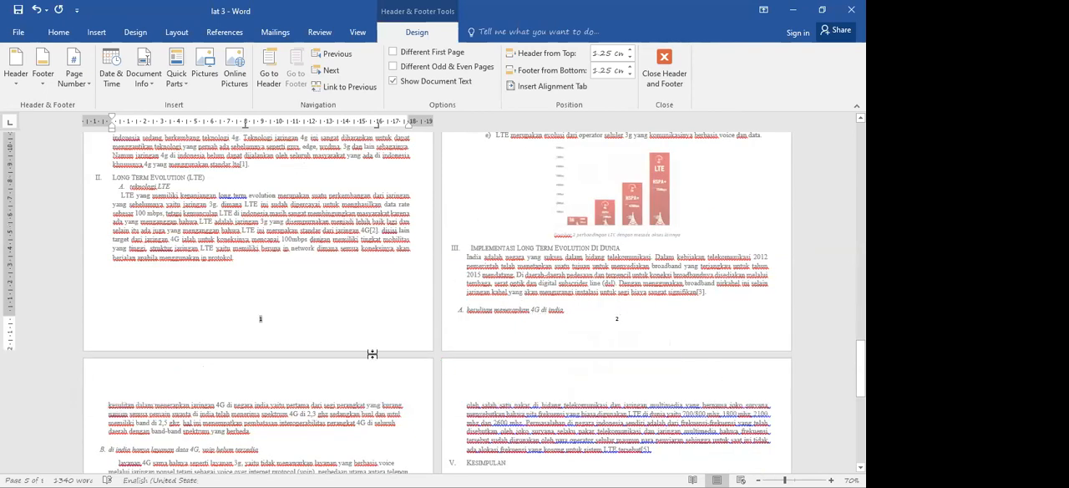
double_click(323, 240)
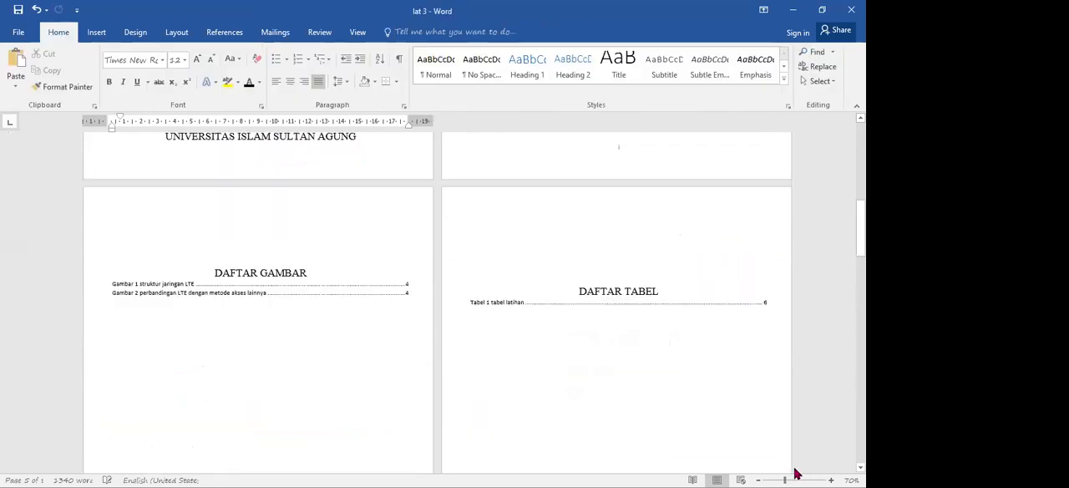
- Update the DAFTAR ISI table of contents with the page-numbers-only option
drag(786, 475, 794, 478)
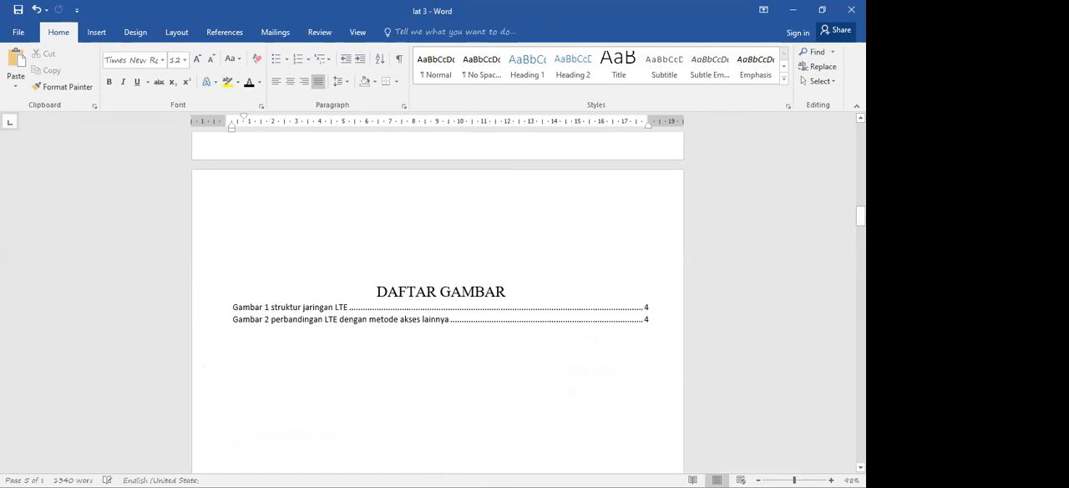
mouse_move(860, 215)
mouse_down()
mouse_move(860, 156)
mouse_move(860, 174)
mouse_up()
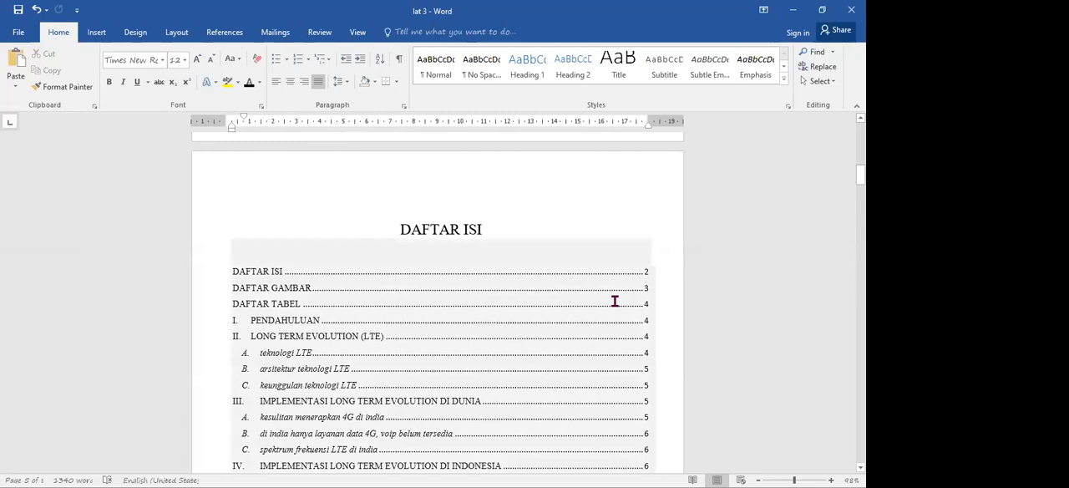
click(283, 271)
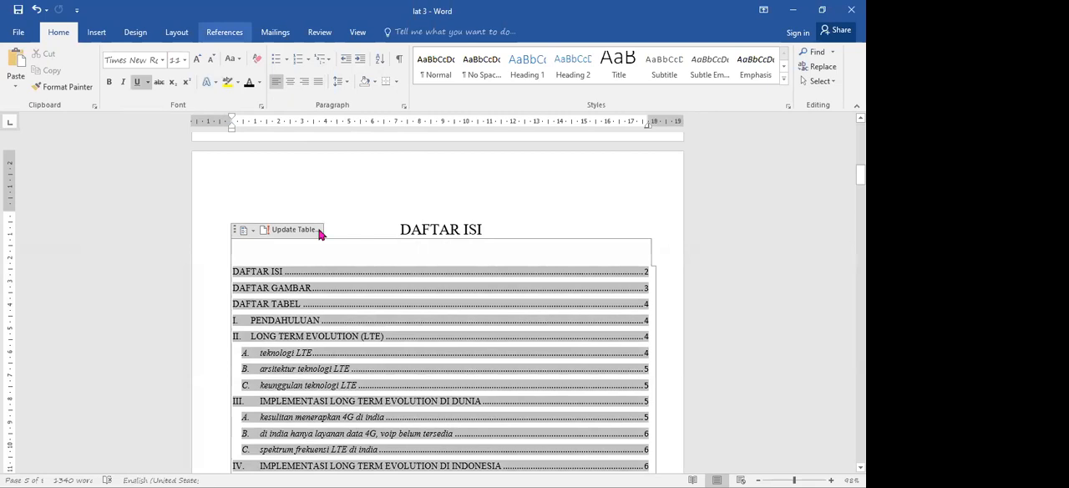
click(292, 230)
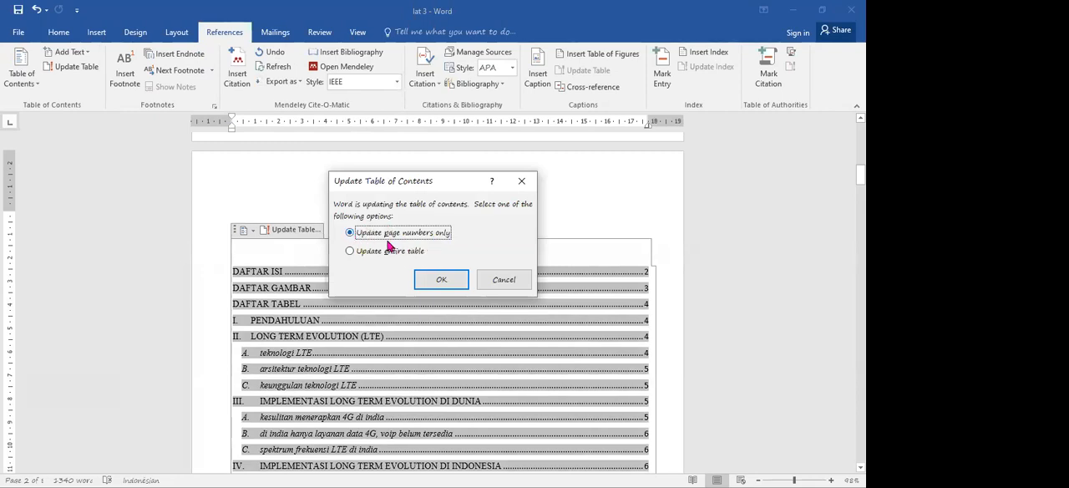
click(442, 281)
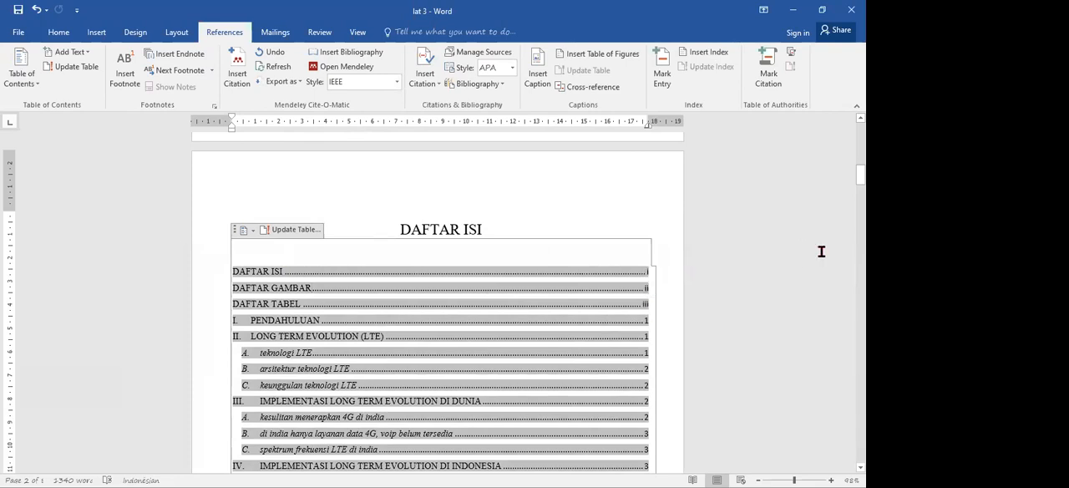
- Update the page numbers only in the DAFTAR GAMBAR list of figures
ctrl+click(311, 287)
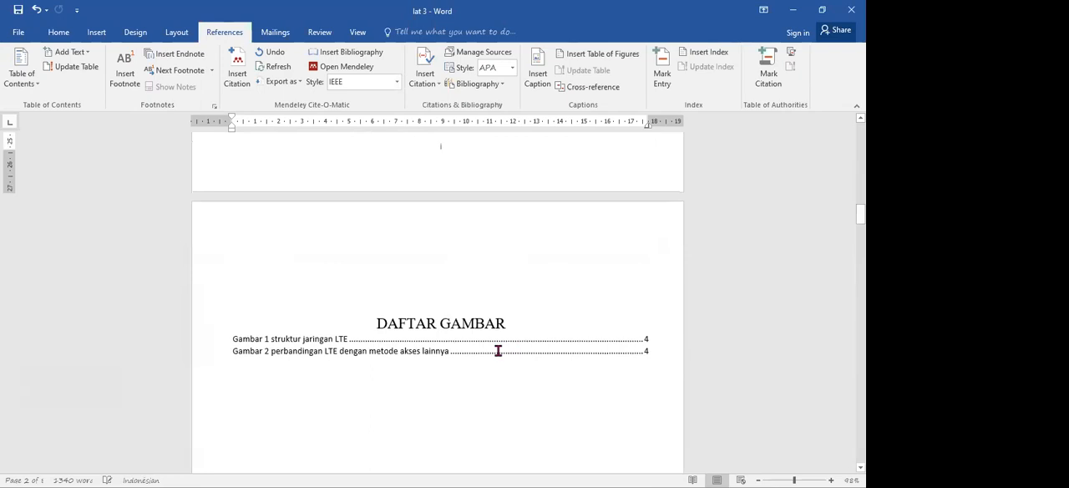
click(376, 336)
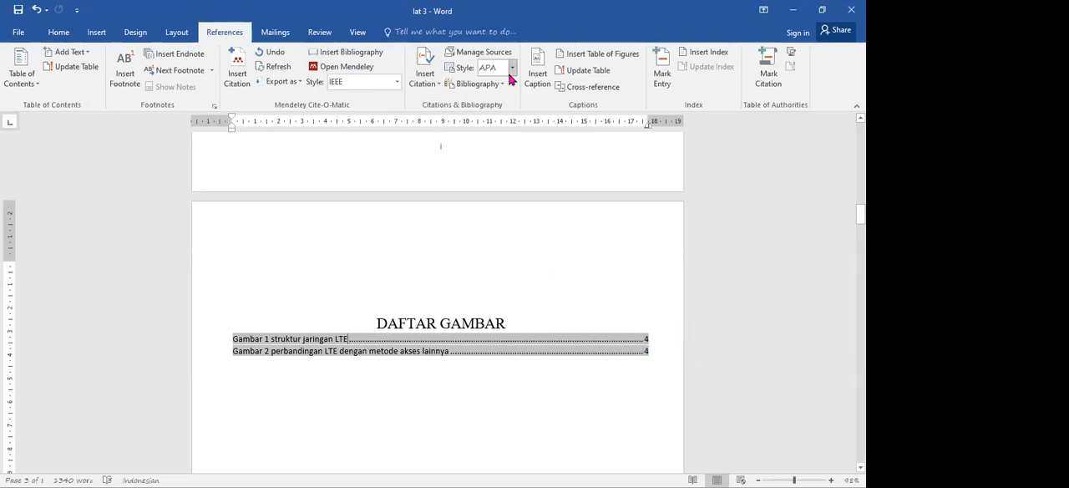
click(598, 75)
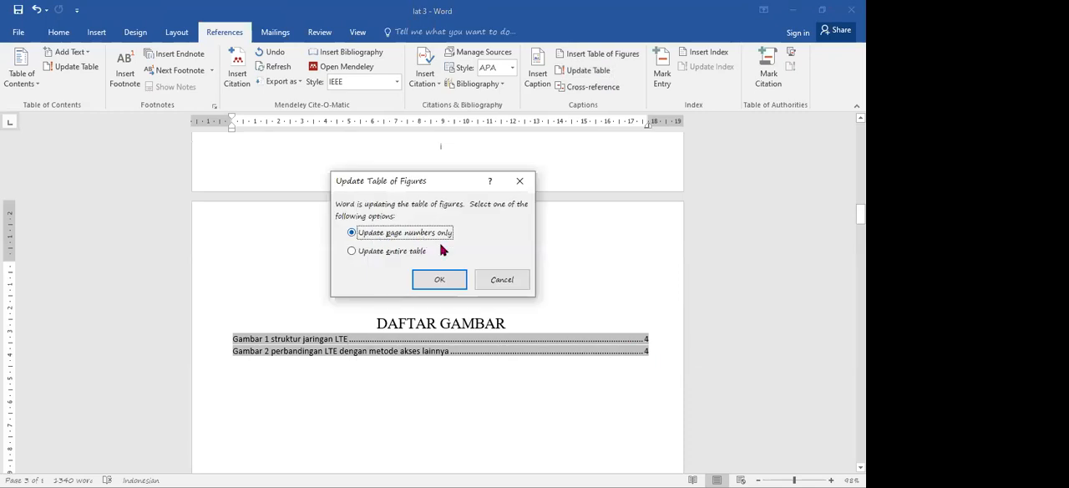
click(440, 283)
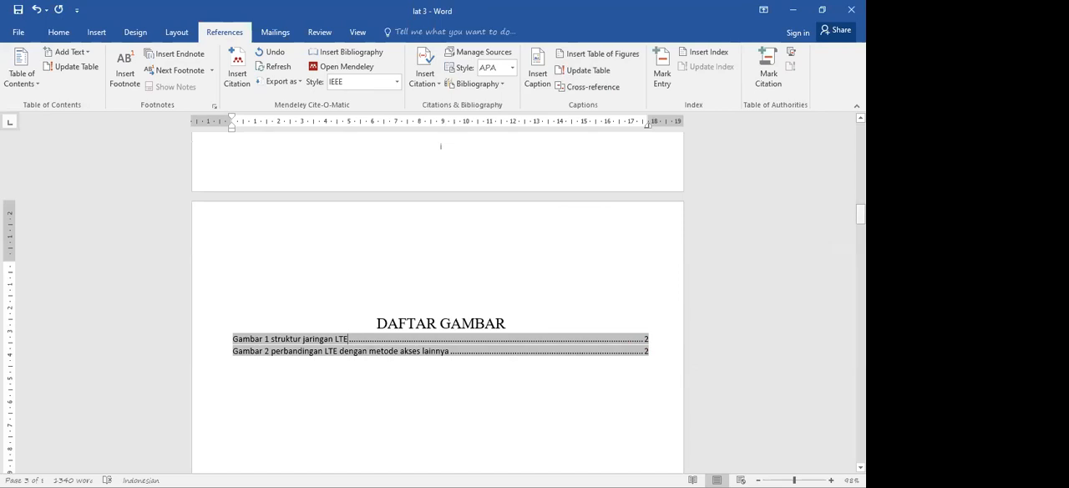
- Update the page numbers of the "Tabel 1 tabel latihan" entry in the DAFTAR TABEL list
drag(860, 214, 860, 262)
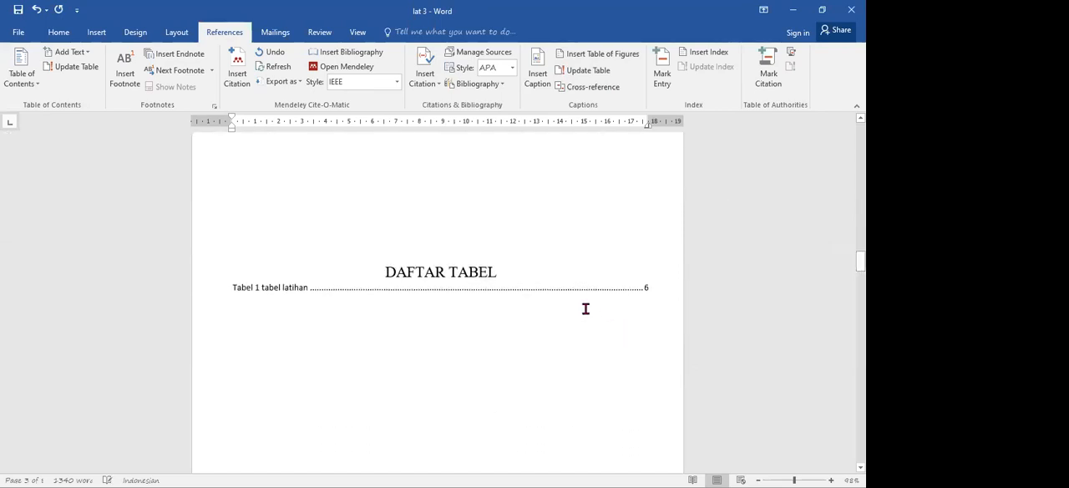
click(510, 288)
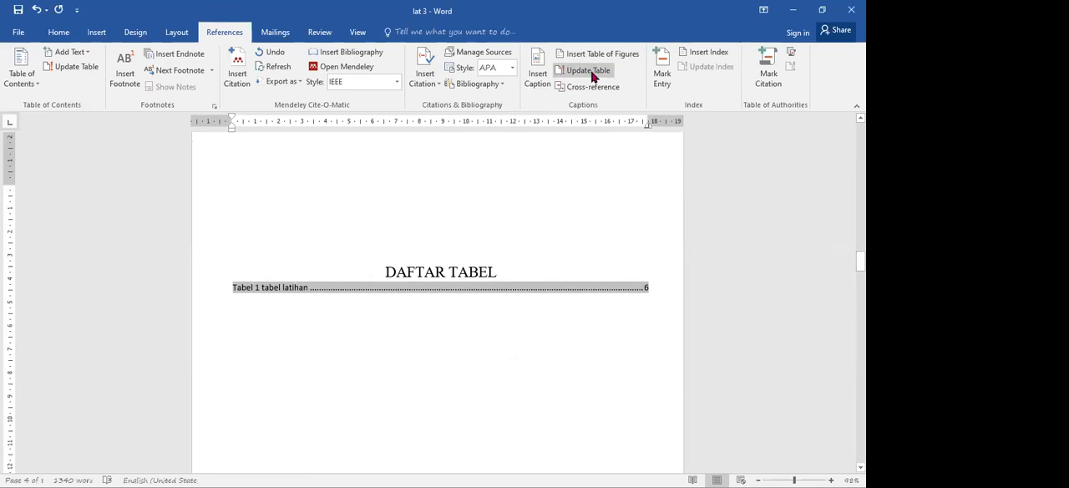
click(590, 72)
click(439, 279)
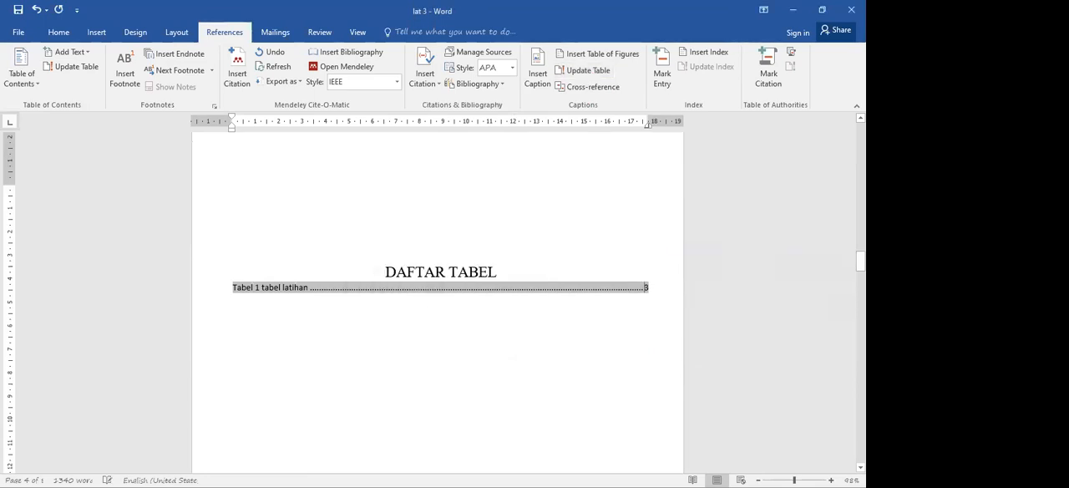
- Undo the list updates and the page-numbering changes back to before Section 2 was given Roman numerals
drag(860, 260, 860, 160)
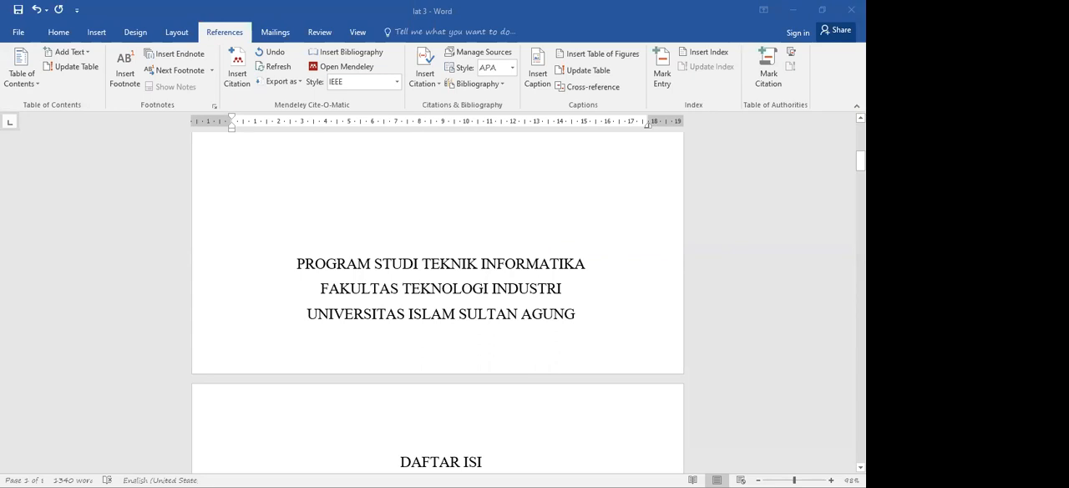
drag(860, 161, 860, 132)
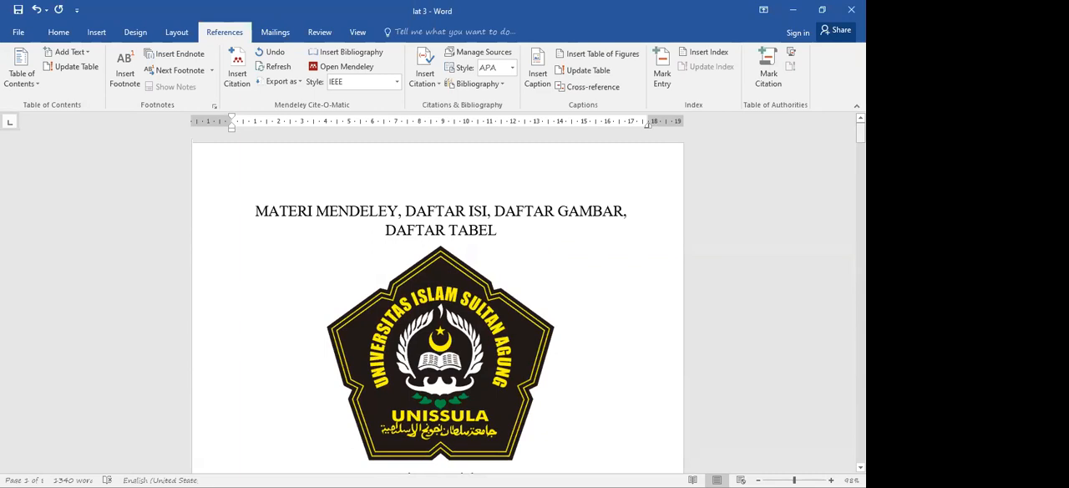
click(38, 11)
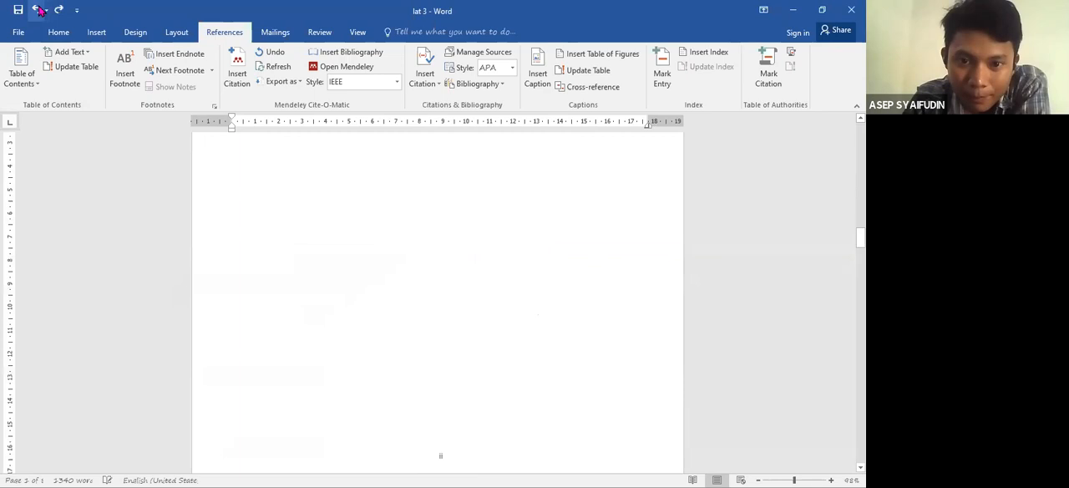
click(37, 10)
click(38, 10)
click(37, 10)
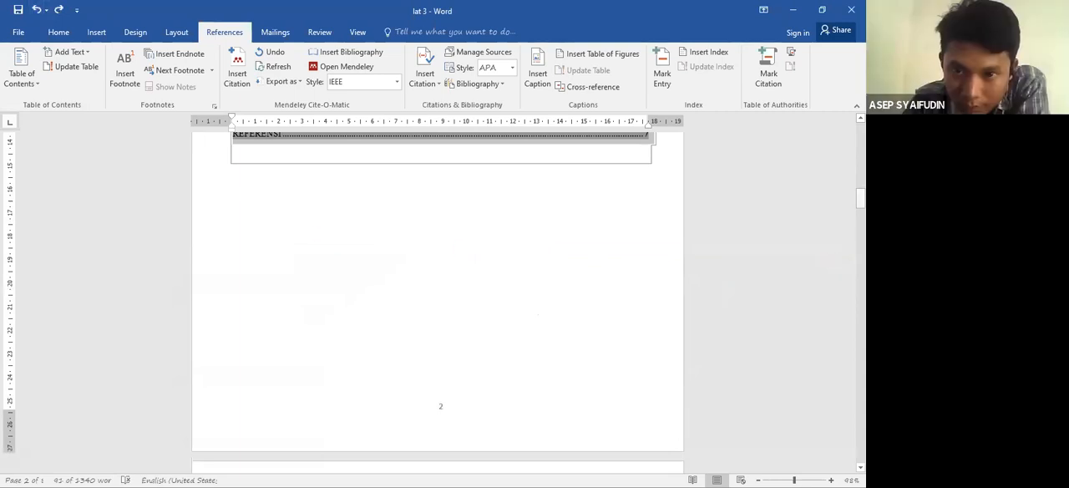
- Format the Section 2 page numbers as i, ii, iii and start the numbering at i
mouse_move(860, 198)
mouse_down()
mouse_move(860, 153)
mouse_move(860, 213)
mouse_move(860, 198)
mouse_up()
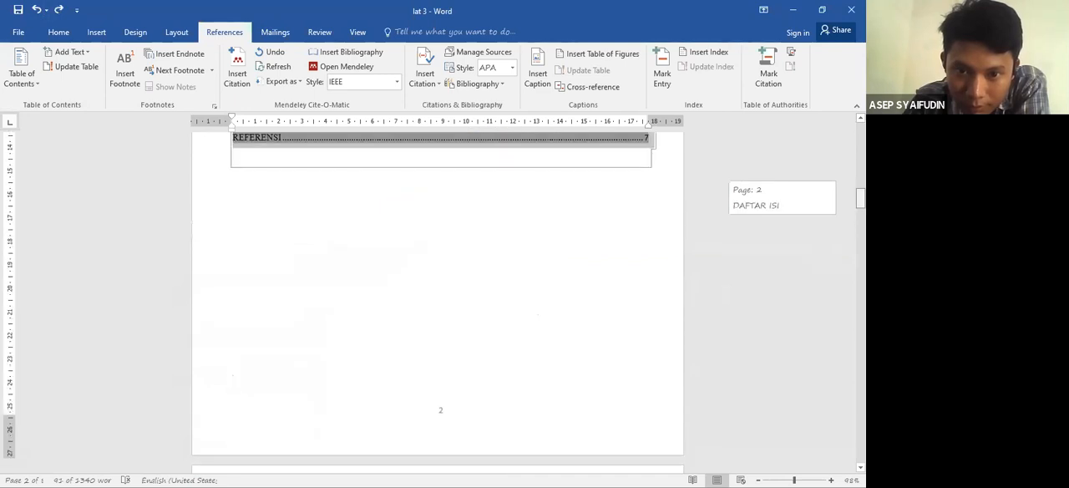
click(580, 295)
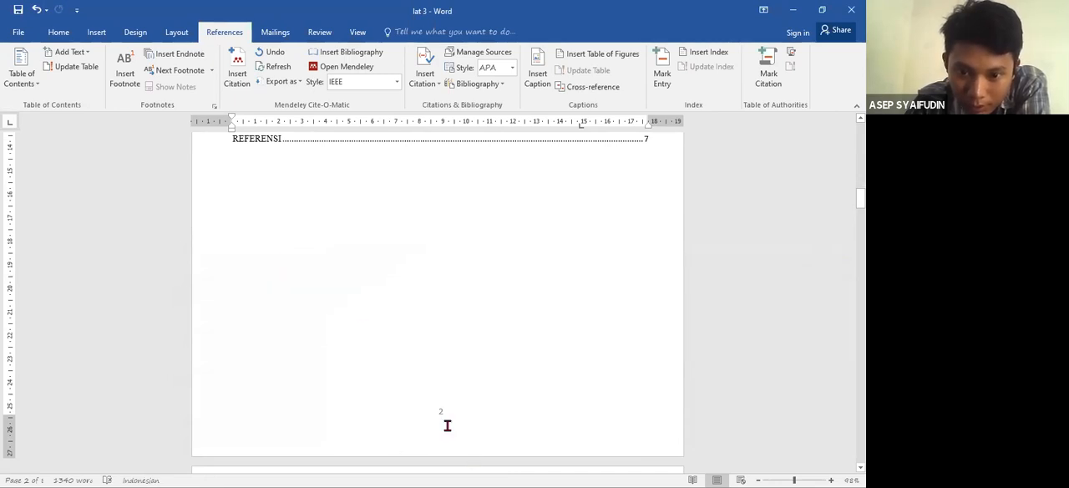
double_click(446, 442)
click(759, 478)
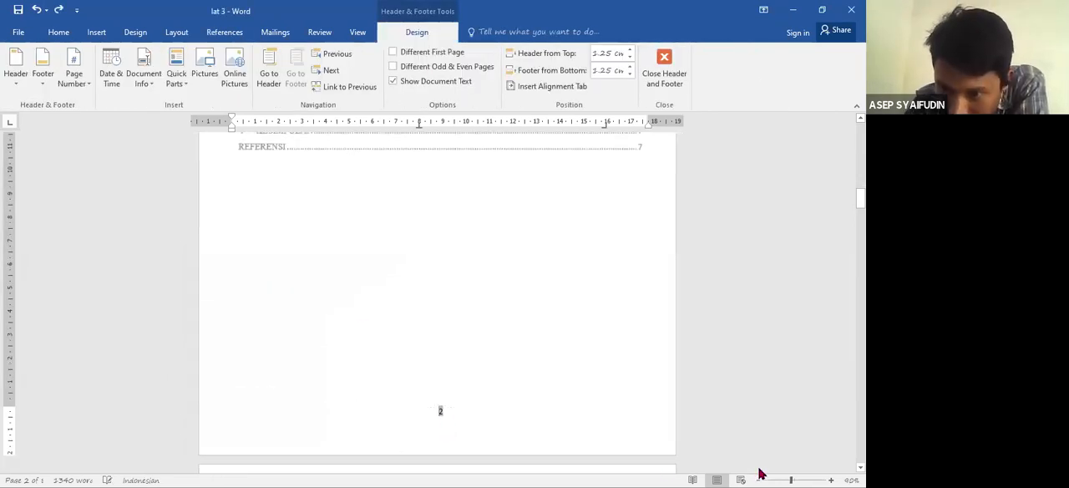
click(759, 478)
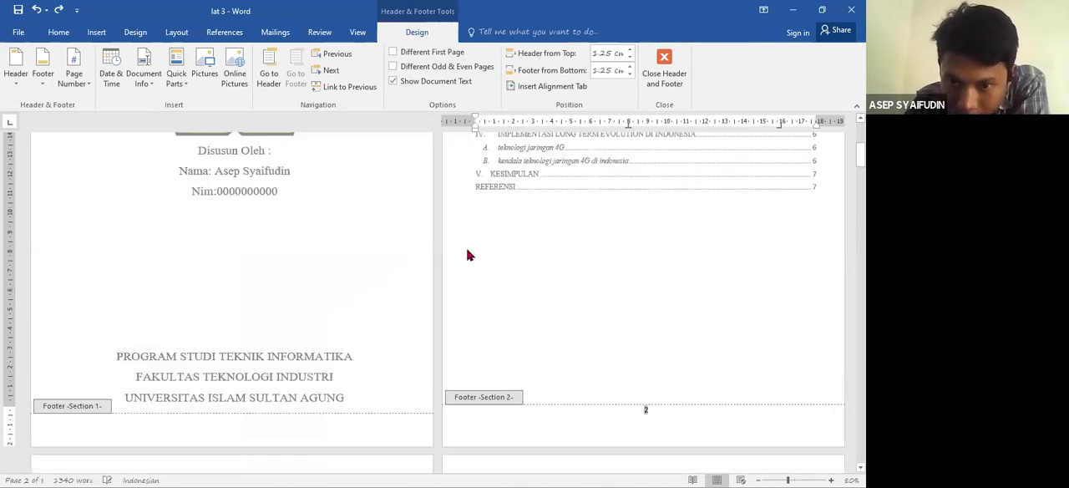
click(81, 91)
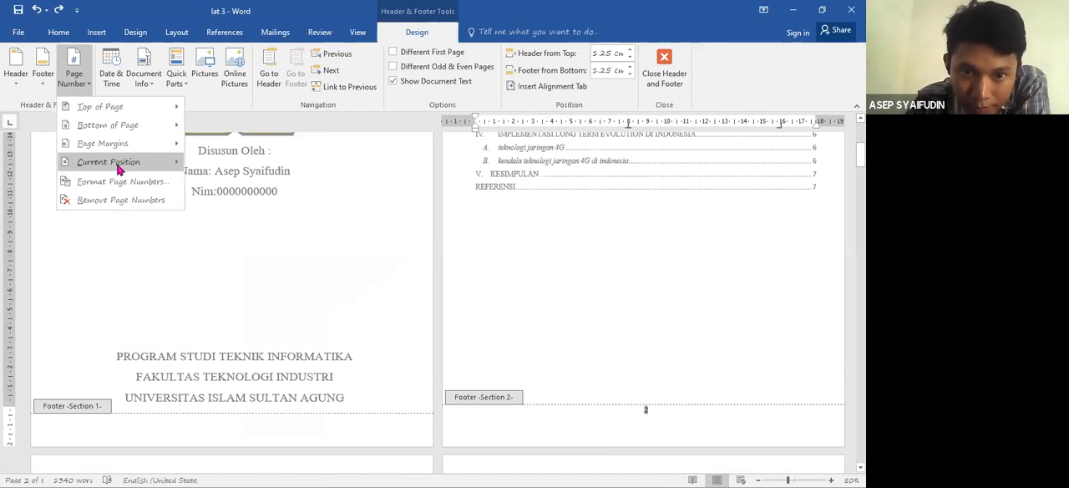
click(121, 181)
click(514, 143)
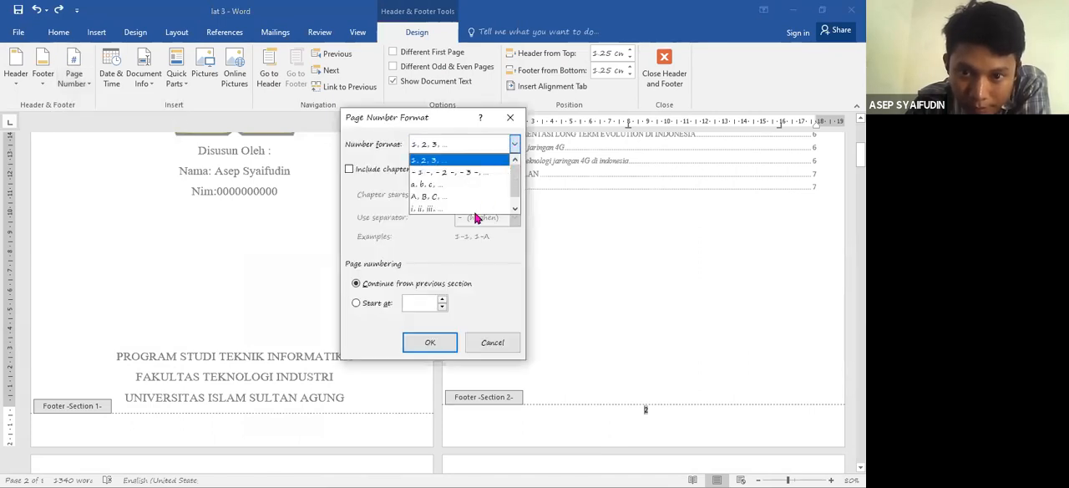
click(440, 209)
click(391, 306)
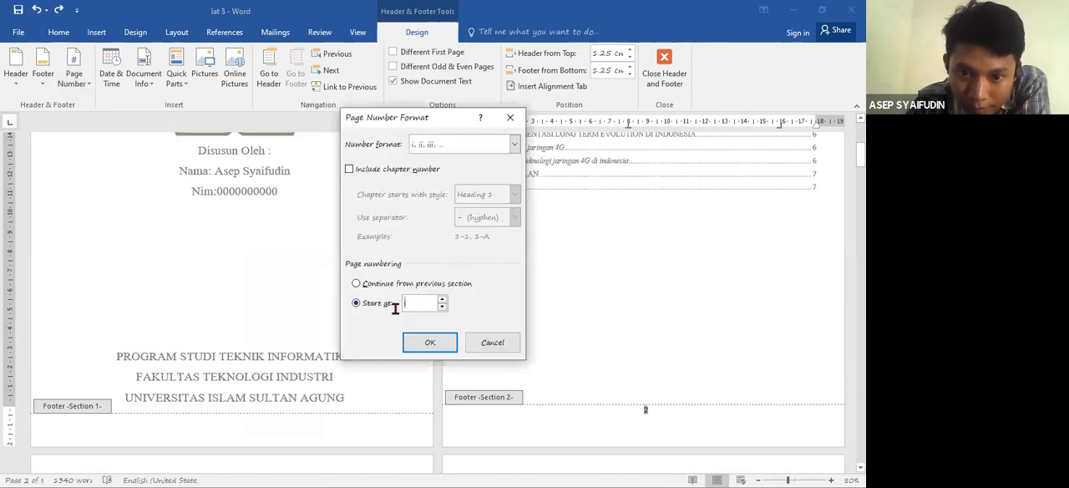
click(427, 344)
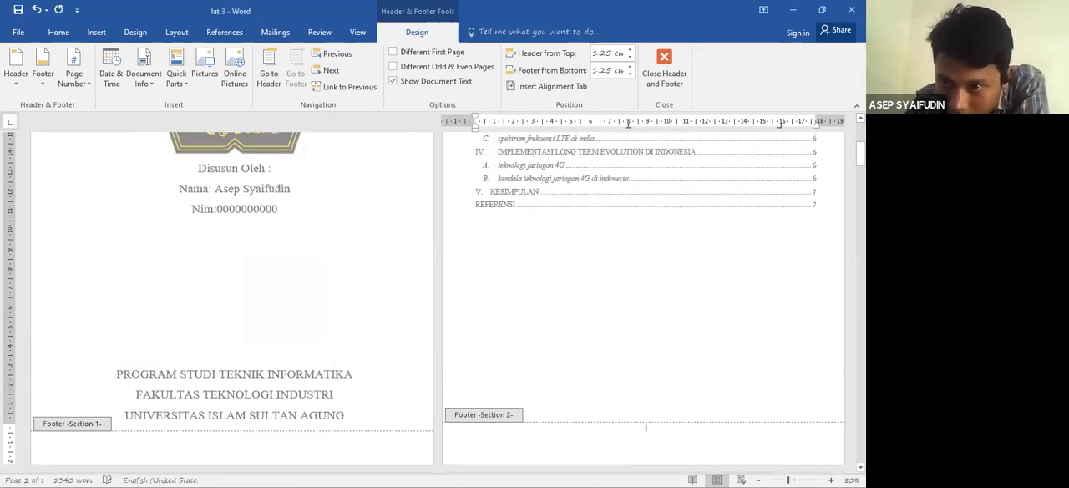
- Examine the footers of the Section 2 front-matter pages and of the Section 3 and Section 4 paper pages through the references
mouse_move(860, 154)
mouse_down()
mouse_move(860, 184)
mouse_move(860, 168)
mouse_up()
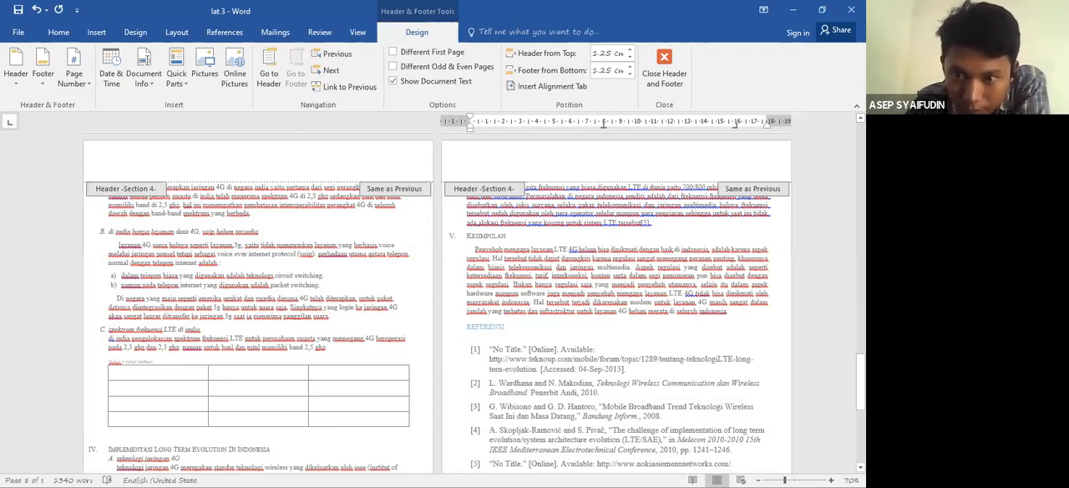
scroll(438, 305, down, 2)
scroll(504, 310, up, 10)
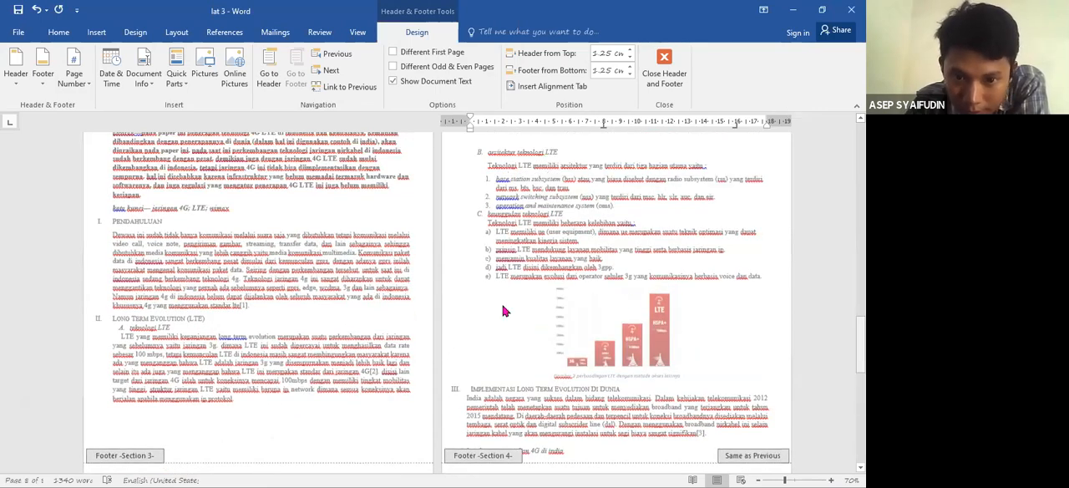
scroll(505, 310, up, 6)
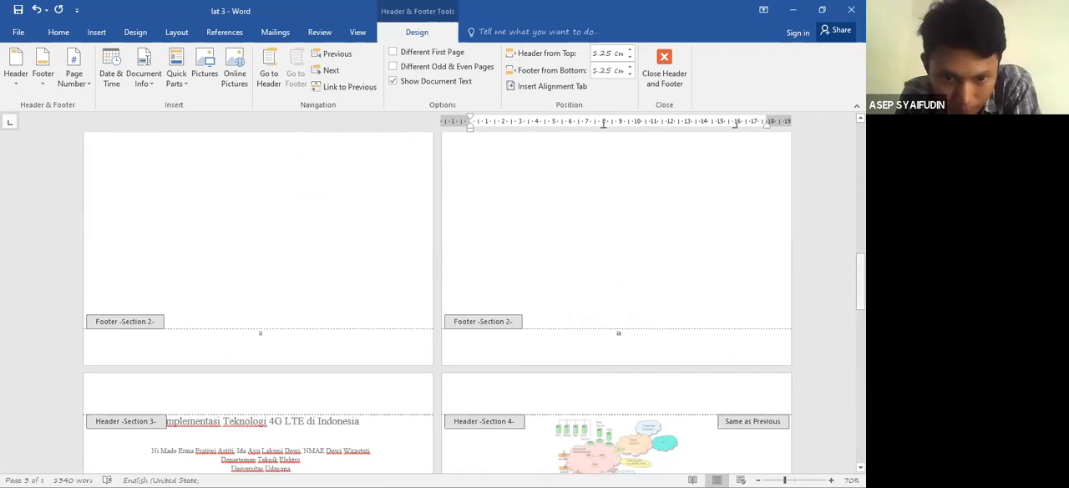
scroll(437, 300, down, 2)
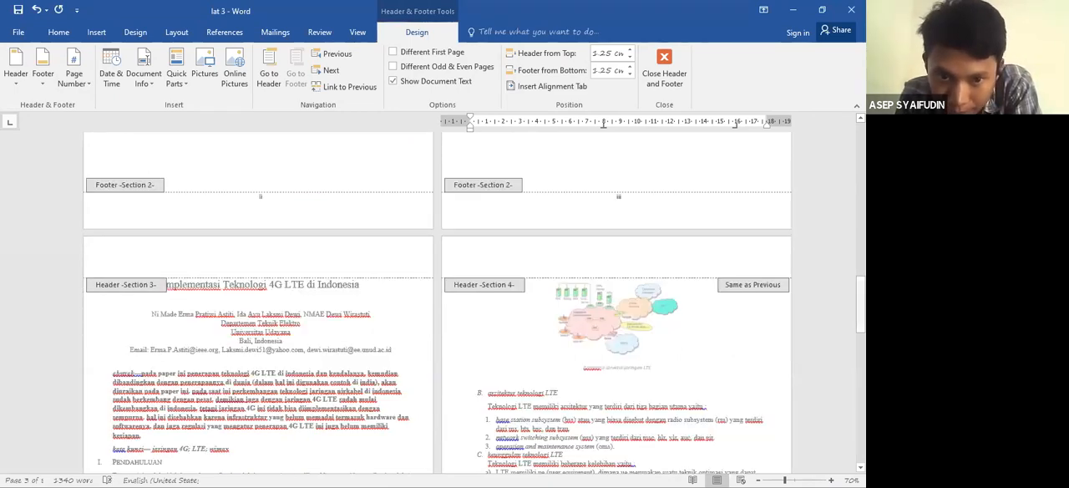
scroll(262, 456, down, 4)
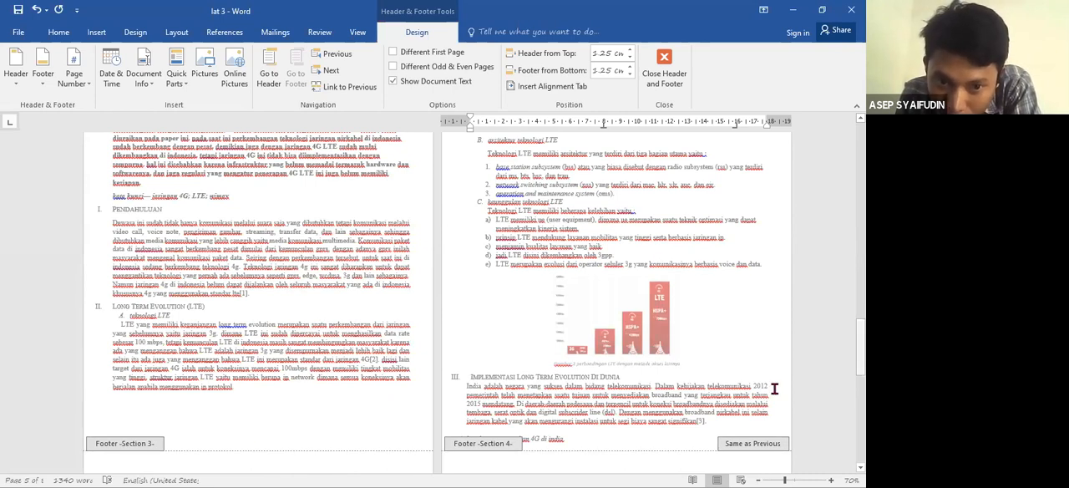
scroll(242, 338, down, 2)
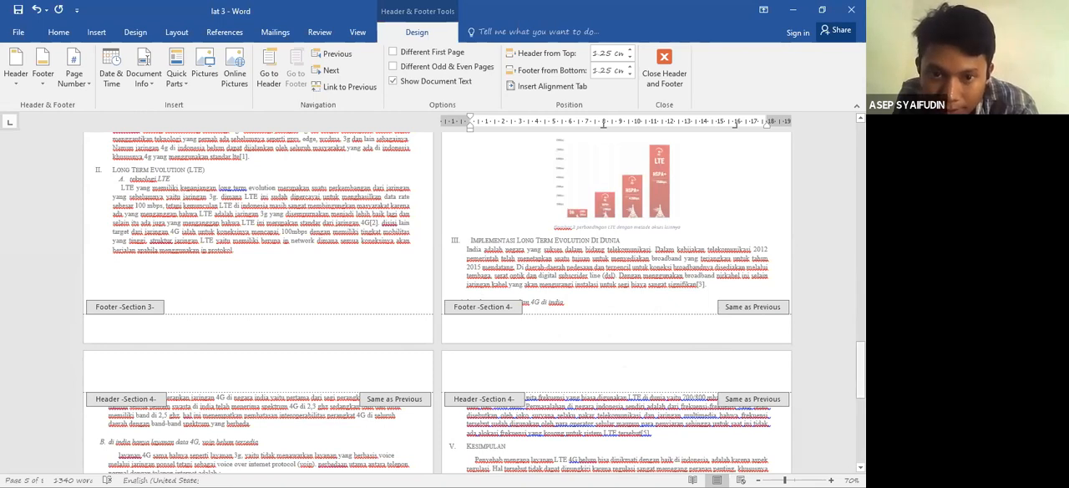
scroll(551, 276, up, 5)
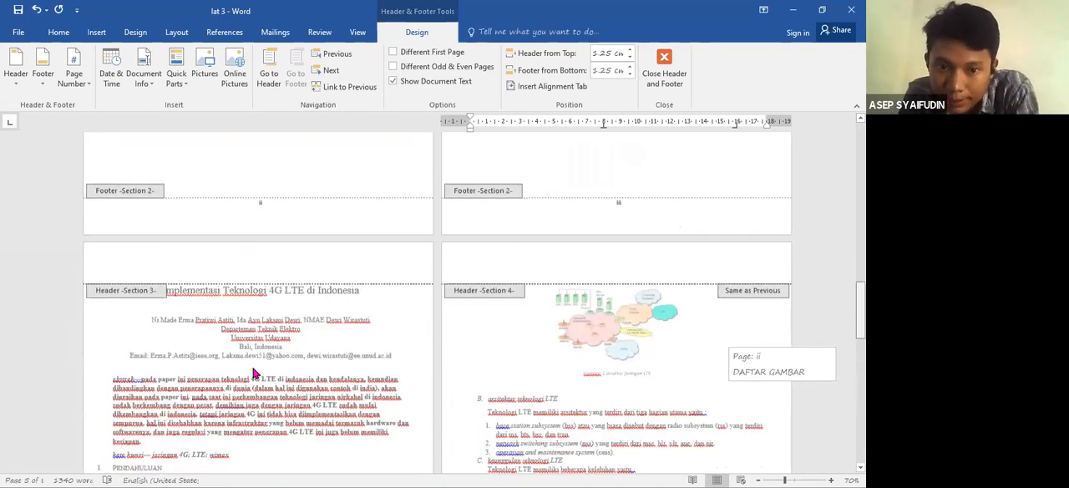
scroll(254, 372, down, 2)
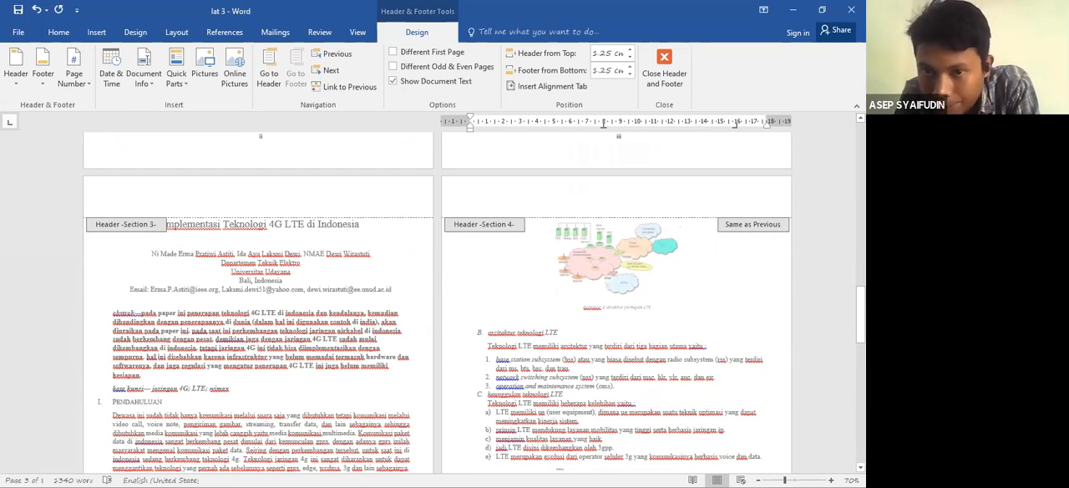
- Insert a Plain Number 2 page number at the bottom of the page in the Section 3 footer
drag(860, 306, 860, 323)
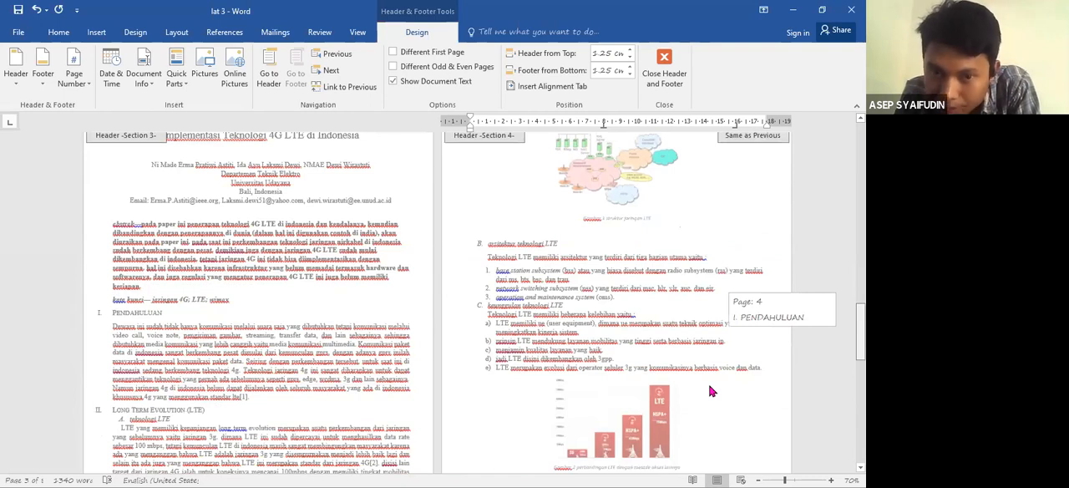
scroll(710, 391, down, 3)
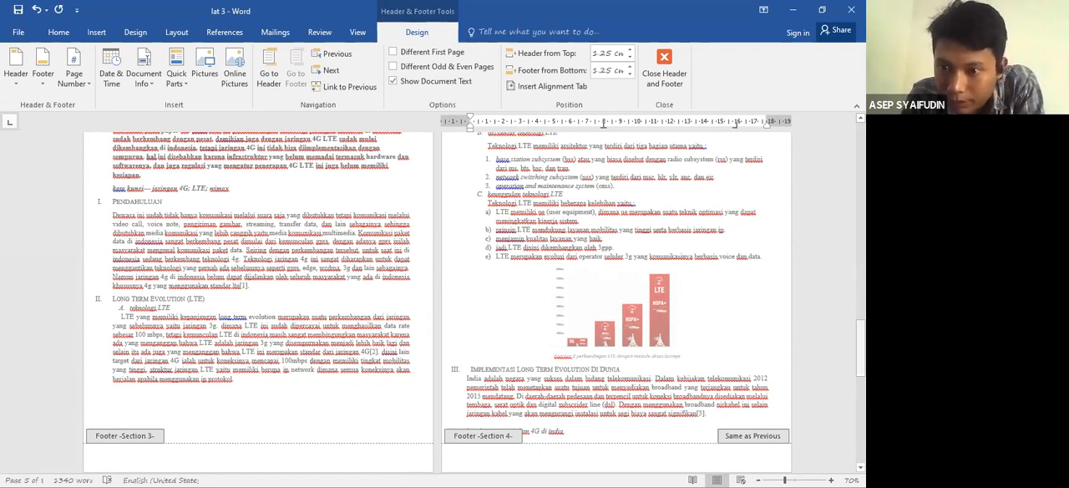
scroll(291, 403, down, 2)
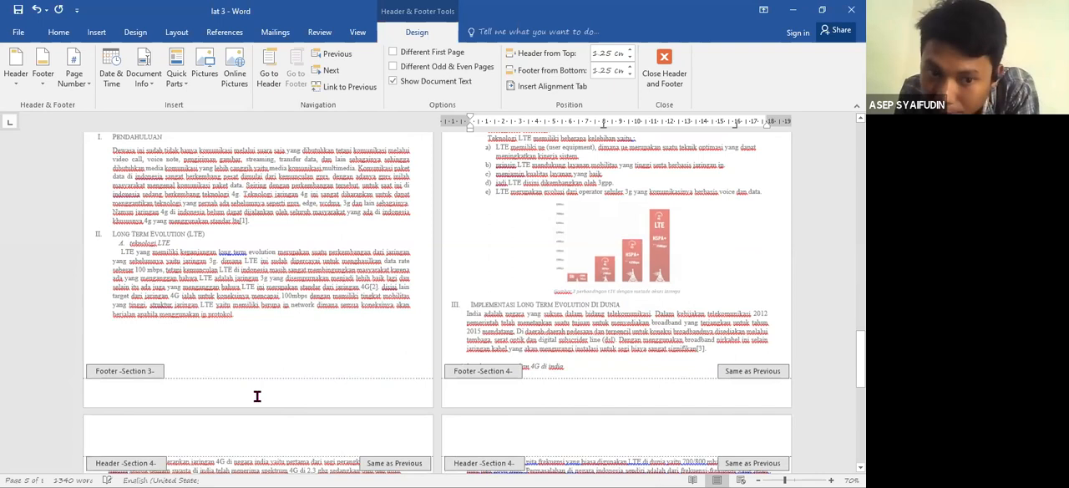
click(213, 388)
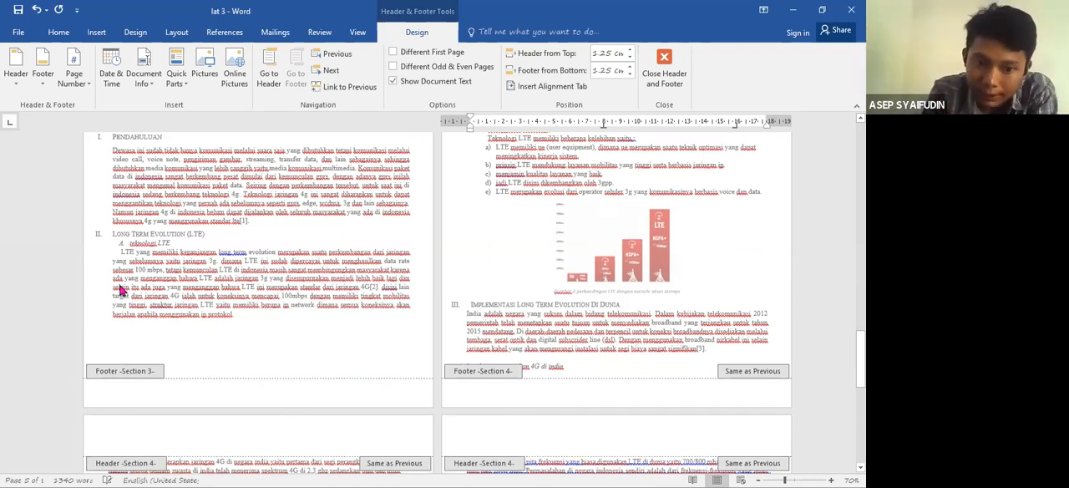
click(79, 84)
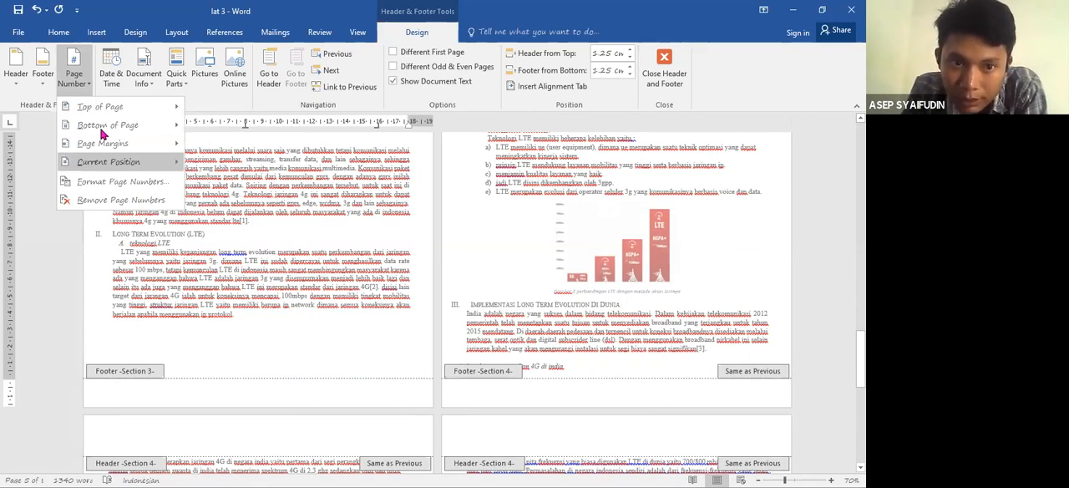
mouse_move(100, 111)
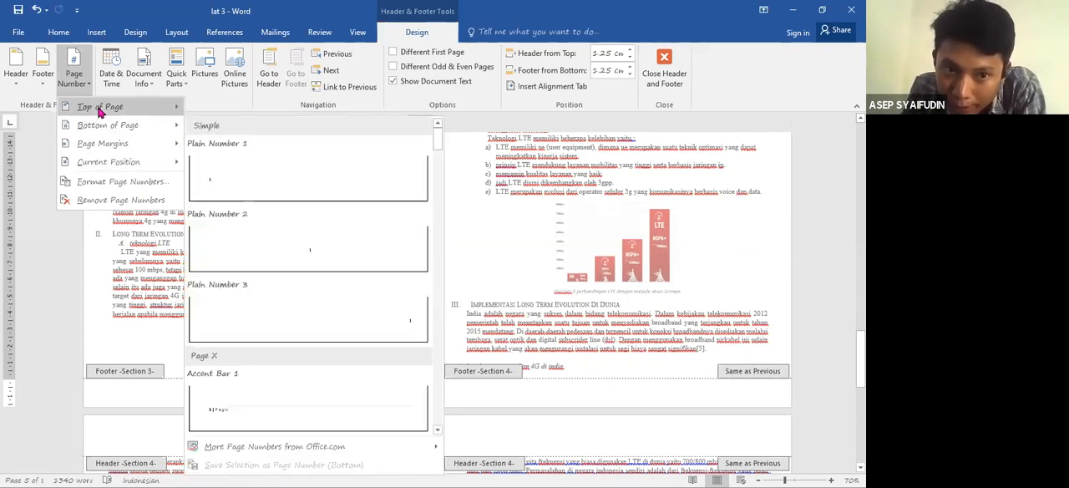
mouse_move(105, 129)
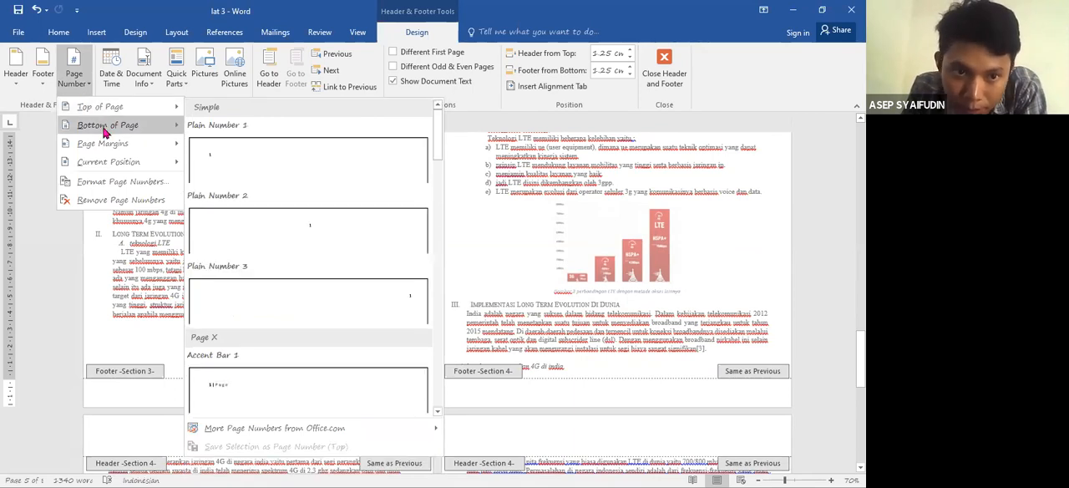
mouse_move(108, 146)
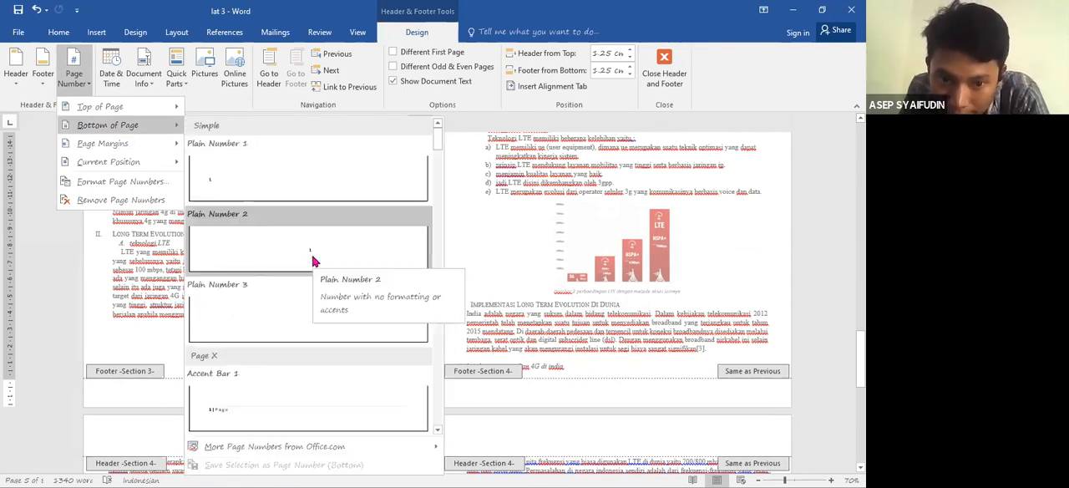
click(311, 250)
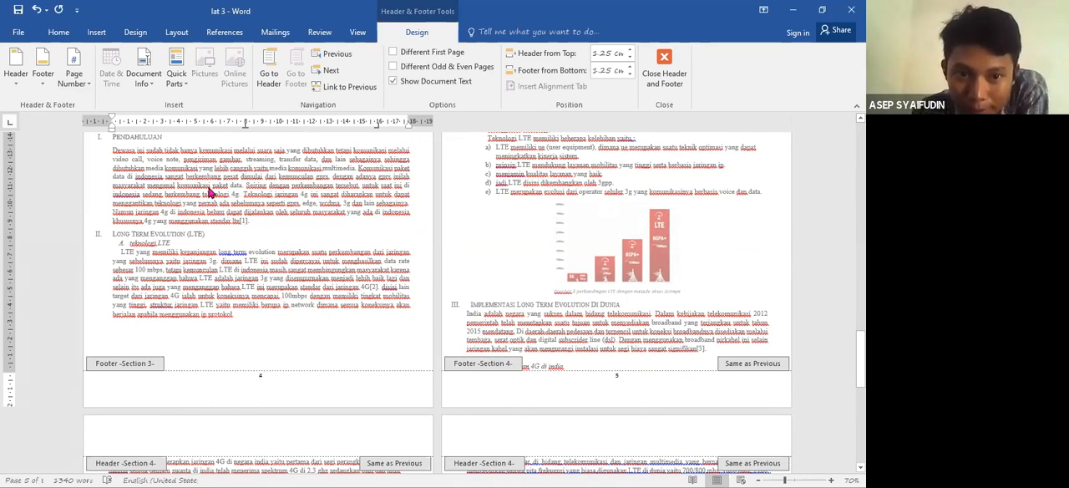
- Set the Section 3 page numbering to start at 1, then leave footer editing and return to the document body
click(255, 379)
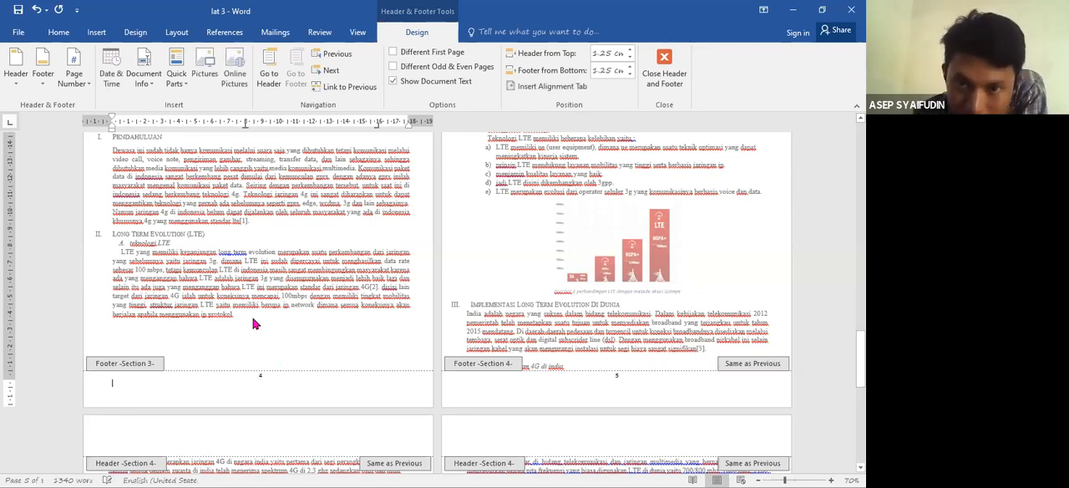
click(81, 89)
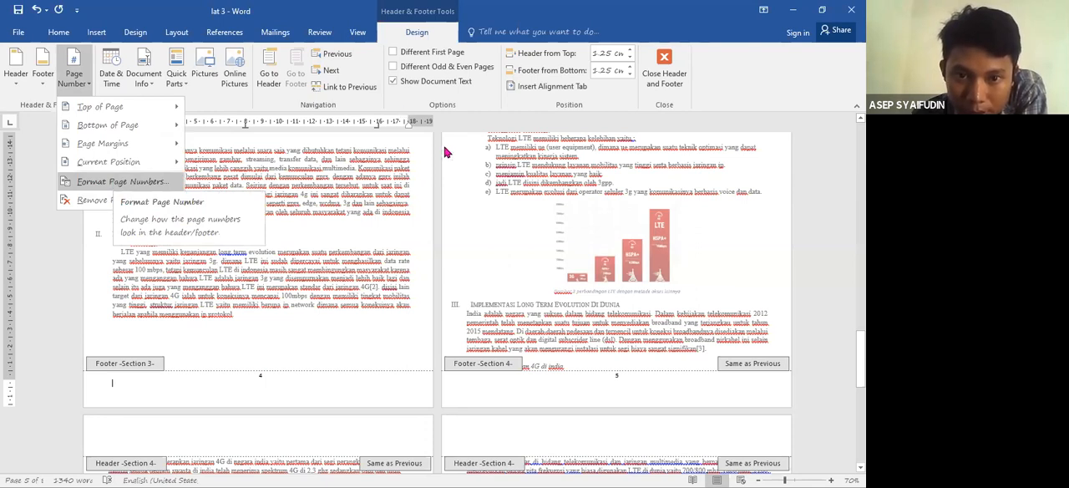
click(116, 182)
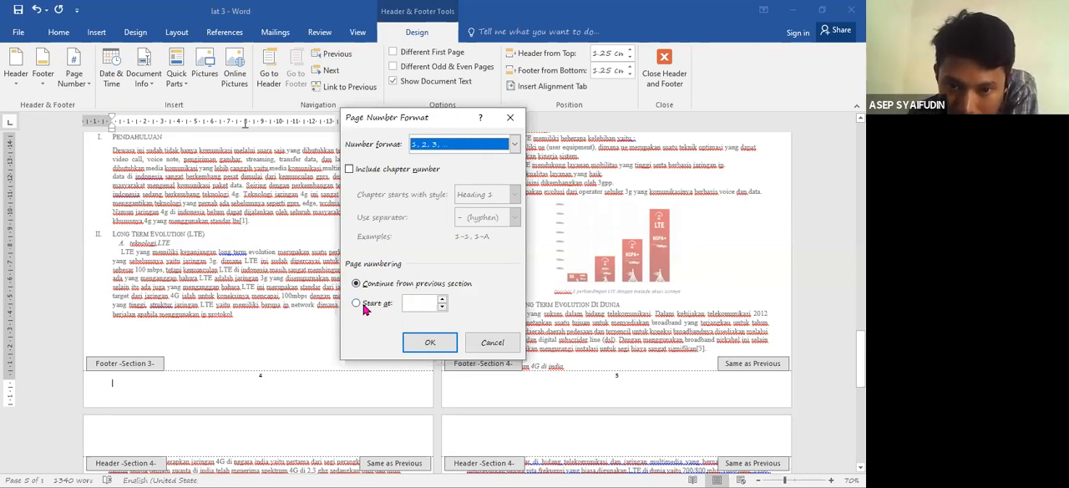
click(414, 302)
click(413, 301)
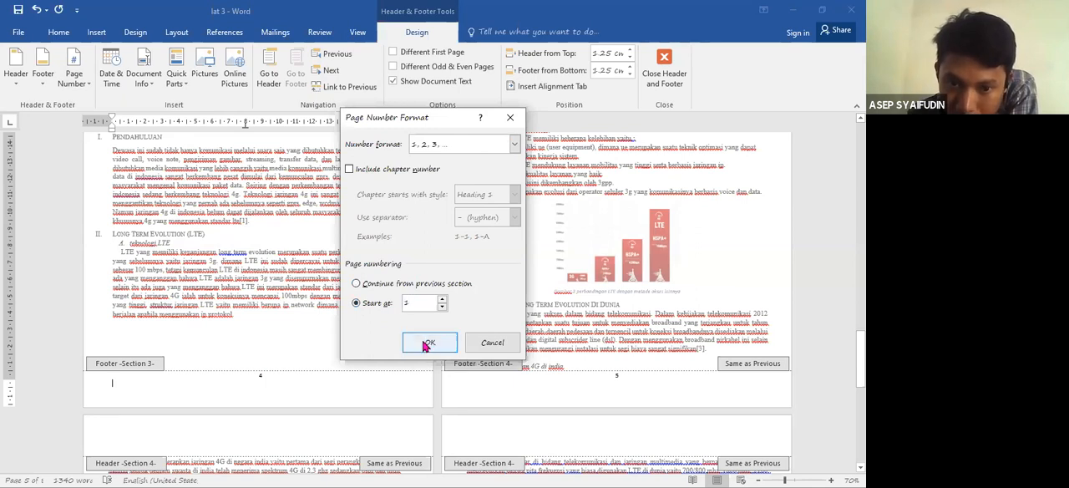
key(Return)
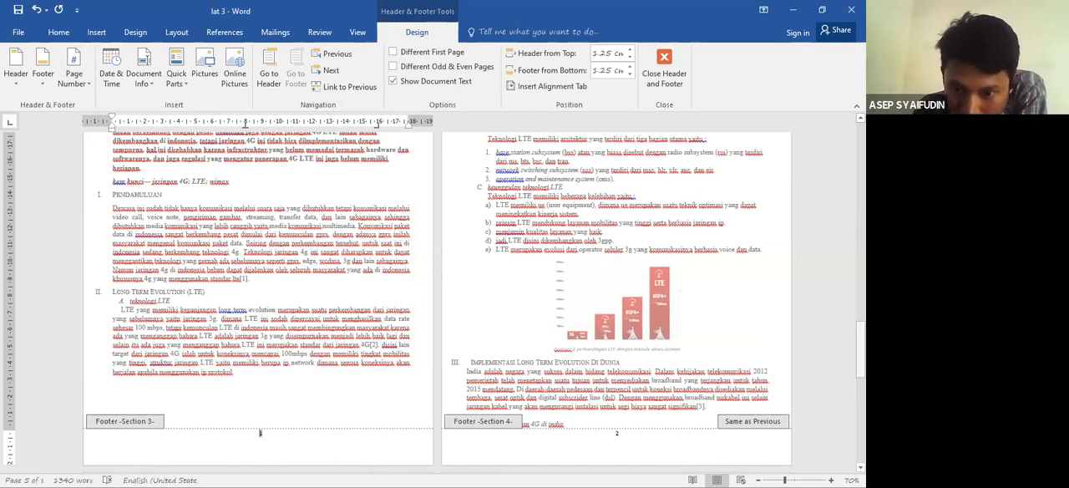
drag(861, 359, 861, 229)
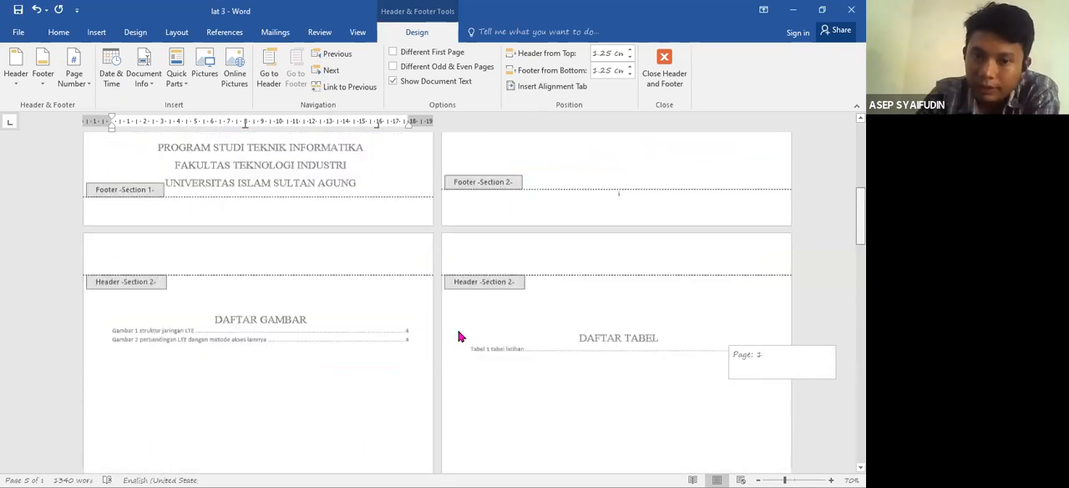
scroll(240, 219, up, 4)
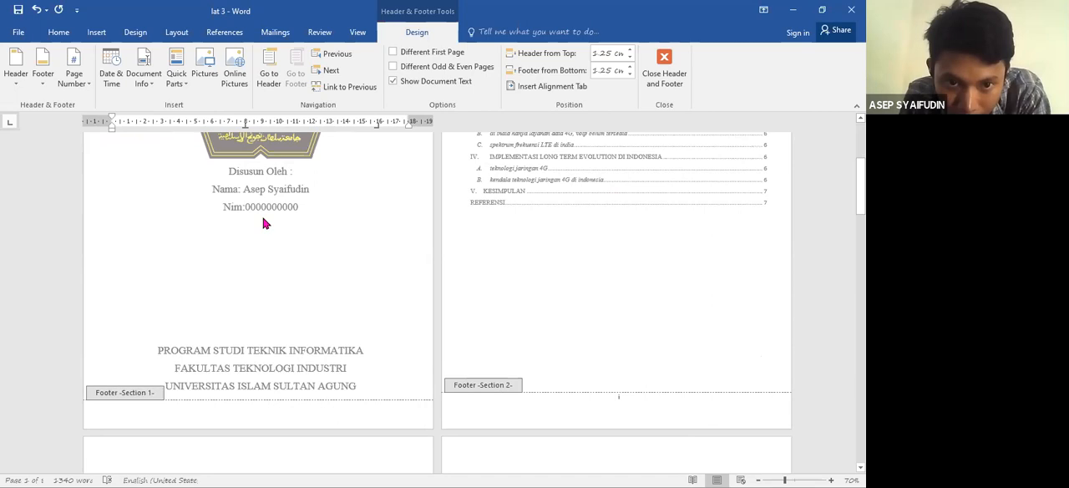
double_click(262, 218)
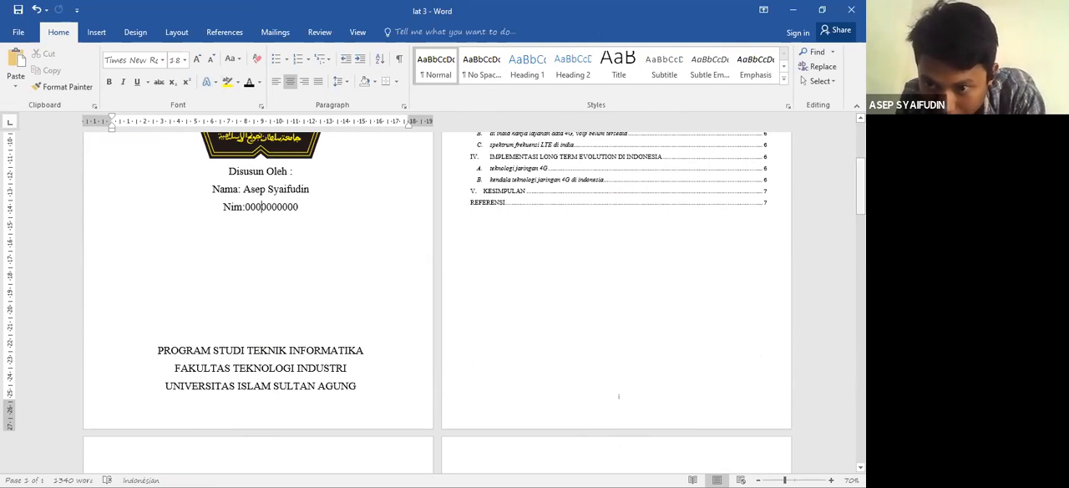
- Examine the page numbers from the front-matter list pages through the paper pages to the references
drag(860, 184, 860, 267)
scroll(248, 361, down, 2)
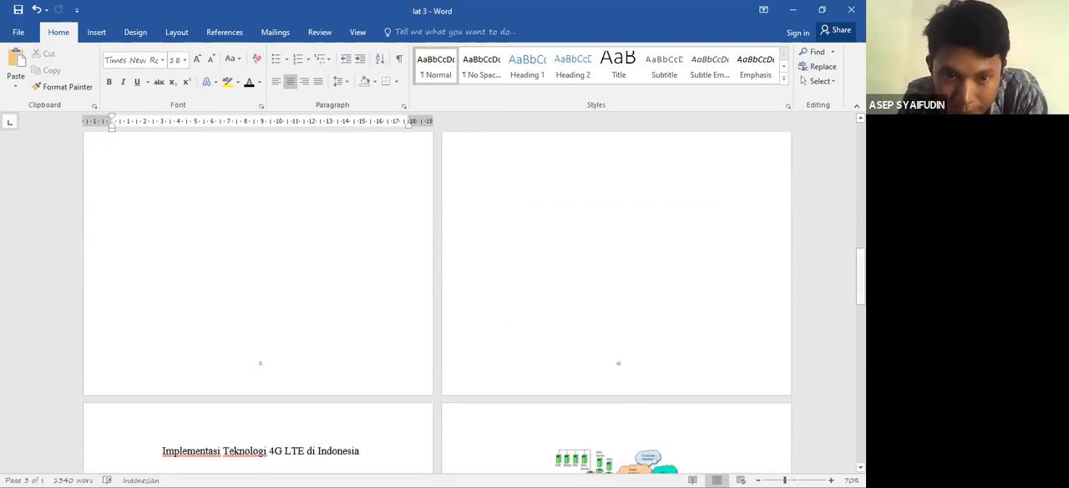
scroll(585, 251, down, 6)
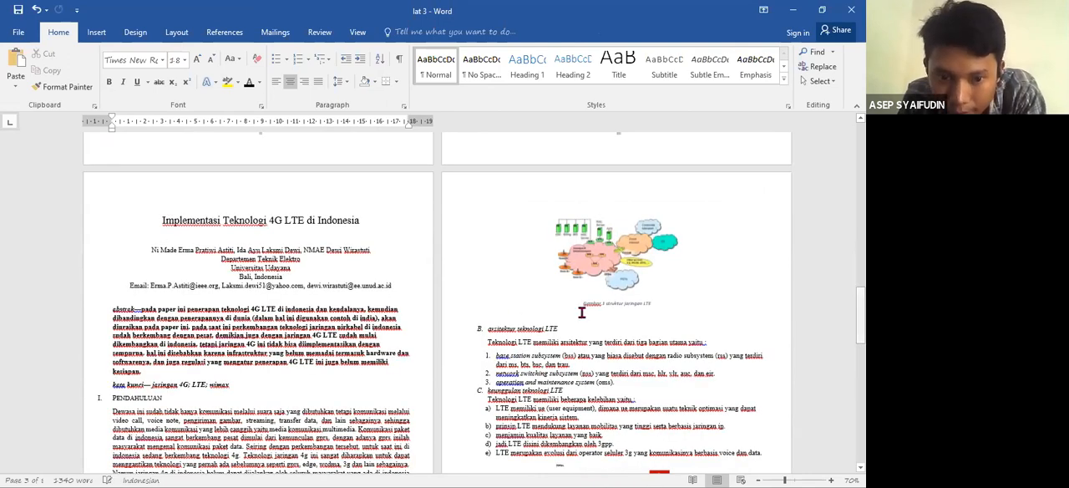
scroll(259, 426, down, 5)
scroll(257, 414, down, 1)
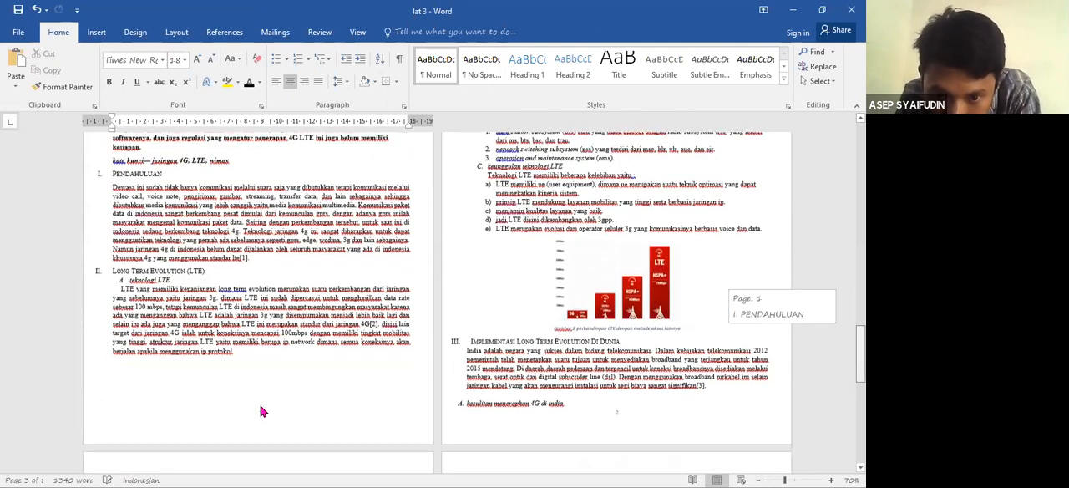
scroll(263, 413, down, 1)
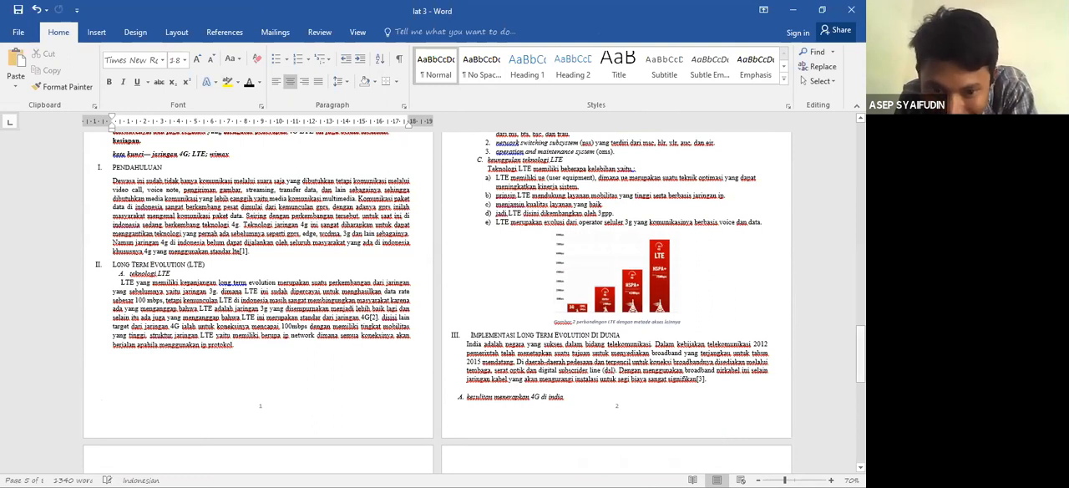
scroll(531, 450, down, 10)
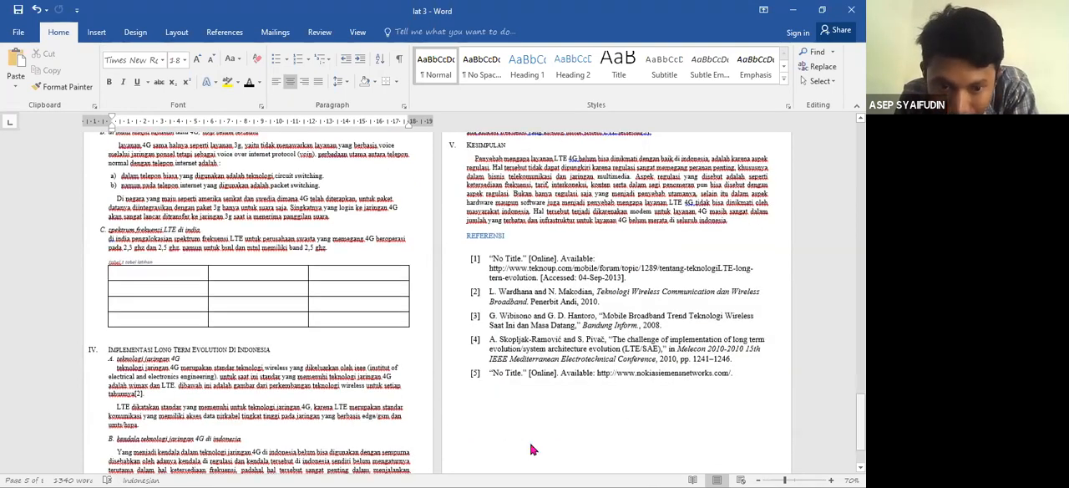
scroll(532, 450, down, 2)
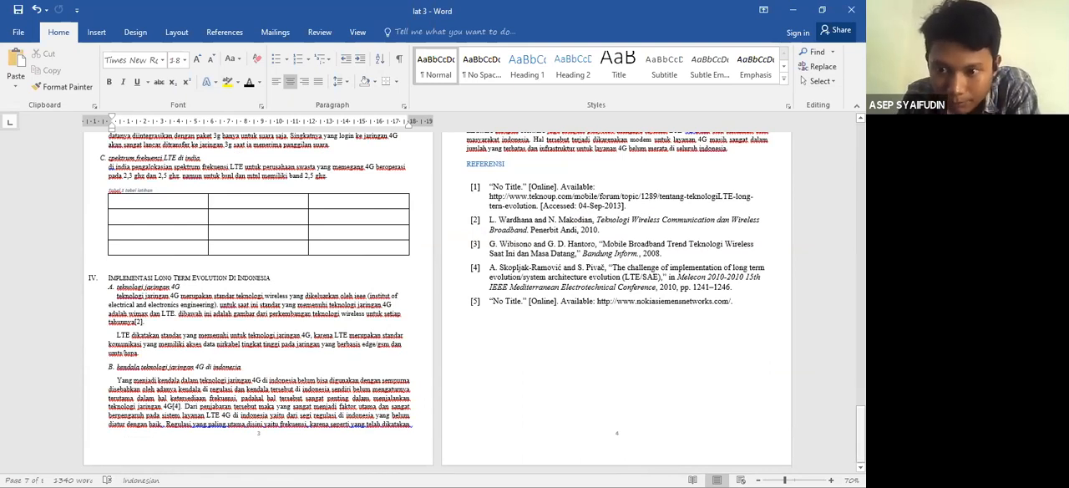
- Update the DAFTAR ISI table of contents, page numbers only
drag(860, 433, 860, 172)
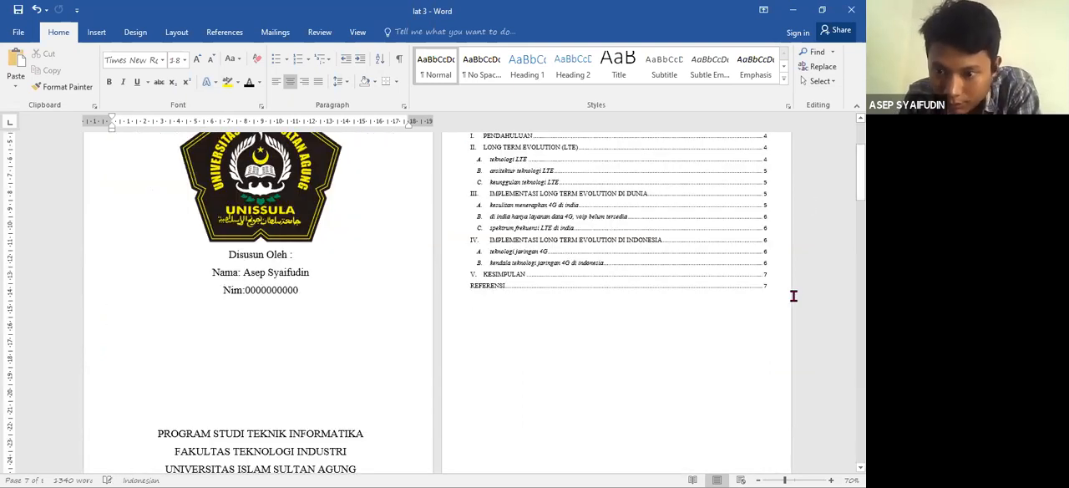
click(832, 473)
click(832, 473)
click(833, 474)
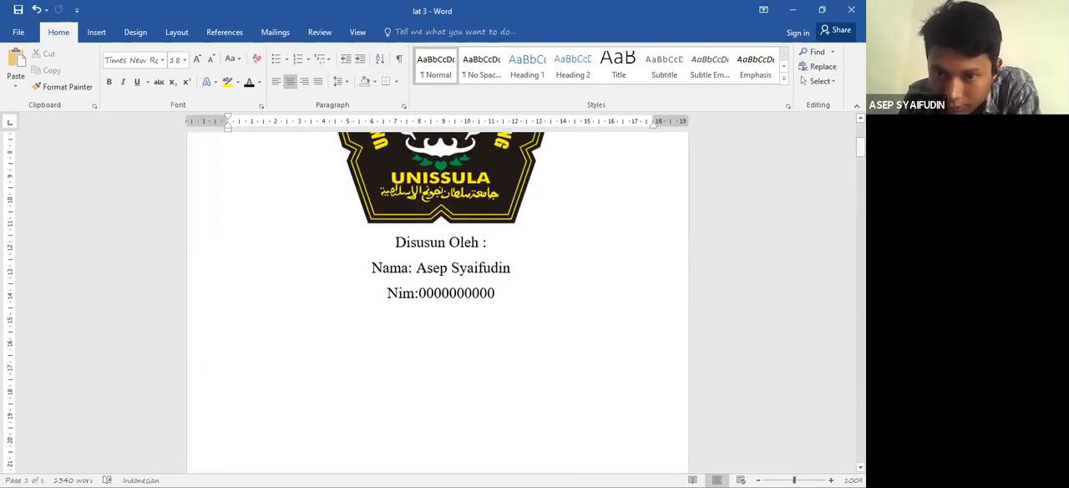
scroll(593, 231, down, 5)
scroll(593, 232, up, 3)
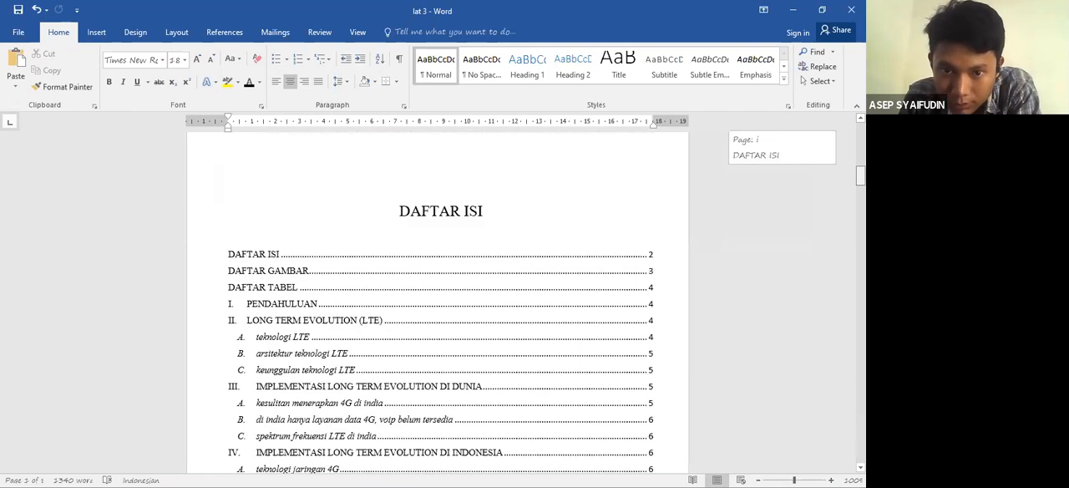
click(593, 231)
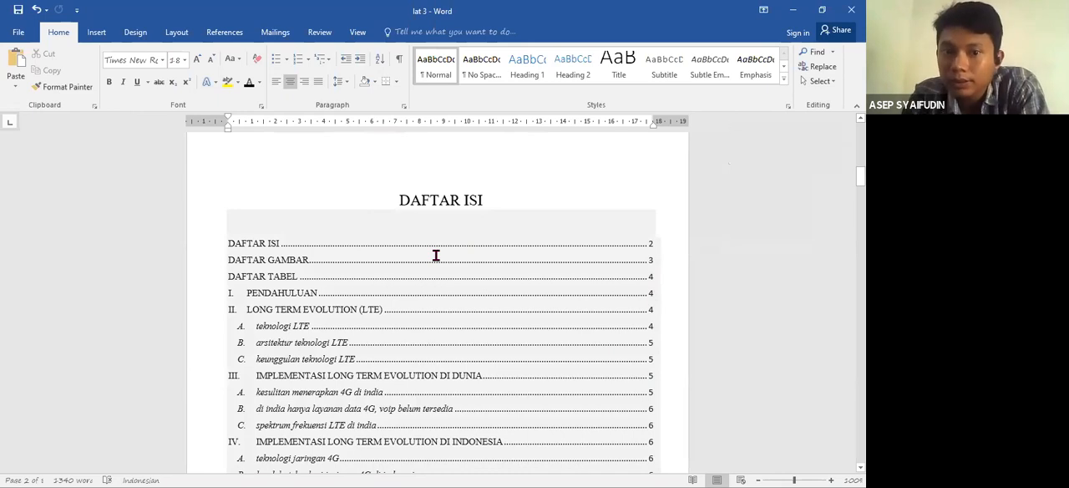
click(296, 283)
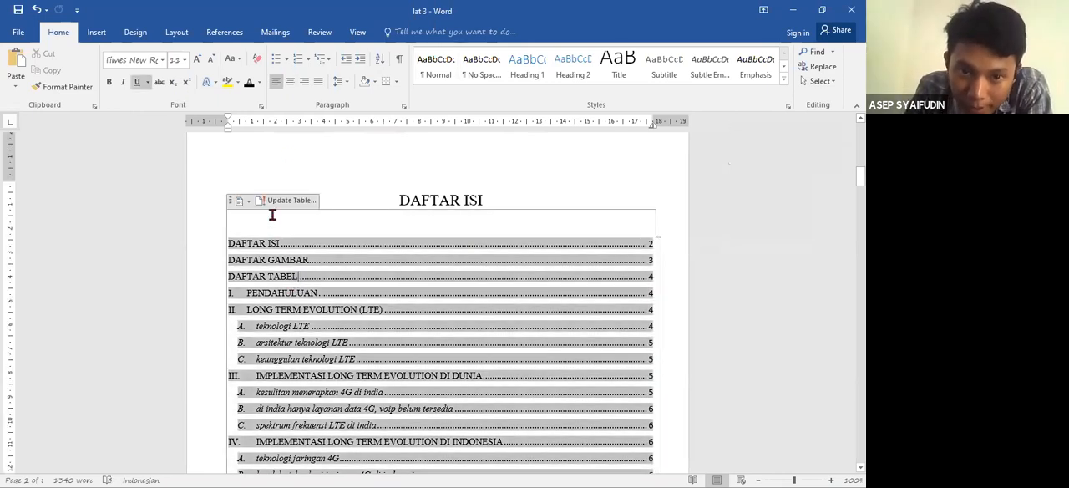
click(219, 33)
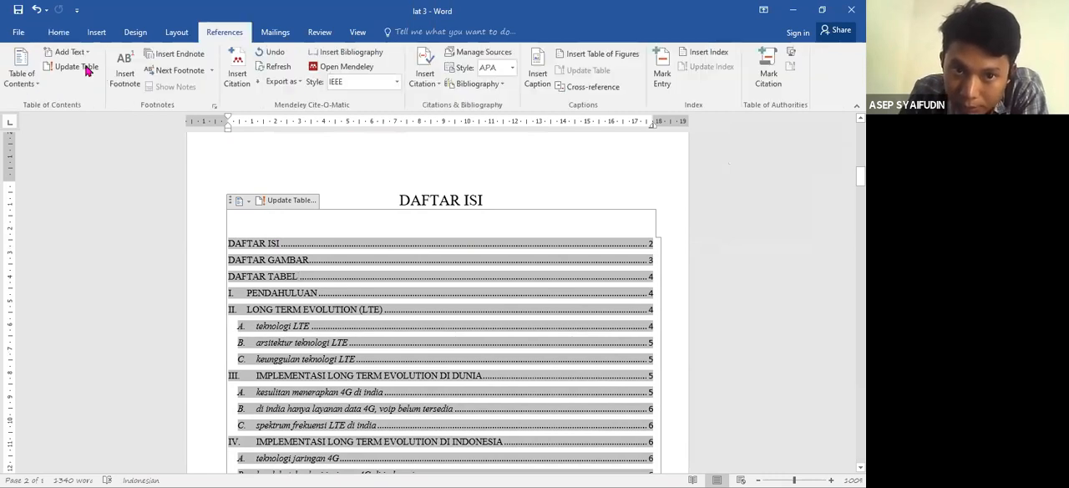
click(285, 206)
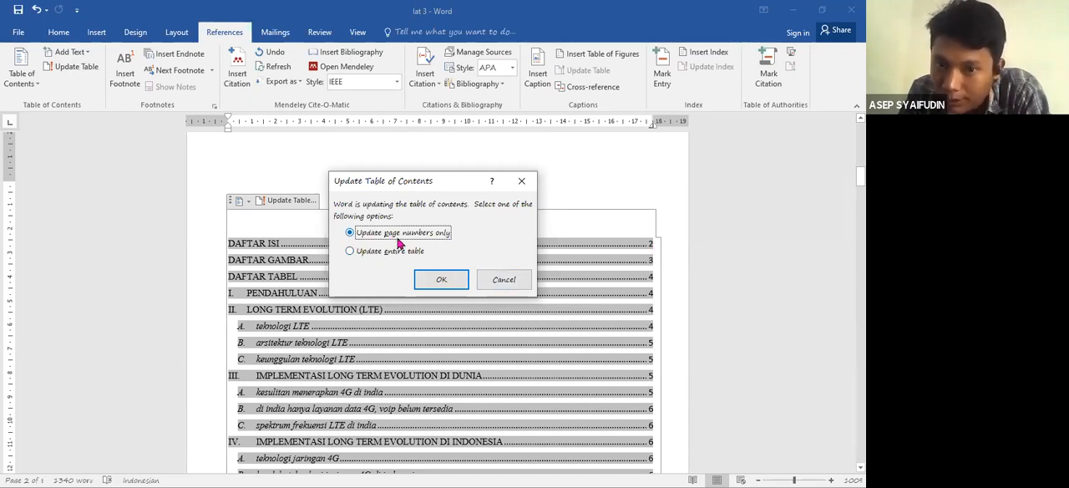
click(443, 281)
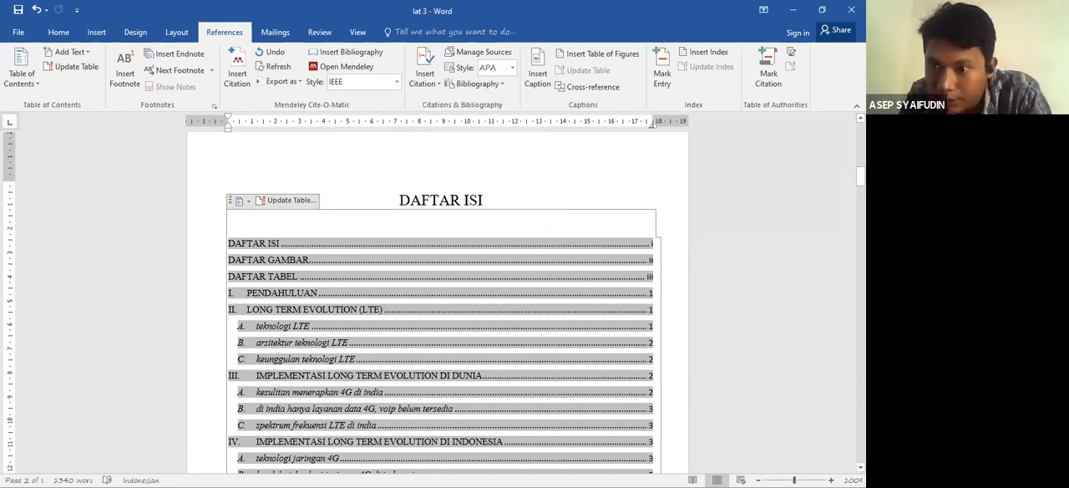
- Update the list of figures under DAFTAR GAMBAR, page numbers only
drag(860, 177, 860, 219)
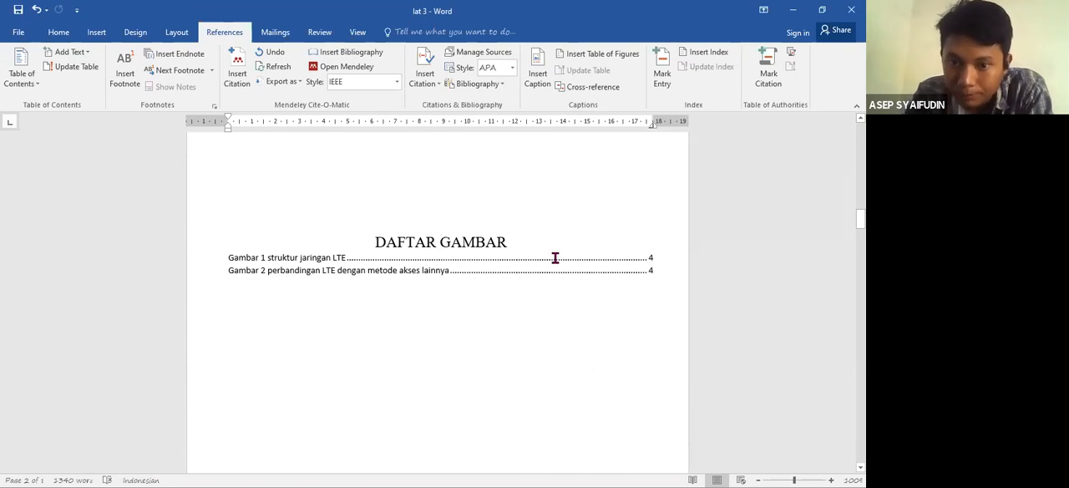
click(395, 293)
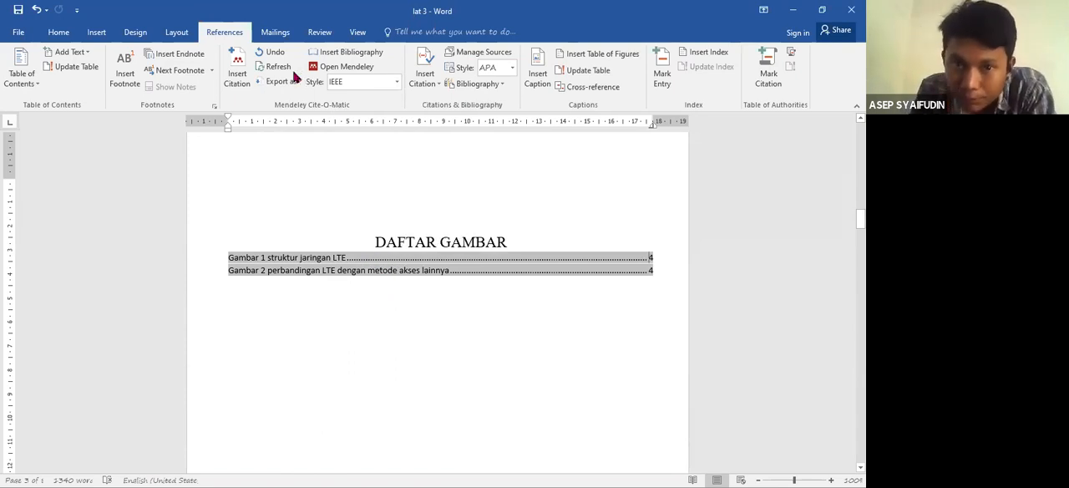
click(588, 74)
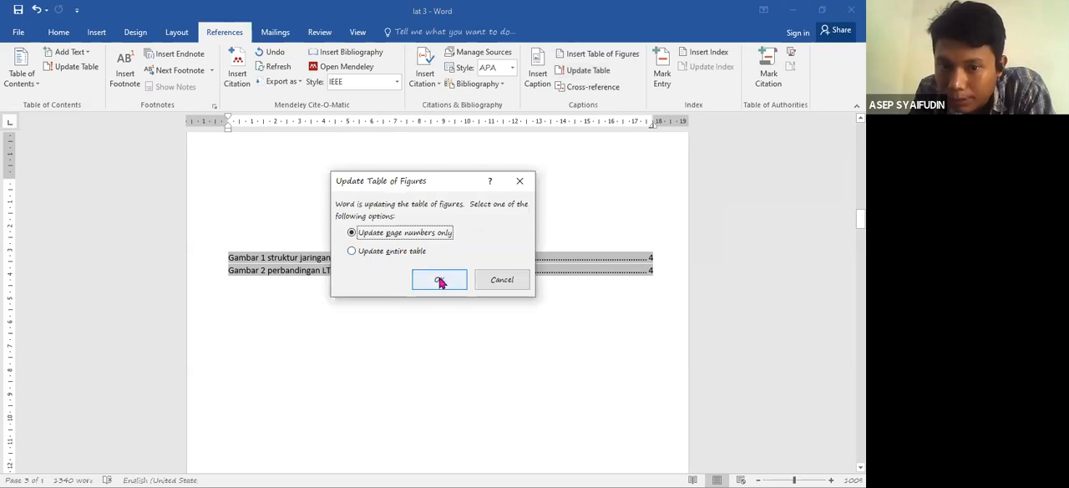
click(440, 282)
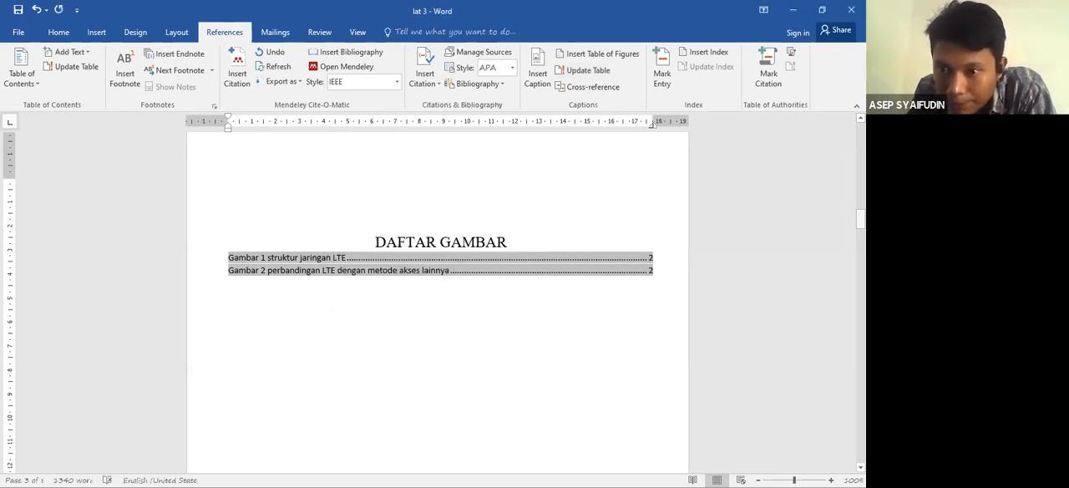
- Update the list of tables under DAFTAR TABEL, page numbers only
drag(860, 219, 859, 262)
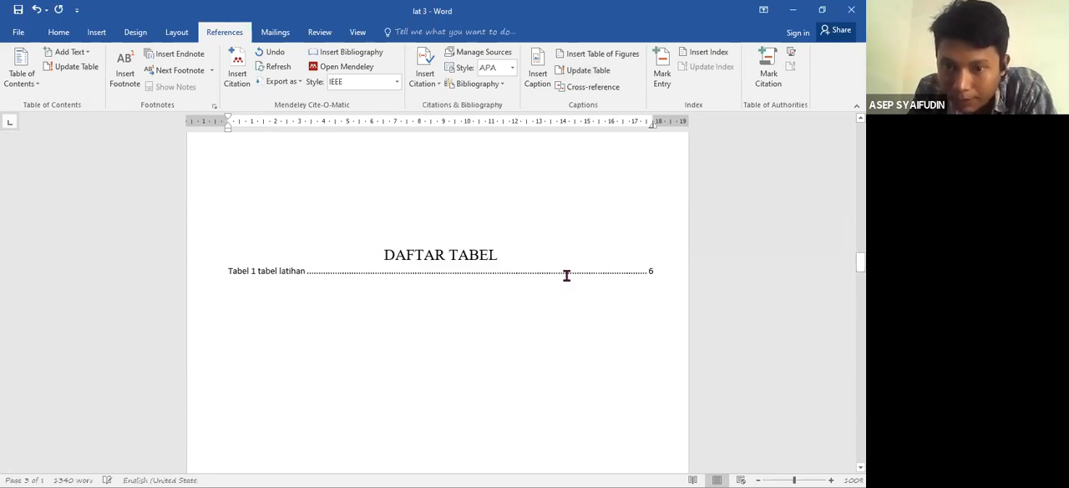
click(566, 275)
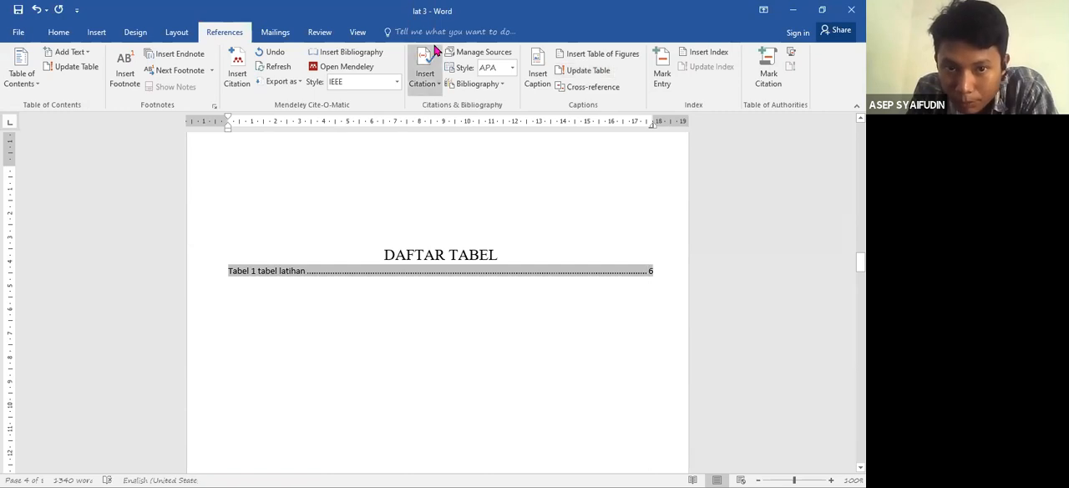
click(589, 71)
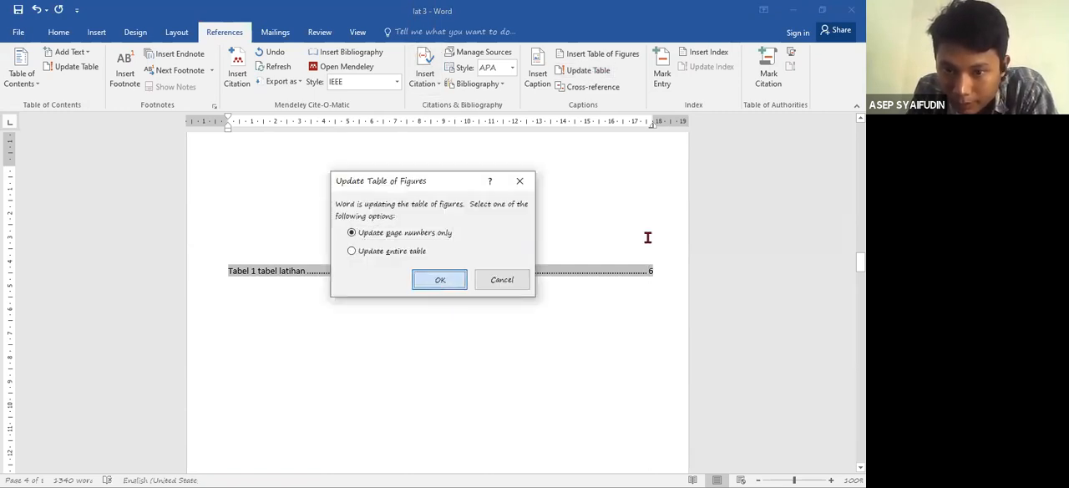
key(Return)
- Check the DAFTAR ISI and DAFTAR TABEL page references against the numbered pages of the paper body
drag(860, 262, 860, 167)
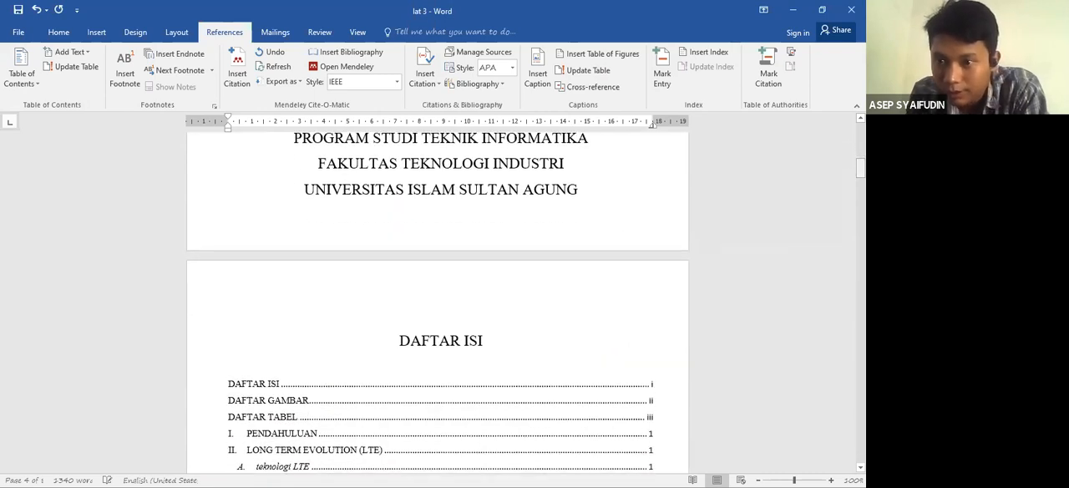
drag(860, 167, 860, 304)
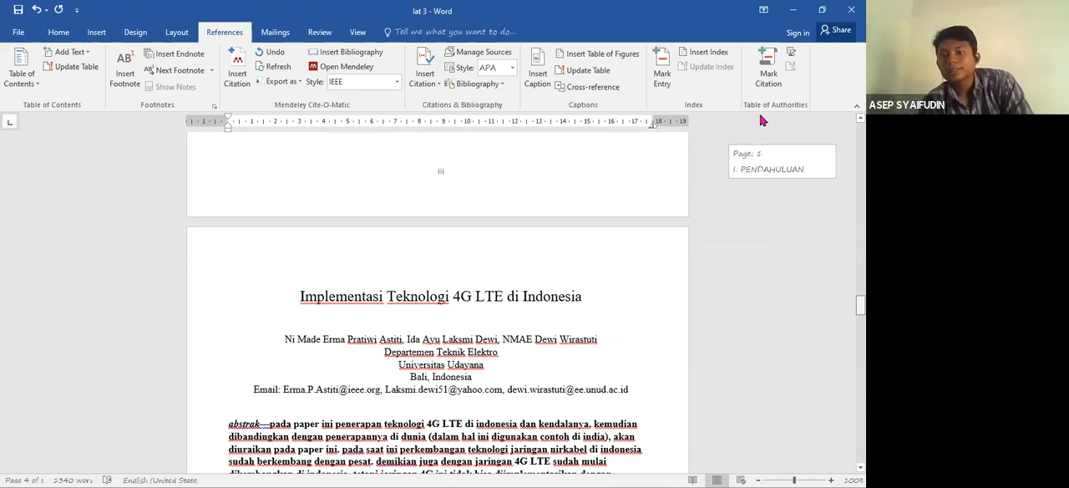
scroll(760, 119, down, 5)
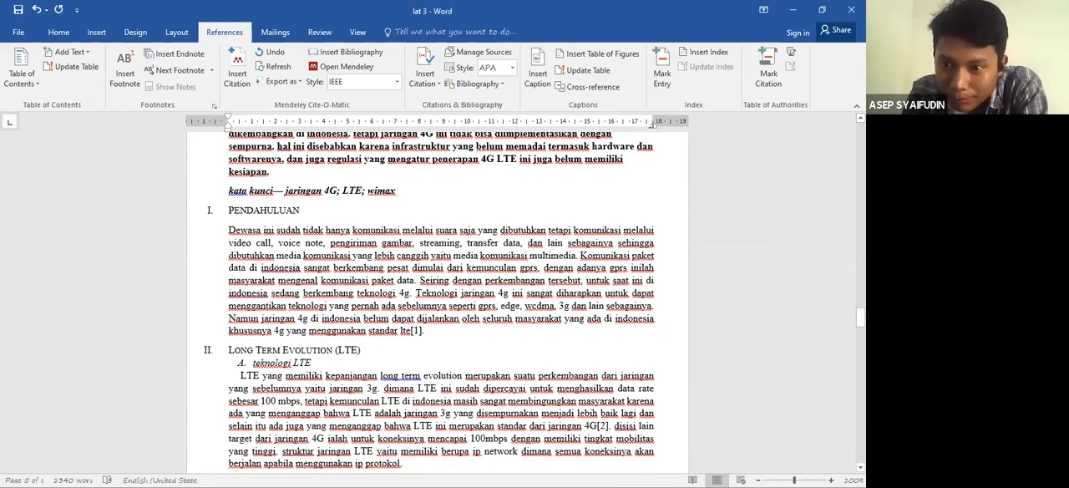
scroll(342, 404, down, 10)
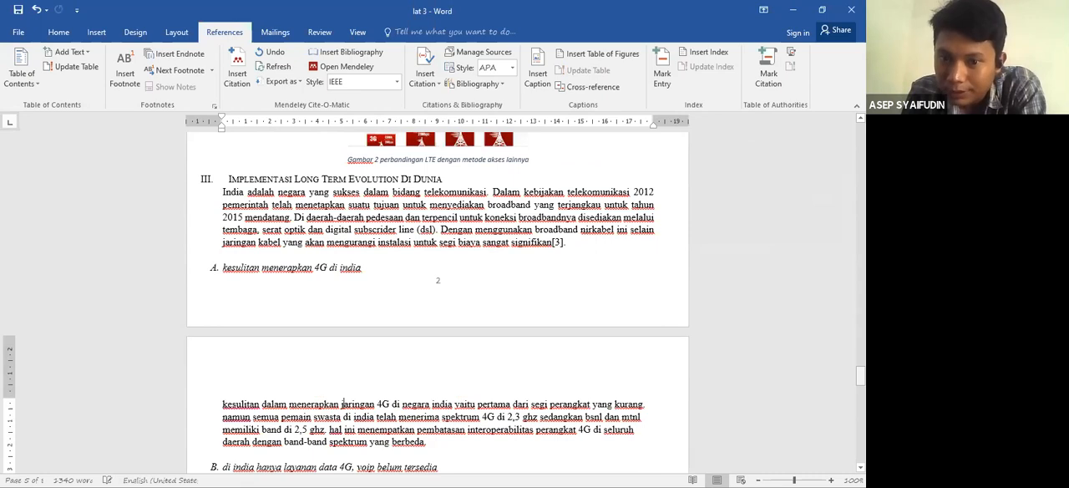
scroll(342, 404, up, 15)
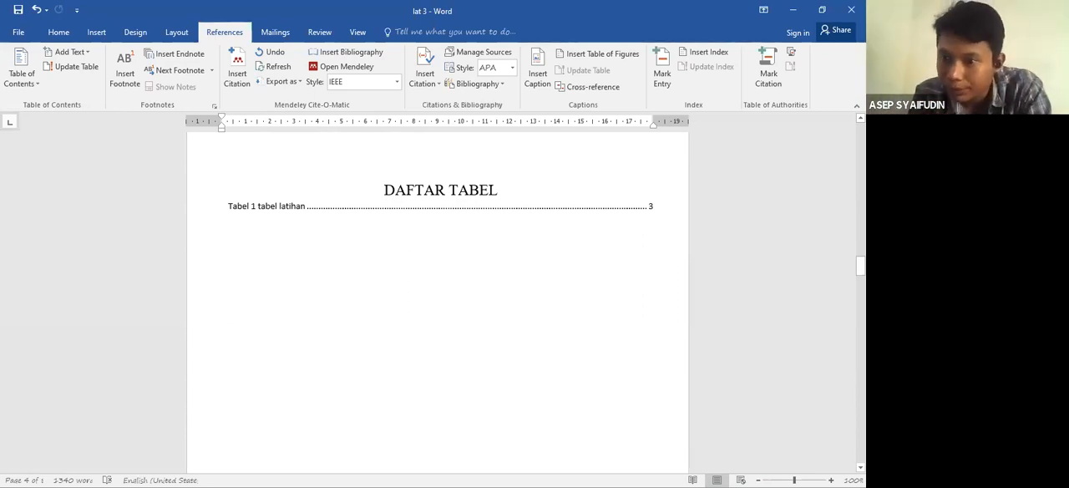
drag(860, 265, 860, 182)
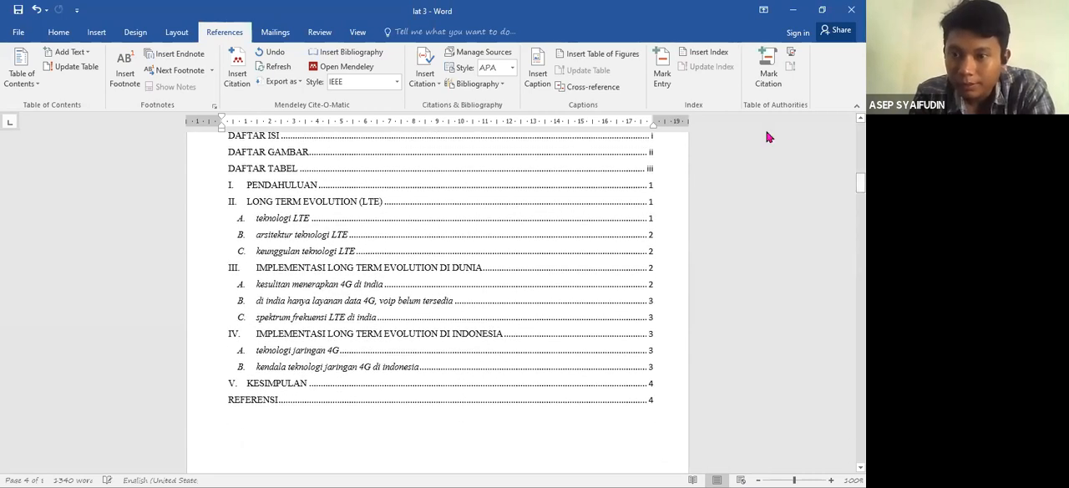